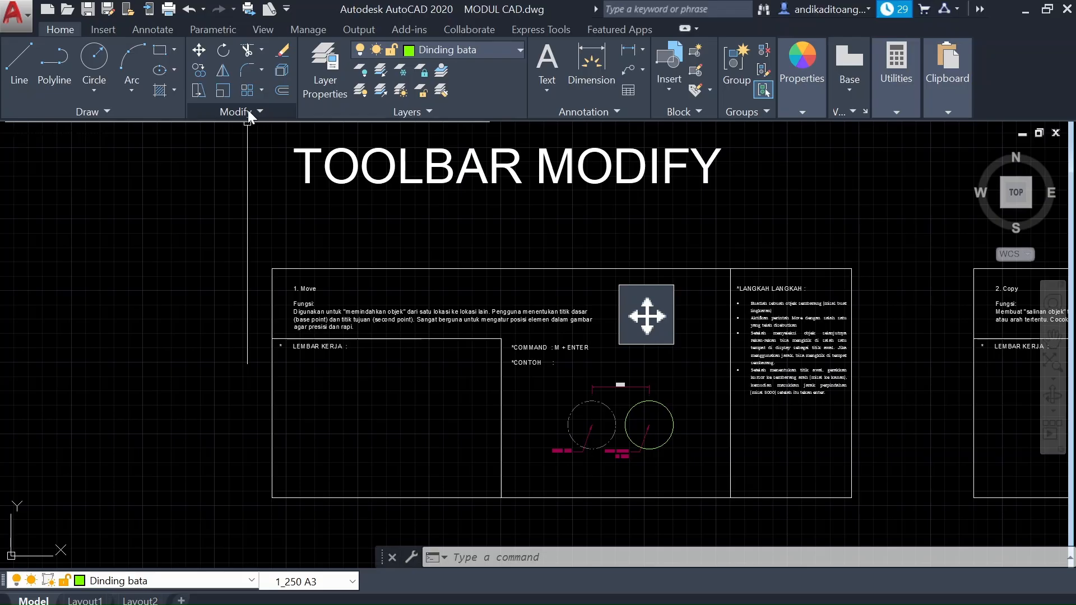
{"action": "left_click", "coordinate": [248, 111]}
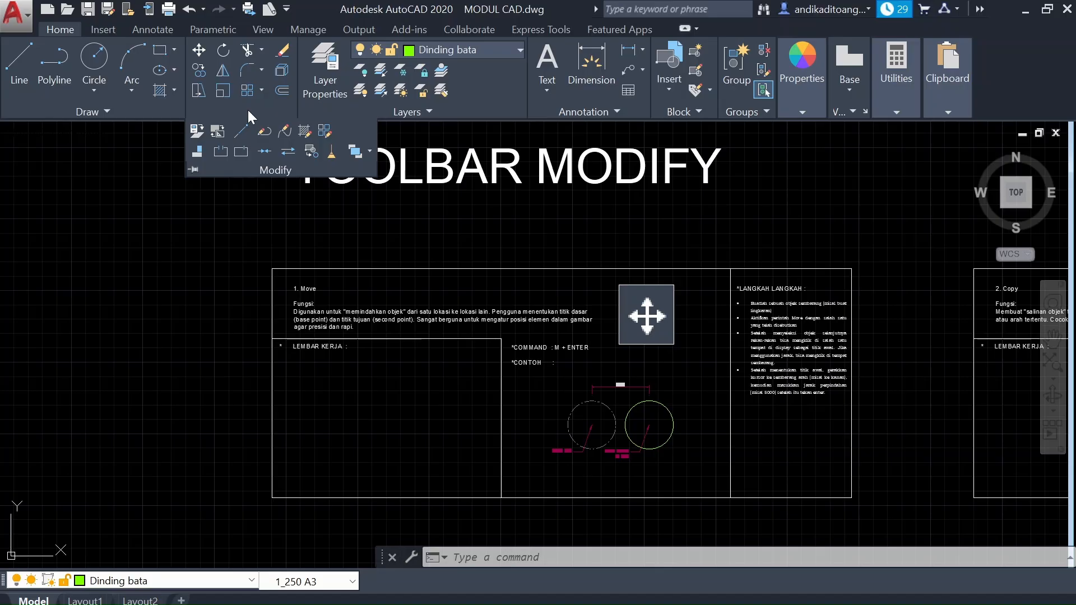
{"action": "left_click", "coordinate": [423, 231]}
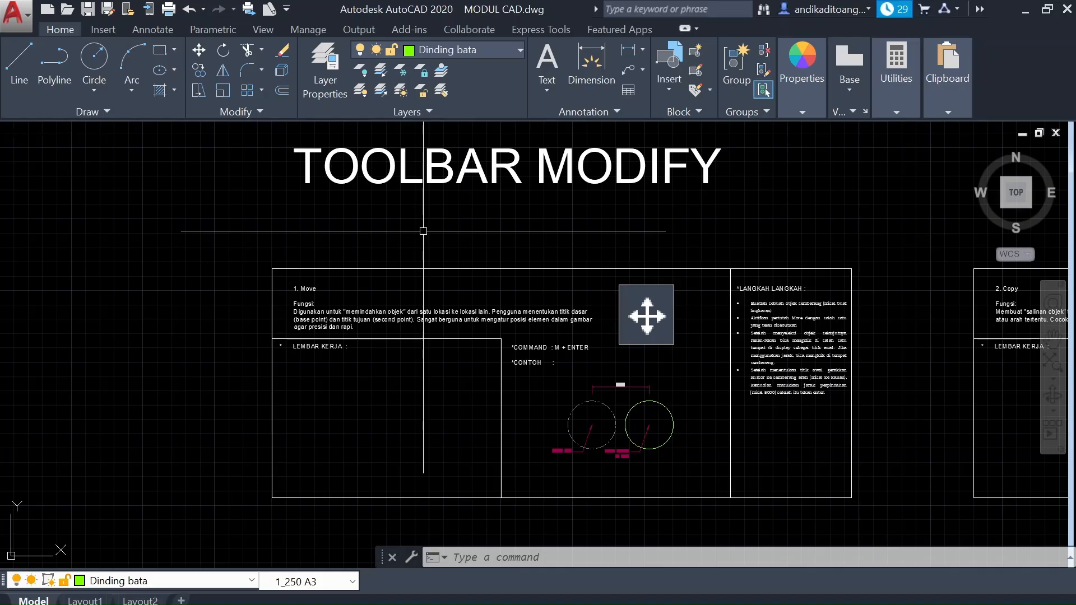
Step: Draw a circle with a radius of about 2263 in the LEMBAR KERJA area of the Move exercise
{"action": "scroll", "coordinate": [442, 298], "scroll_direction": "up", "scroll_amount": 1}
{"action": "mouse_move", "coordinate": [446, 311]}
{"action": "middle_mouse_down"}
{"action": "mouse_move", "coordinate": [421, 262]}
{"action": "mouse_move", "coordinate": [379, 235]}
{"action": "middle_mouse_up"}
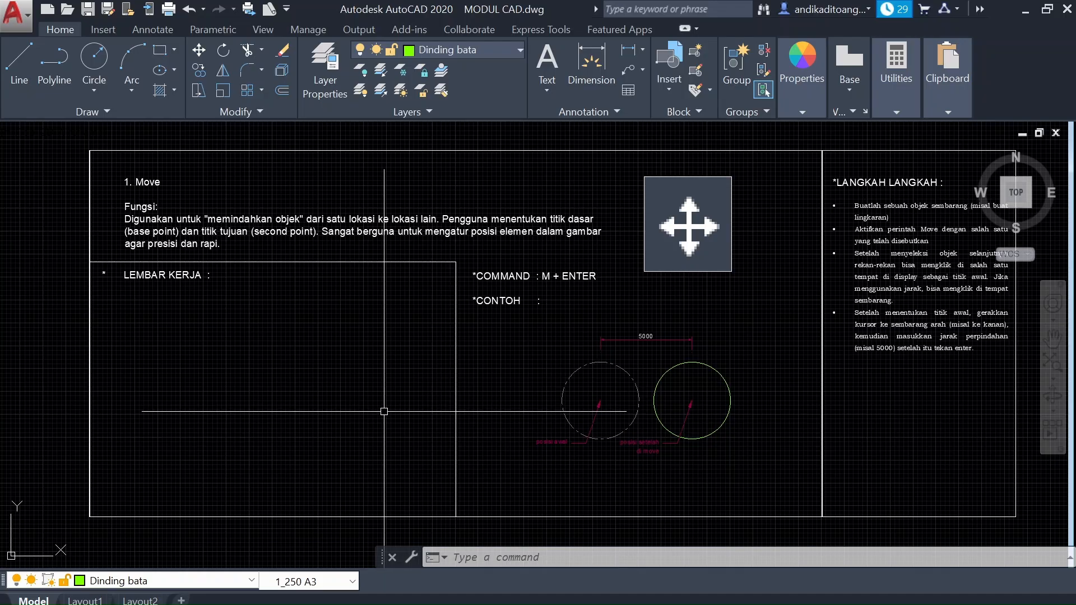
{"action": "type", "text": "c"}
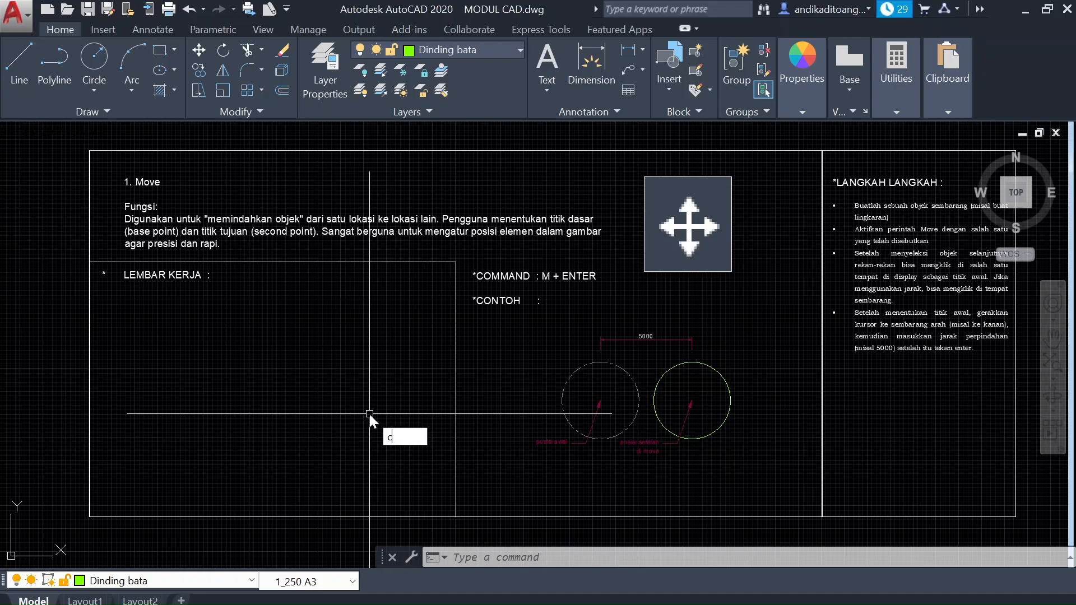
{"action": "key", "text": "Return"}
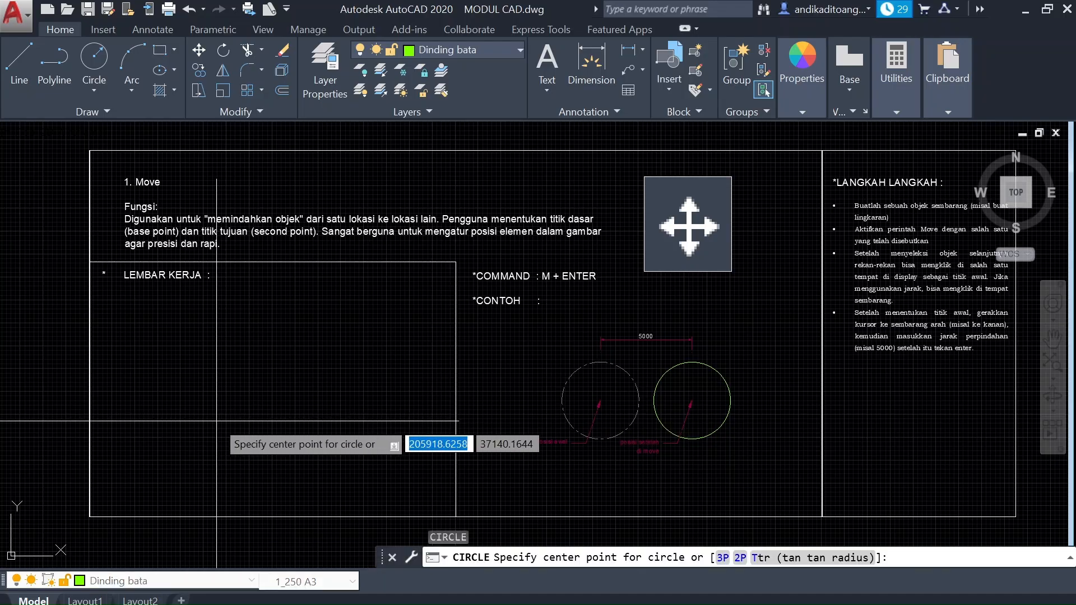
{"action": "left_click", "coordinate": [153, 384]}
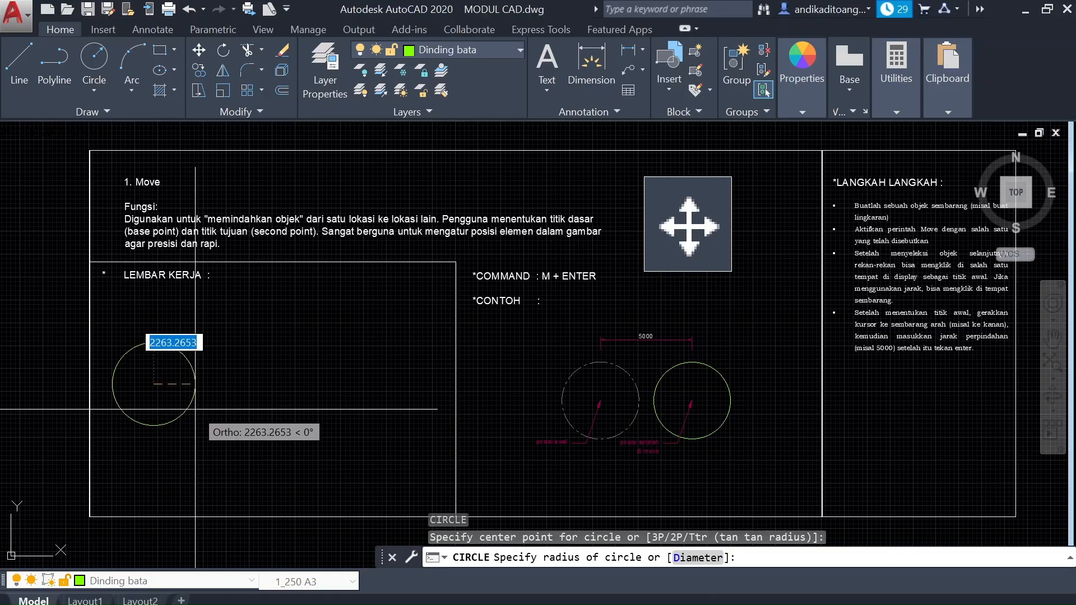
{"action": "left_click", "coordinate": [195, 409]}
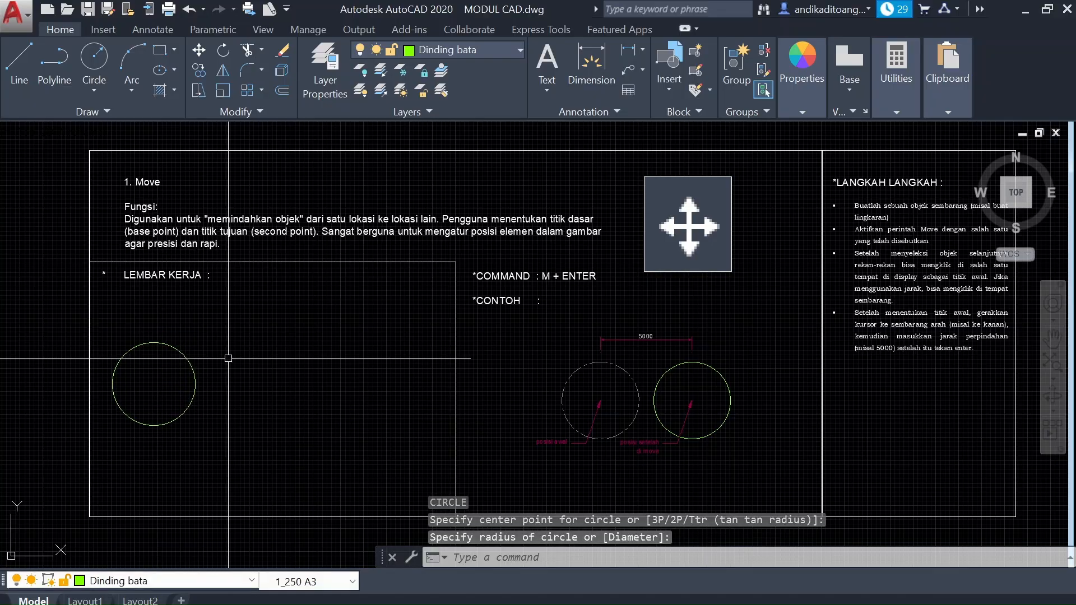
{"action": "left_click", "coordinate": [236, 343]}
{"action": "left_click", "coordinate": [240, 372]}
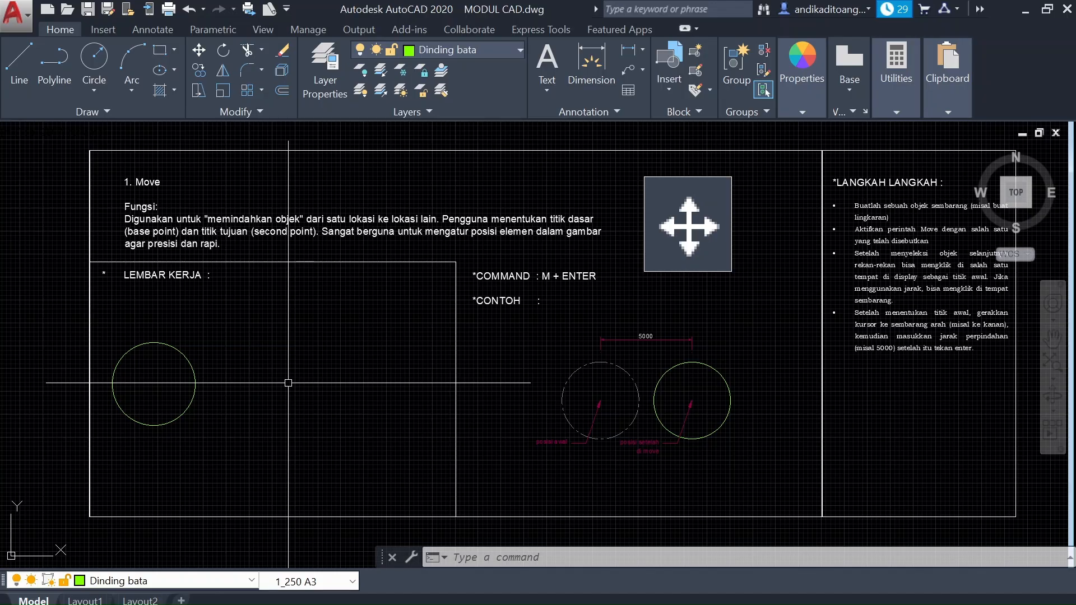
Step: Move the worksheet circle 2000 units horizontally to the right, using its centre as the base point
{"action": "type", "text": "m"}
{"action": "key", "text": "Return"}
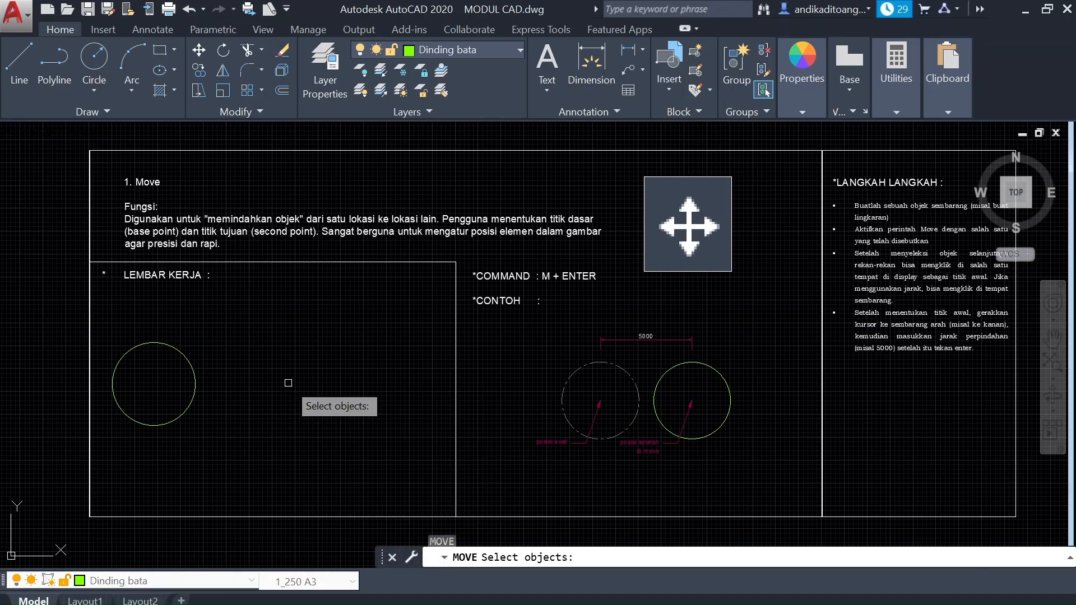
{"action": "left_click", "coordinate": [189, 362]}
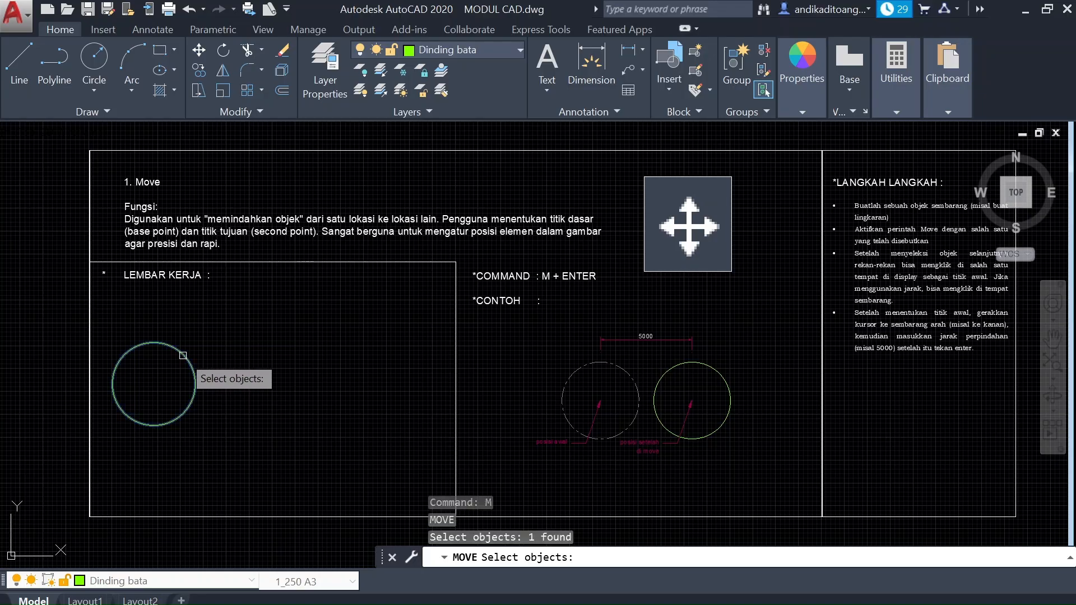
{"action": "key", "text": "Return"}
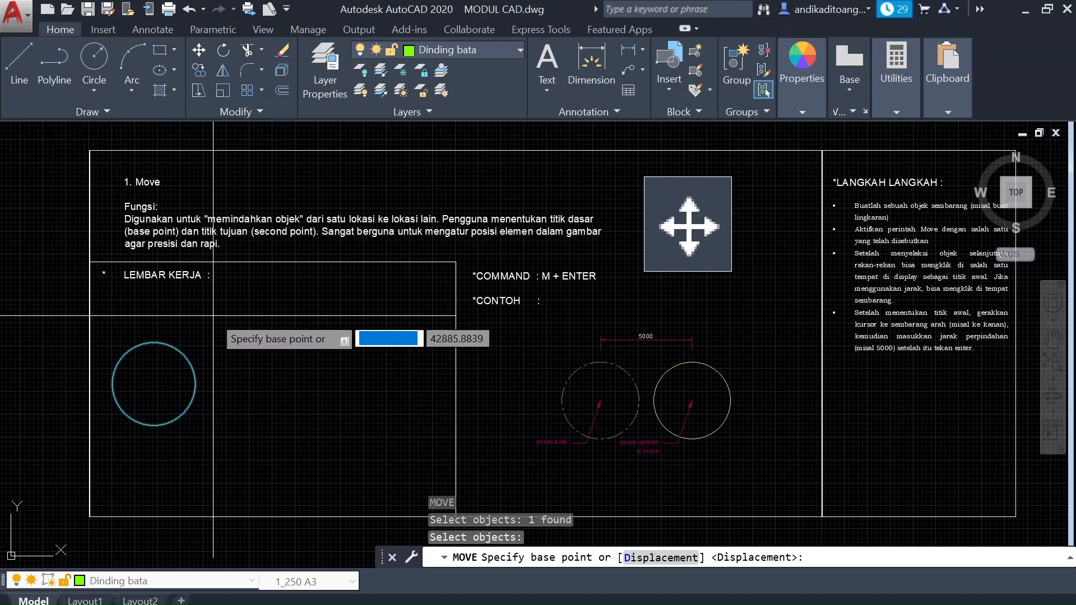
{"action": "left_click", "coordinate": [154, 384]}
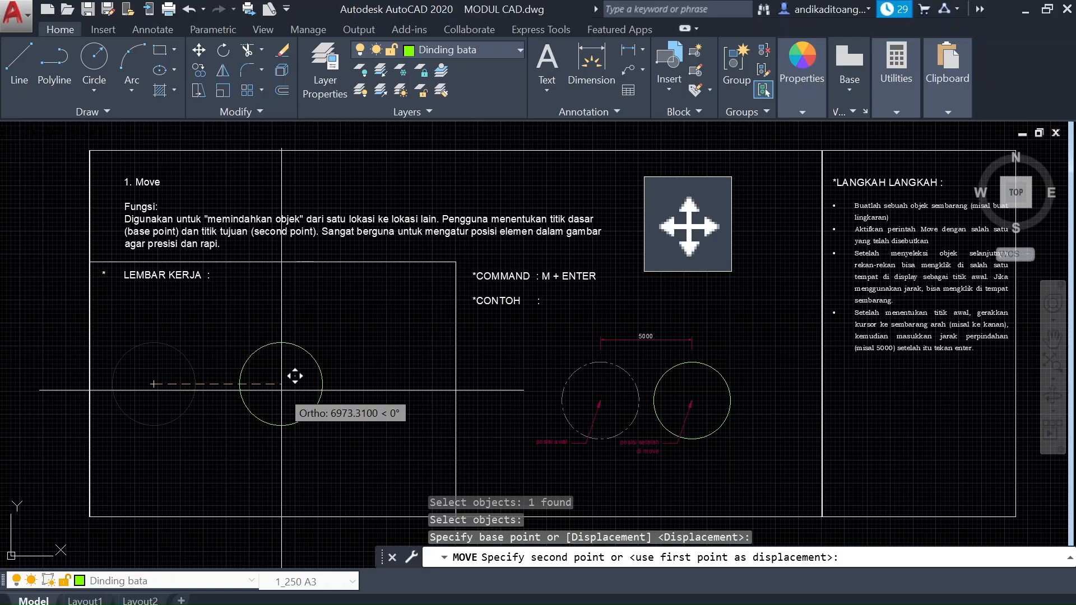
{"action": "type", "text": "2000"}
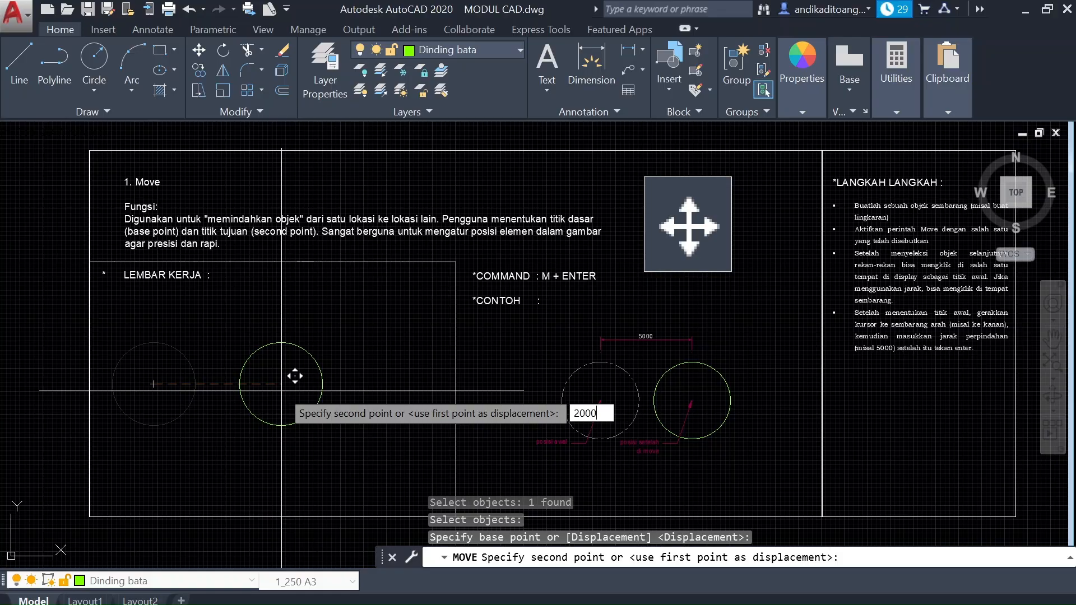
{"action": "key", "text": "Return"}
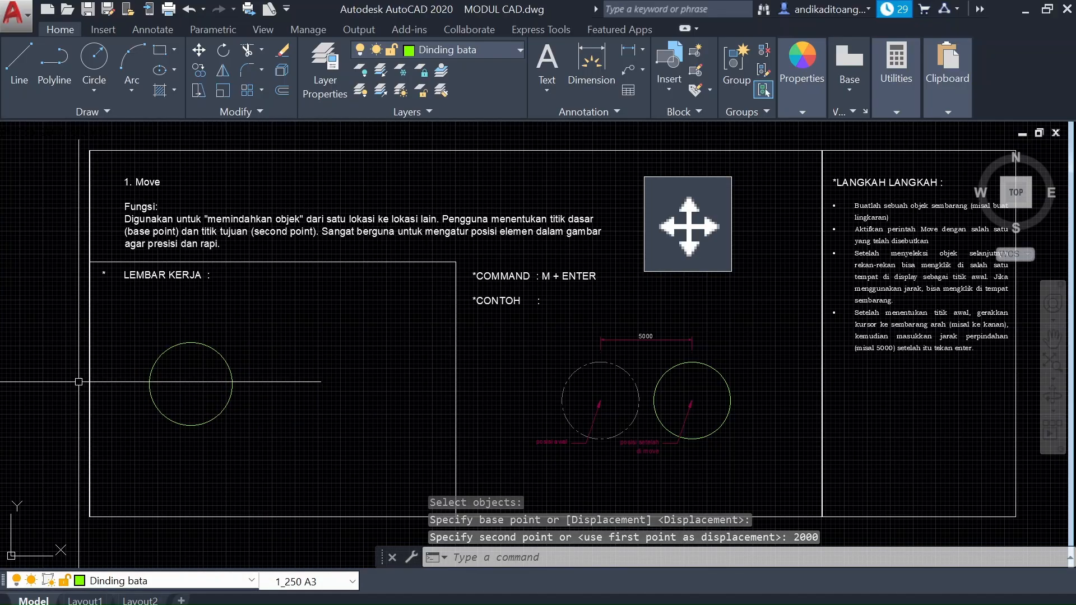
Step: Move the circle again by its centre, placing it freehand about 10326 units further to the right
{"action": "left_click", "coordinate": [252, 324]}
{"action": "left_click", "coordinate": [205, 383]}
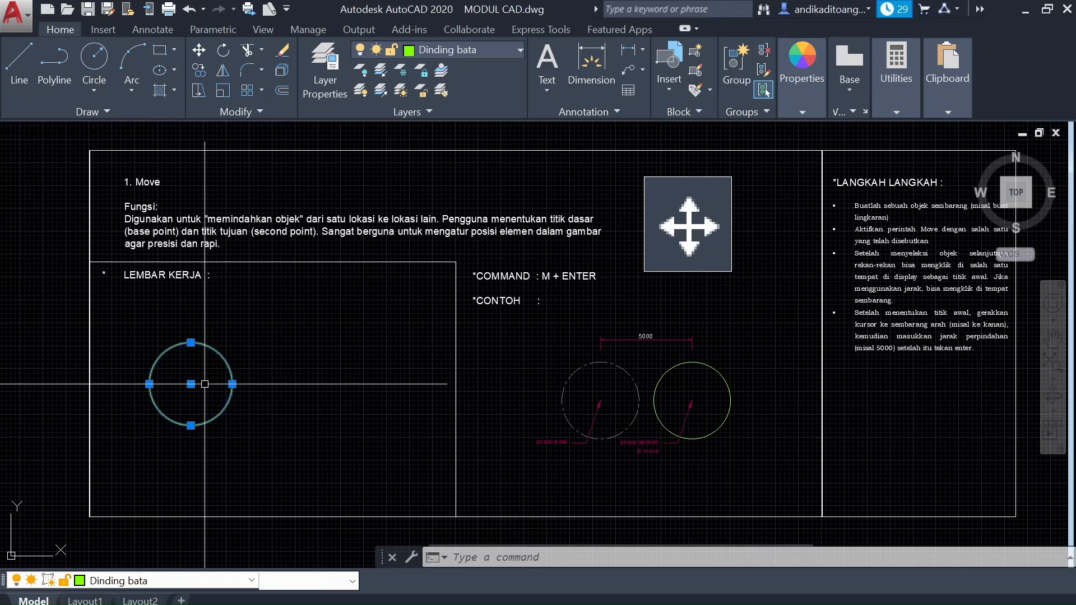
{"action": "type", "text": "M"}
{"action": "key", "text": "Return"}
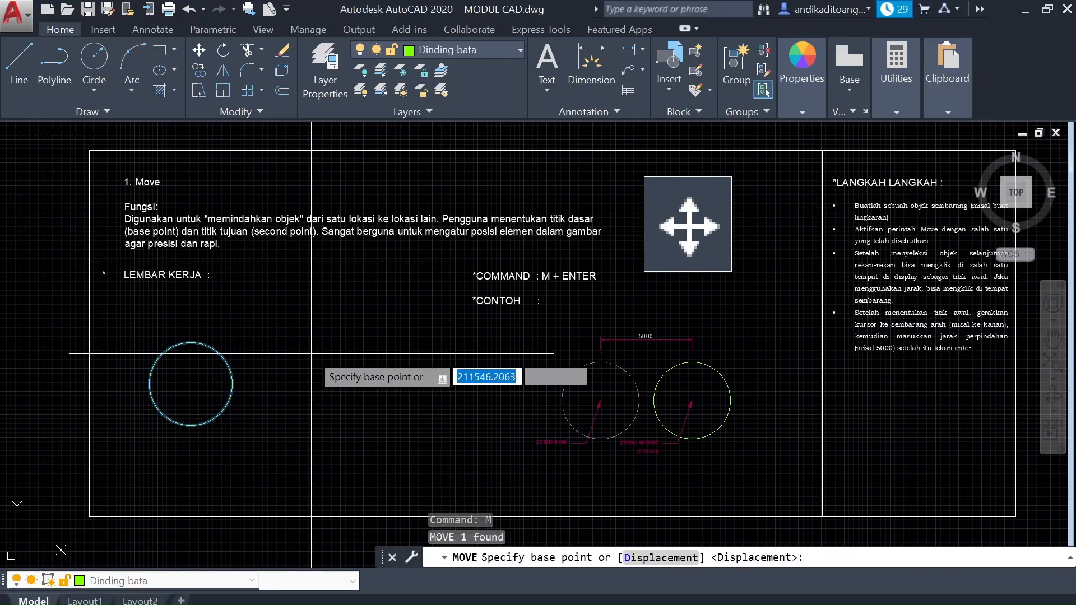
{"action": "left_click", "coordinate": [191, 384]}
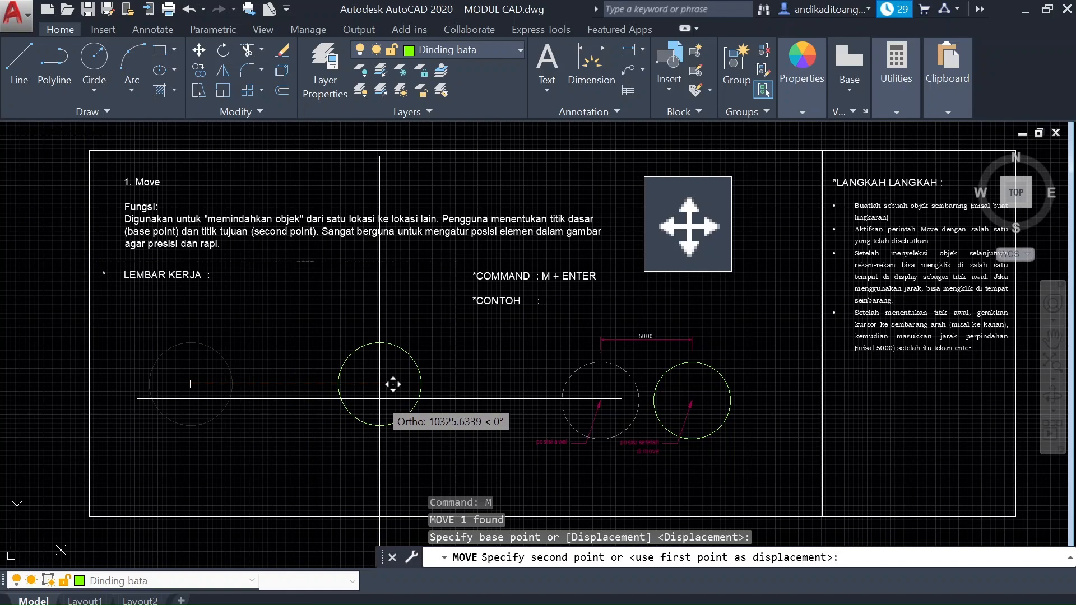
{"action": "left_click", "coordinate": [393, 385]}
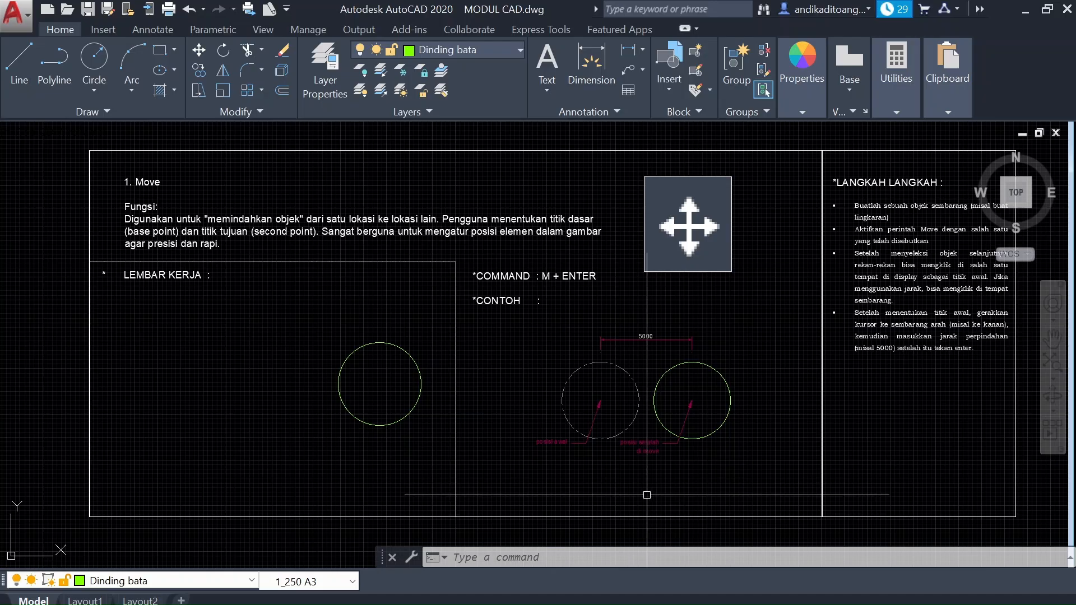
Step: Draw a 1000 by 1000 square in the LEMBAR KERJA area of the Copy exercise
{"action": "middle_click_drag", "start_coordinate": [752, 543], "coordinate": [816, 166]}
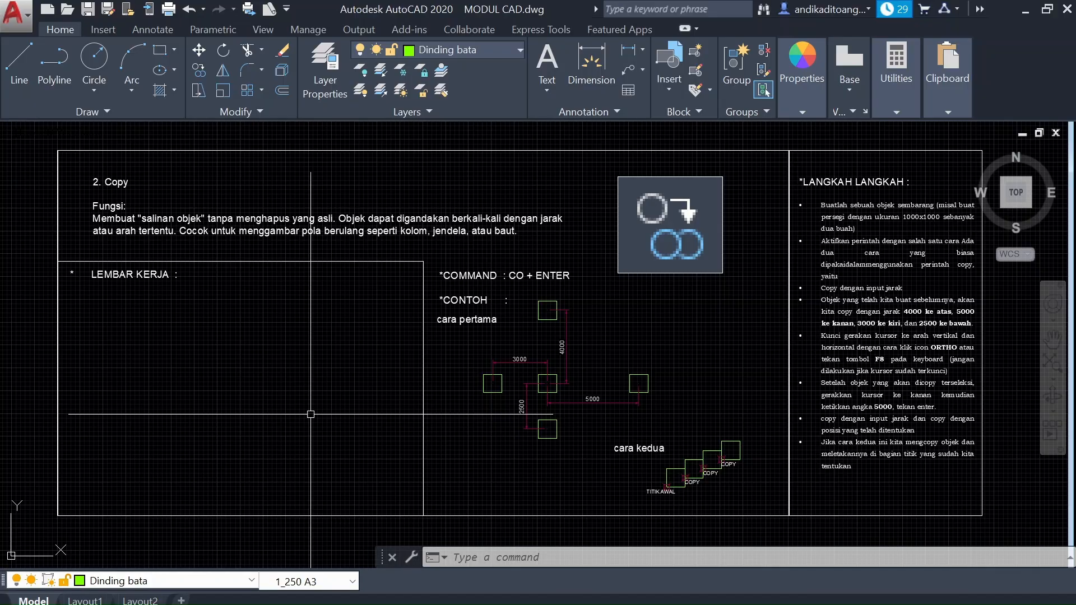
{"action": "type", "text": "rec"}
{"action": "key", "text": "Return"}
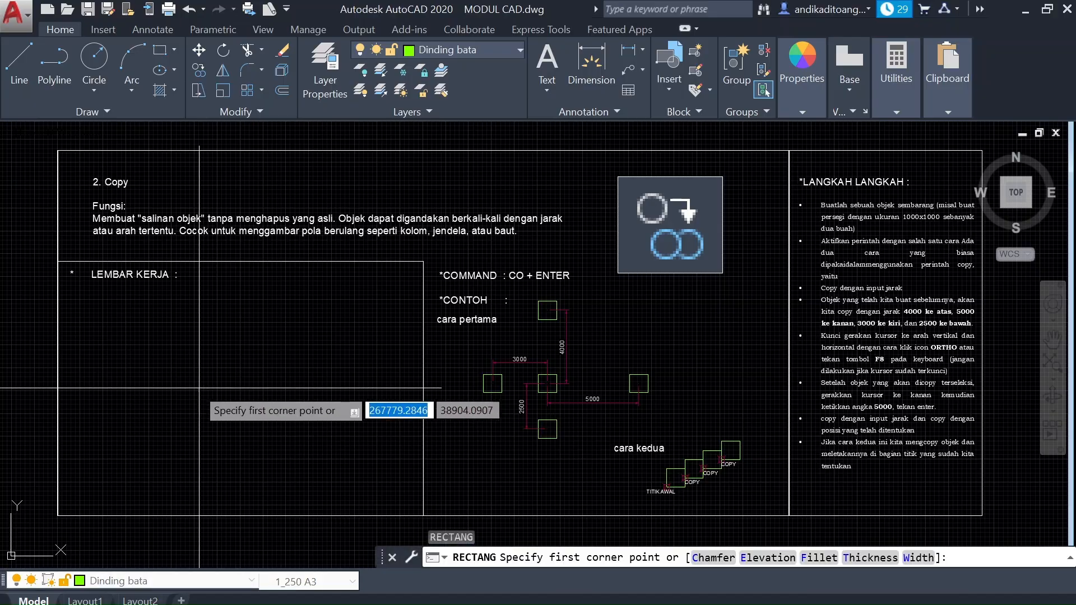
{"action": "left_click", "coordinate": [131, 343]}
{"action": "type", "text": "1"}
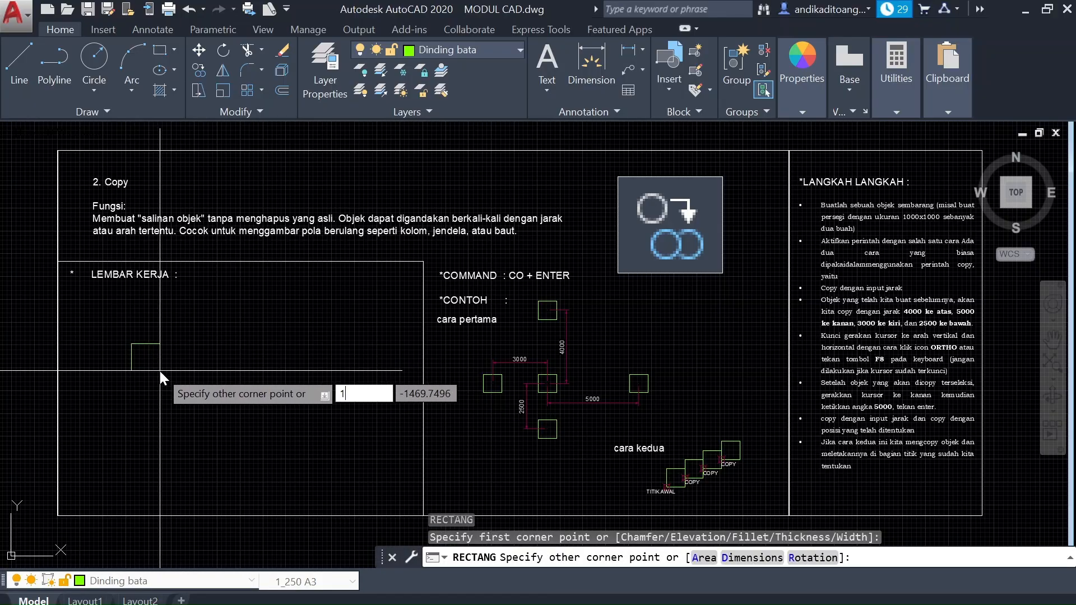
{"action": "type", "text": "000"}
{"action": "key", "text": "Tab"}
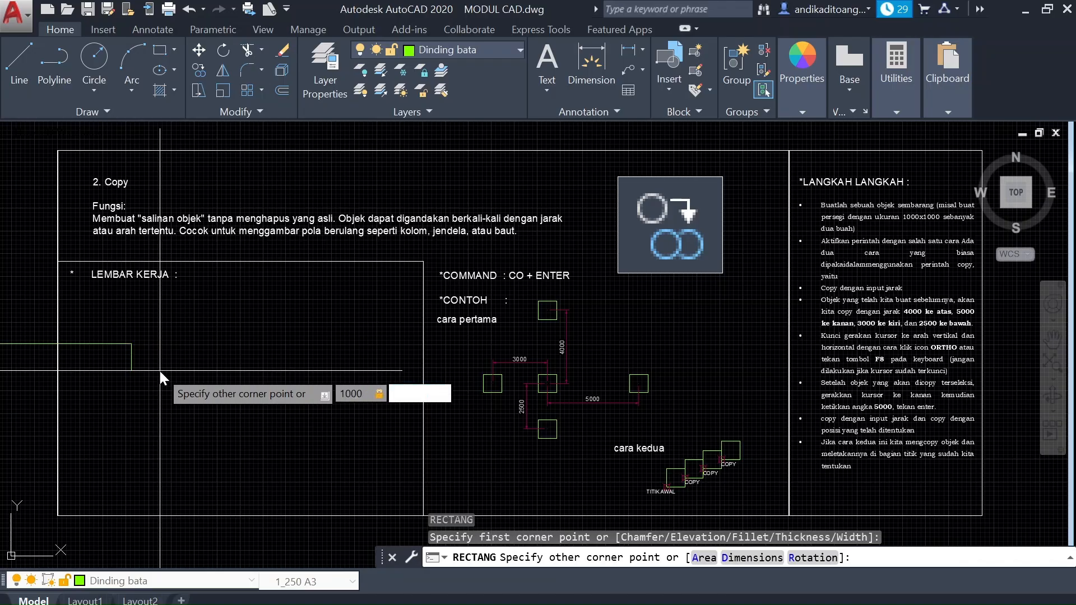
{"action": "type", "text": "1000"}
{"action": "key", "text": "Return"}
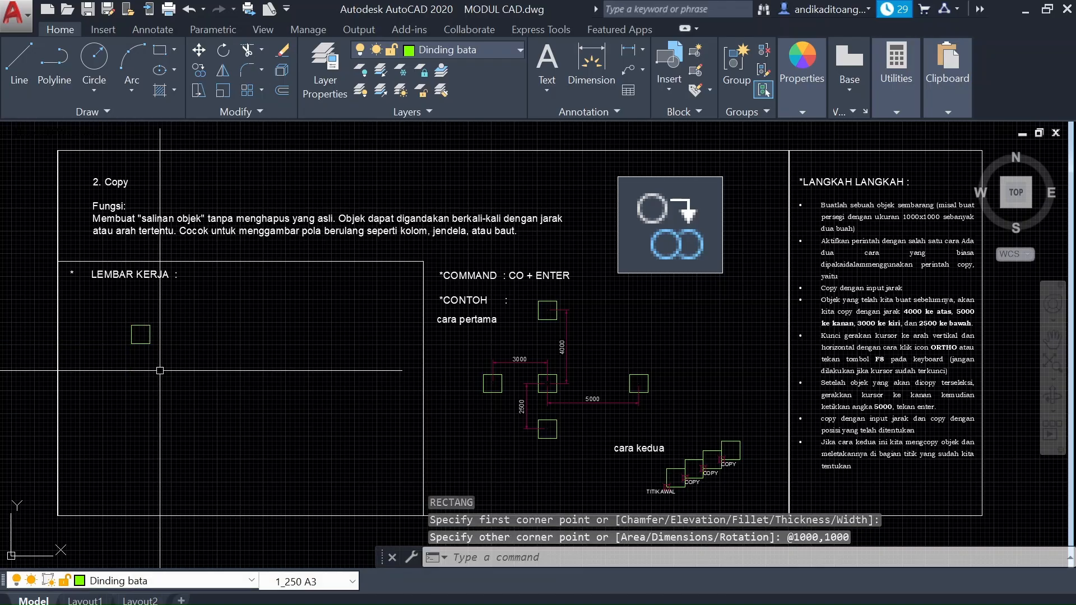
{"action": "scroll", "coordinate": [141, 335], "scroll_direction": "up", "scroll_amount": 2}
{"action": "scroll", "coordinate": [141, 335], "scroll_direction": "down", "scroll_amount": 2}
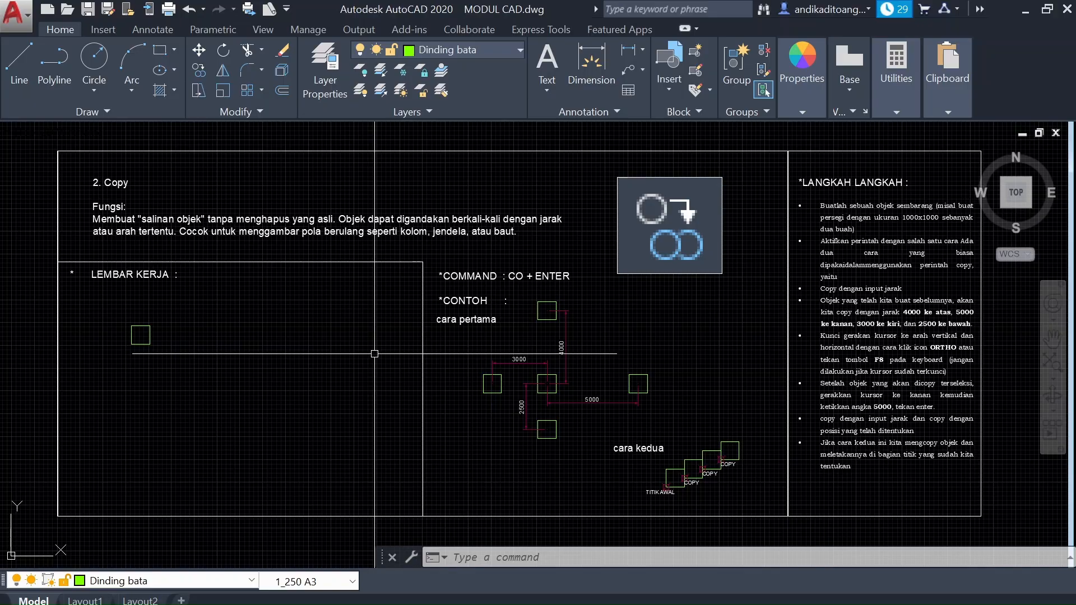
{"action": "type", "text": "CO"}
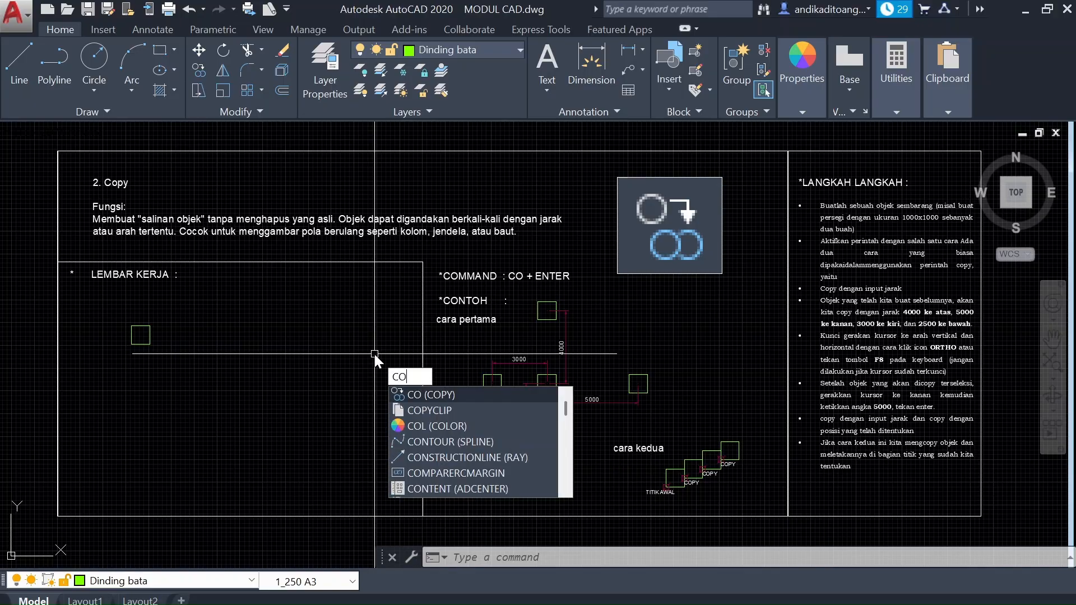
{"action": "key", "text": "Return"}
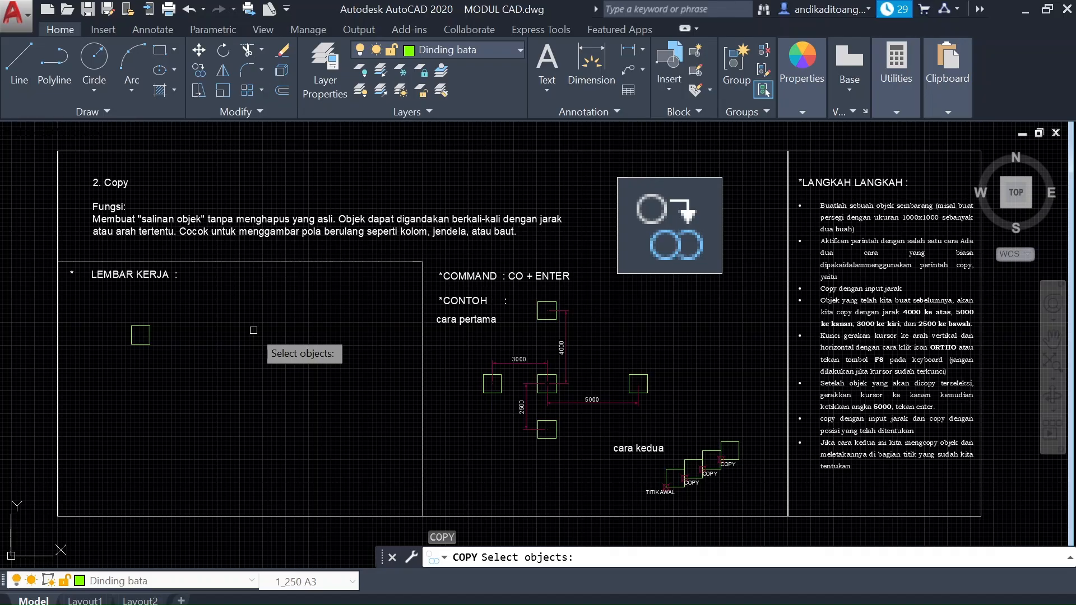
{"action": "key", "text": "Escape"}
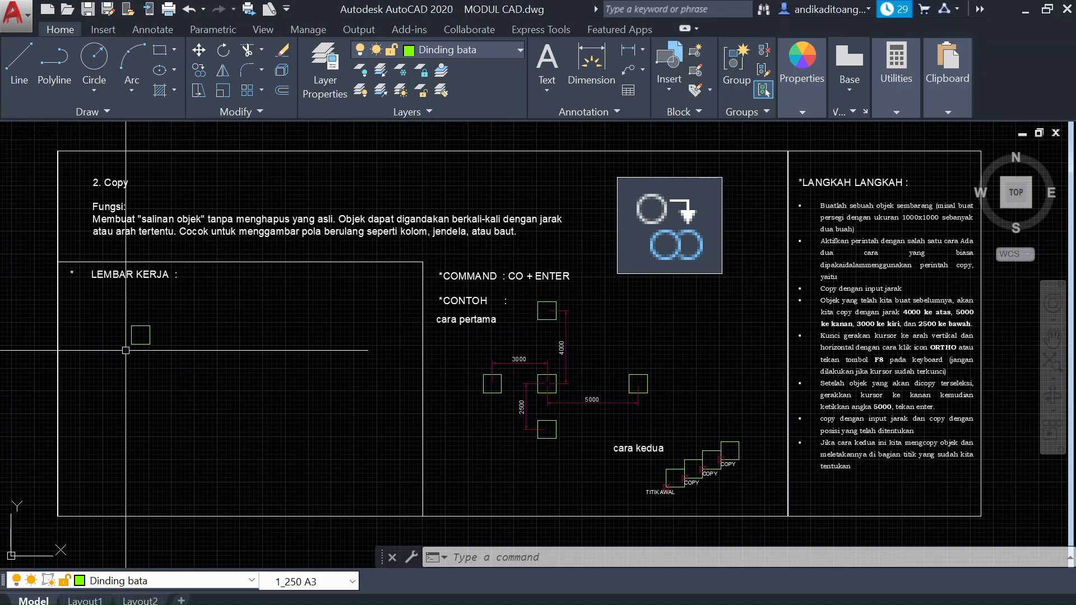
Step: Copy the worksheet square 3000 units horizontally to the right, using its centre as the base point
{"action": "left_click", "coordinate": [162, 315]}
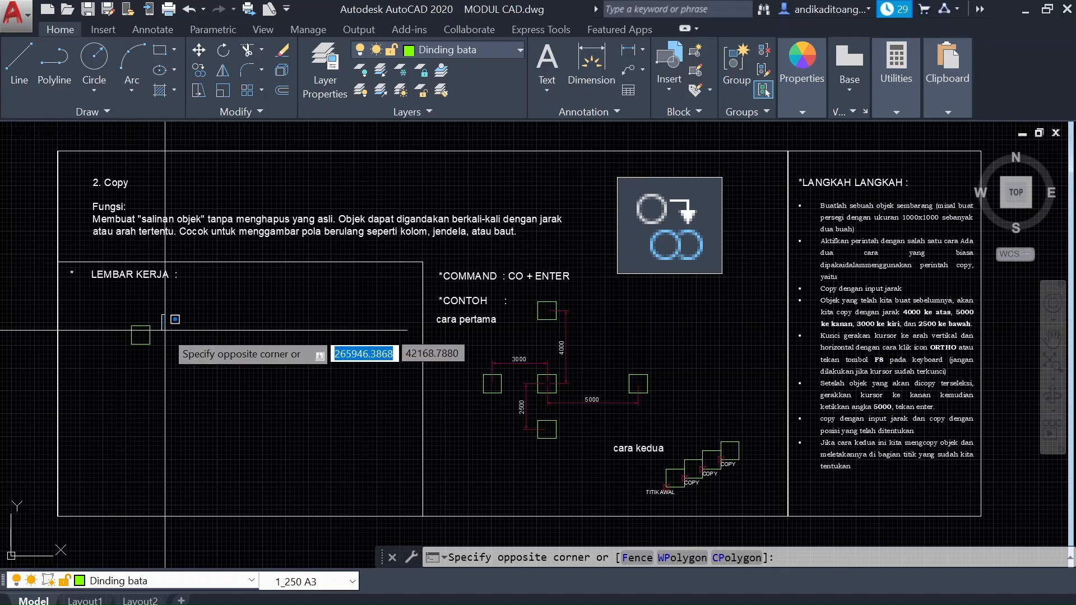
{"action": "left_click", "coordinate": [123, 369]}
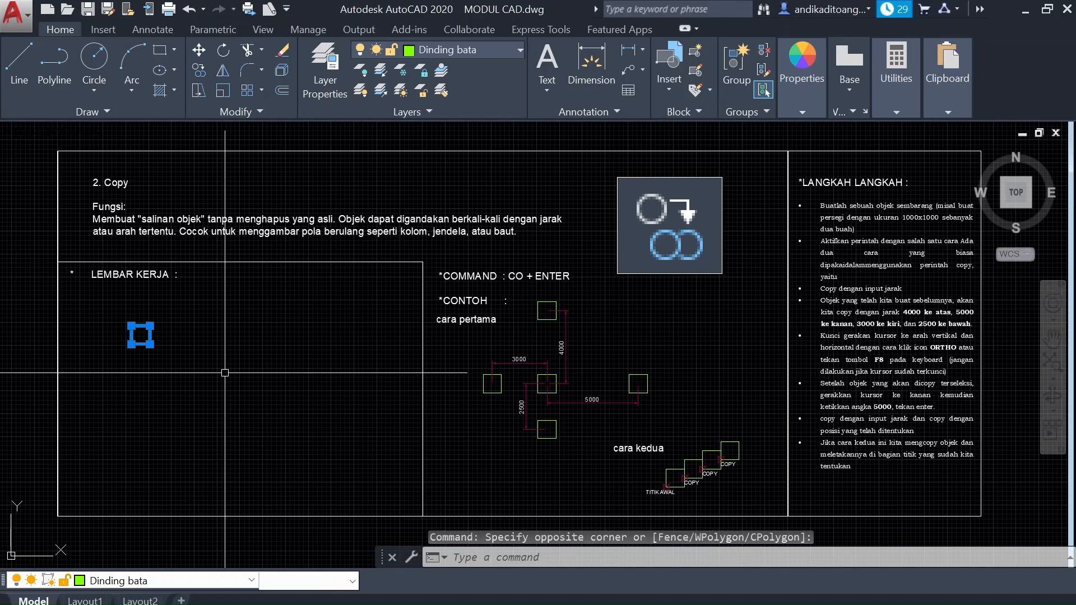
{"action": "type", "text": "CO"}
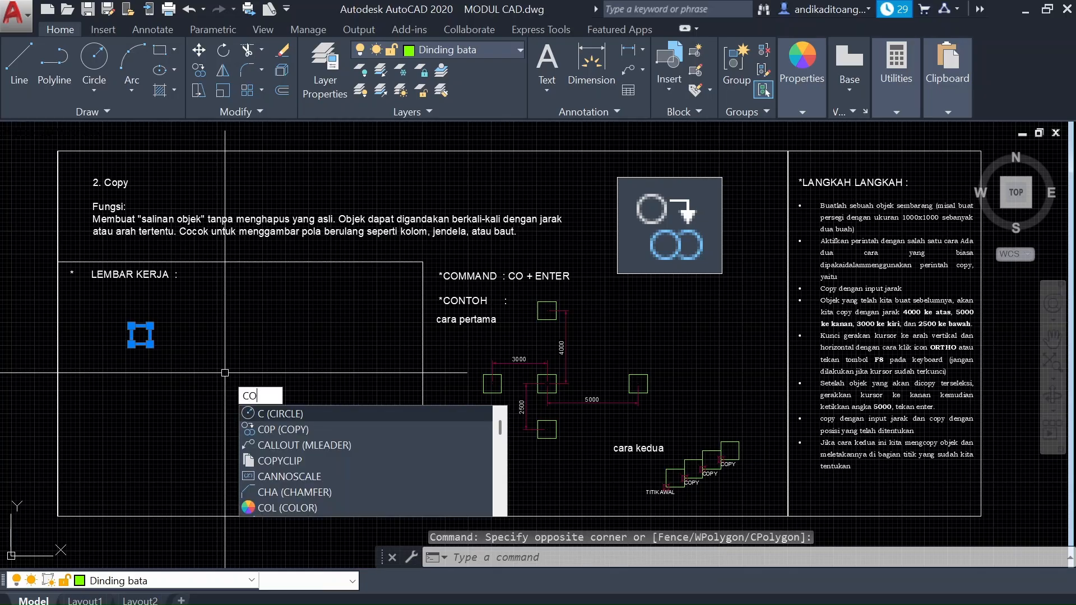
{"action": "key", "text": "Return"}
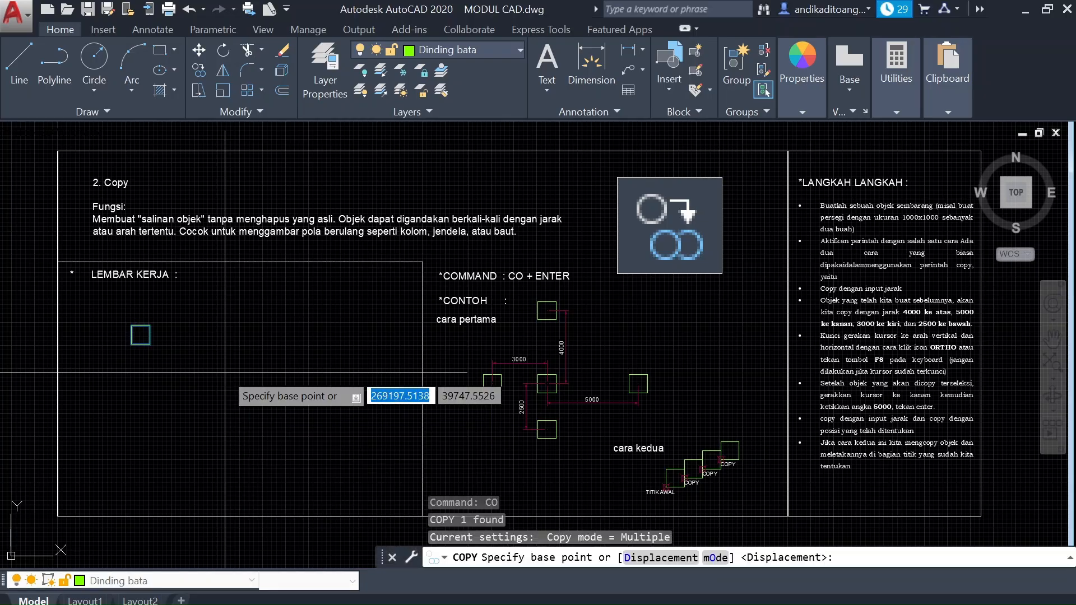
{"action": "left_click", "coordinate": [141, 334]}
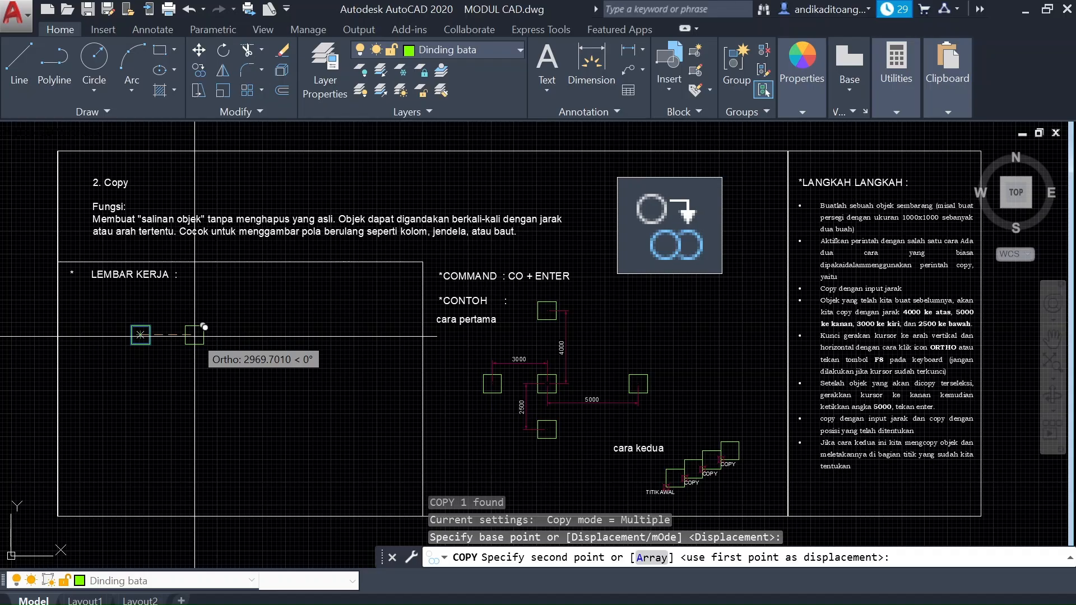
{"action": "type", "text": "3000"}
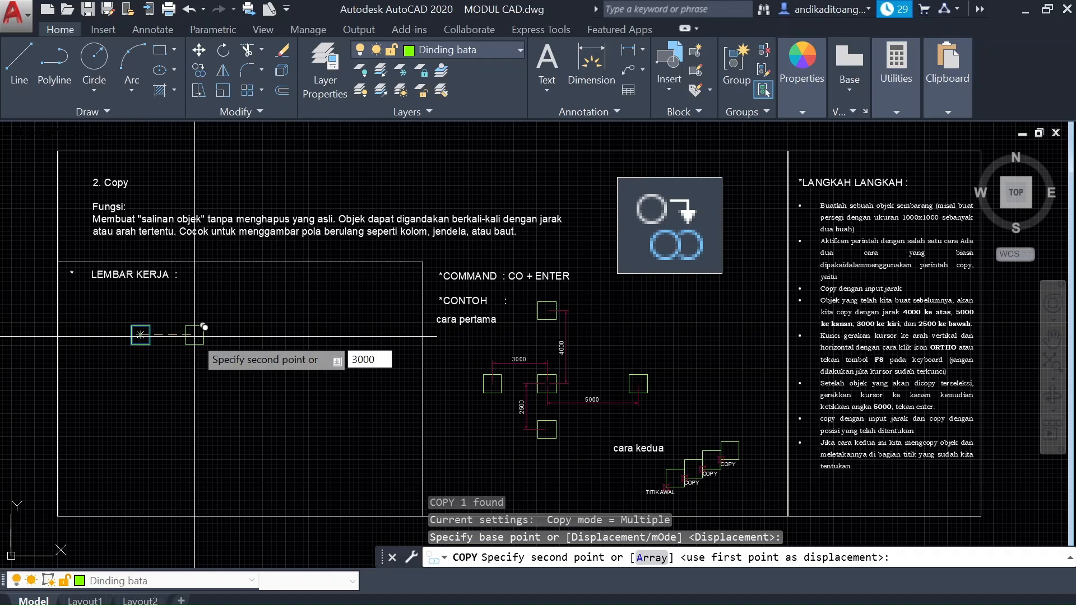
{"action": "key", "text": "Return"}
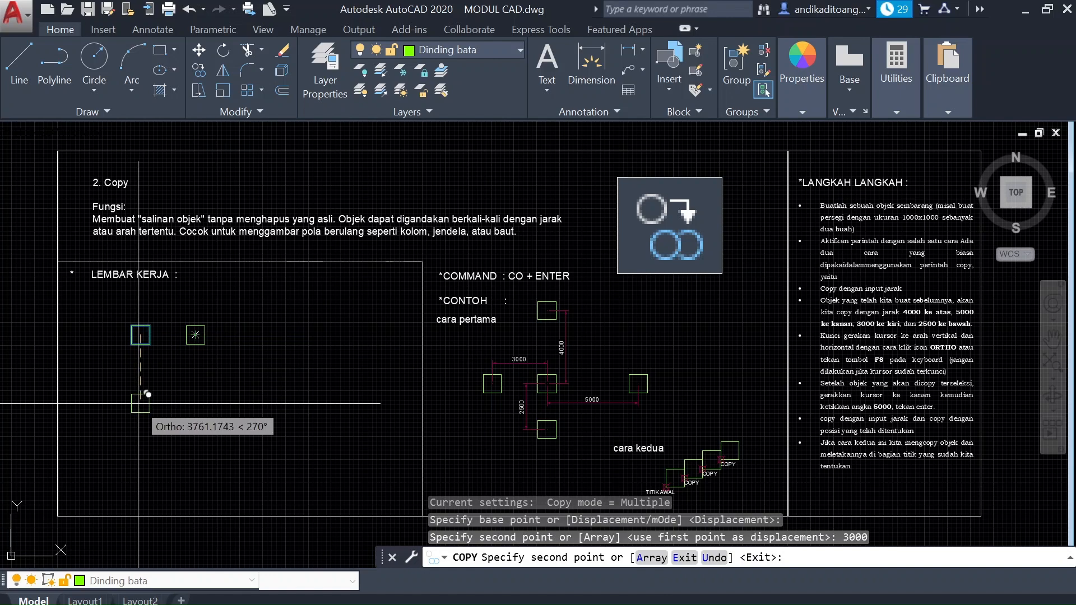
Step: Place a second copy of the square 5000 units straight below the original and end the Copy command
{"action": "type", "text": "5000"}
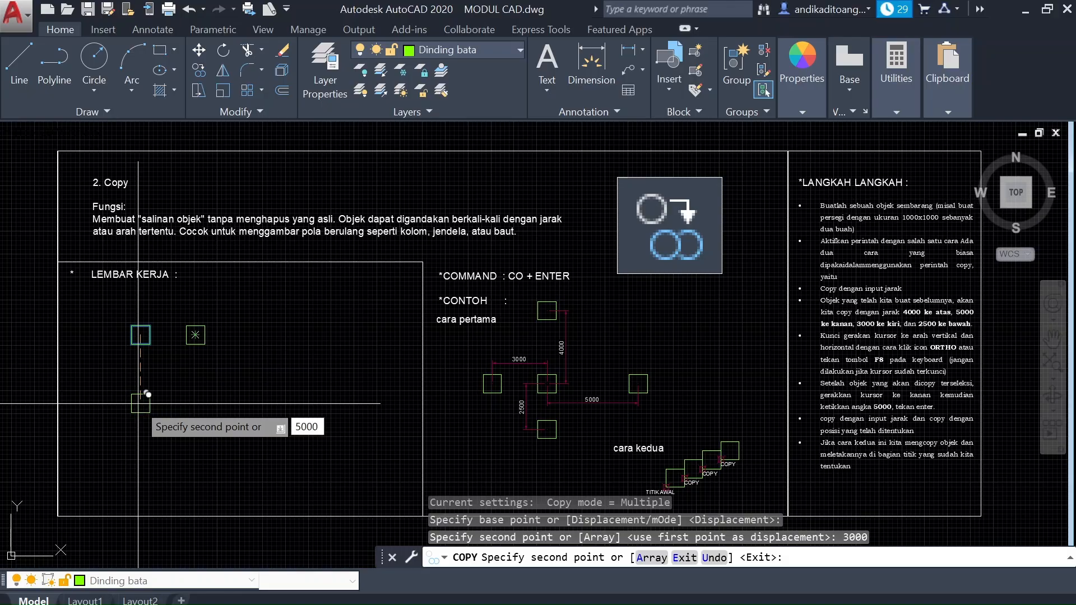
{"action": "key", "text": "Return"}
{"action": "key", "text": "Escape"}
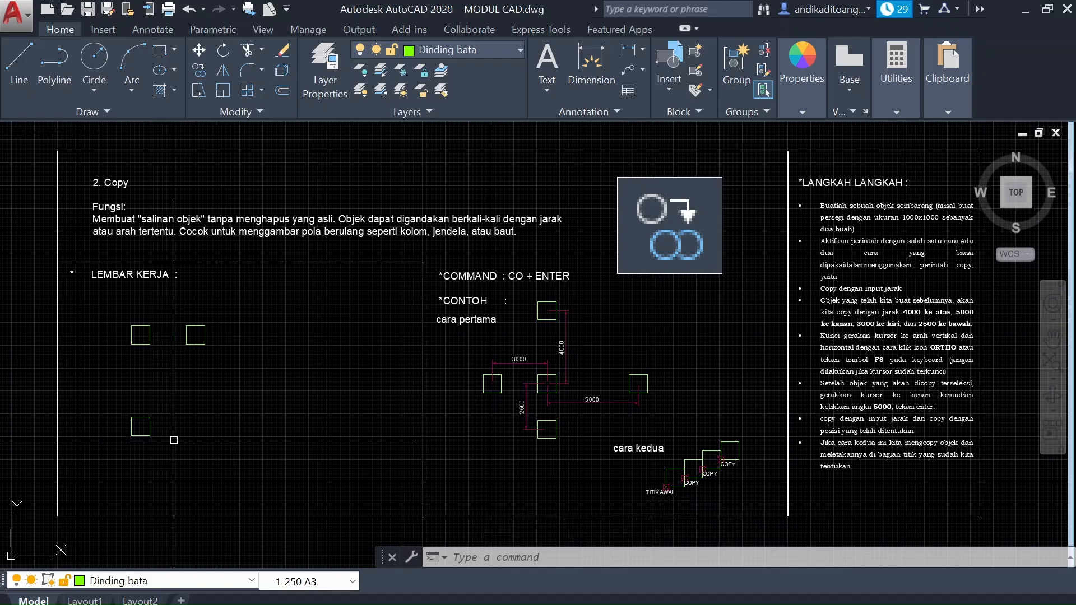
Step: Add a horizontal linear dimension between the centres of the original square and its right-hand copy, just below them
{"action": "type", "text": "dli"}
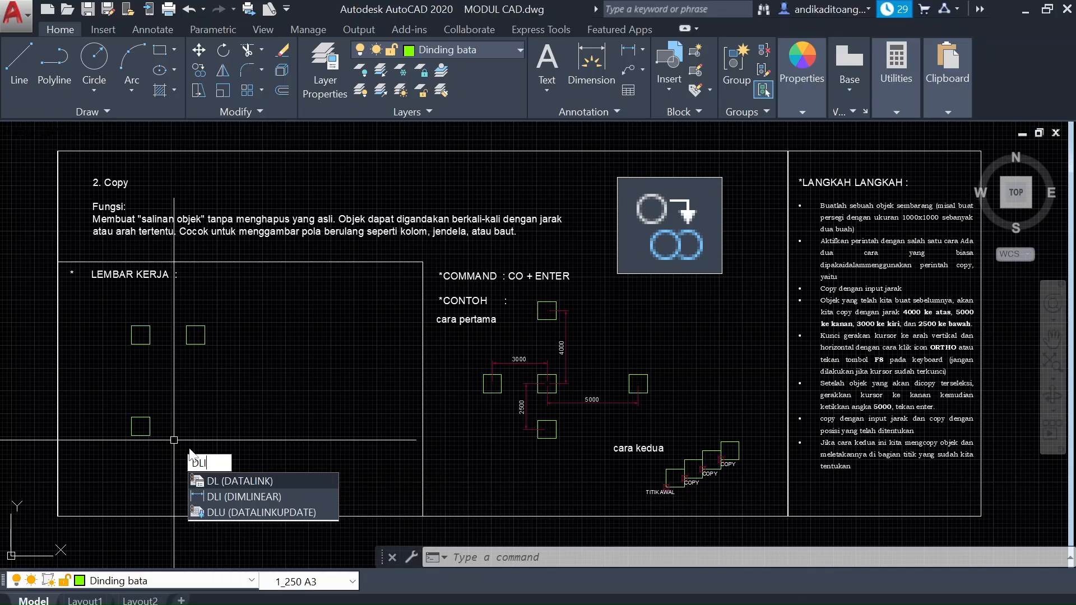
{"action": "key", "text": "Return"}
{"action": "left_click", "coordinate": [140, 334]}
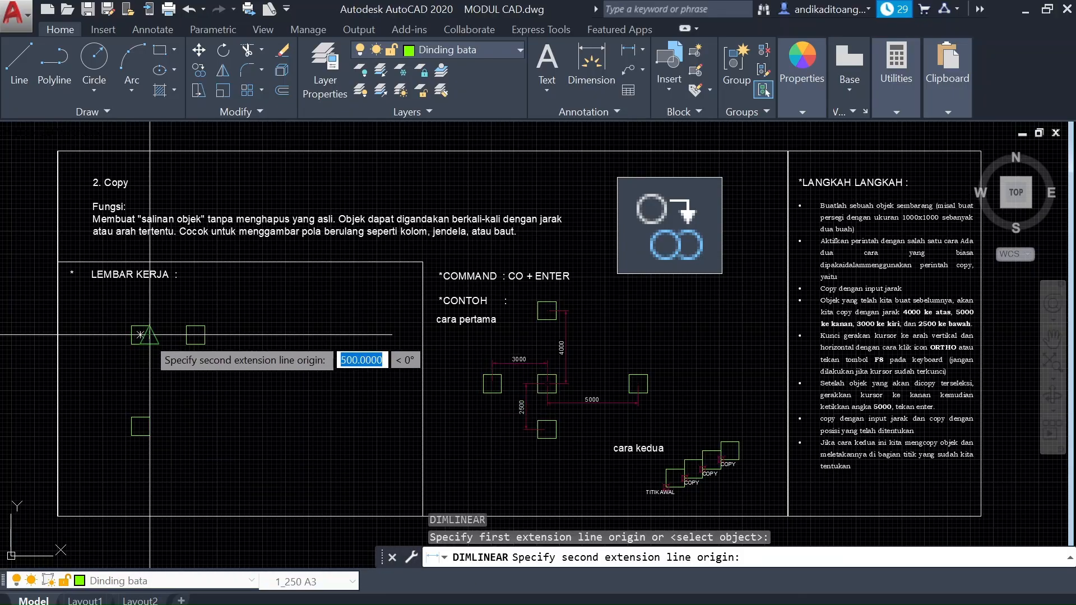
{"action": "left_click", "coordinate": [195, 335]}
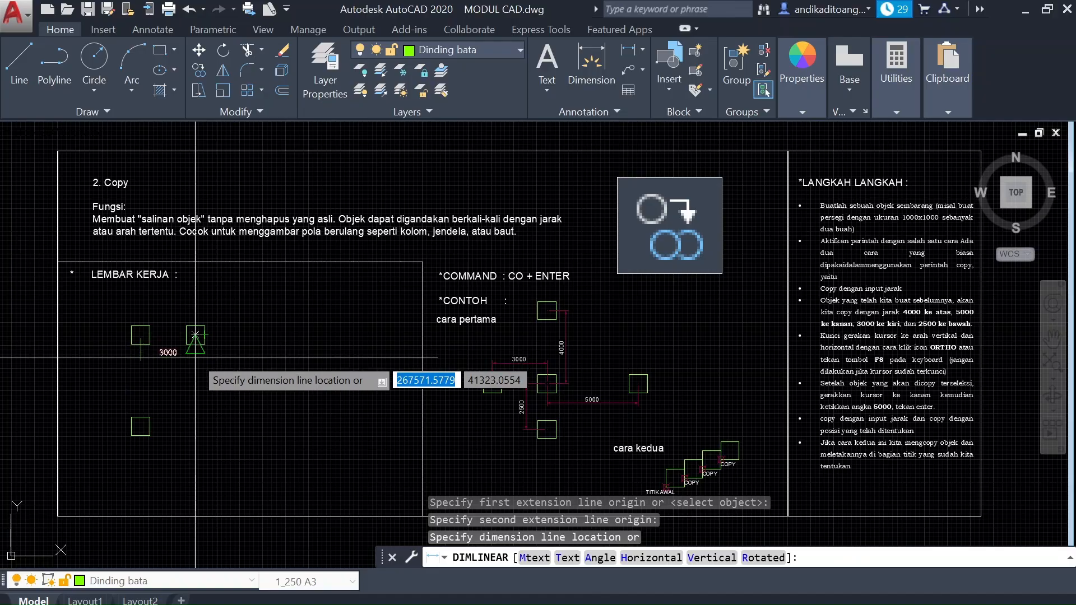
{"action": "left_click", "coordinate": [166, 343]}
Step: Add a vertical linear dimension between the centres of the original square and its lower copy, placed on their left side
{"action": "key", "text": "Return"}
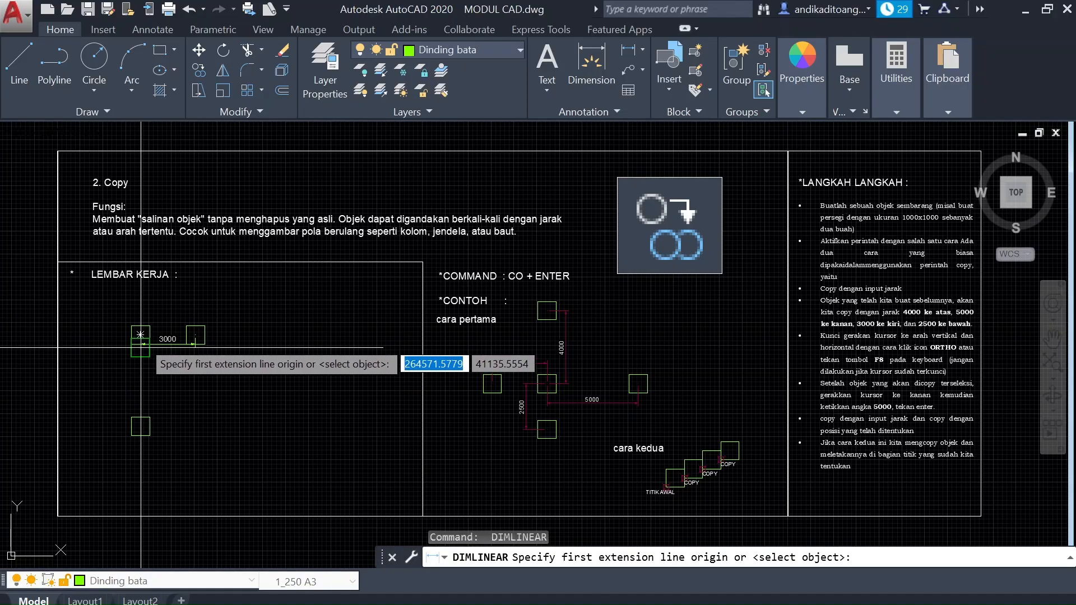
{"action": "left_click", "coordinate": [140, 335]}
{"action": "left_click", "coordinate": [140, 426]}
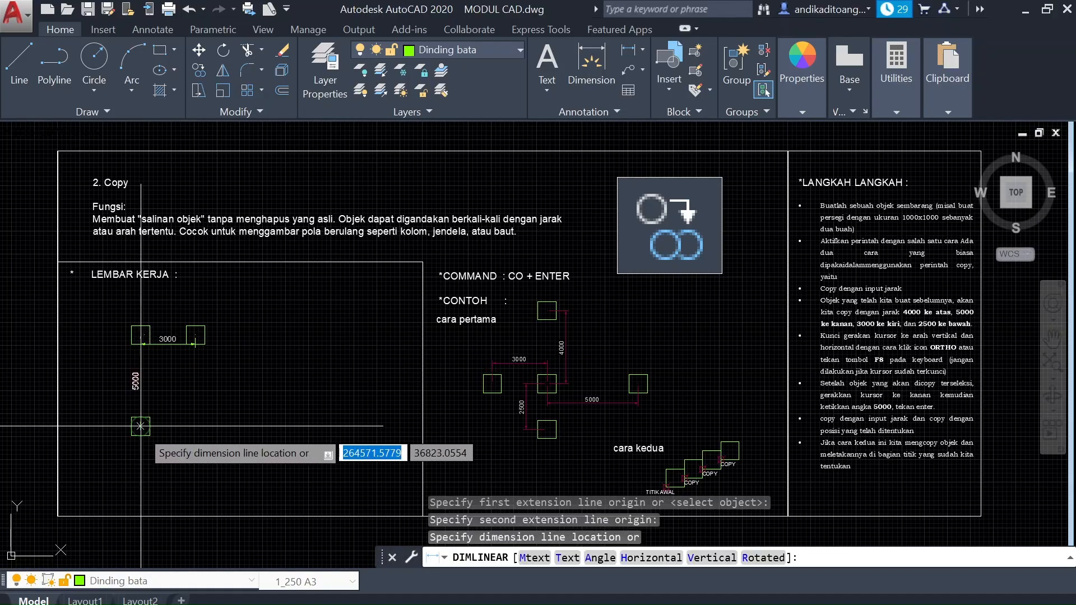
{"action": "left_click", "coordinate": [105, 387]}
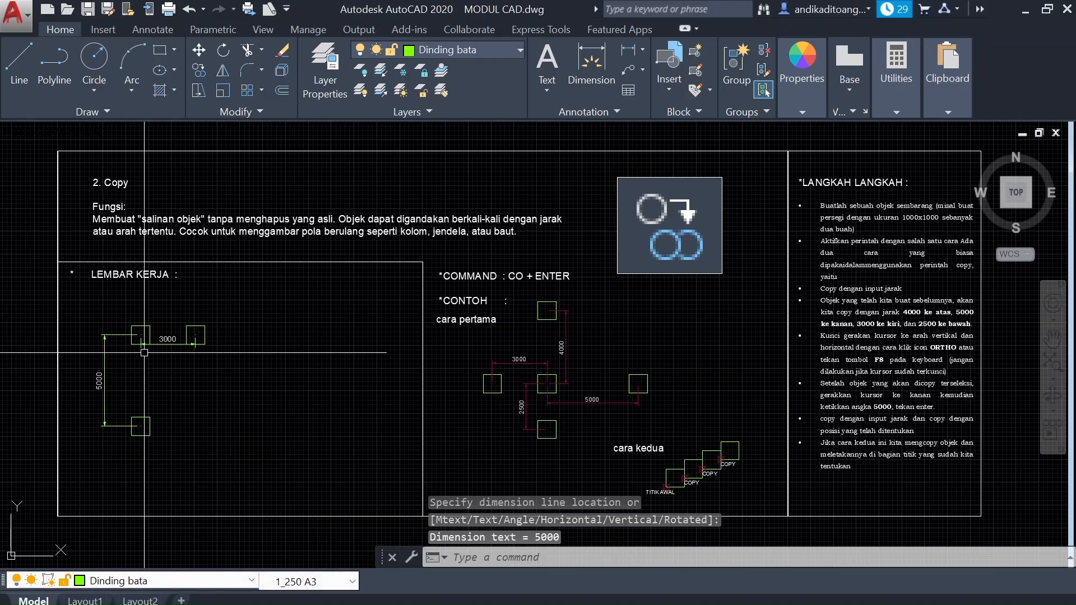
Step: Copy the lower square horizontally to the right, placing it freehand about 8000 units away
{"action": "scroll", "coordinate": [99, 371], "scroll_direction": "up", "scroll_amount": 2}
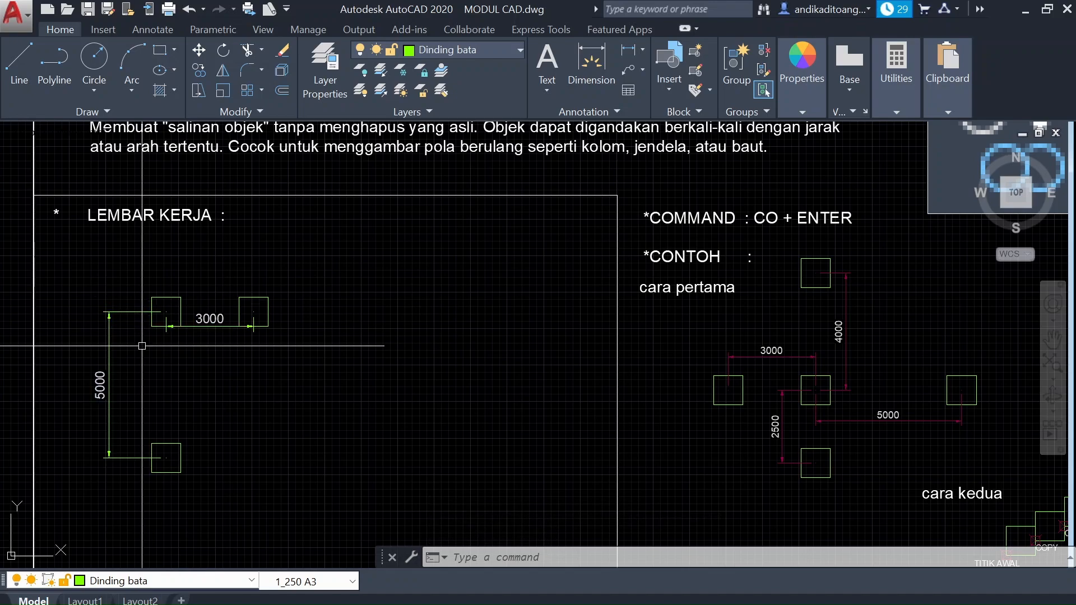
{"action": "scroll", "coordinate": [133, 254], "scroll_direction": "down", "scroll_amount": 2}
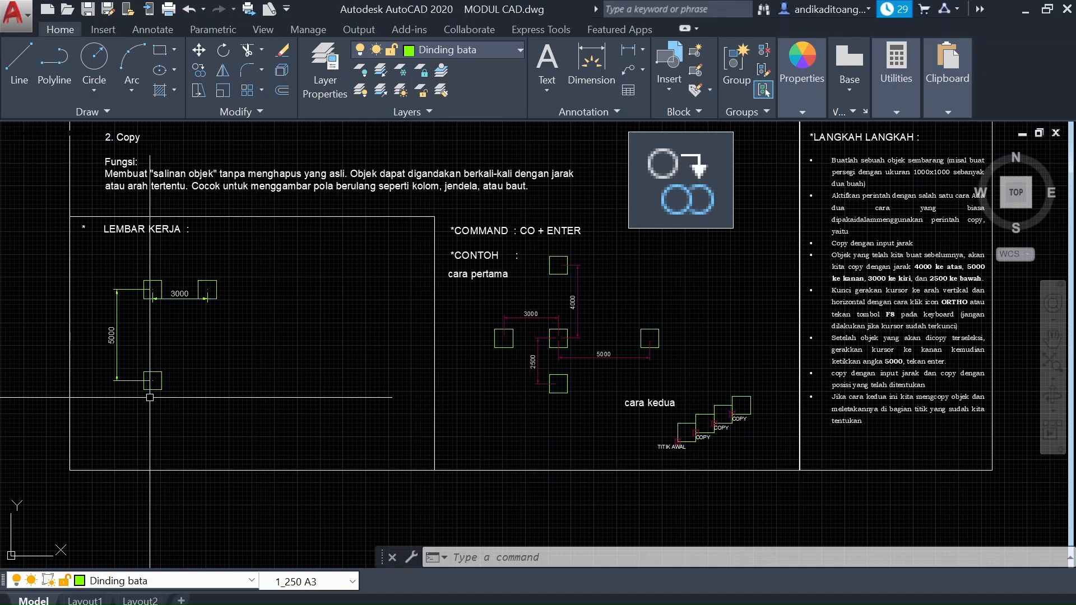
{"action": "left_click", "coordinate": [144, 381]}
{"action": "type", "text": "Co"}
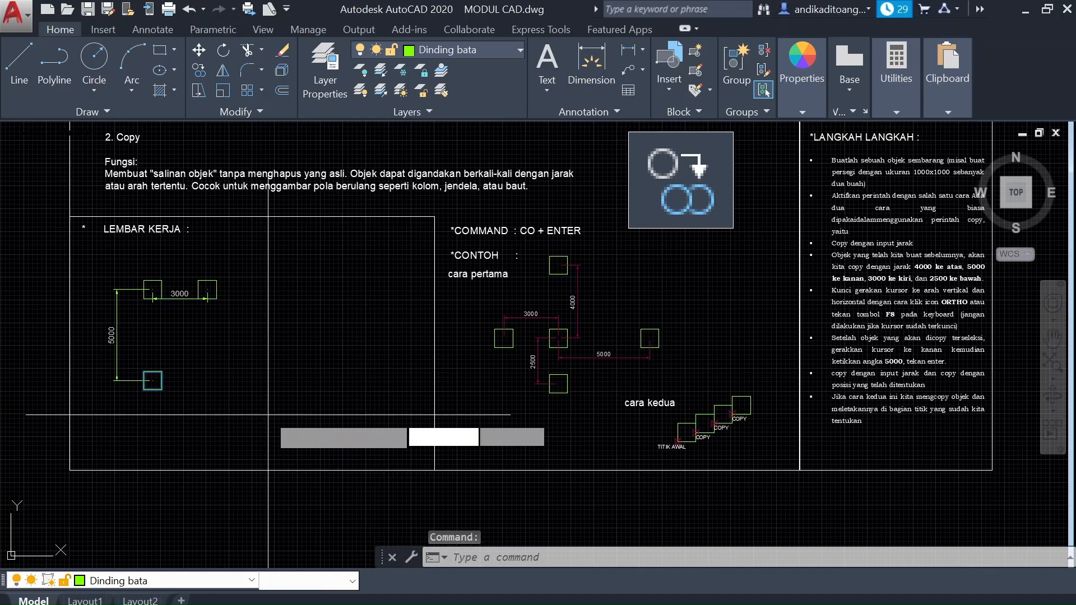
{"action": "key", "text": "Return"}
{"action": "left_click", "coordinate": [201, 433]}
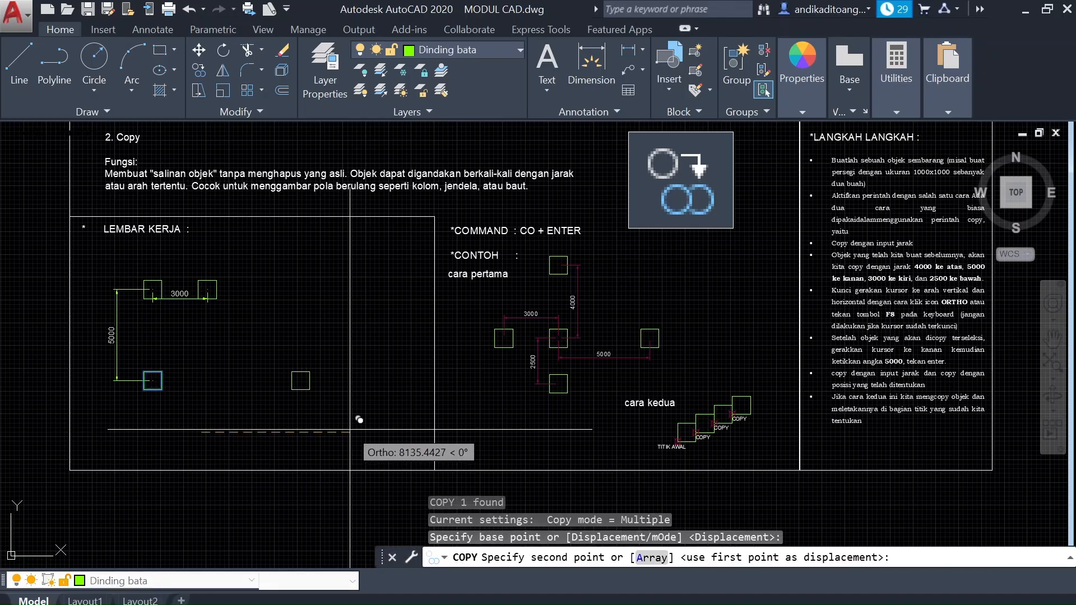
{"action": "left_click", "coordinate": [357, 420]}
{"action": "key", "text": "Escape"}
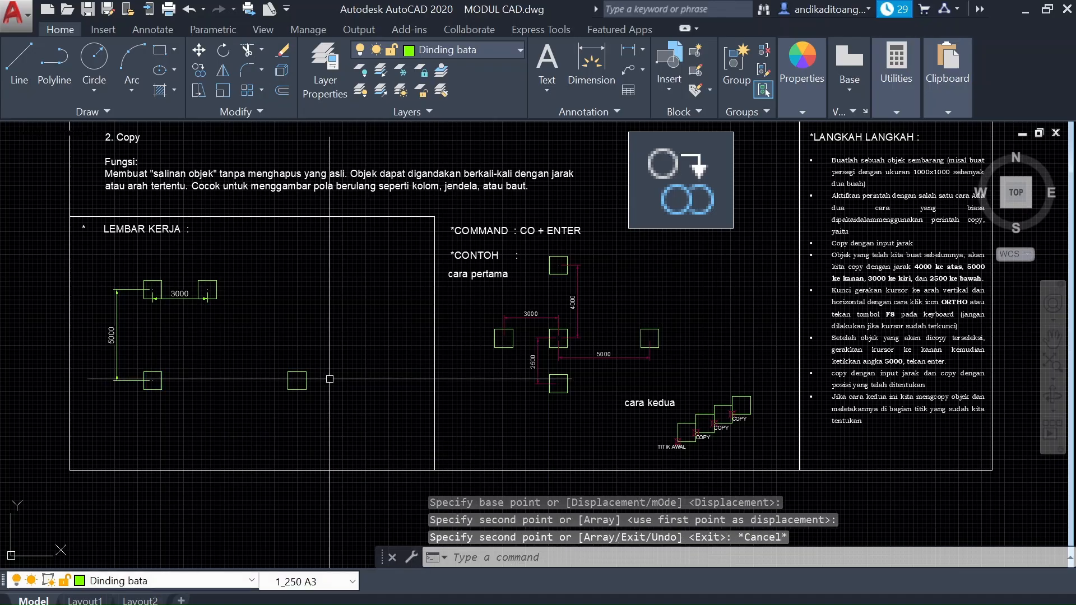
Step: Copy the freehand-placed square twice by its lower-left corner, snapping each copy to the previous square's upper-right corner to form a diagonal staircase
{"action": "left_click", "coordinate": [353, 340]}
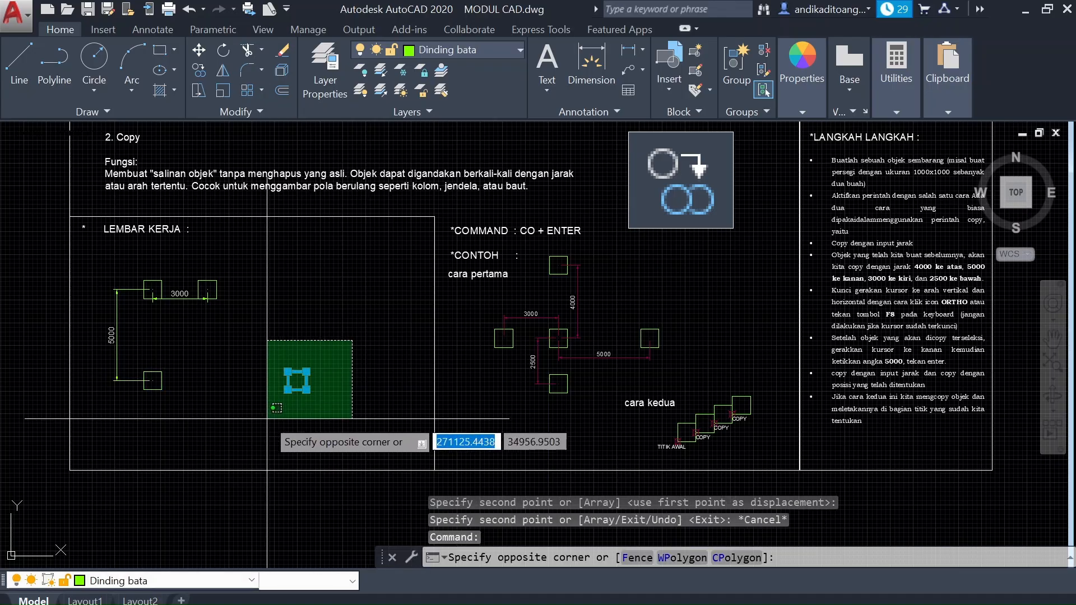
{"action": "left_click", "coordinate": [262, 423]}
{"action": "type", "text": "co"}
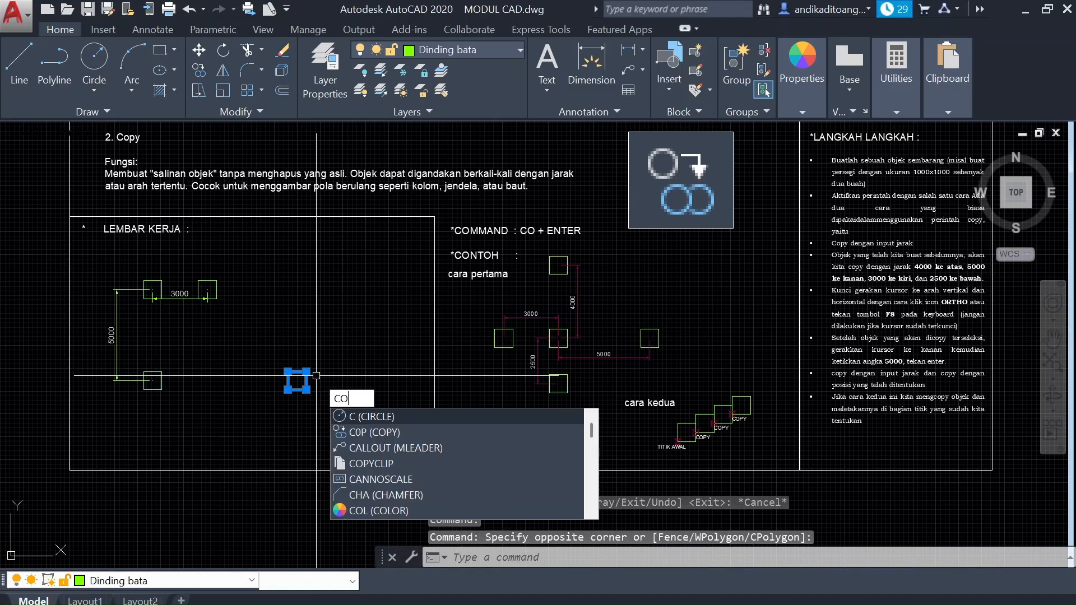
{"action": "key", "text": "Return"}
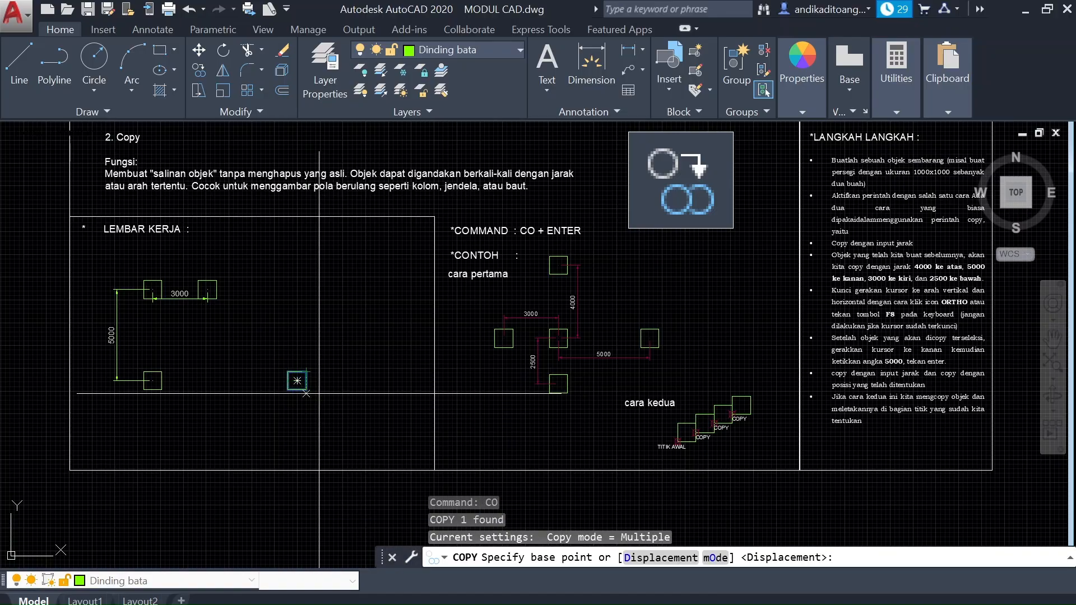
{"action": "scroll", "coordinate": [300, 404], "scroll_direction": "up", "scroll_amount": 2}
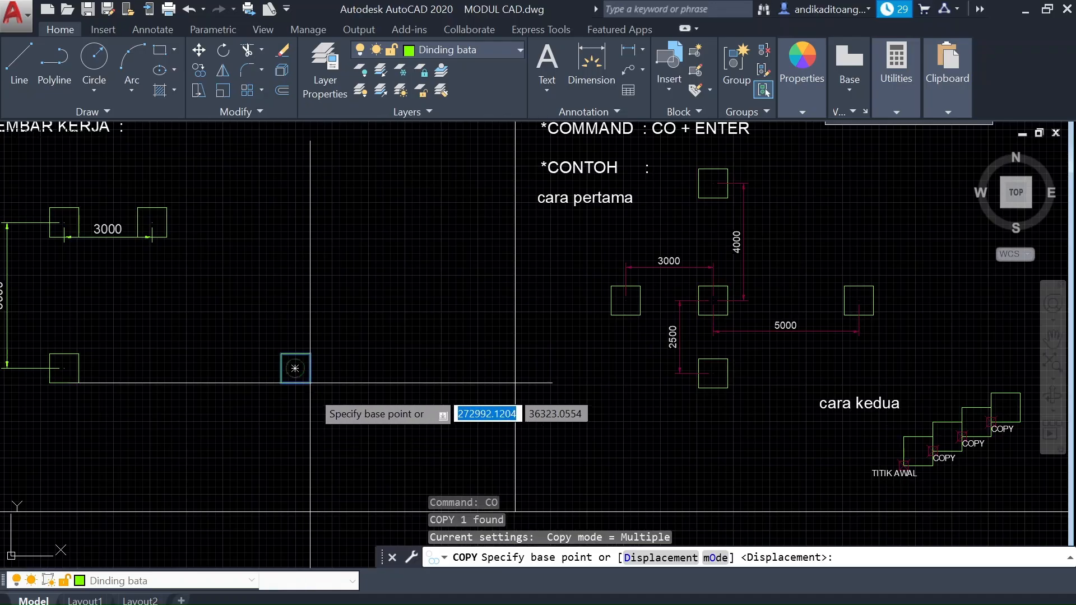
{"action": "left_click", "coordinate": [281, 383]}
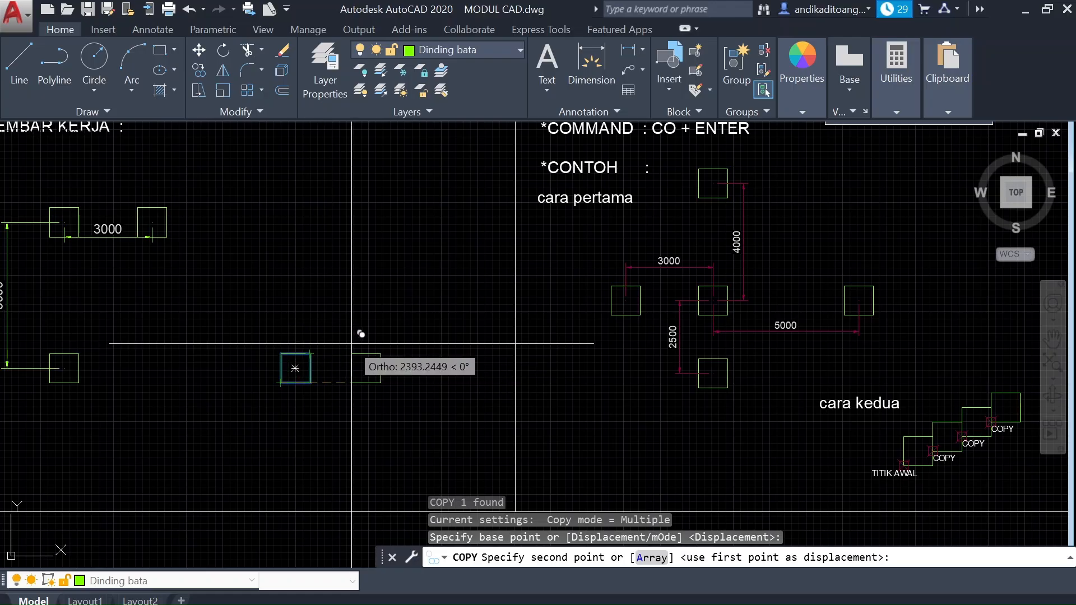
{"action": "scroll", "coordinate": [288, 385], "scroll_direction": "up", "scroll_amount": 3}
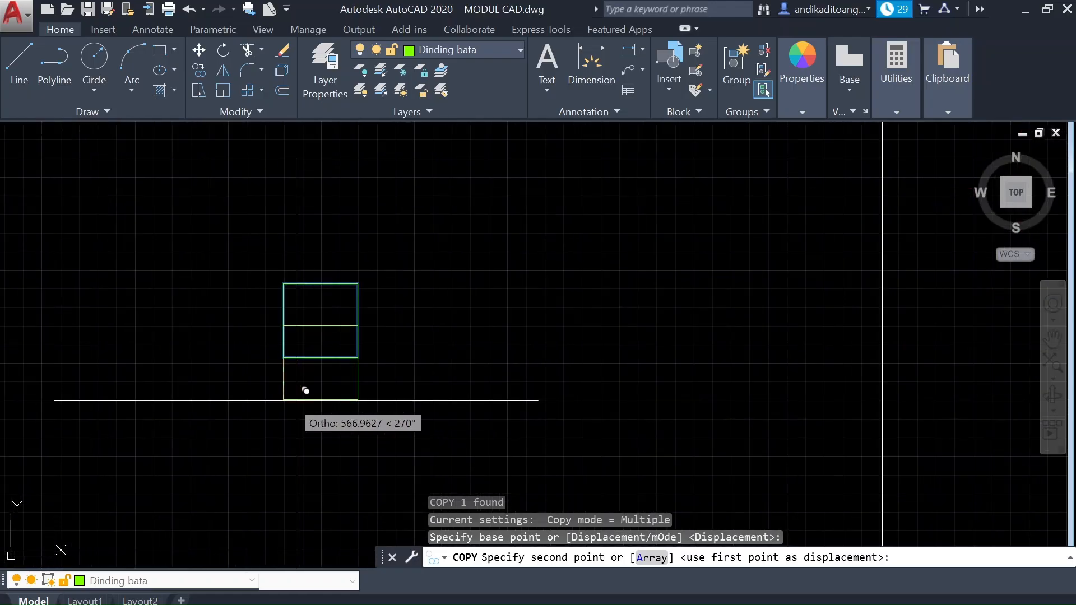
{"action": "left_click", "coordinate": [367, 275]}
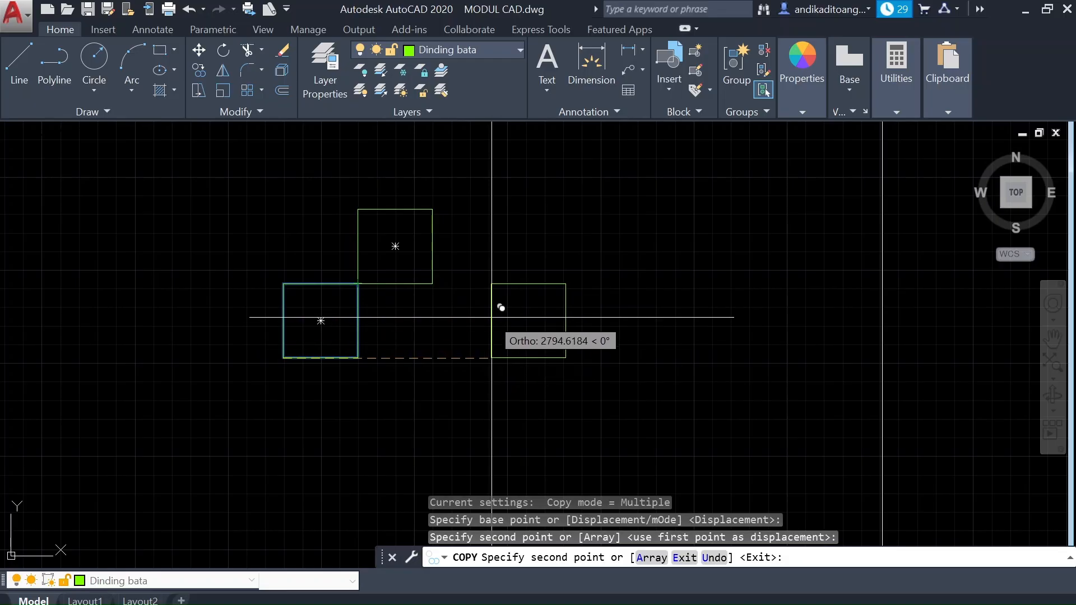
{"action": "left_click", "coordinate": [443, 208]}
{"action": "scroll", "coordinate": [381, 375], "scroll_direction": "down", "scroll_amount": 4}
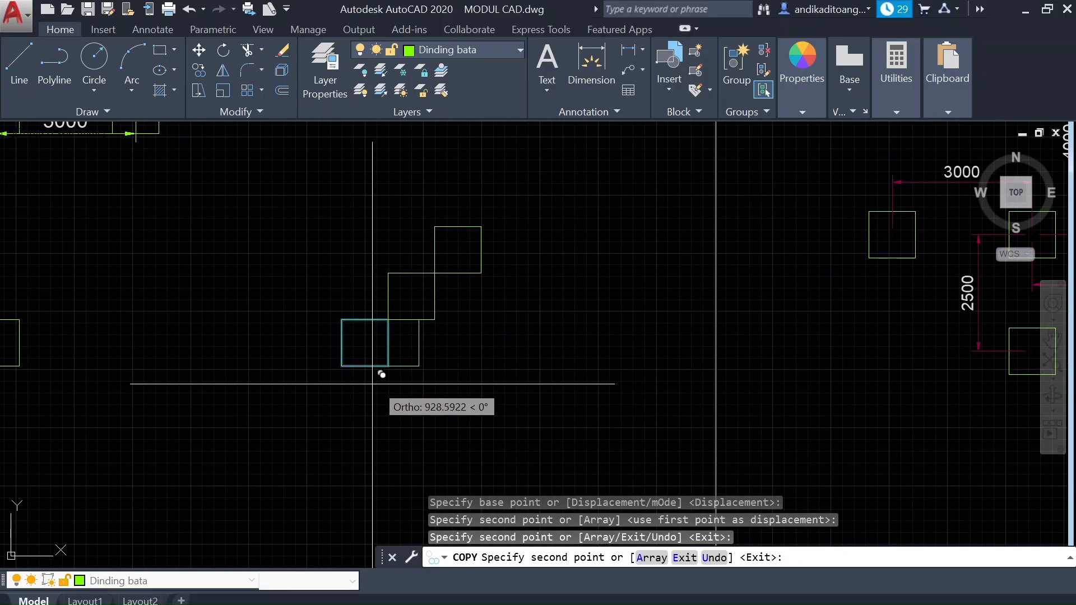
{"action": "key", "text": "Escape"}
{"action": "scroll", "coordinate": [363, 360], "scroll_direction": "down", "scroll_amount": 3}
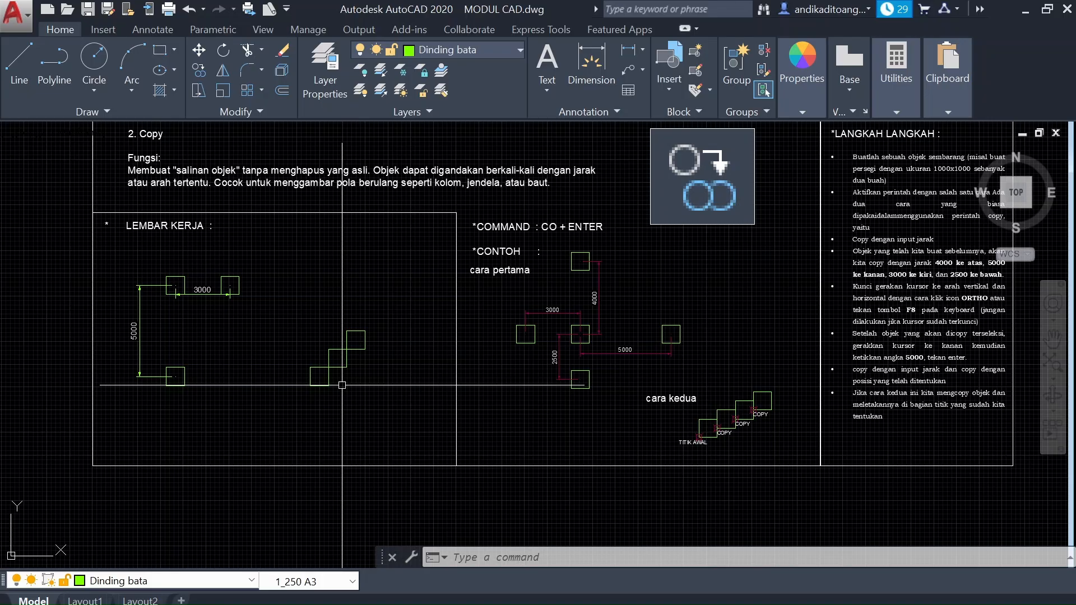
Step: Draw a 6000 by 3000 rectangle in the LEMBAR KERJA area of the Stretch exercise
{"action": "mouse_move", "coordinate": [400, 389]}
{"action": "middle_mouse_down"}
{"action": "mouse_move", "coordinate": [392, 367]}
{"action": "mouse_move", "coordinate": [312, 440]}
{"action": "middle_mouse_up"}
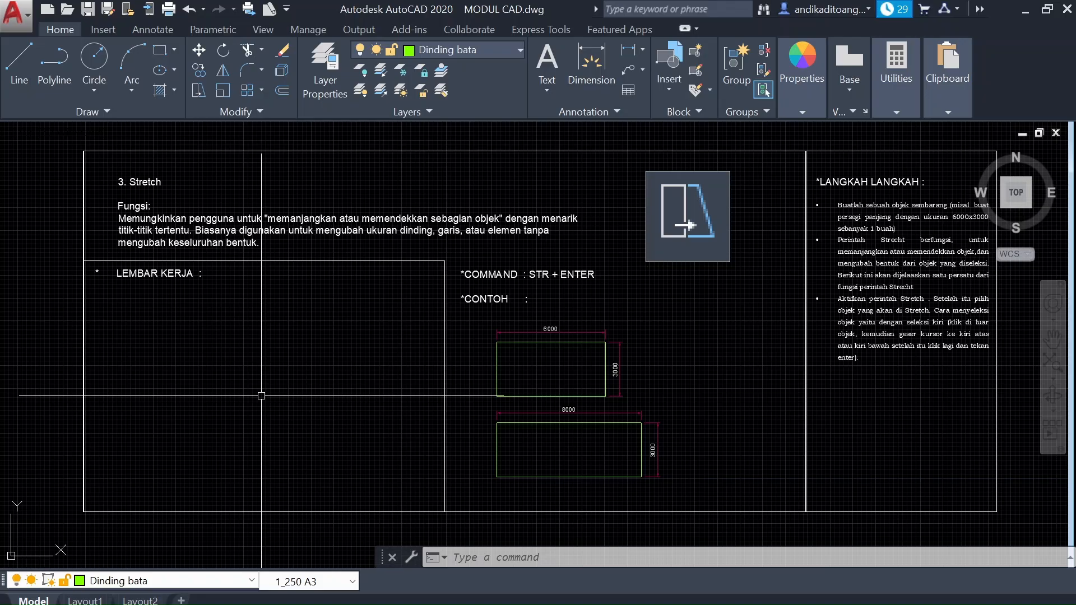
{"action": "type", "text": "rec"}
{"action": "key", "text": "Return"}
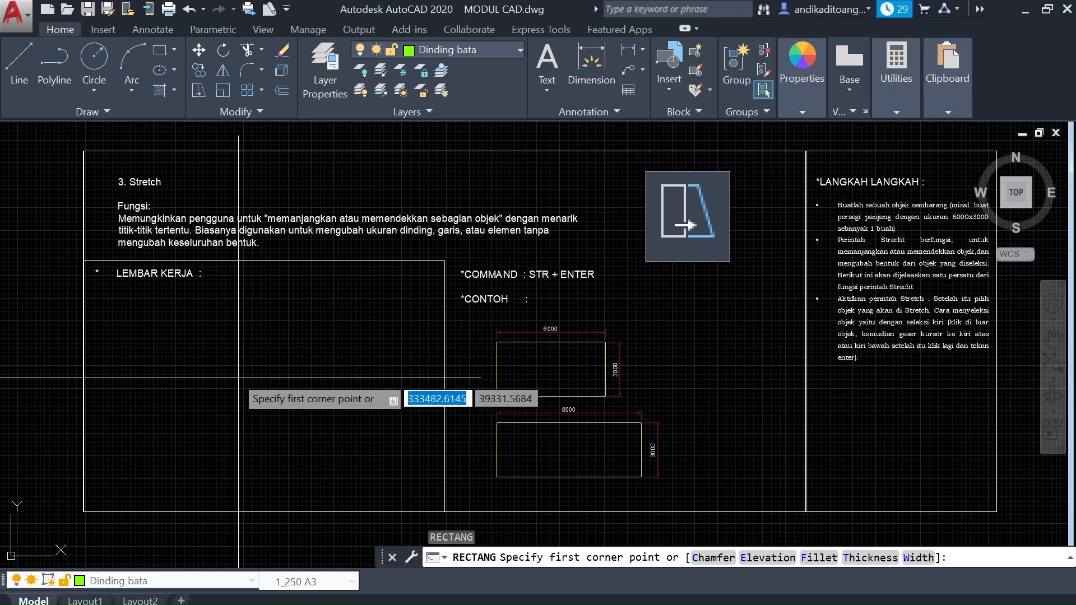
{"action": "left_click", "coordinate": [158, 331]}
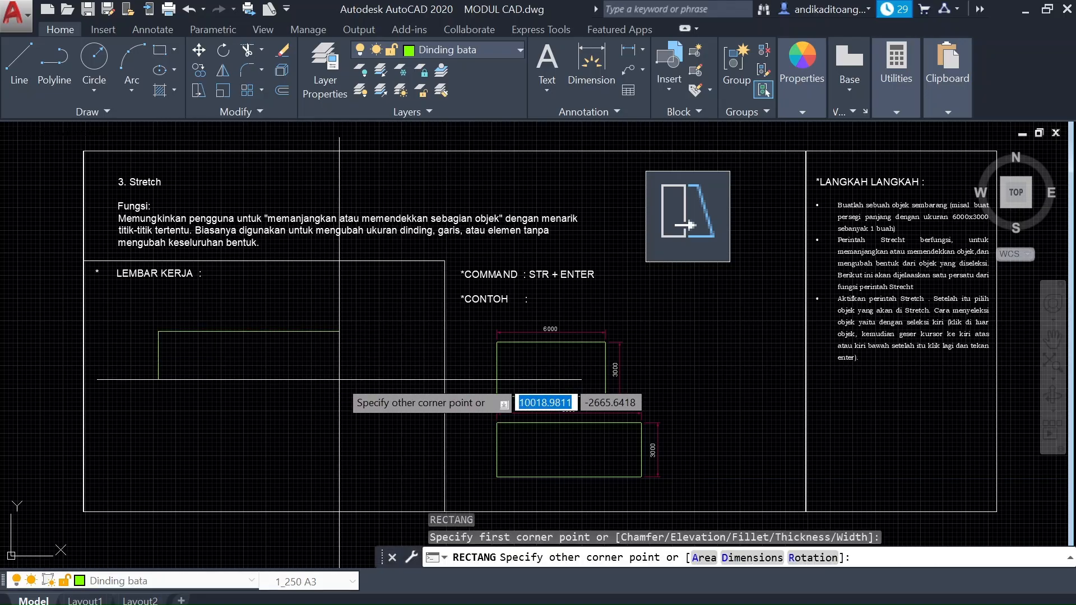
{"action": "type", "text": "6000"}
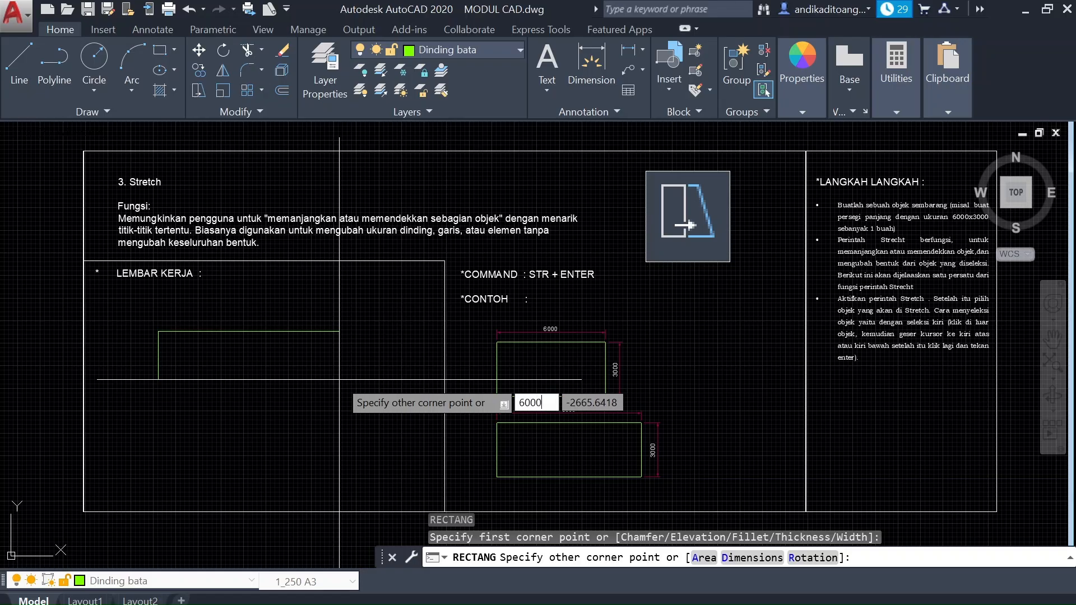
{"action": "key", "text": "Tab"}
{"action": "type", "text": "3000"}
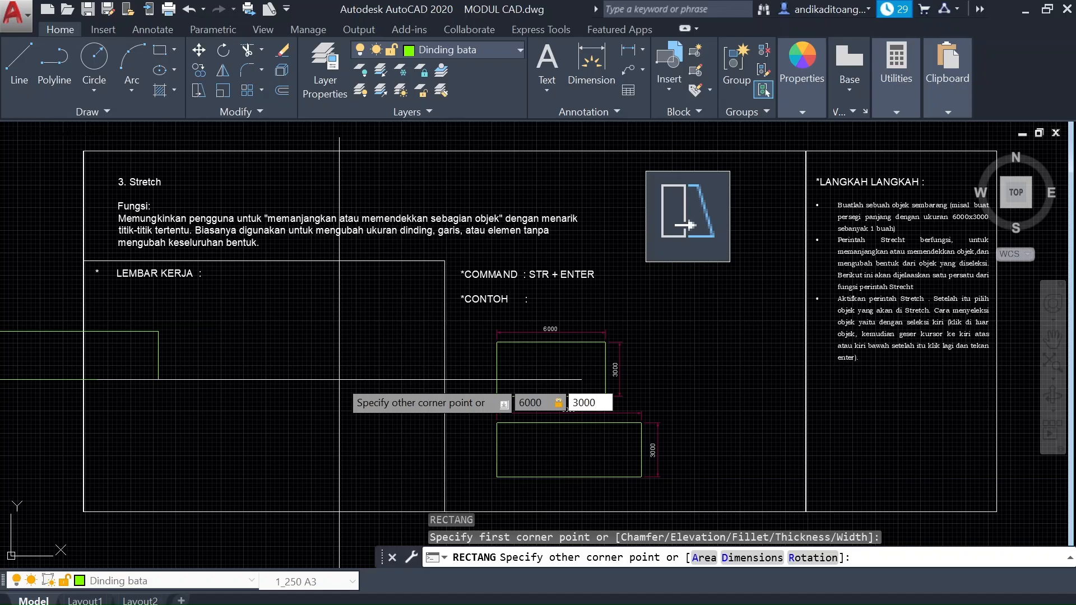
{"action": "key", "text": "Return"}
Step: Move the new rectangle straight down by about its own height, clear of the LEMBAR KERJA heading
{"action": "left_click", "coordinate": [319, 312]}
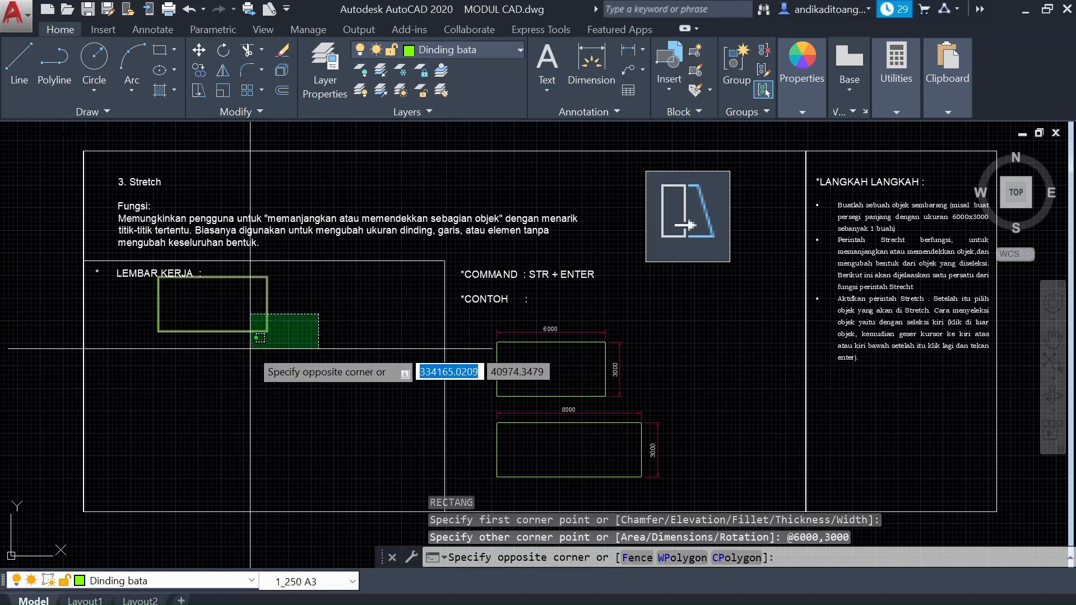
{"action": "left_click", "coordinate": [249, 352]}
{"action": "type", "text": "m"}
{"action": "key", "text": "Return"}
{"action": "left_click", "coordinate": [345, 345]}
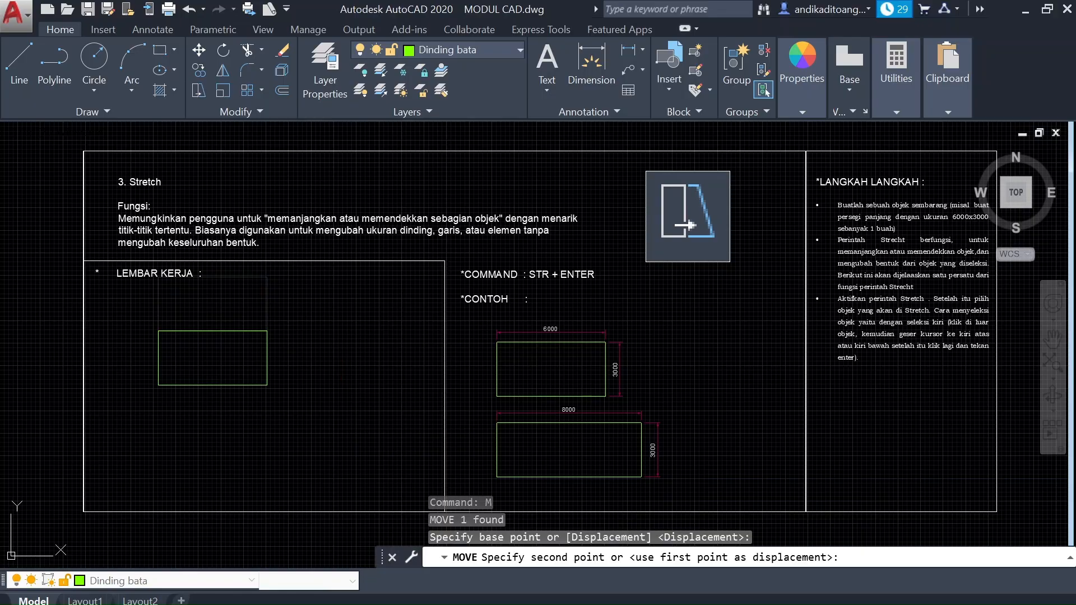
{"action": "left_click", "coordinate": [346, 345]}
Step: Add a horizontal linear dimension to the rectangle's top edge, placed just above it
{"action": "type", "text": "dli"}
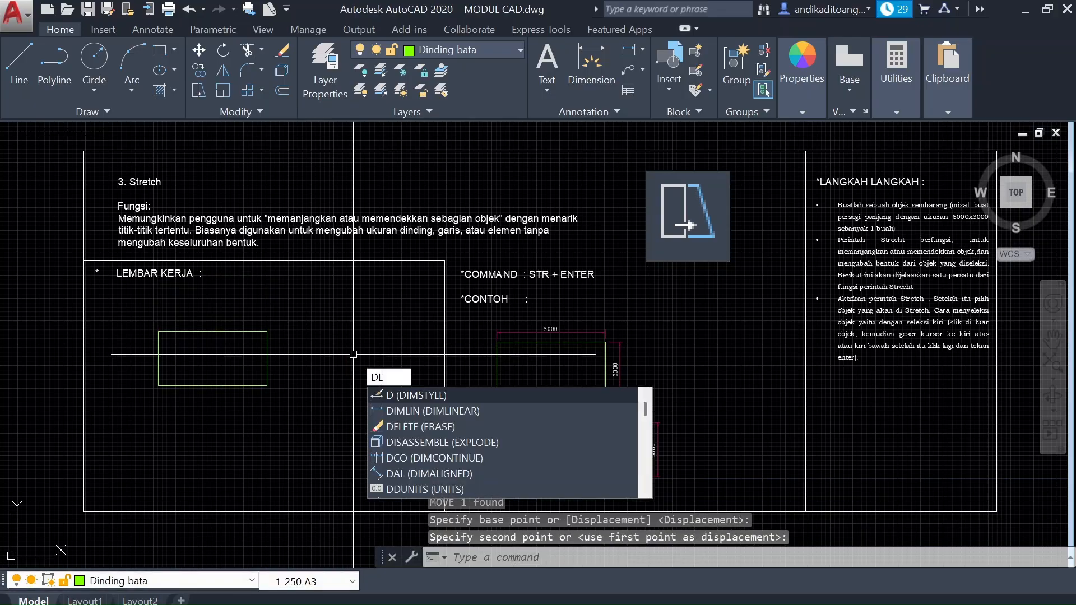
{"action": "key", "text": "Return"}
{"action": "left_click", "coordinate": [158, 331]}
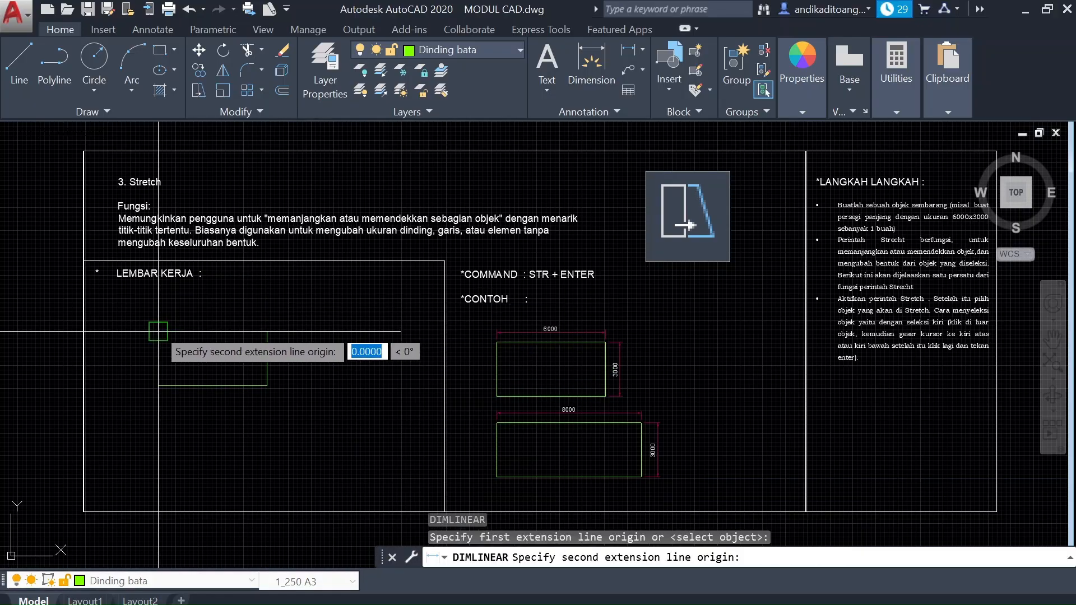
{"action": "left_click", "coordinate": [267, 332]}
{"action": "scroll", "coordinate": [245, 316], "scroll_direction": "up", "scroll_amount": 2}
{"action": "left_click", "coordinate": [245, 318]}
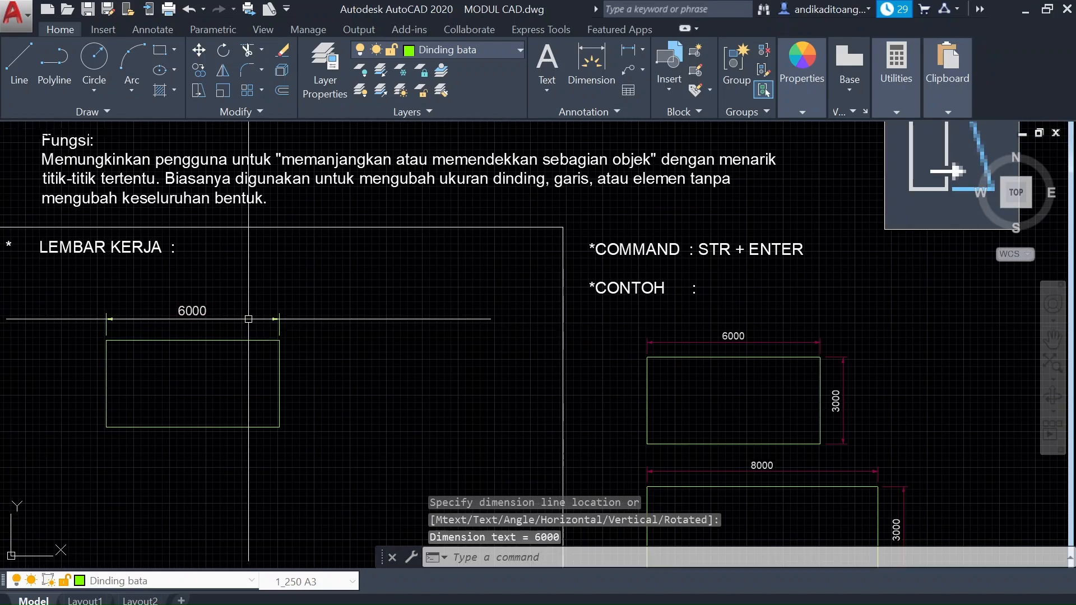
Step: Add a vertical linear dimension to the rectangle's right edge, placed directly along that edge
{"action": "key", "text": "Return"}
{"action": "left_click", "coordinate": [279, 340]}
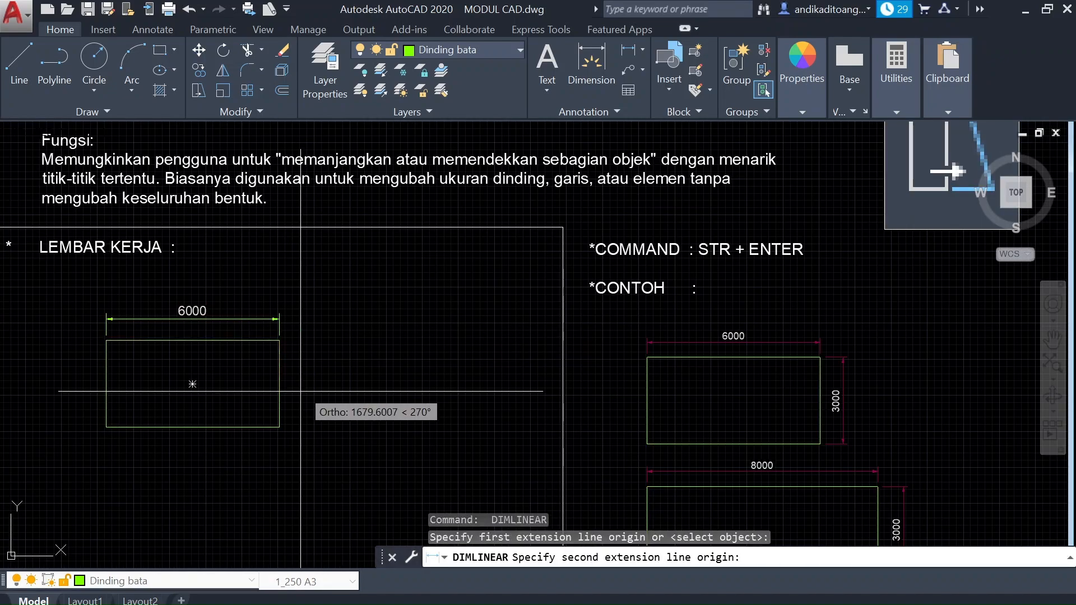
{"action": "left_click", "coordinate": [279, 427]}
{"action": "left_click", "coordinate": [282, 420]}
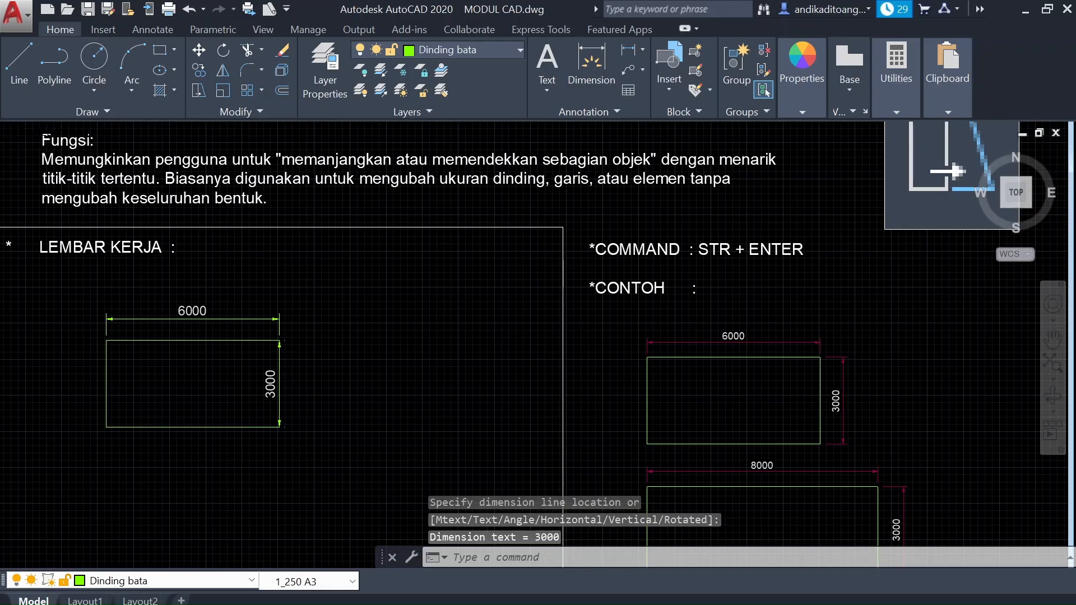
Step: Copy the rectangle together with its two dimensions straight down, placing the copy freehand about 5000 units below
{"action": "scroll", "coordinate": [310, 393], "scroll_direction": "down", "scroll_amount": 2}
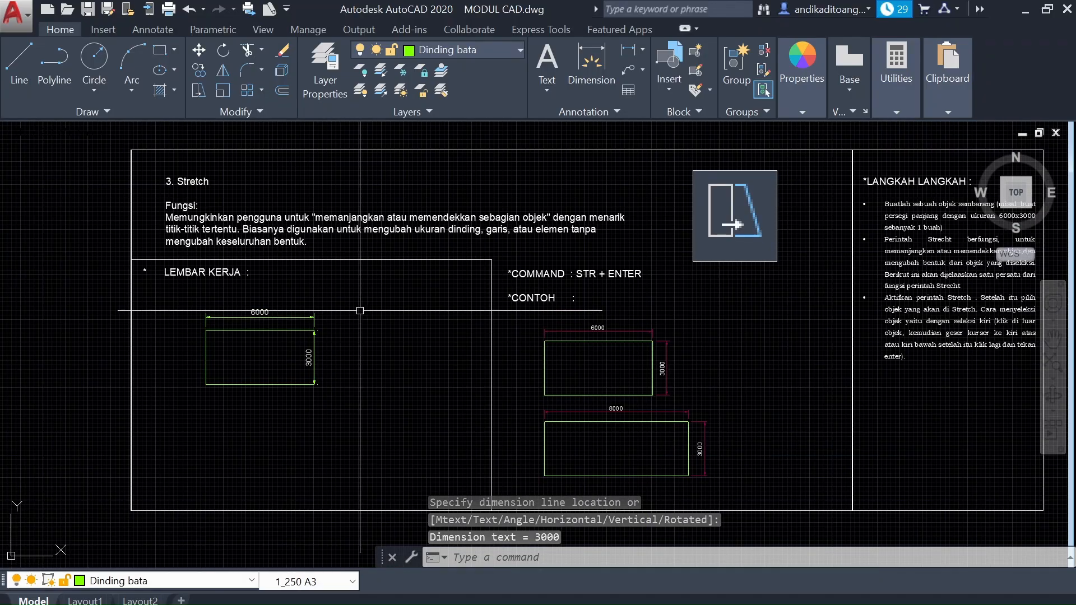
{"action": "left_click", "coordinate": [370, 290]}
{"action": "left_click", "coordinate": [184, 408]}
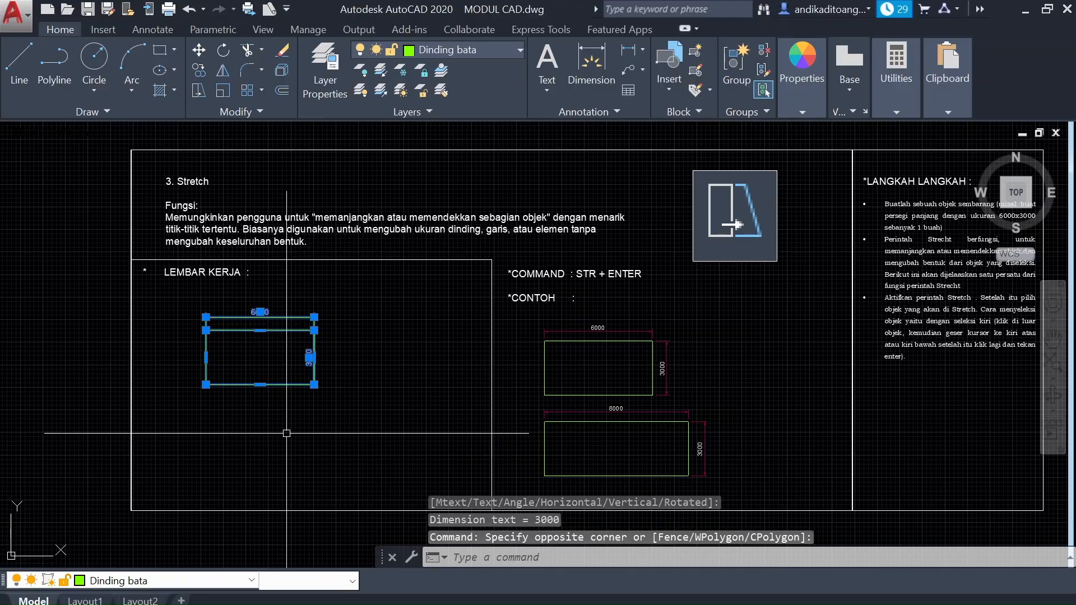
{"action": "type", "text": "CO"}
{"action": "key", "text": "Return"}
{"action": "left_click", "coordinate": [381, 372]}
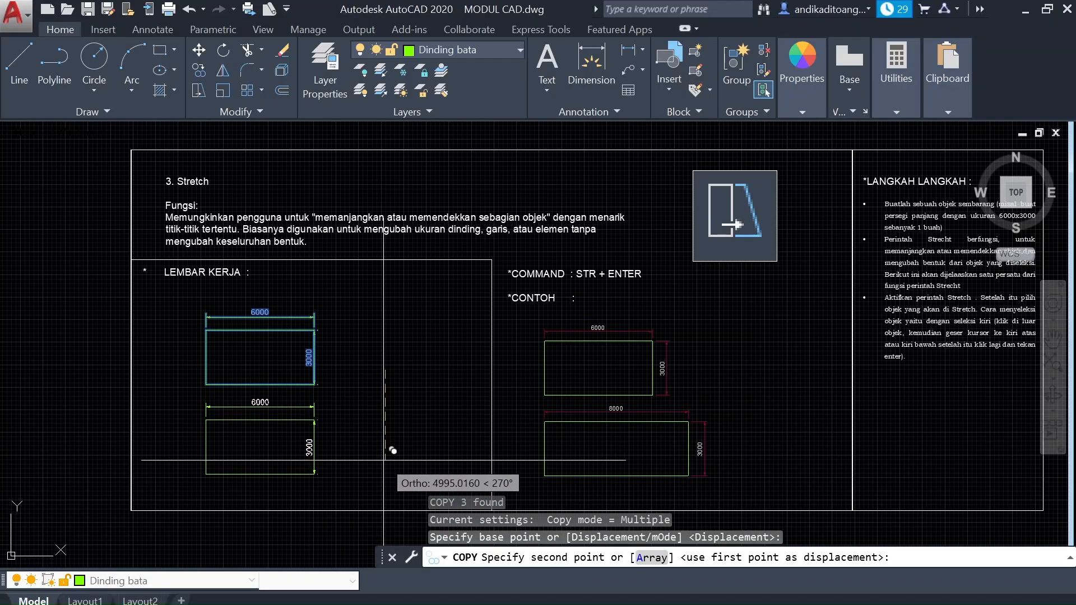
{"action": "left_click", "coordinate": [393, 450]}
{"action": "key", "text": "Escape"}
Step: Stretch the right side of the lower rectangle, including its dimensions, 2000 units to the right
{"action": "middle_click_drag", "start_coordinate": [382, 364], "coordinate": [343, 359]}
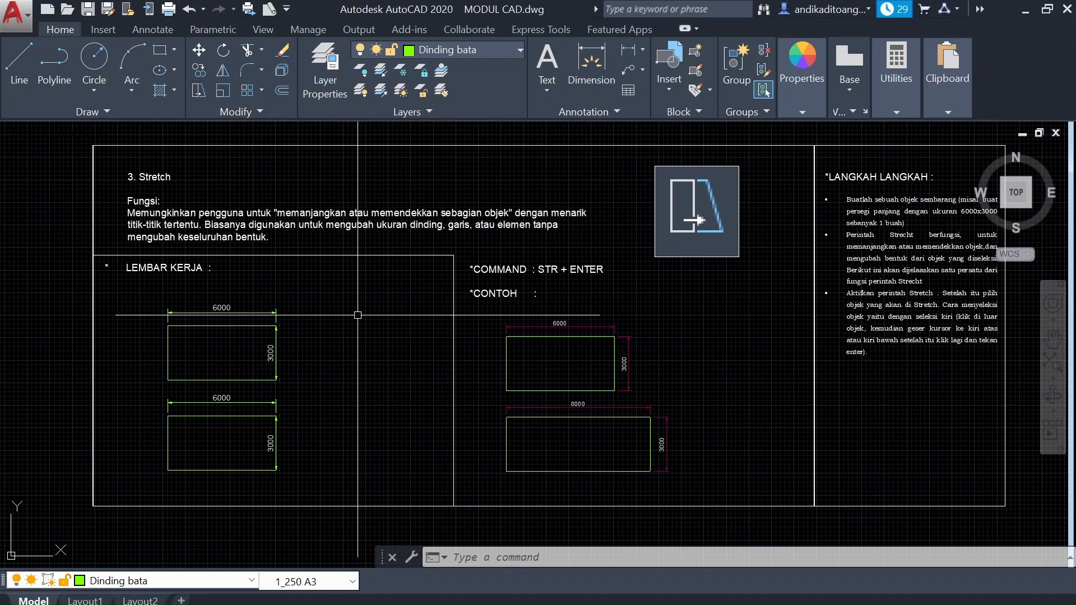
{"action": "type", "text": "STR"}
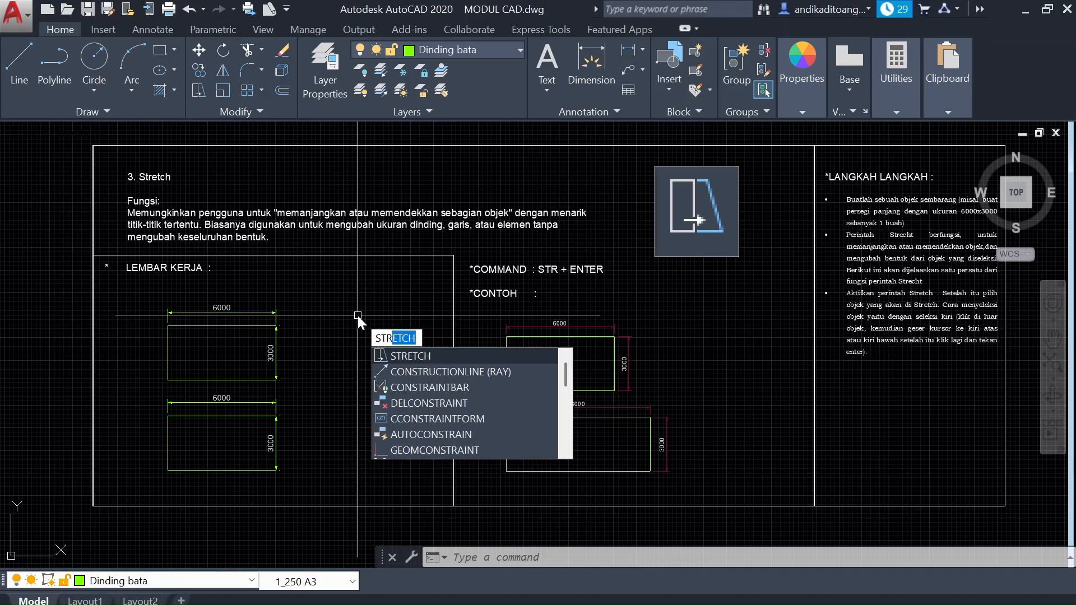
{"action": "key", "text": "Return"}
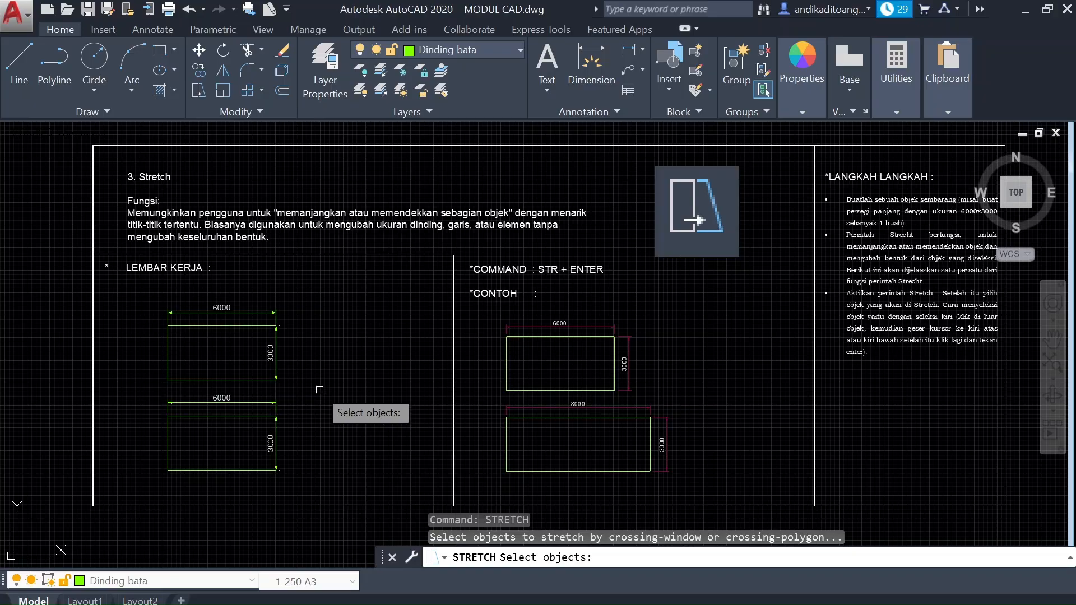
{"action": "left_click", "coordinate": [320, 389]}
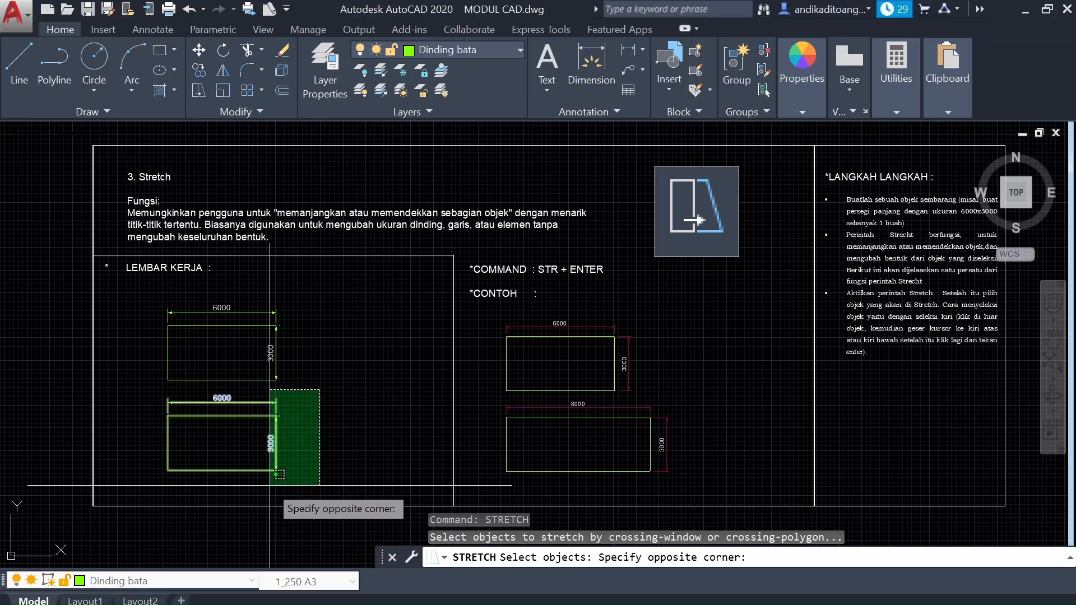
{"action": "left_click", "coordinate": [271, 481]}
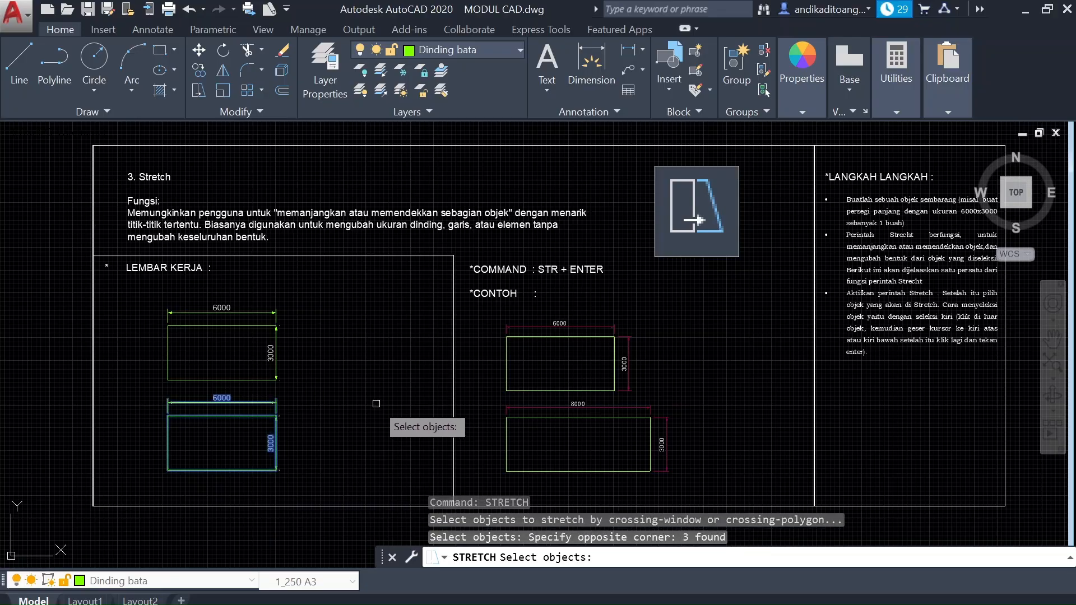
{"action": "key", "text": "Return"}
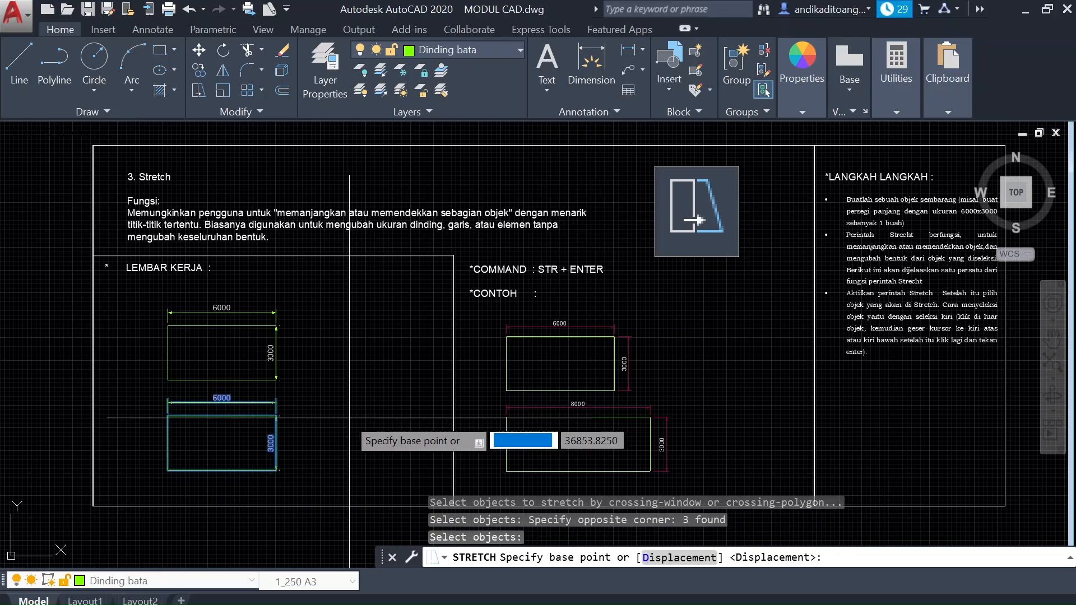
{"action": "left_click", "coordinate": [315, 432]}
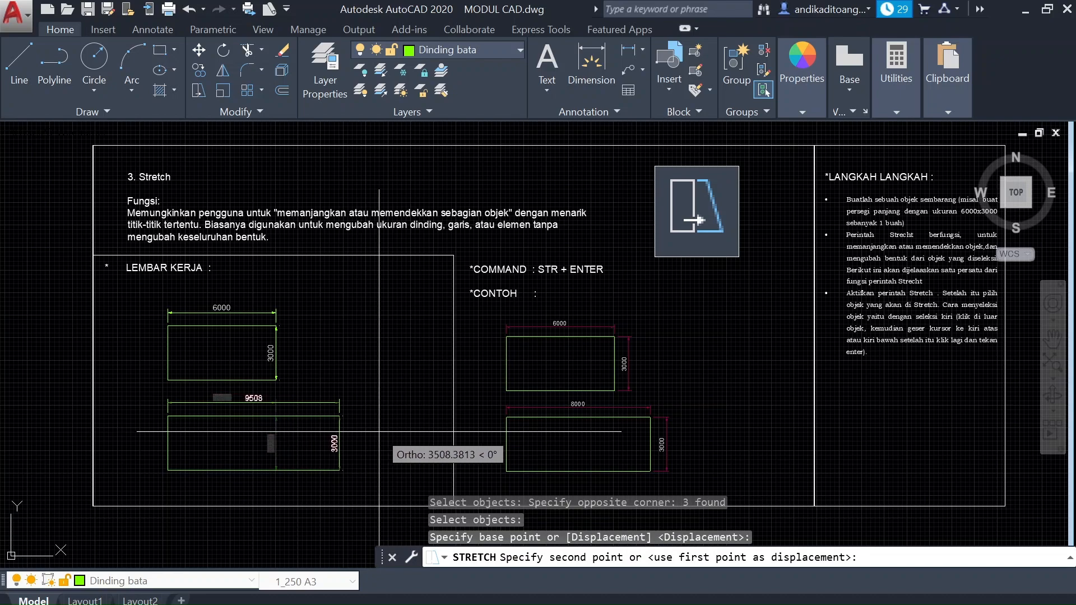
{"action": "type", "text": "200"}
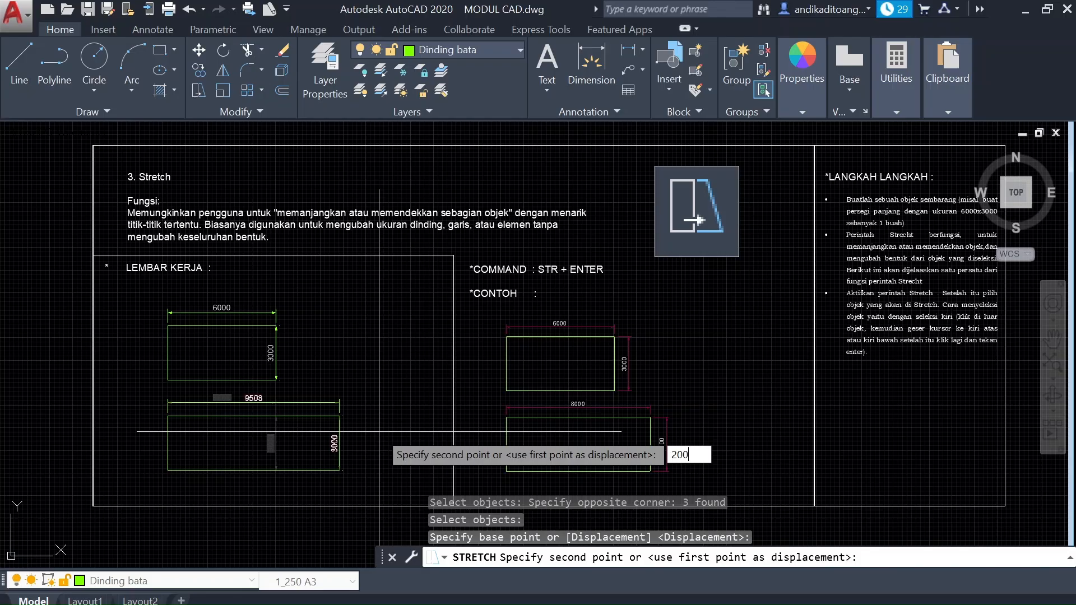
{"action": "type", "text": "0"}
{"action": "key", "text": "Return"}
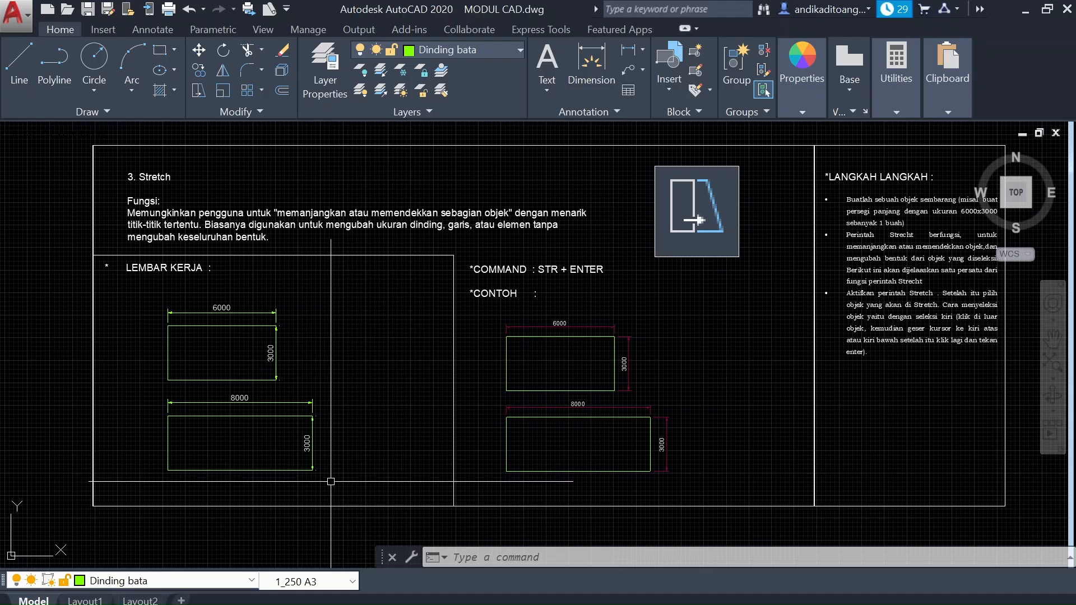
Step: Stretch the bottom edge of the lower rectangle, including its vertical dimension, 1000 units downward
{"action": "left_click", "coordinate": [353, 448]}
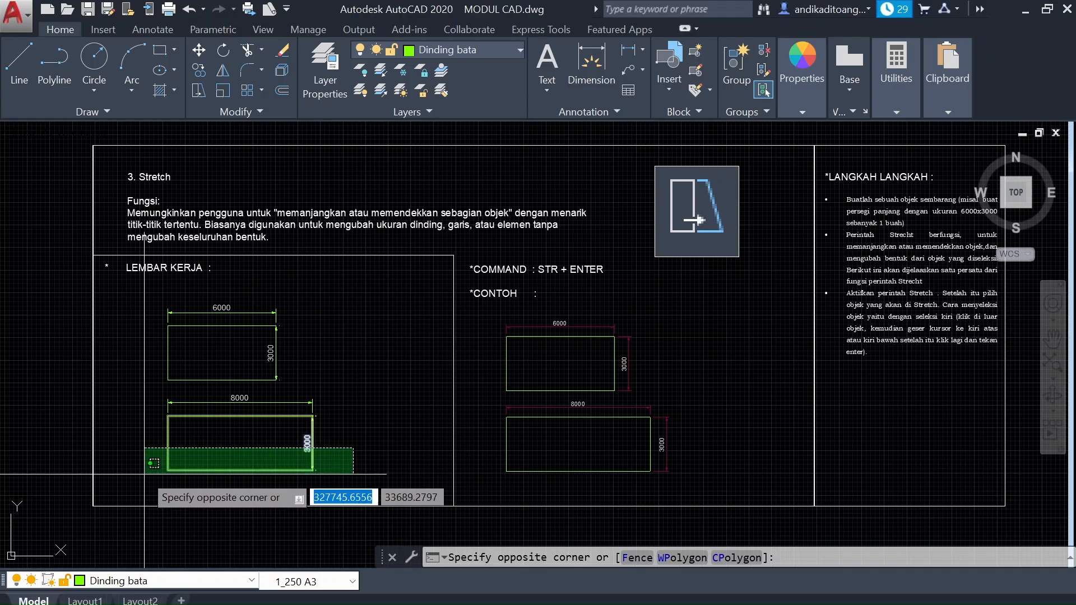
{"action": "left_click", "coordinate": [147, 458]}
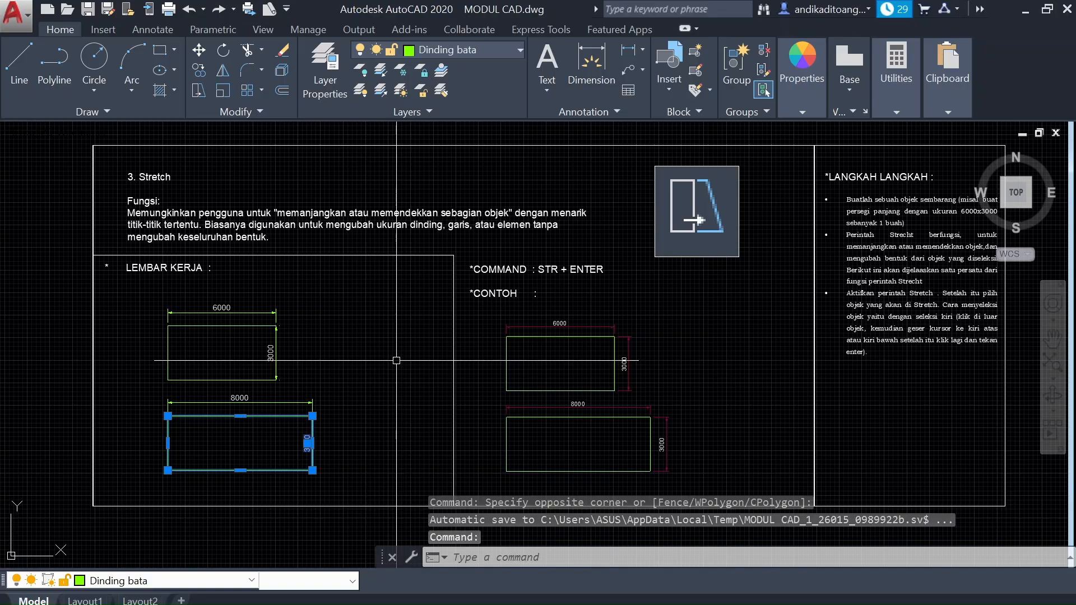
{"action": "type", "text": "STRETCH"}
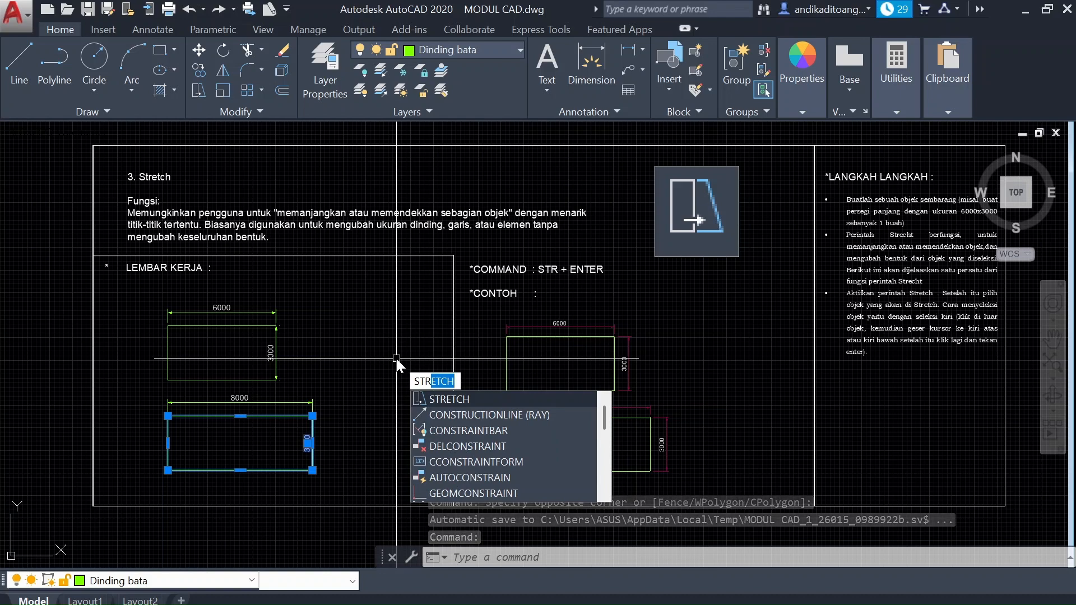
{"action": "key", "text": "Return"}
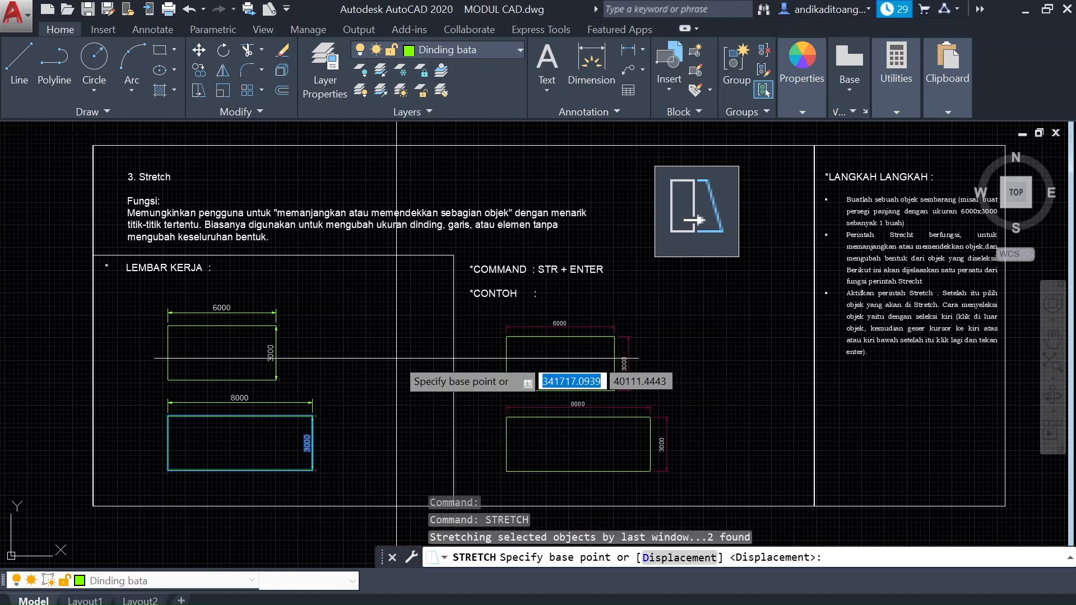
{"action": "left_click", "coordinate": [373, 424]}
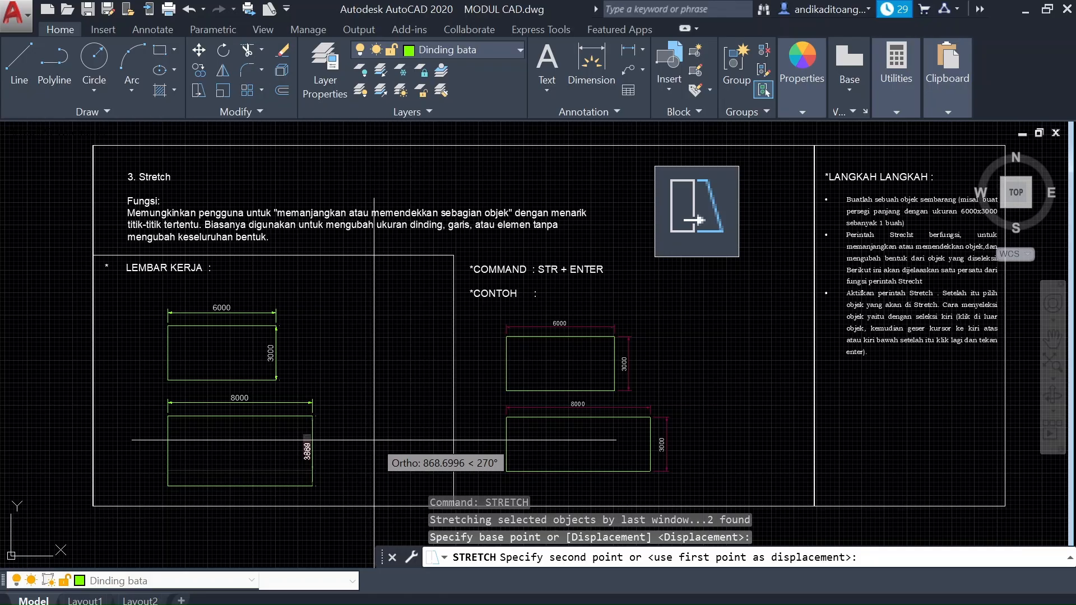
{"action": "type", "text": "1000"}
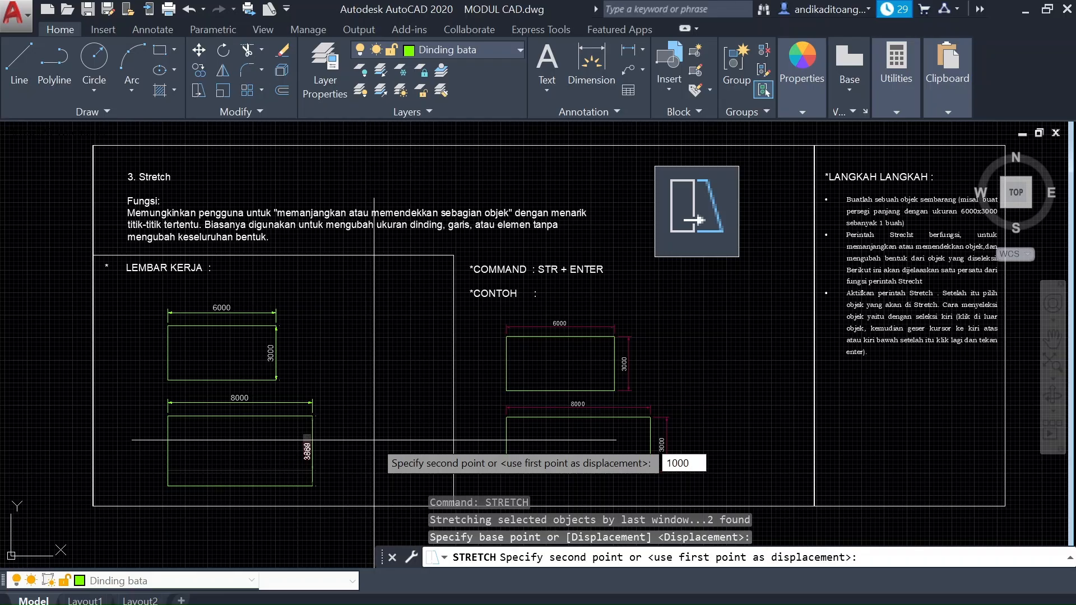
{"action": "key", "text": "Return"}
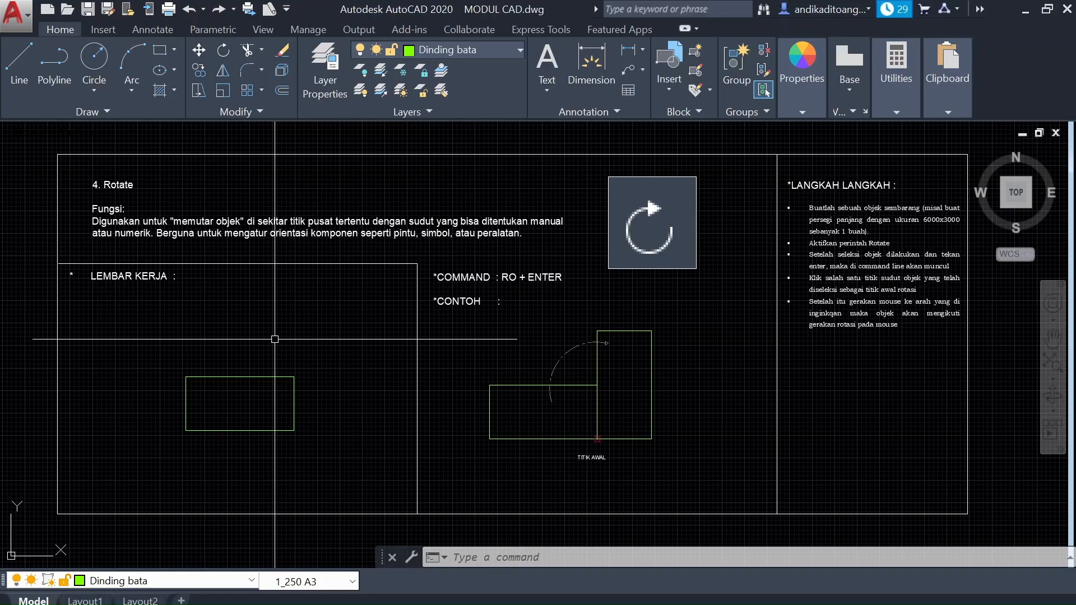
Step: Rotate the rectangle in the Rotate exercise's LEMBAR KERJA area 90° clockwise about its lower-right corner
{"action": "type", "text": "RO"}
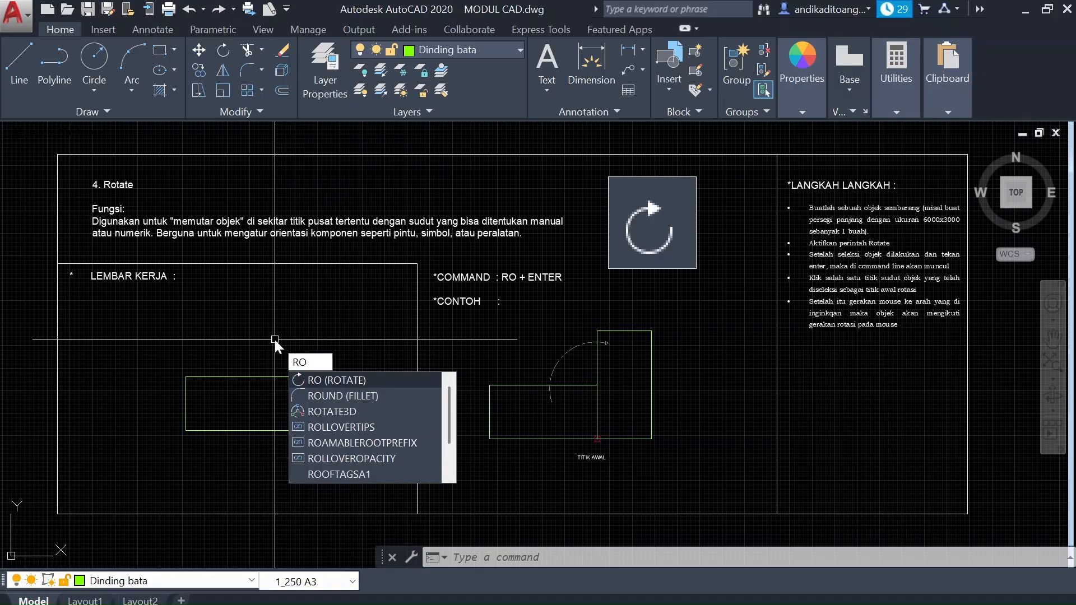
{"action": "key", "text": "Return"}
{"action": "left_click", "coordinate": [337, 327]}
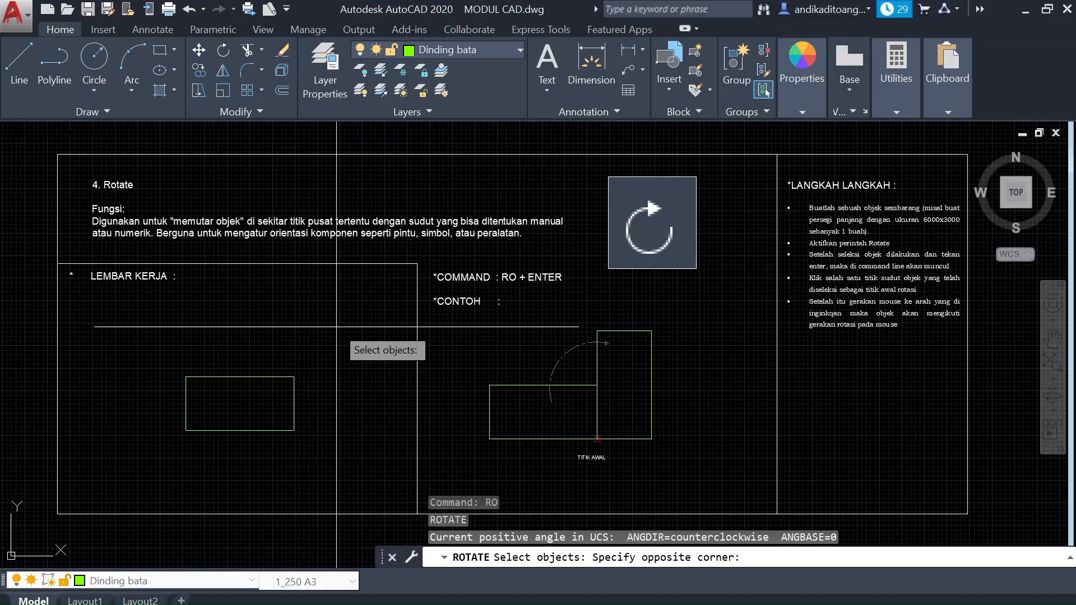
{"action": "left_click", "coordinate": [225, 440]}
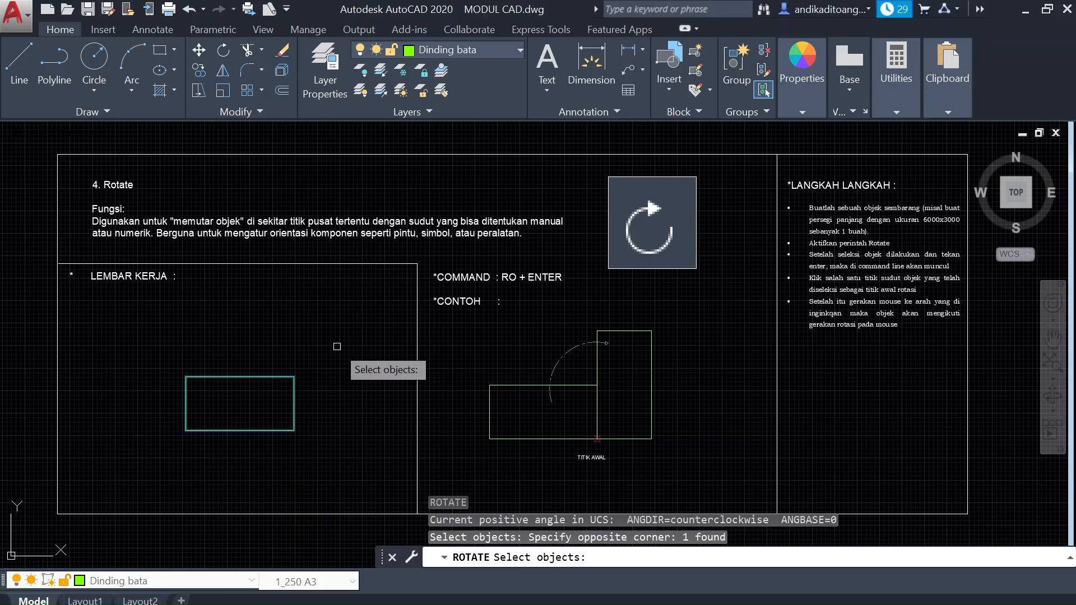
{"action": "key", "text": "Return"}
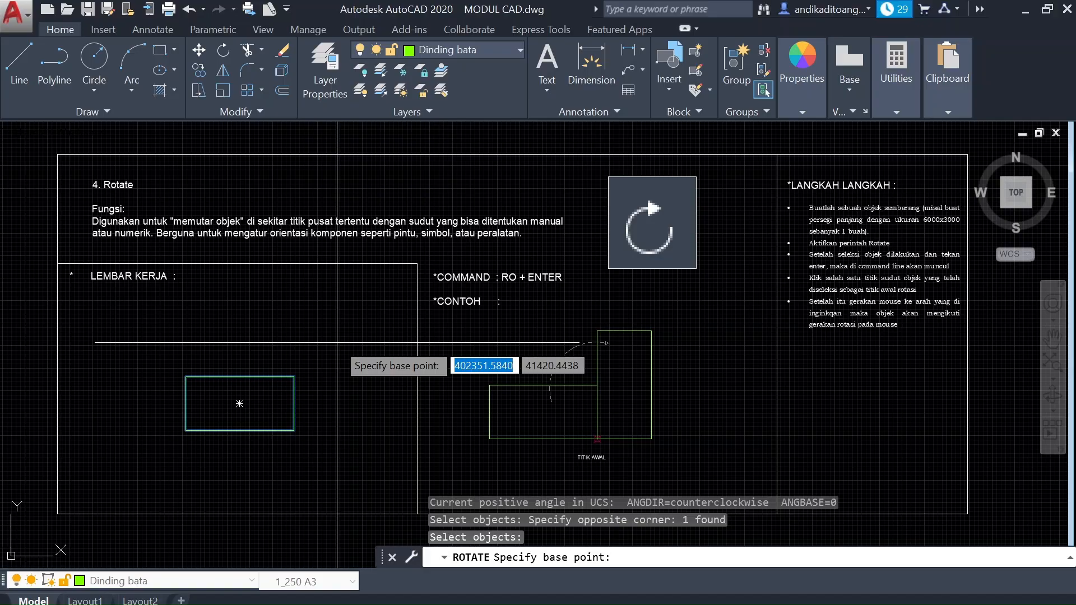
{"action": "left_click", "coordinate": [293, 430]}
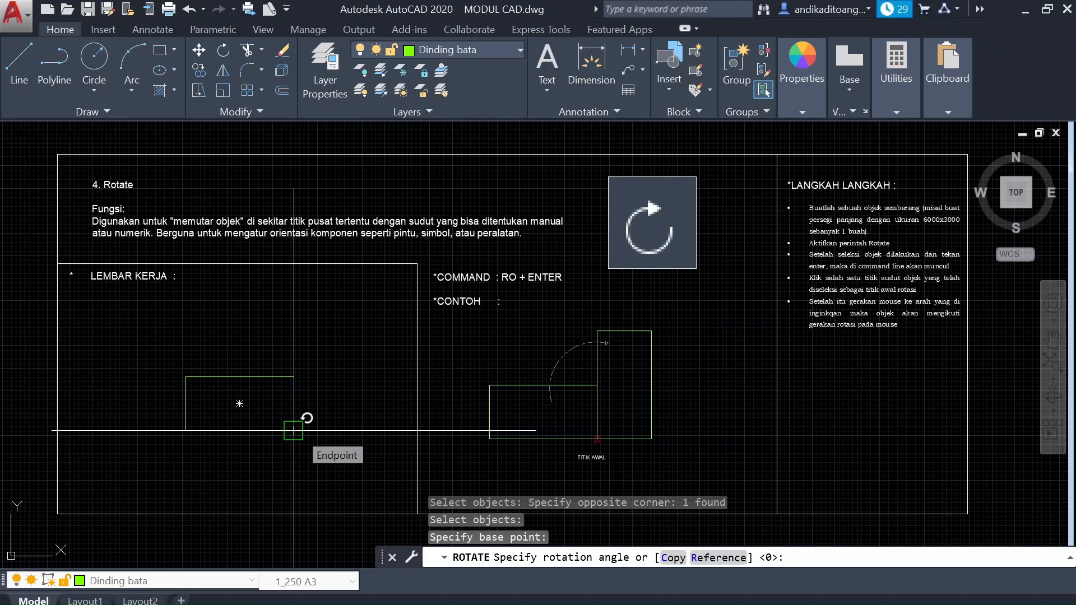
{"action": "left_click", "coordinate": [297, 479]}
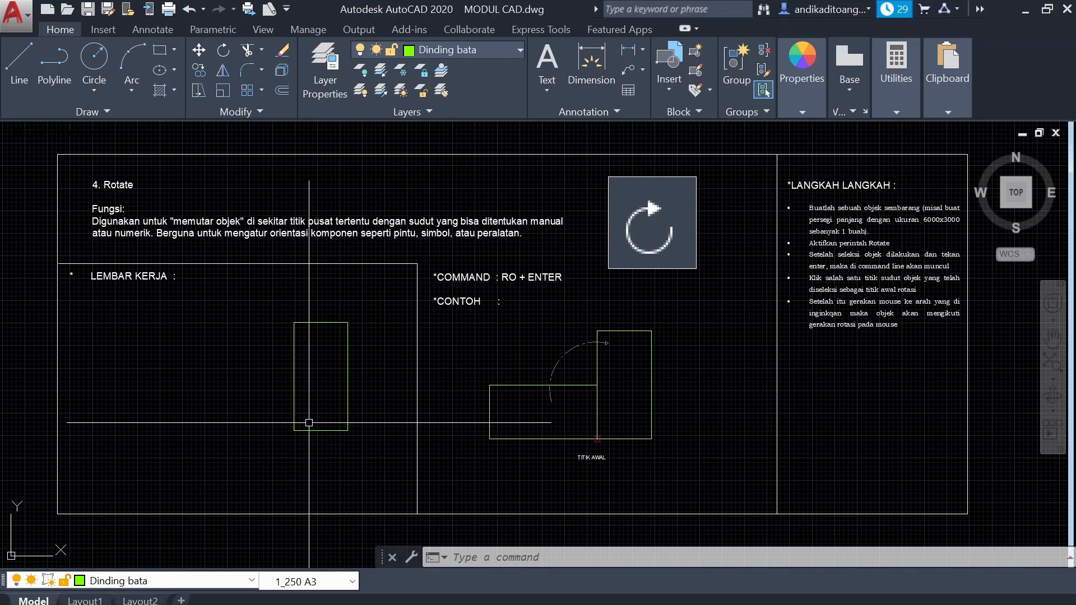
Step: Copy the upright rectangle in the Rotate exercise's LEMBAR KERJA area straight to the left, placing the copy freehand about 11300 units away
{"action": "left_click", "coordinate": [321, 388]}
{"action": "left_click", "coordinate": [276, 446]}
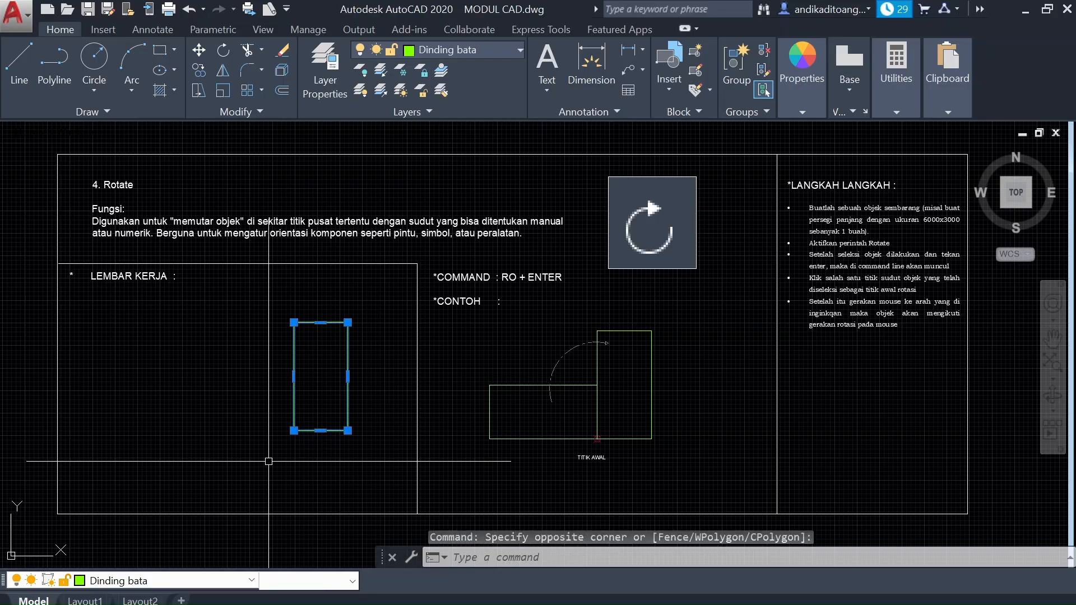
{"action": "type", "text": "co"}
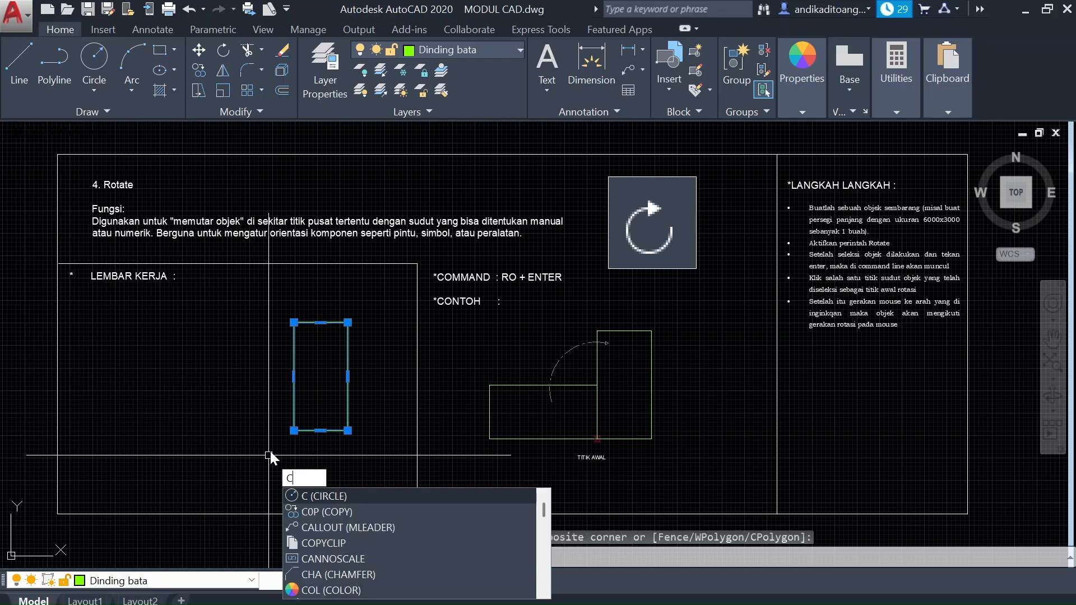
{"action": "key", "text": "Return"}
{"action": "left_click", "coordinate": [321, 377]}
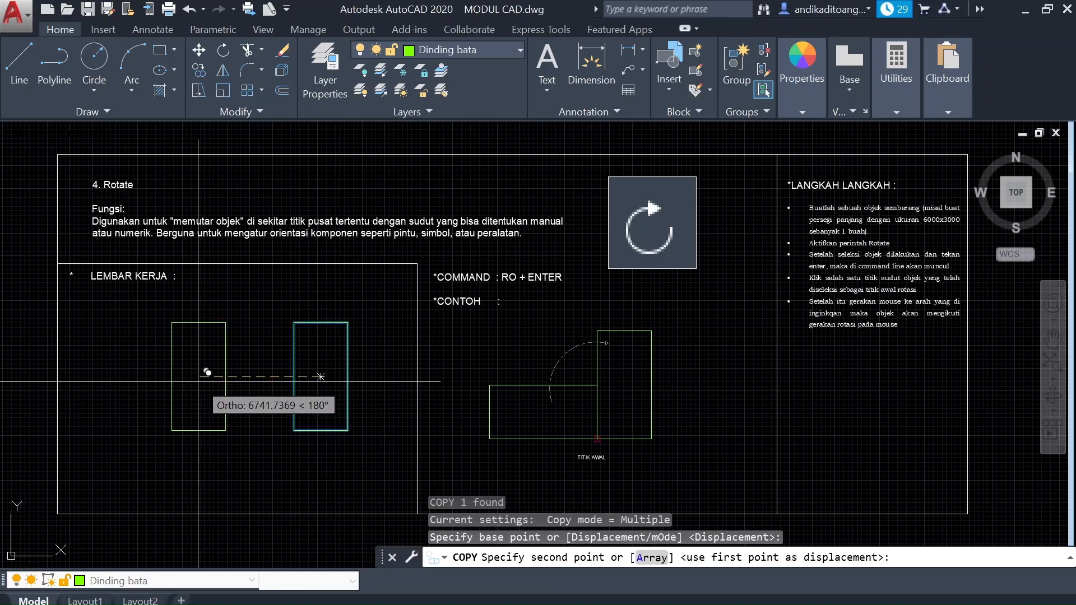
{"action": "left_click", "coordinate": [118, 376]}
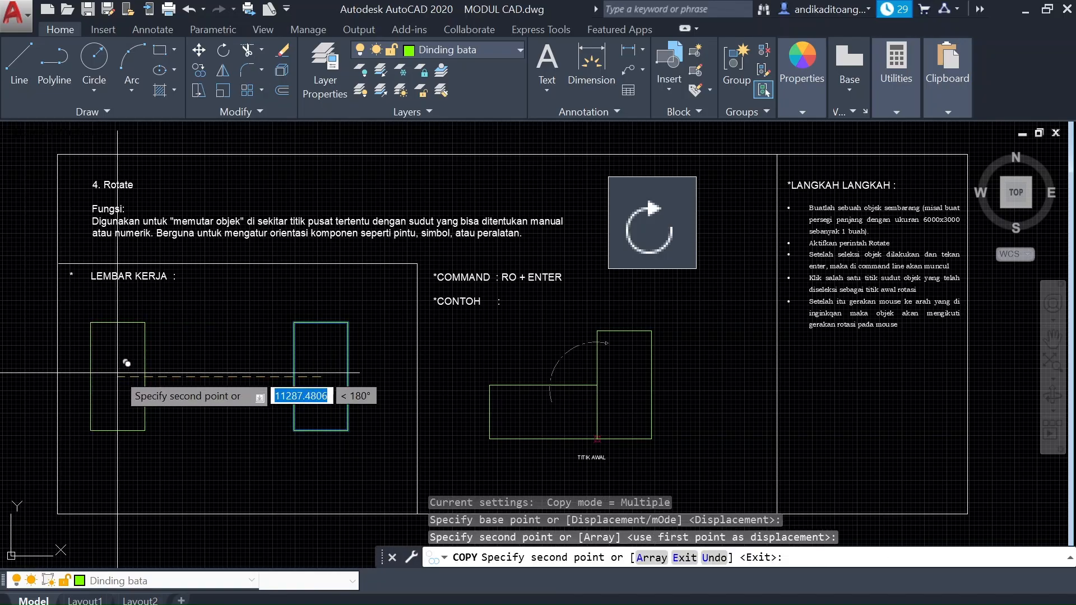
{"action": "key", "text": "Escape"}
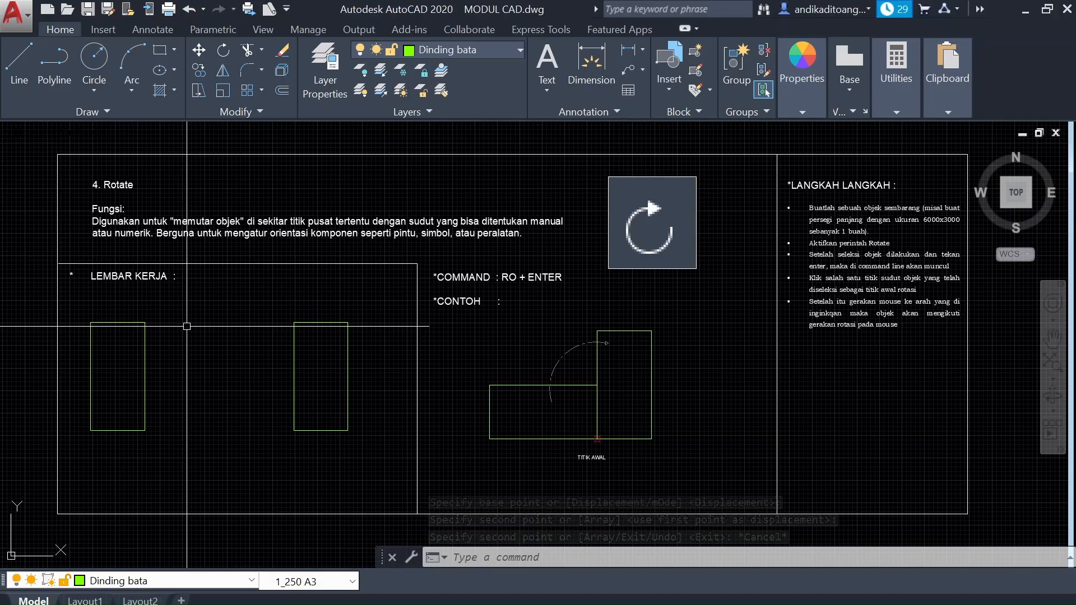
Step: Rotate a copy of the left rectangle 90° clockwise about its lower-right corner, using Rotate's Copy option to keep the original
{"action": "left_click", "coordinate": [188, 323]}
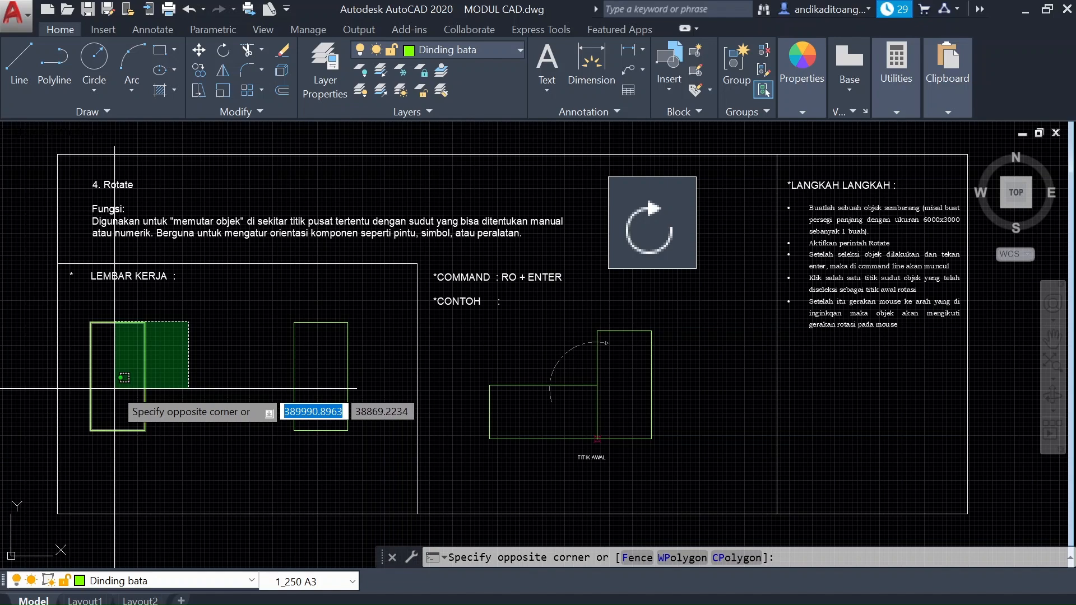
{"action": "left_click", "coordinate": [115, 388]}
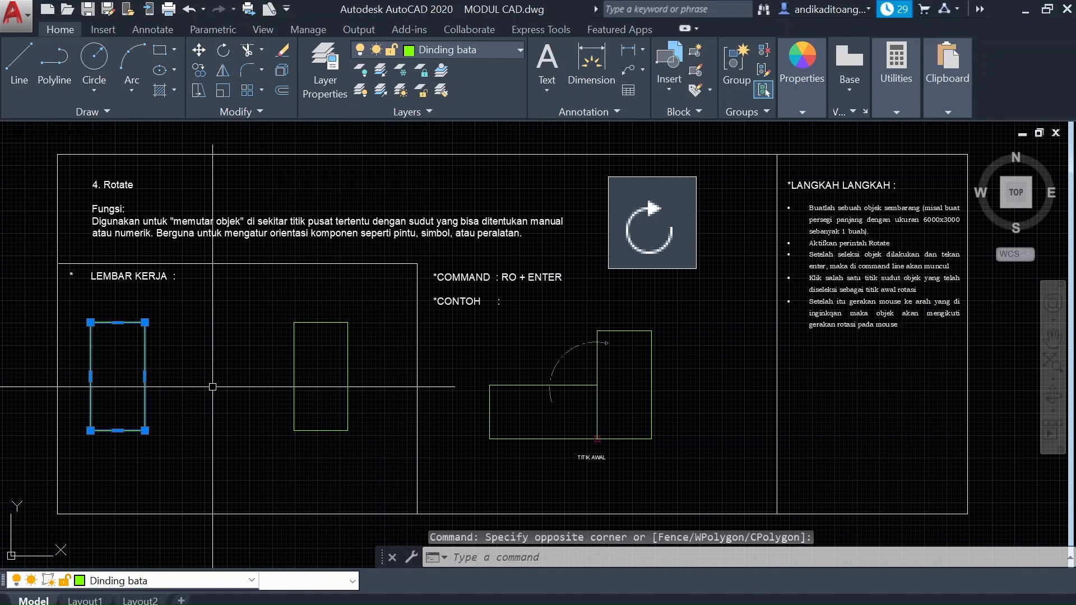
{"action": "type", "text": "RO"}
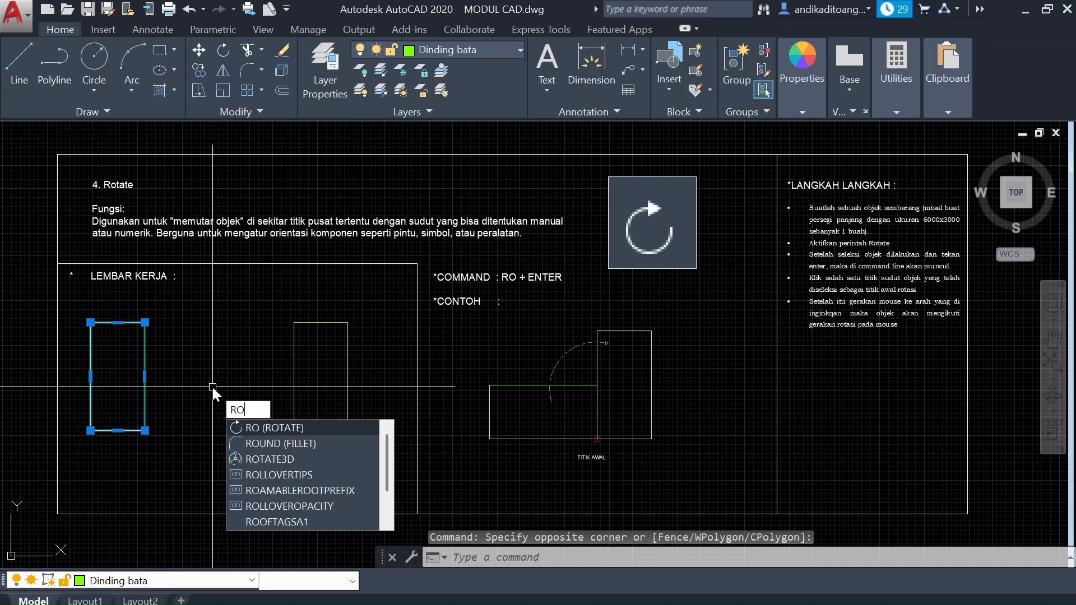
{"action": "key", "text": "Return"}
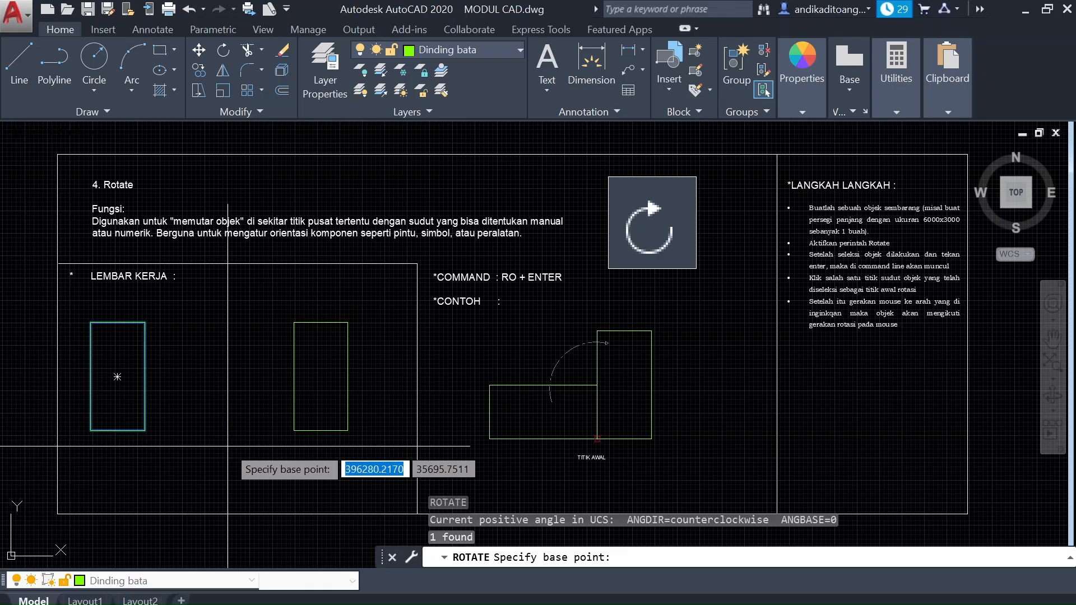
{"action": "left_click", "coordinate": [145, 430]}
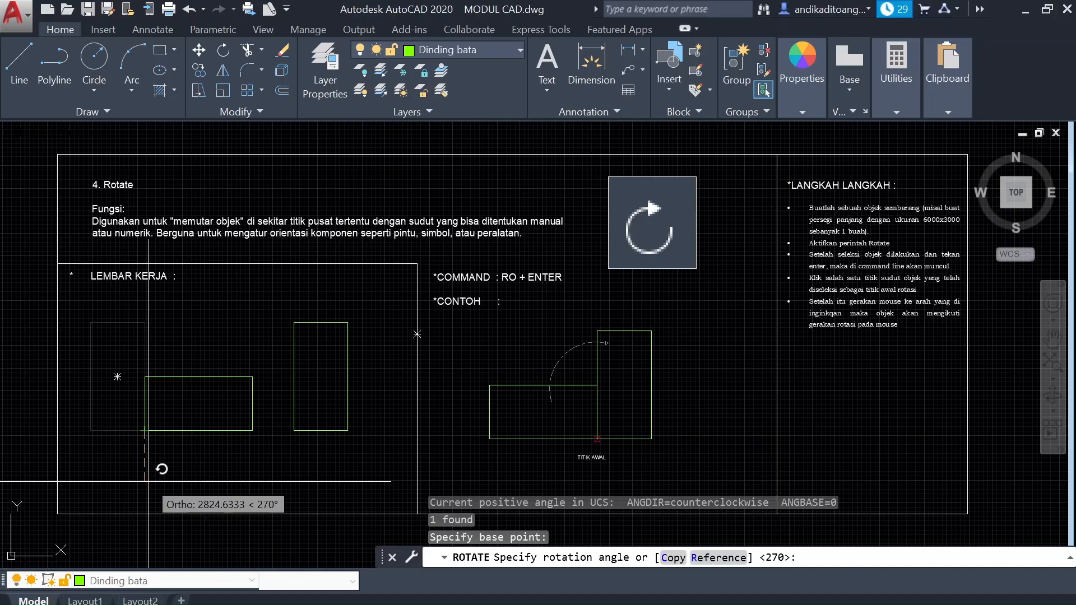
{"action": "type", "text": "C"}
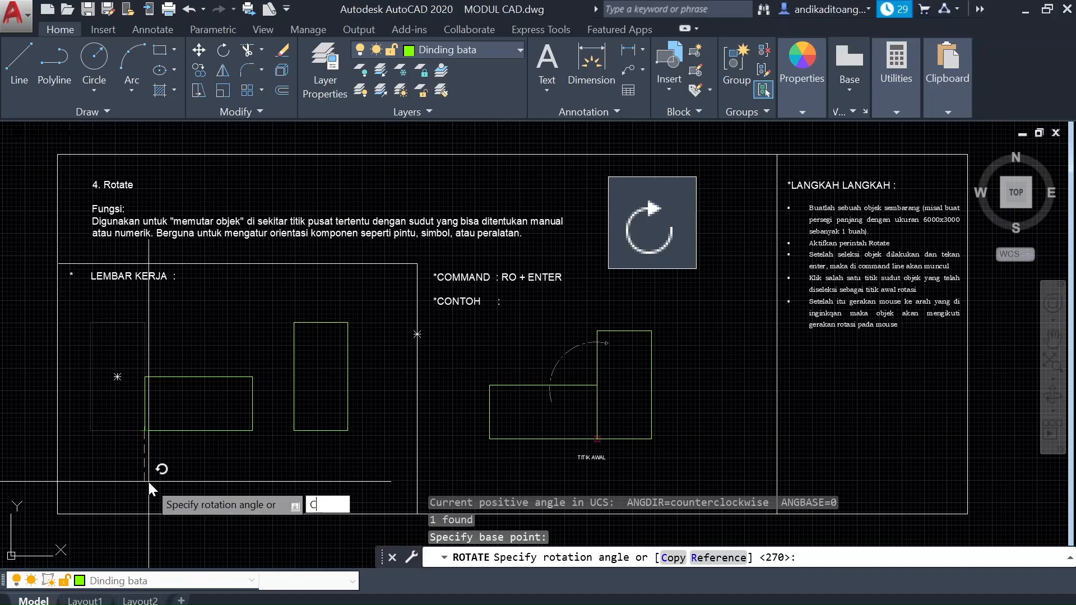
{"action": "key", "text": "Return"}
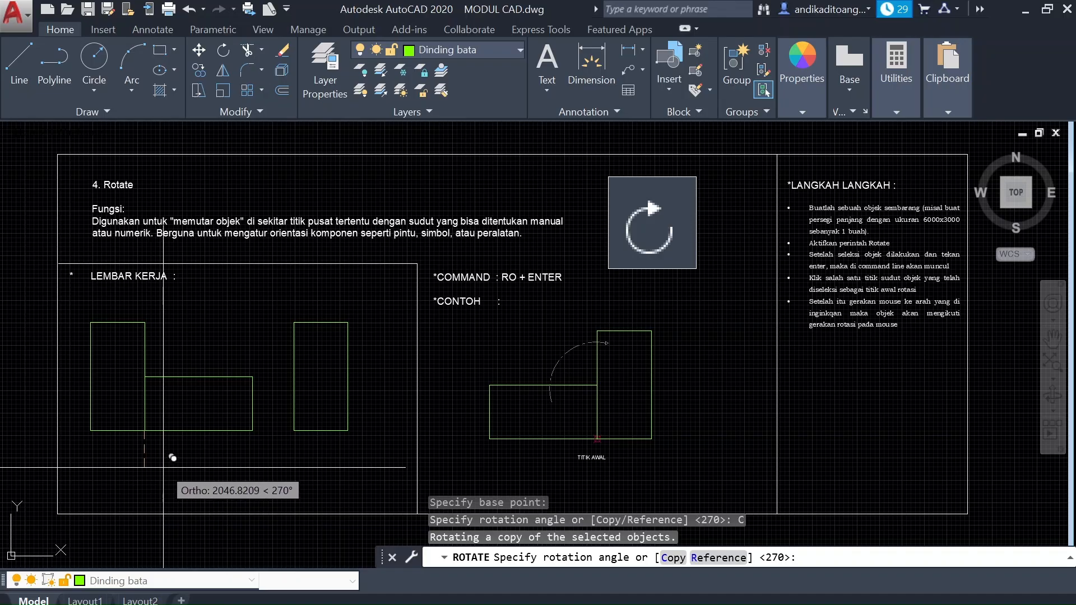
{"action": "left_click", "coordinate": [163, 467]}
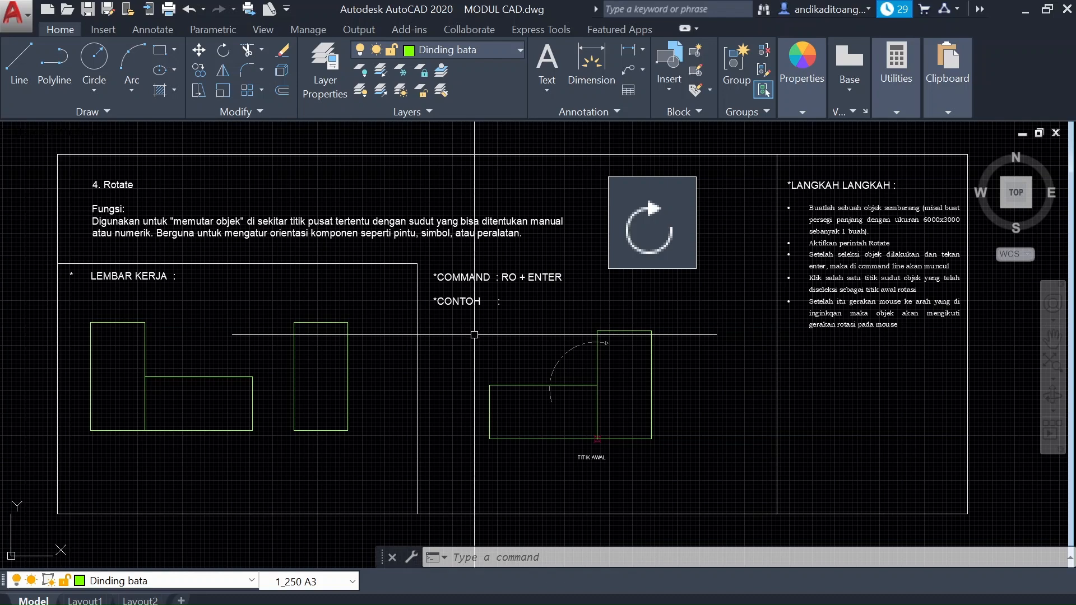
Step: Draw a small, nearly square rectangle freehand in the upper-left part of the Mirror exercise's LEMBAR KERJA area
{"action": "mouse_move", "coordinate": [813, 604]}
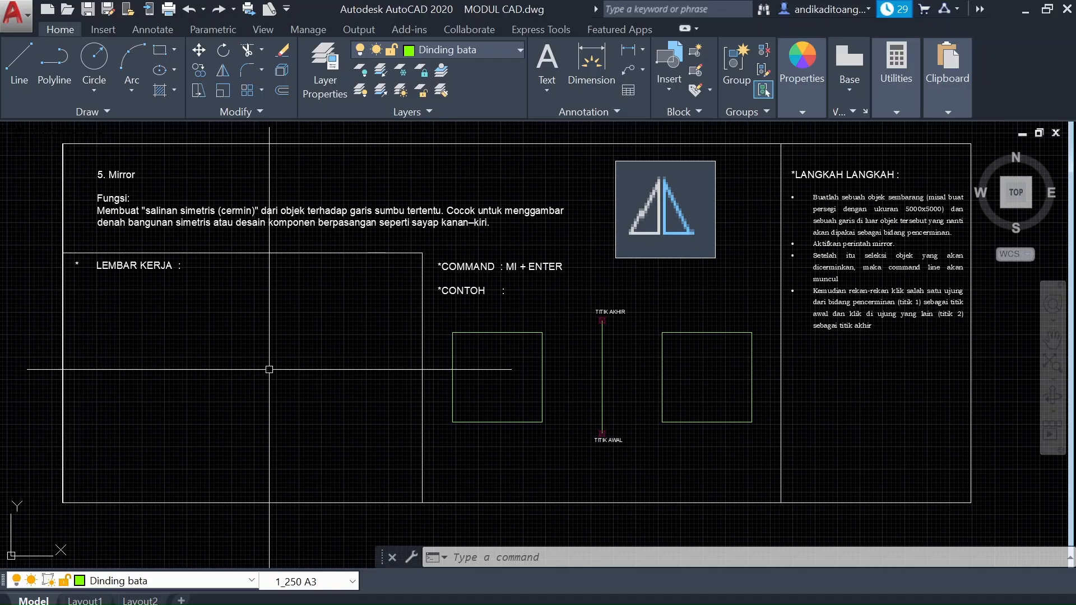
{"action": "type", "text": "REC"}
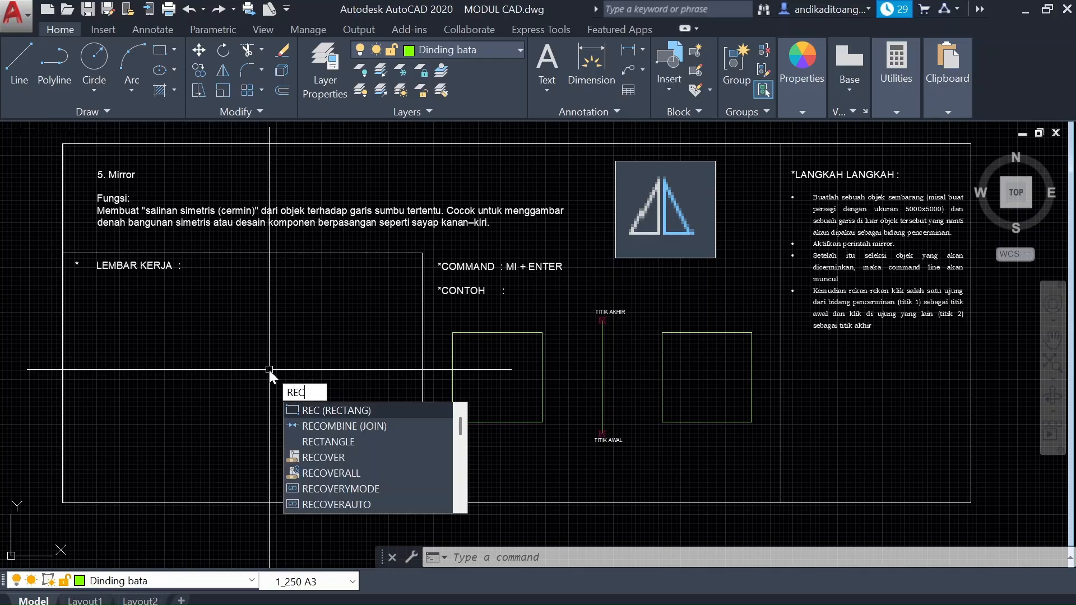
{"action": "key", "text": "Return"}
{"action": "left_click", "coordinate": [123, 313]}
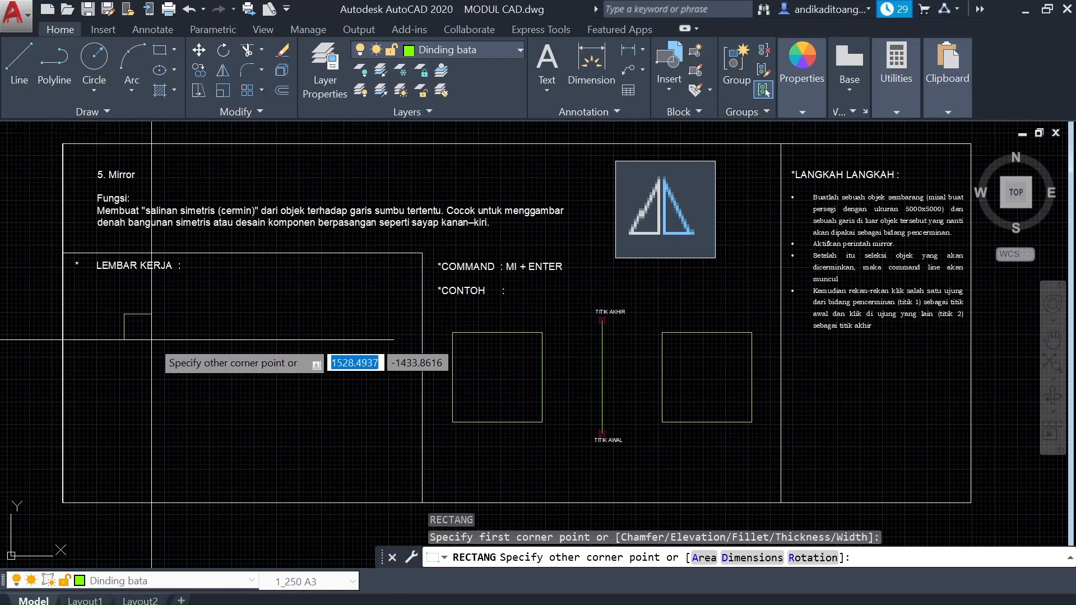
{"action": "left_click", "coordinate": [183, 378]}
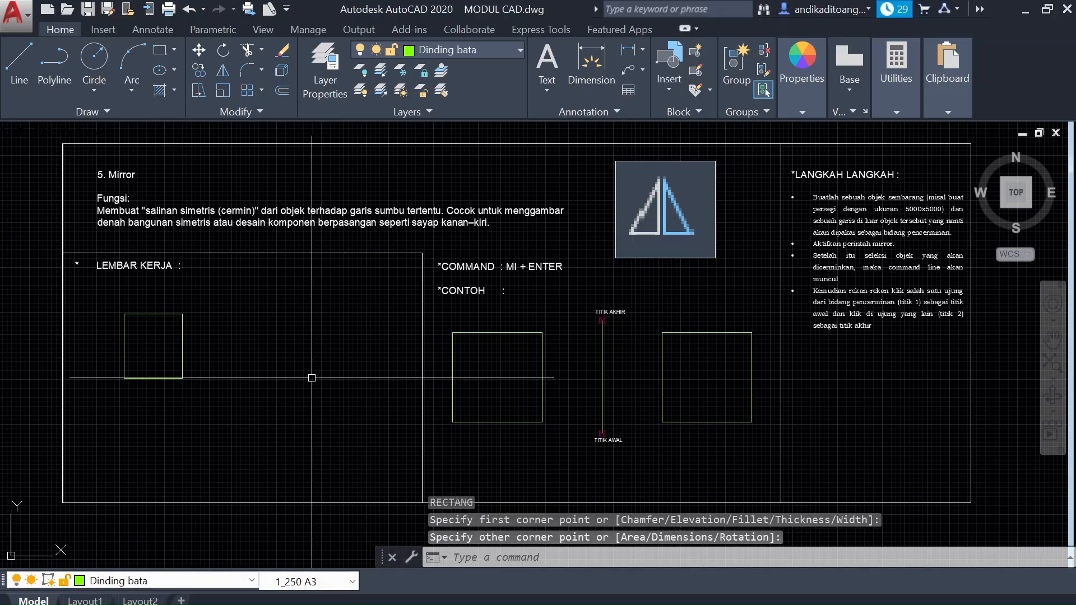
Step: Copy the small rectangle straight down, placing the copy freehand with a small gap below the original
{"action": "left_click", "coordinate": [217, 330]}
{"action": "left_click", "coordinate": [164, 386]}
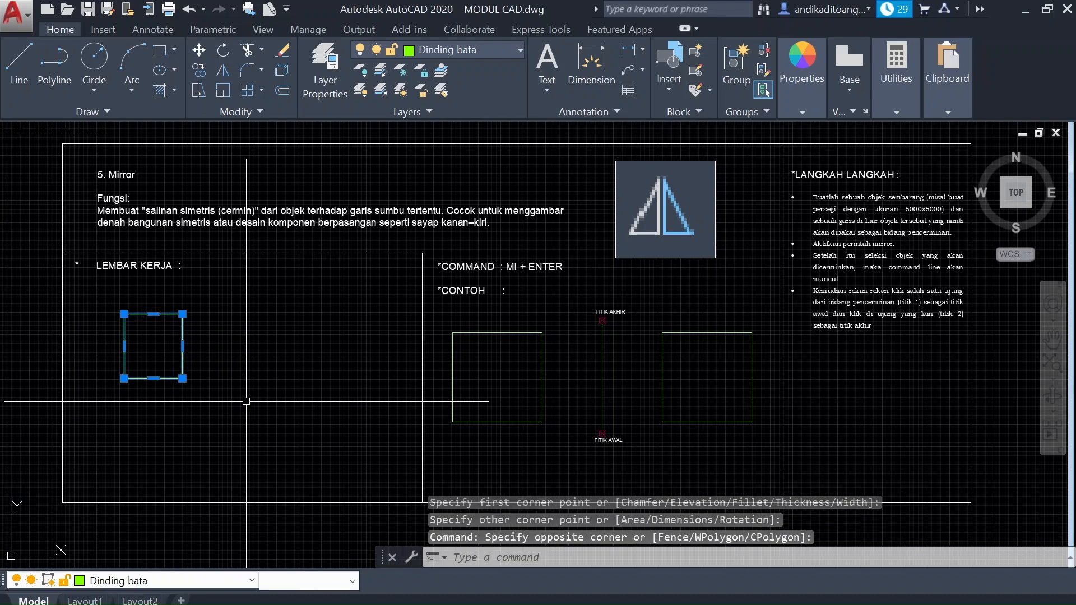
{"action": "type", "text": "co"}
{"action": "key", "text": "Return"}
{"action": "left_click", "coordinate": [250, 366]}
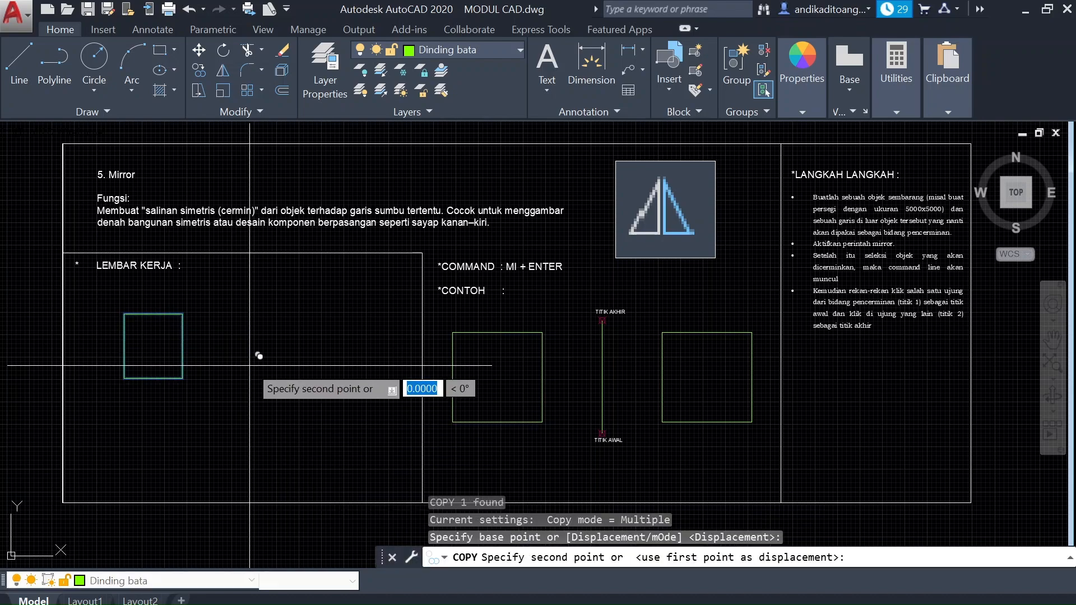
{"action": "left_click", "coordinate": [272, 448]}
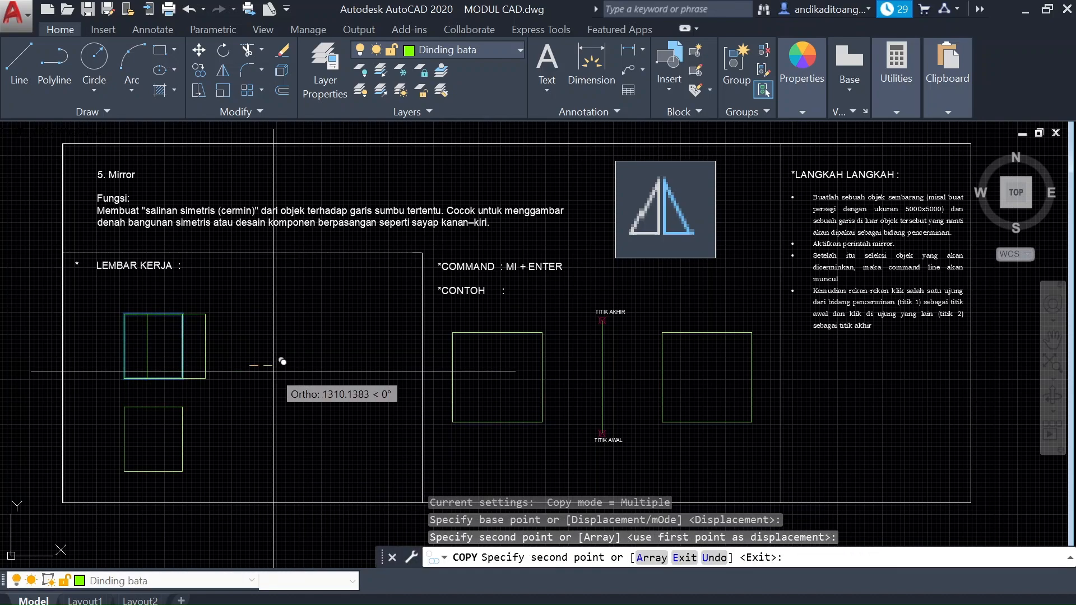
{"action": "key", "text": "Escape"}
Step: Move both small rectangles together slightly upward within the LEMBAR KERJA area
{"action": "left_click", "coordinate": [218, 338]}
{"action": "left_click", "coordinate": [174, 417]}
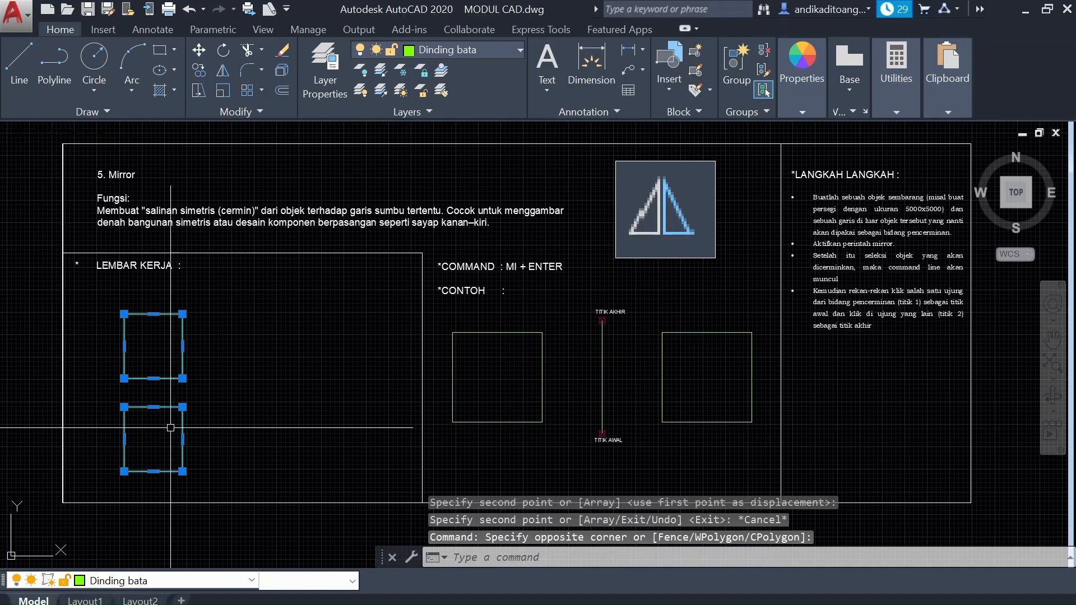
{"action": "type", "text": "m"}
{"action": "key", "text": "Return"}
{"action": "left_click", "coordinate": [264, 426]}
{"action": "left_click", "coordinate": [263, 410]}
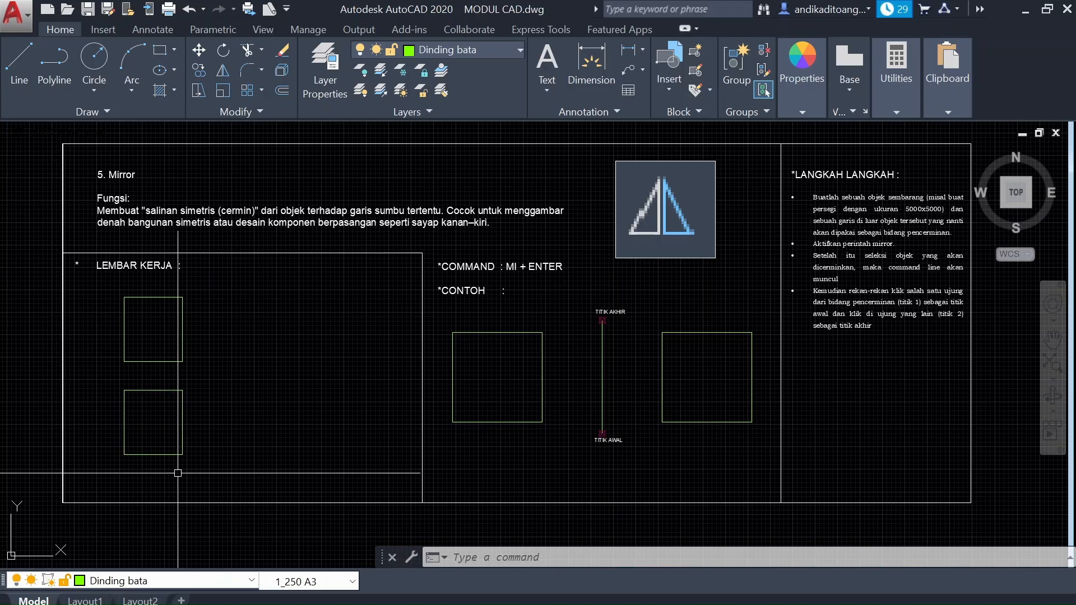
Step: Draw a vertical line a short distance to the right of the lower rectangle, extending slightly past its top and bottom edges
{"action": "type", "text": "l"}
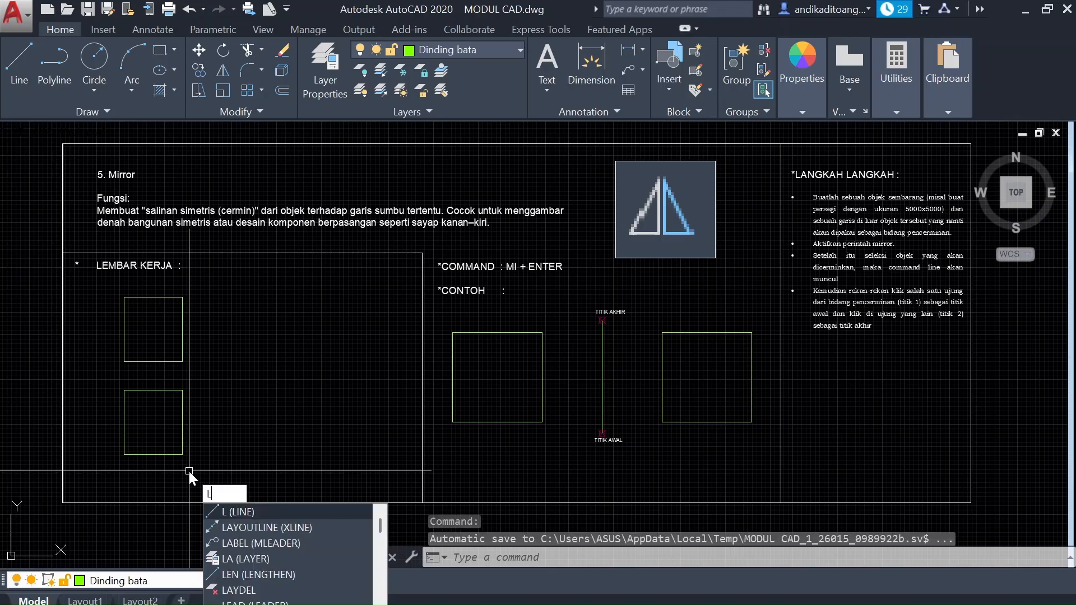
{"action": "key", "text": "Return"}
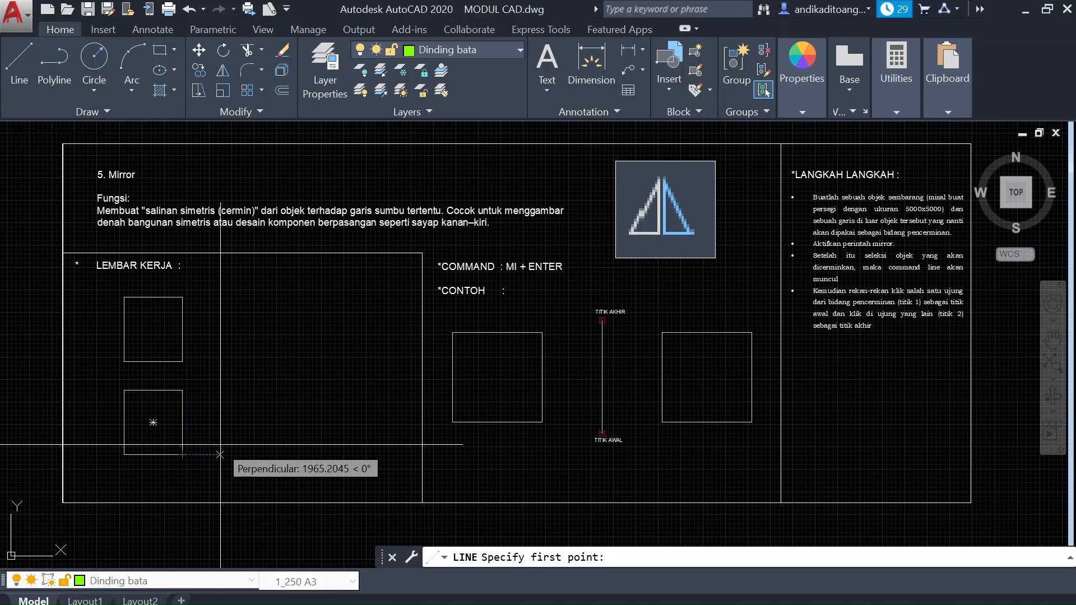
{"action": "left_click", "coordinate": [232, 379]}
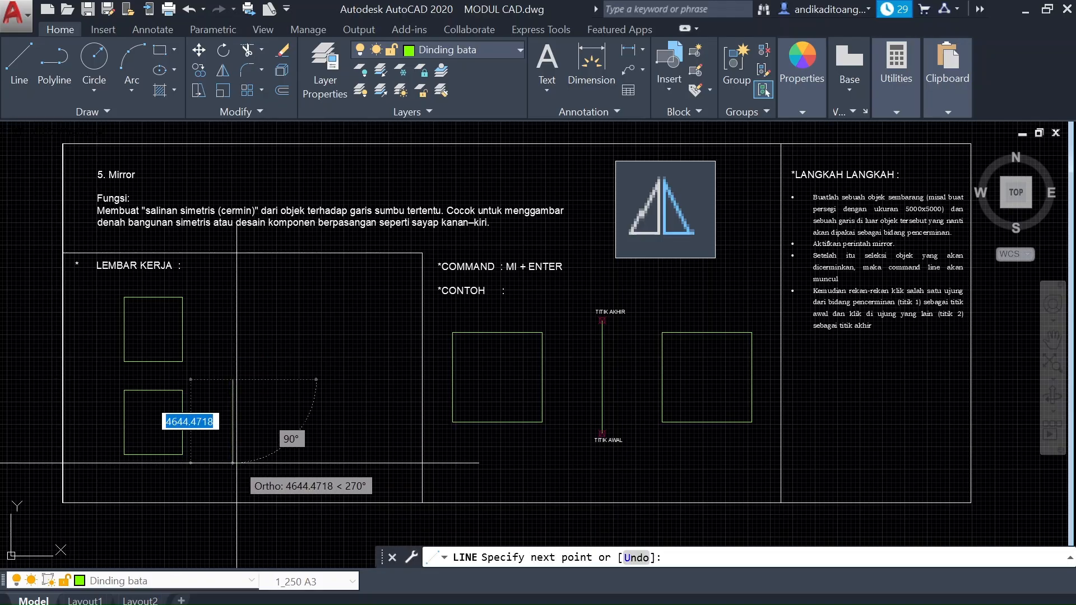
{"action": "left_click", "coordinate": [236, 471]}
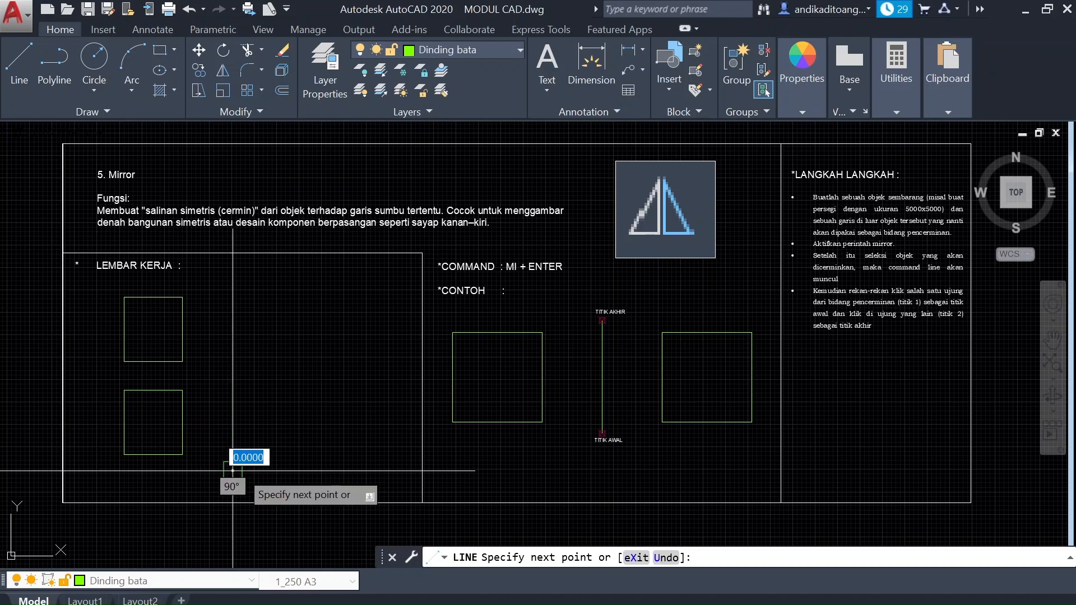
{"action": "key", "text": "Return"}
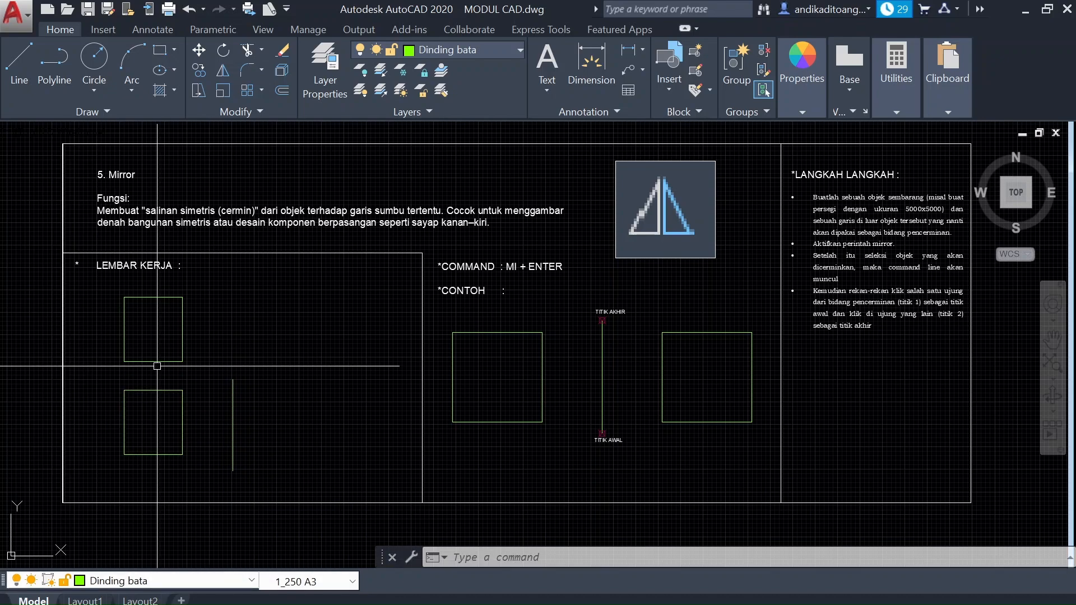
Step: Mirror the upper rectangle to the right about its own right edge, choosing Yes to erase the source object
{"action": "left_click", "coordinate": [216, 296]}
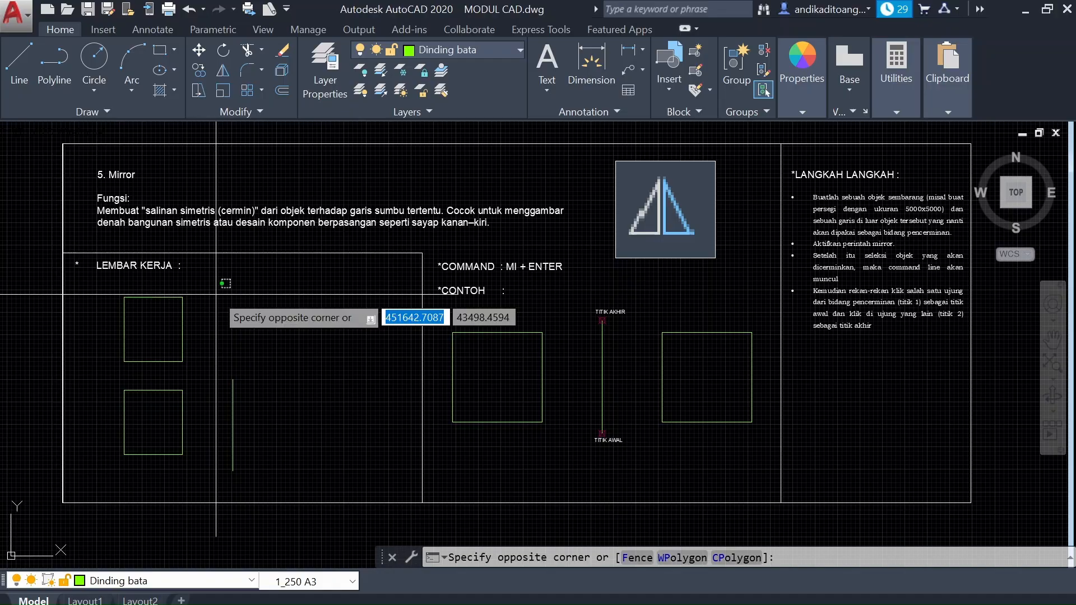
{"action": "left_click", "coordinate": [159, 335]}
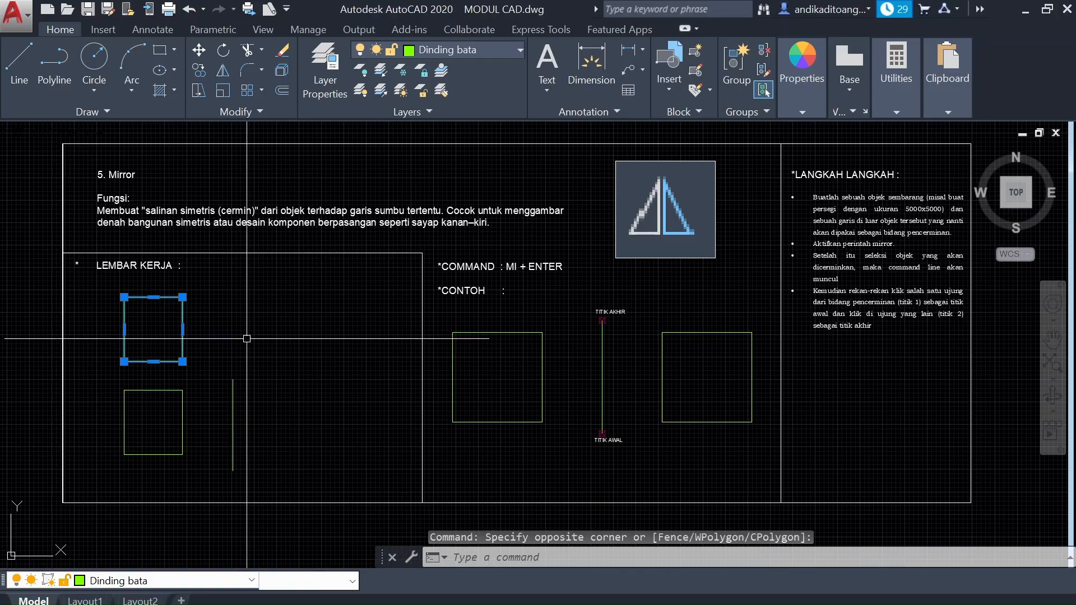
{"action": "type", "text": "M"}
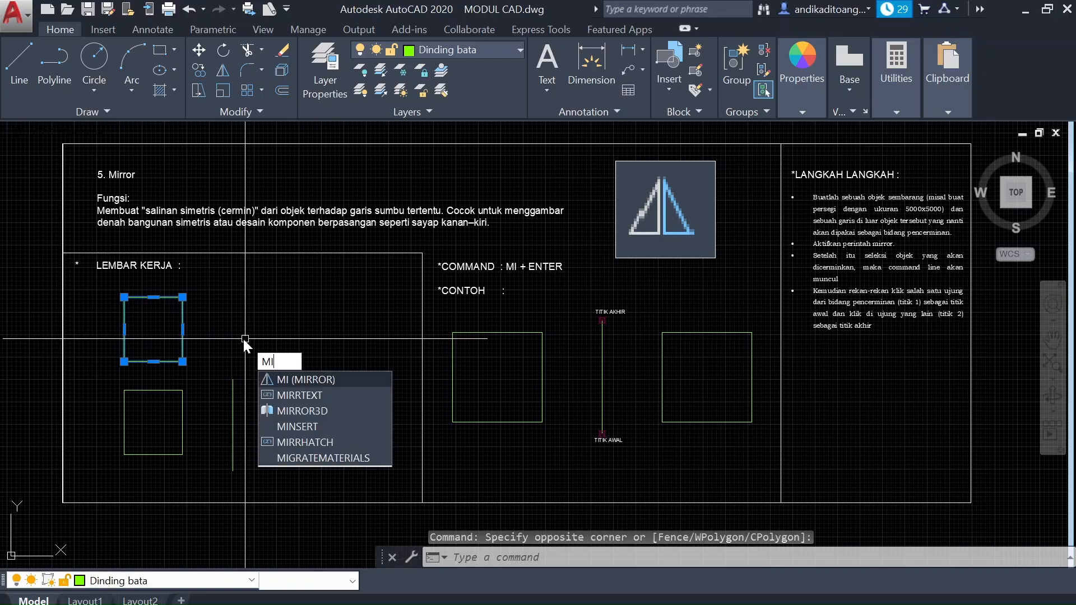
{"action": "type", "text": "I"}
{"action": "key", "text": "Return"}
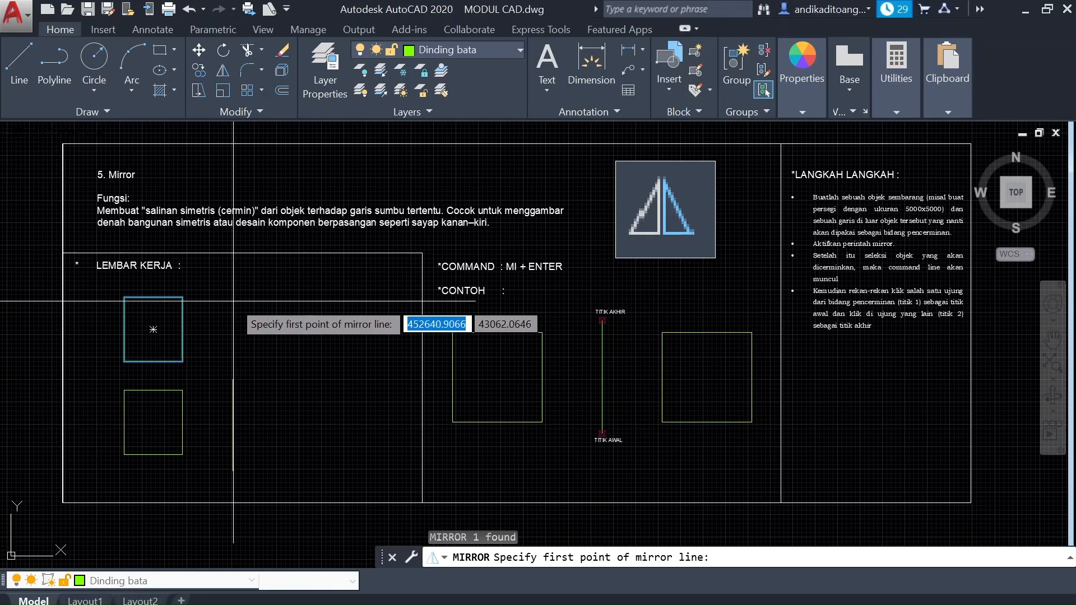
{"action": "left_click", "coordinate": [182, 297]}
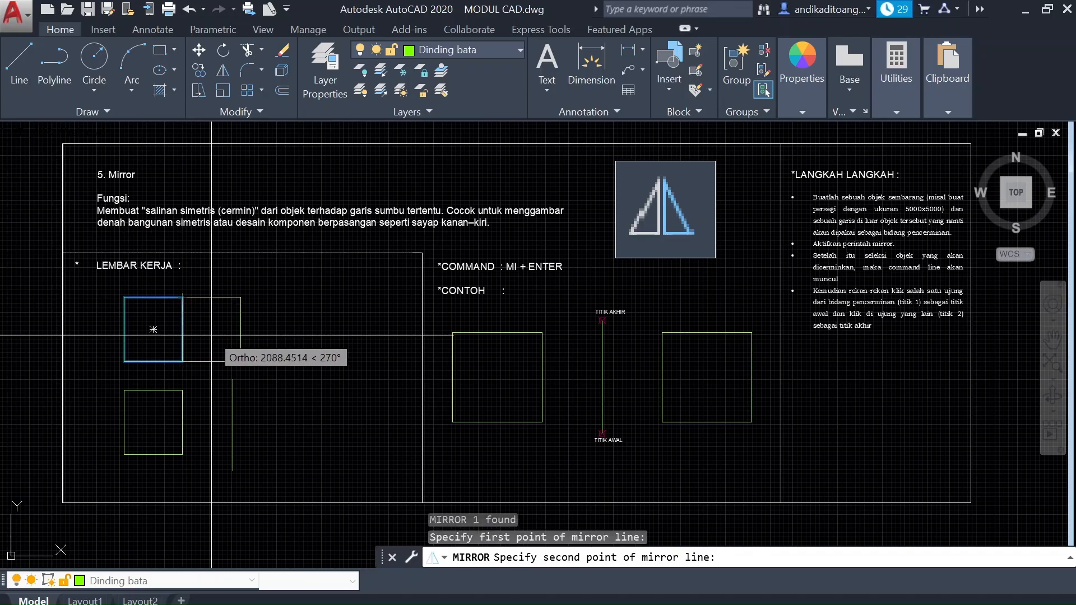
{"action": "left_click", "coordinate": [183, 361]}
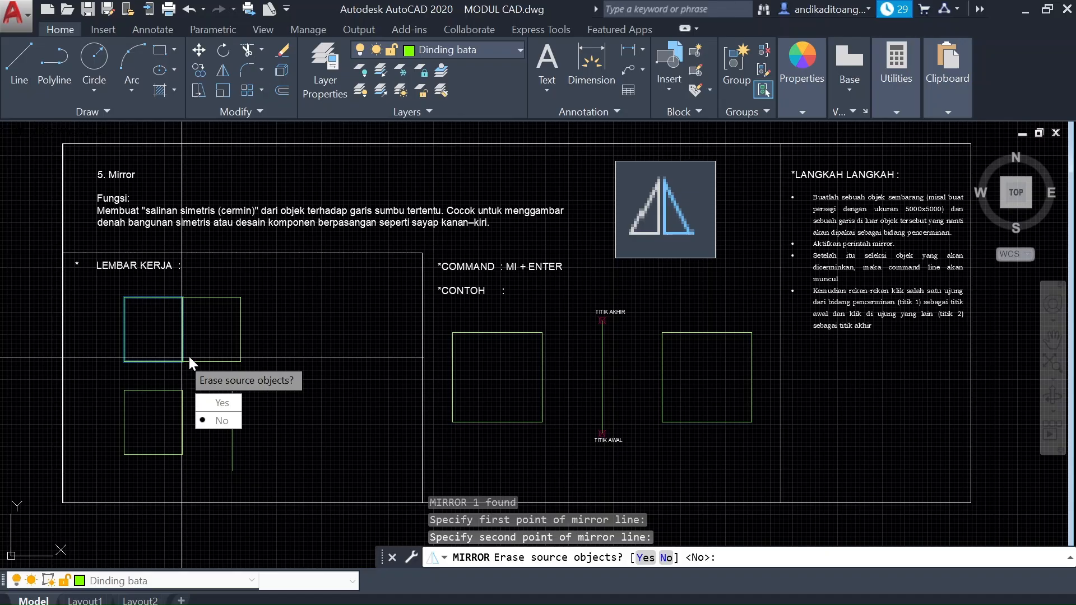
{"action": "left_click", "coordinate": [220, 403]}
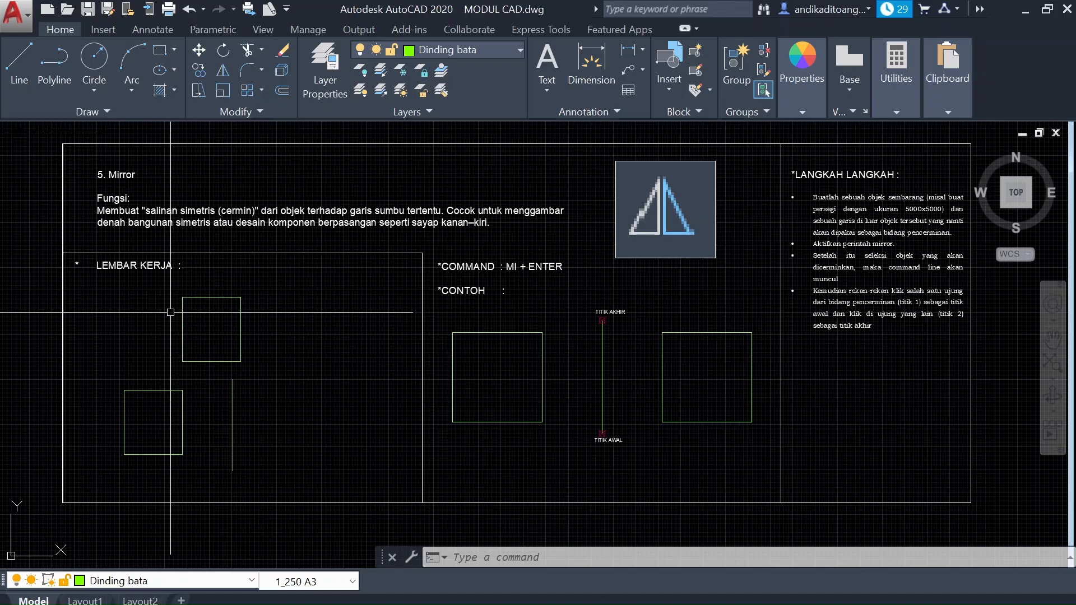
Step: Mirror the lower rectangle to the right about the separate vertical line, choosing No to keep the source object
{"action": "left_click", "coordinate": [211, 389]}
{"action": "left_click", "coordinate": [114, 454]}
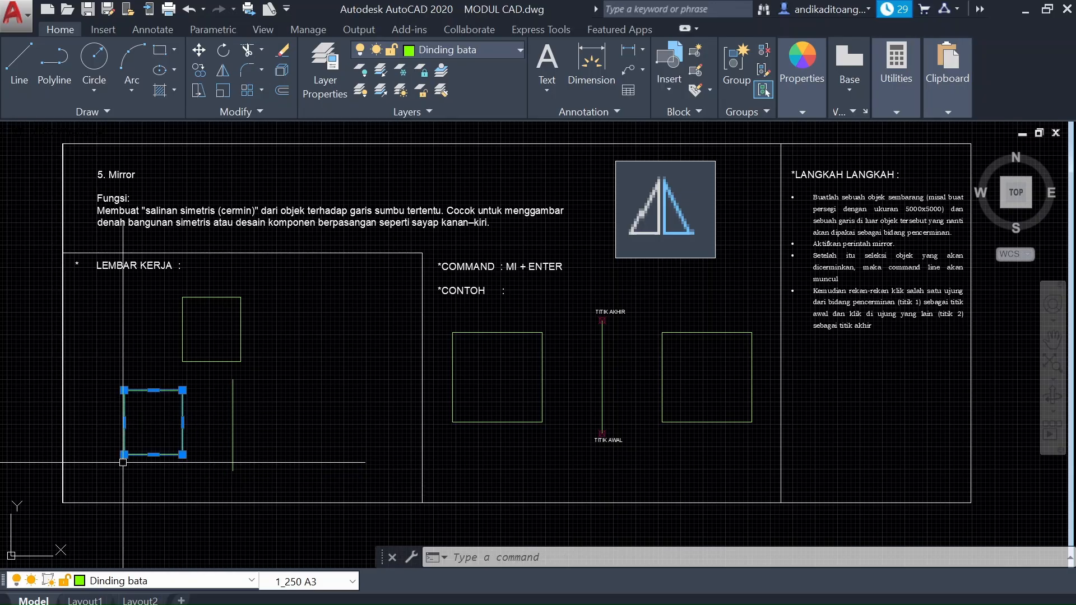
{"action": "type", "text": "MI"}
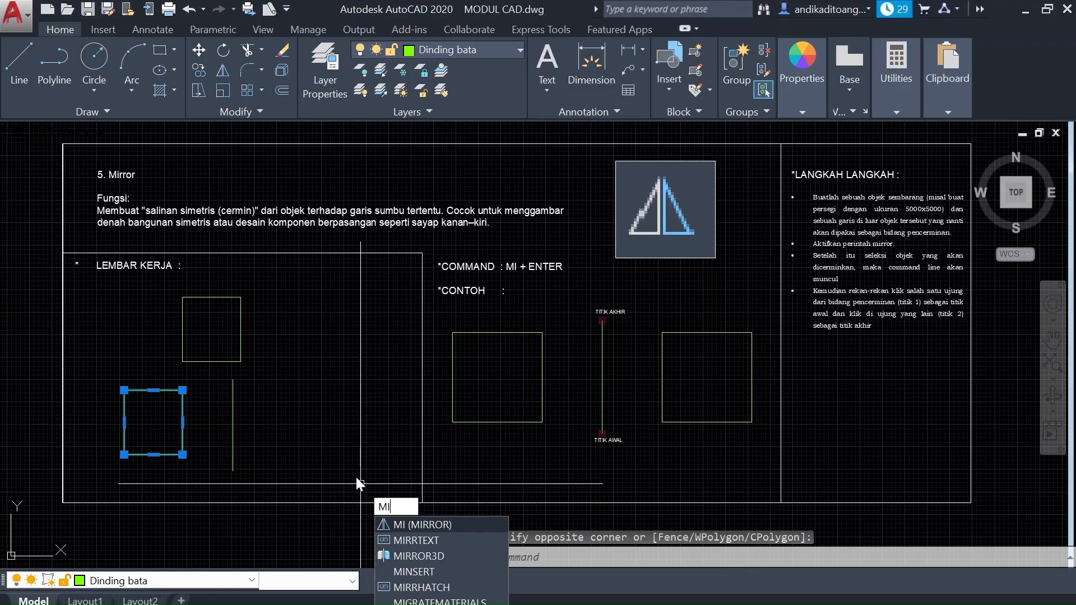
{"action": "key", "text": "Return"}
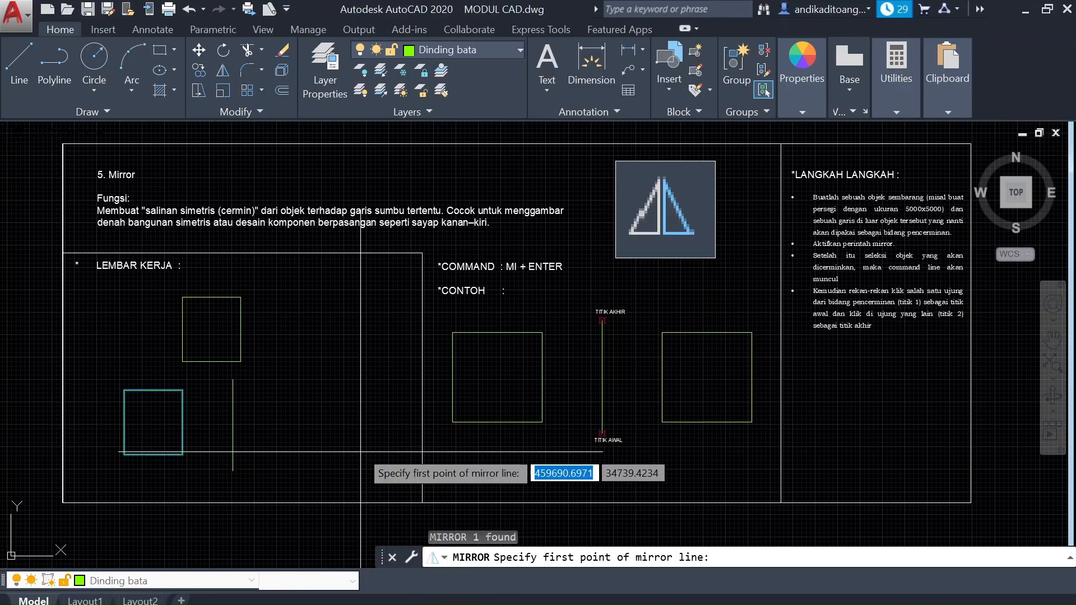
{"action": "left_click", "coordinate": [232, 381]}
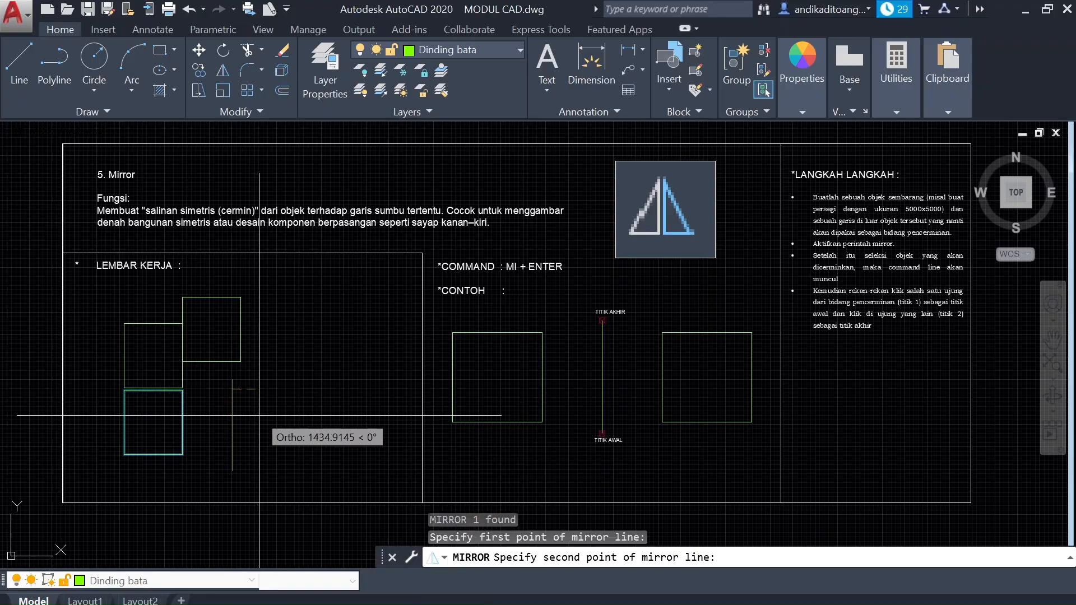
{"action": "left_click", "coordinate": [233, 450]}
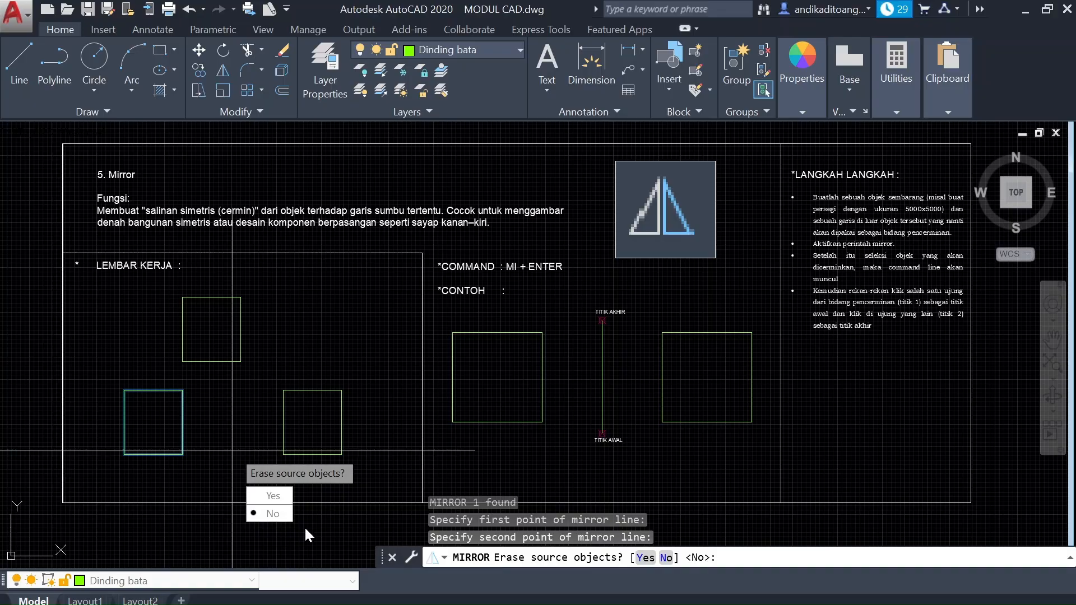
{"action": "left_click", "coordinate": [276, 513]}
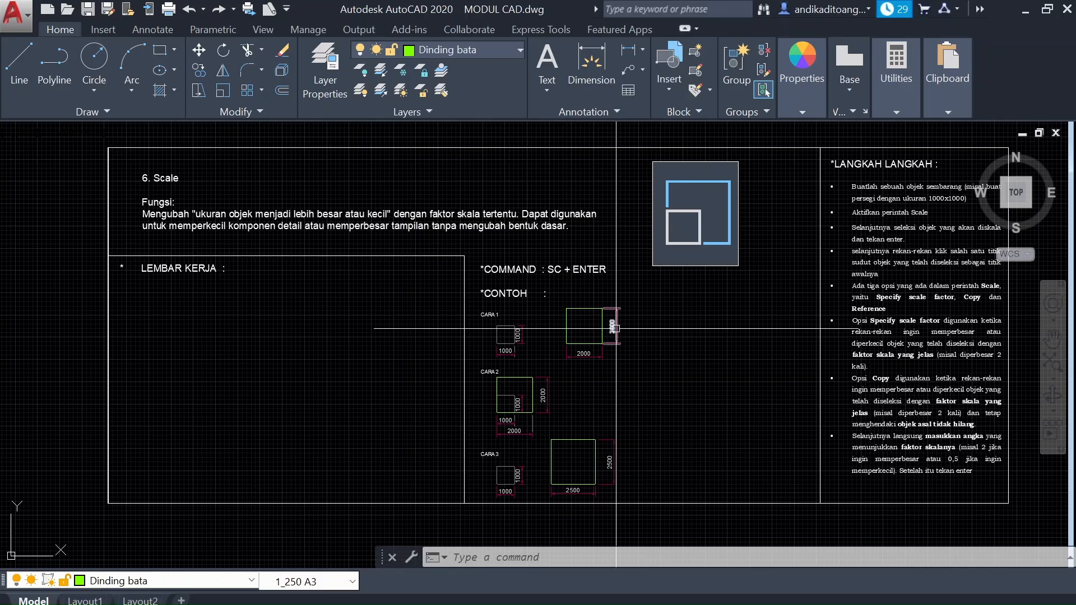
Step: Draw a 1000 by 1000 square in the upper-left part of the Scale exercise's LEMBAR KERJA area
{"action": "mouse_move", "coordinate": [616, 328]}
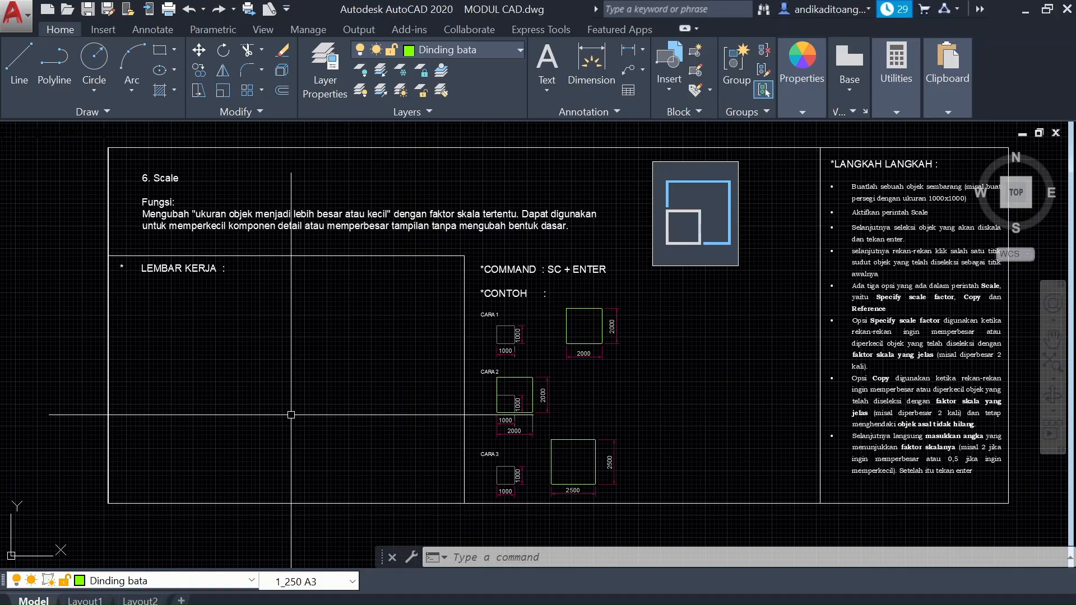
{"action": "type", "text": "REC"}
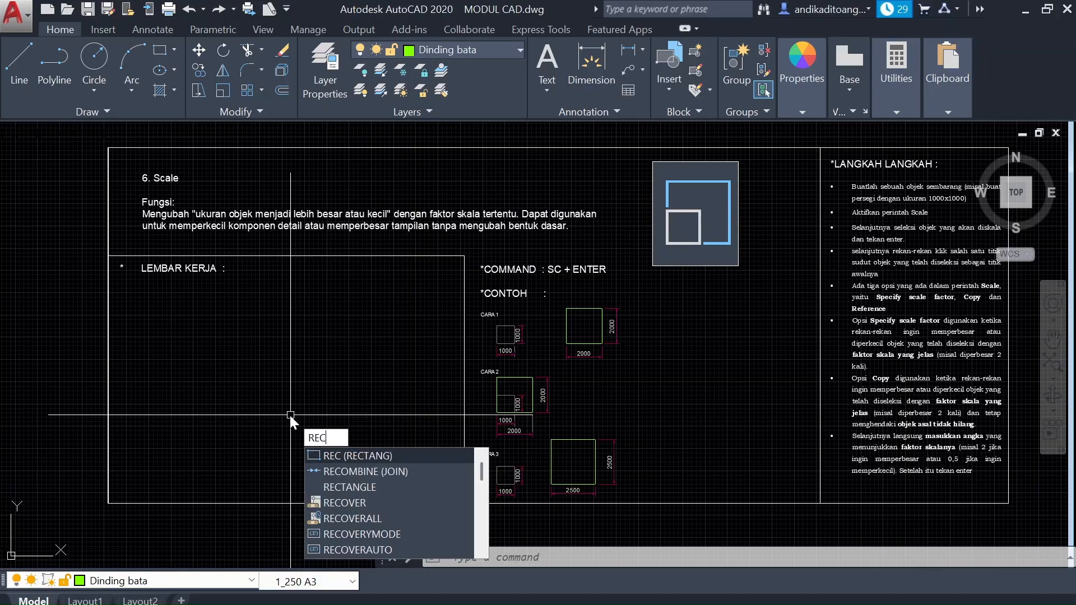
{"action": "key", "text": "Return"}
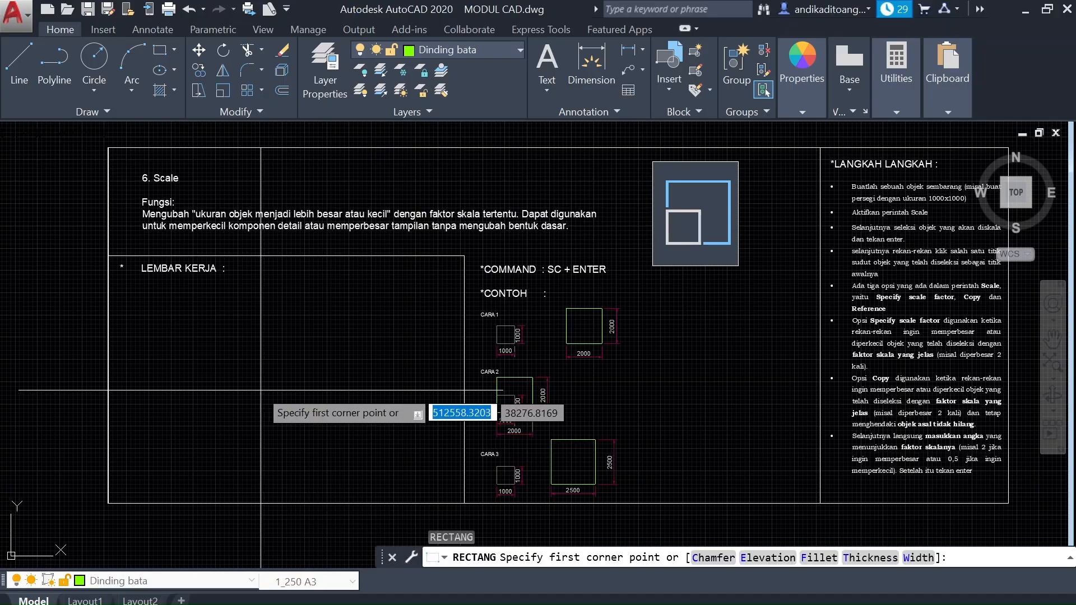
{"action": "left_click", "coordinate": [187, 328]}
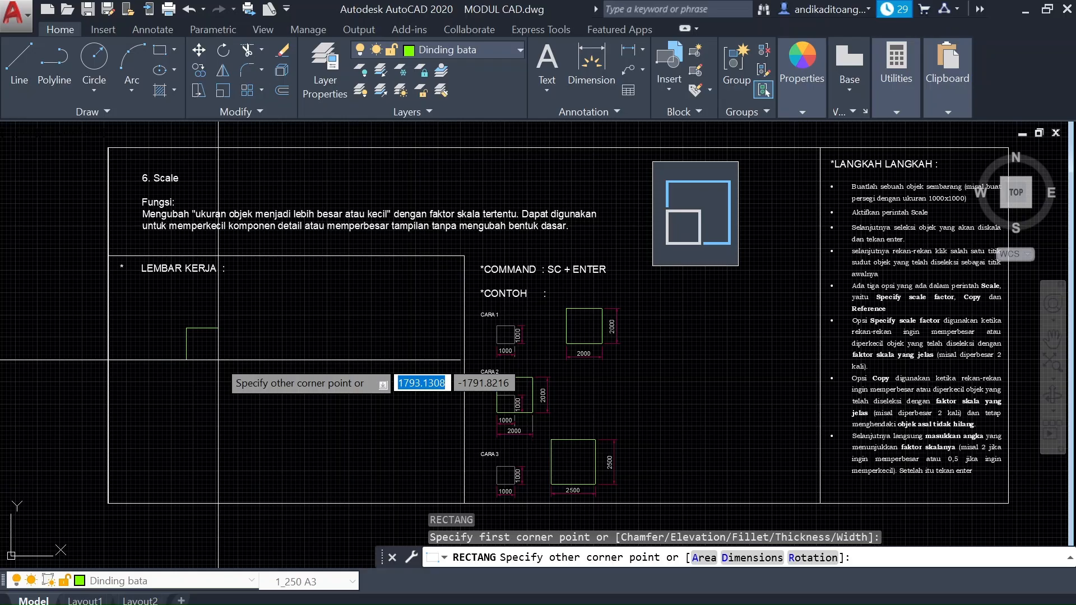
{"action": "type", "text": "1000"}
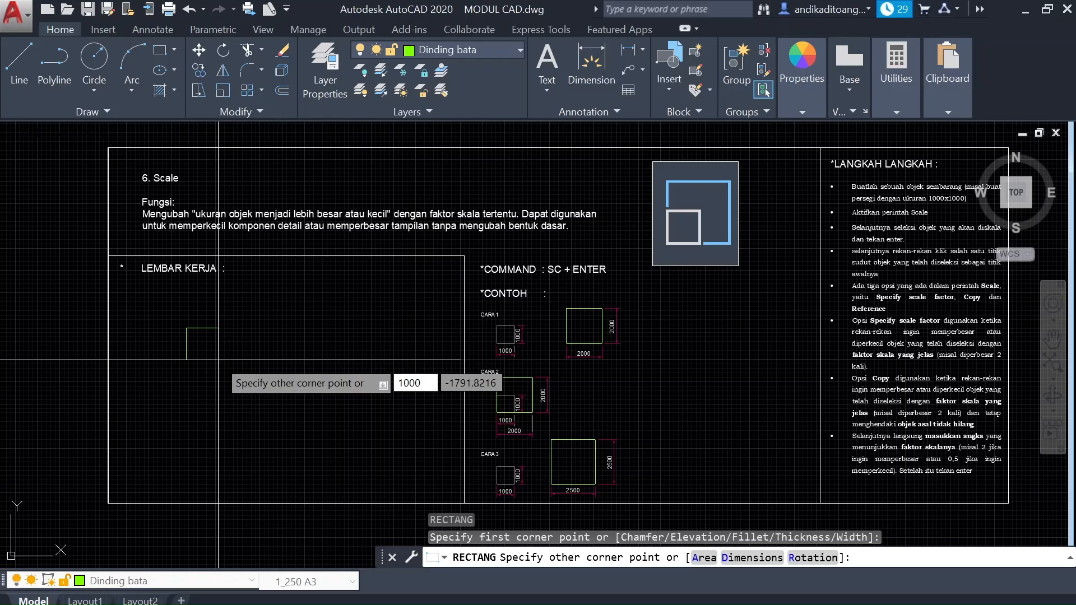
{"action": "key", "text": "Tab"}
{"action": "type", "text": "1000"}
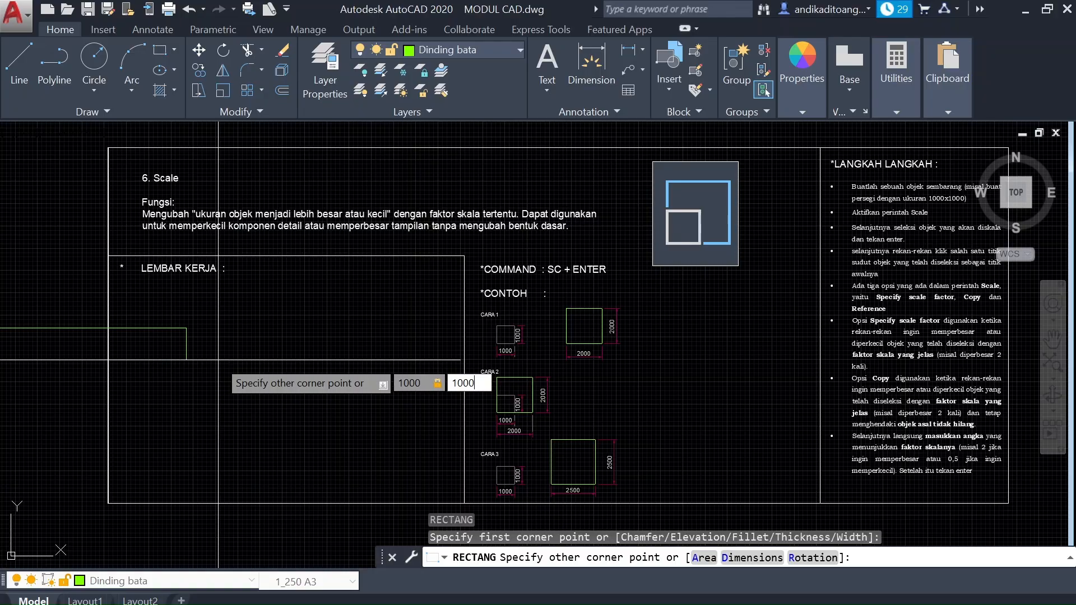
{"action": "key", "text": "Return"}
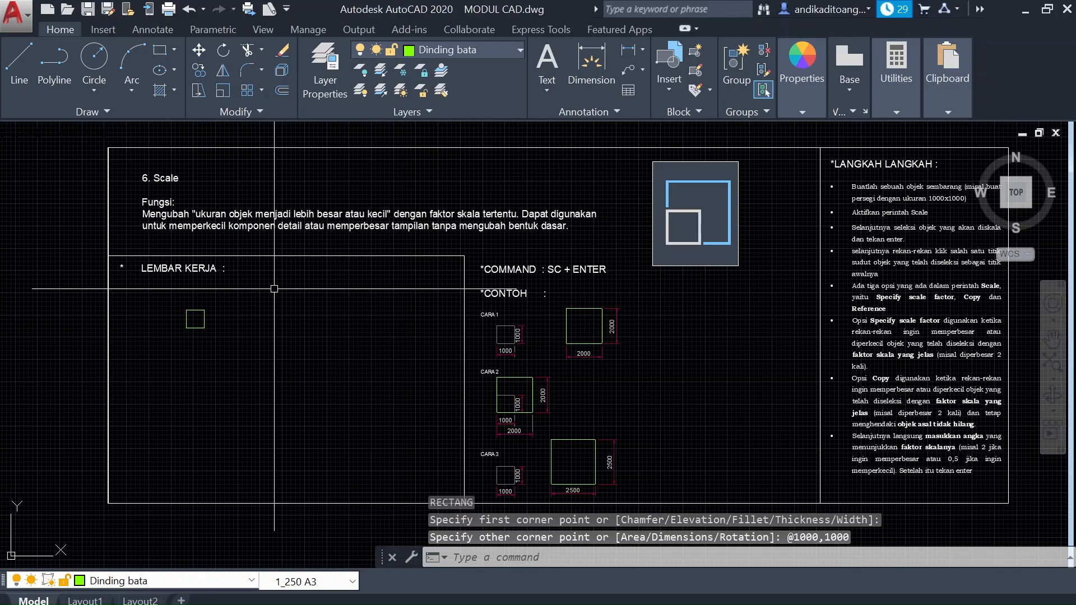
Step: Copy the square straight down by about 3400 units within the LEMBAR KERJA area
{"action": "left_click", "coordinate": [237, 299]}
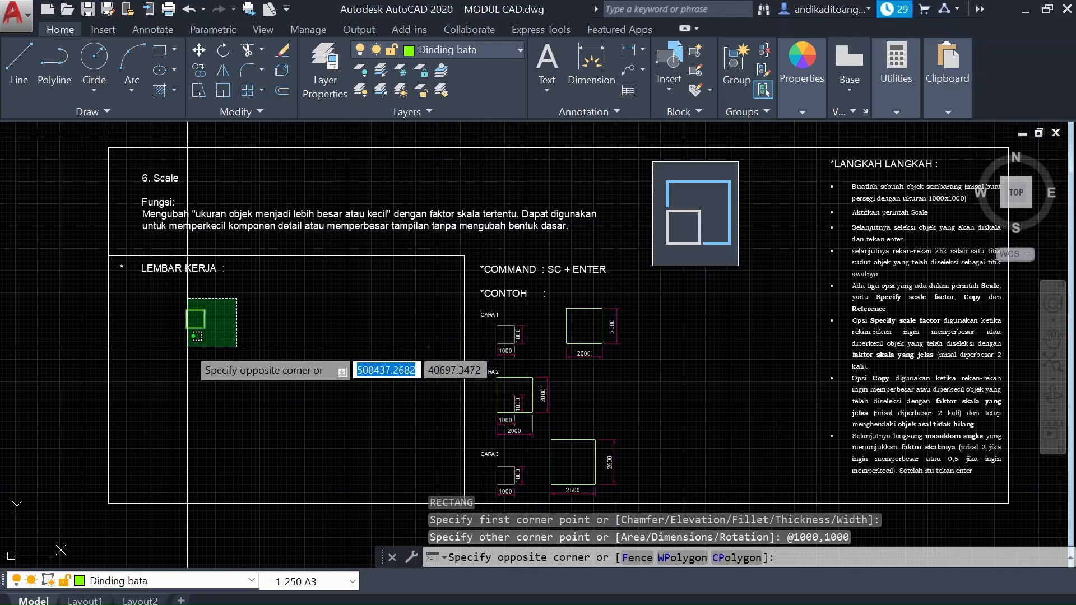
{"action": "left_click", "coordinate": [179, 356]}
{"action": "type", "text": "CO"}
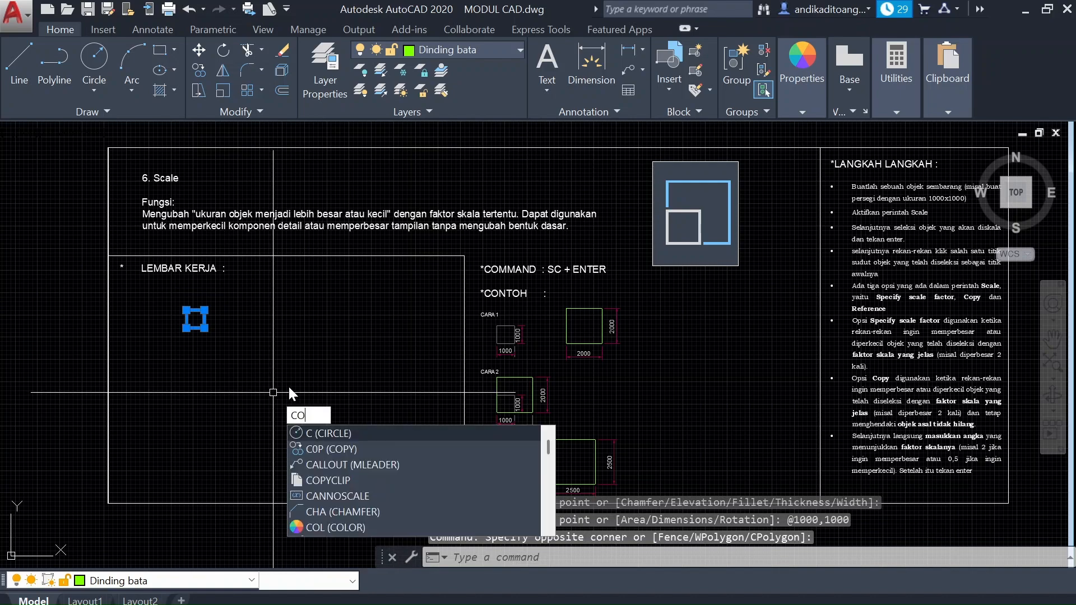
{"action": "key", "text": "Return"}
{"action": "left_click", "coordinate": [306, 330]}
{"action": "left_click", "coordinate": [306, 390]}
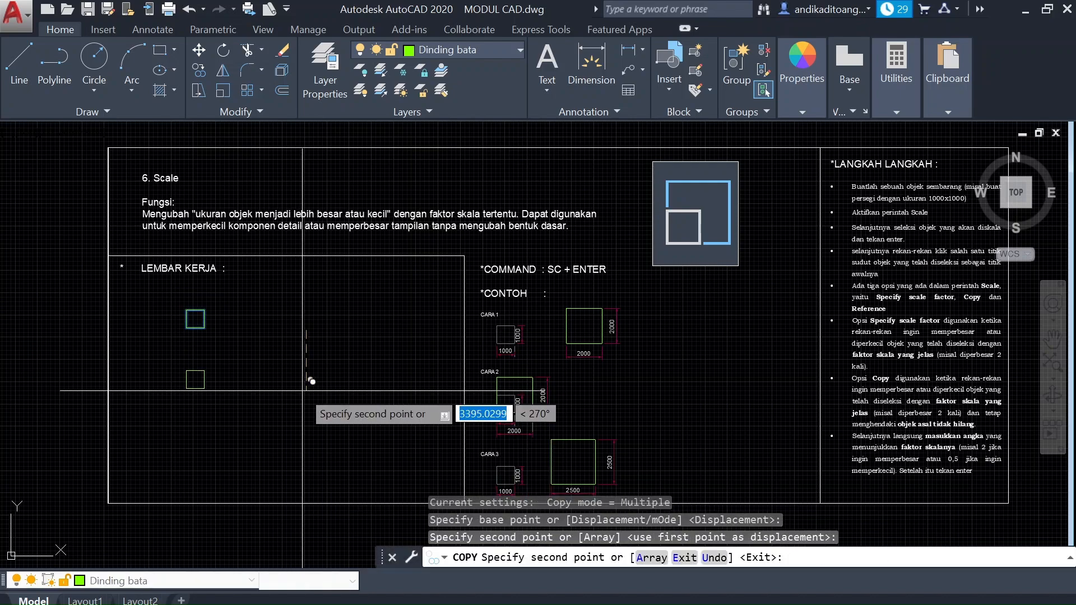
{"action": "key", "text": "Escape"}
Step: Copy the second square straight down to form a column of three squares, leaving a slightly larger gap
{"action": "left_click", "coordinate": [269, 401]}
{"action": "left_click", "coordinate": [185, 364]}
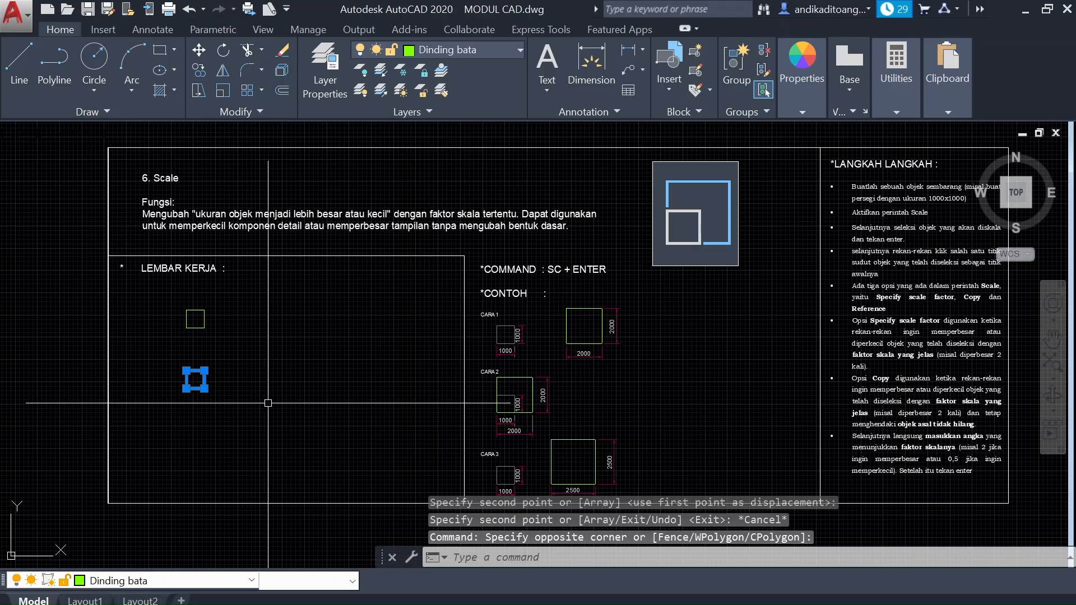
{"action": "type", "text": "CO"}
{"action": "key", "text": "Return"}
{"action": "left_click", "coordinate": [333, 380]}
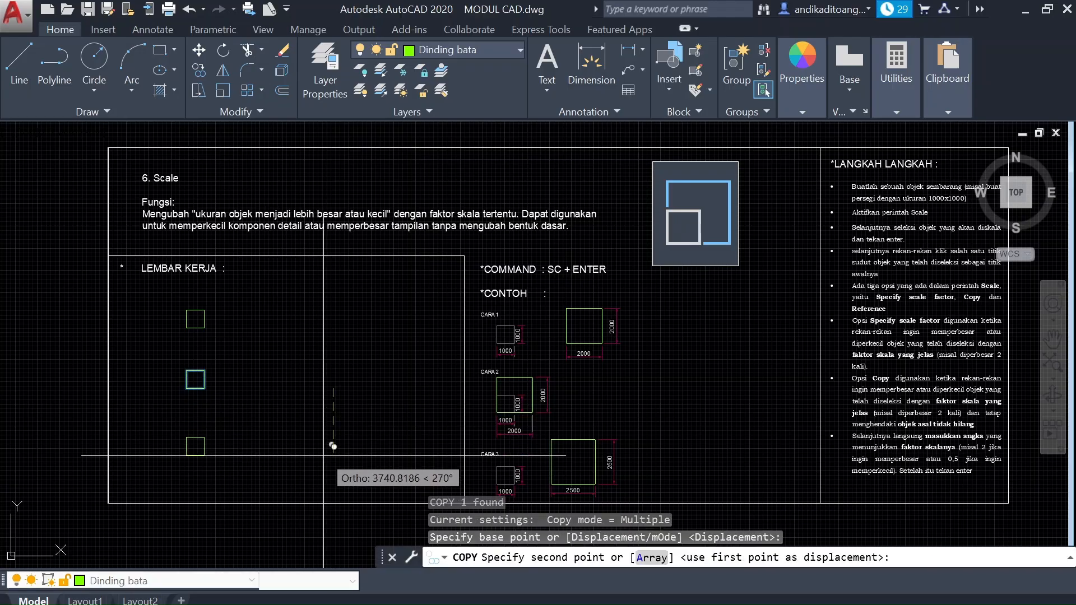
{"action": "key", "text": "Escape"}
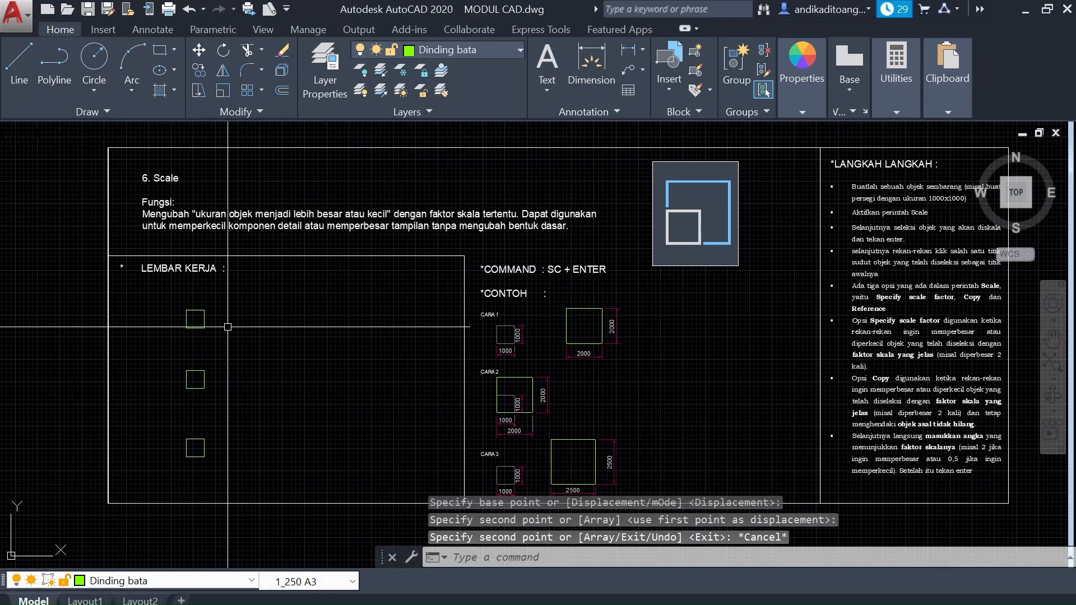
Step: Add linear dimensions to the top square, for its width above it and its height to its right
{"action": "type", "text": "DLI"}
{"action": "key", "text": "Return"}
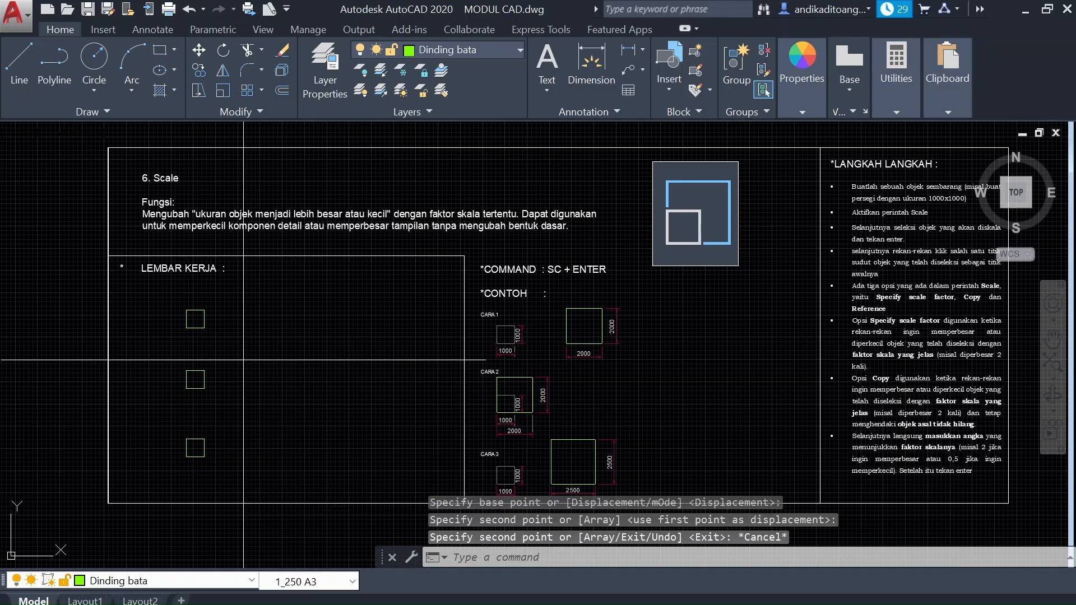
{"action": "scroll", "coordinate": [195, 319], "scroll_direction": "up", "scroll_amount": 4}
{"action": "left_click", "coordinate": [187, 310]}
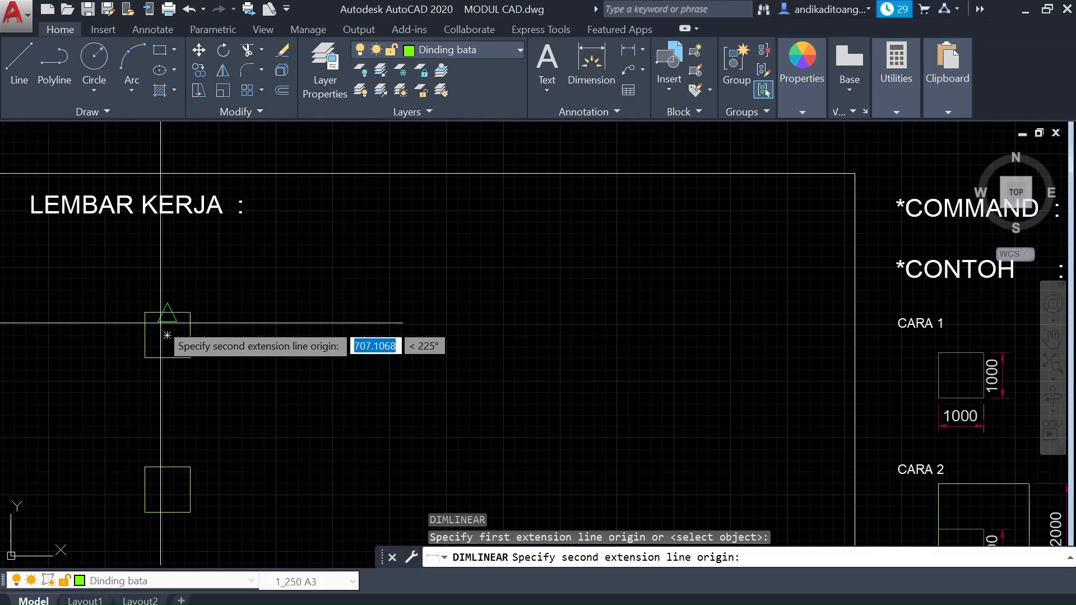
{"action": "left_click", "coordinate": [144, 313]}
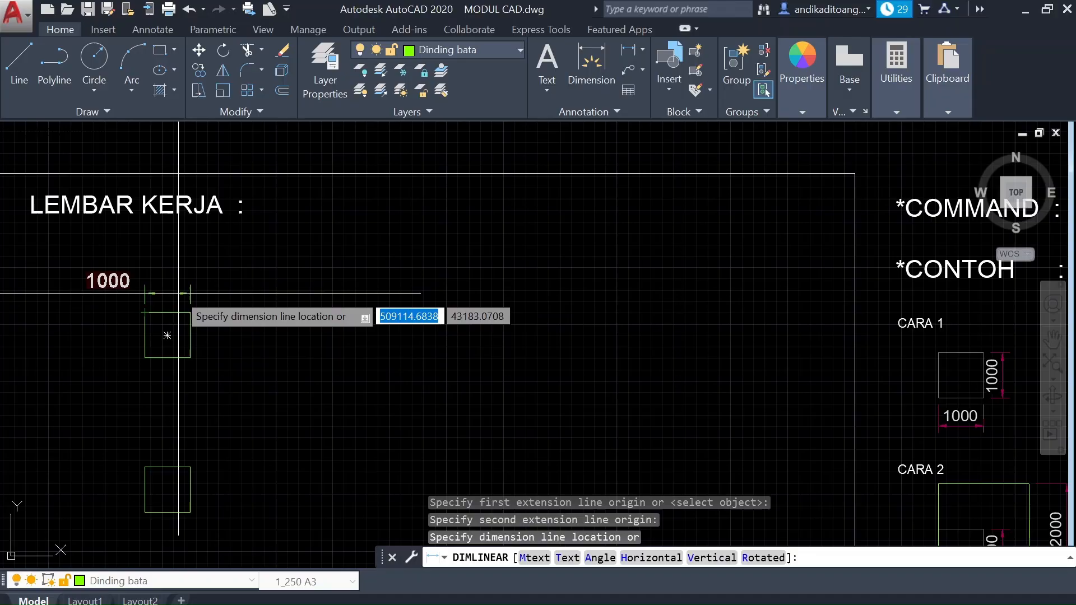
{"action": "left_click", "coordinate": [168, 293]}
{"action": "key", "text": "Return"}
{"action": "left_click", "coordinate": [190, 312]}
{"action": "left_click", "coordinate": [191, 357]}
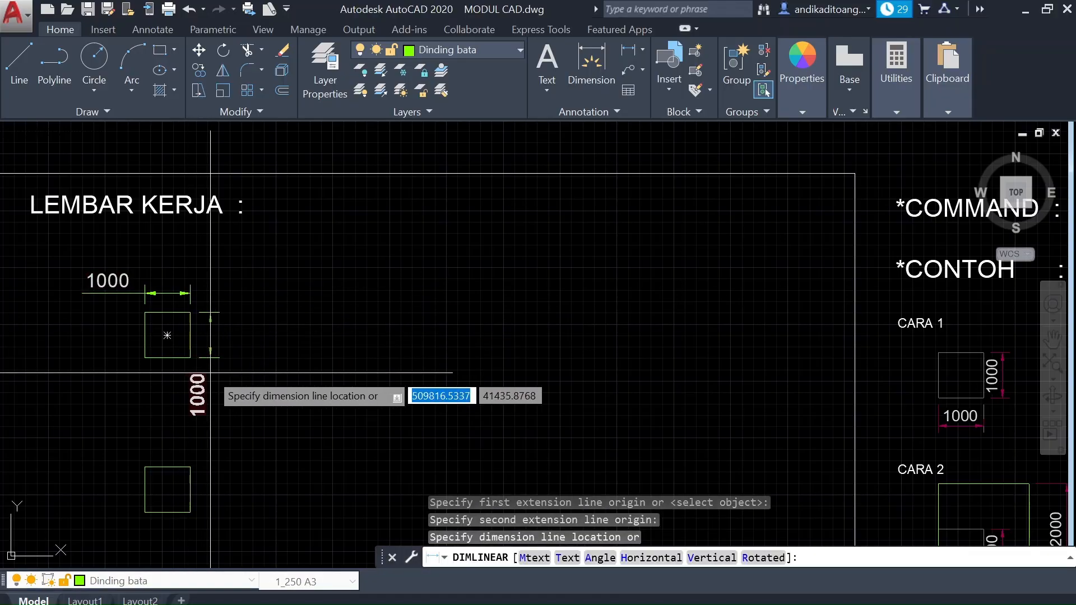
{"action": "left_click", "coordinate": [215, 372]}
Step: Add linear dimensions to the middle square, for its width above it and its height along its right edge
{"action": "scroll", "coordinate": [216, 371], "scroll_direction": "down", "scroll_amount": 2}
{"action": "key", "text": "Return"}
{"action": "scroll", "coordinate": [210, 406], "scroll_direction": "up", "scroll_amount": 2}
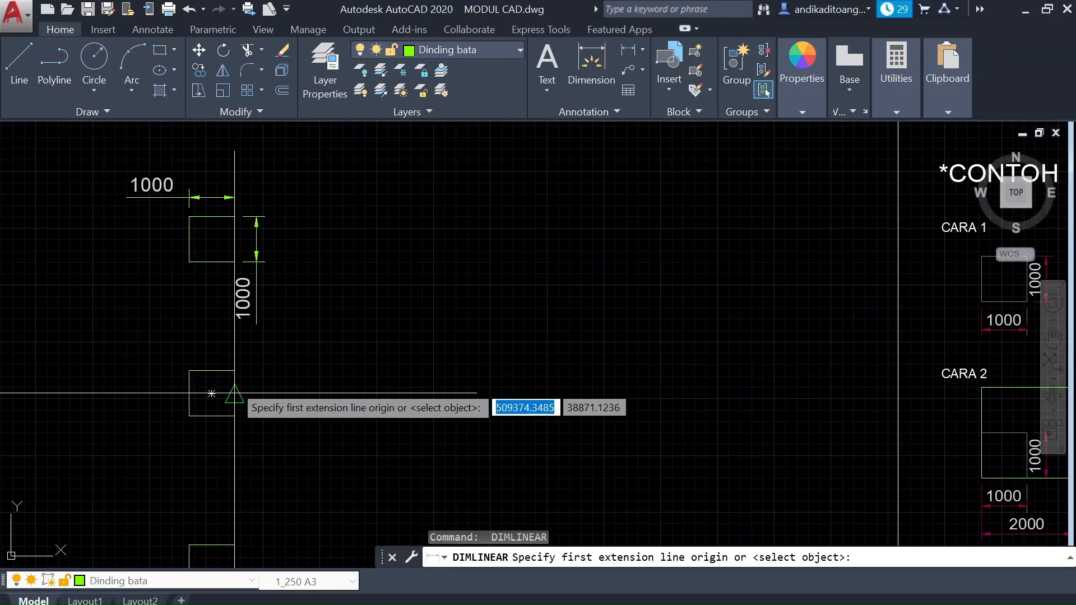
{"action": "left_click", "coordinate": [234, 371]}
{"action": "left_click", "coordinate": [189, 370]}
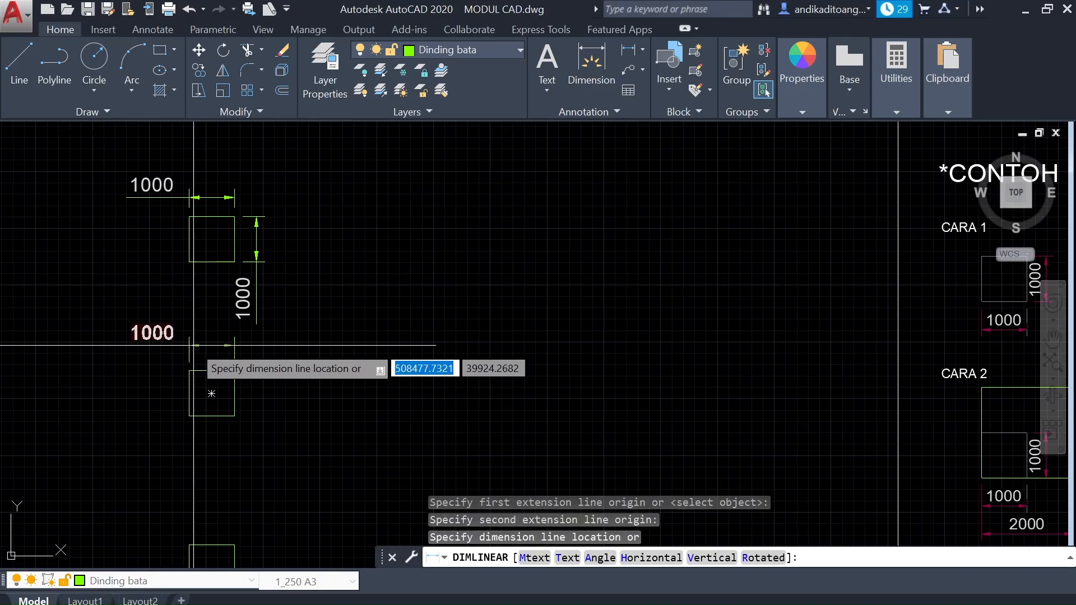
{"action": "left_click", "coordinate": [193, 352]}
{"action": "key", "text": "Return"}
{"action": "left_click", "coordinate": [213, 392]}
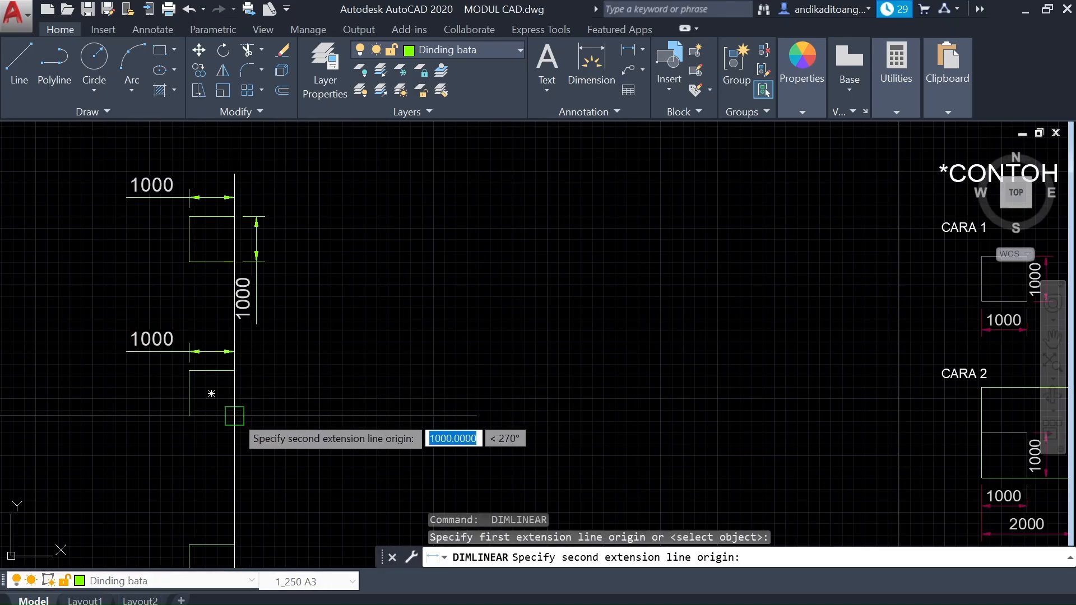
{"action": "left_click", "coordinate": [235, 416]}
{"action": "left_click", "coordinate": [234, 449]}
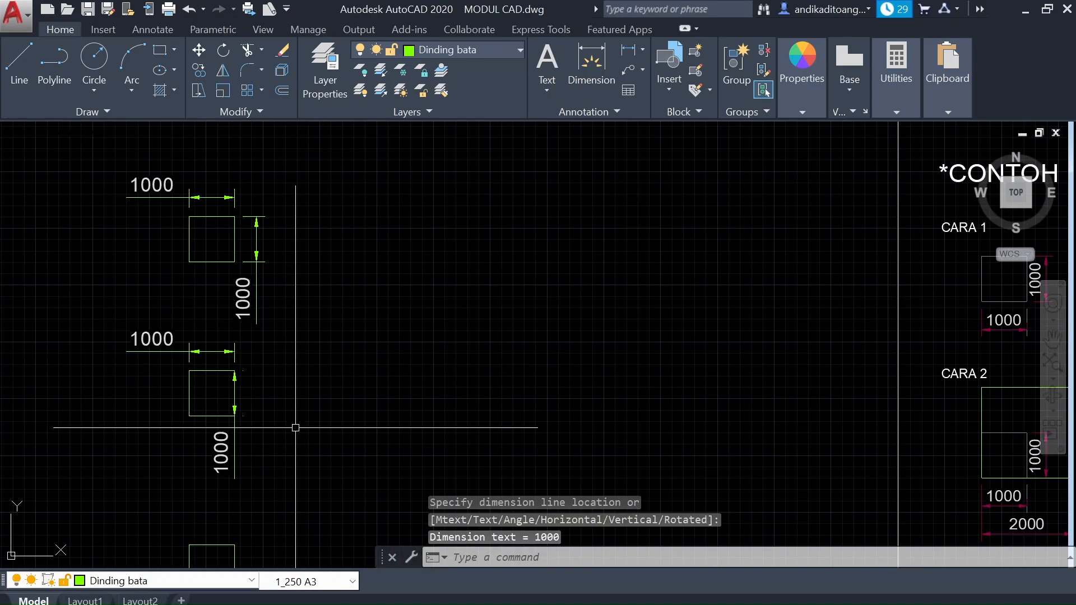
Step: Add a linear dimension for the bottom square's width along its upper edge
{"action": "scroll", "coordinate": [295, 428], "scroll_direction": "down", "scroll_amount": 5}
{"action": "scroll", "coordinate": [295, 393], "scroll_direction": "up", "scroll_amount": 3}
{"action": "scroll", "coordinate": [295, 381], "scroll_direction": "up", "scroll_amount": 2}
{"action": "key", "text": "Return"}
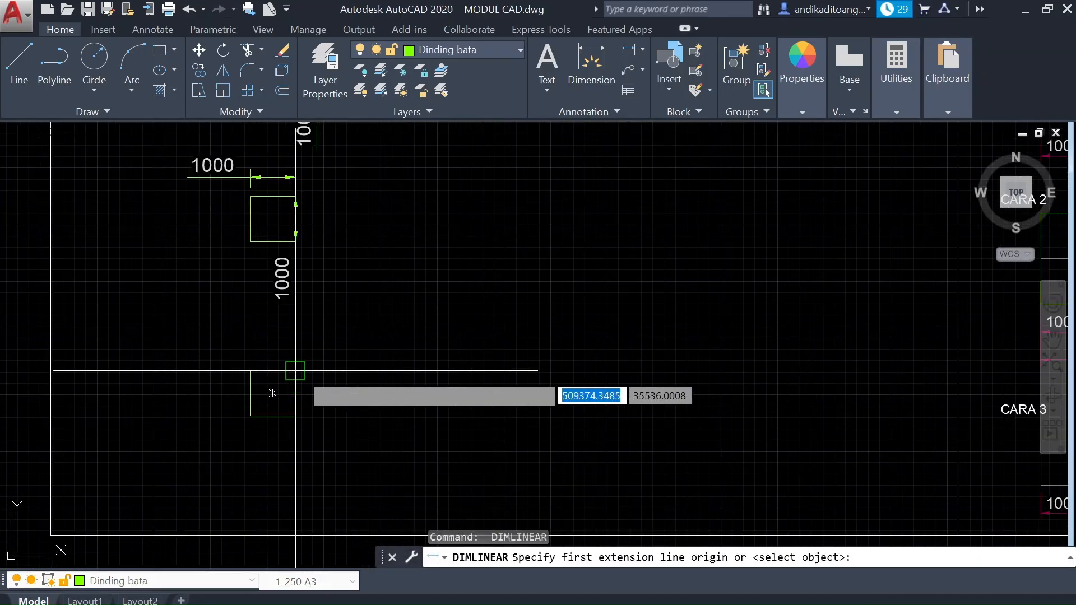
{"action": "left_click", "coordinate": [295, 370]}
{"action": "left_click", "coordinate": [250, 370]}
{"action": "left_click", "coordinate": [259, 359]}
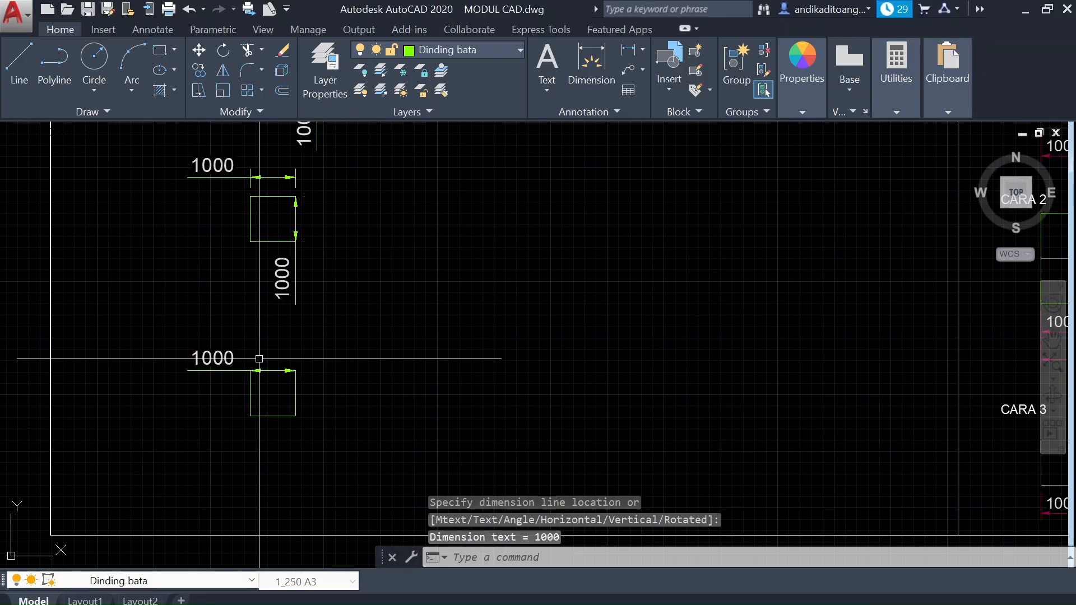
{"action": "key", "text": "Return"}
{"action": "left_click", "coordinate": [297, 372]}
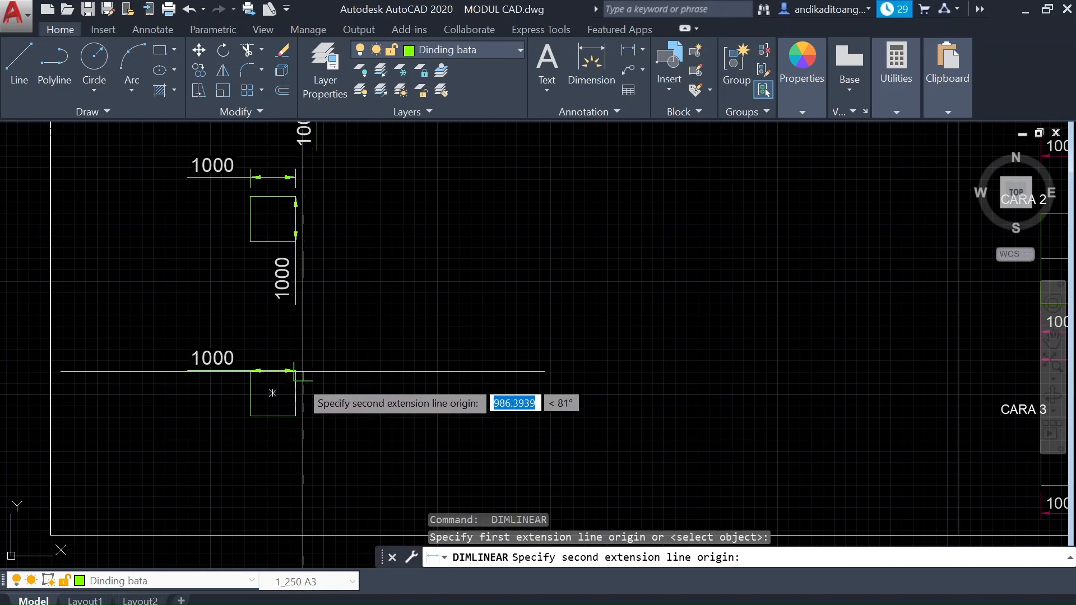
{"action": "left_click", "coordinate": [295, 415]}
{"action": "key", "text": "Escape"}
Step: Dimension the bottom square's height, placing the dimension line a short distance to its right
{"action": "key", "text": "Return"}
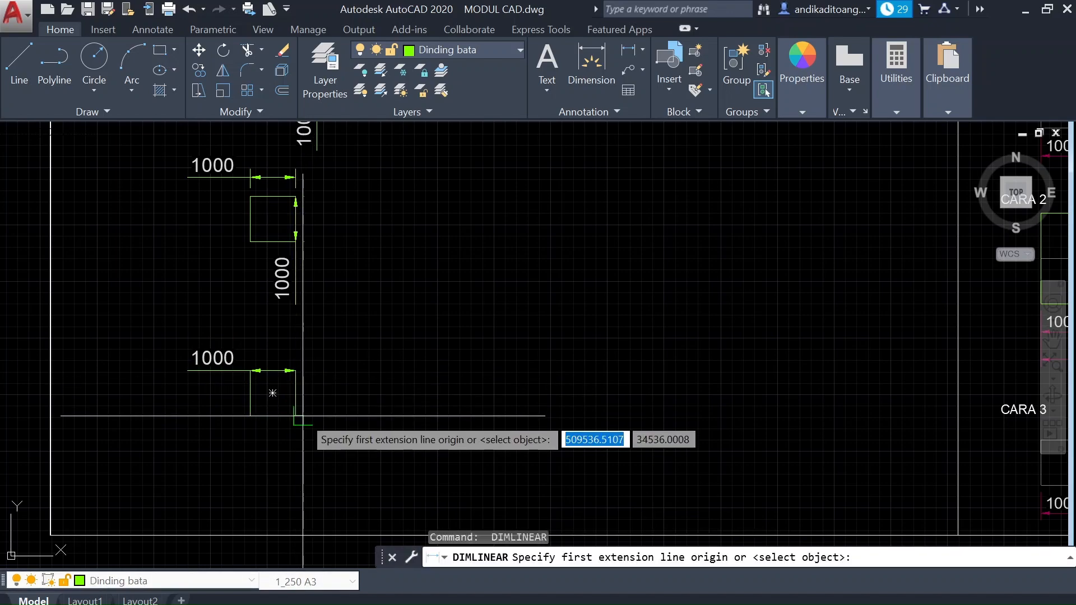
{"action": "left_click", "coordinate": [287, 416]}
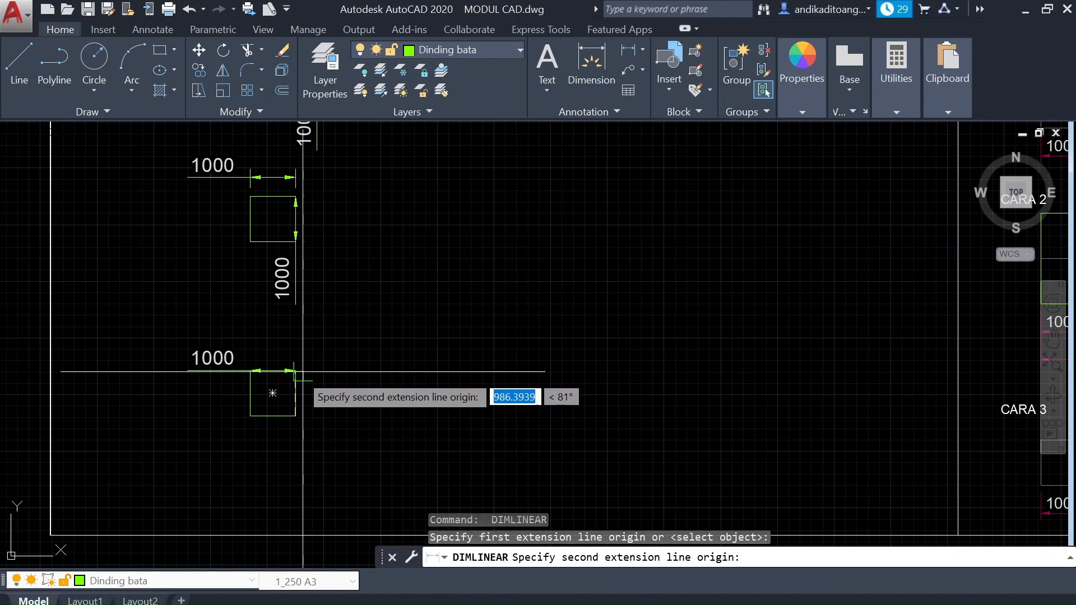
{"action": "scroll", "coordinate": [303, 371], "scroll_direction": "up", "scroll_amount": 6}
{"action": "left_click", "coordinate": [295, 372]}
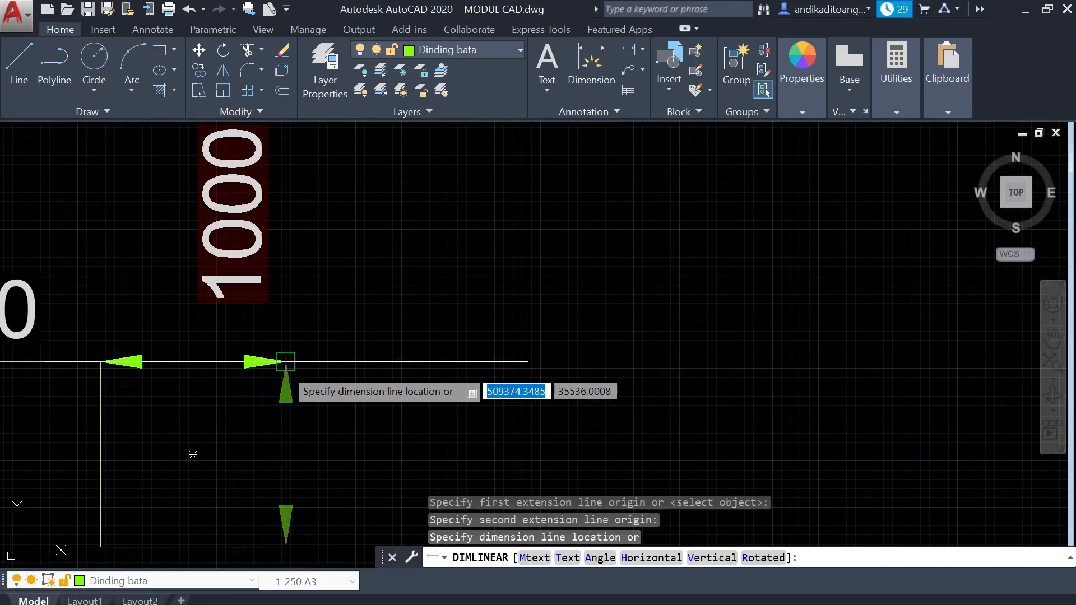
{"action": "left_click", "coordinate": [373, 385]}
{"action": "scroll", "coordinate": [284, 397], "scroll_direction": "down", "scroll_amount": 6}
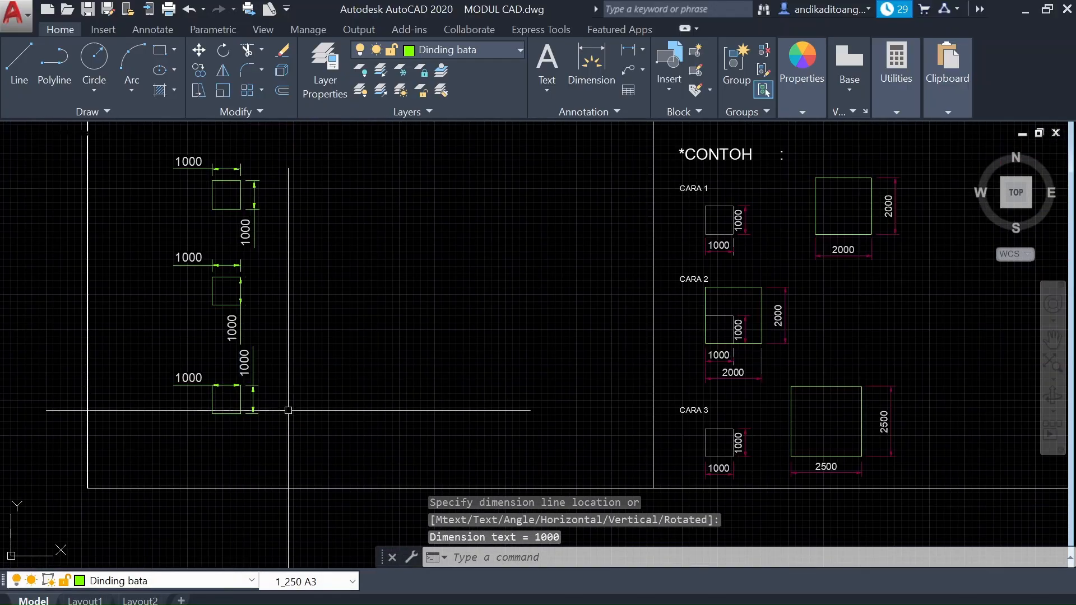
Step: Move the bottom square together with its two dimensions a short distance straight down
{"action": "left_click", "coordinate": [288, 411]}
{"action": "left_click", "coordinate": [212, 385]}
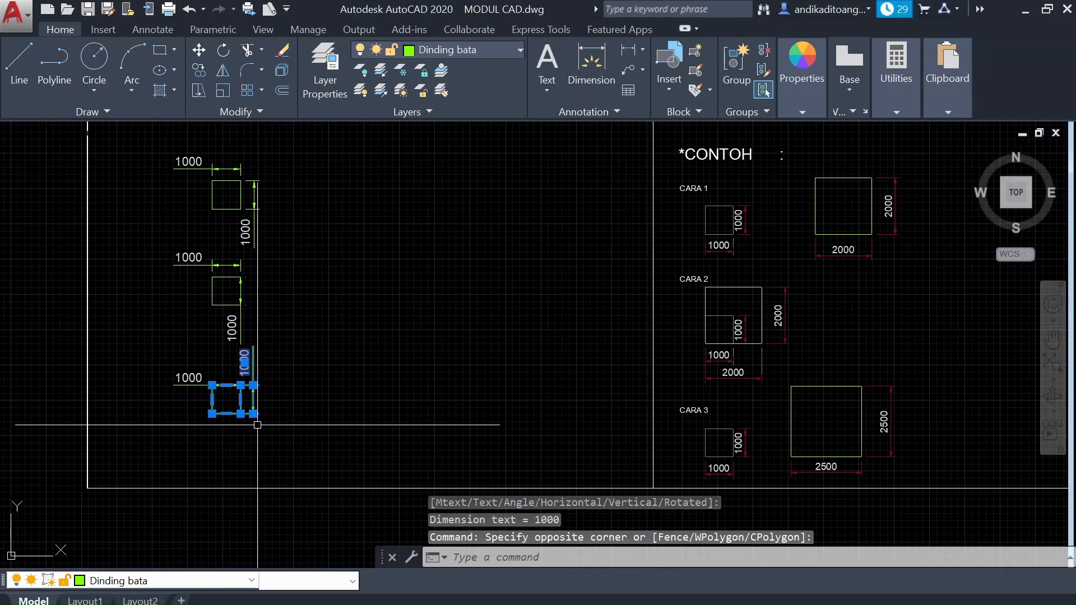
{"action": "left_click", "coordinate": [314, 374]}
{"action": "left_click", "coordinate": [192, 403]}
{"action": "type", "text": "m"}
{"action": "key", "text": "Return"}
{"action": "left_click", "coordinate": [337, 349]}
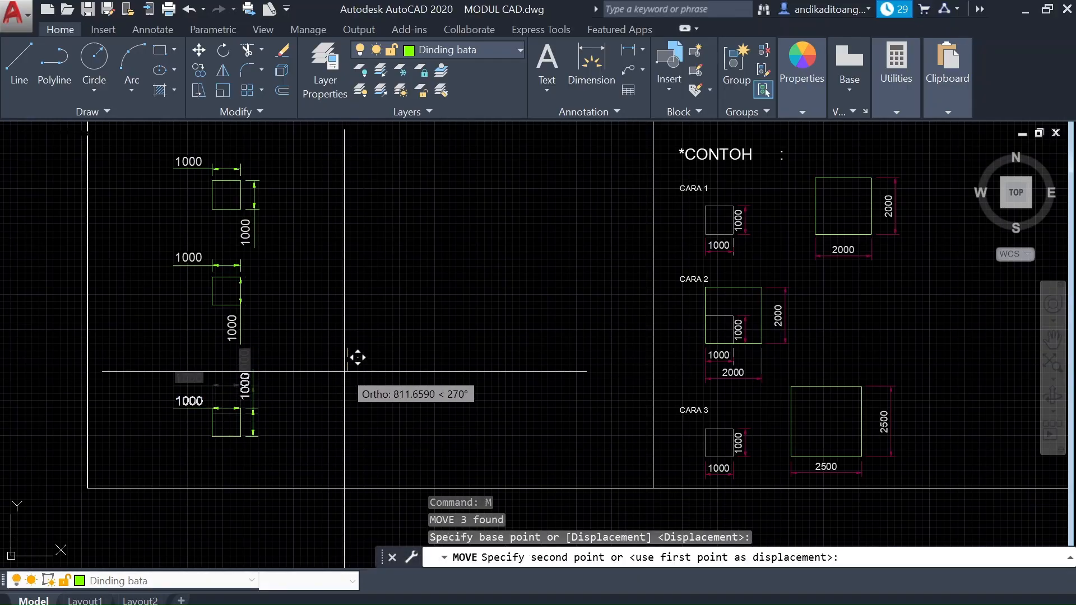
{"action": "left_click", "coordinate": [357, 358]}
Step: Move the middle square together with its two dimensions slightly straight down
{"action": "left_click", "coordinate": [298, 258]}
{"action": "left_click", "coordinate": [216, 308]}
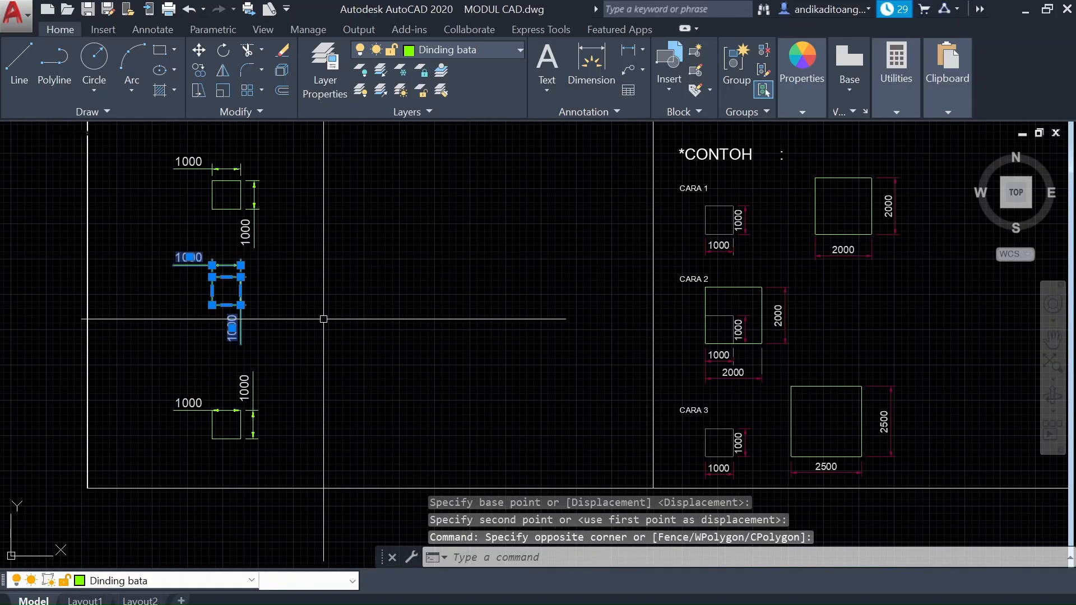
{"action": "type", "text": "m"}
{"action": "key", "text": "Return"}
{"action": "left_click", "coordinate": [380, 277]}
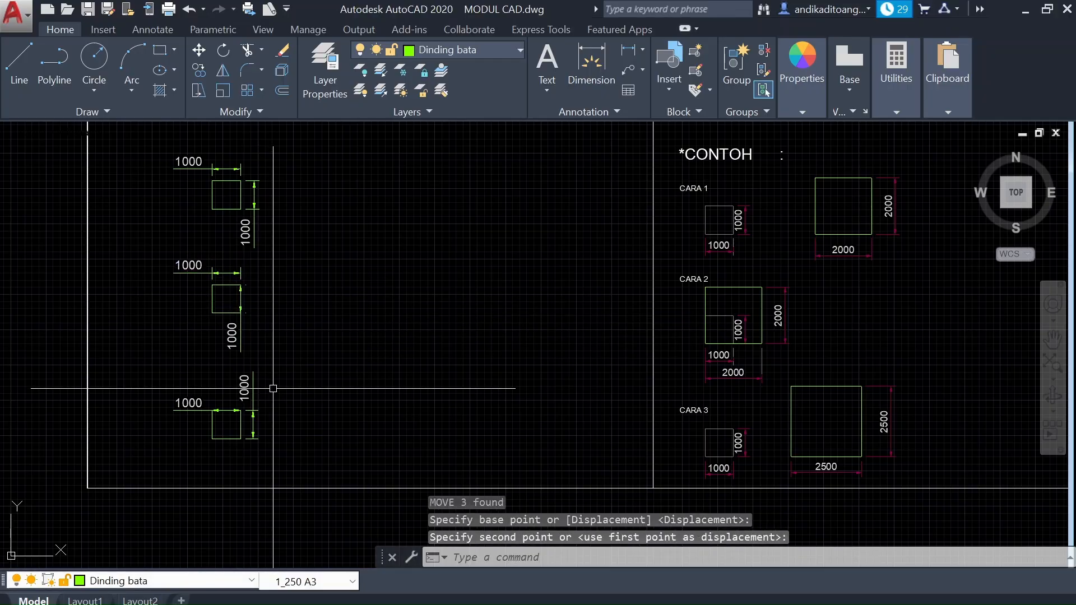
Step: Scale the top square and its dimensions by a factor of 2 from the square's lower-left corner
{"action": "scroll", "coordinate": [273, 388], "scroll_direction": "down", "scroll_amount": 2}
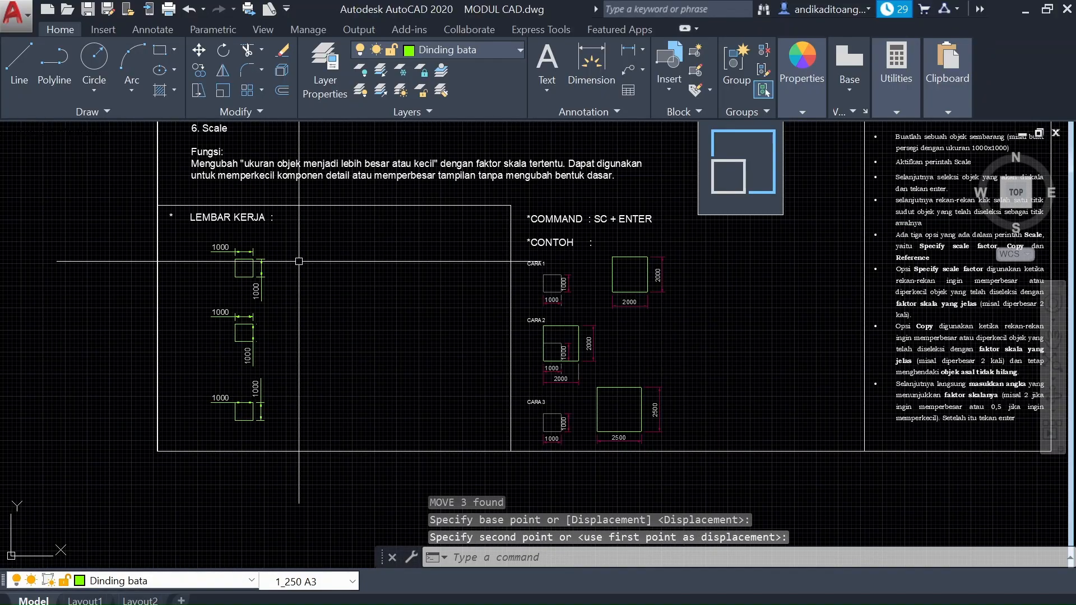
{"action": "scroll", "coordinate": [302, 211], "scroll_direction": "up", "scroll_amount": 2}
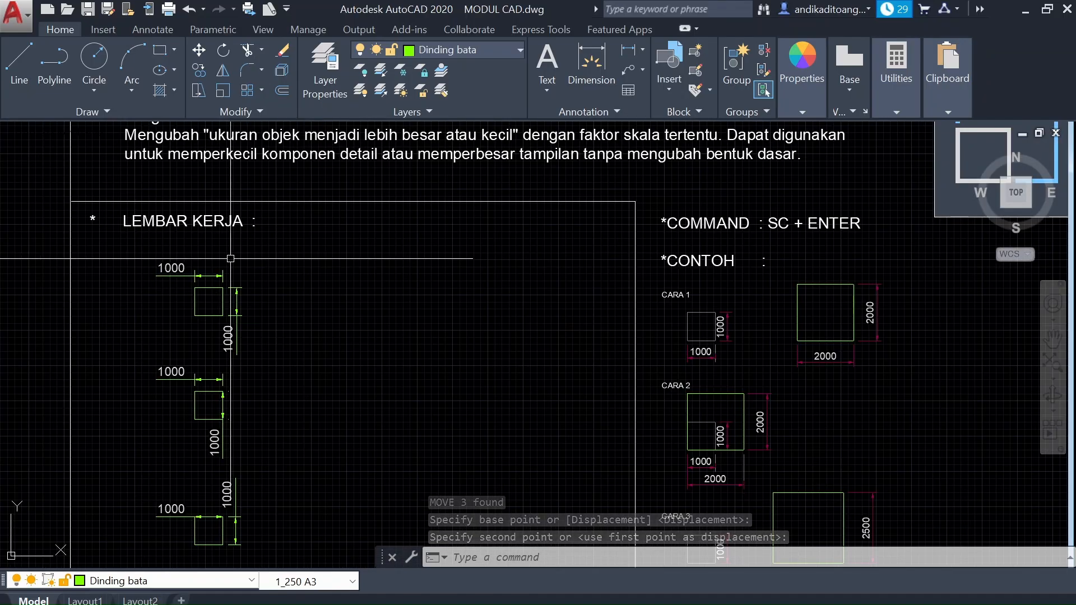
{"action": "scroll", "coordinate": [230, 259], "scroll_direction": "down", "scroll_amount": 2}
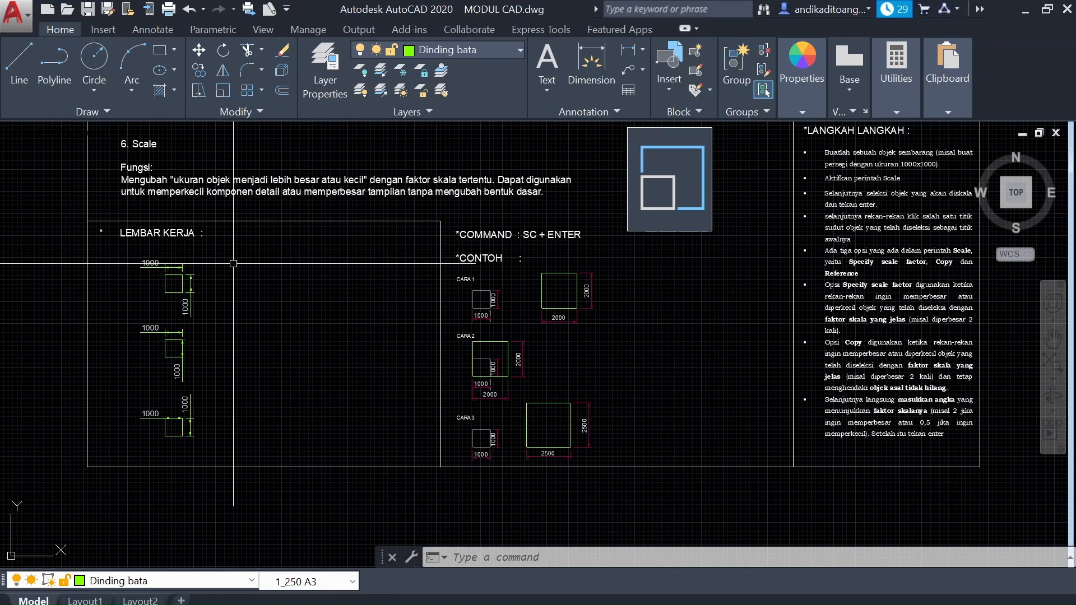
{"action": "left_click", "coordinate": [249, 243]}
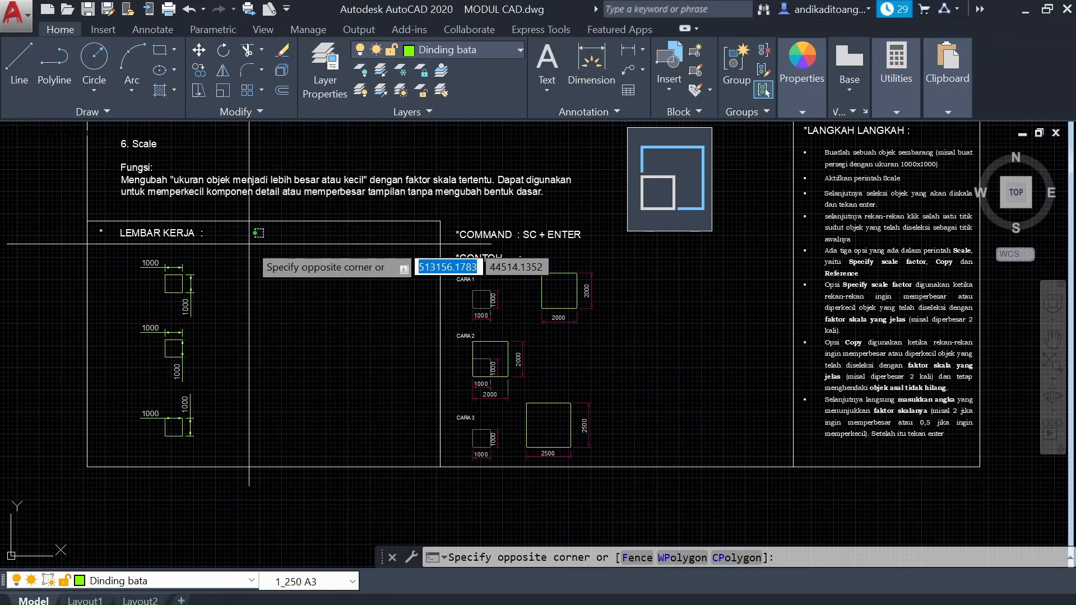
{"action": "left_click", "coordinate": [142, 301]}
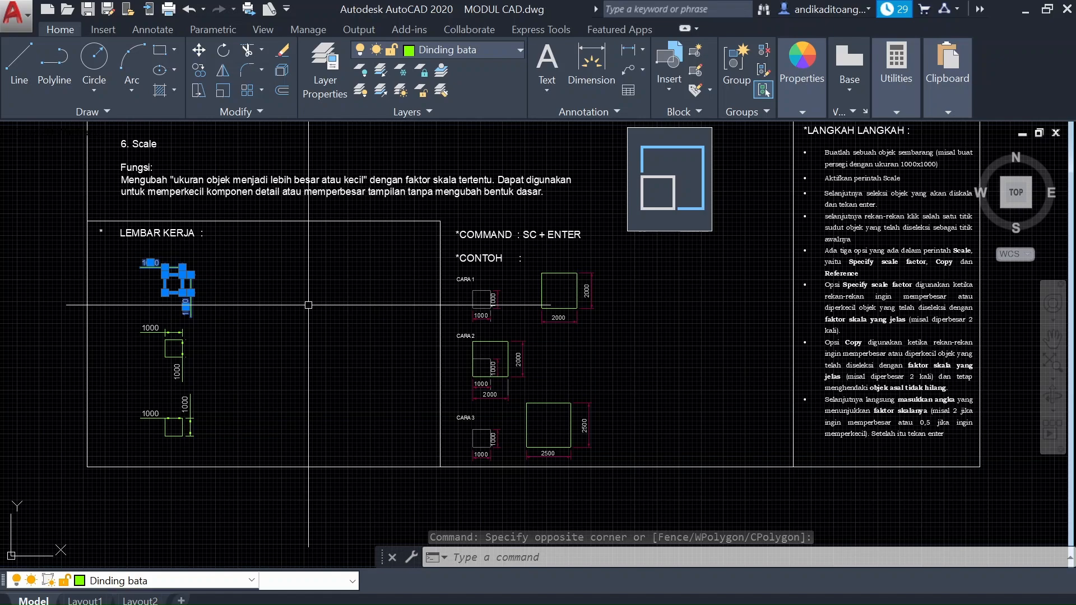
{"action": "type", "text": "SC"}
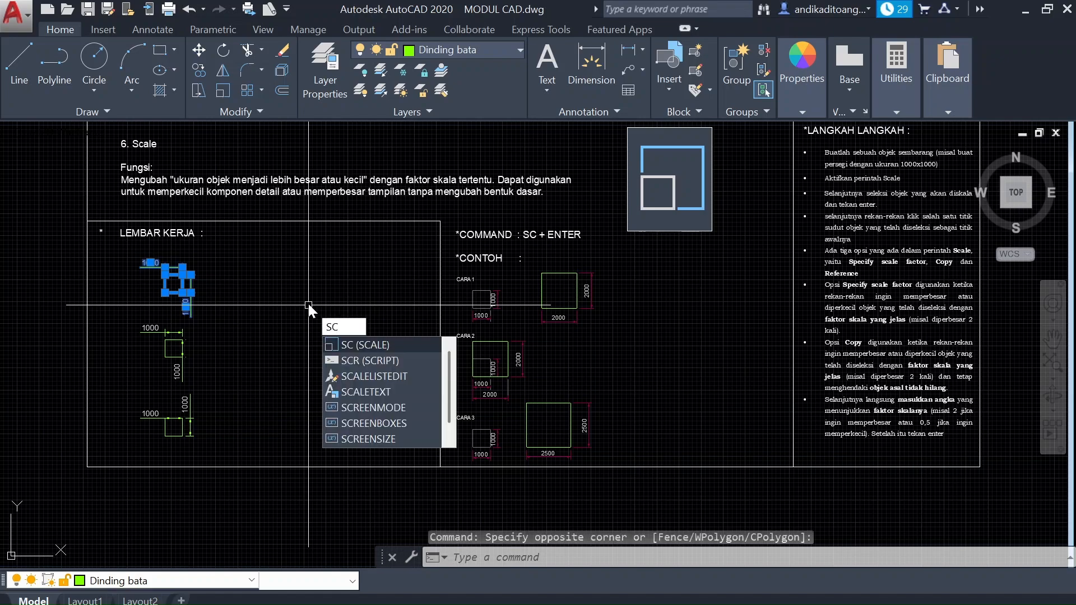
{"action": "key", "text": "Return"}
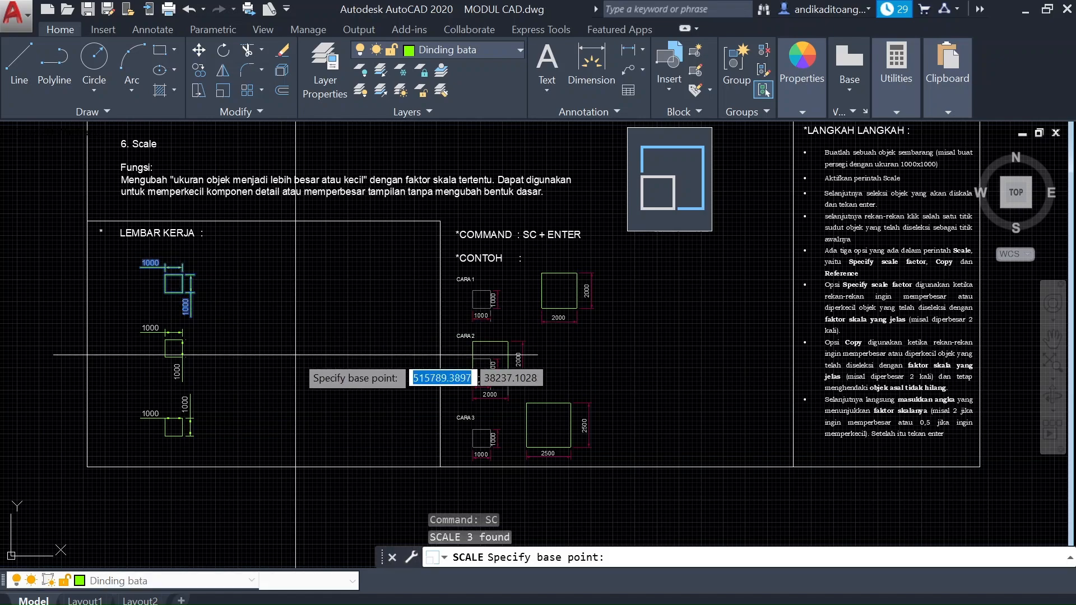
{"action": "left_click", "coordinate": [165, 293]}
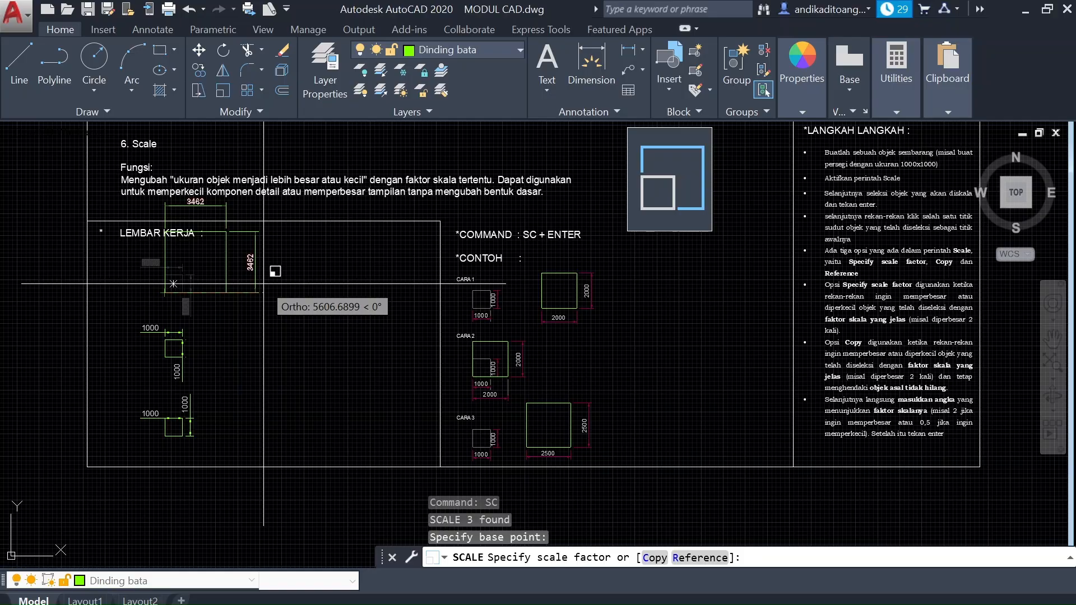
{"action": "type", "text": "2"}
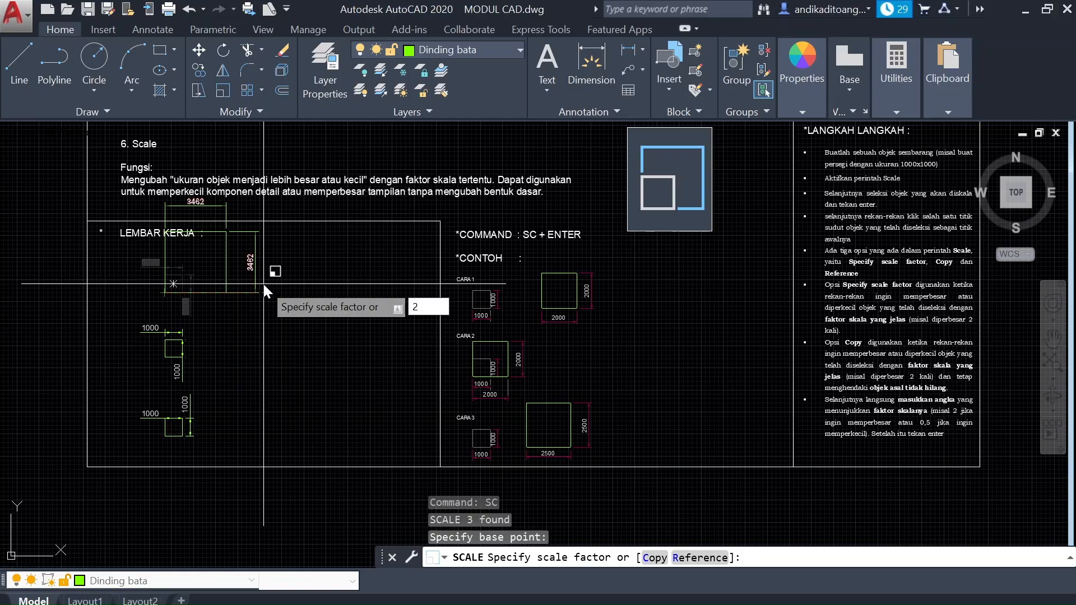
{"action": "key", "text": "Return"}
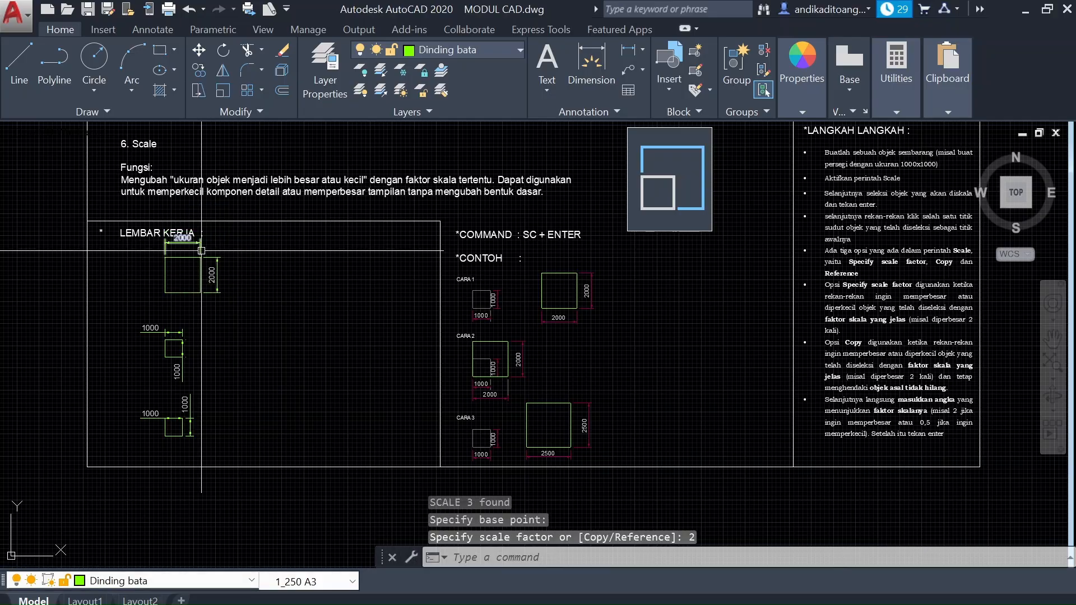
Step: Move the enlarged top square and its dimensions about 3770 units horizontally to the right within the worksheet area
{"action": "scroll", "coordinate": [201, 251], "scroll_direction": "up", "scroll_amount": 2}
{"action": "left_click", "coordinate": [160, 234]}
{"action": "left_click", "coordinate": [218, 297]}
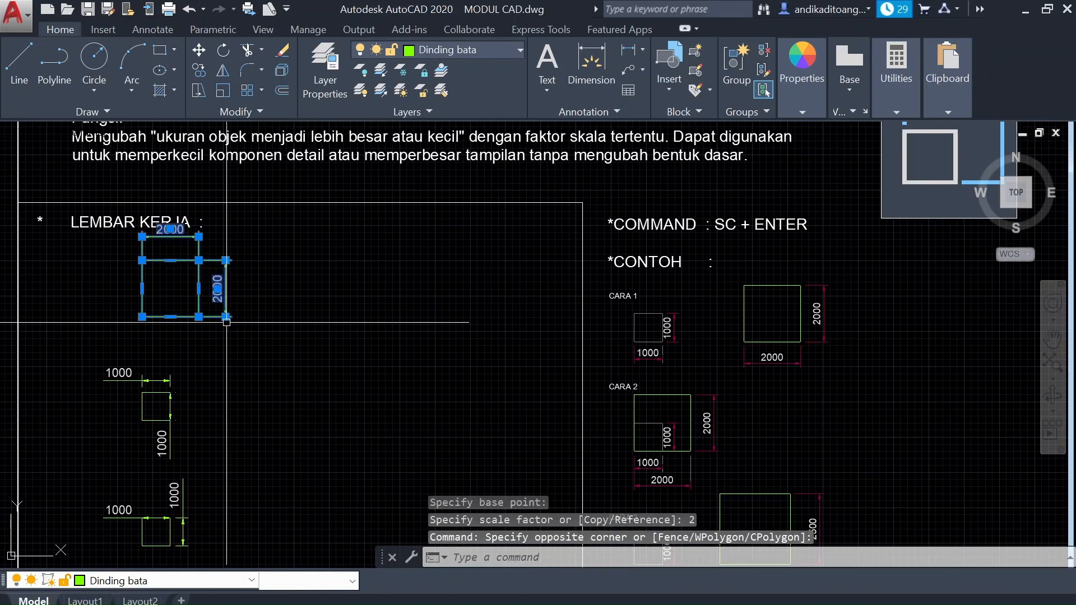
{"action": "type", "text": "m"}
{"action": "key", "text": "Return"}
{"action": "left_click", "coordinate": [286, 296]}
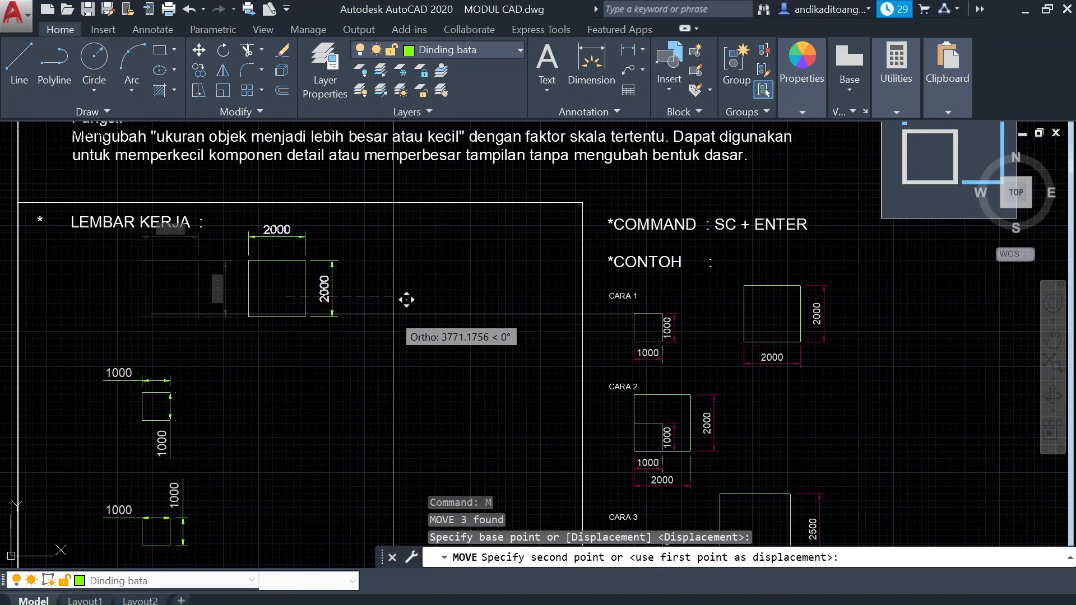
{"action": "left_click", "coordinate": [407, 300]}
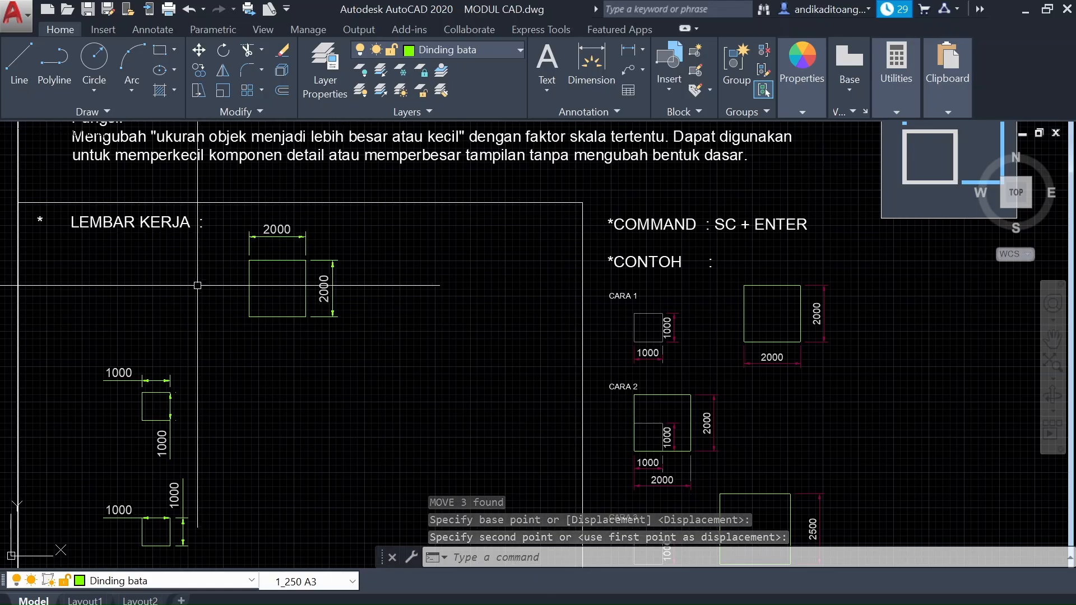
Step: Scale a copy of the middle square and its dimensions by a factor of 2 from its lower-left corner, keeping the original
{"action": "scroll", "coordinate": [197, 285], "scroll_direction": "down", "scroll_amount": 5}
{"action": "scroll", "coordinate": [207, 323], "scroll_direction": "up", "scroll_amount": 2}
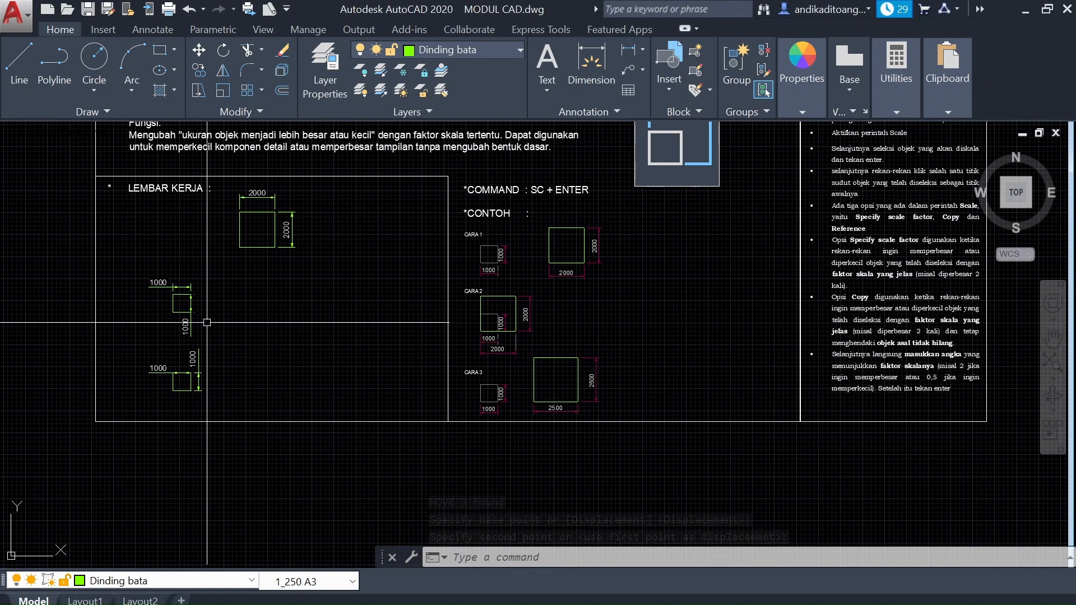
{"action": "scroll", "coordinate": [290, 201], "scroll_direction": "up", "scroll_amount": 3}
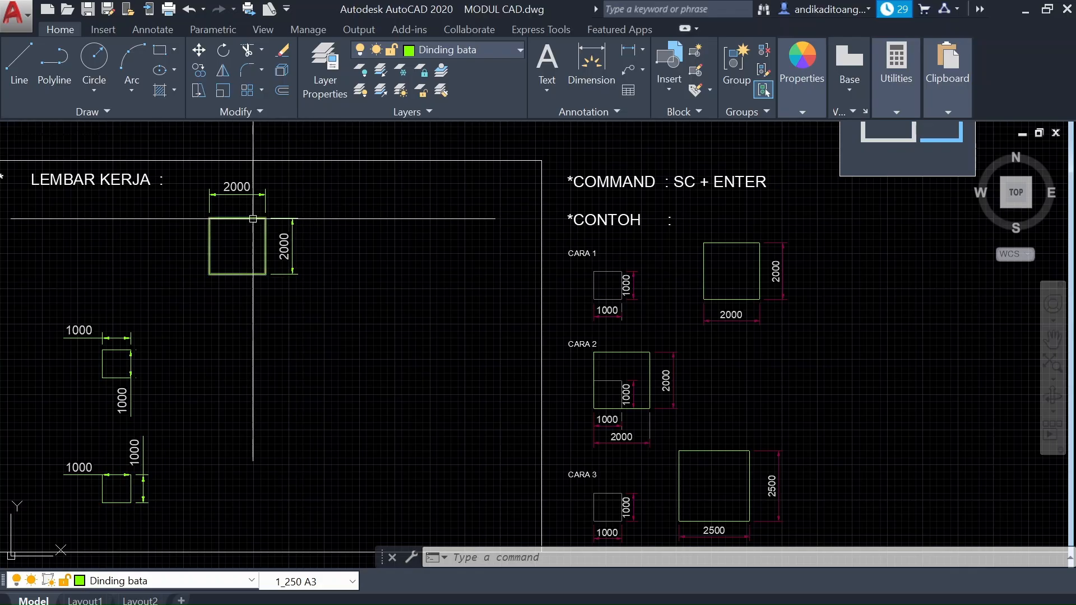
{"action": "scroll", "coordinate": [253, 218], "scroll_direction": "down", "scroll_amount": 2}
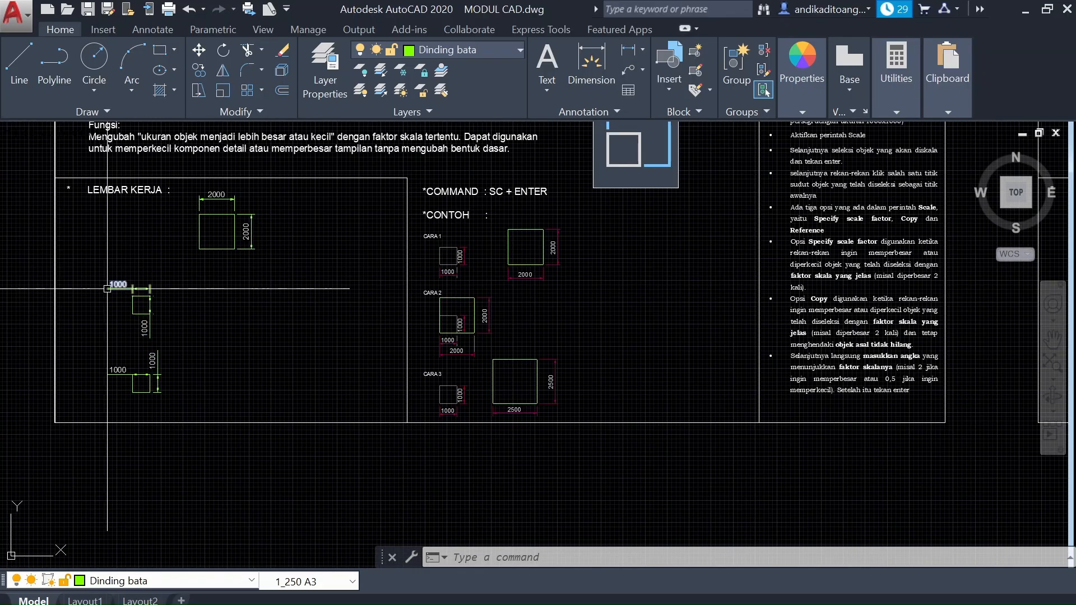
{"action": "left_click", "coordinate": [172, 274]}
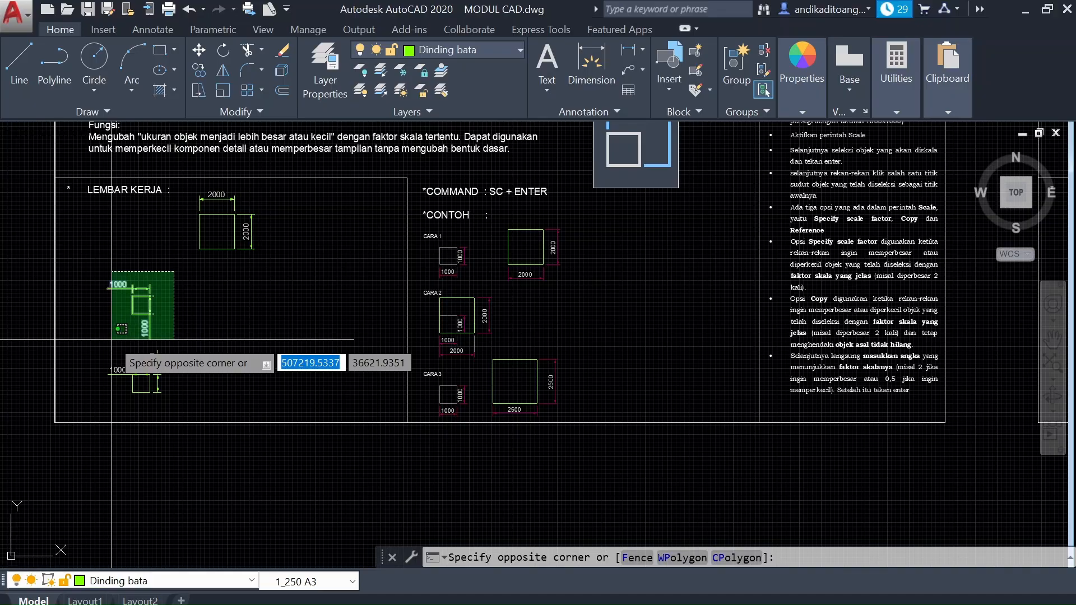
{"action": "left_click", "coordinate": [111, 340]}
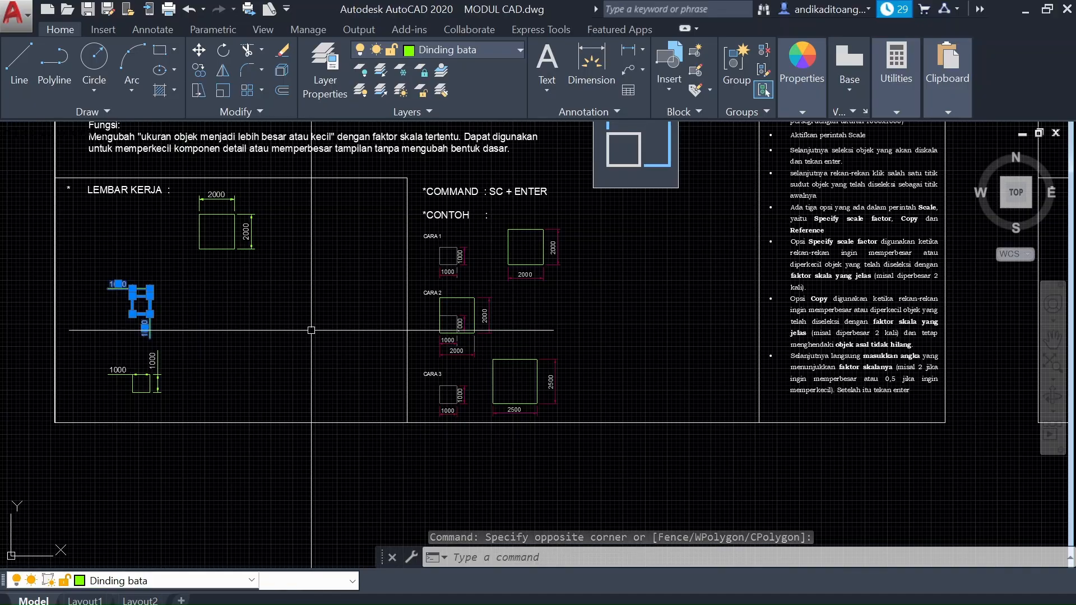
{"action": "type", "text": "SC"}
{"action": "key", "text": "Return"}
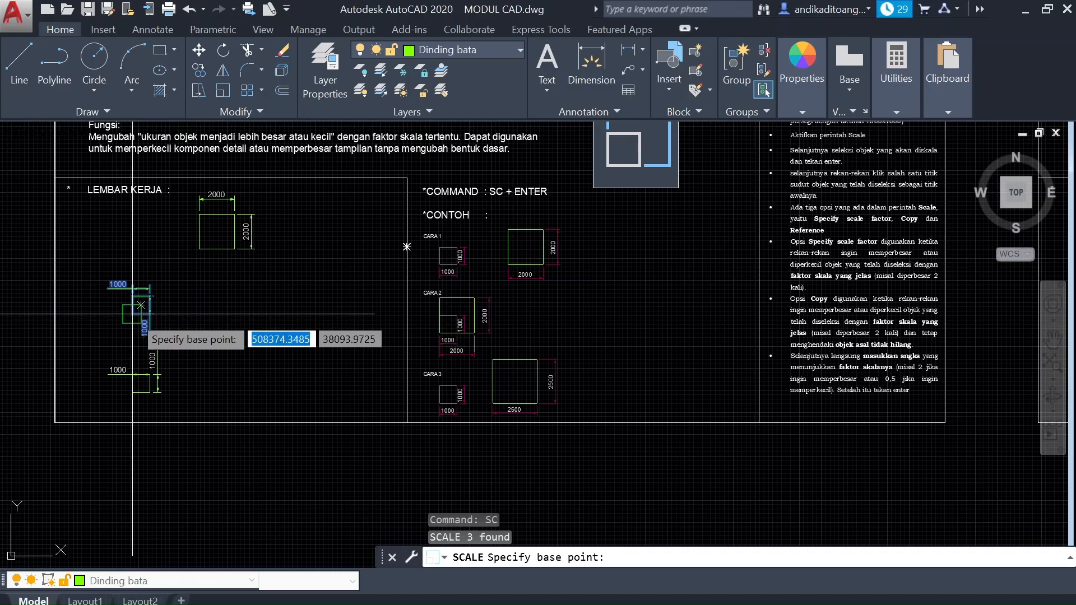
{"action": "left_click", "coordinate": [133, 314]}
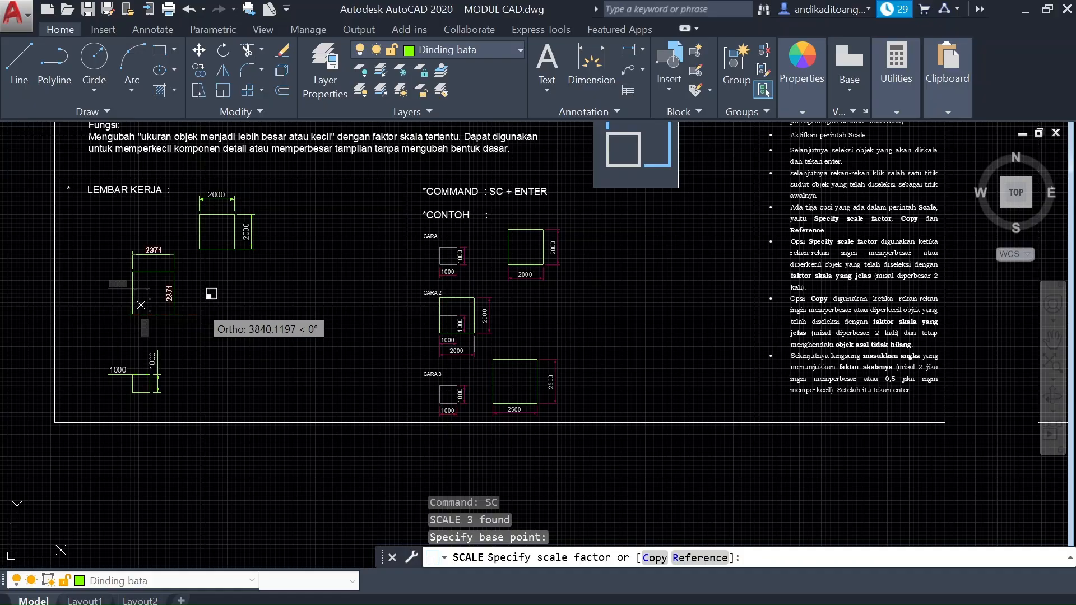
{"action": "type", "text": "C"}
{"action": "key", "text": "Return"}
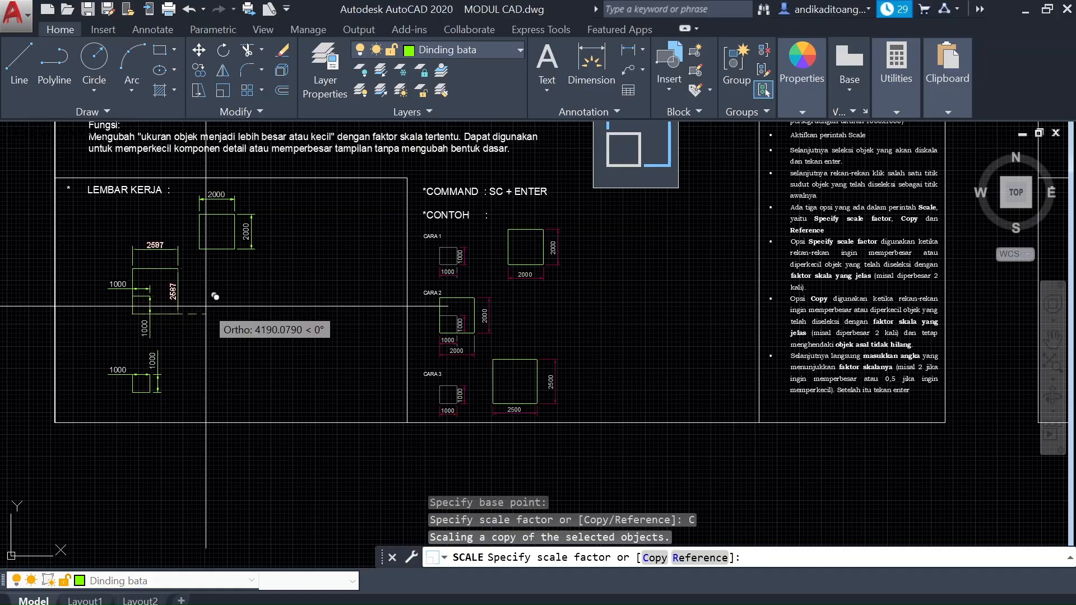
{"action": "scroll", "coordinate": [170, 297], "scroll_direction": "up", "scroll_amount": 5}
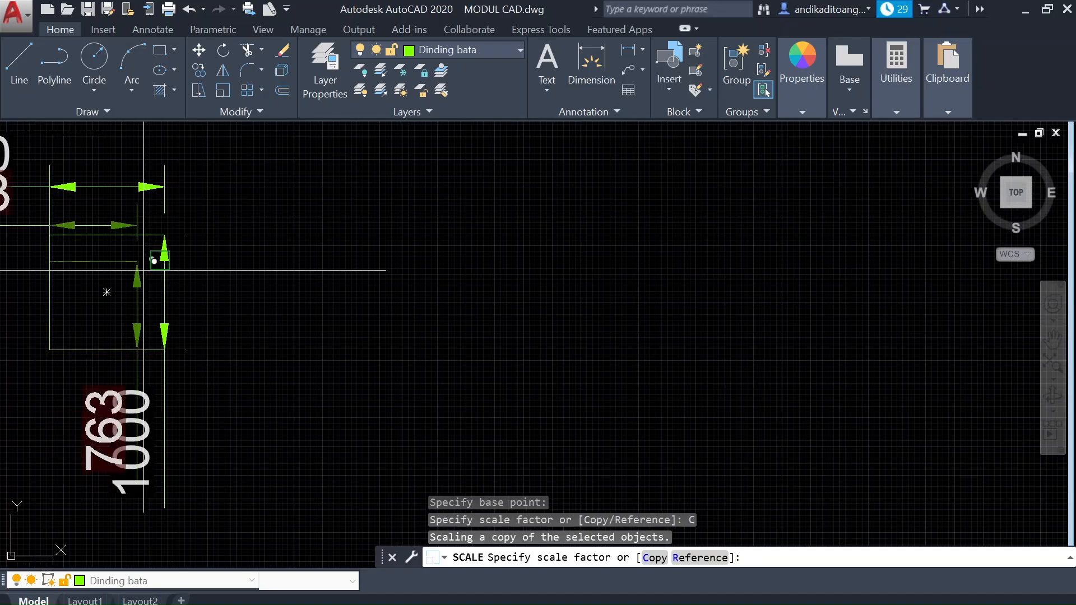
{"action": "scroll", "coordinate": [139, 357], "scroll_direction": "down", "scroll_amount": 2}
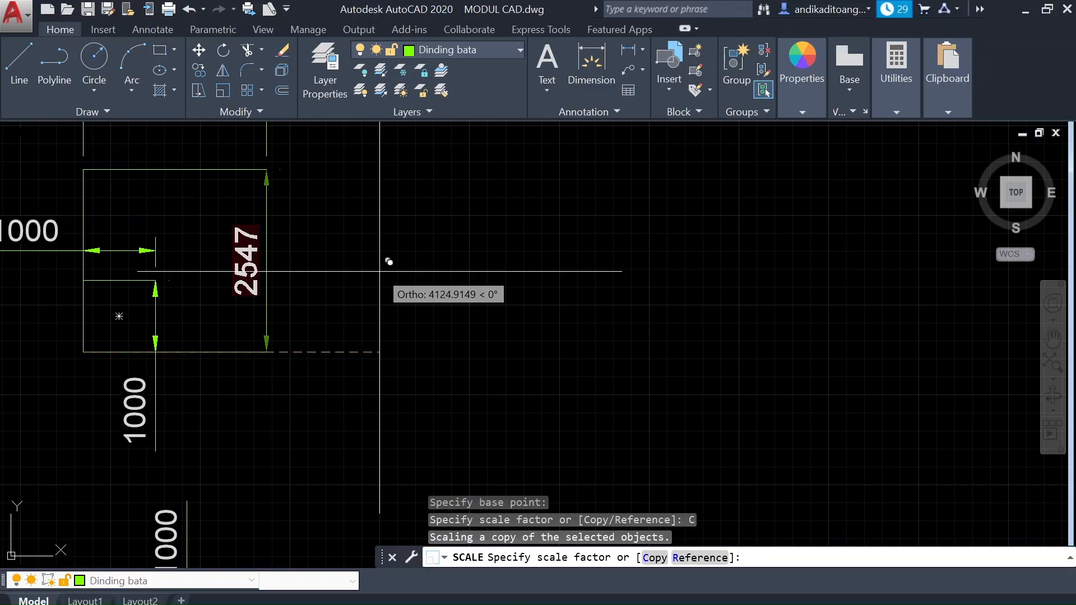
{"action": "type", "text": "2"}
{"action": "key", "text": "Return"}
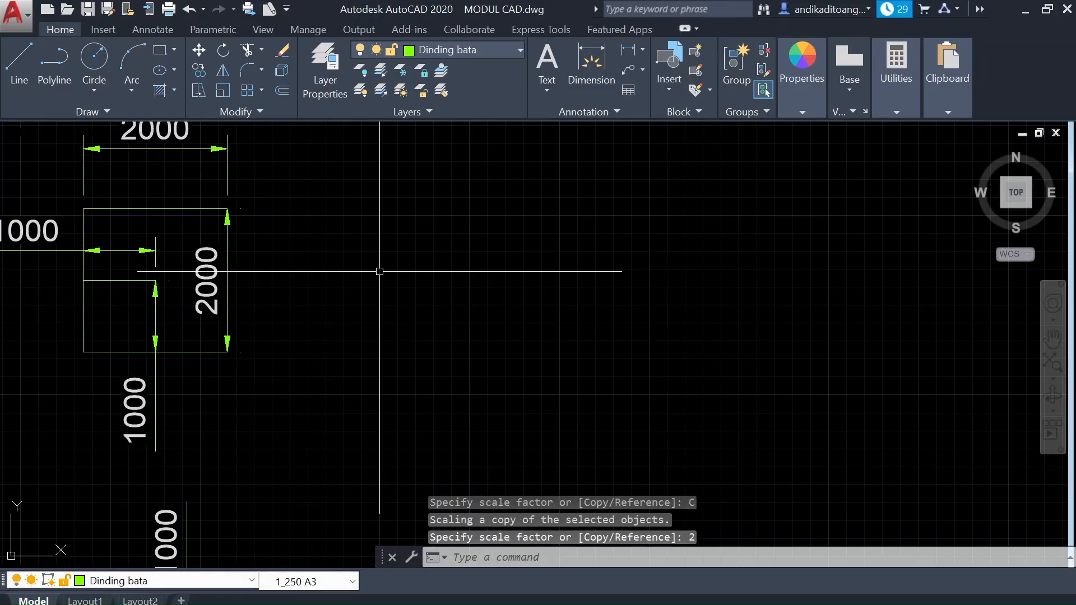
{"action": "scroll", "coordinate": [379, 369], "scroll_direction": "down", "scroll_amount": 2}
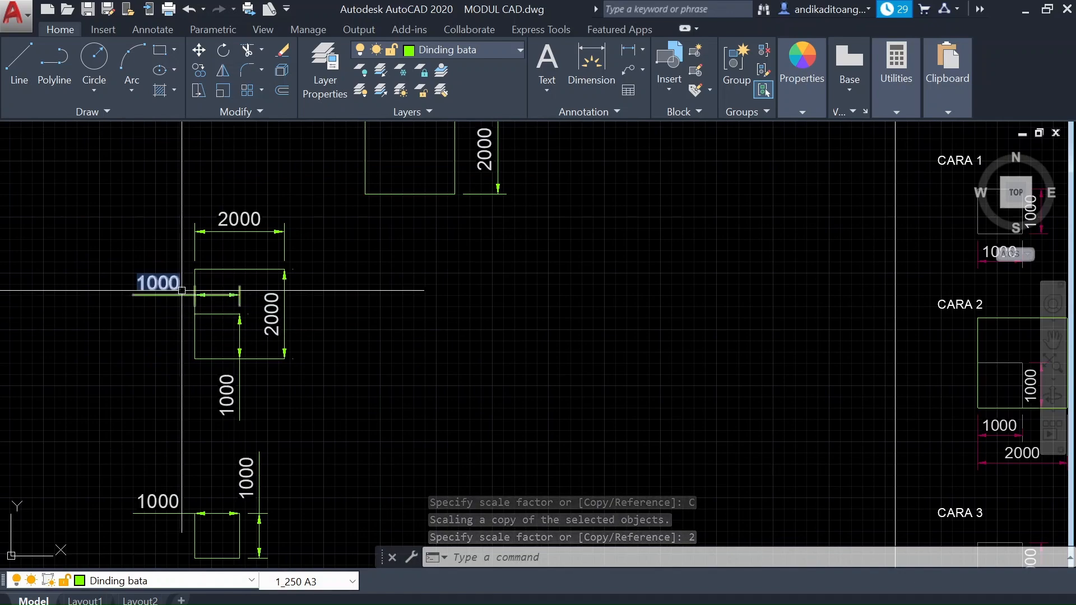
{"action": "scroll", "coordinate": [196, 364], "scroll_direction": "down", "scroll_amount": 2}
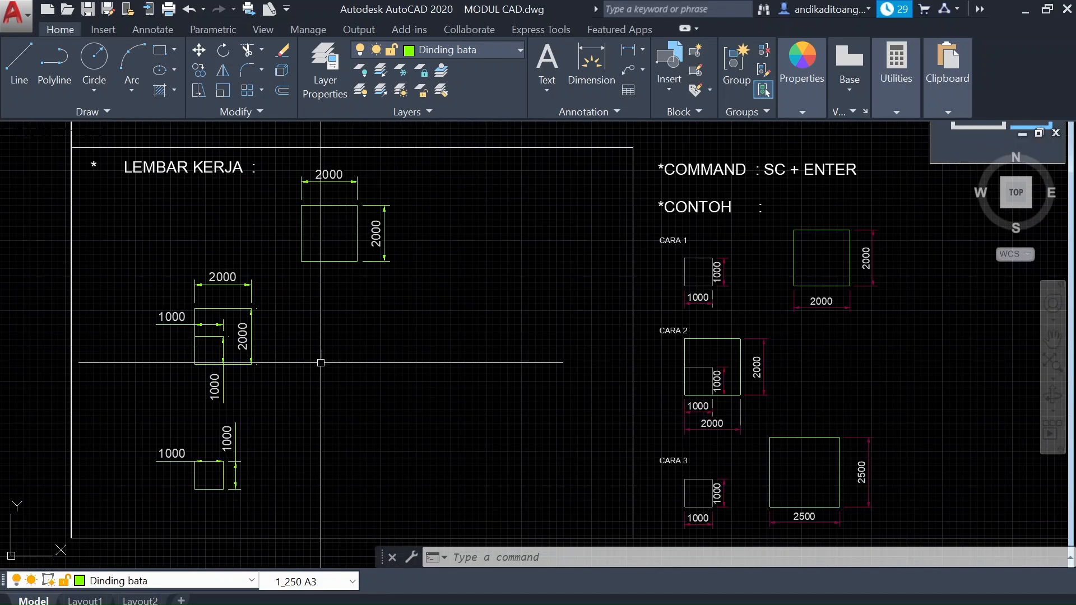
{"action": "scroll", "coordinate": [245, 321], "scroll_direction": "up", "scroll_amount": 2}
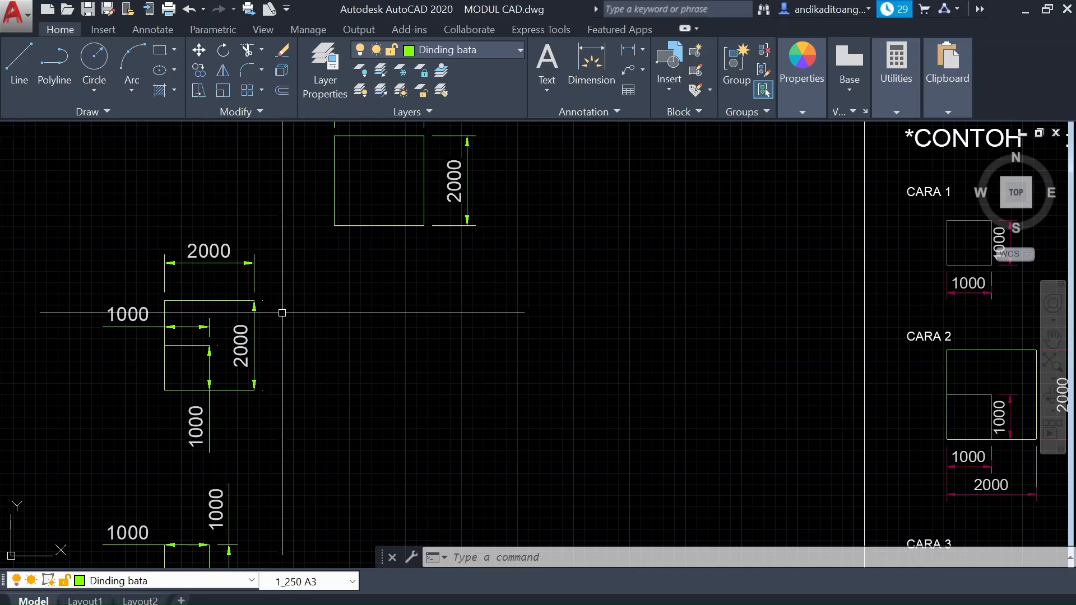
{"action": "scroll", "coordinate": [362, 280], "scroll_direction": "down", "scroll_amount": 2}
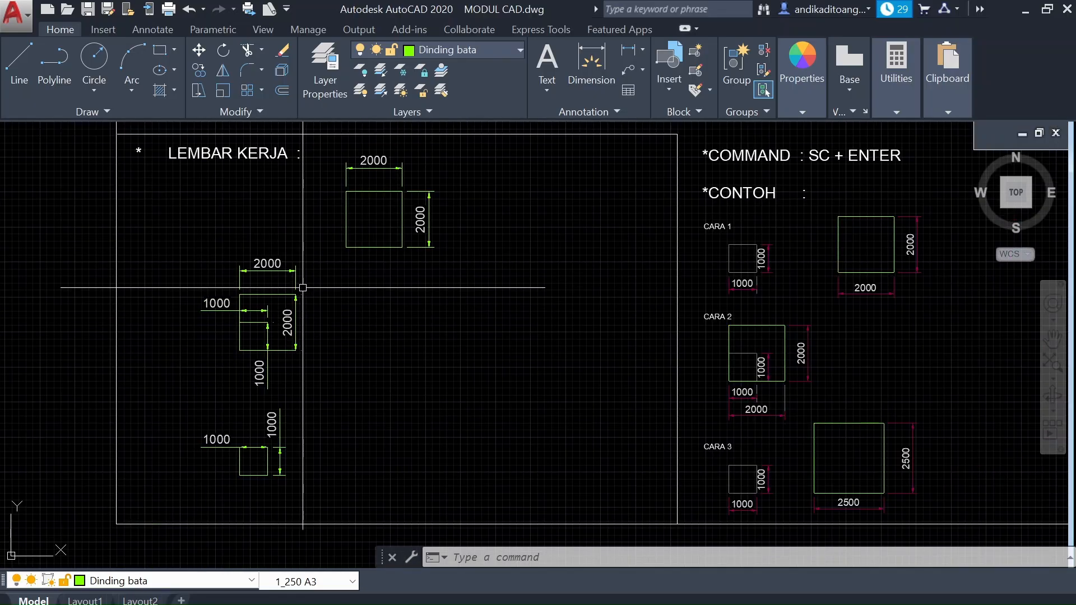
{"action": "scroll", "coordinate": [238, 249], "scroll_direction": "down", "scroll_amount": 3}
Step: Scale the bottom square and its dimensions by reference from the lower-left corner, using its lower edge as reference length and 1500 as new length
{"action": "scroll", "coordinate": [288, 397], "scroll_direction": "up", "scroll_amount": 6}
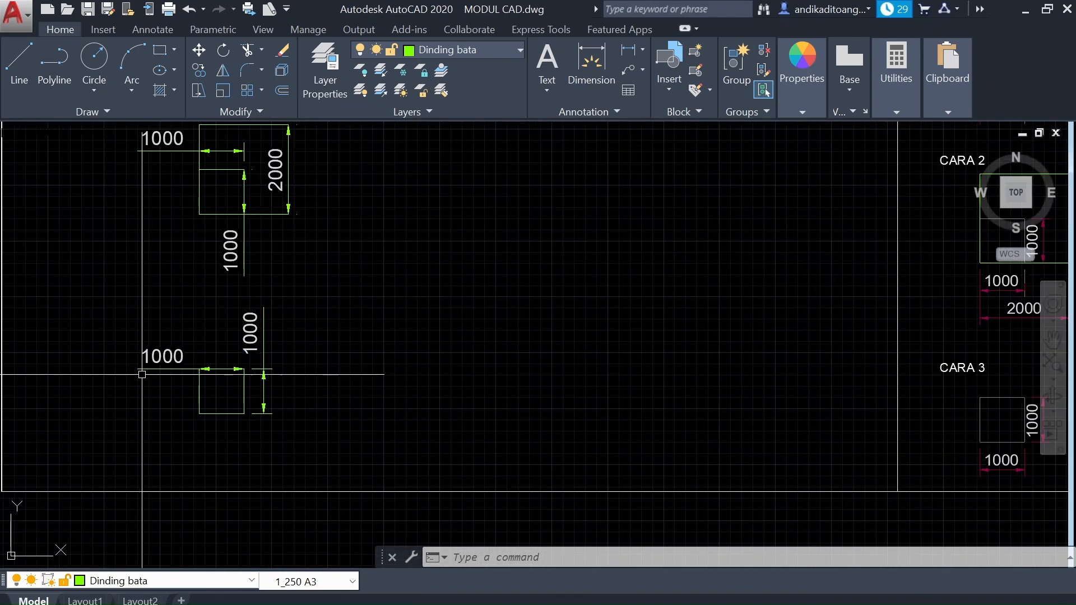
{"action": "scroll", "coordinate": [152, 376], "scroll_direction": "down", "scroll_amount": 2}
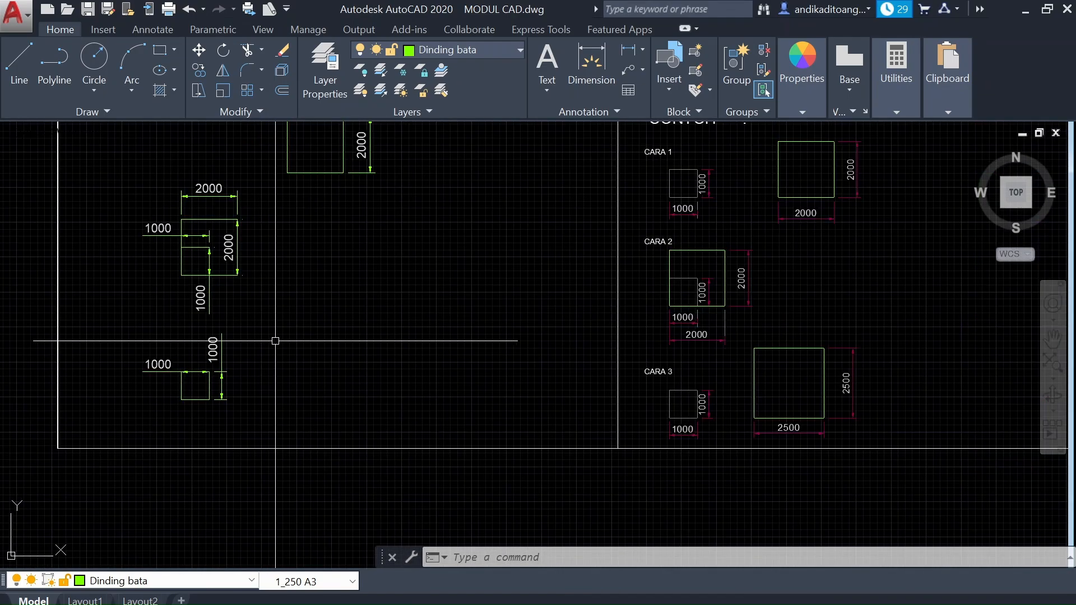
{"action": "left_click", "coordinate": [293, 328]}
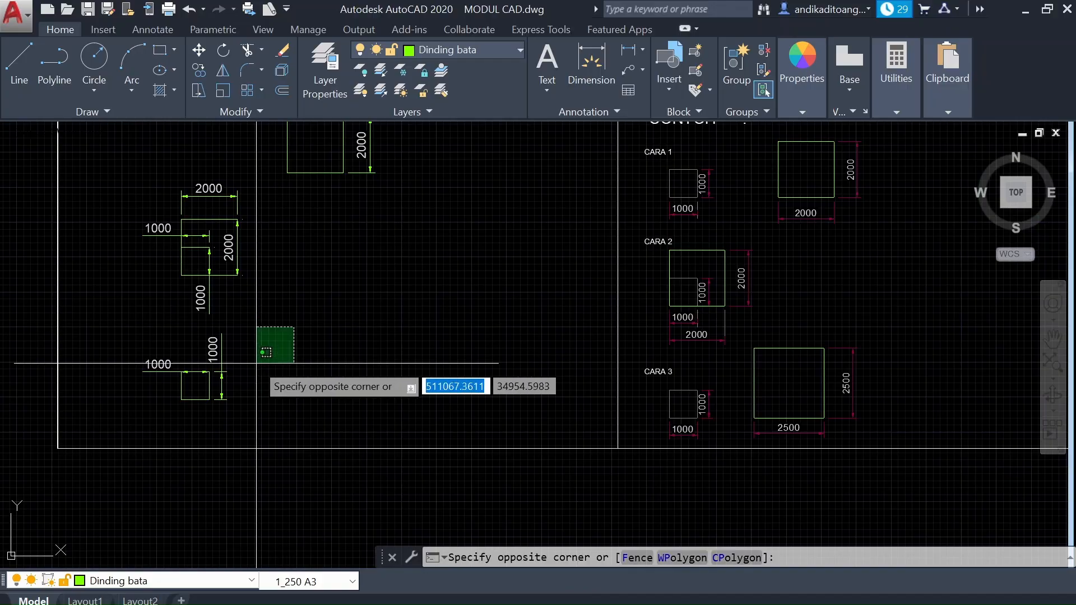
{"action": "left_click", "coordinate": [122, 412]}
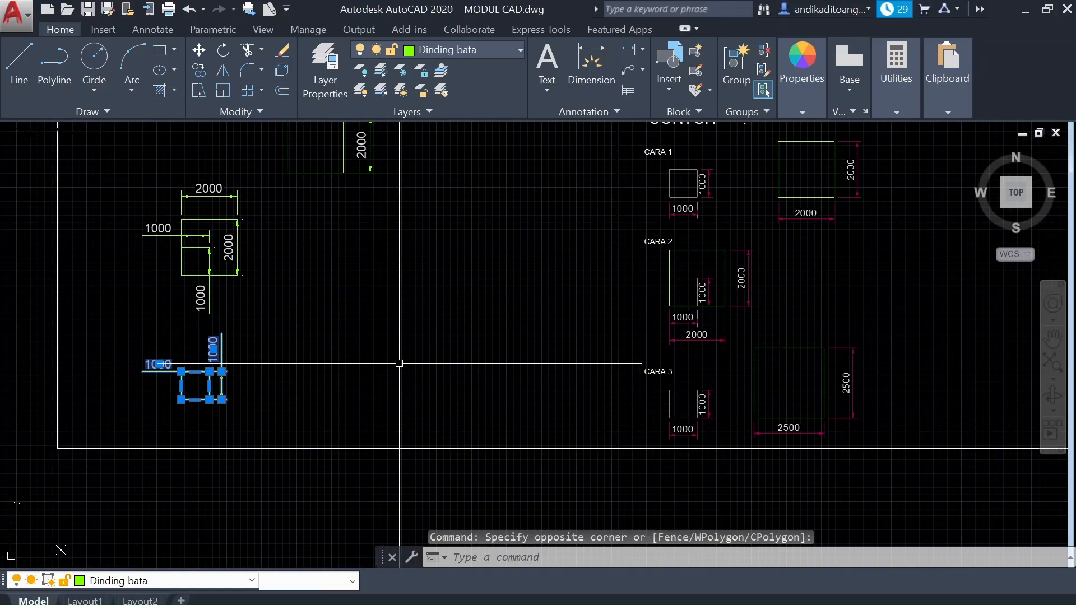
{"action": "type", "text": "SC"}
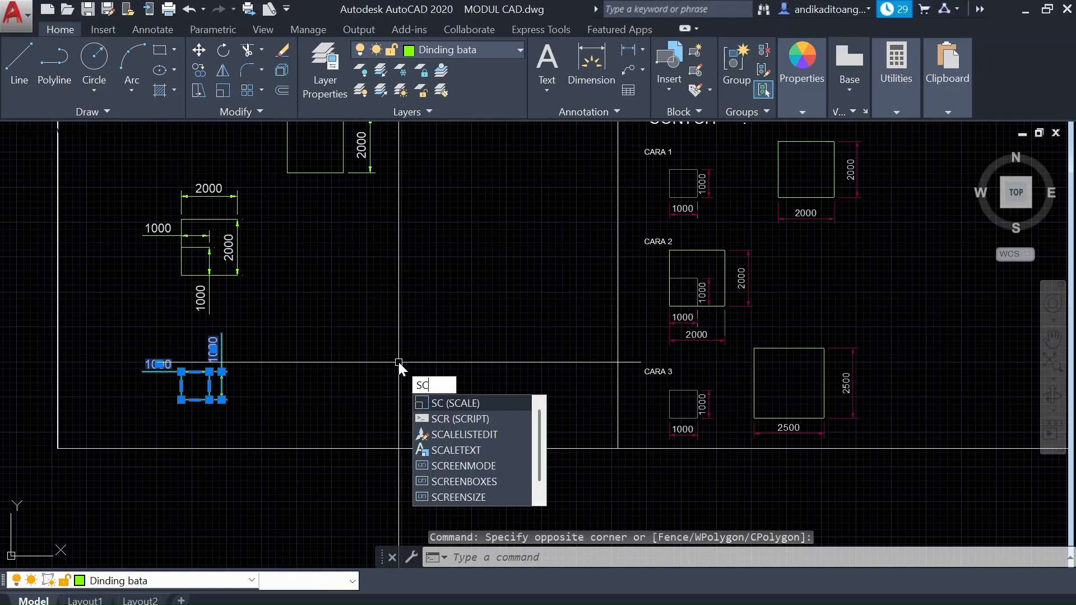
{"action": "key", "text": "Return"}
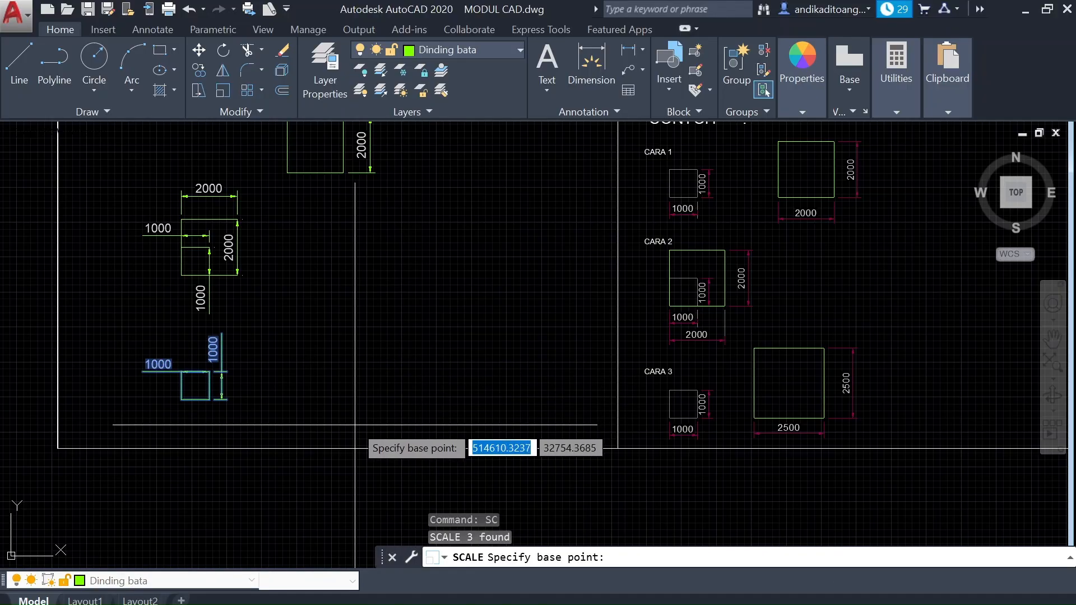
{"action": "left_click", "coordinate": [194, 386]}
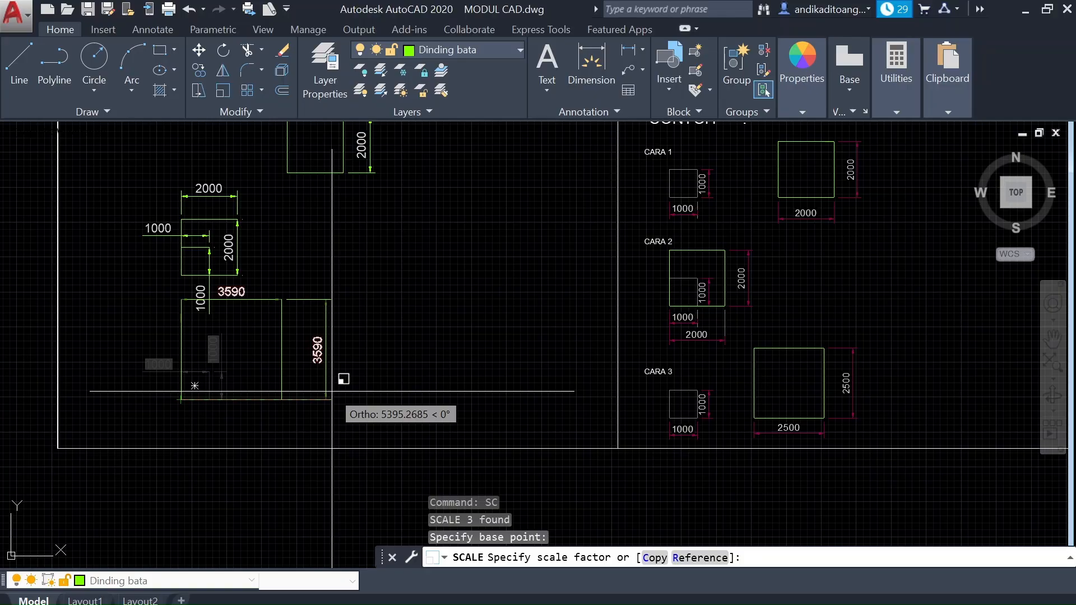
{"action": "type", "text": "R"}
{"action": "key", "text": "Return"}
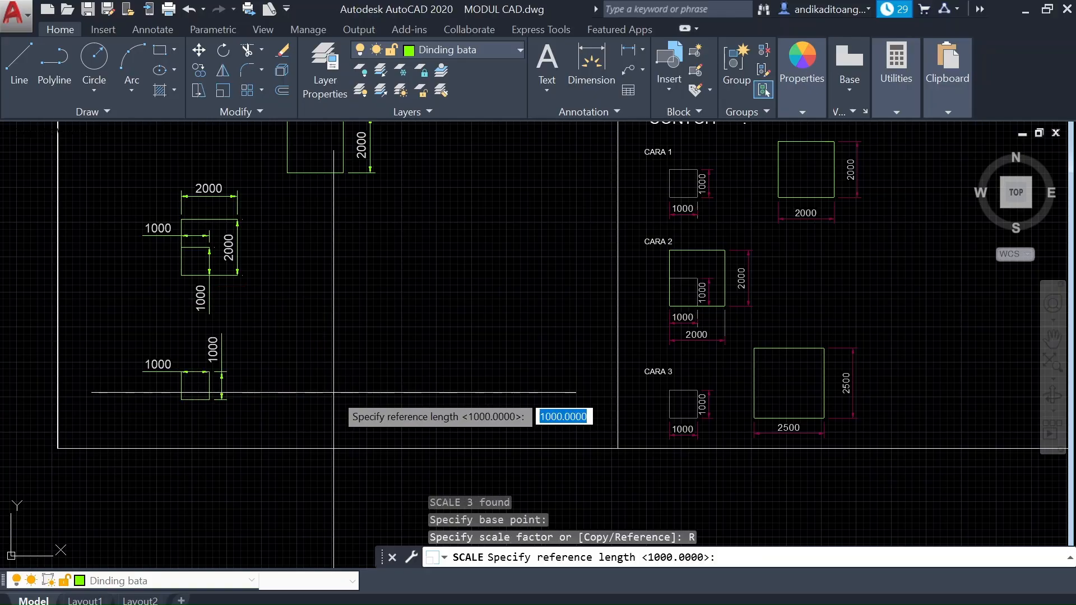
{"action": "scroll", "coordinate": [220, 393], "scroll_direction": "up", "scroll_amount": 2}
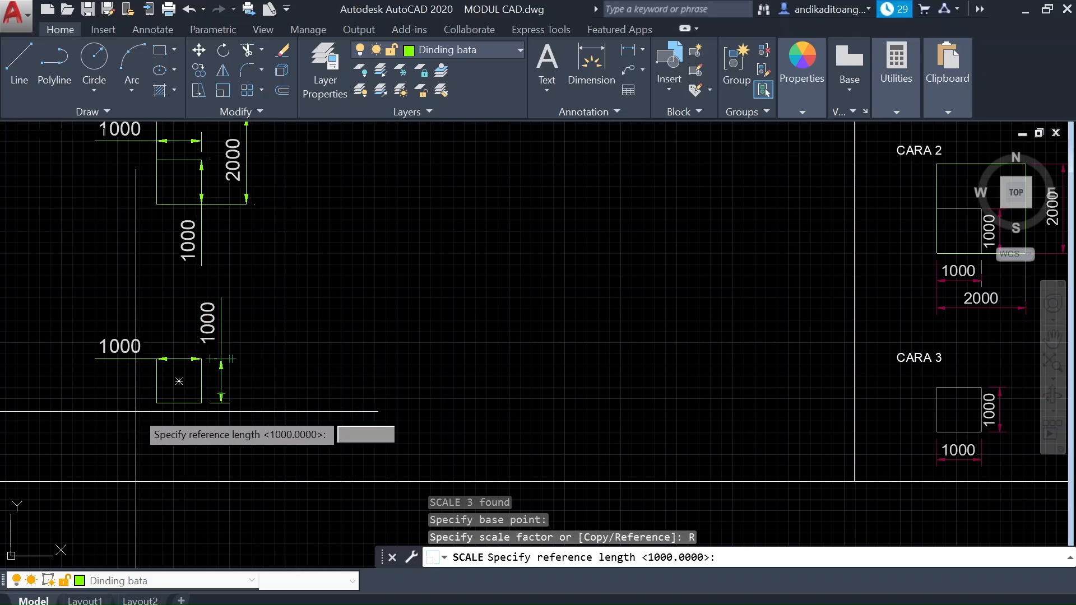
{"action": "left_click", "coordinate": [157, 402]}
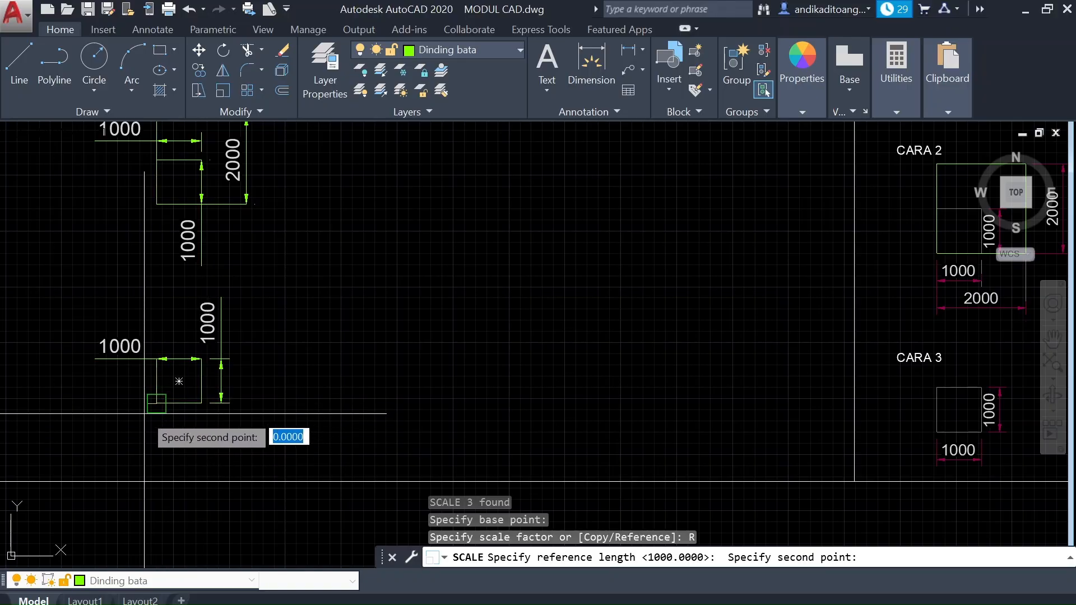
{"action": "left_click", "coordinate": [201, 403]}
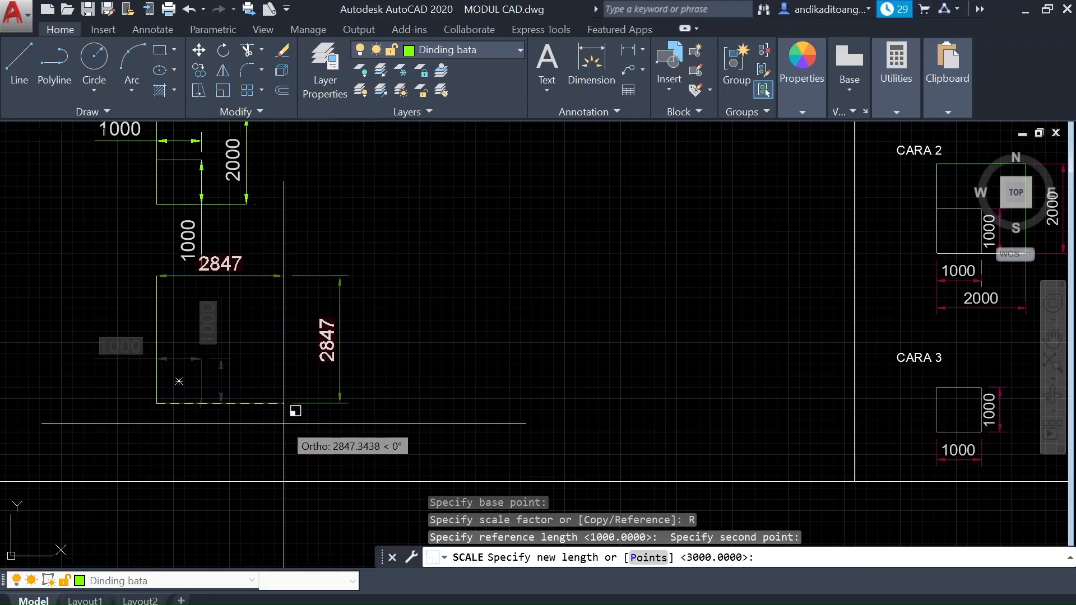
{"action": "type", "text": "15"}
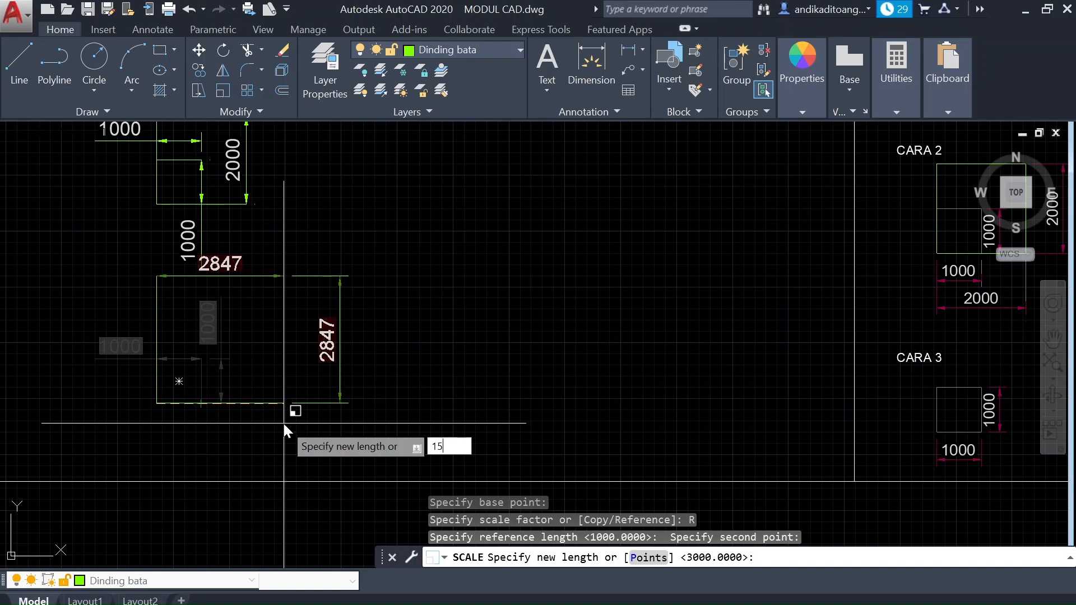
{"action": "type", "text": "00"}
{"action": "key", "text": "Return"}
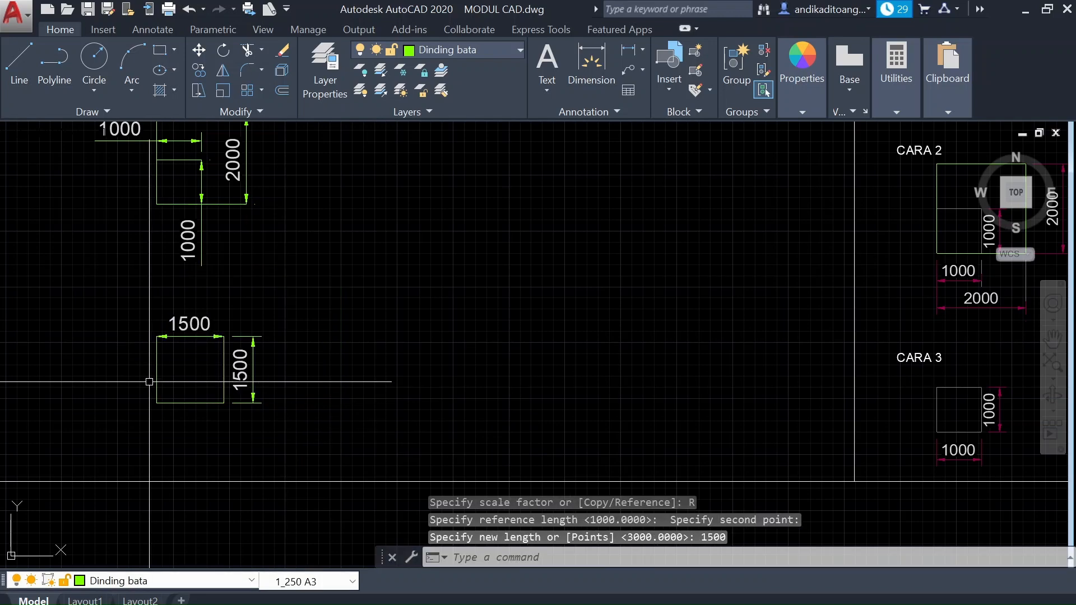
{"action": "scroll", "coordinate": [227, 341], "scroll_direction": "down", "scroll_amount": 3}
{"action": "scroll", "coordinate": [238, 386], "scroll_direction": "up", "scroll_amount": 3}
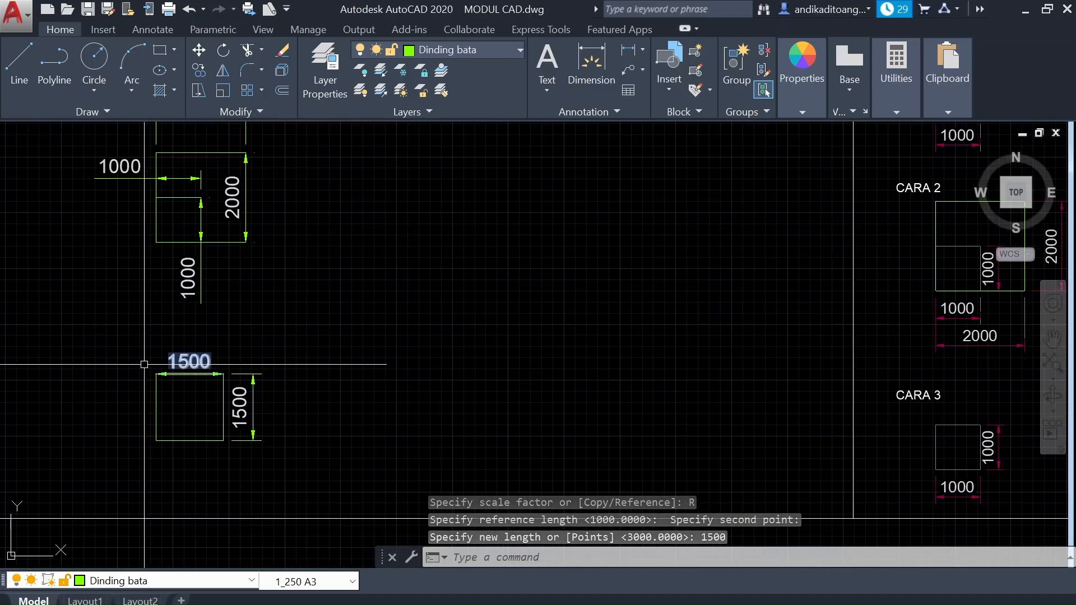
{"action": "scroll", "coordinate": [219, 440], "scroll_direction": "down", "scroll_amount": 2}
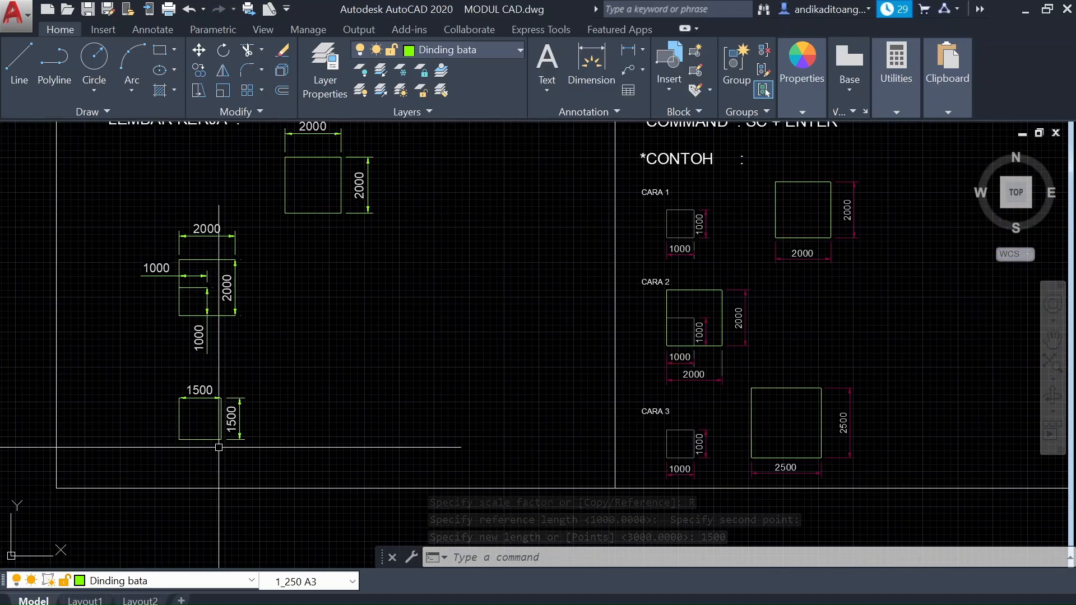
{"action": "scroll", "coordinate": [221, 421], "scroll_direction": "down", "scroll_amount": 2}
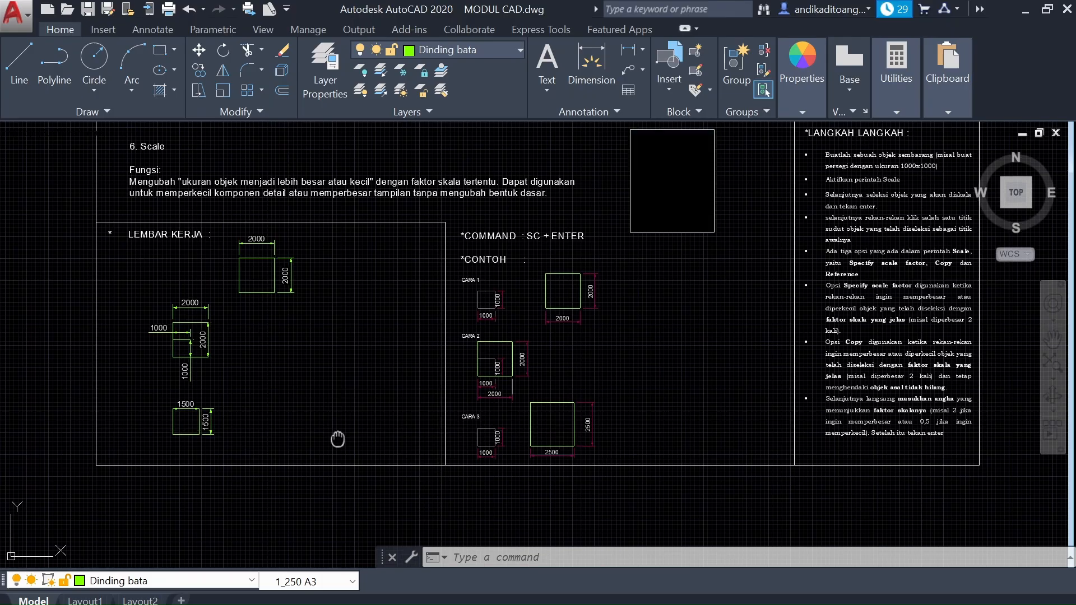
{"action": "mouse_move", "coordinate": [344, 440]}
{"action": "middle_mouse_down"}
{"action": "mouse_move", "coordinate": [308, 480]}
{"action": "mouse_move", "coordinate": [387, 464]}
{"action": "middle_mouse_up"}
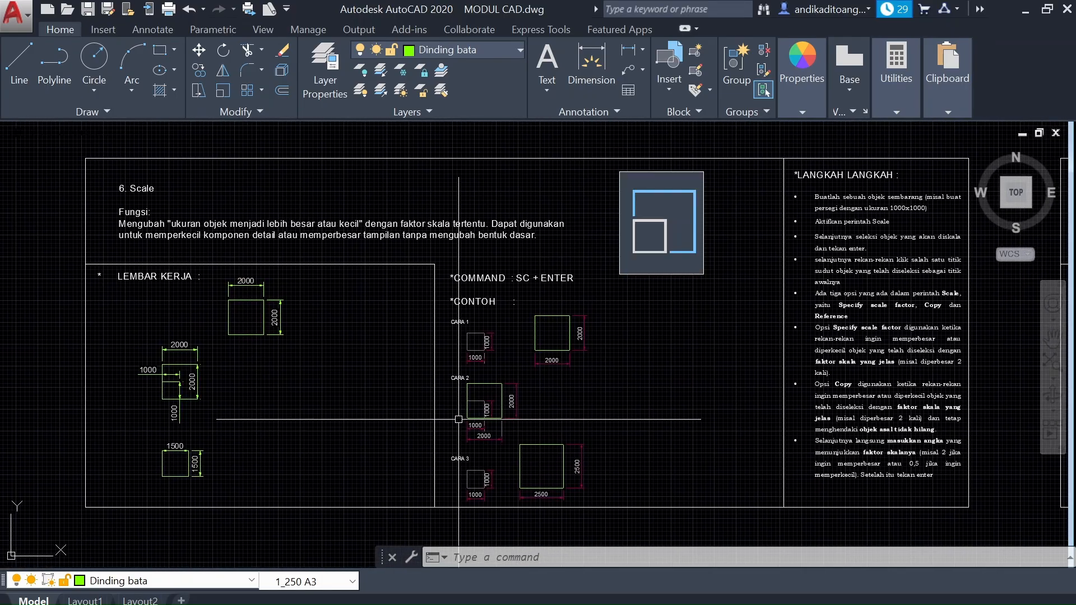
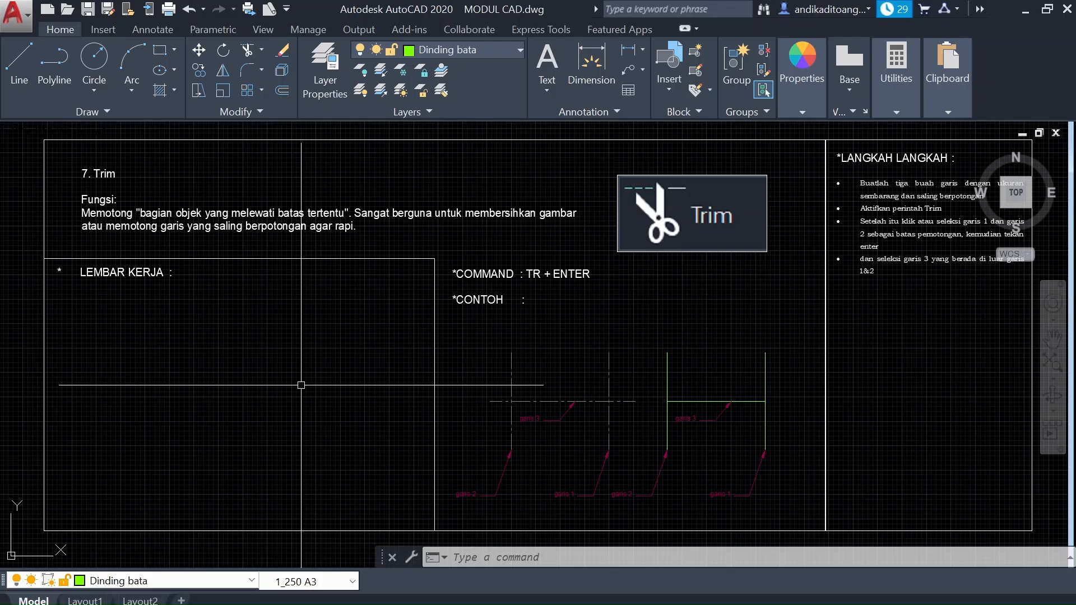
Step: Draw a vertical line near the left border of the Trim exercise's worksheet area (LEMBAR KERJA)
{"action": "type", "text": "l"}
{"action": "key", "text": "Return"}
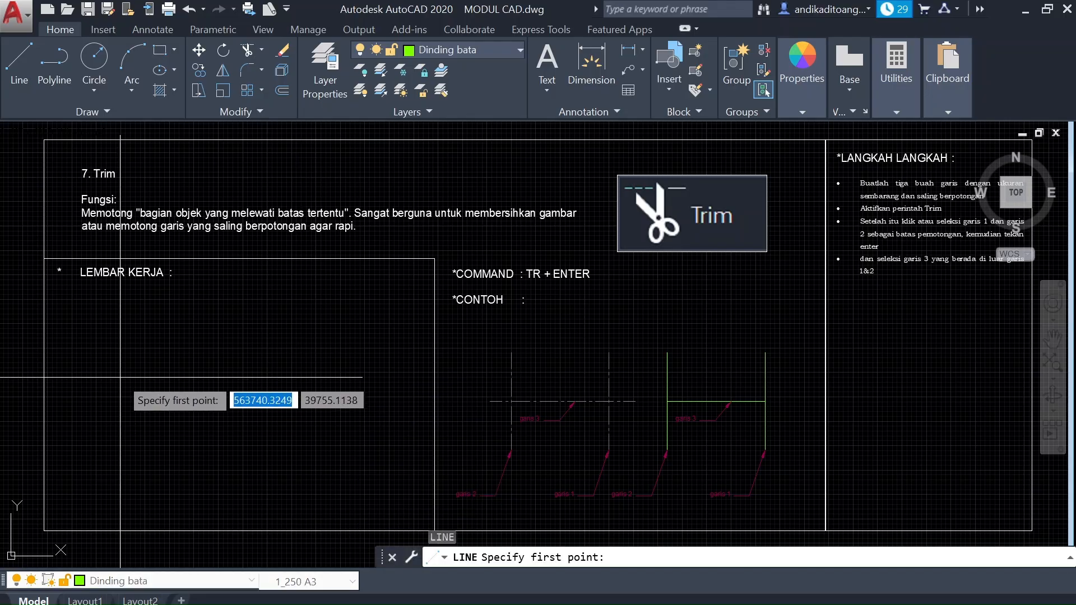
{"action": "left_click", "coordinate": [96, 342]}
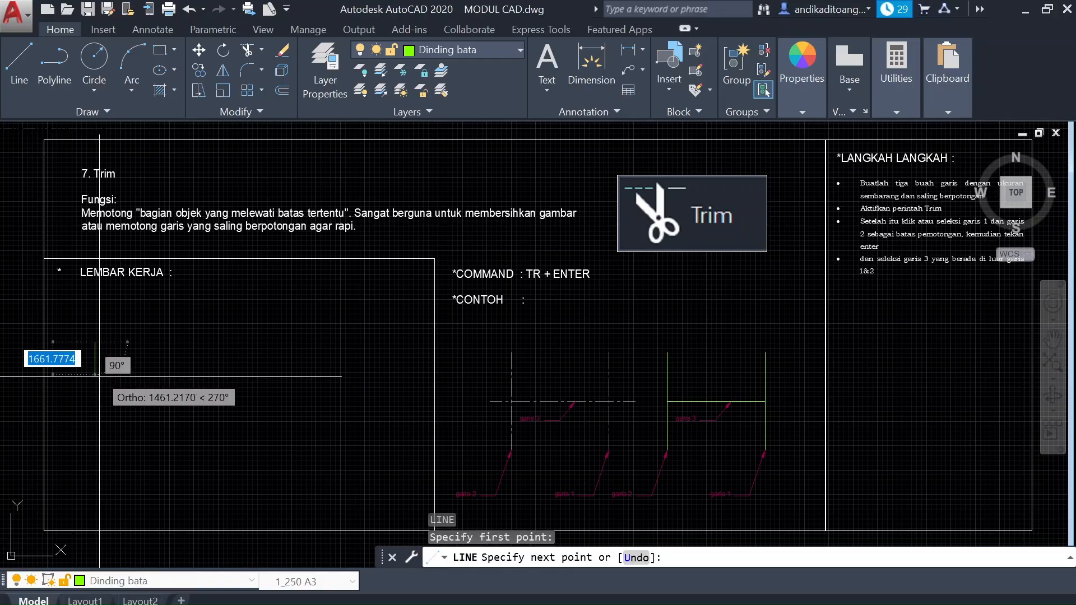
{"action": "left_click", "coordinate": [107, 448]}
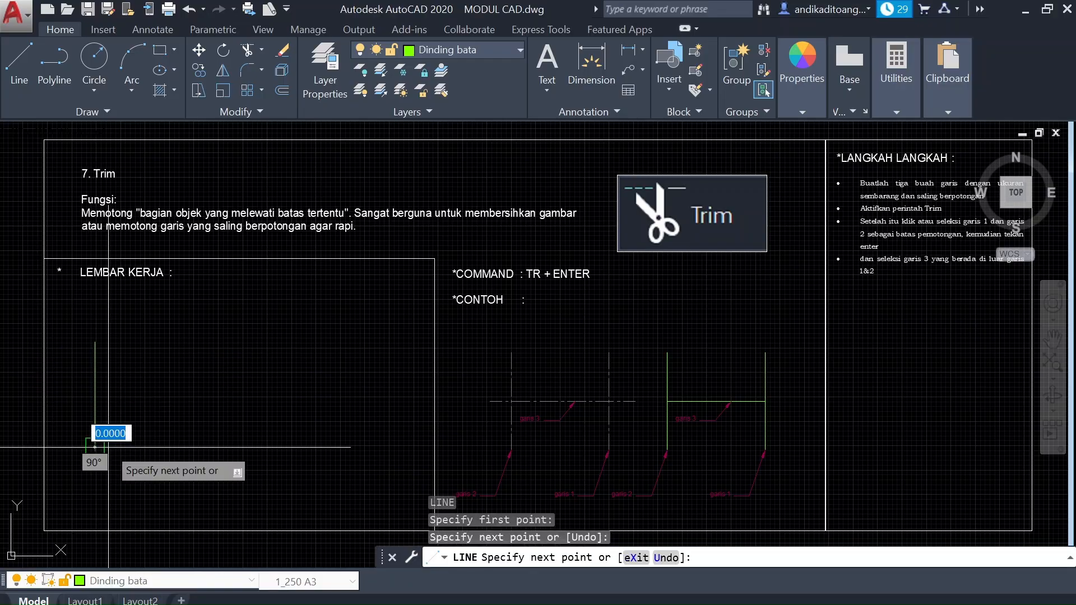
{"action": "key", "text": "Escape"}
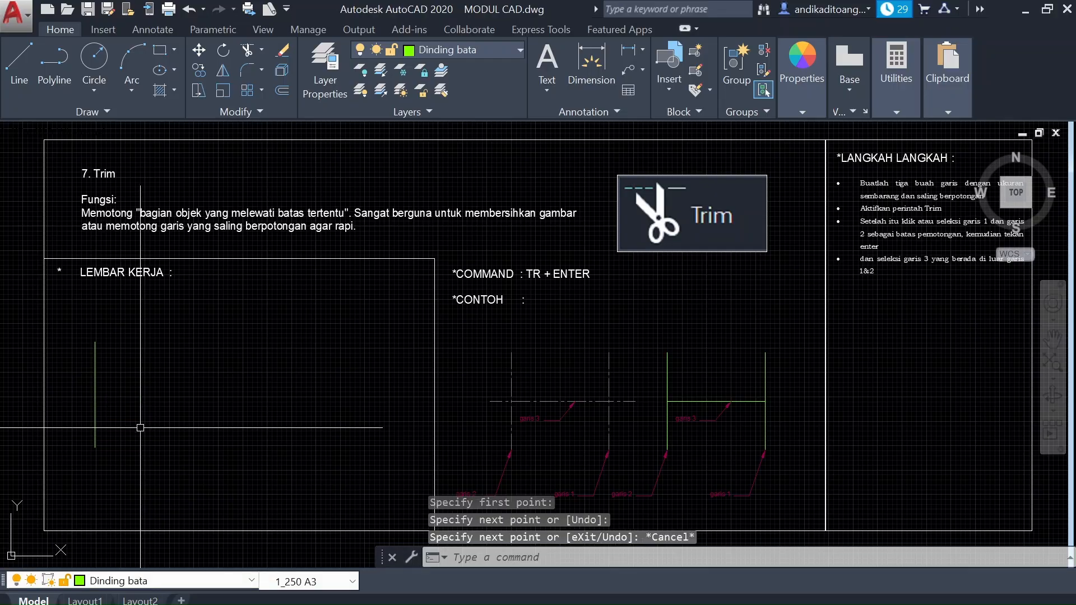
Step: Copy the vertical line horizontally to the right to make a second, parallel line within the worksheet area
{"action": "left_click", "coordinate": [122, 374]}
{"action": "left_click", "coordinate": [78, 431]}
{"action": "type", "text": "C"}
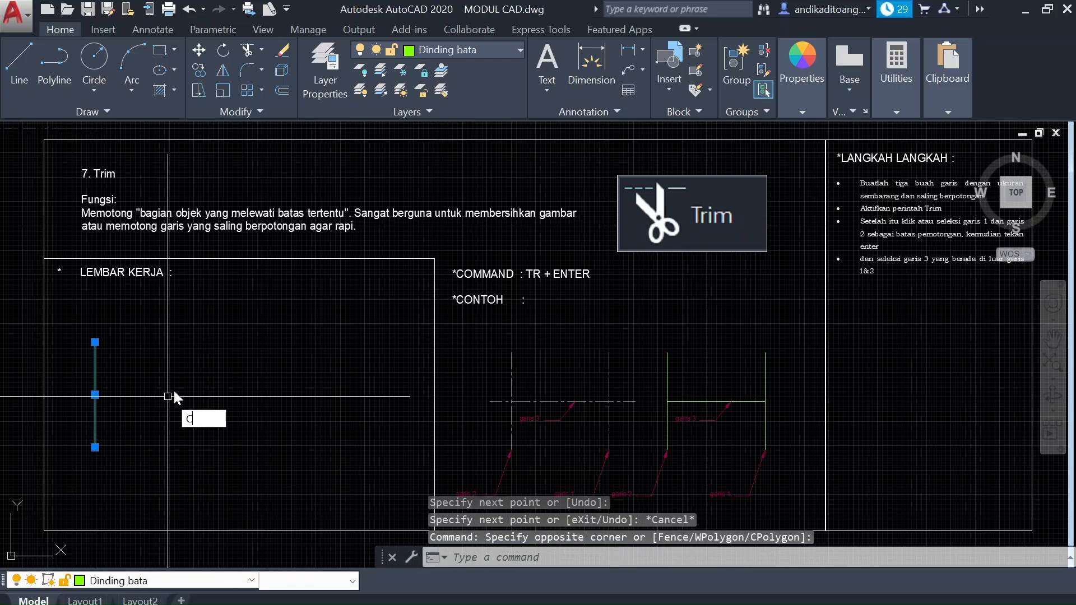
{"action": "key", "text": "Return"}
{"action": "left_click", "coordinate": [178, 396]}
{"action": "left_click", "coordinate": [261, 399]}
{"action": "key", "text": "Escape"}
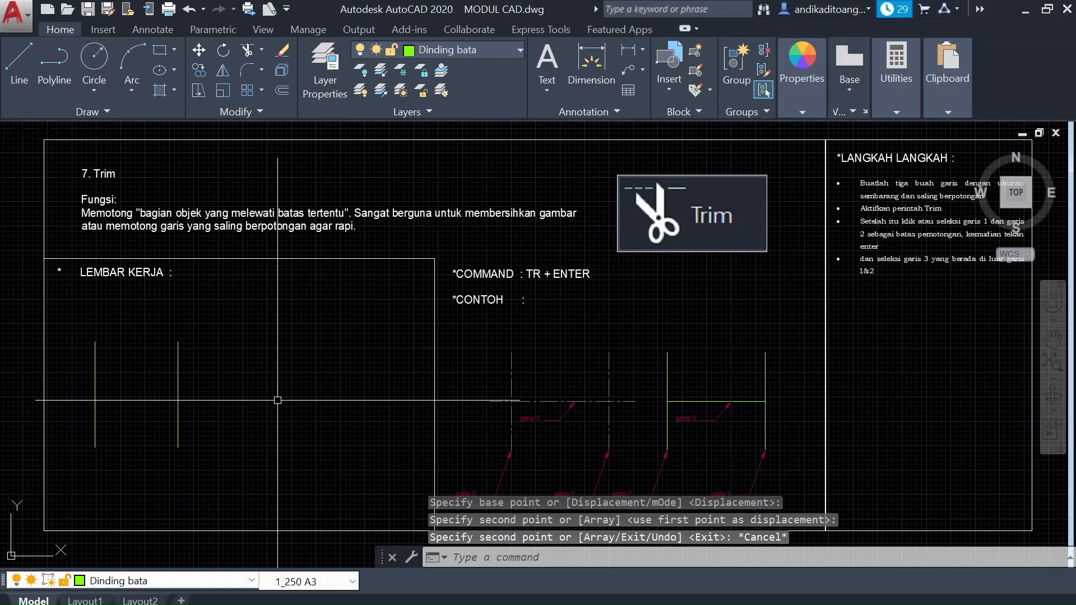
Step: Draw a horizontal line across the middle of both vertical lines, extending a little beyond them on each side
{"action": "type", "text": "l"}
{"action": "key", "text": "Return"}
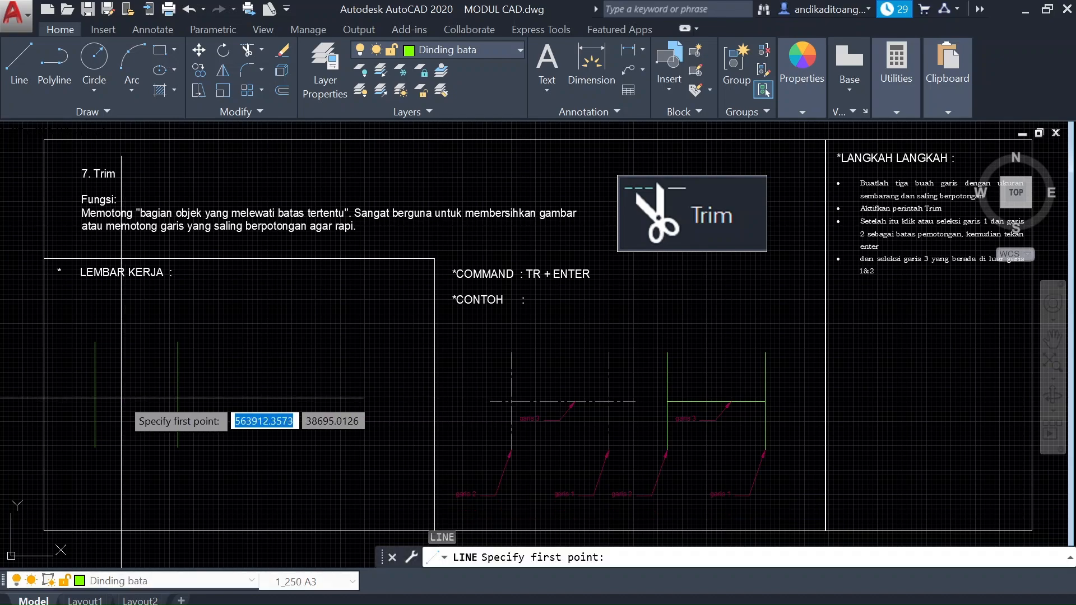
{"action": "left_click", "coordinate": [68, 392]}
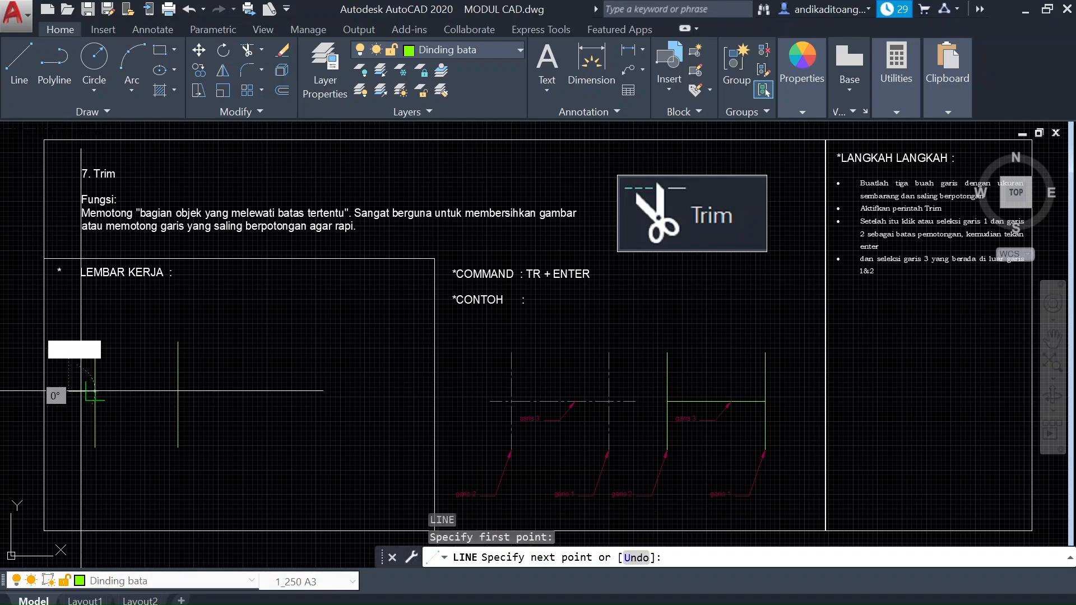
{"action": "left_click", "coordinate": [217, 392]}
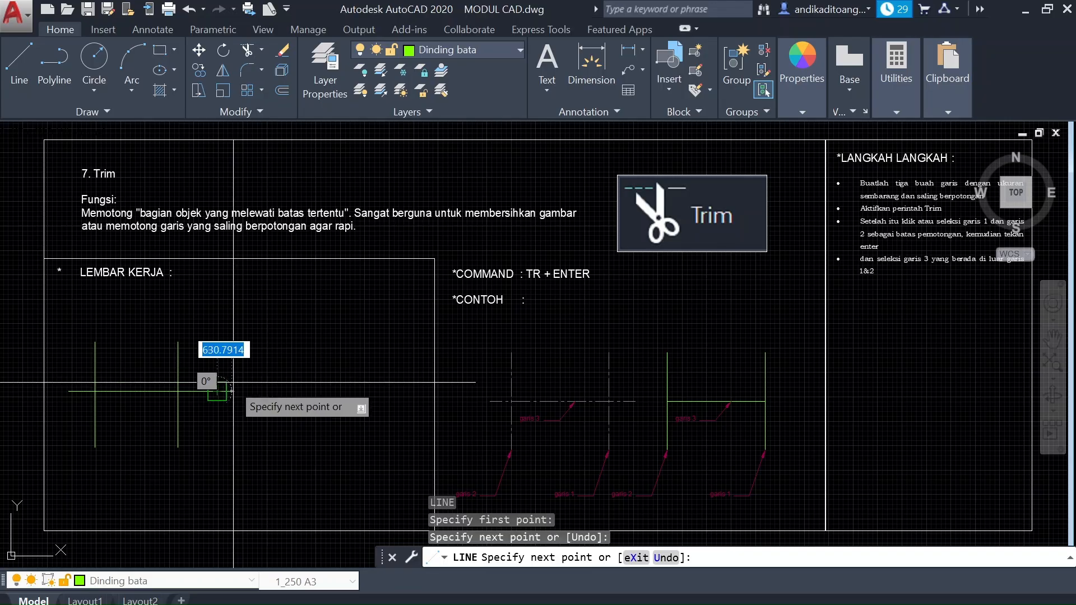
{"action": "key", "text": "Escape"}
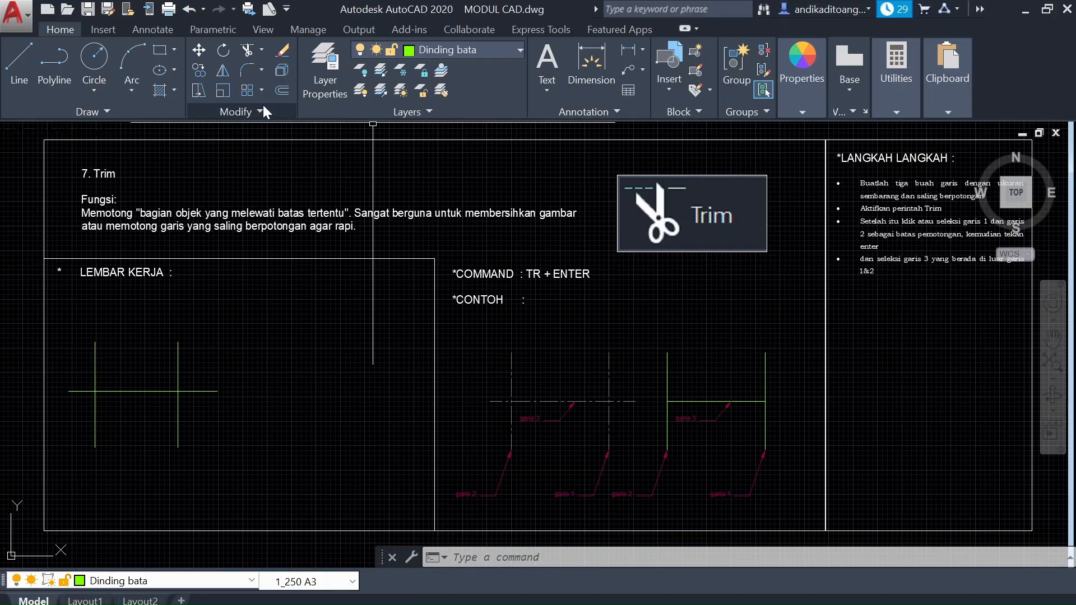
Step: Trim the horizontal line's overhanging ends on both sides, using the two vertical lines as cutting edges
{"action": "left_click", "coordinate": [250, 49]}
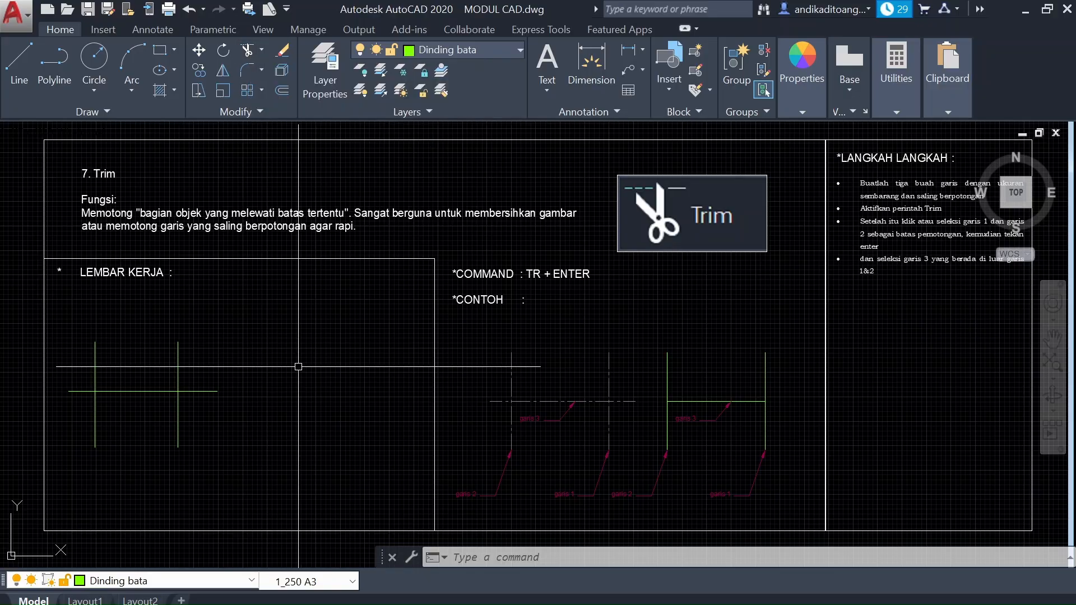
{"action": "type", "text": "TR"}
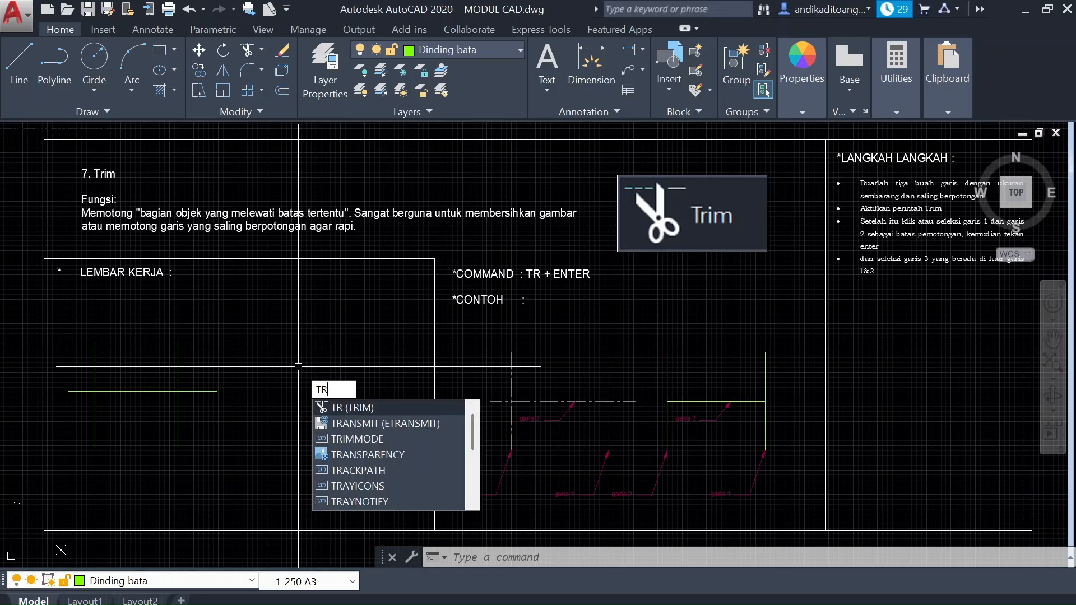
{"action": "key", "text": "Return"}
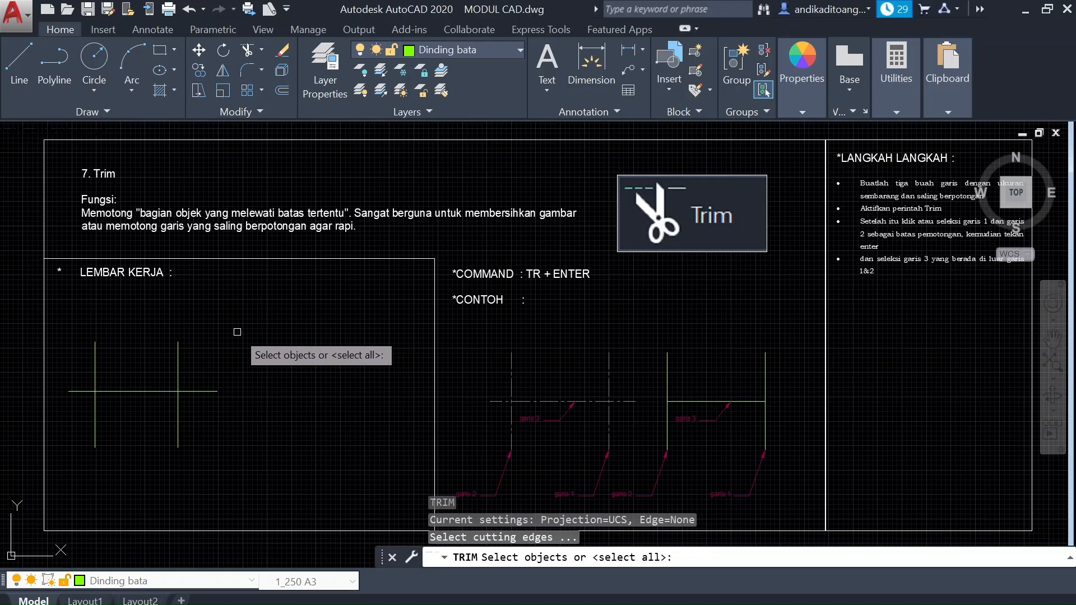
{"action": "left_click", "coordinate": [179, 347]}
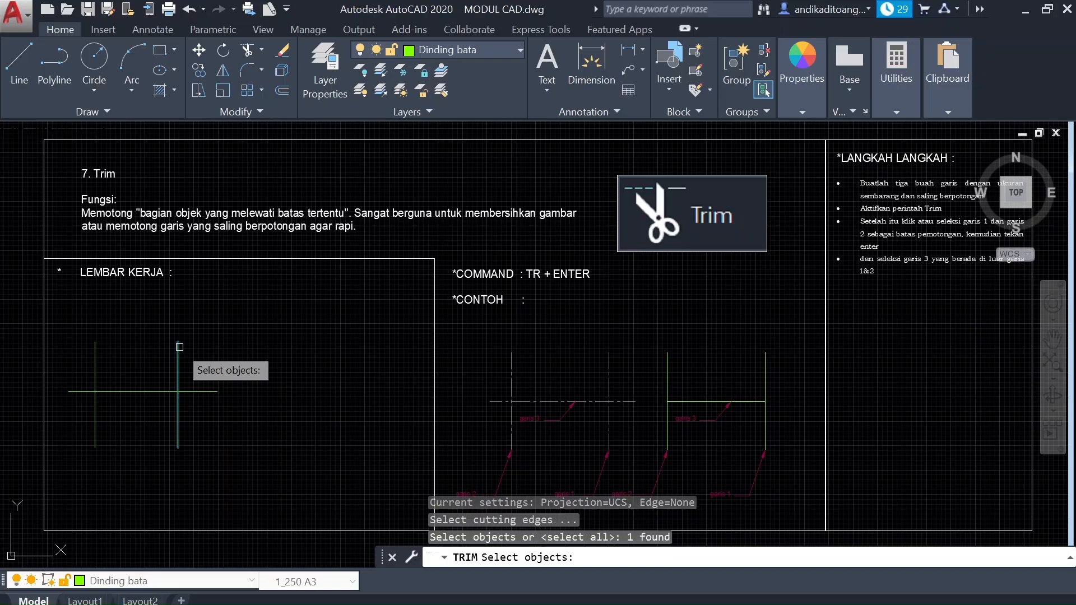
{"action": "left_click", "coordinate": [96, 349]}
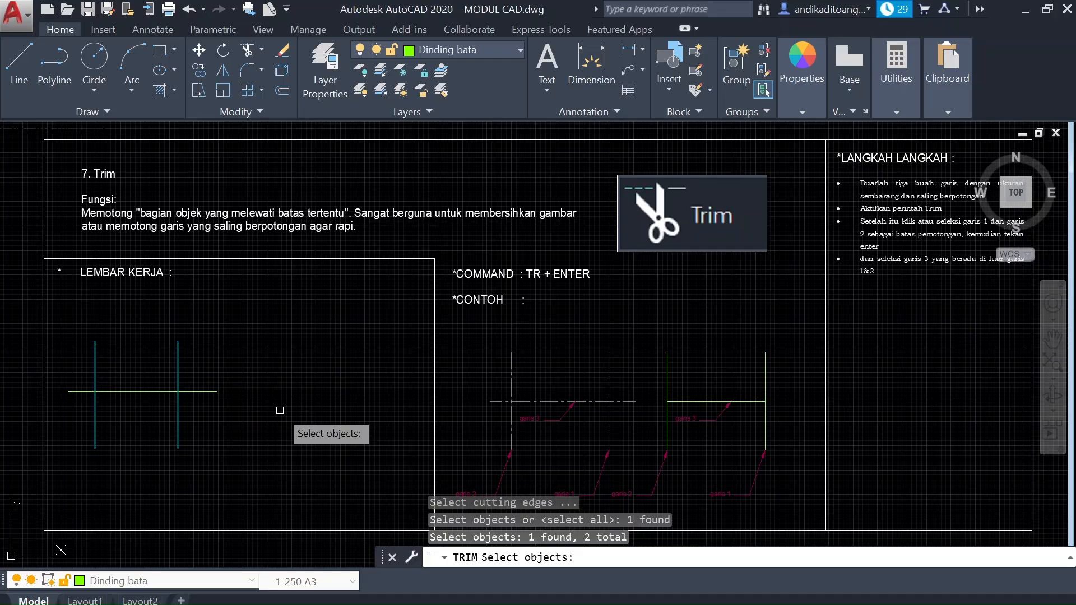
{"action": "key", "text": "Return"}
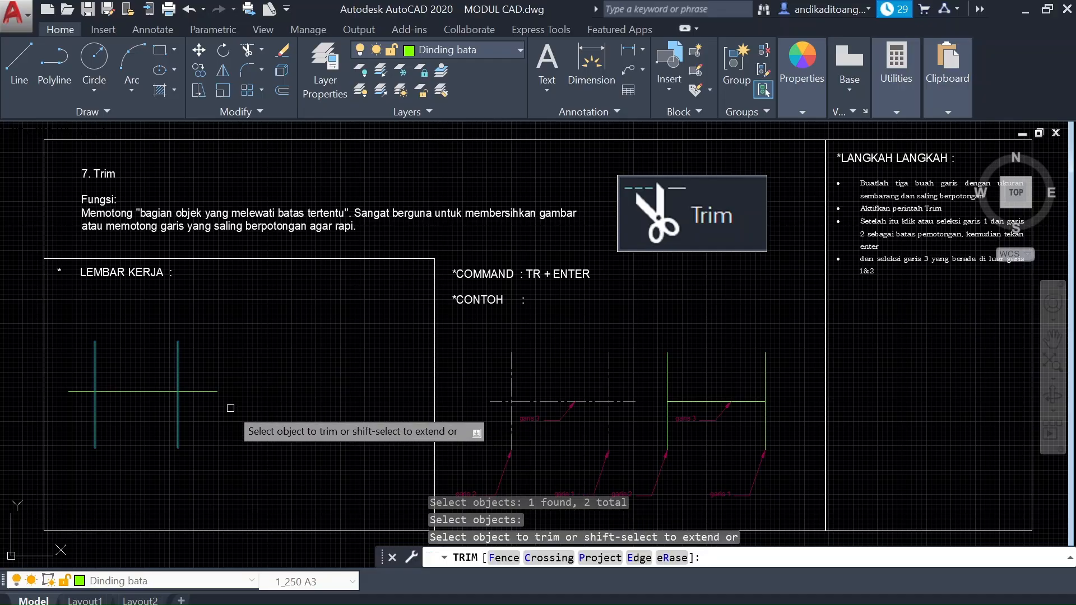
{"action": "left_click", "coordinate": [231, 355]}
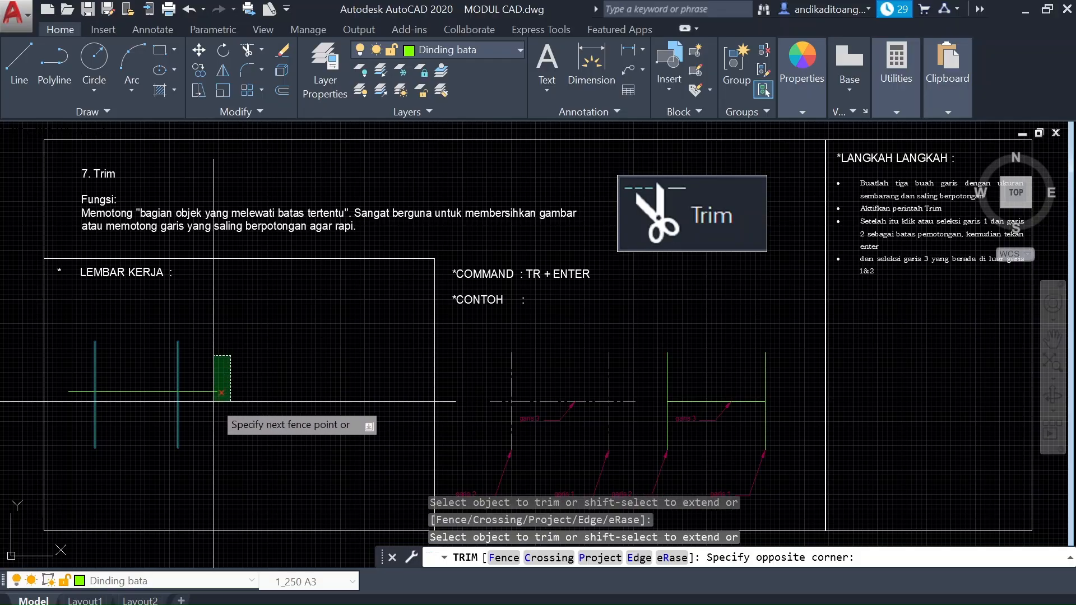
{"action": "left_click", "coordinate": [185, 415]}
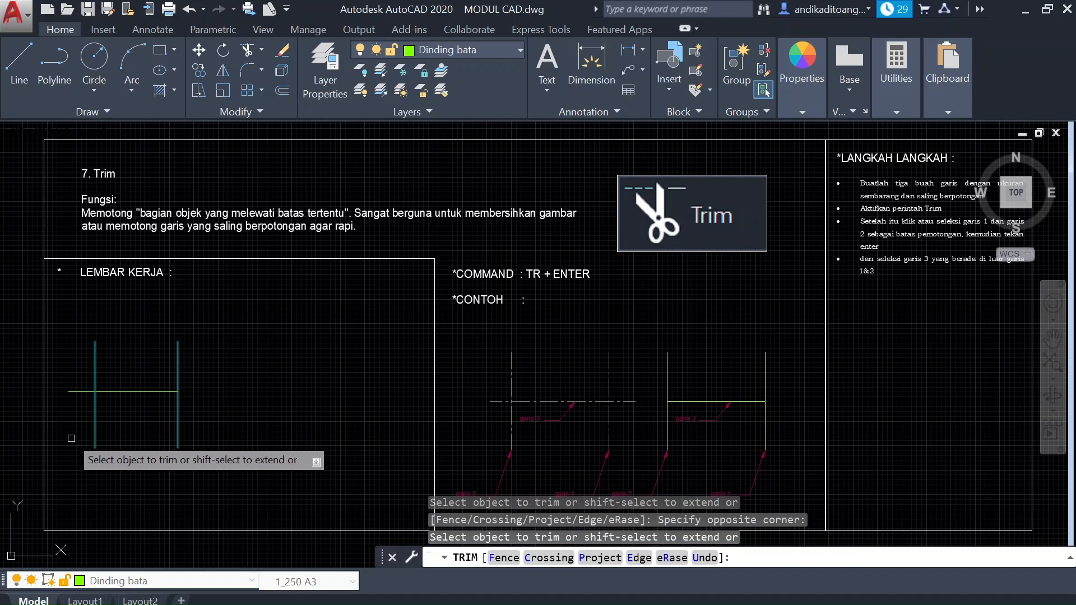
{"action": "left_click", "coordinate": [79, 371]}
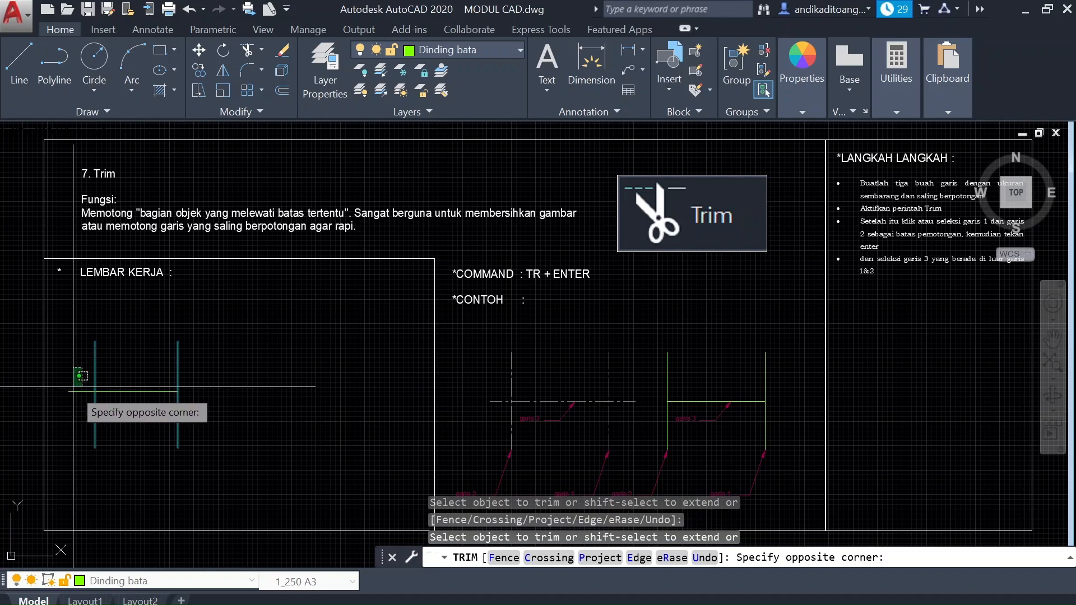
{"action": "left_click", "coordinate": [70, 421]}
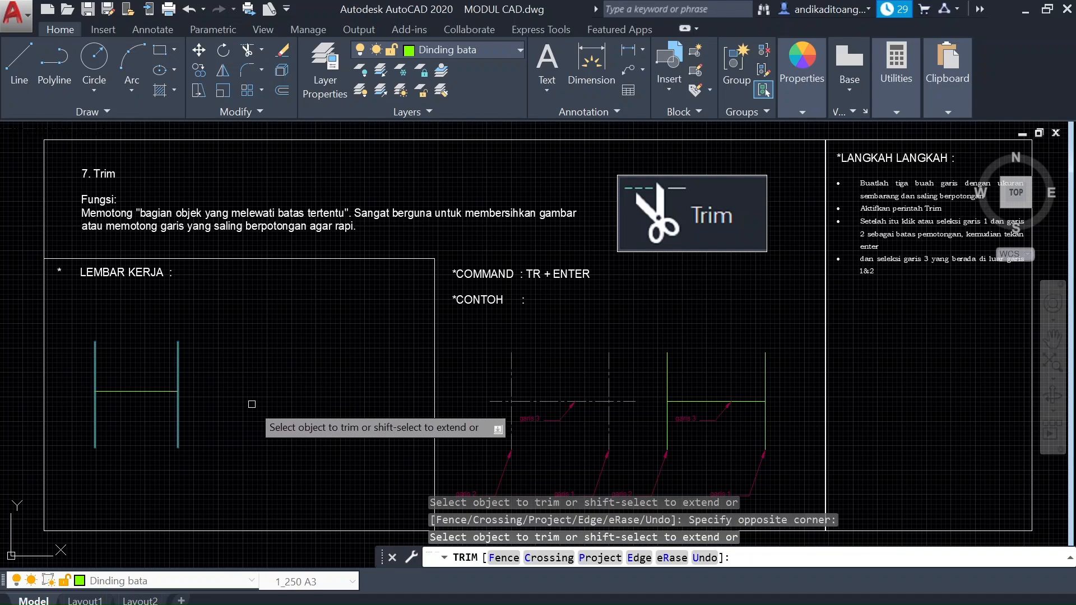
{"action": "key", "text": "Return"}
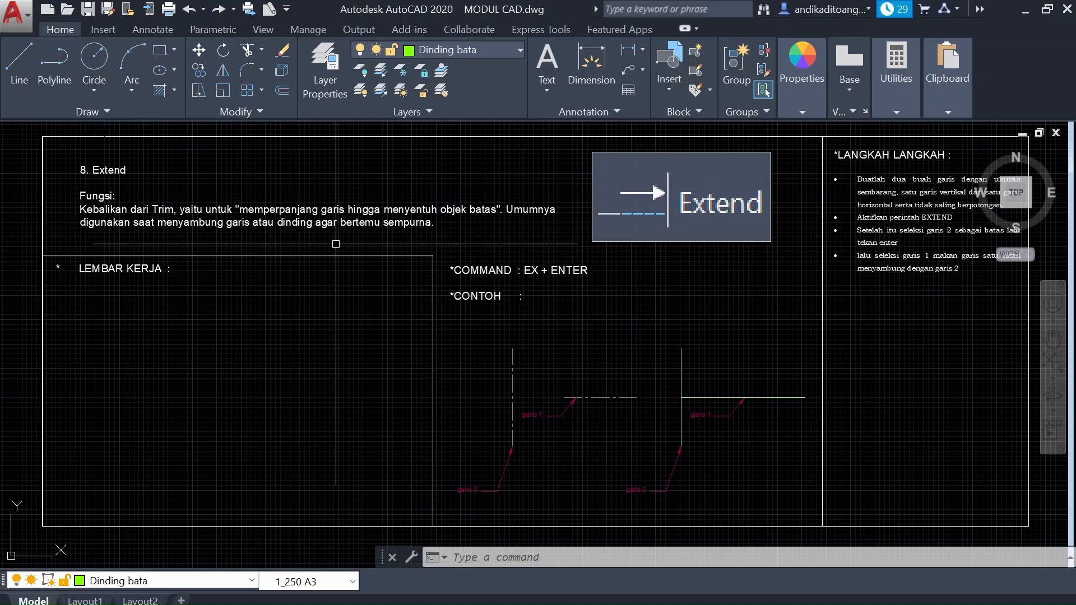
{"action": "left_click", "coordinate": [262, 52]}
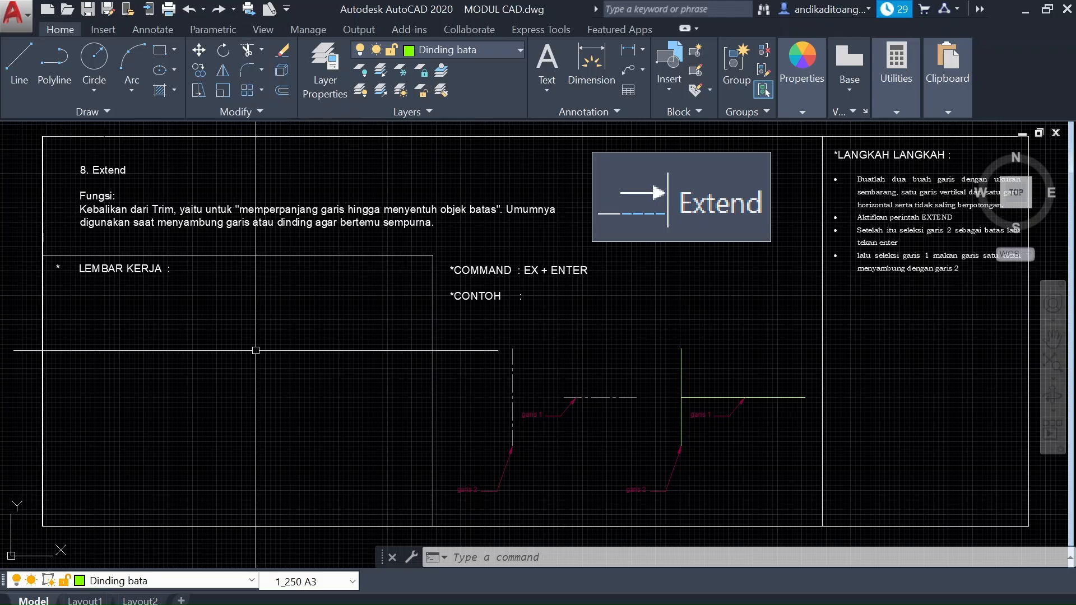
{"action": "left_click", "coordinate": [286, 330]}
{"action": "left_click", "coordinate": [245, 385]}
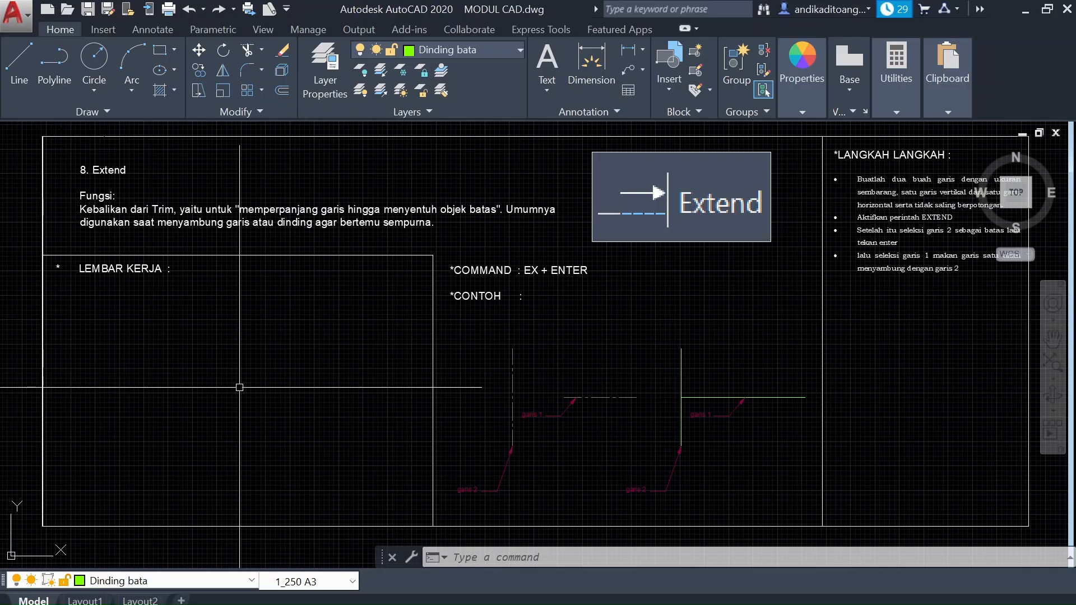
Step: Draw a vertical line about 6344 long near the left border of the Extend exercise's worksheet area (LEMBAR KERJA)
{"action": "type", "text": "l"}
{"action": "key", "text": "Return"}
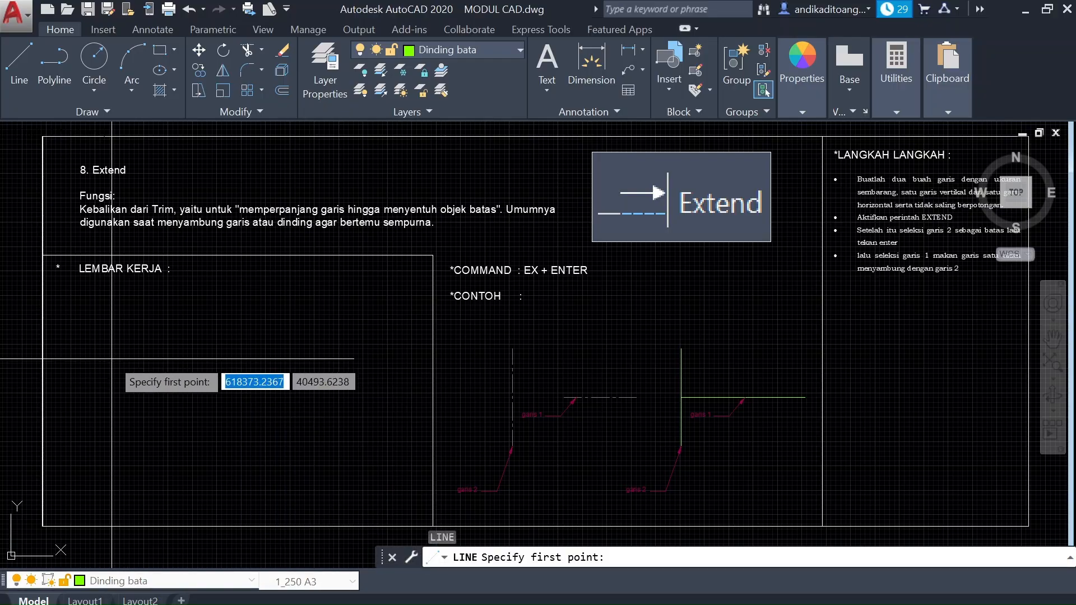
{"action": "left_click", "coordinate": [92, 338]}
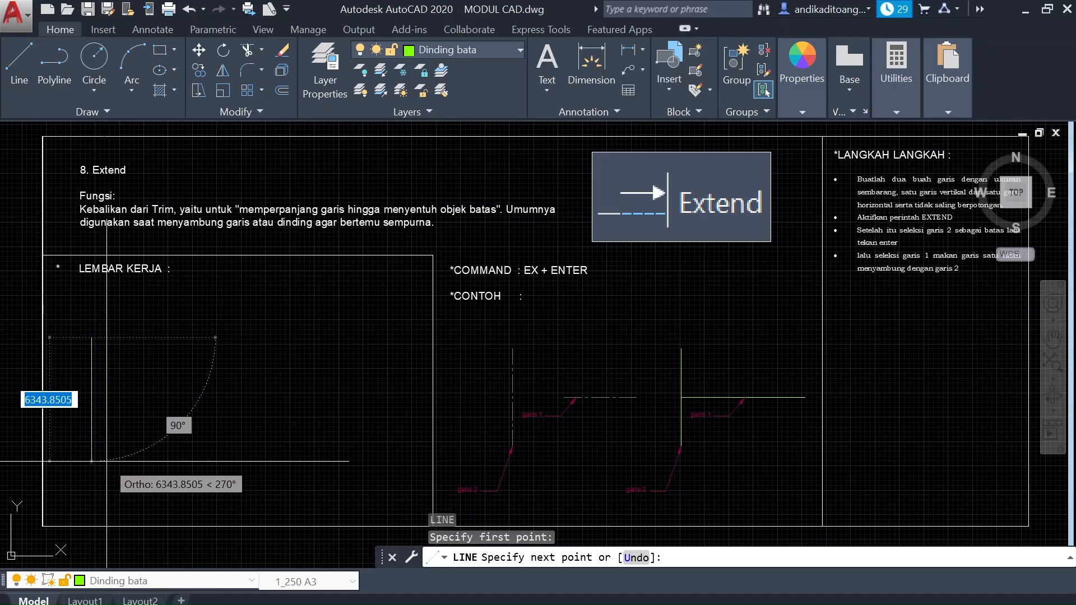
{"action": "left_click", "coordinate": [106, 461]}
{"action": "key", "text": "Escape"}
Step: Draw a separate horizontal line to the right of the vertical line, level with its middle and leaving a gap between them
{"action": "key", "text": "Return"}
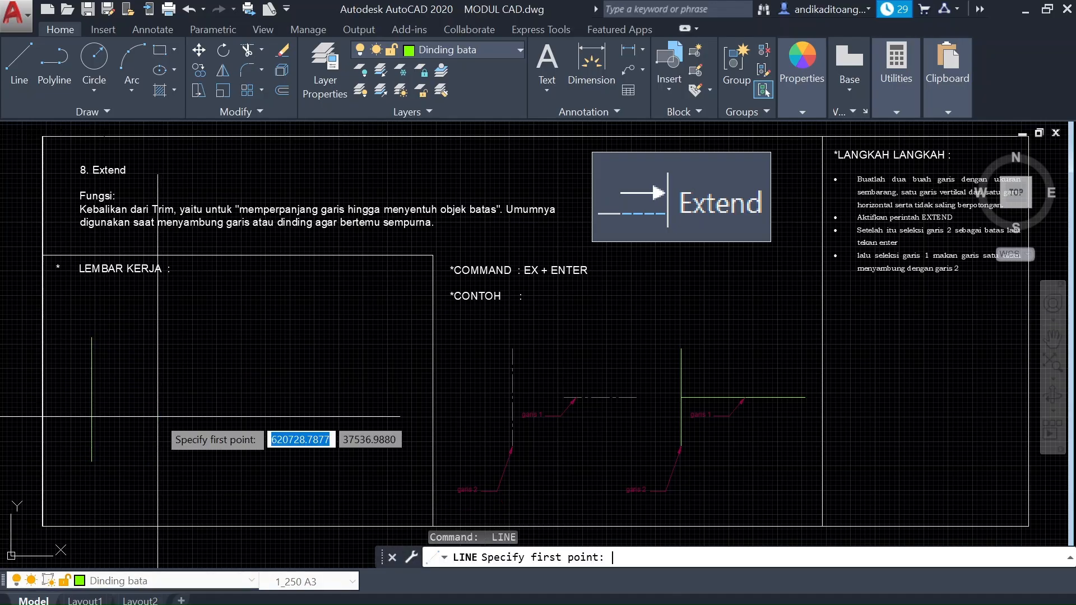
{"action": "left_click", "coordinate": [144, 397]}
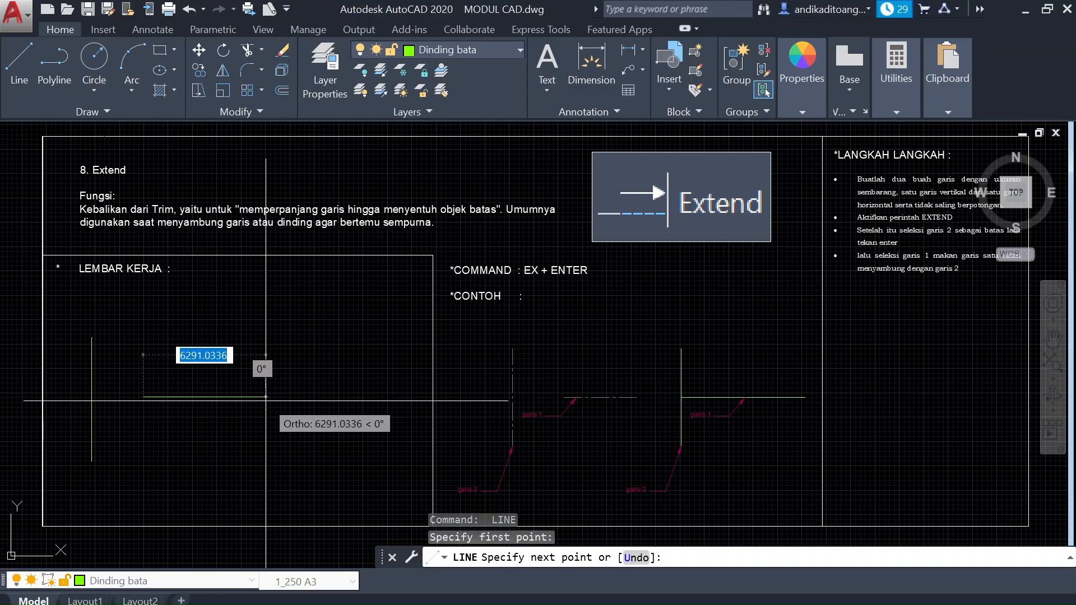
{"action": "left_click", "coordinate": [256, 397]}
{"action": "key", "text": "Escape"}
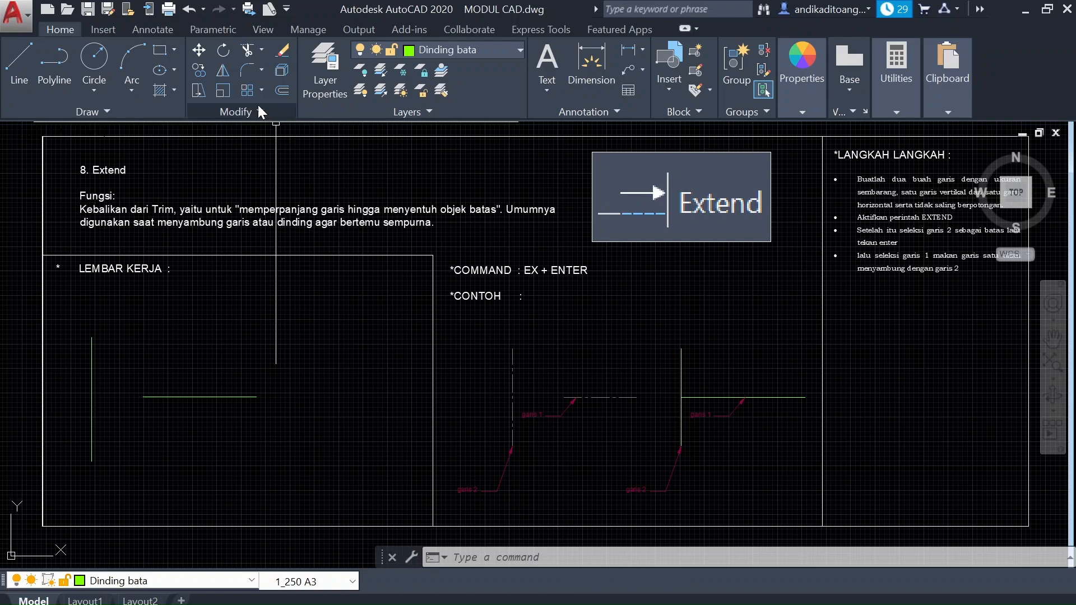
{"action": "left_click", "coordinate": [260, 51]}
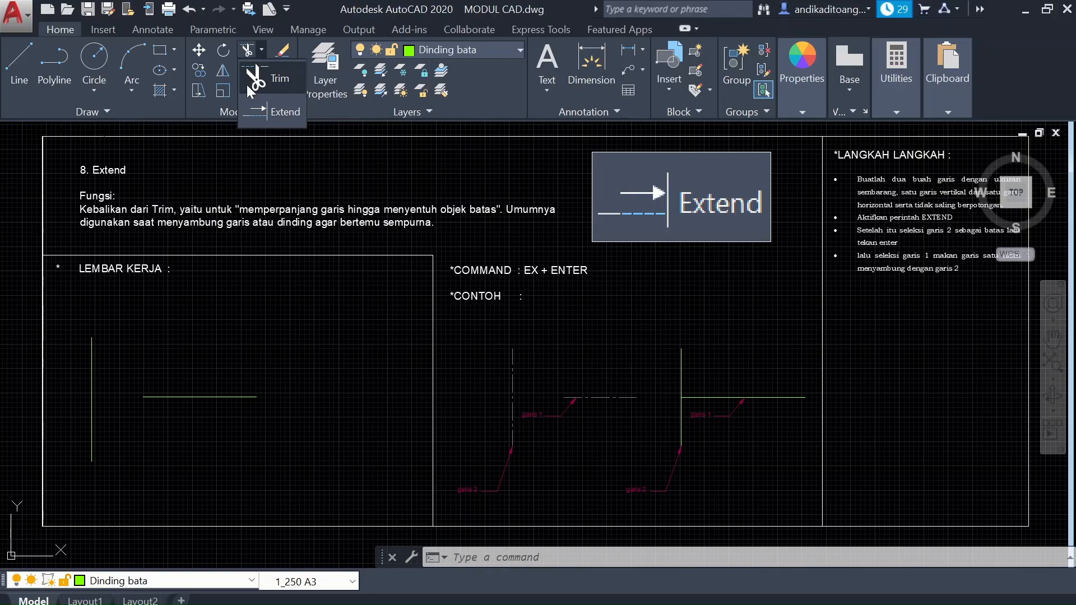
{"action": "left_click", "coordinate": [322, 305]}
{"action": "left_click", "coordinate": [303, 329]}
{"action": "left_click", "coordinate": [271, 342]}
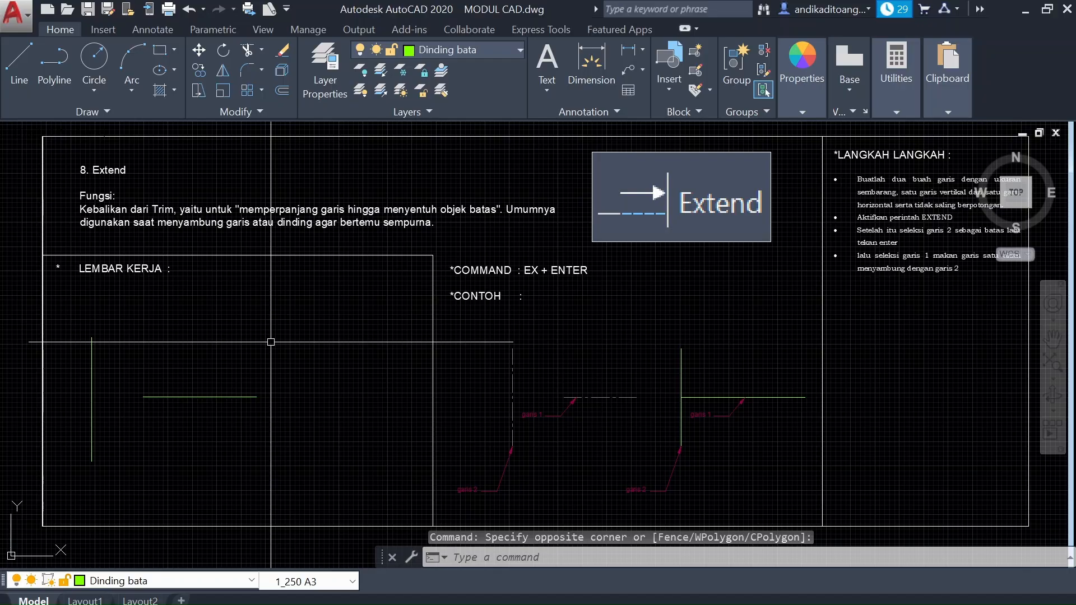
Step: Extend the horizontal line's left end to the vertical line, using the vertical line as boundary edge
{"action": "type", "text": "EX"}
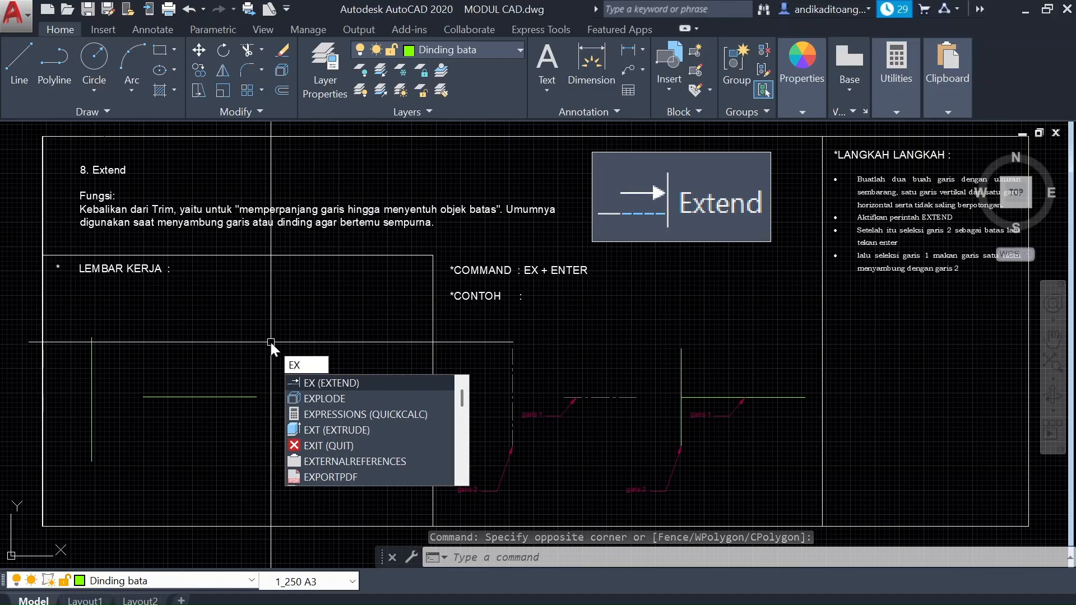
{"action": "key", "text": "Return"}
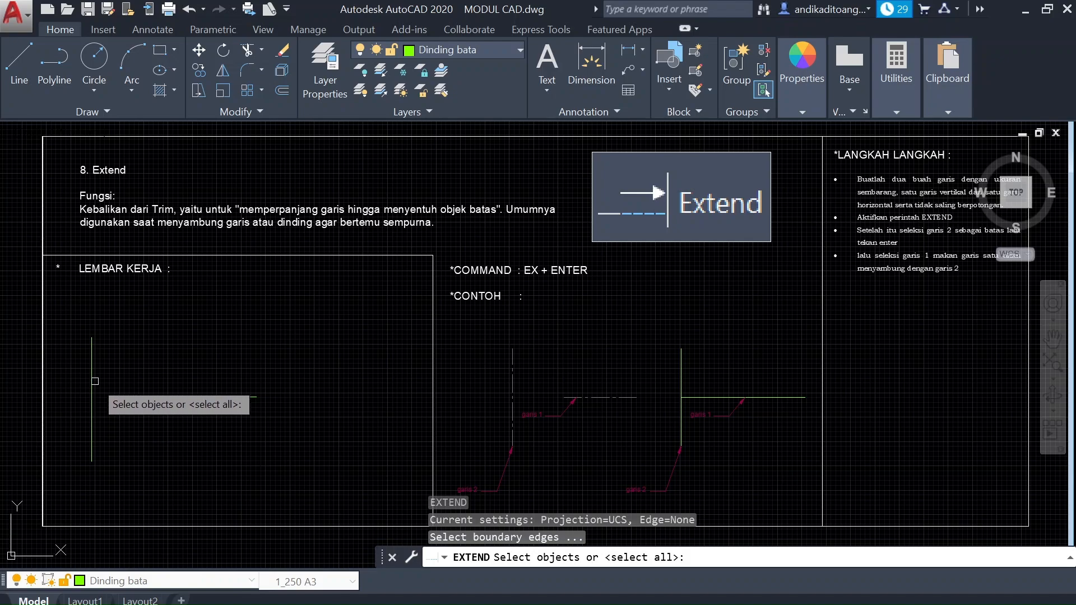
{"action": "left_click", "coordinate": [90, 352]}
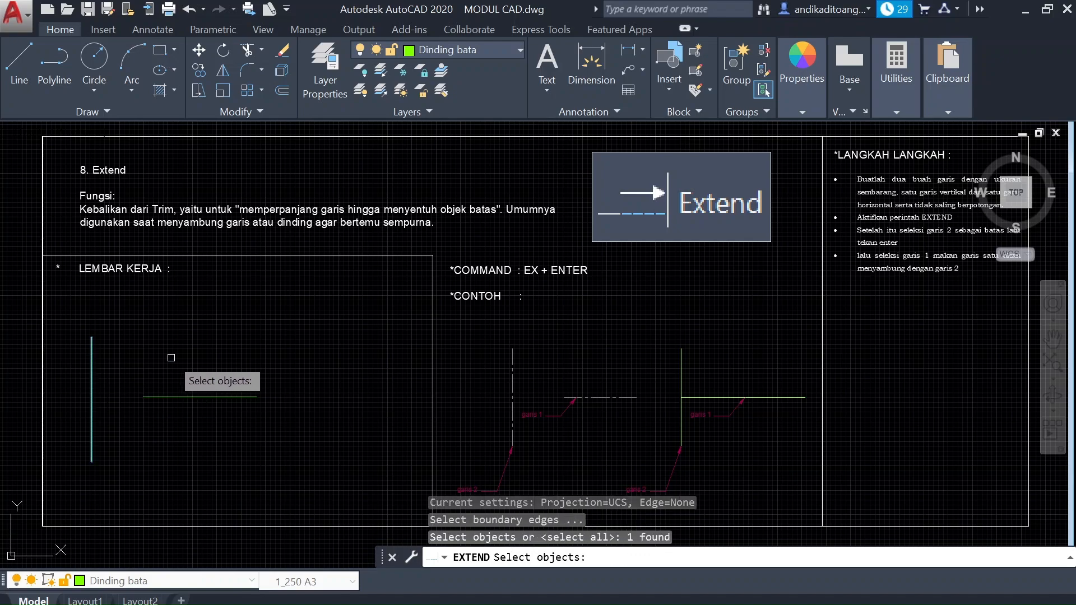
{"action": "key", "text": "Return"}
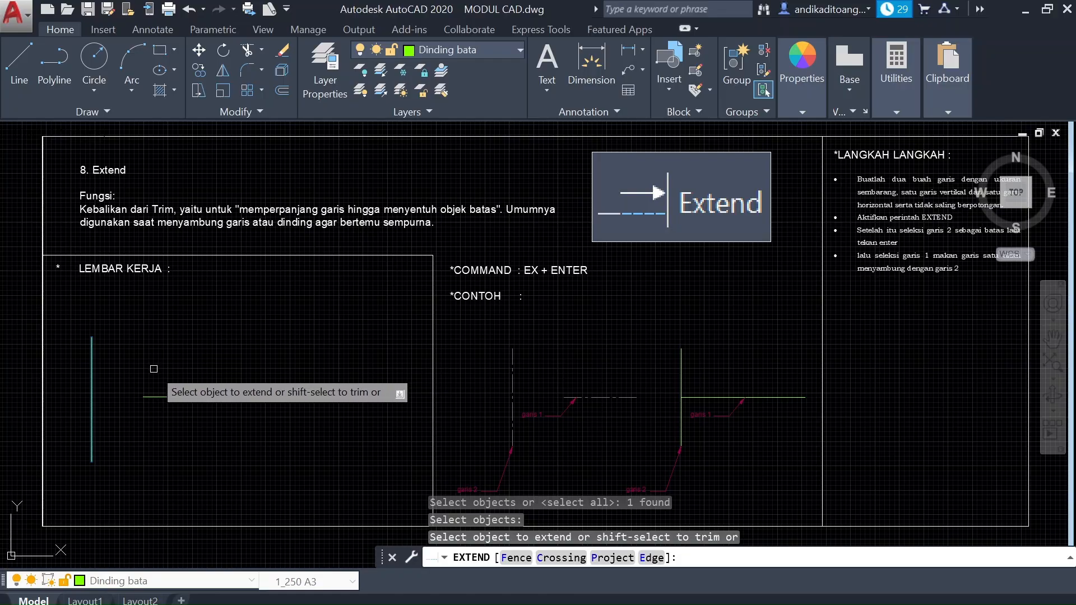
{"action": "left_click", "coordinate": [160, 399]}
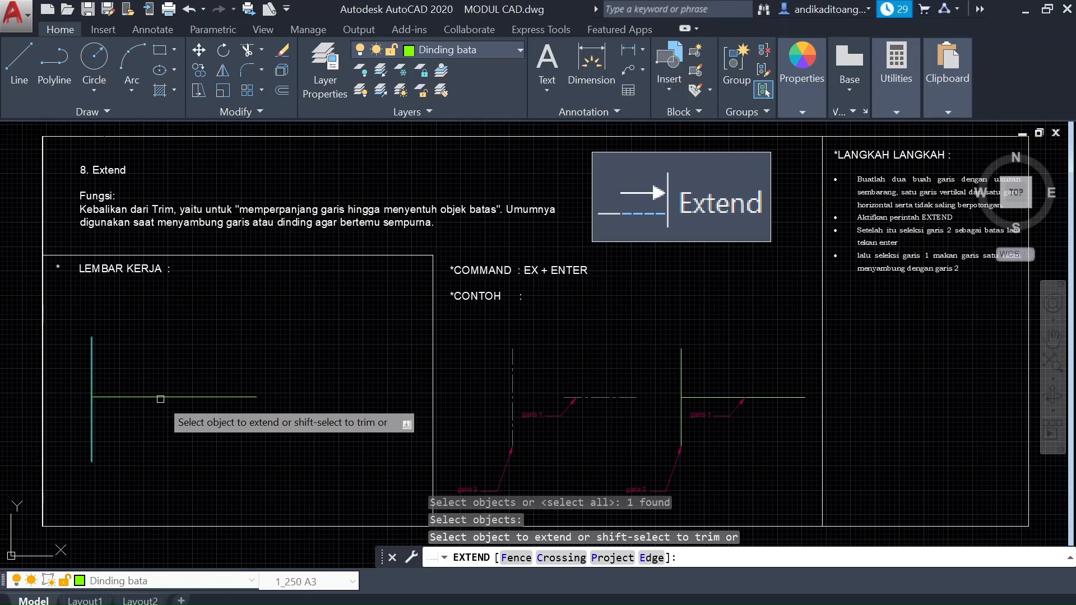
{"action": "key", "text": "Return"}
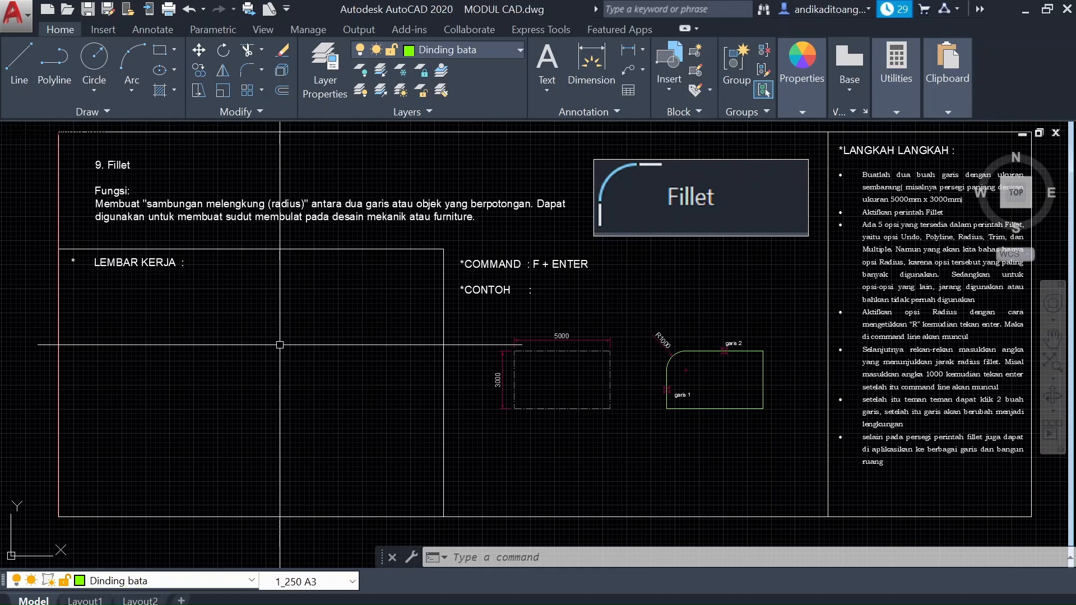
Step: Draw a 5000 x 3000 rectangle in the worksheet area of the Fillet exercise
{"action": "type", "text": "REC"}
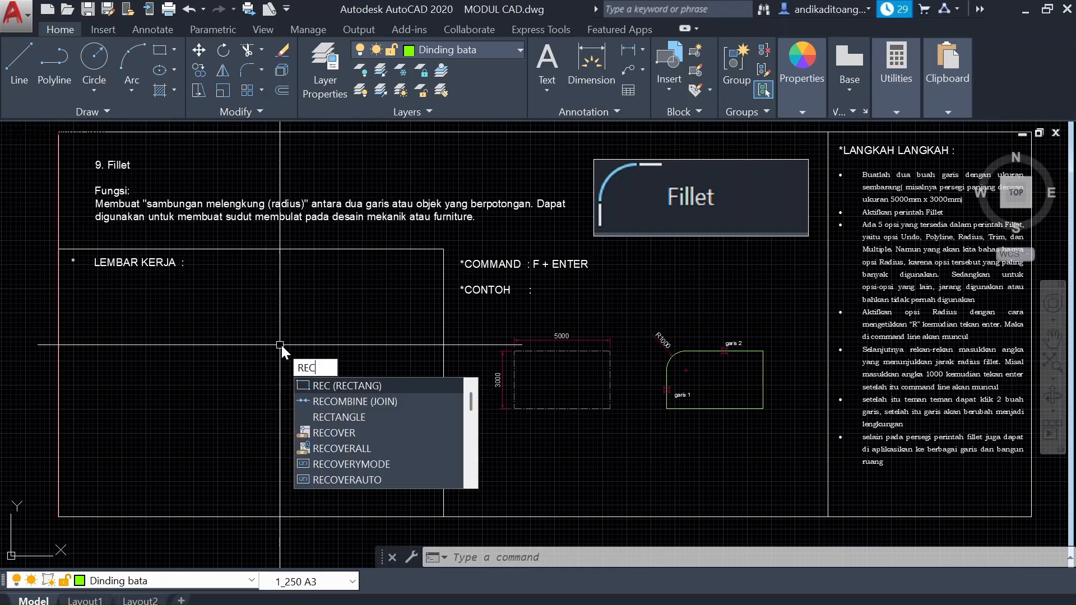
{"action": "key", "text": "Return"}
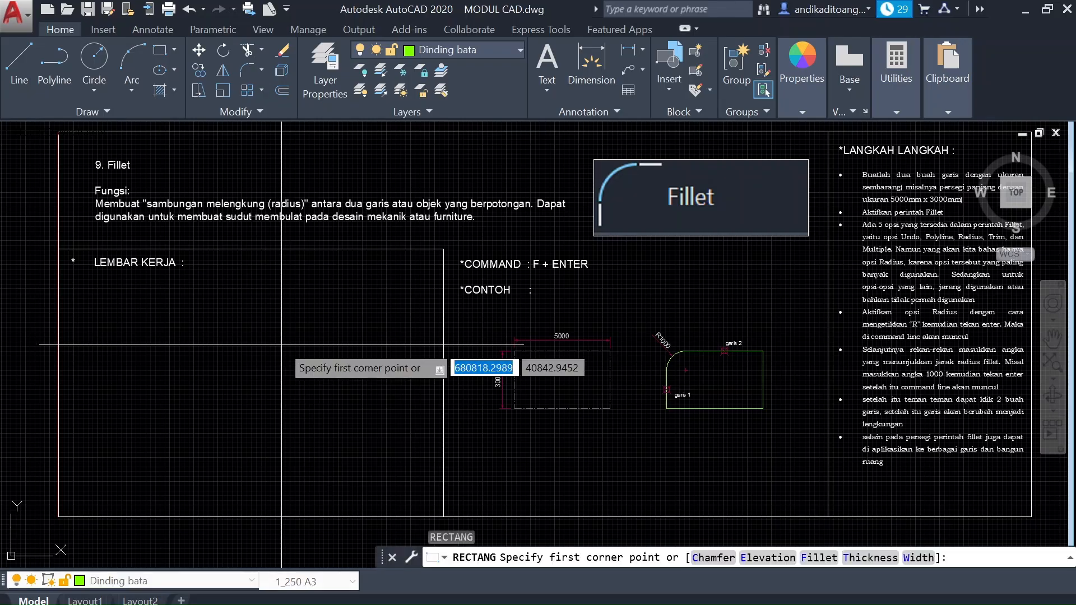
{"action": "left_click", "coordinate": [187, 380]}
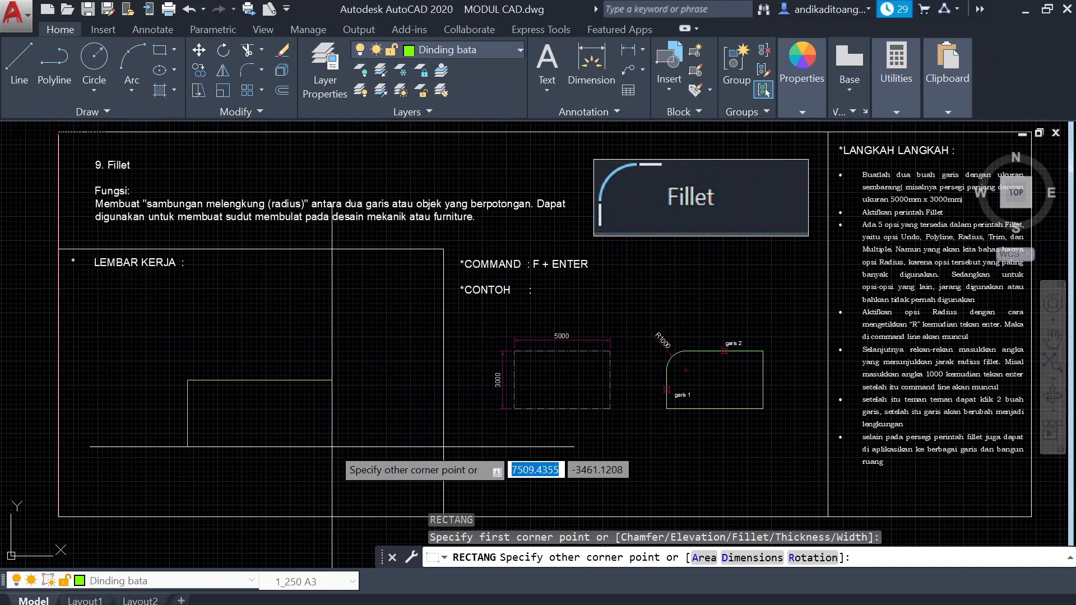
{"action": "type", "text": "5000"}
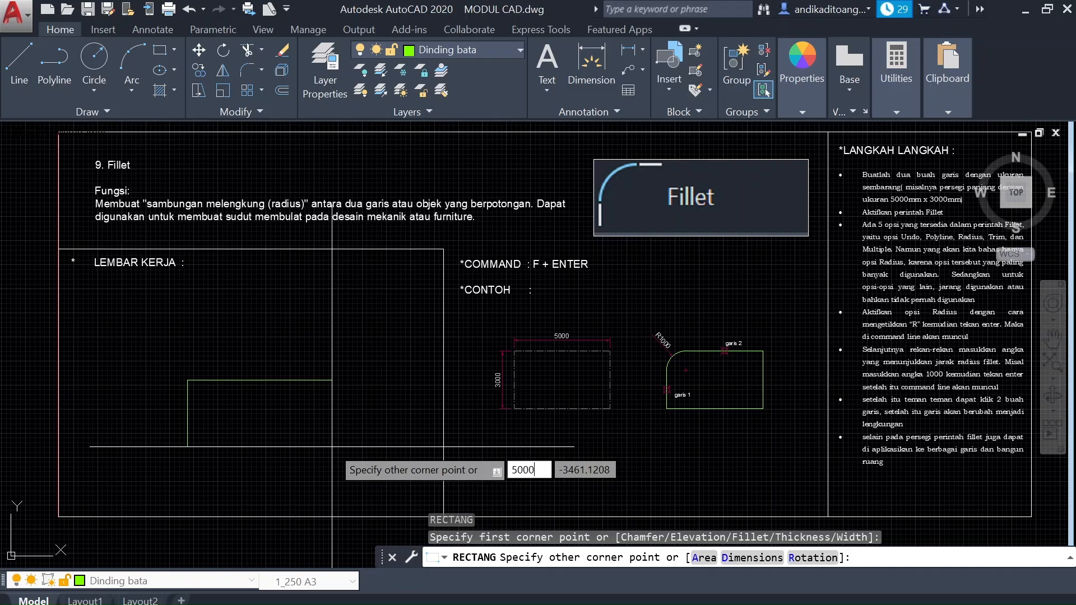
{"action": "key", "text": "Tab"}
{"action": "type", "text": "3000"}
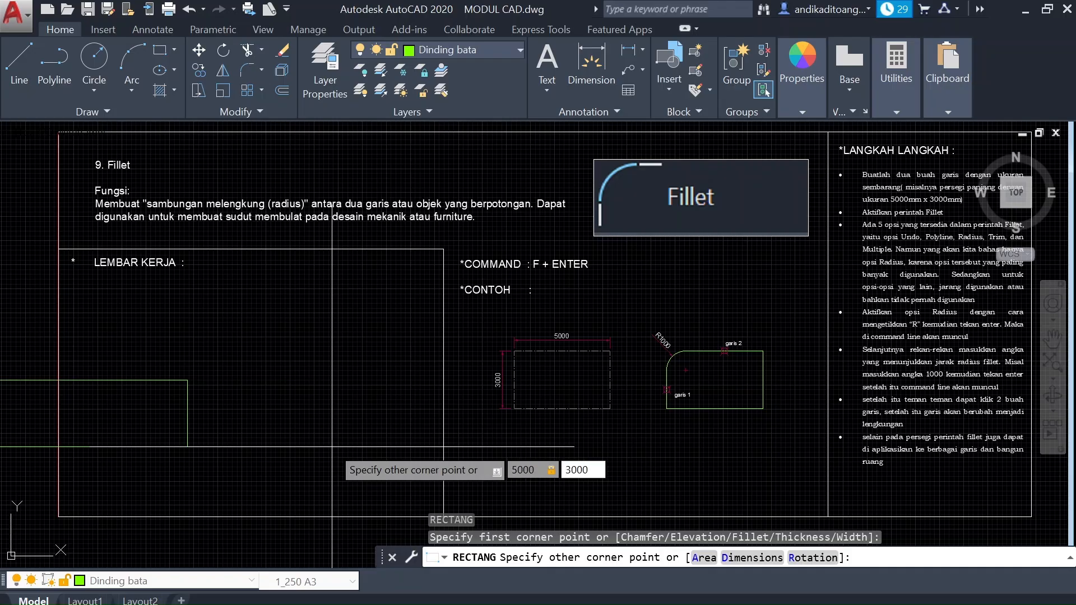
{"action": "key", "text": "Return"}
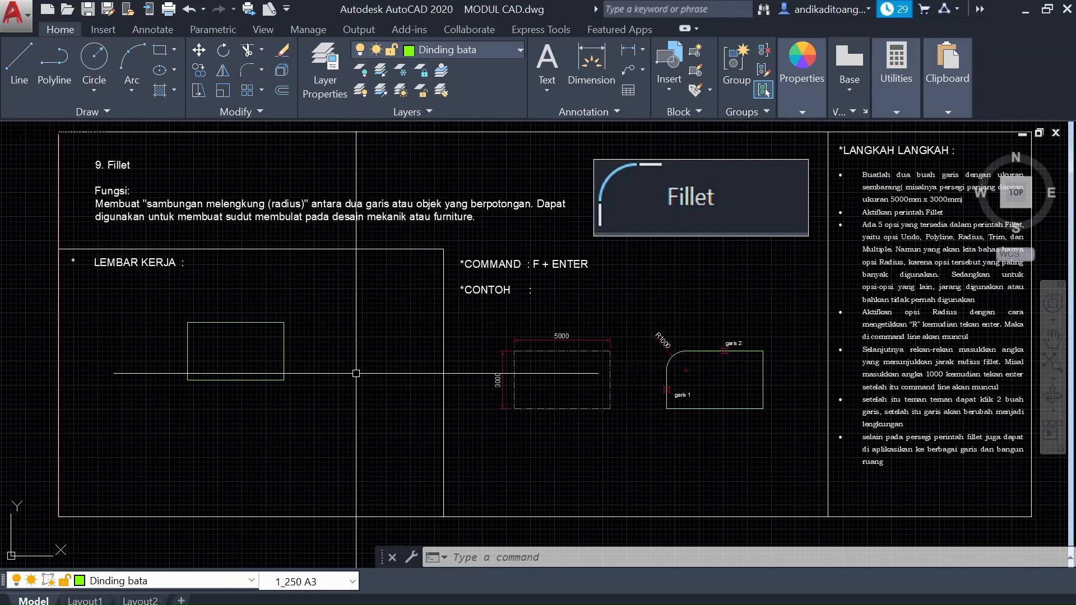
Step: Fillet the upper-left corner of the 5000 x 3000 worksheet rectangle with a radius of 1000
{"action": "type", "text": "f"}
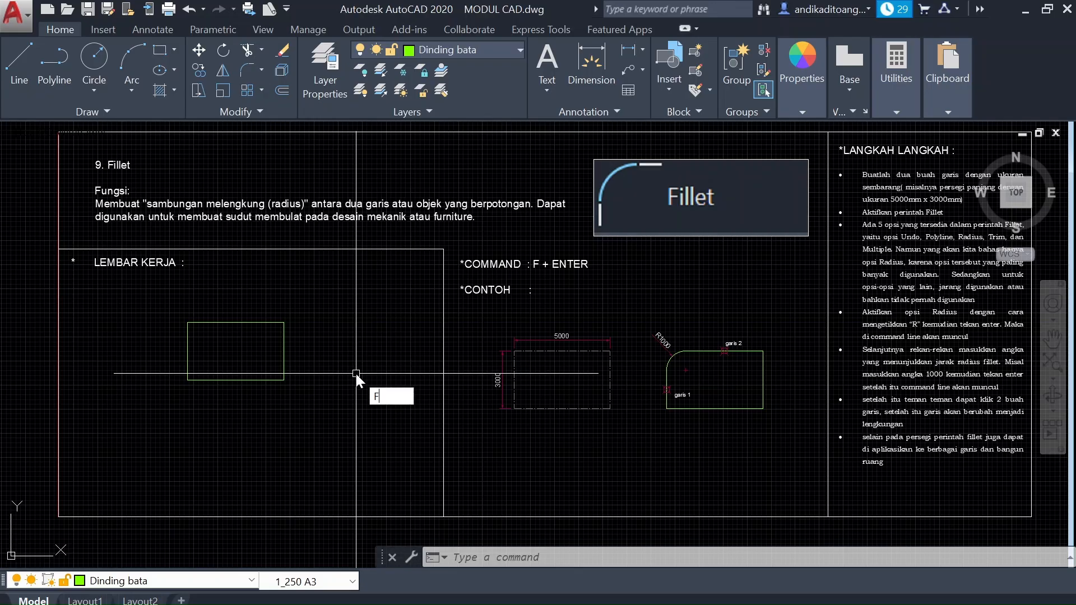
{"action": "key", "text": "Return"}
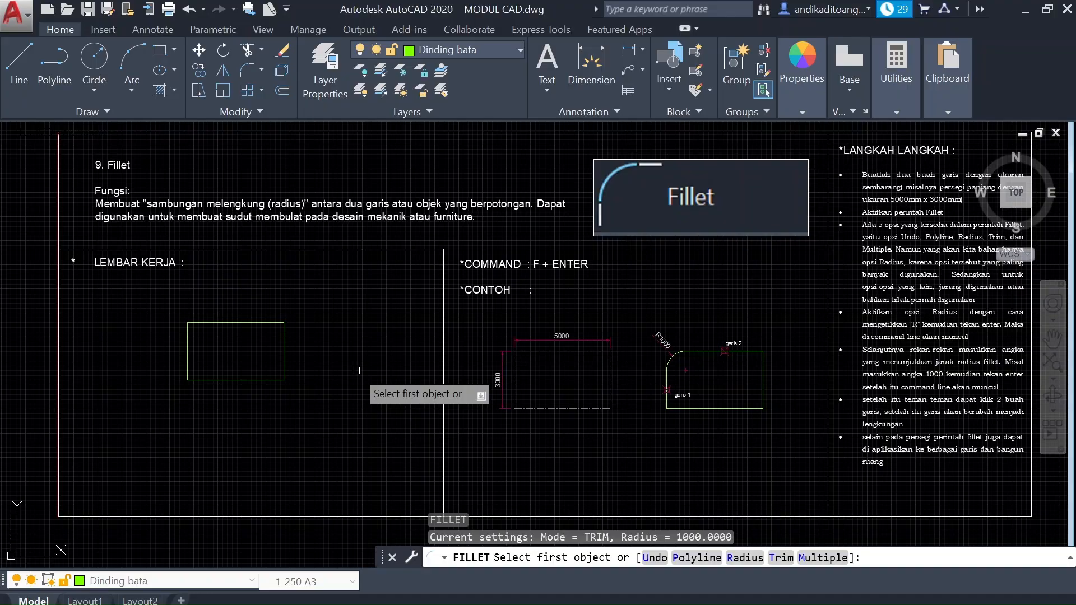
{"action": "type", "text": "R"}
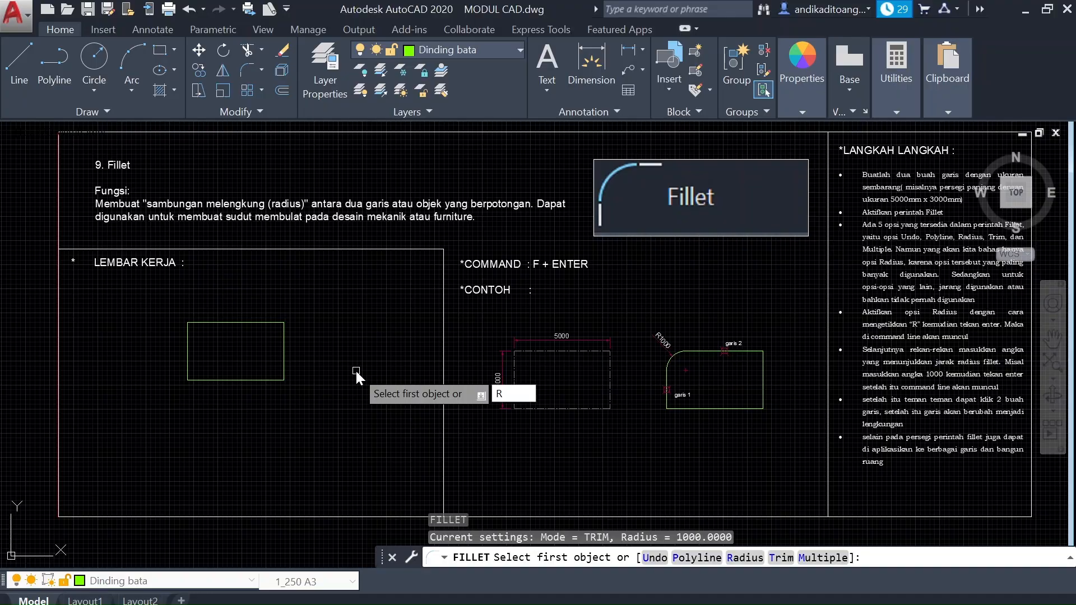
{"action": "key", "text": "Return"}
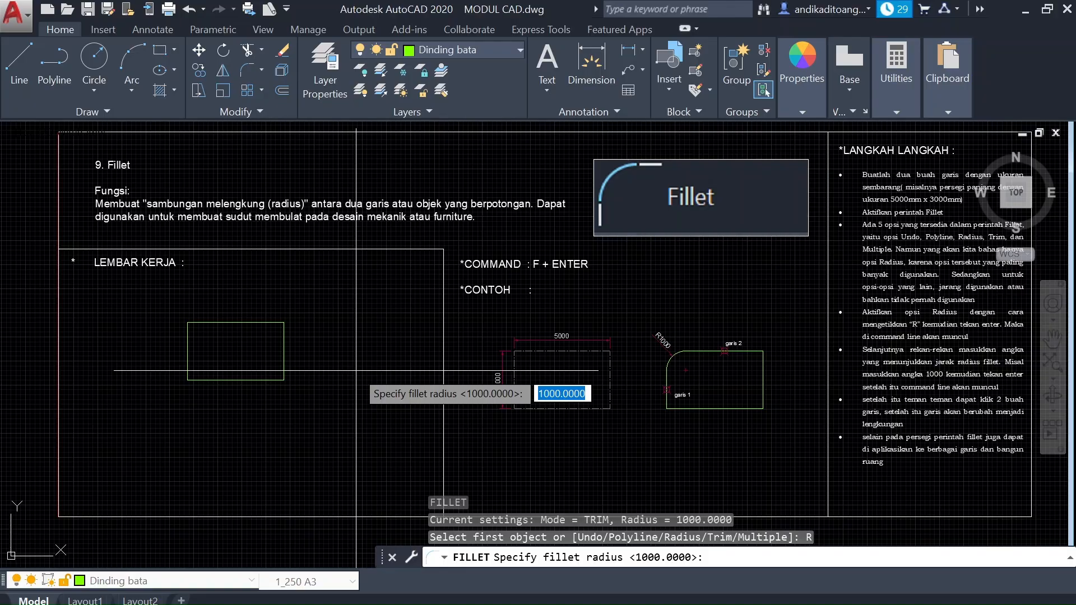
{"action": "type", "text": "1000"}
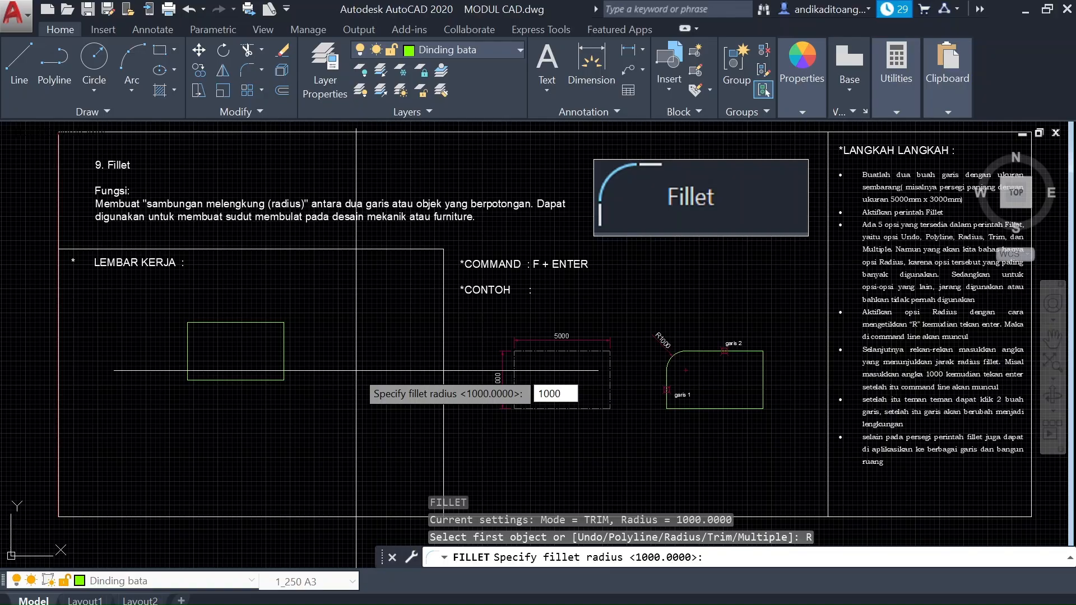
{"action": "key", "text": "Return"}
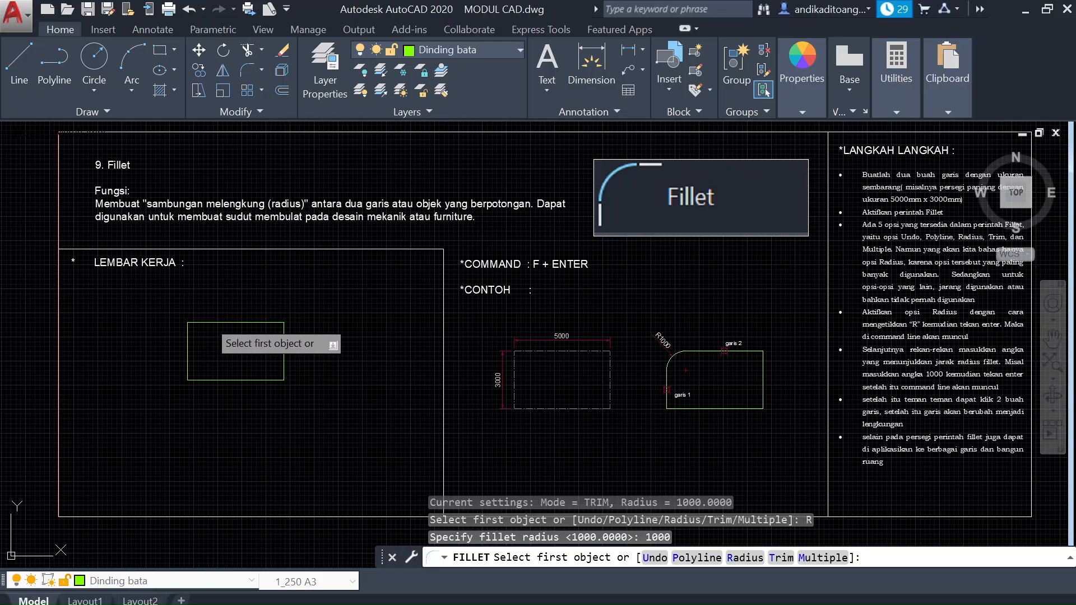
{"action": "left_click", "coordinate": [208, 323]}
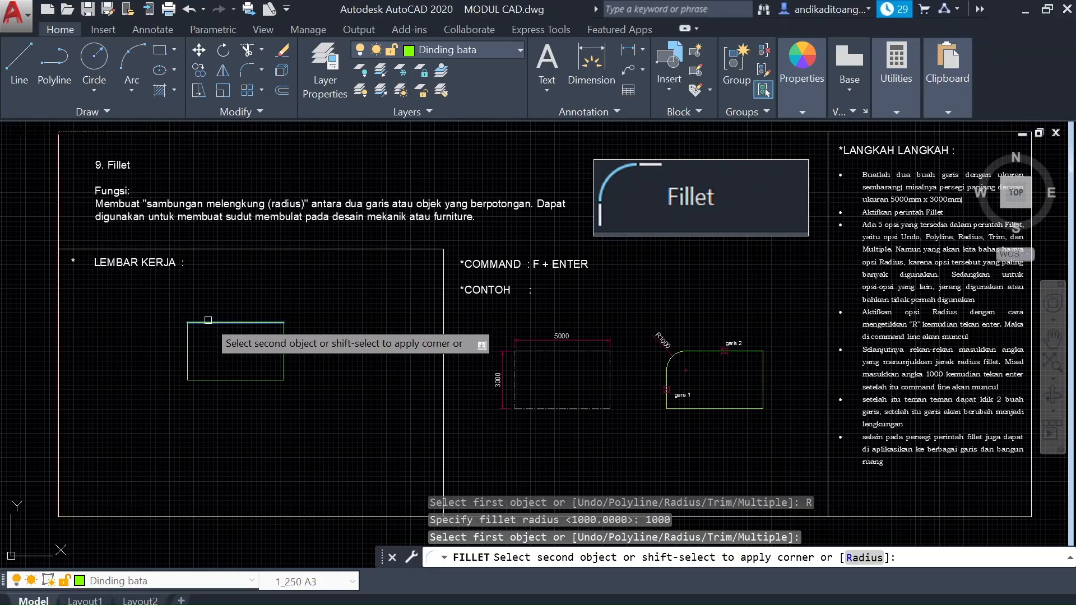
{"action": "left_click", "coordinate": [186, 338]}
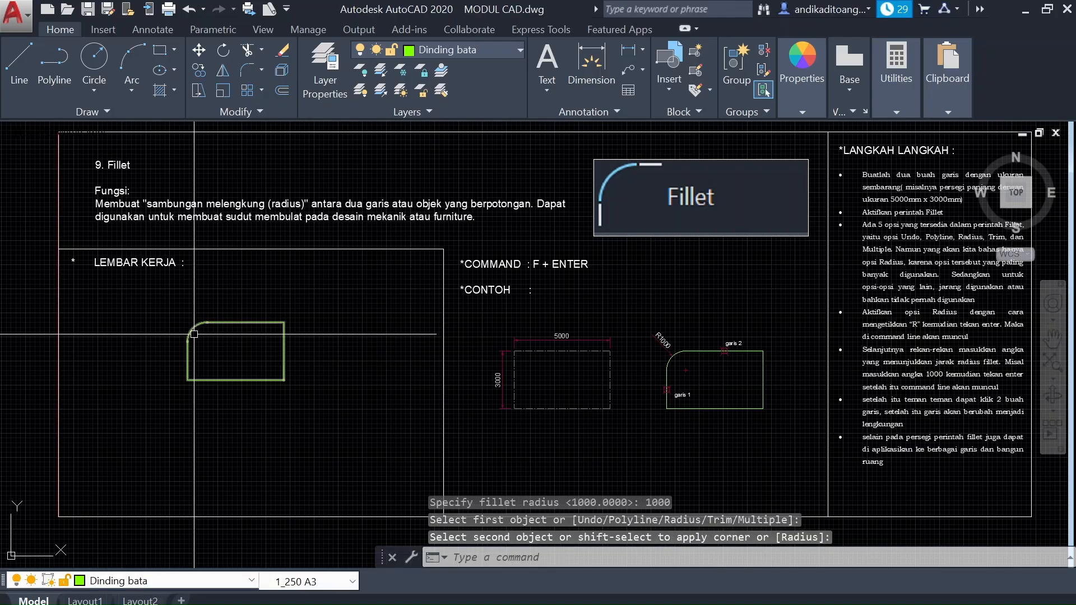
Step: Fillet the rectangle's lower-right corner with a radius of 1000
{"action": "scroll", "coordinate": [206, 326], "scroll_direction": "up", "scroll_amount": 2}
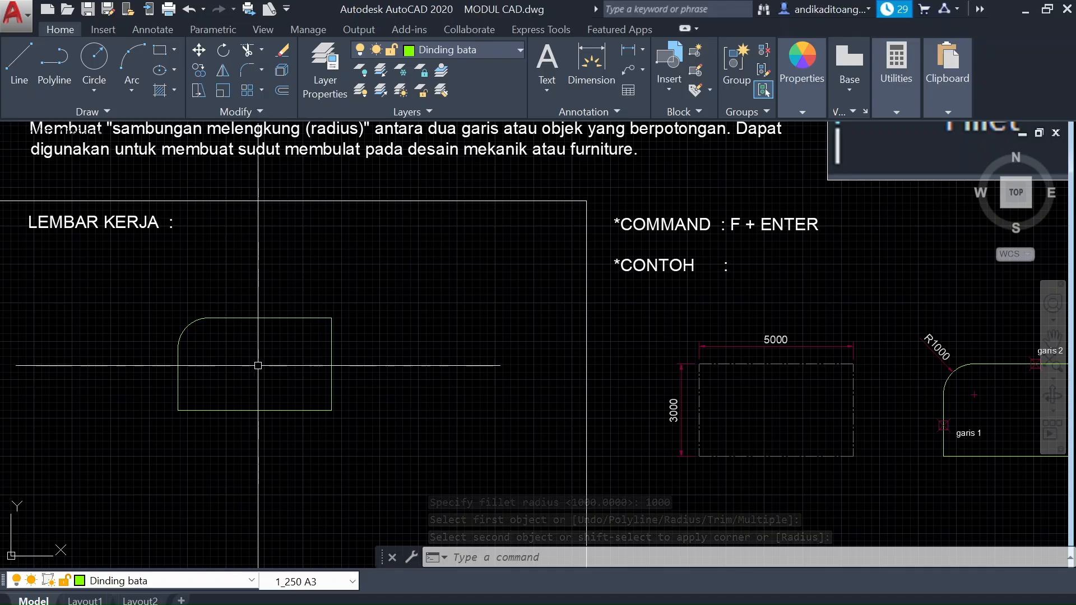
{"action": "scroll", "coordinate": [243, 384], "scroll_direction": "down", "scroll_amount": 2}
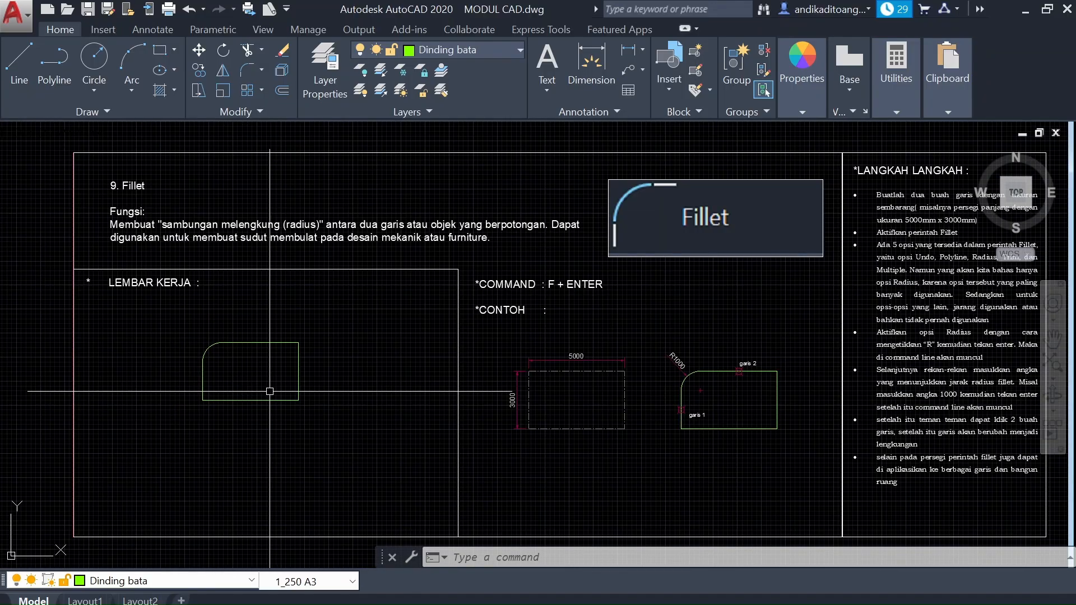
{"action": "type", "text": "f"}
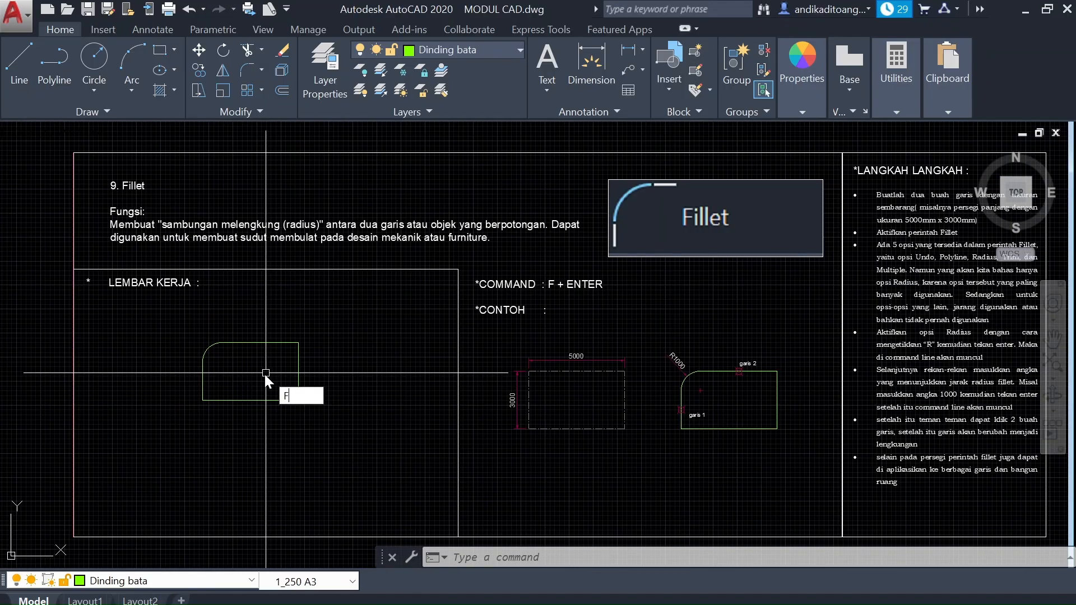
{"action": "key", "text": "Return"}
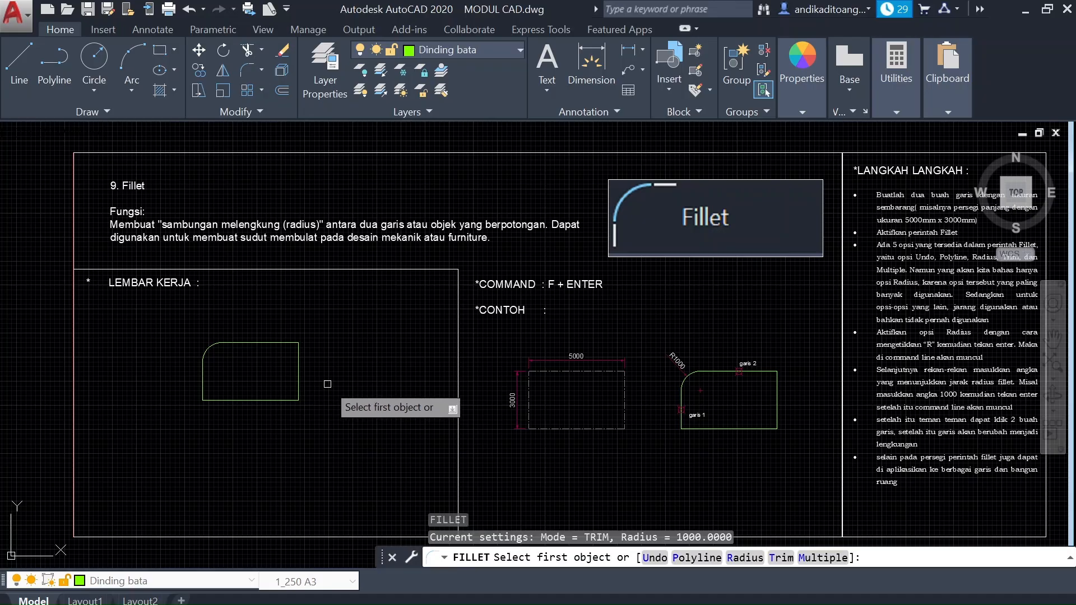
{"action": "type", "text": "R"}
{"action": "key", "text": "Return"}
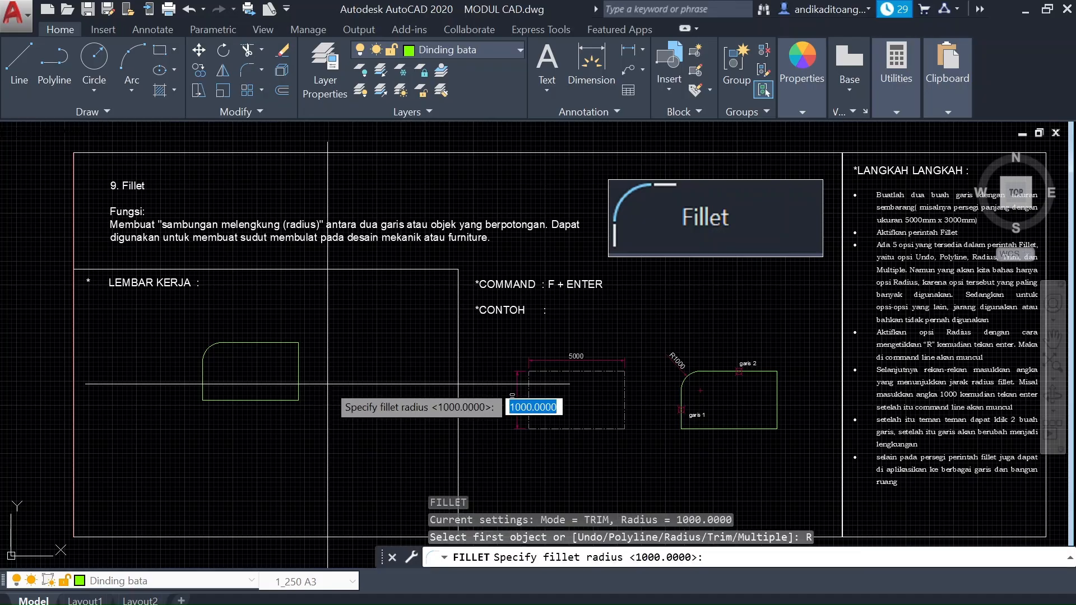
{"action": "type", "text": "1000"}
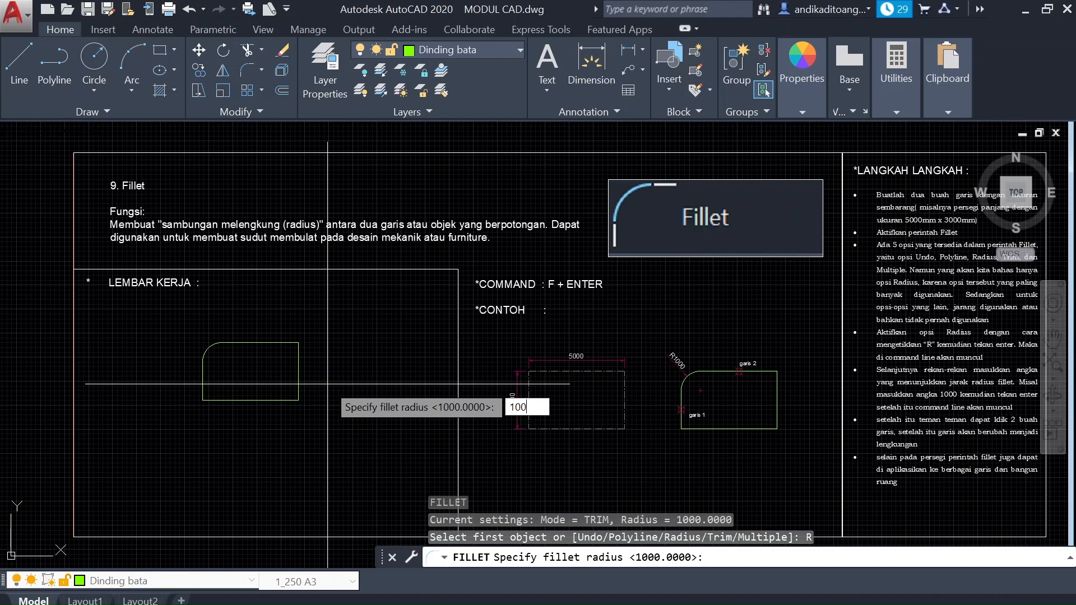
{"action": "key", "text": "Return"}
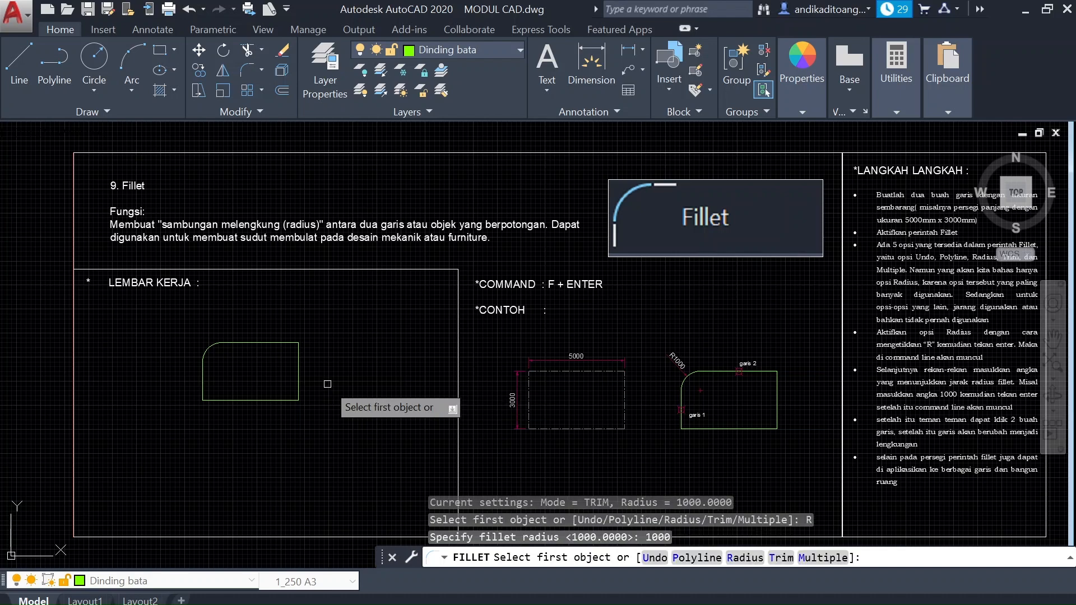
{"action": "left_click", "coordinate": [298, 389]}
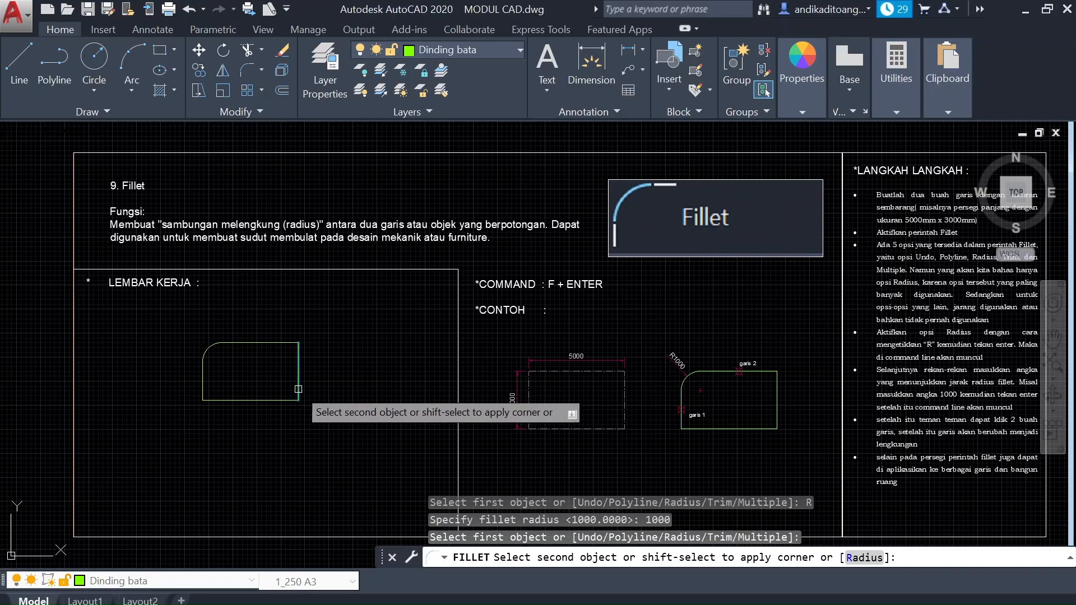
{"action": "left_click", "coordinate": [269, 400]}
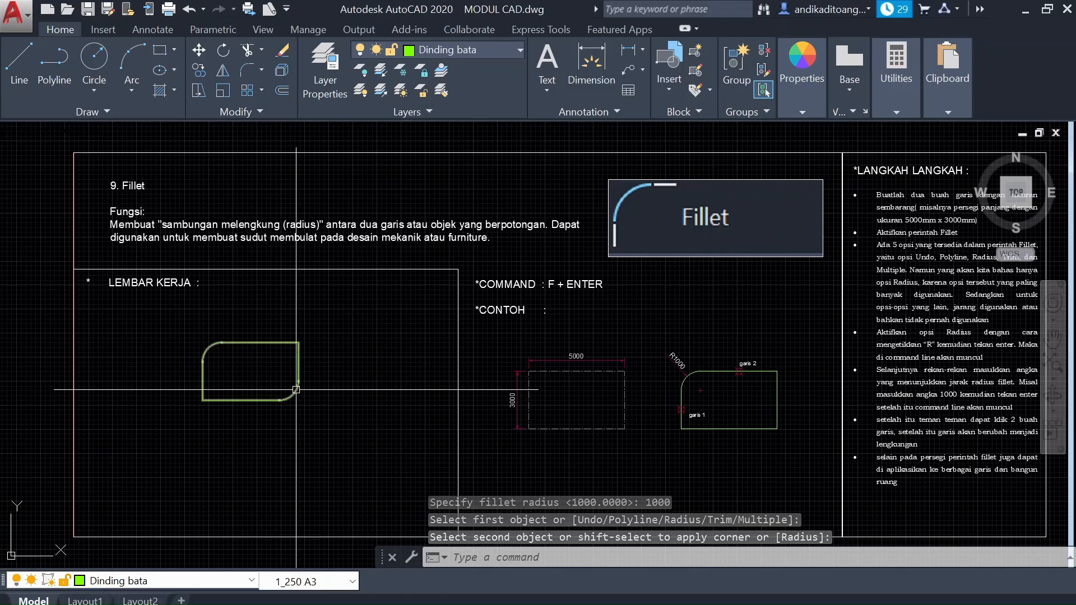
Step: Add radius dimensions to both rounded corners, the lower-right one inside the rectangle and the upper-left one outside it
{"action": "type", "text": "DRA"}
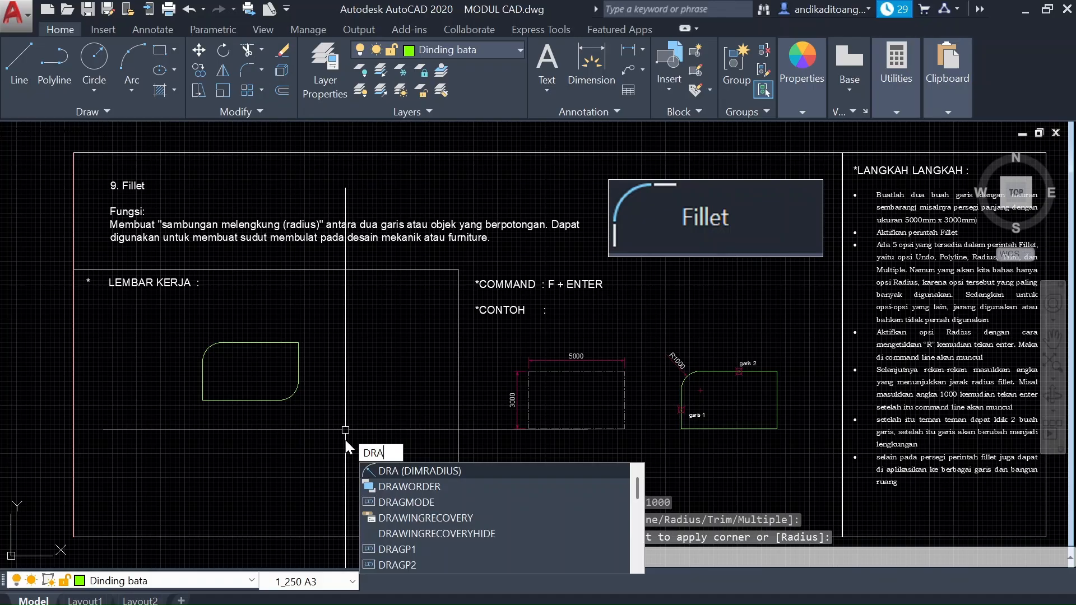
{"action": "key", "text": "Return"}
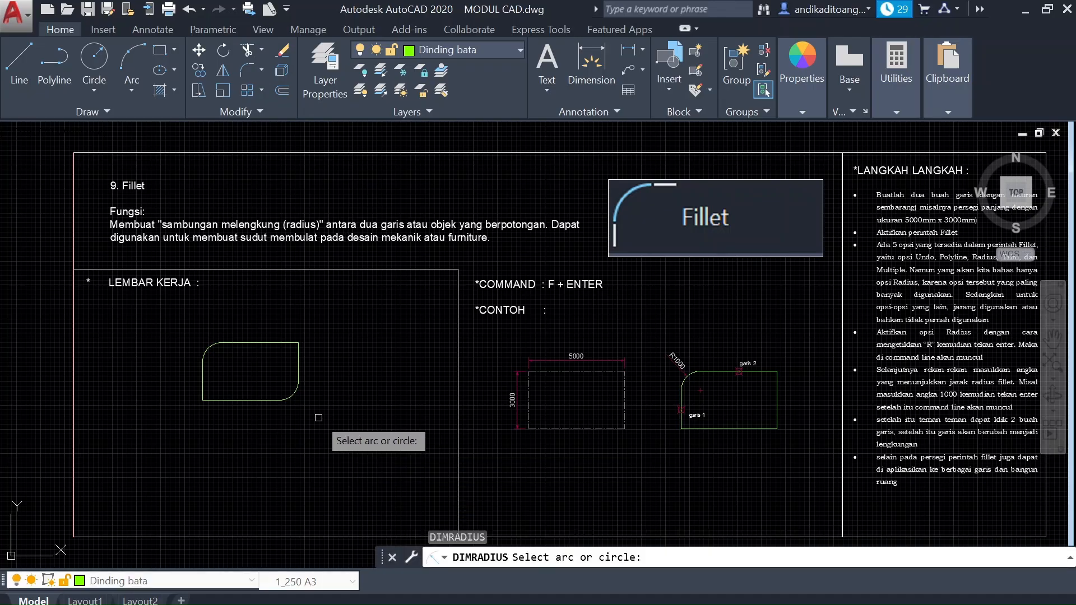
{"action": "left_click", "coordinate": [292, 394]}
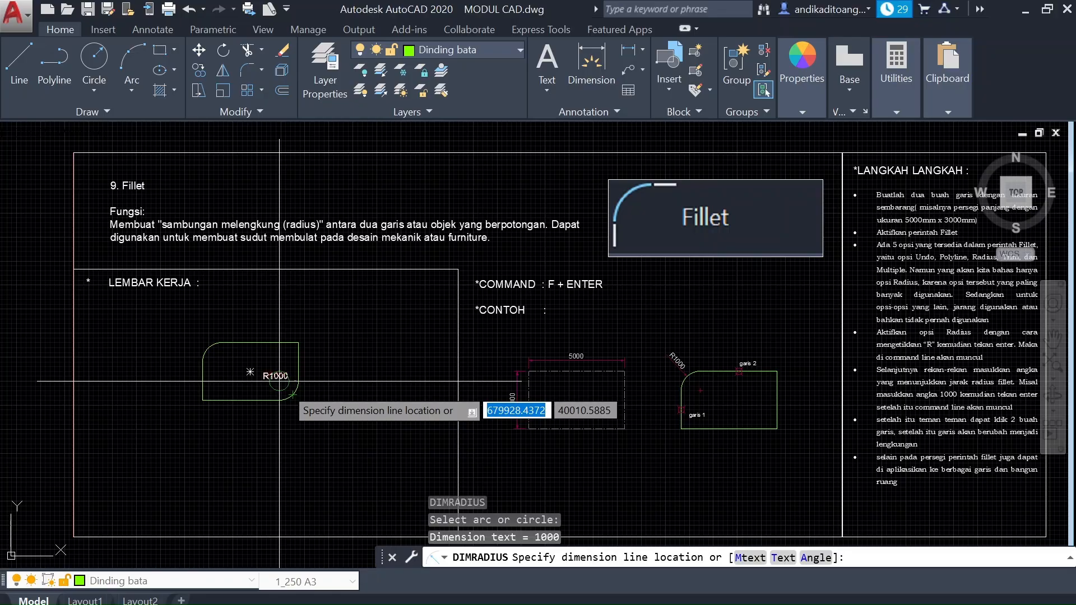
{"action": "left_click", "coordinate": [285, 387]}
{"action": "scroll", "coordinate": [285, 387], "scroll_direction": "up", "scroll_amount": 2}
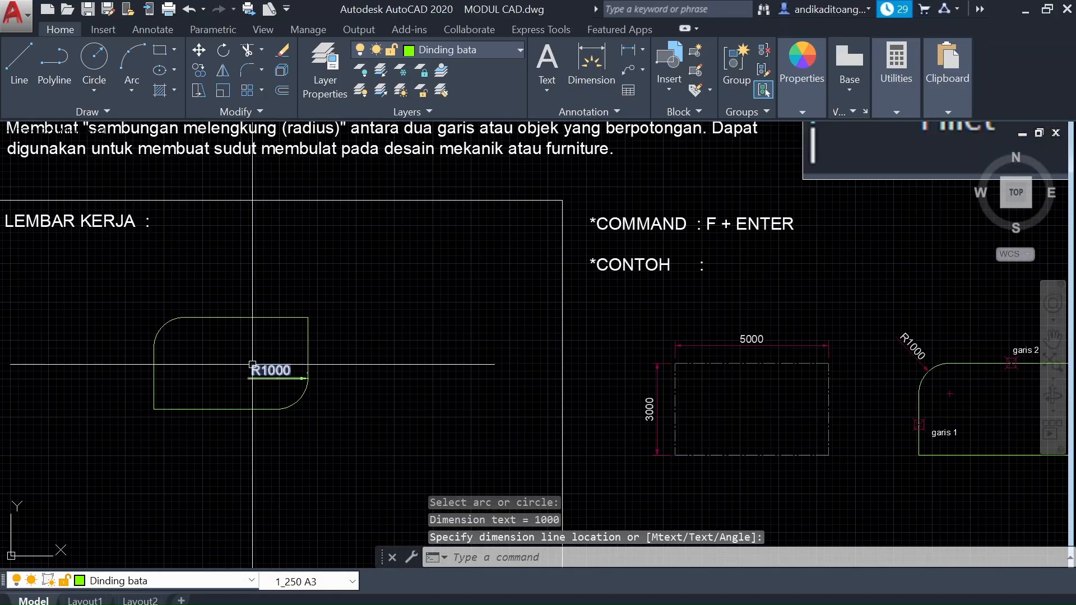
{"action": "key", "text": "Return"}
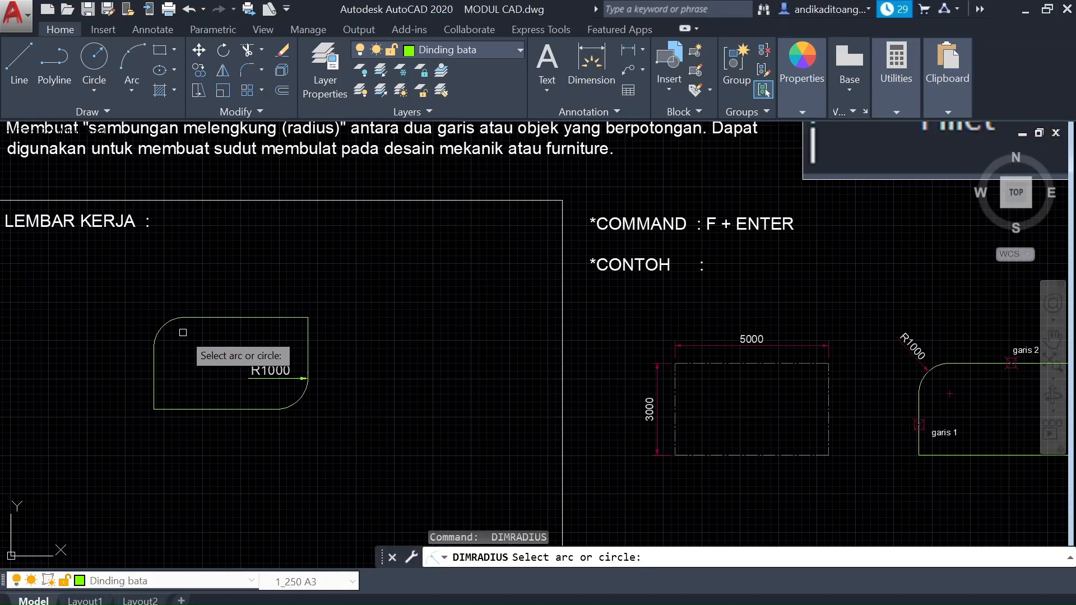
{"action": "left_click", "coordinate": [166, 324]}
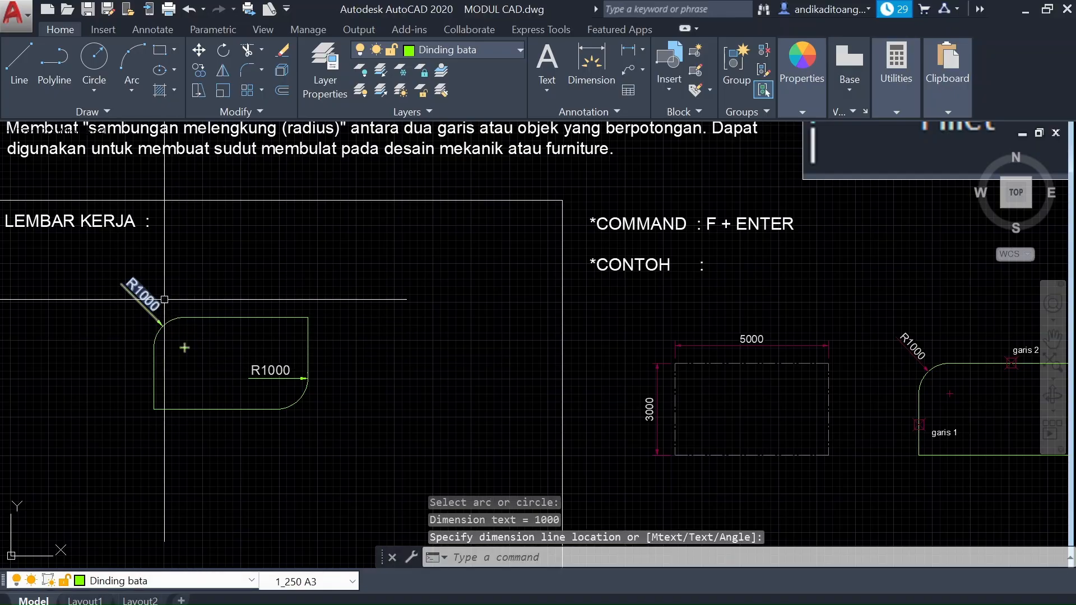
{"action": "scroll", "coordinate": [249, 366], "scroll_direction": "down", "scroll_amount": 2}
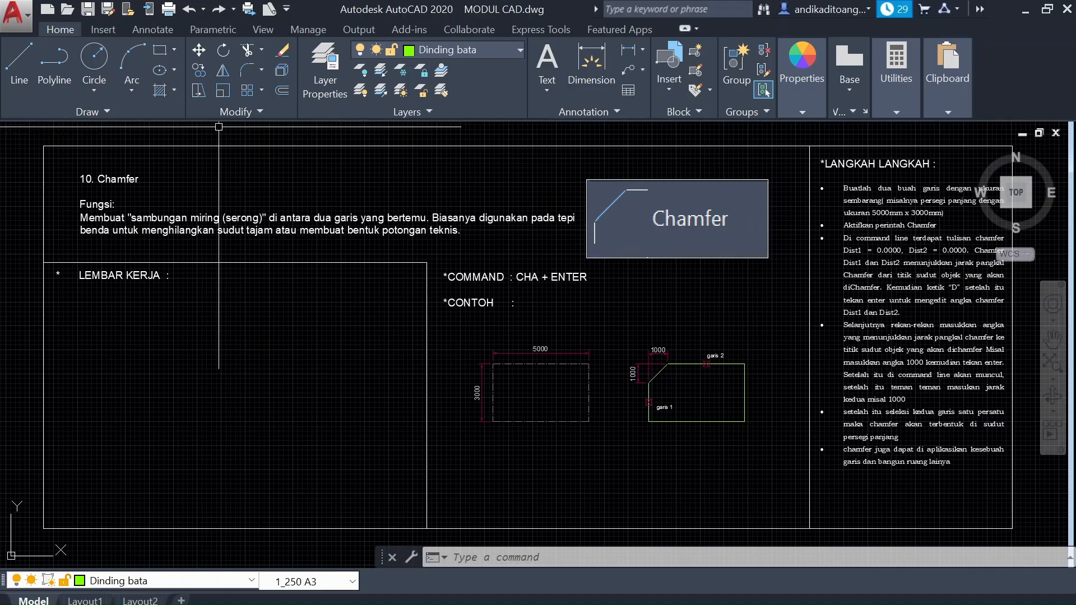
{"action": "left_click", "coordinate": [262, 69]}
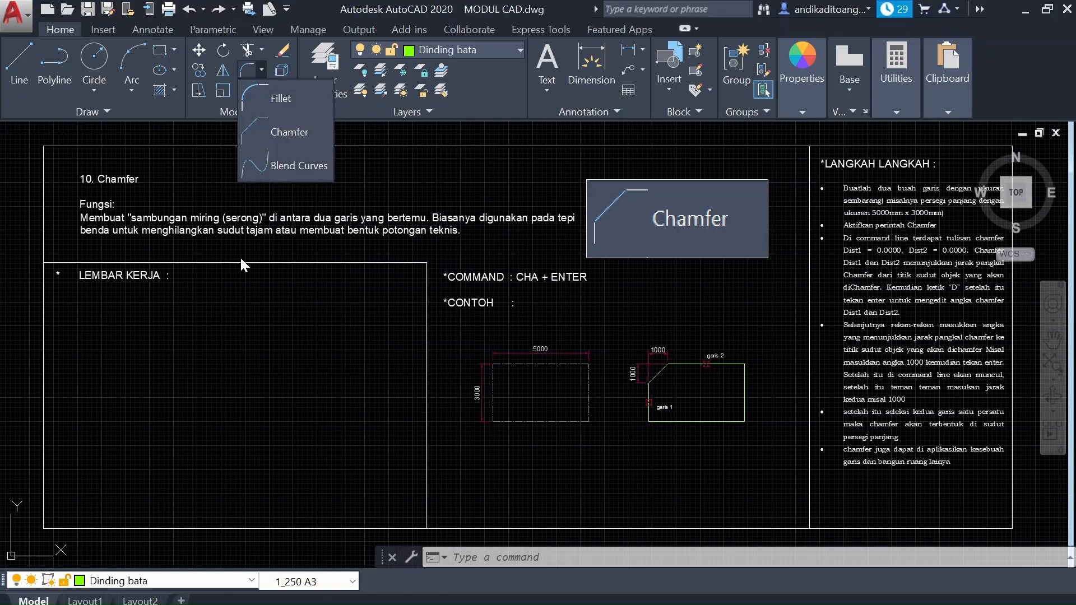
{"action": "left_click", "coordinate": [227, 401]}
{"action": "left_click", "coordinate": [210, 399]}
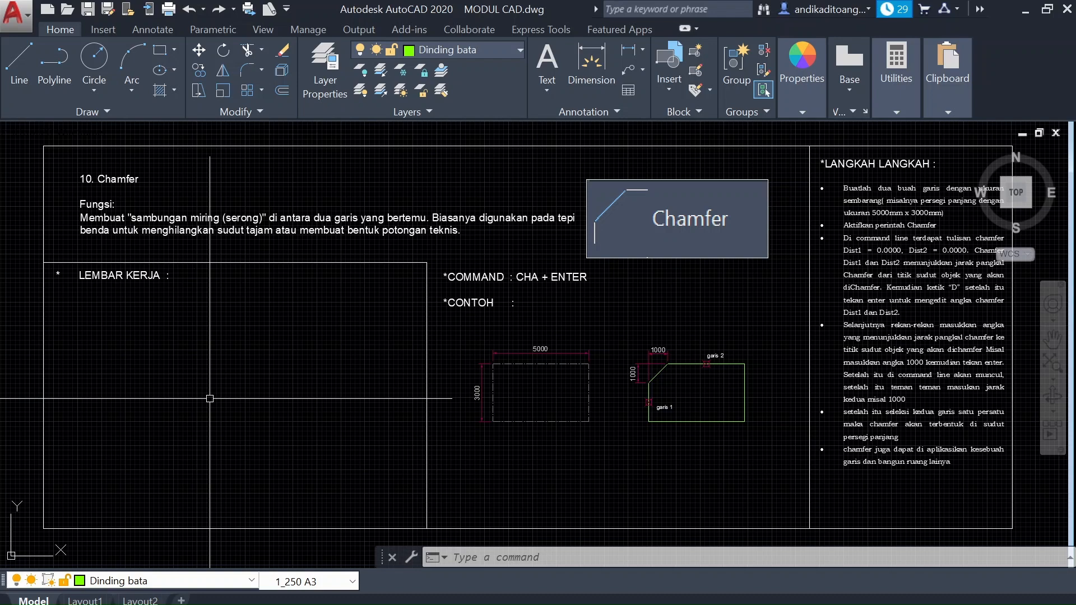
Step: Draw a 5000 x 3000 rectangle in the worksheet area (LEMBAR KERJA) of the Chamfer exercise
{"action": "type", "text": "REC"}
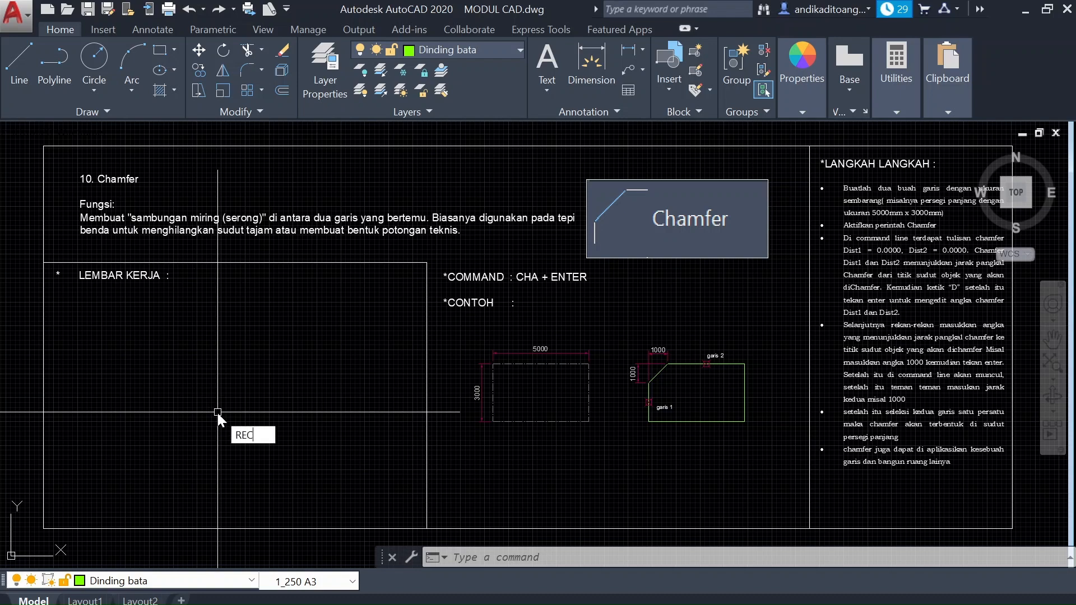
{"action": "key", "text": "Return"}
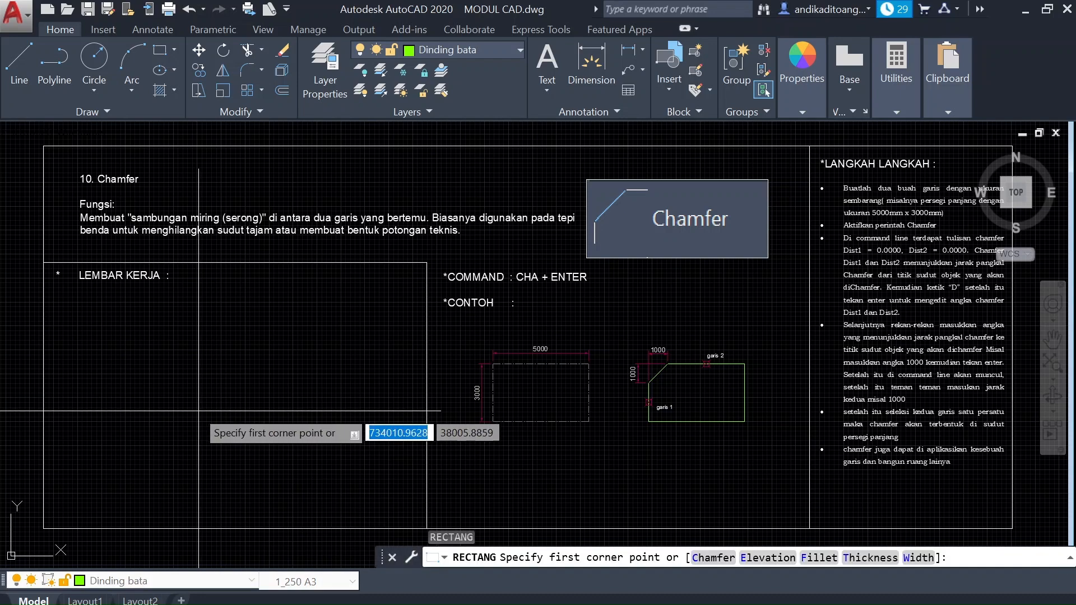
{"action": "left_click", "coordinate": [182, 379]}
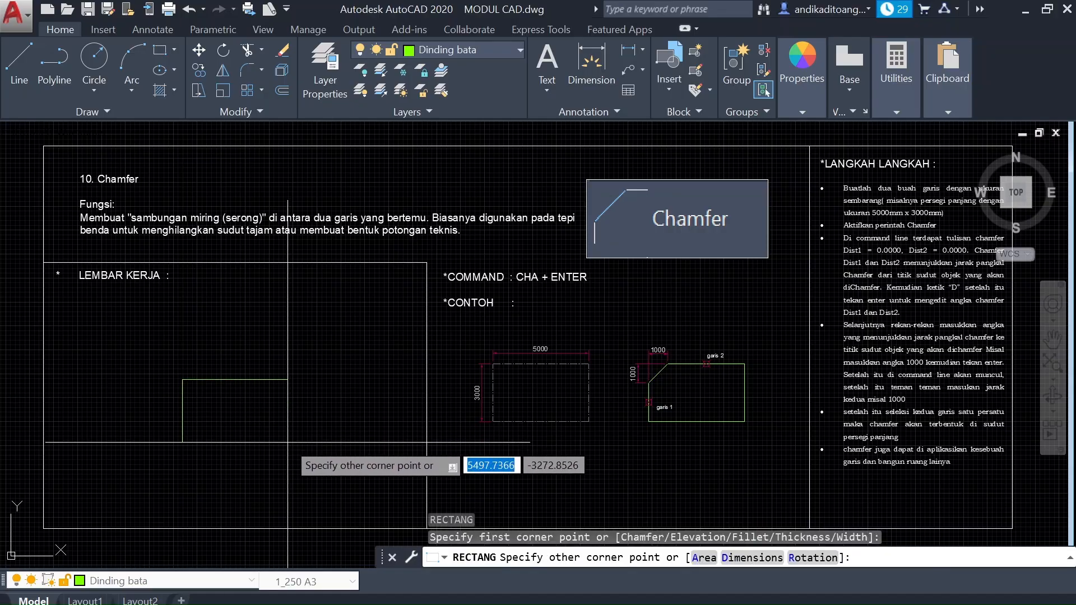
{"action": "type", "text": "3"}
{"action": "key", "text": "BackSpace"}
{"action": "type", "text": "5000"}
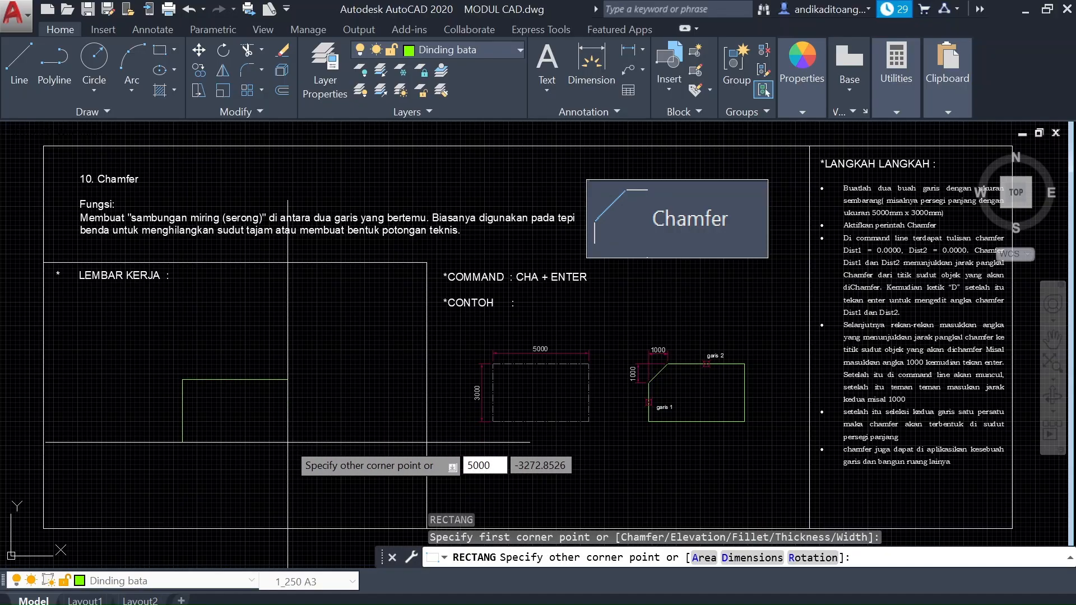
{"action": "key", "text": "Tab"}
{"action": "type", "text": "3000"}
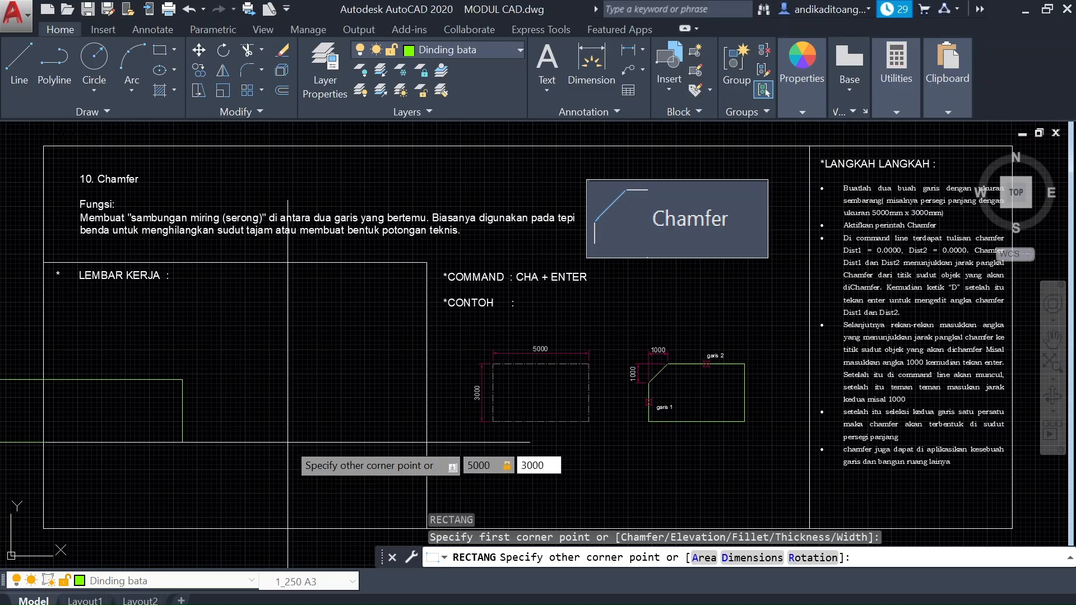
{"action": "key", "text": "Return"}
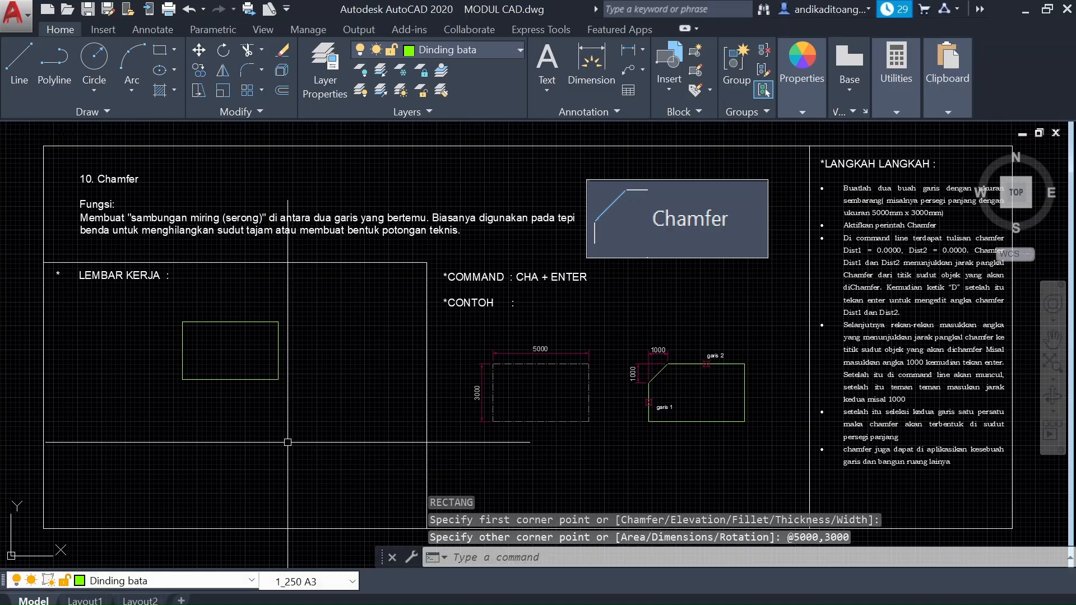
Step: Move the new rectangle straight down to about the middle of the Chamfer exercise's worksheet area
{"action": "left_click", "coordinate": [276, 344]}
{"action": "left_click", "coordinate": [216, 389]}
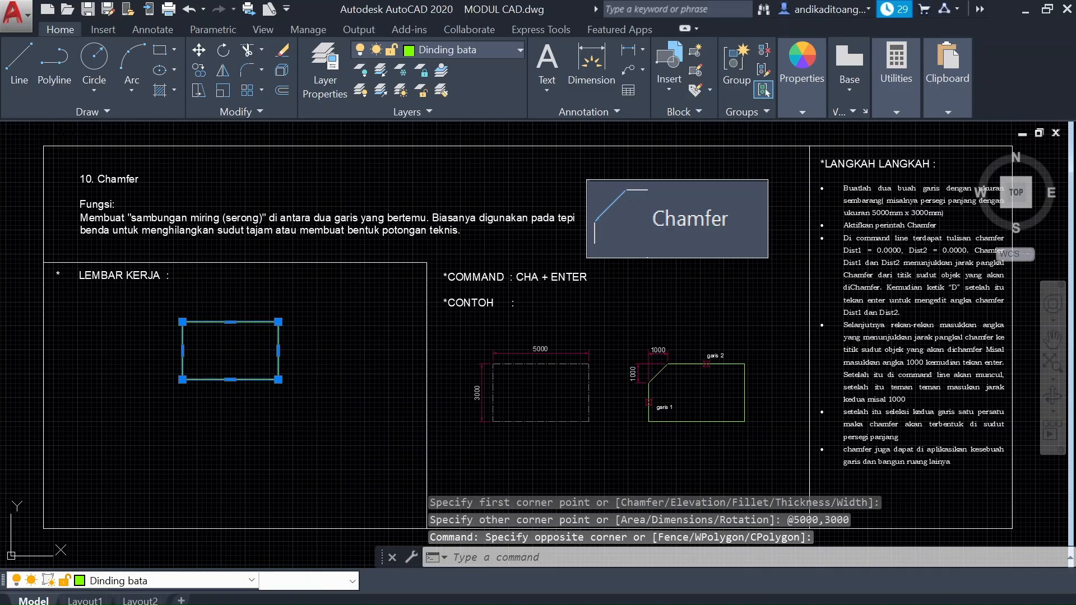
{"action": "type", "text": "m"}
{"action": "key", "text": "Return"}
{"action": "left_click", "coordinate": [323, 339]}
{"action": "left_click", "coordinate": [323, 385]}
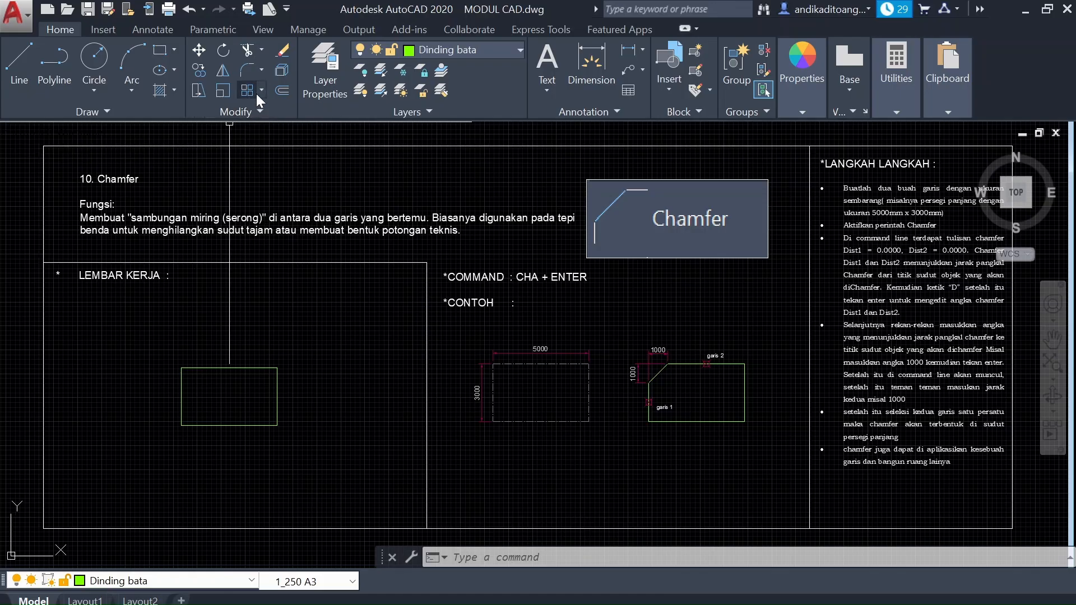
{"action": "left_click", "coordinate": [262, 70]}
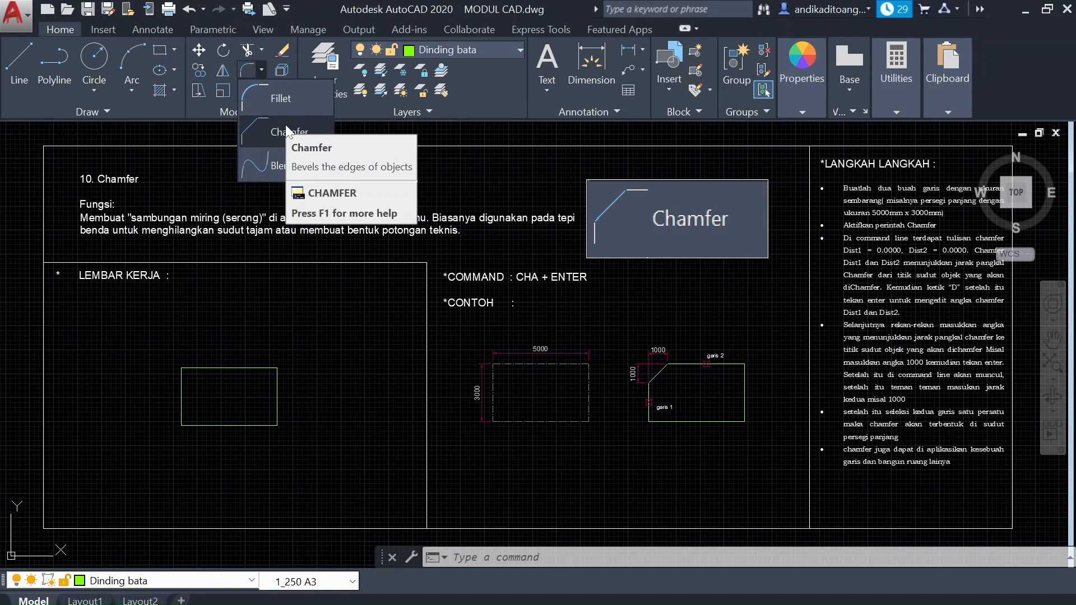
{"action": "left_click", "coordinate": [247, 320]}
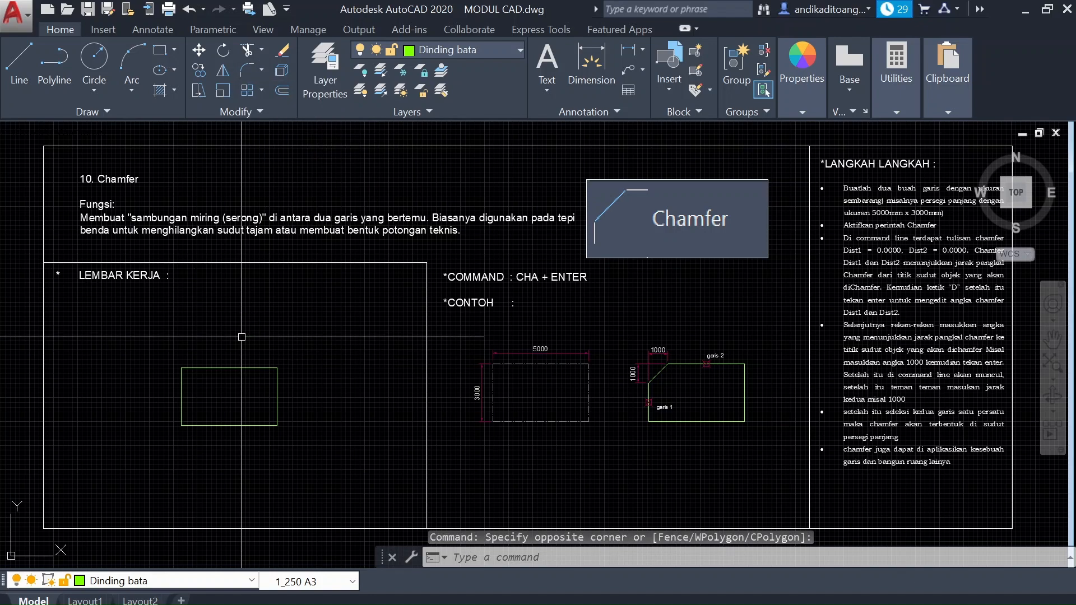
Step: Chamfer the rectangle's upper-left corner with a first distance of 1500 along the top edge and a second distance of 2000 along the left edge
{"action": "type", "text": "C"}
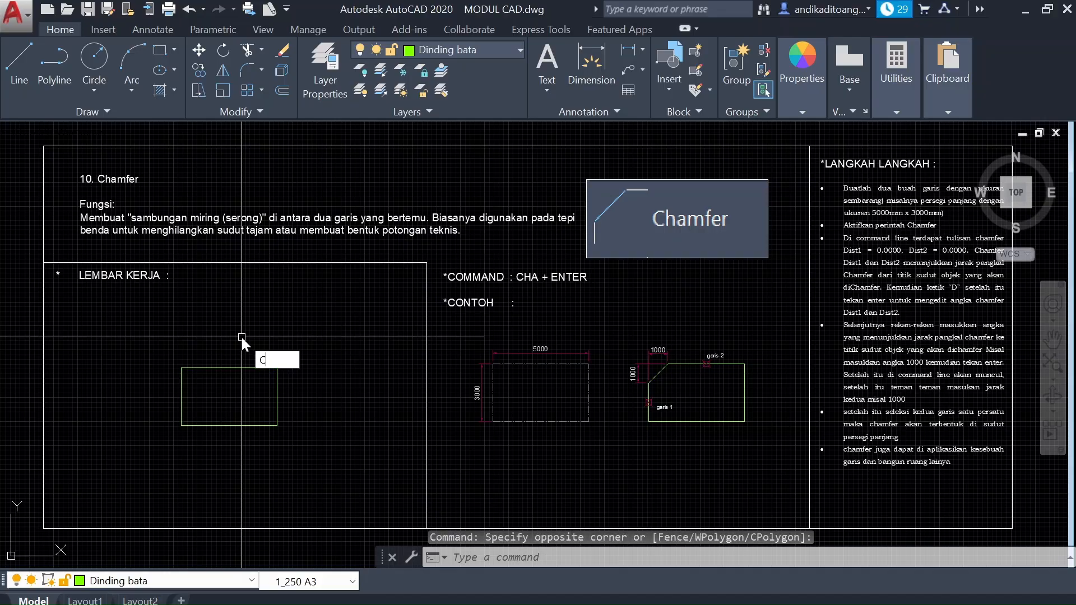
{"action": "type", "text": "HA"}
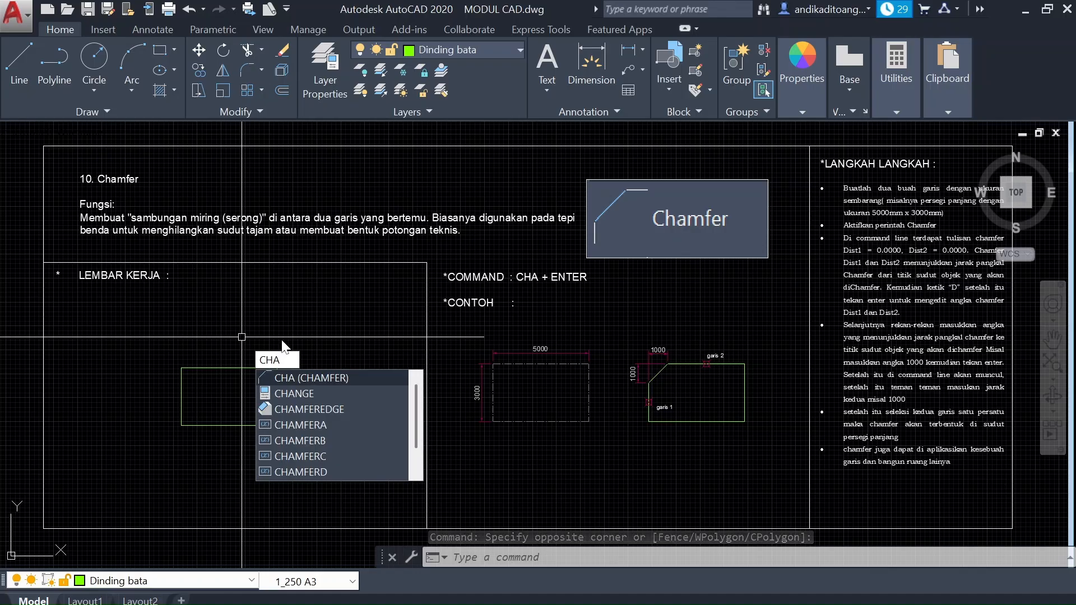
{"action": "key", "text": "Return"}
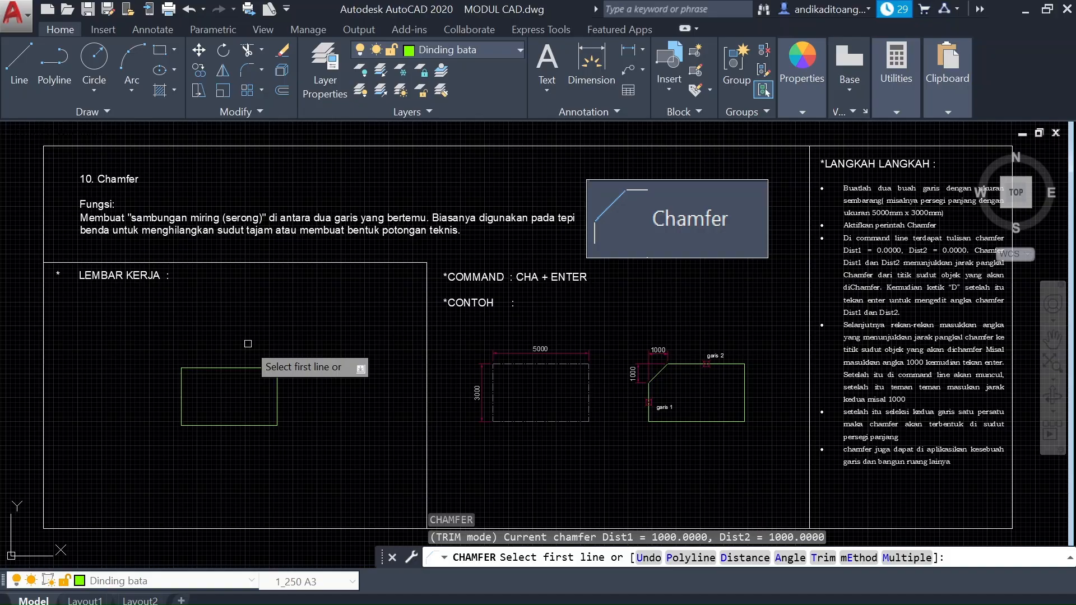
{"action": "type", "text": "D"}
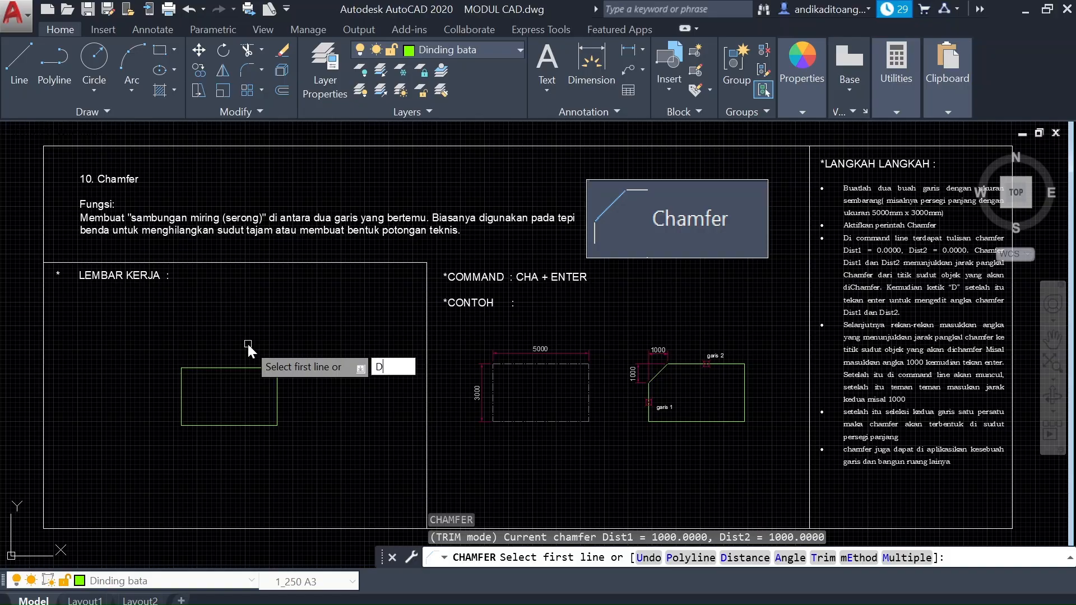
{"action": "key", "text": "Return"}
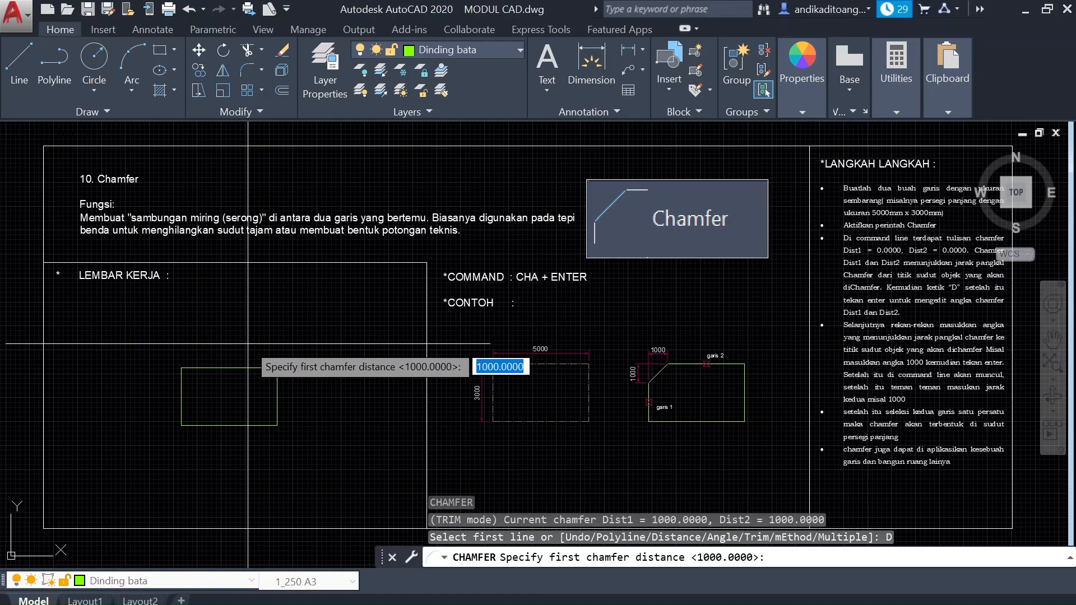
{"action": "type", "text": "15"}
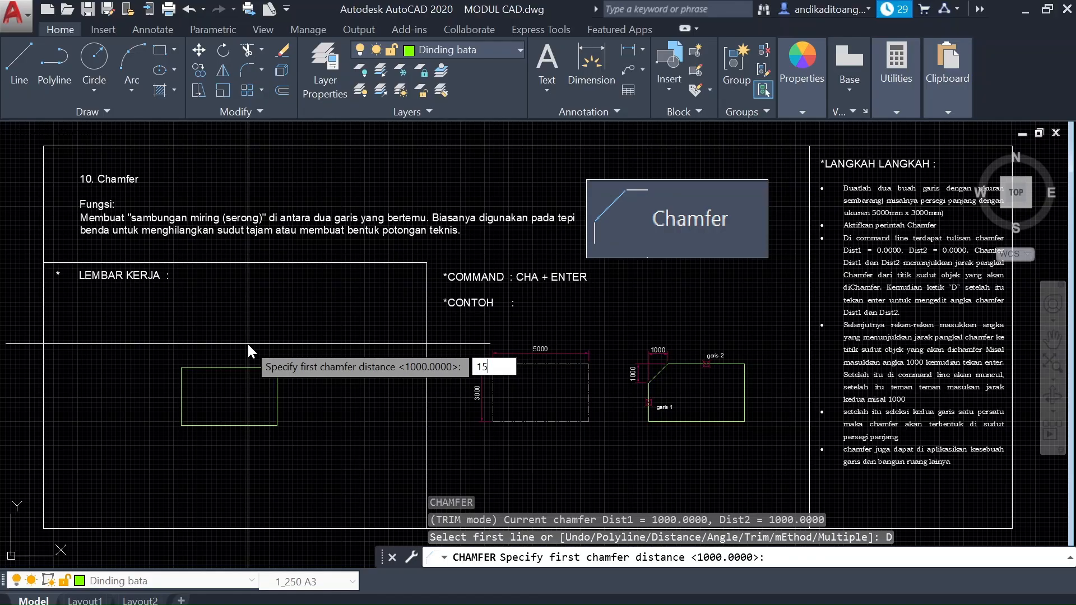
{"action": "type", "text": "00"}
{"action": "key", "text": "Return"}
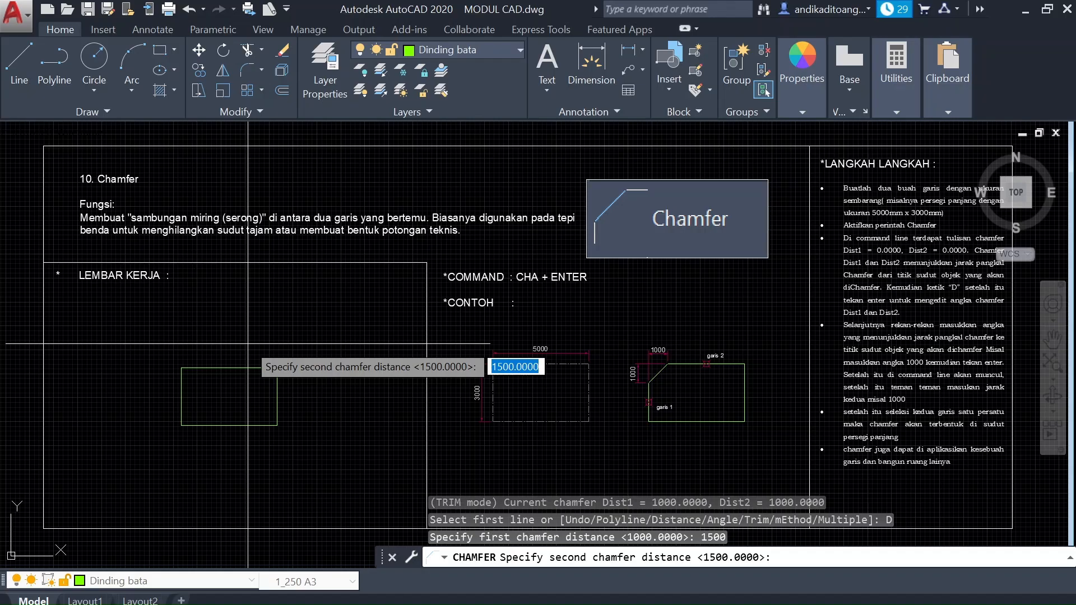
{"action": "type", "text": "1"}
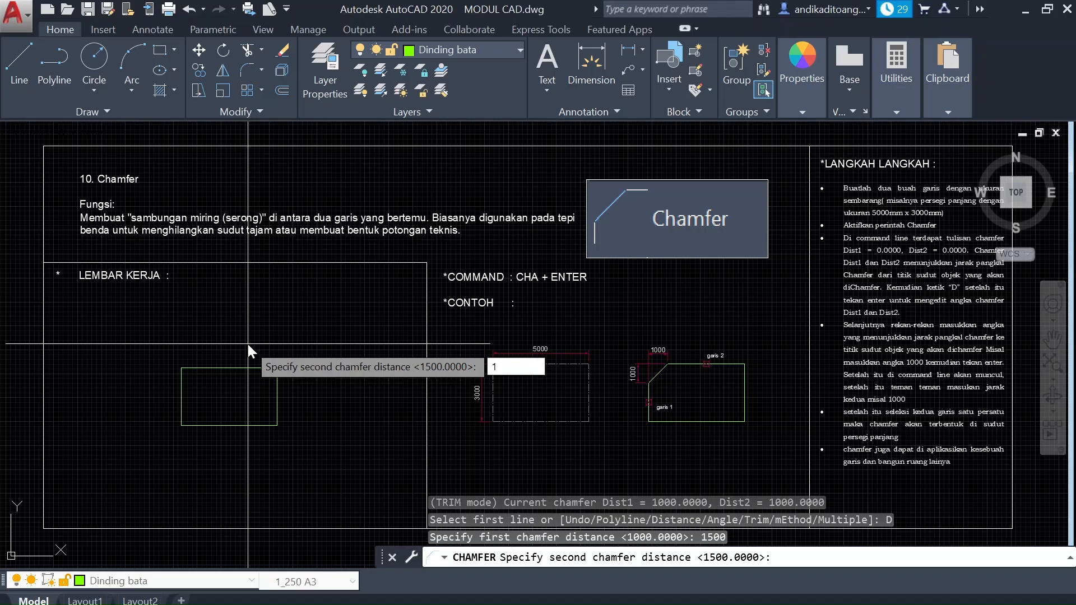
{"action": "type", "text": "5"}
{"action": "key", "text": "BackSpace"}
{"action": "key", "text": "BackSpace"}
{"action": "type", "text": "2000"}
{"action": "key", "text": "Return"}
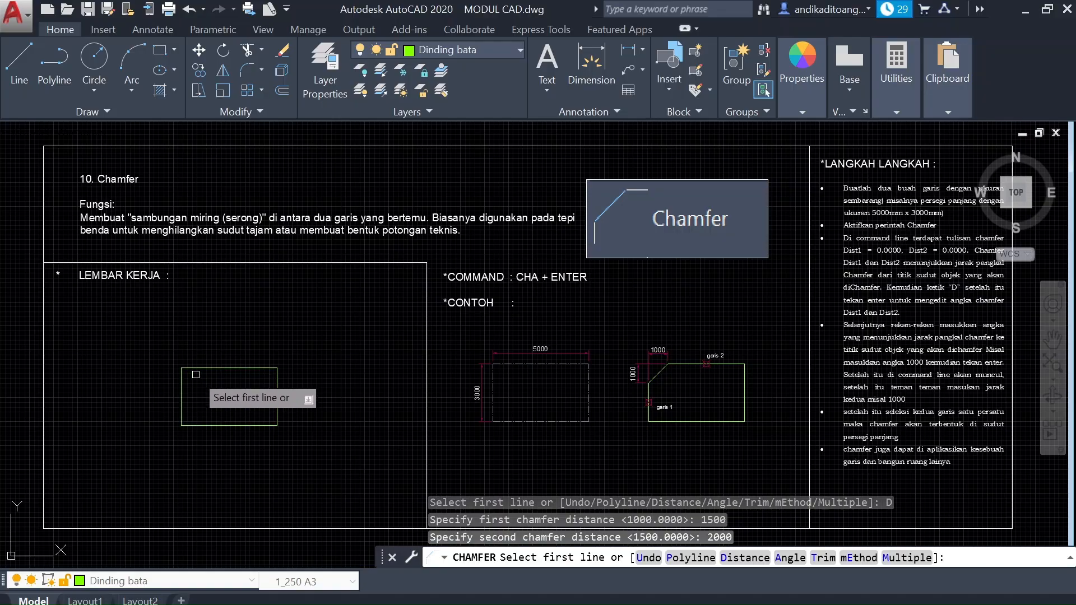
{"action": "left_click", "coordinate": [204, 368]}
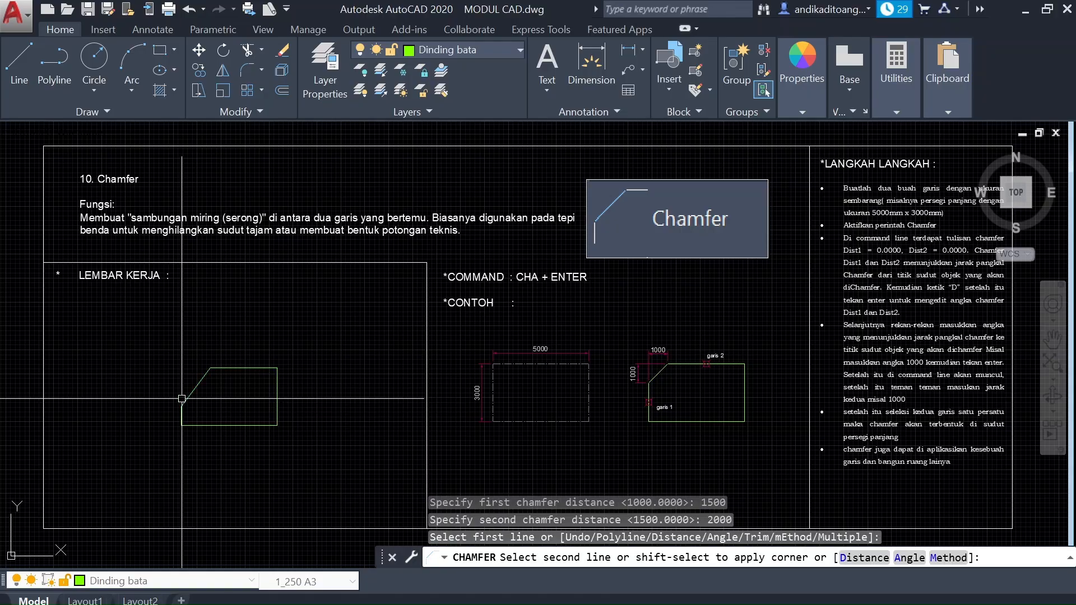
{"action": "left_click", "coordinate": [182, 399]}
{"action": "key", "text": "Escape"}
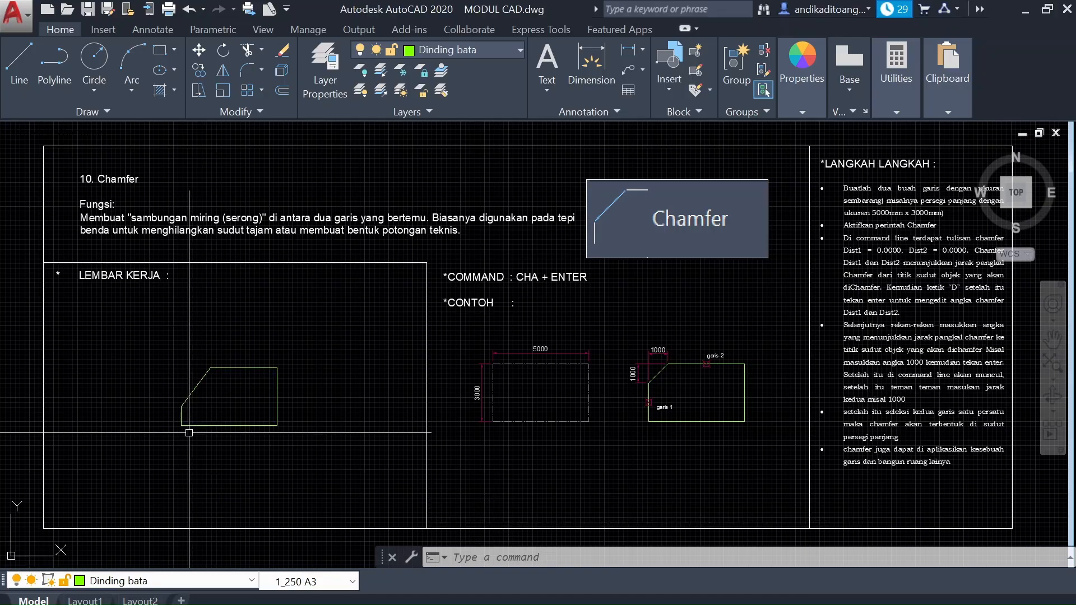
Step: Add a horizontal linear dimension across the chamfer, placed above the rectangle
{"action": "type", "text": "DLI"}
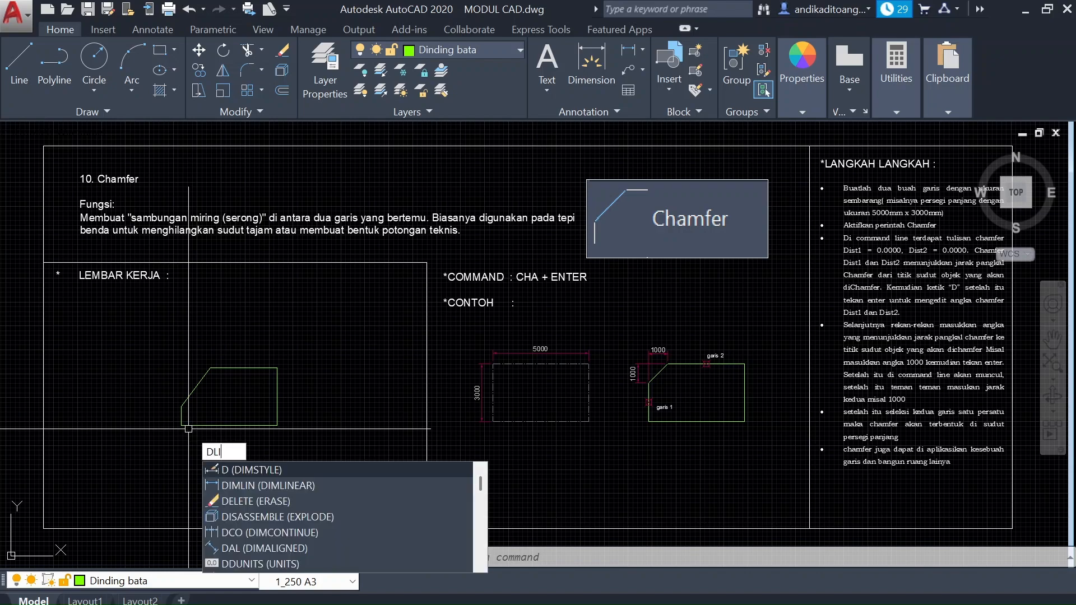
{"action": "key", "text": "Return"}
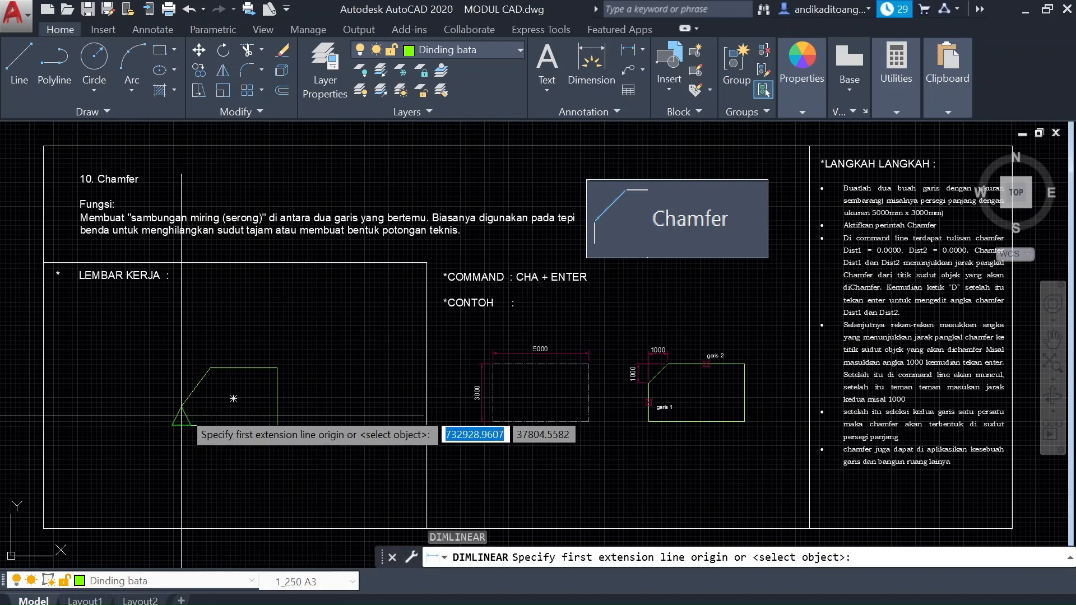
{"action": "scroll", "coordinate": [178, 425], "scroll_direction": "up", "scroll_amount": 4}
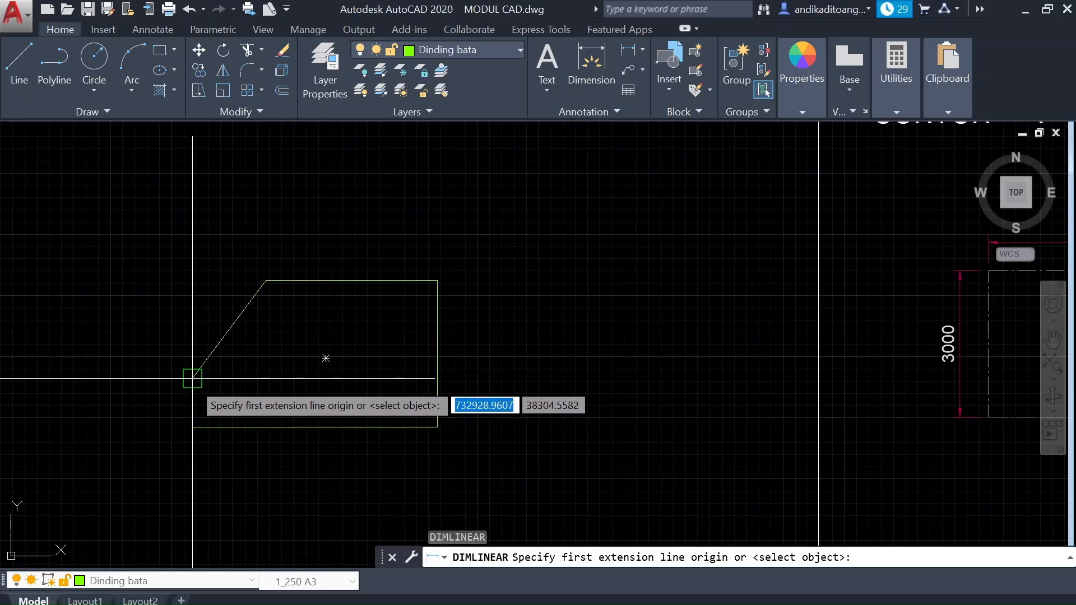
{"action": "left_click", "coordinate": [192, 377]}
{"action": "left_click", "coordinate": [266, 281]}
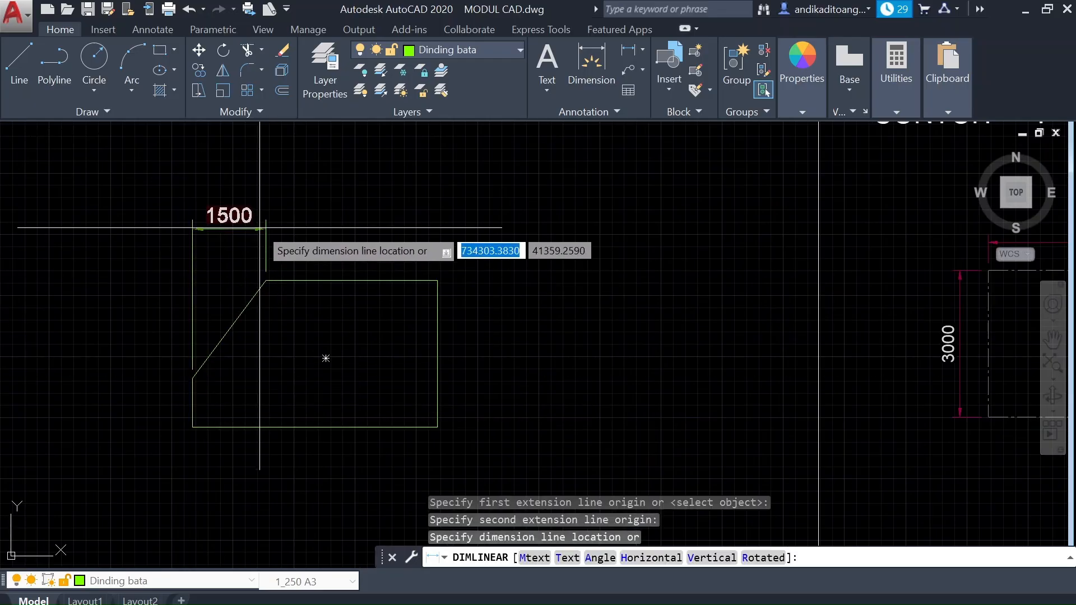
{"action": "left_click", "coordinate": [261, 219]}
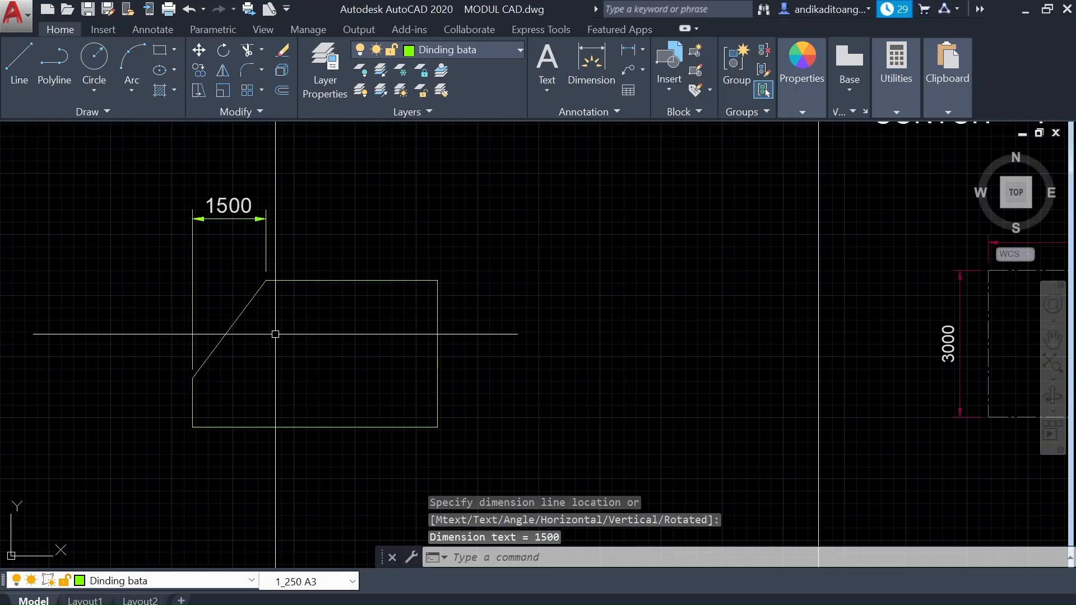
Step: Add a vertical linear dimension along the chamfer's height, placed to the left of the rectangle
{"action": "key", "text": "Return"}
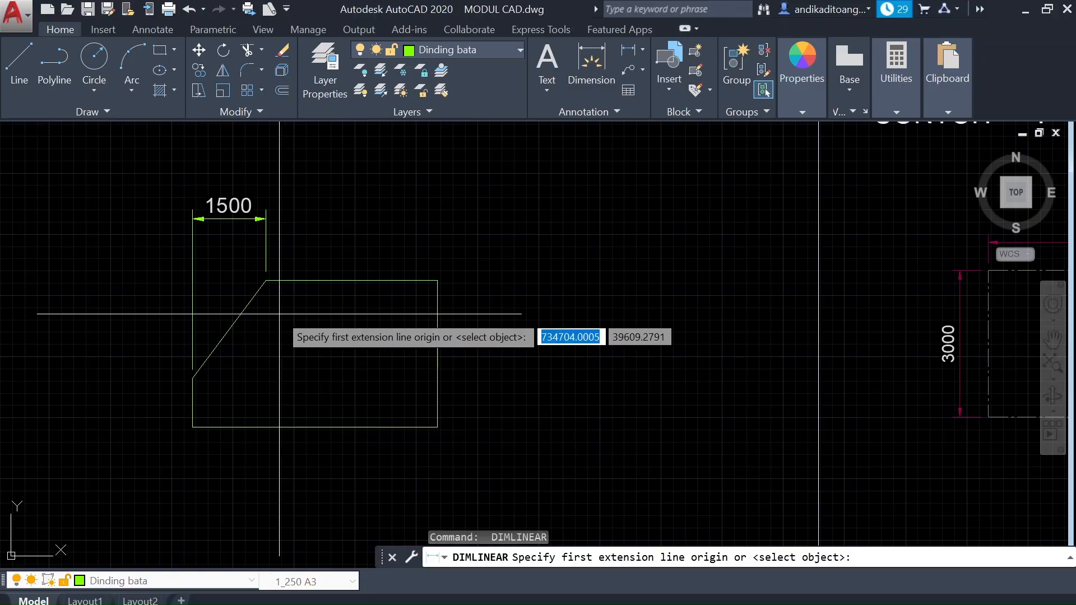
{"action": "left_click", "coordinate": [264, 281]}
{"action": "left_click", "coordinate": [192, 379]}
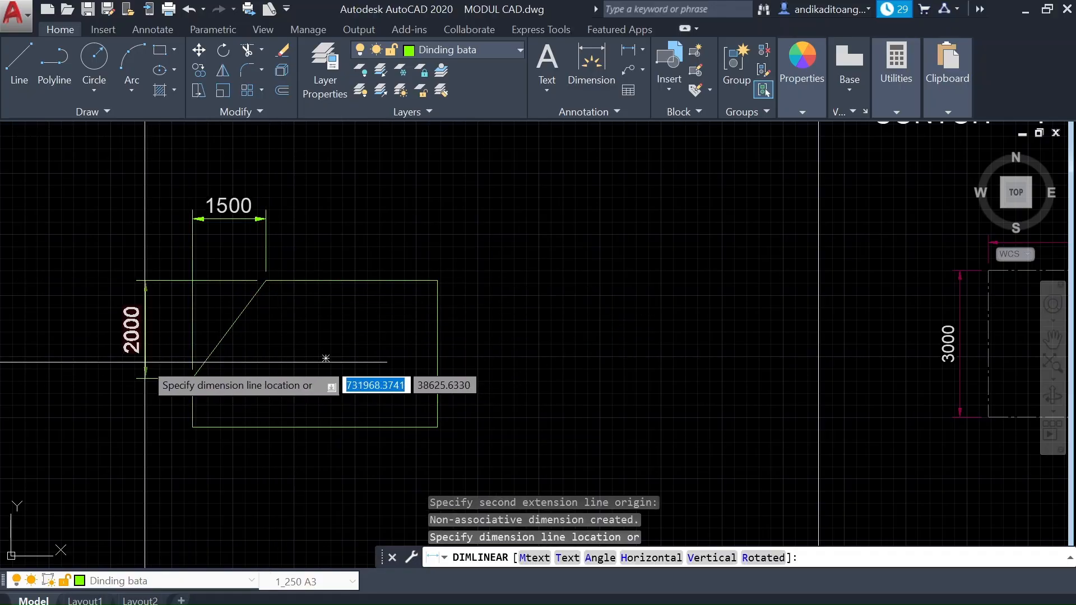
{"action": "left_click", "coordinate": [135, 353]}
{"action": "scroll", "coordinate": [112, 370], "scroll_direction": "down", "scroll_amount": 2}
{"action": "scroll", "coordinate": [280, 356], "scroll_direction": "down", "scroll_amount": 3}
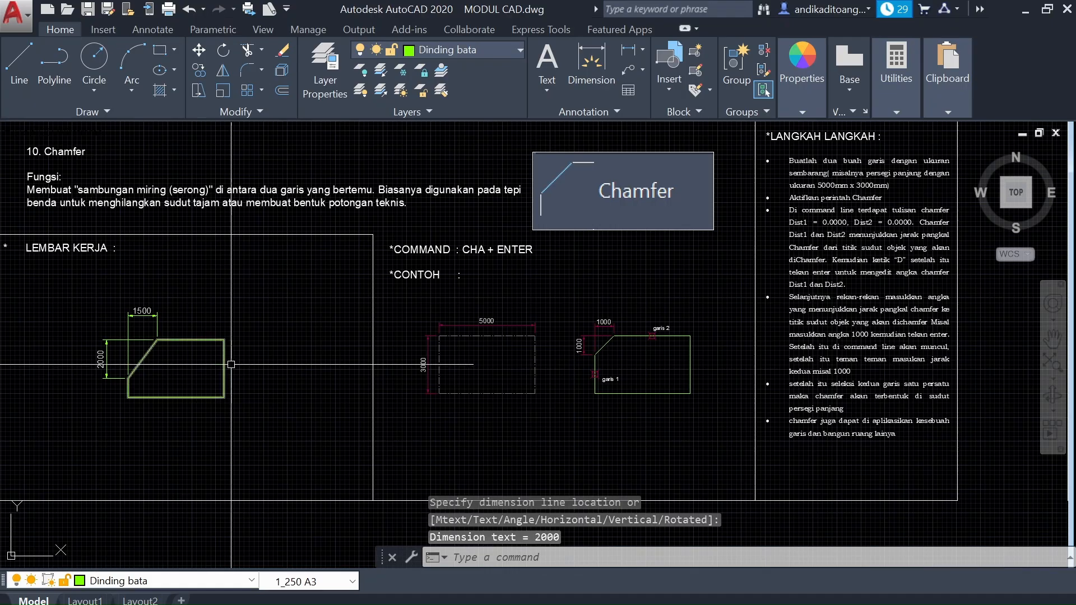
{"action": "scroll", "coordinate": [296, 352], "scroll_direction": "up", "scroll_amount": 1}
{"action": "middle_click_drag", "start_coordinate": [296, 352], "coordinate": [344, 378]}
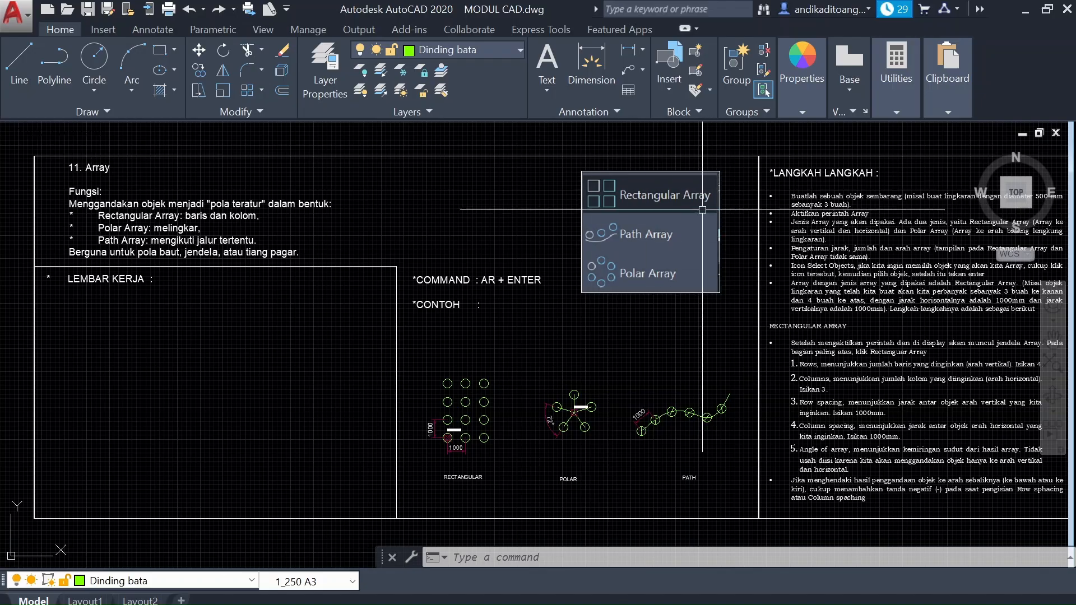
{"action": "left_click", "coordinate": [248, 104]}
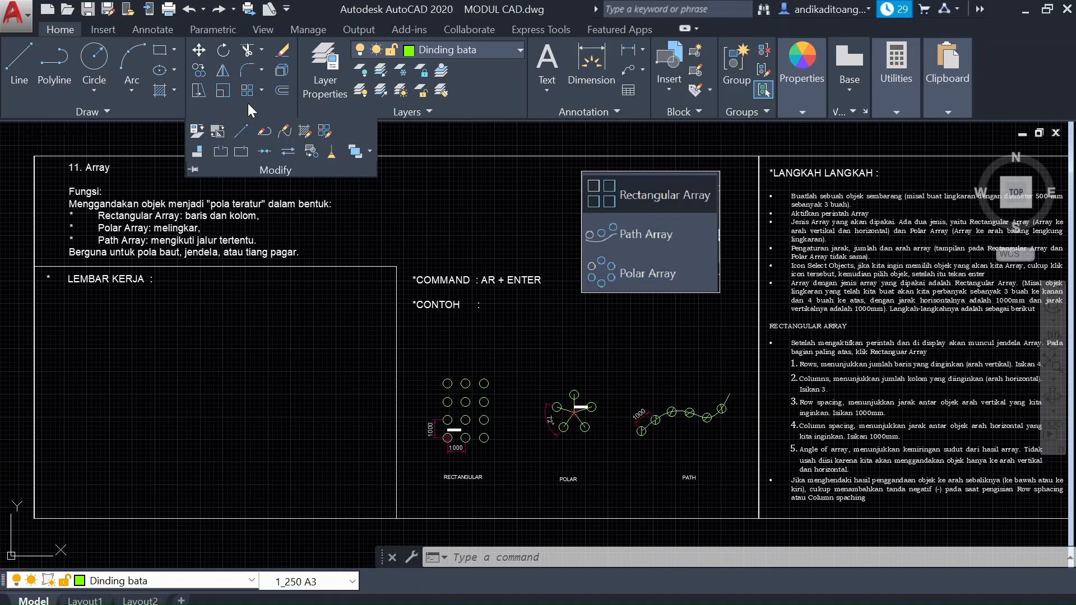
{"action": "left_click", "coordinate": [261, 88]}
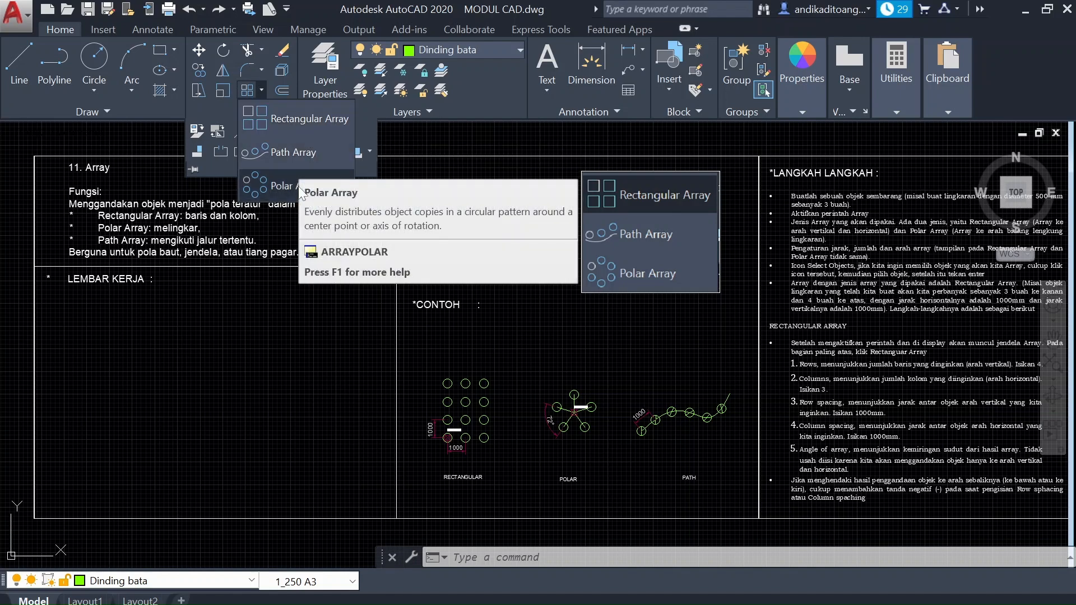
{"action": "left_click", "coordinate": [246, 372]}
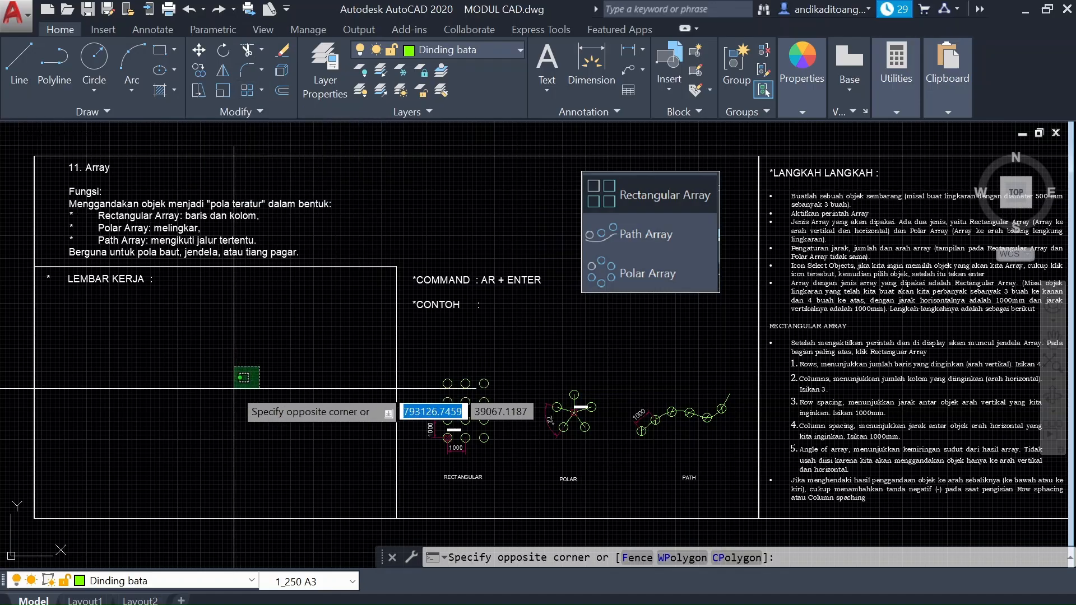
{"action": "left_click", "coordinate": [233, 390]}
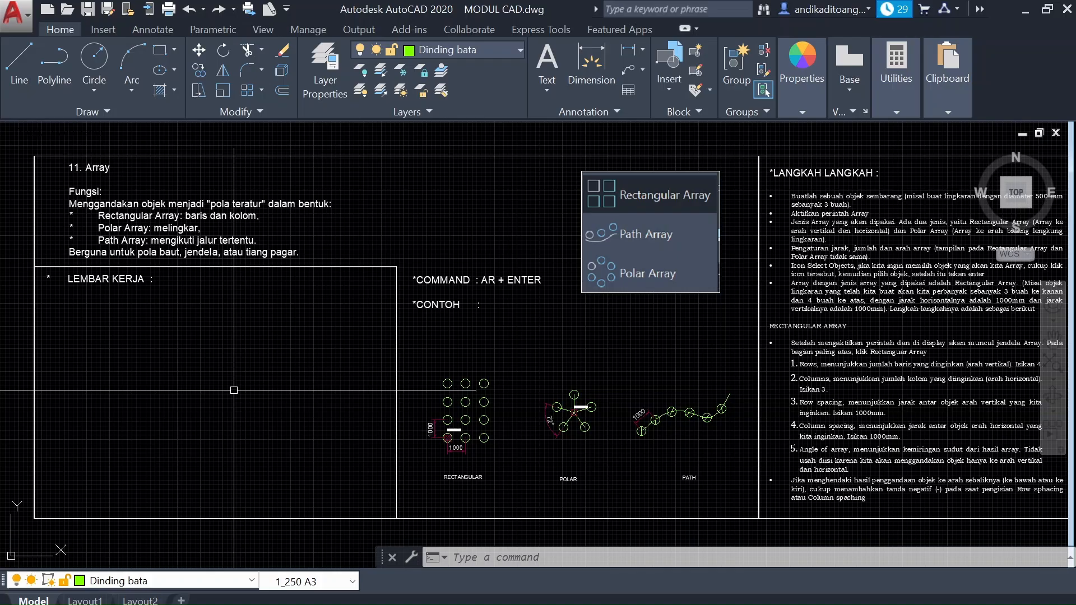
Step: Draw a circle with a diameter of 500 in the upper-left part of the Array exercise's worksheet area (LEMBAR KERJA)
{"action": "type", "text": "c"}
{"action": "key", "text": "Return"}
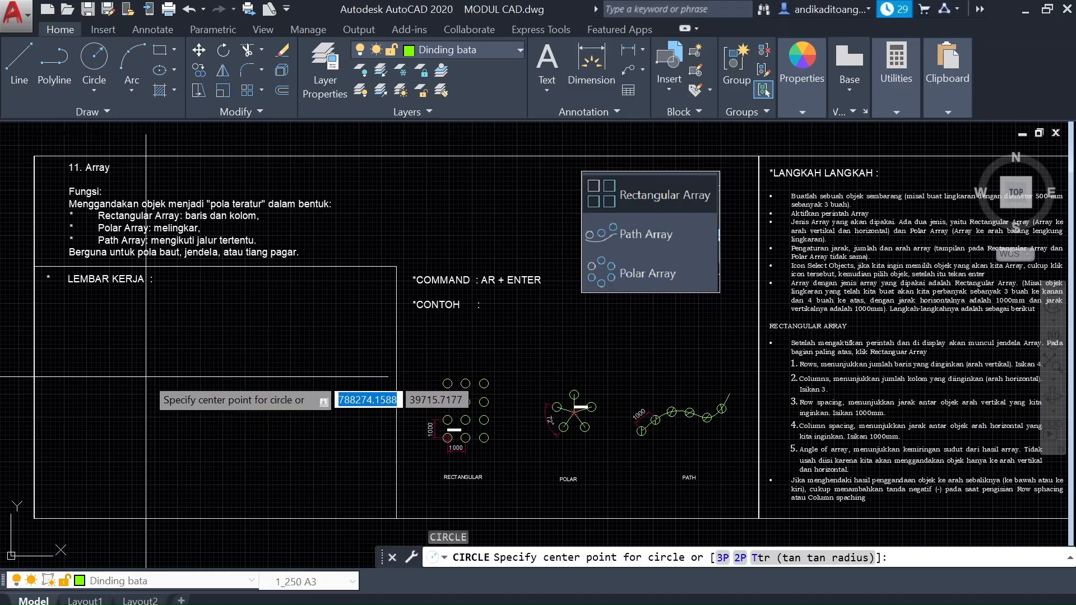
{"action": "left_click", "coordinate": [98, 339]}
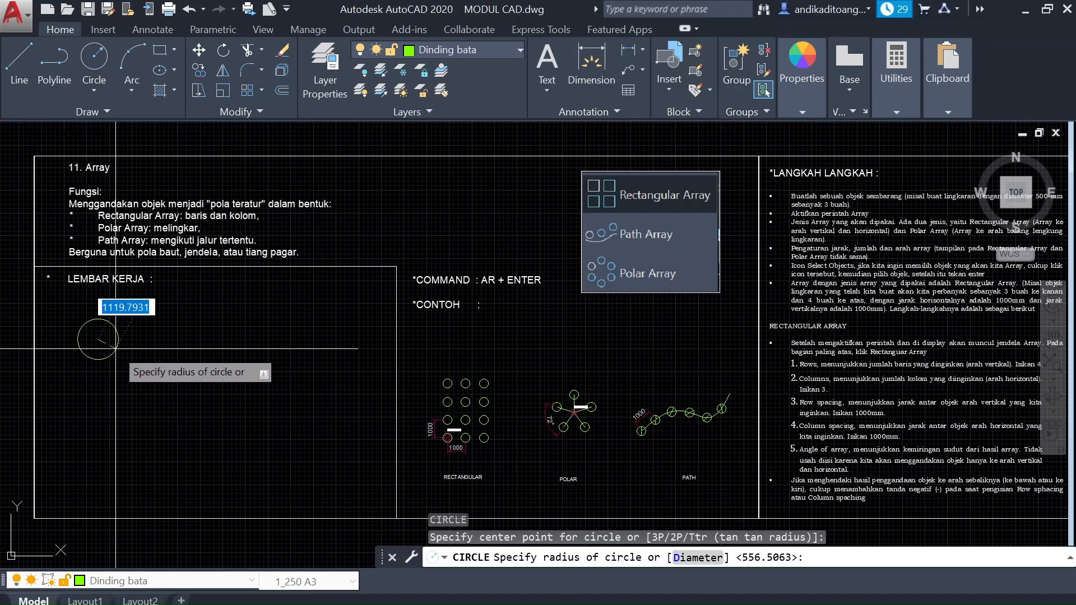
{"action": "type", "text": "D"}
{"action": "key", "text": "Return"}
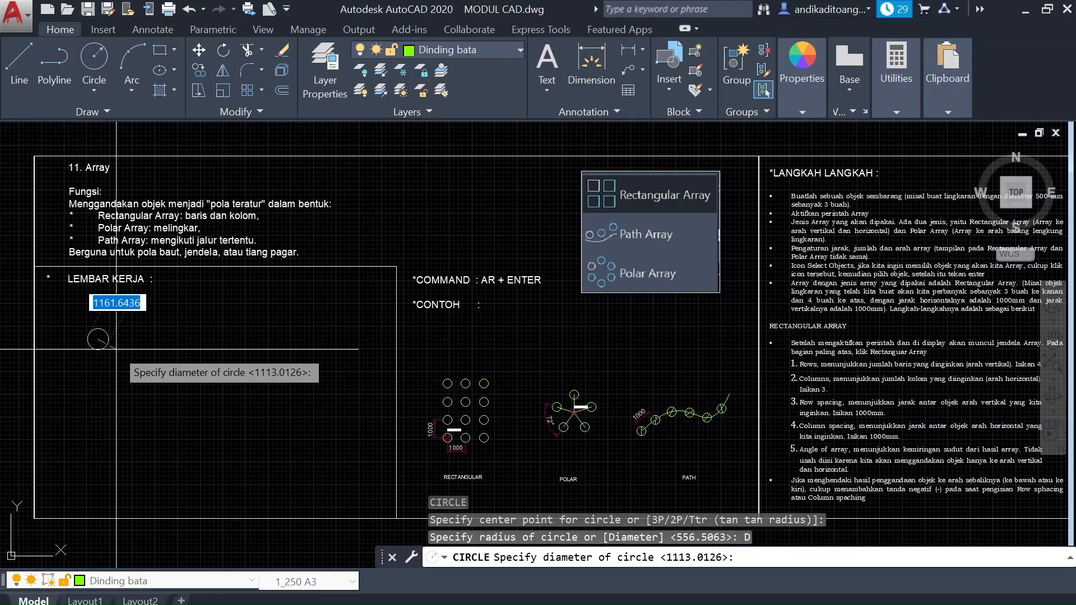
{"action": "type", "text": "500"}
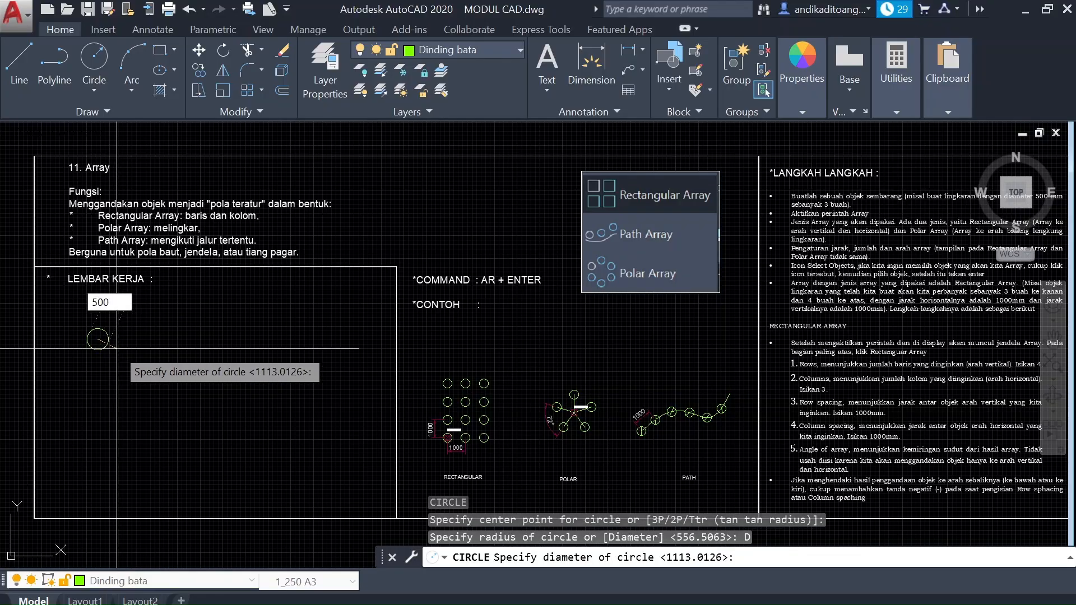
Step: Give the new circle a diameter of 500 and move it slightly higher below the LEMBAR KERJA heading
{"action": "key", "text": "Return"}
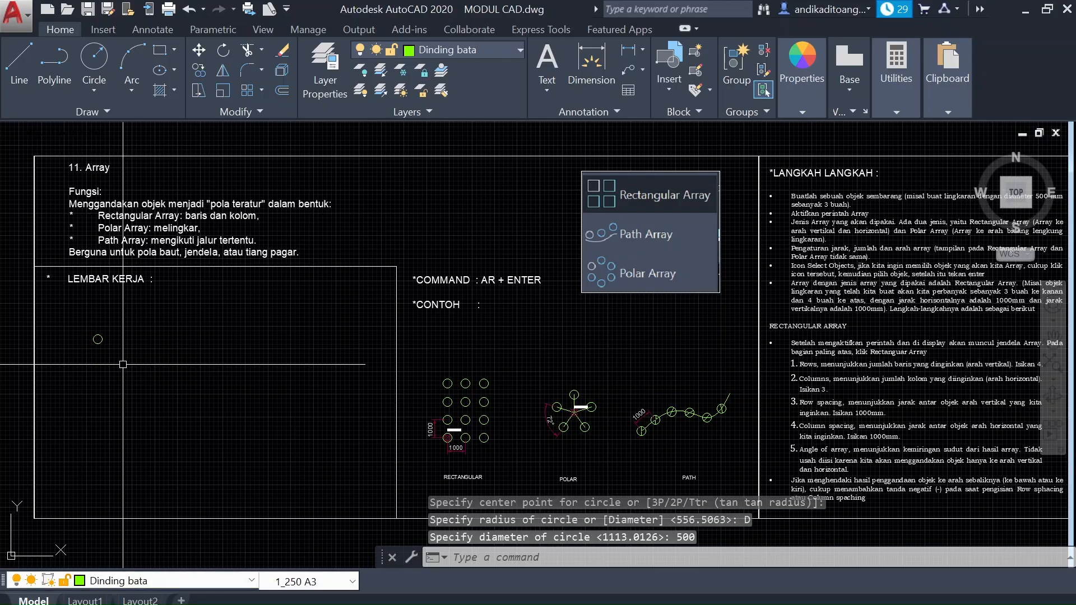
{"action": "scroll", "coordinate": [64, 363], "scroll_direction": "up", "scroll_amount": 2}
{"action": "scroll", "coordinate": [231, 392], "scroll_direction": "down", "scroll_amount": 2}
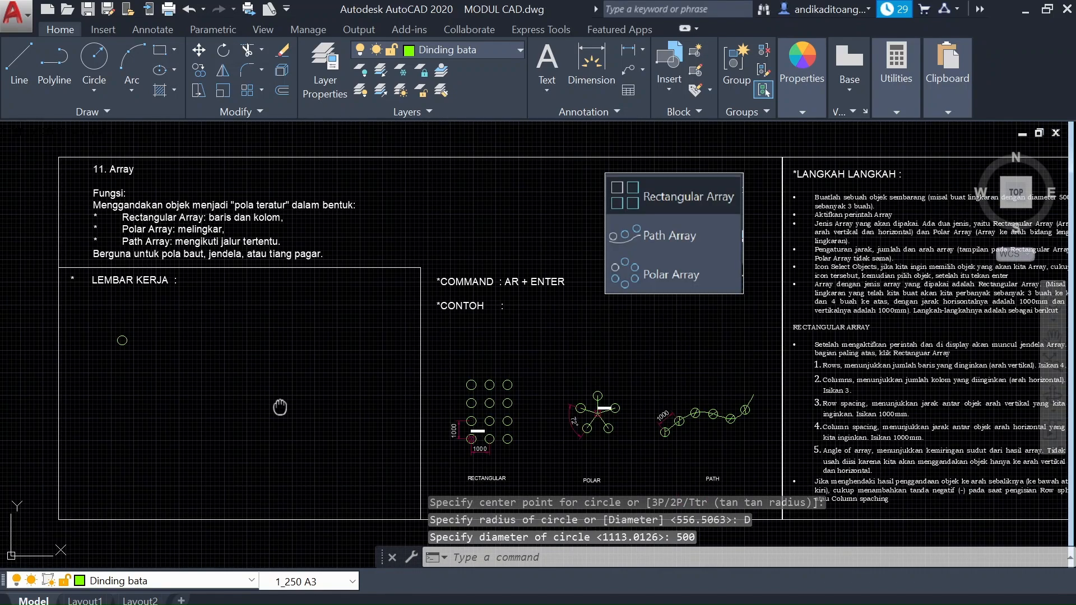
{"action": "left_click", "coordinate": [132, 324]}
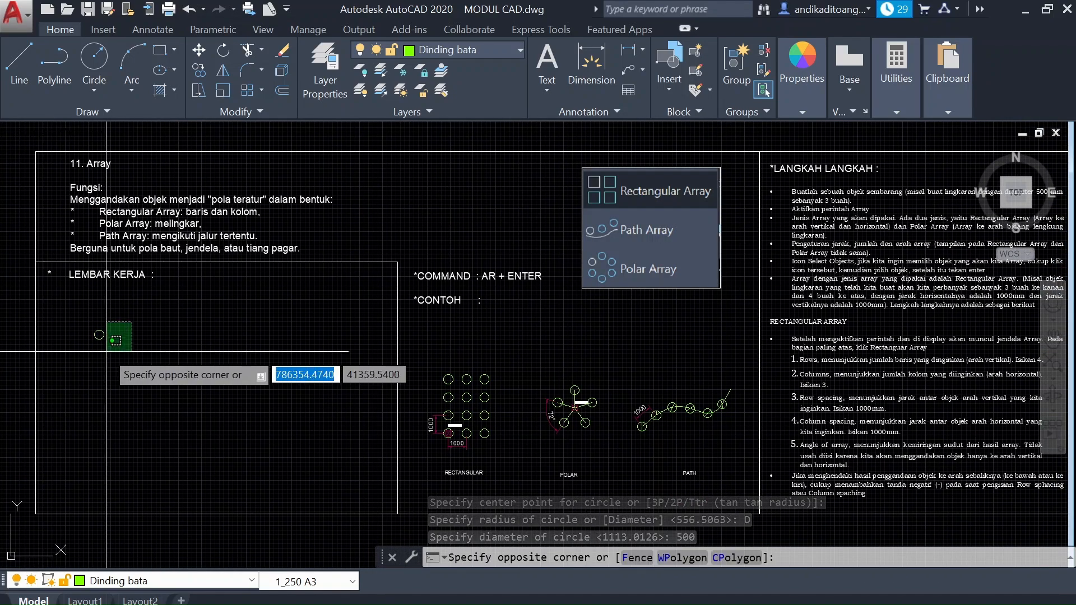
{"action": "left_click", "coordinate": [91, 365]}
{"action": "type", "text": "M"}
{"action": "key", "text": "Return"}
{"action": "left_click", "coordinate": [212, 372]}
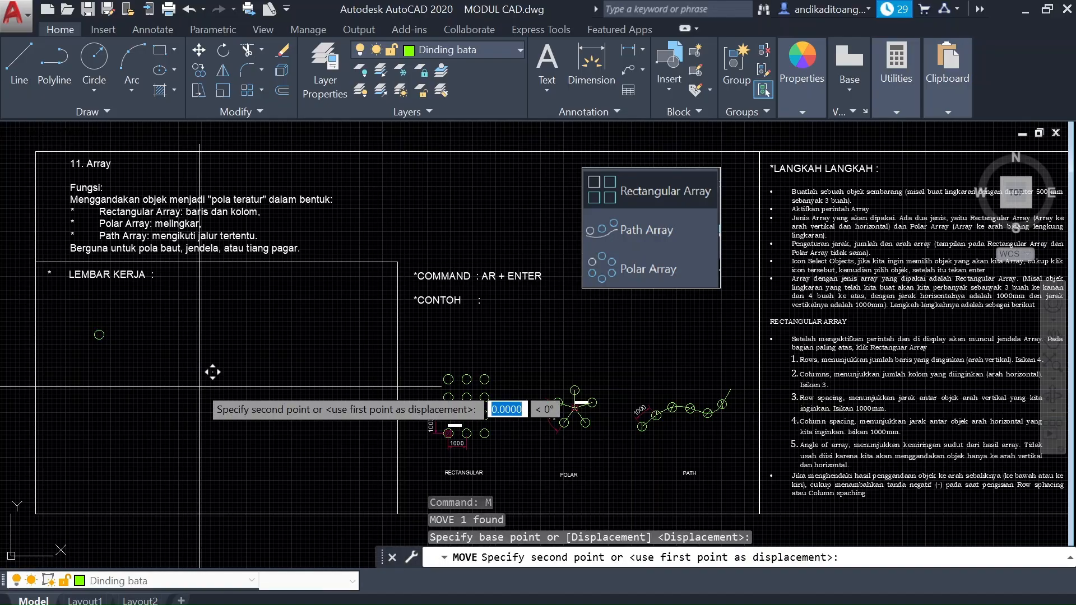
{"action": "left_click", "coordinate": [207, 363]}
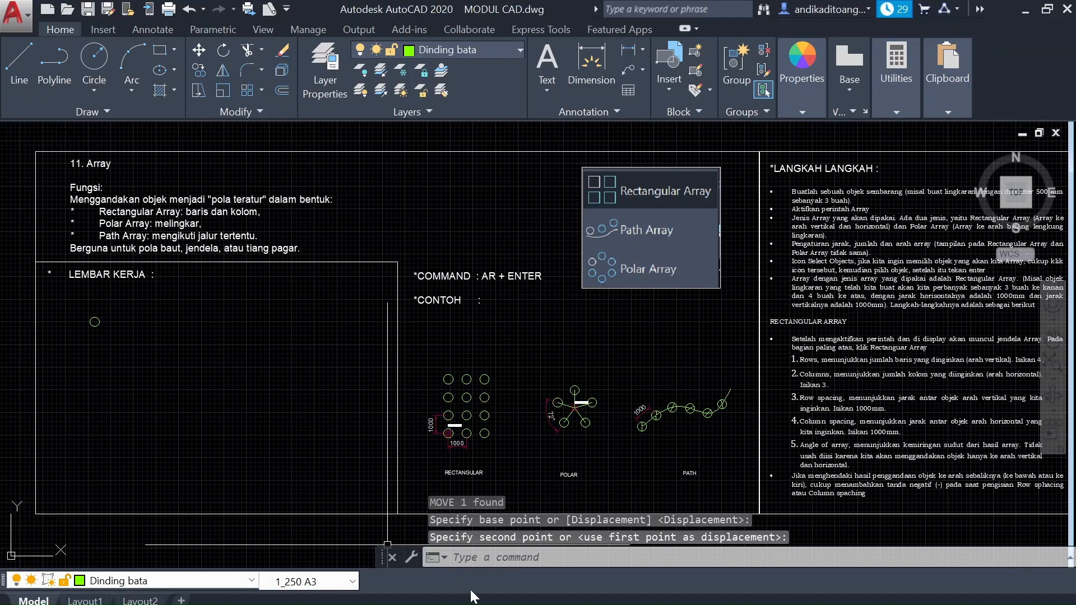
Step: With Ortho on, copy the circle twice straight down, placing the lower copy about 8285 mm below the original
{"action": "key", "text": "F8"}
{"action": "left_click", "coordinate": [139, 302]}
{"action": "left_click", "coordinate": [82, 366]}
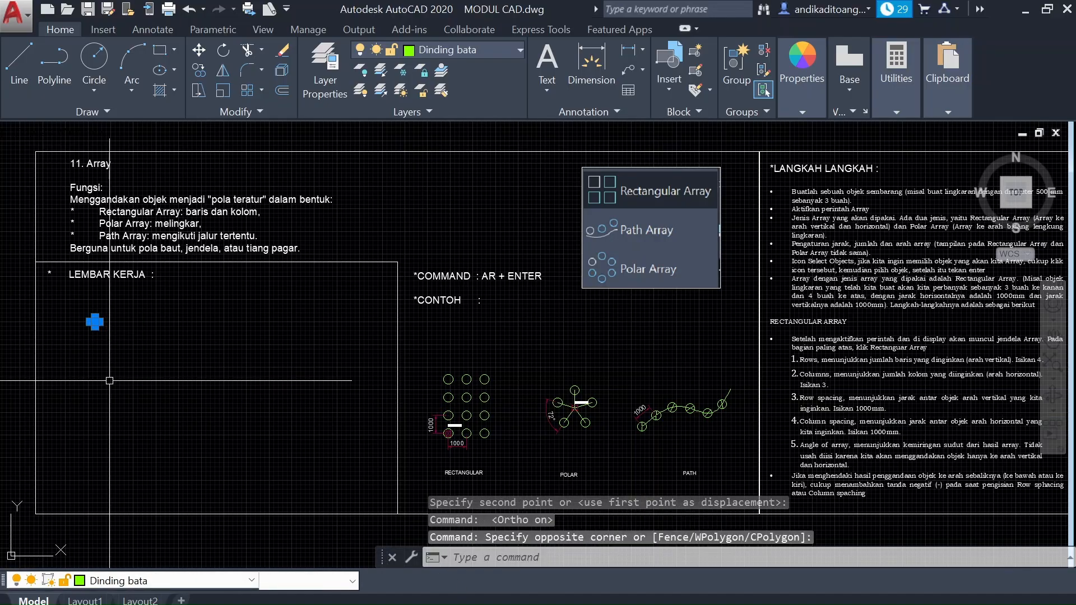
{"action": "type", "text": "C"}
{"action": "key", "text": "Return"}
{"action": "left_click", "coordinate": [231, 348]}
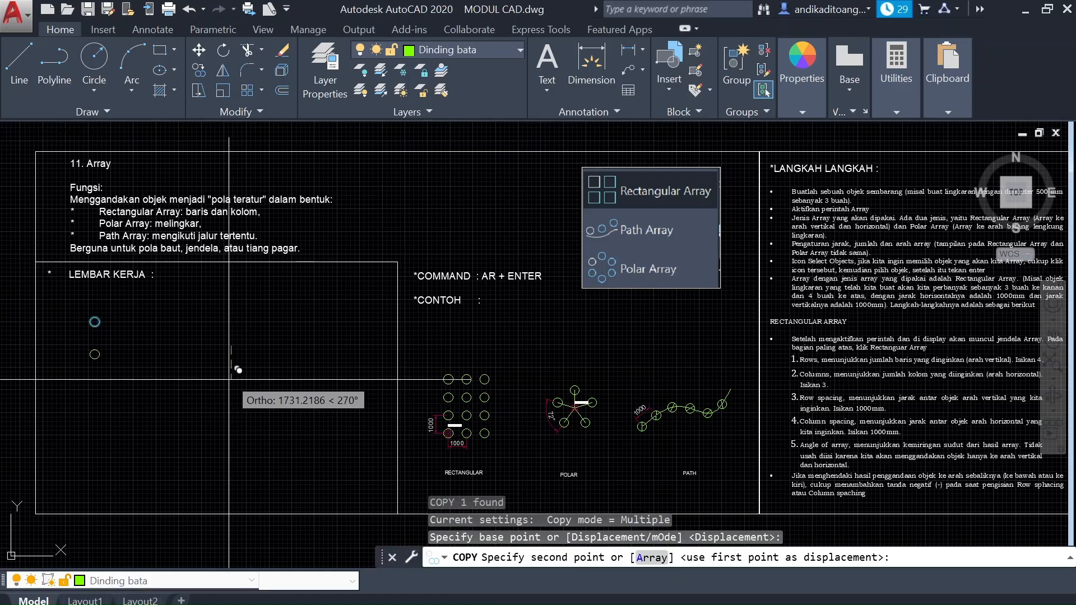
{"action": "left_click", "coordinate": [248, 424]}
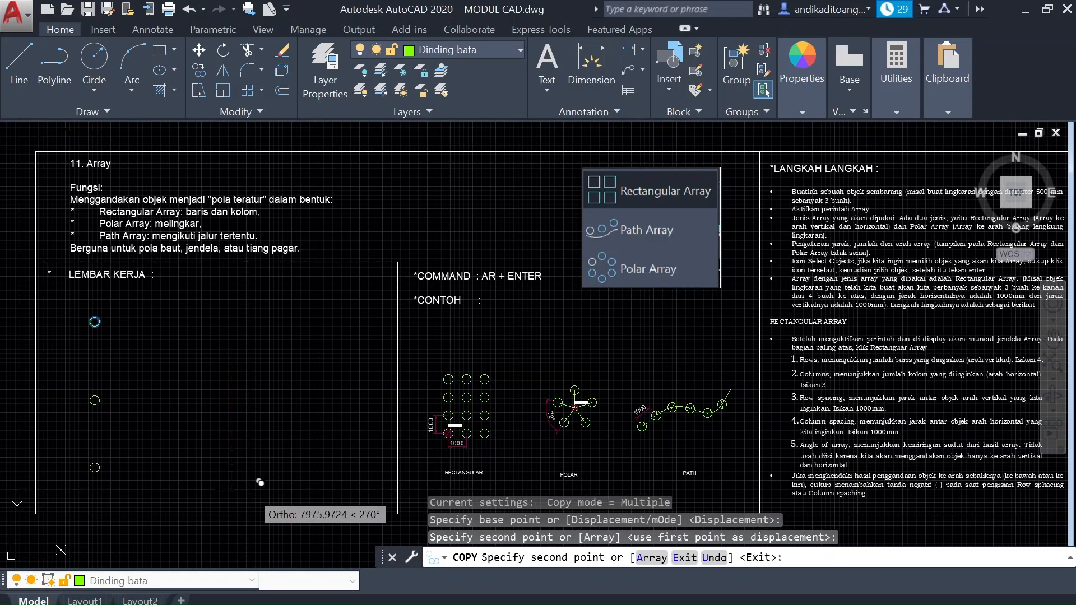
{"action": "left_click", "coordinate": [250, 496]}
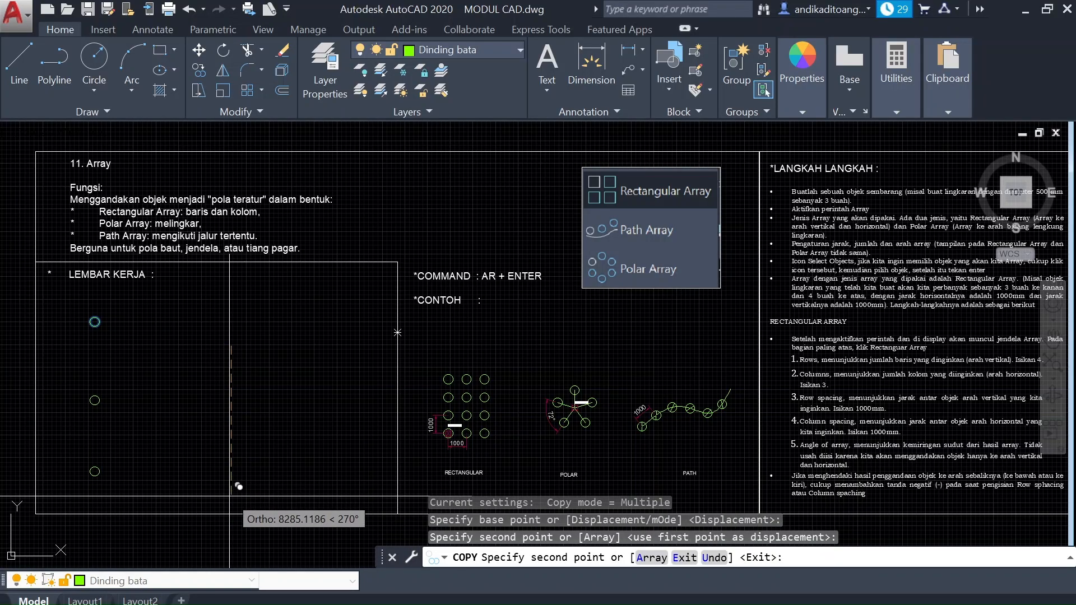
{"action": "key", "text": "Escape"}
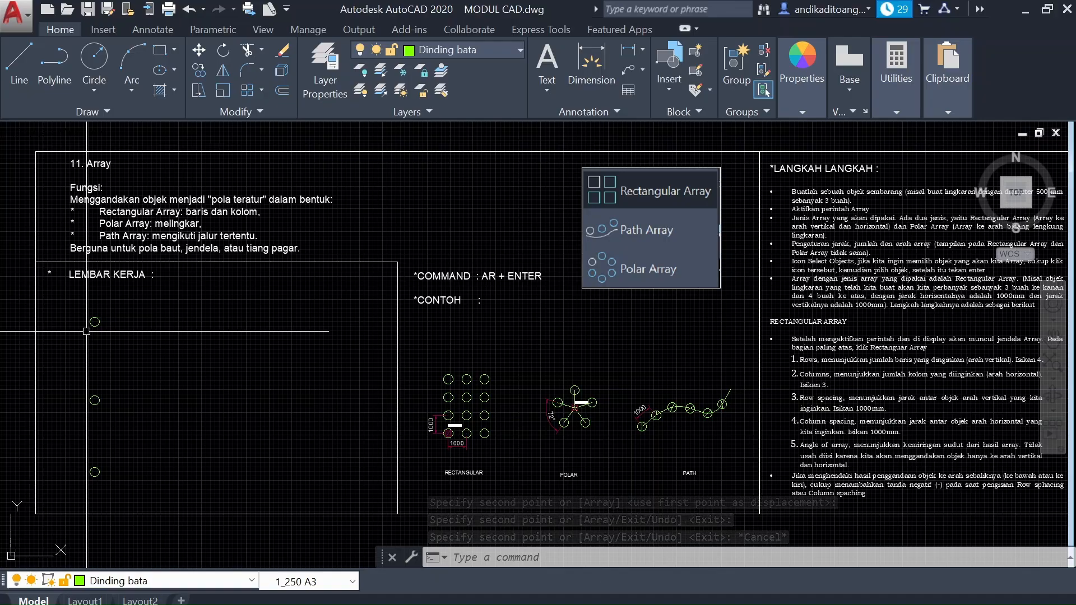
Step: Create a rectangular array from the topmost circle with 3 columns and 2 rows
{"action": "left_click", "coordinate": [120, 306]}
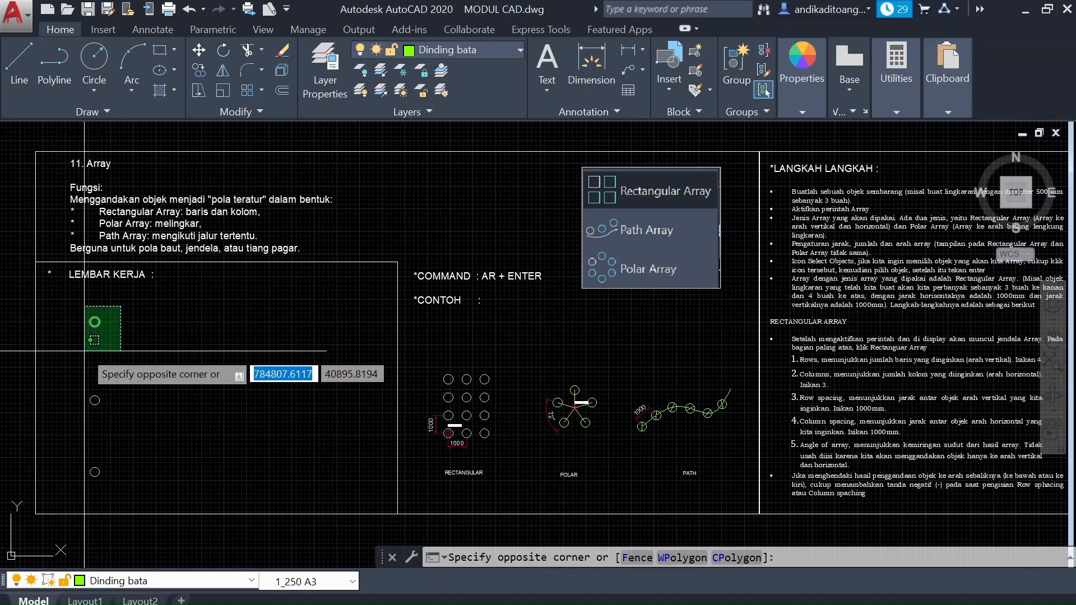
{"action": "left_click", "coordinate": [90, 362]}
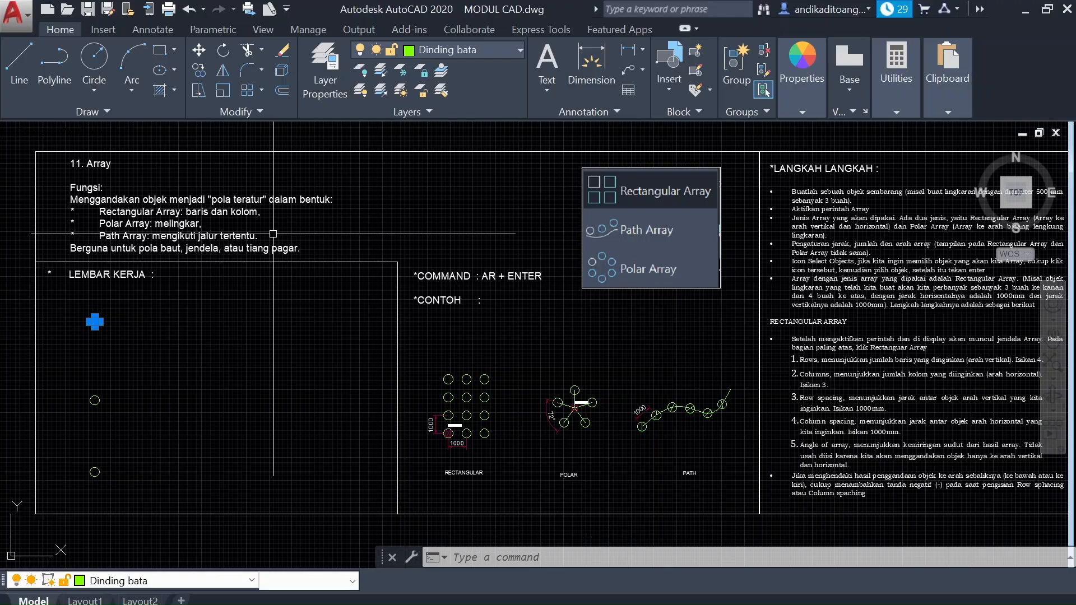
{"action": "left_click", "coordinate": [260, 88]}
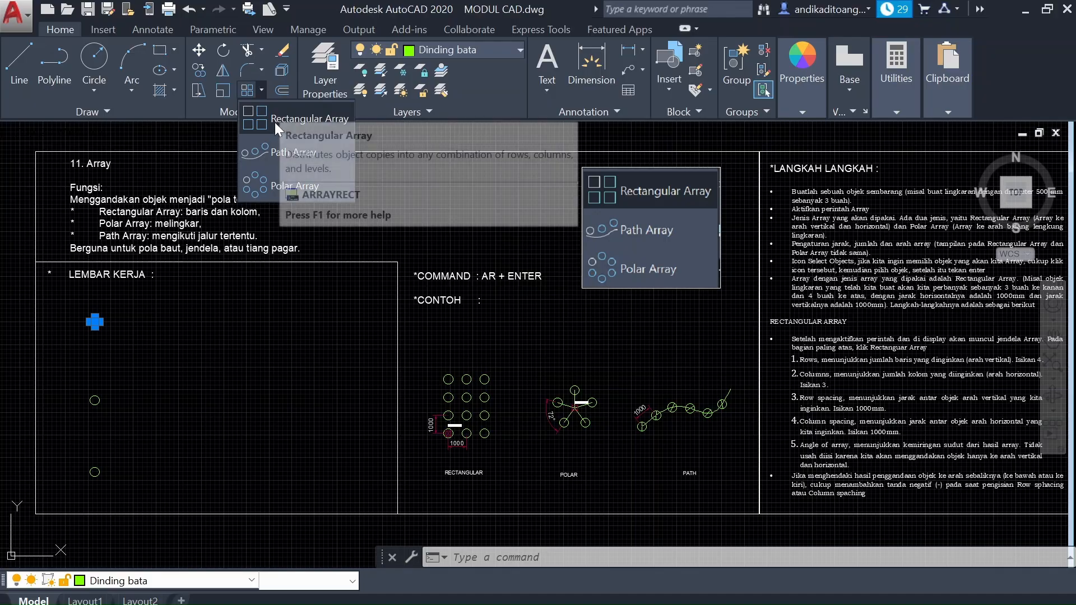
{"action": "left_click", "coordinate": [280, 392]}
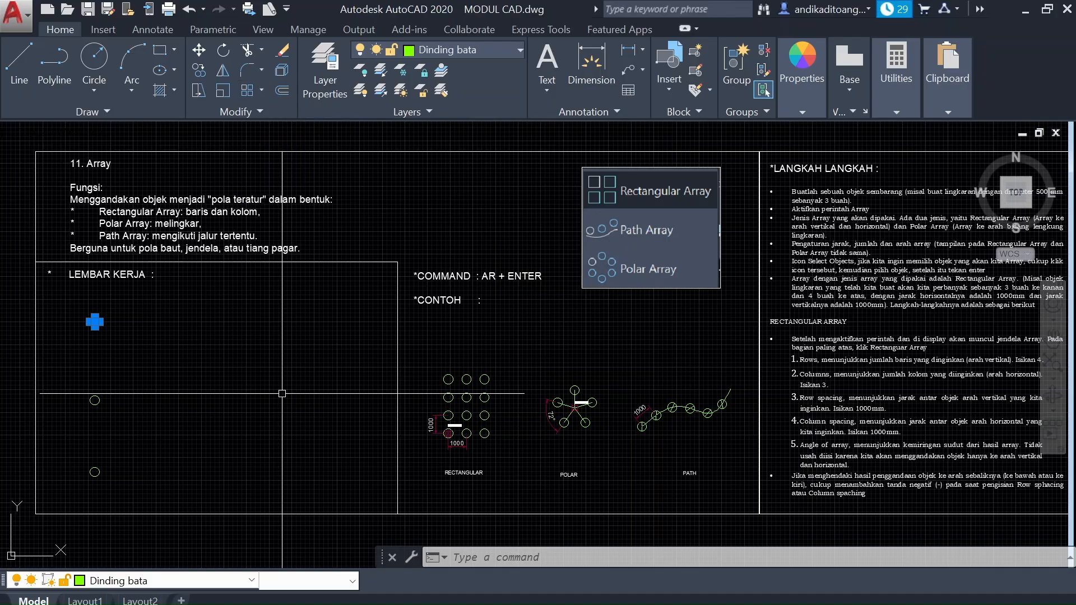
{"action": "type", "text": "AR"}
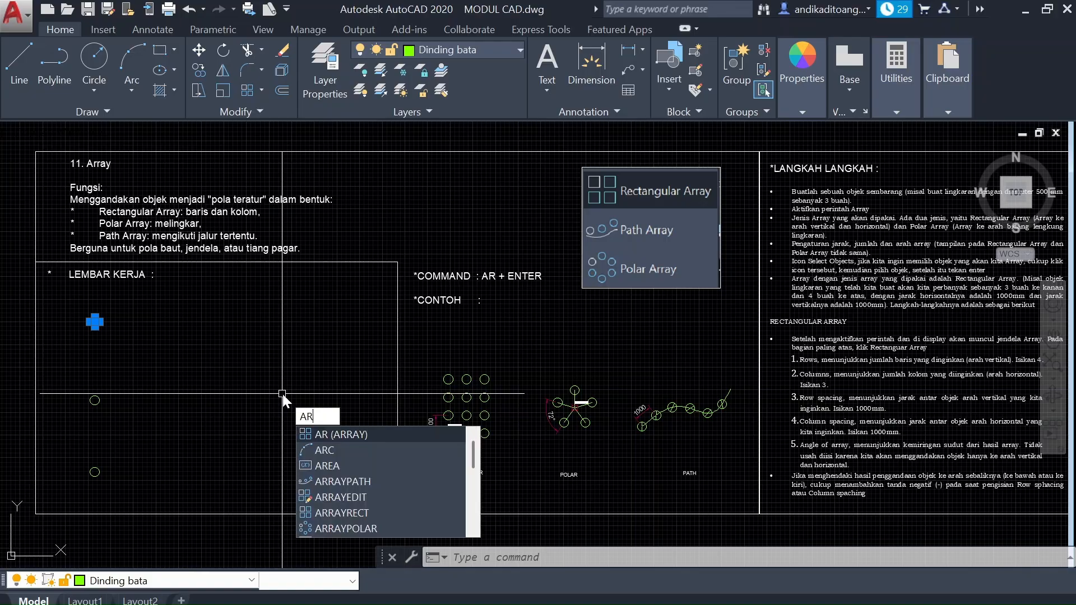
{"action": "left_click", "coordinate": [352, 435]}
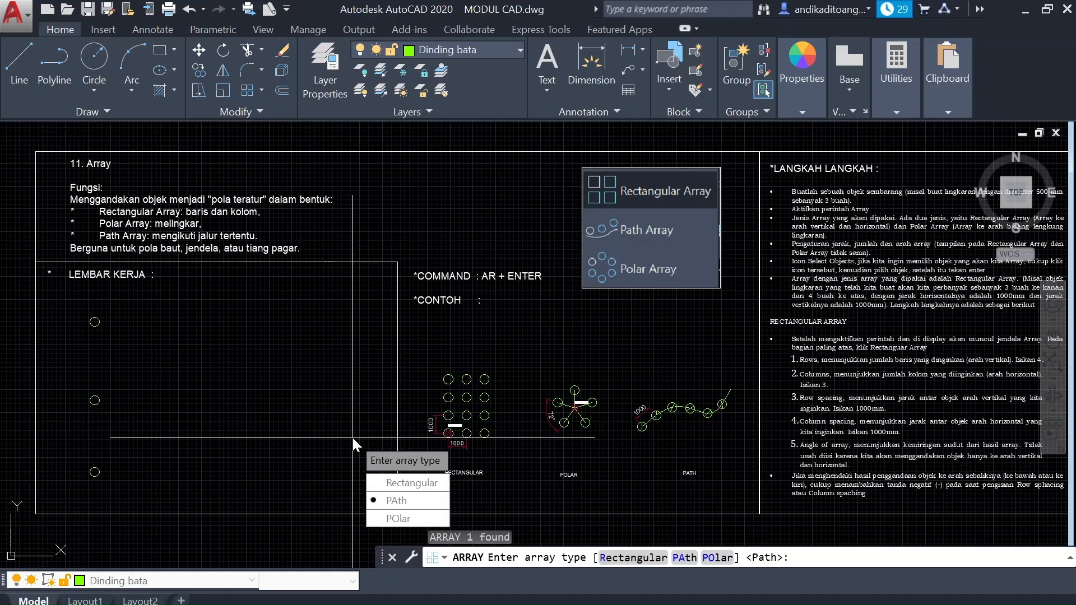
{"action": "left_click", "coordinate": [412, 483]}
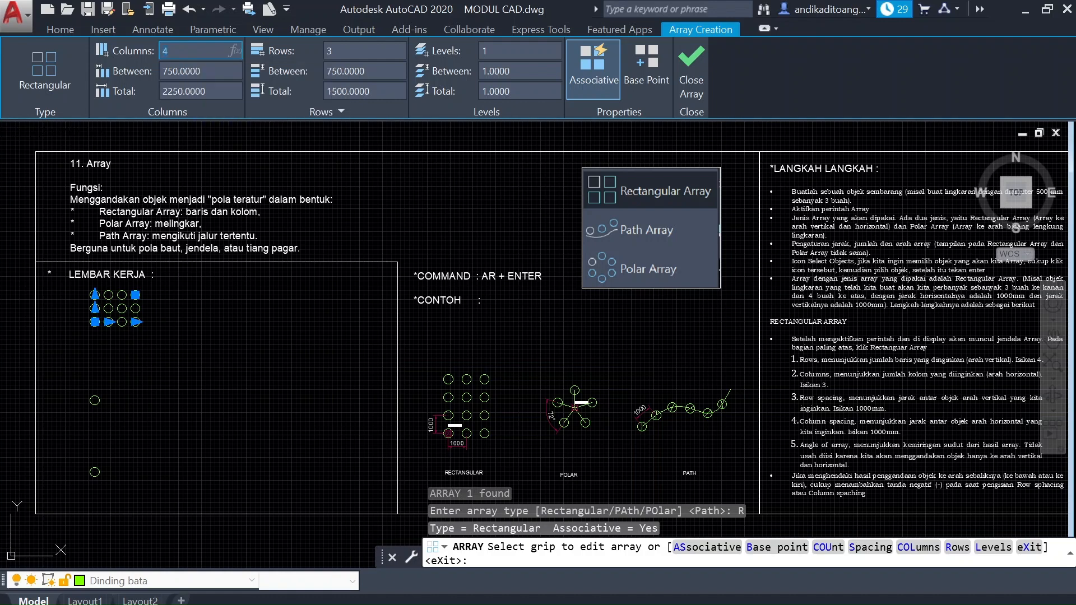
{"action": "key", "text": "Return"}
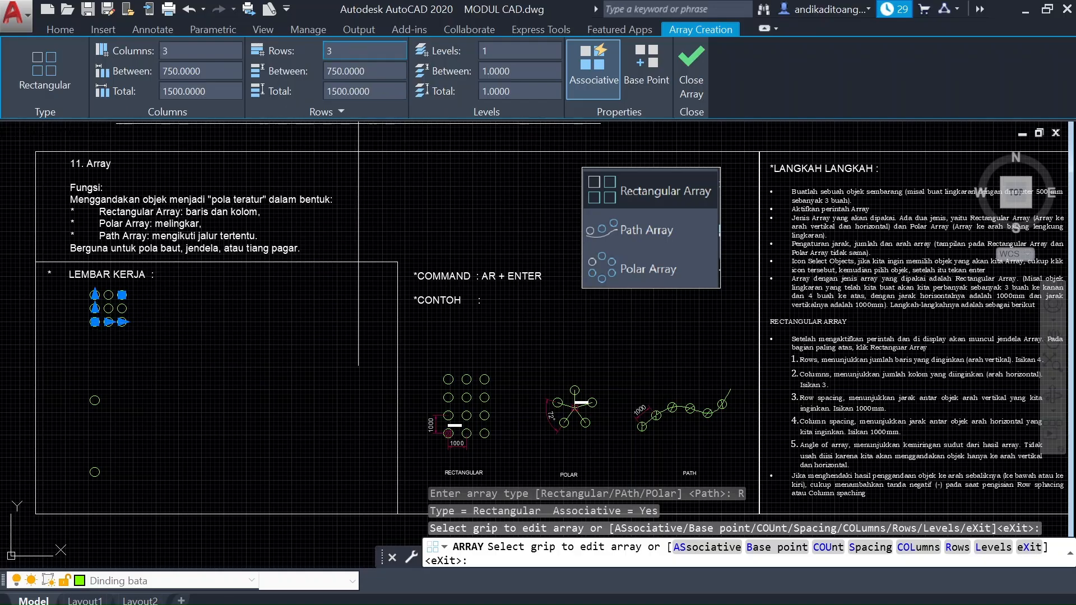
{"action": "type", "text": "2"}
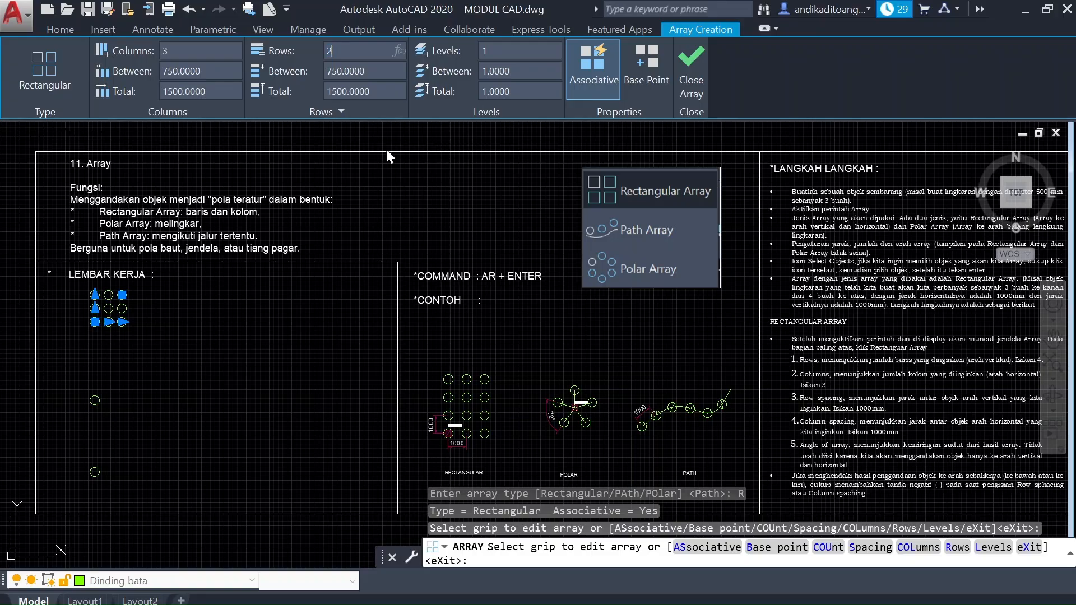
{"action": "key", "text": "Return"}
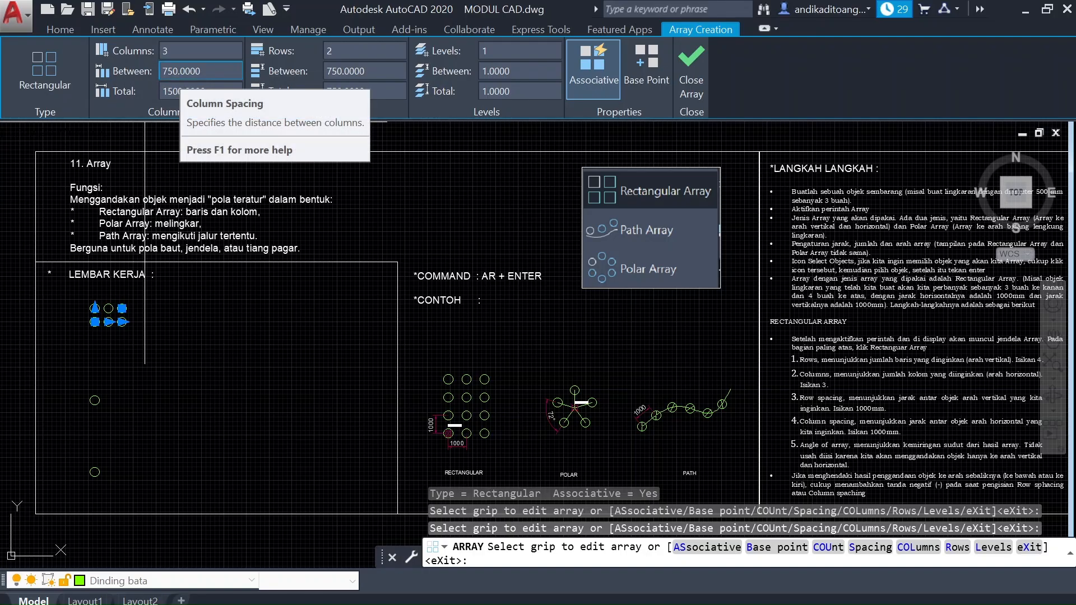
Step: Set both the column spacing and the row spacing of the array to 1000 and finish the array
{"action": "left_click", "coordinate": [196, 71]}
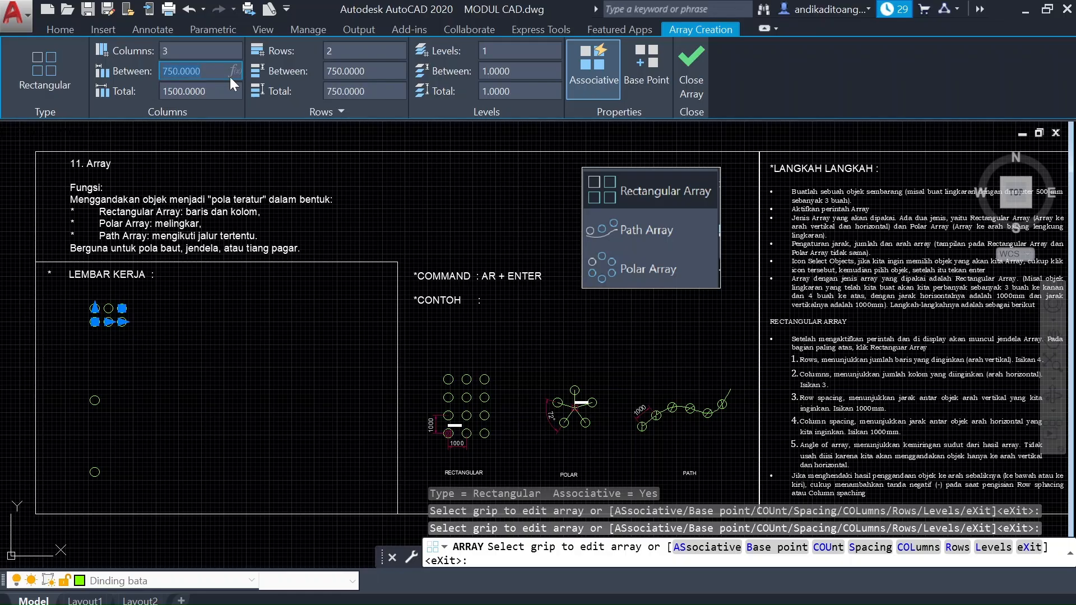
{"action": "type", "text": "1000"}
{"action": "key", "text": "Return"}
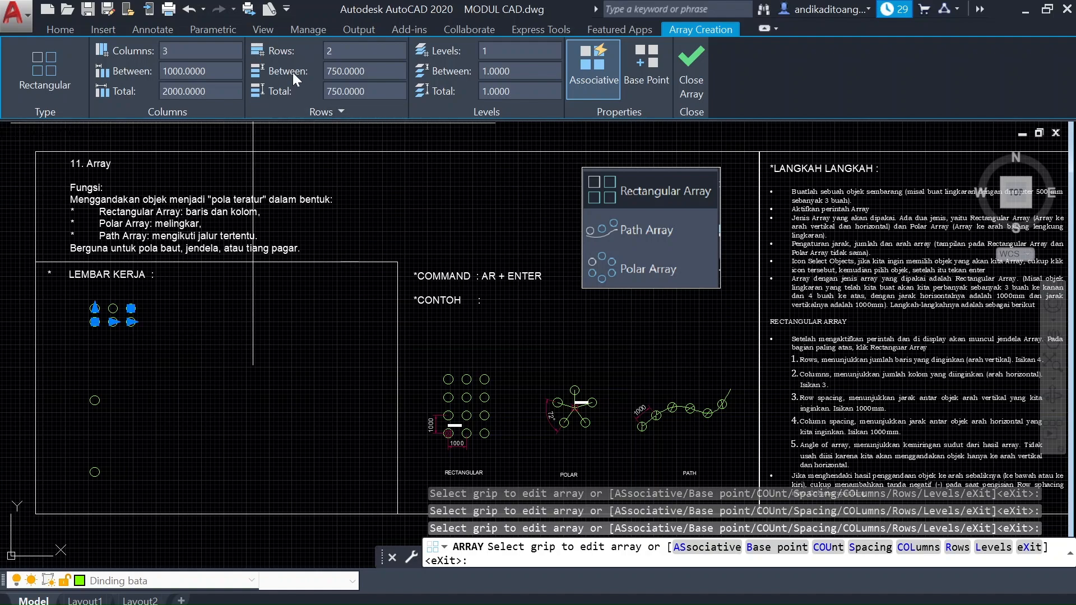
{"action": "left_click", "coordinate": [345, 71]}
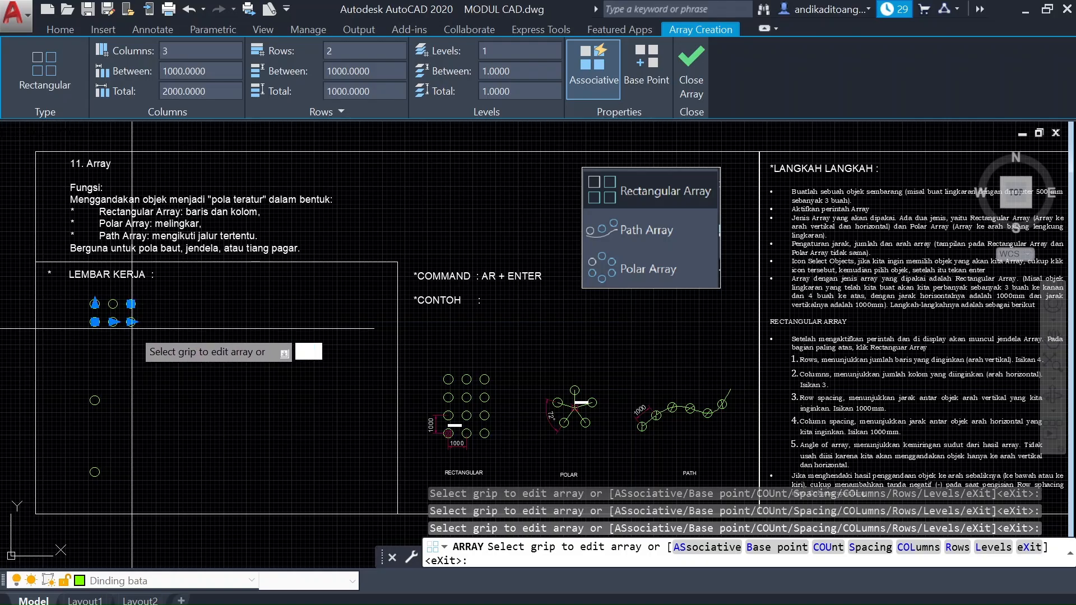
{"action": "key", "text": "Return"}
Step: Add a horizontal linear dimension below the array between the centres of the first two circles in the lower row
{"action": "scroll", "coordinate": [106, 331], "scroll_direction": "up", "scroll_amount": 3}
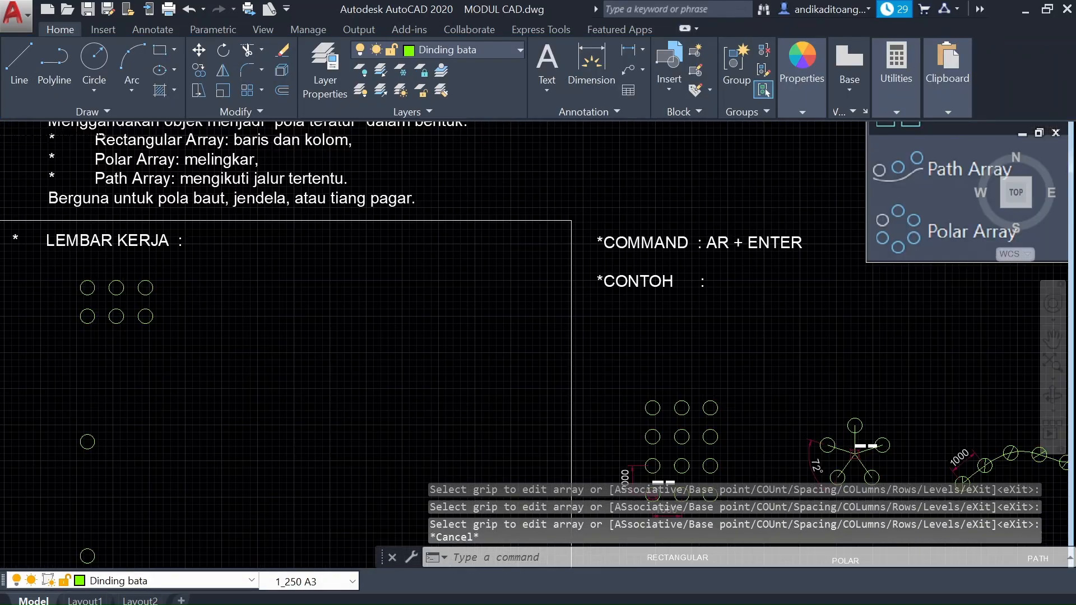
{"action": "type", "text": "dli"}
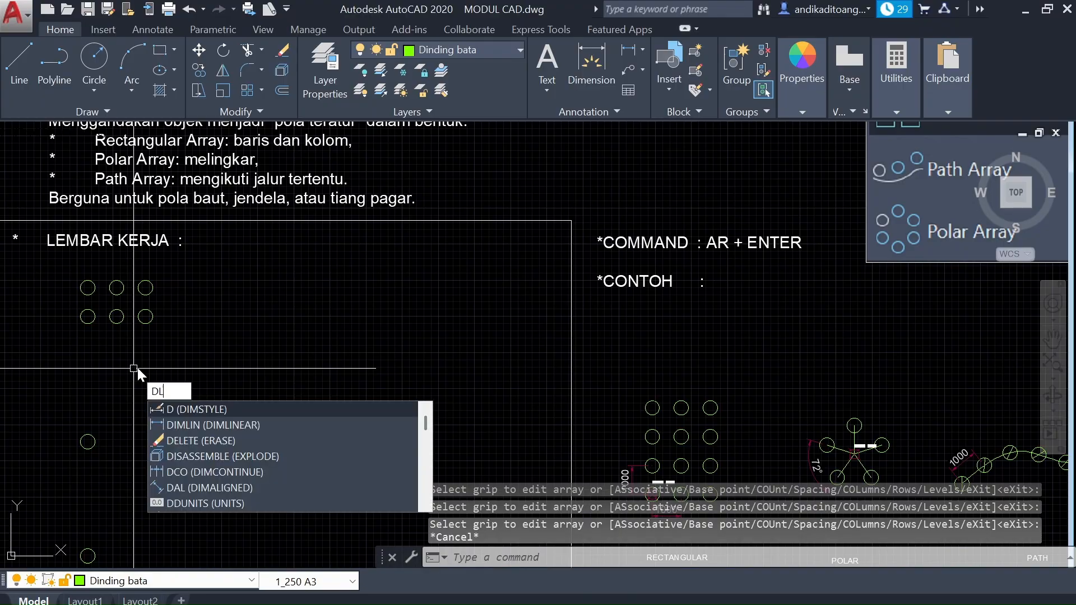
{"action": "key", "text": "Return"}
{"action": "scroll", "coordinate": [89, 315], "scroll_direction": "up", "scroll_amount": 3}
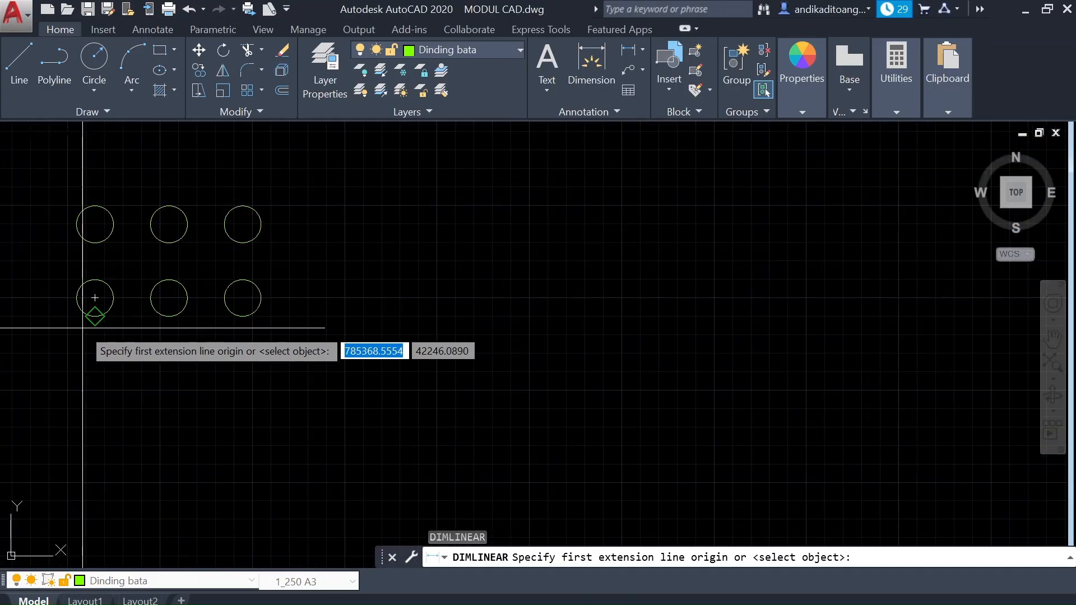
{"action": "left_click", "coordinate": [95, 298]}
{"action": "left_click", "coordinate": [168, 298]}
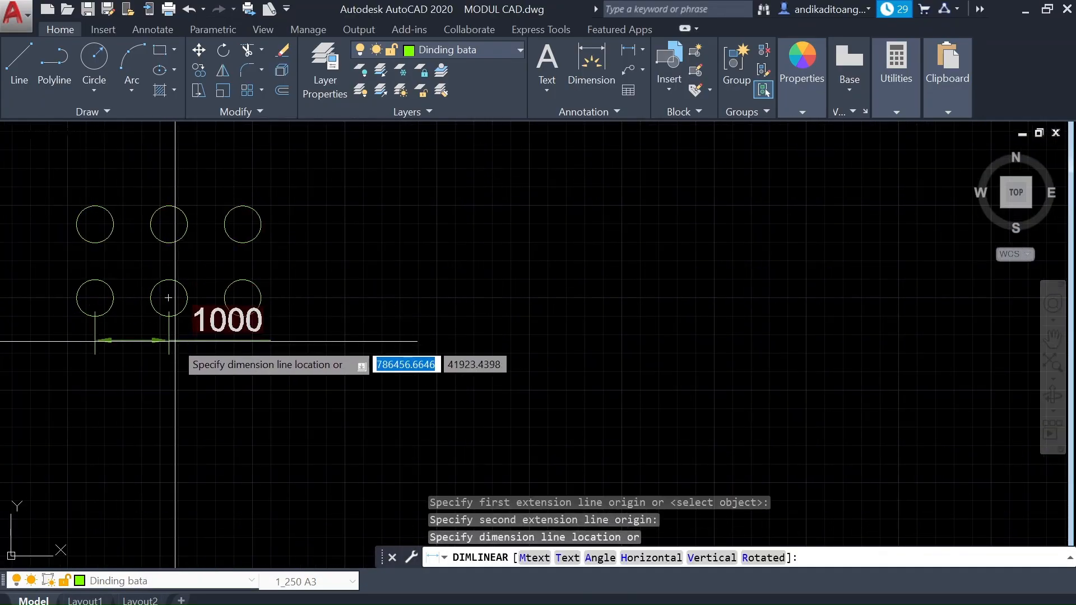
{"action": "left_click", "coordinate": [186, 374]}
Step: Add a vertical linear dimension beside the array's first column, between the centres of its two circles
{"action": "key", "text": "Return"}
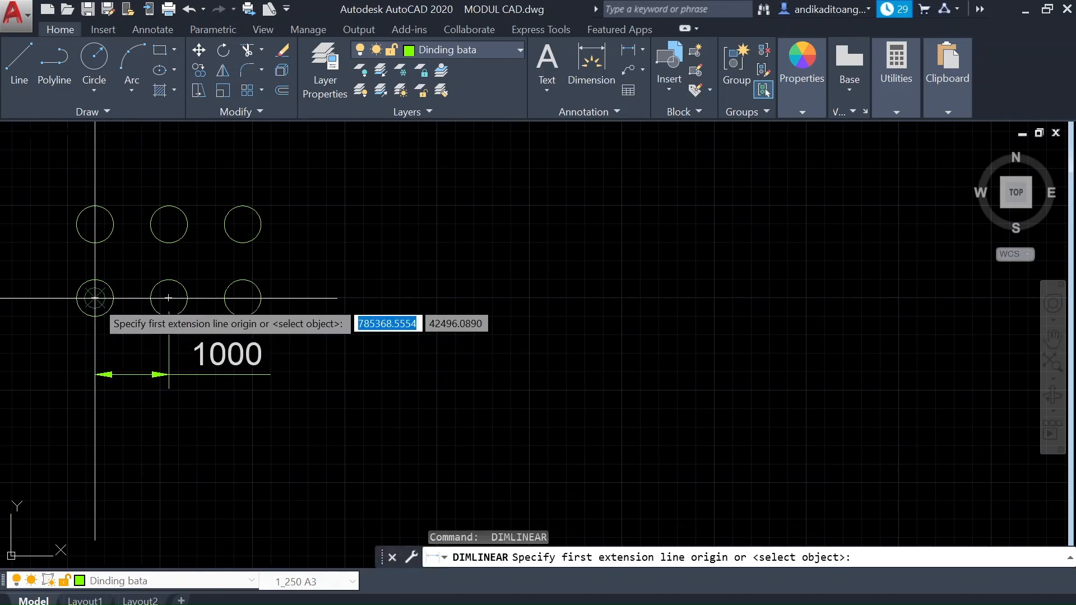
{"action": "left_click", "coordinate": [95, 298]}
{"action": "left_click", "coordinate": [95, 243]}
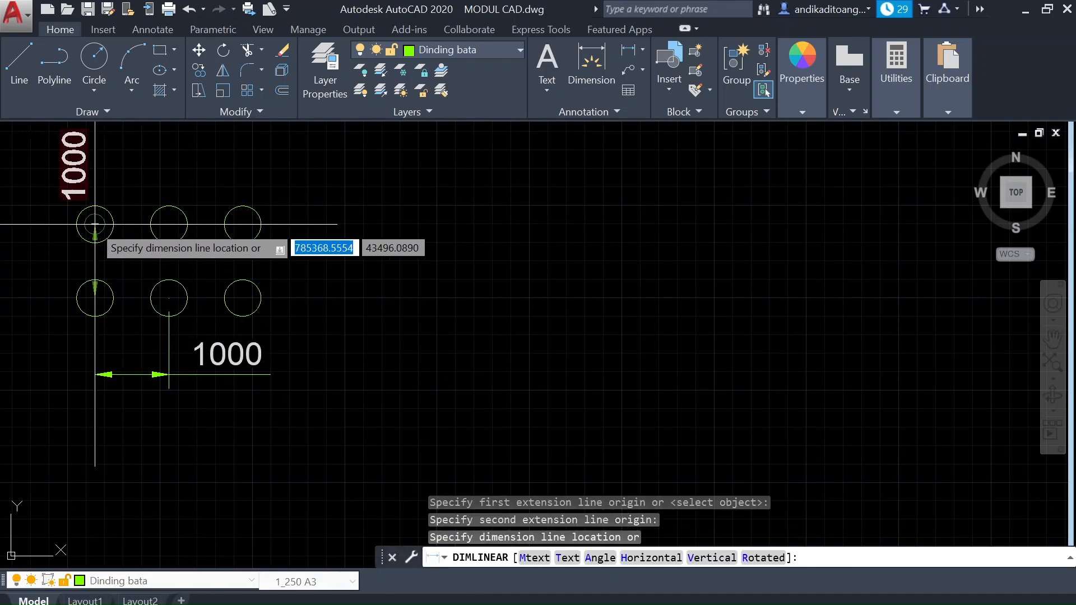
{"action": "left_click", "coordinate": [46, 227]}
Step: Move the upper of the two single circles to the empty area of the worksheet beside the rectangular array
{"action": "scroll", "coordinate": [350, 312], "scroll_direction": "down", "scroll_amount": 4}
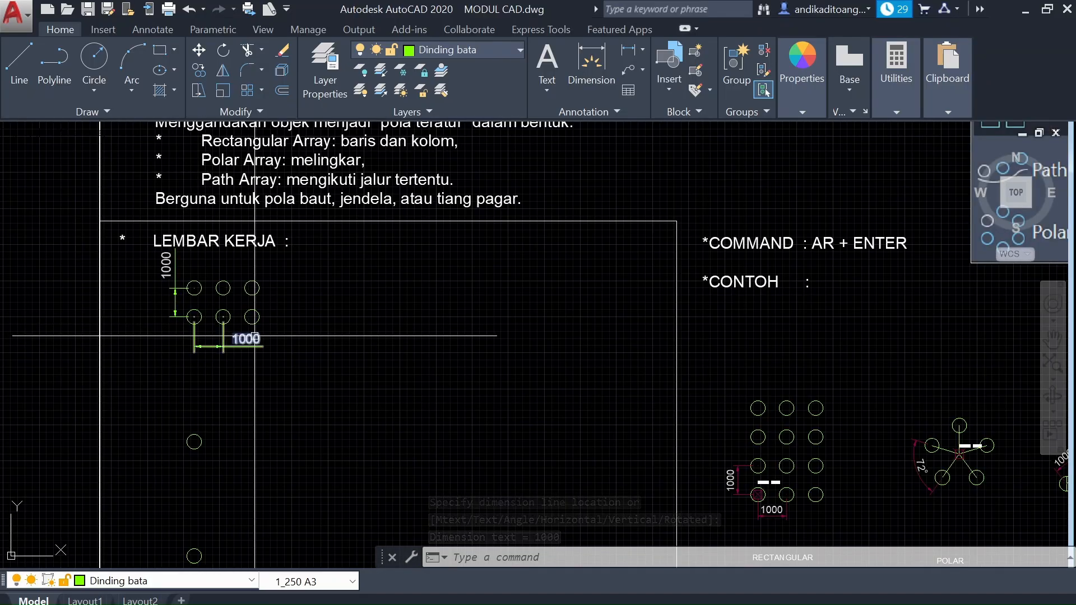
{"action": "scroll", "coordinate": [173, 371], "scroll_direction": "down", "scroll_amount": 2}
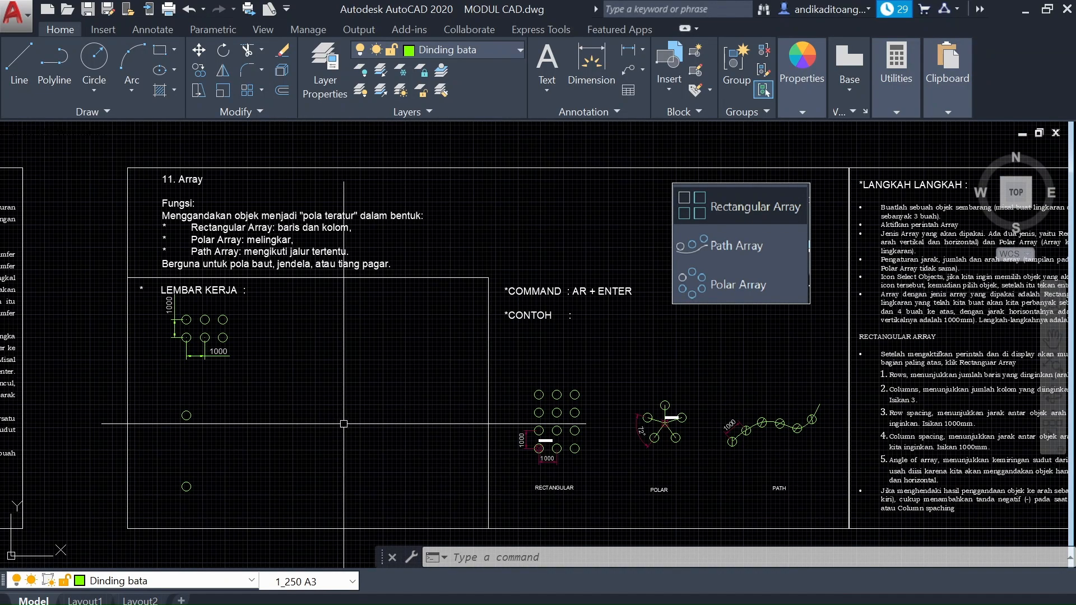
{"action": "middle_click_drag", "start_coordinate": [327, 376], "coordinate": [296, 365]}
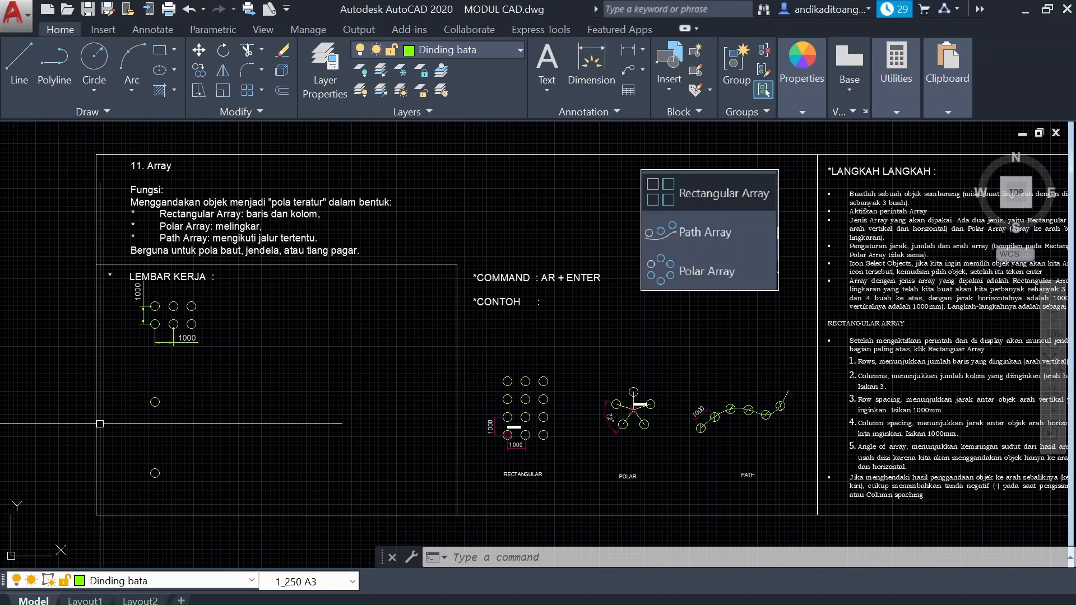
{"action": "left_click", "coordinate": [177, 385]}
{"action": "left_click", "coordinate": [134, 435]}
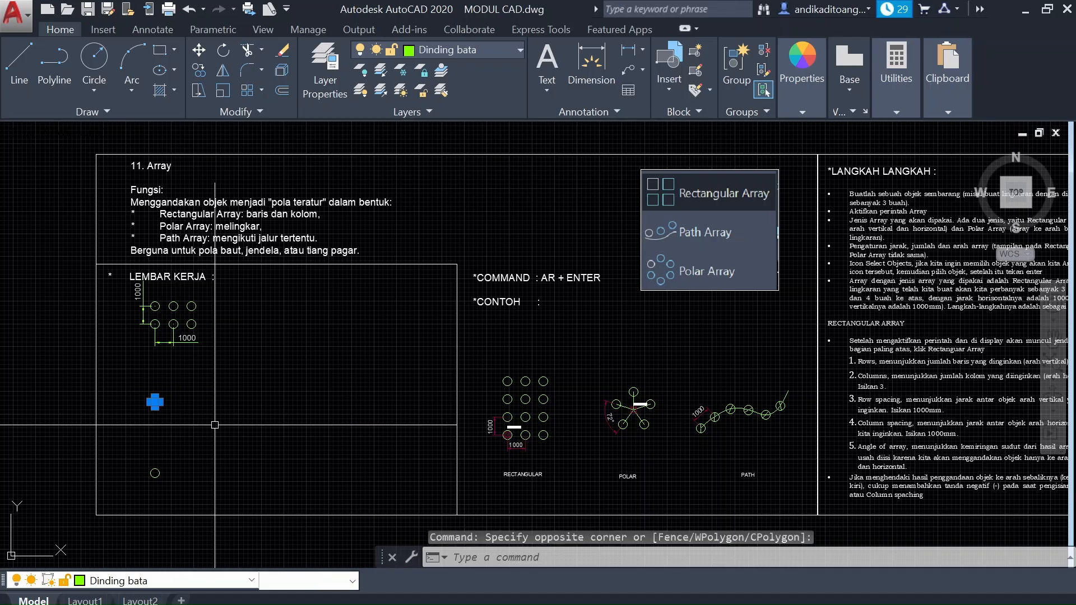
{"action": "type", "text": "m"}
{"action": "key", "text": "Return"}
{"action": "left_click", "coordinate": [184, 399]}
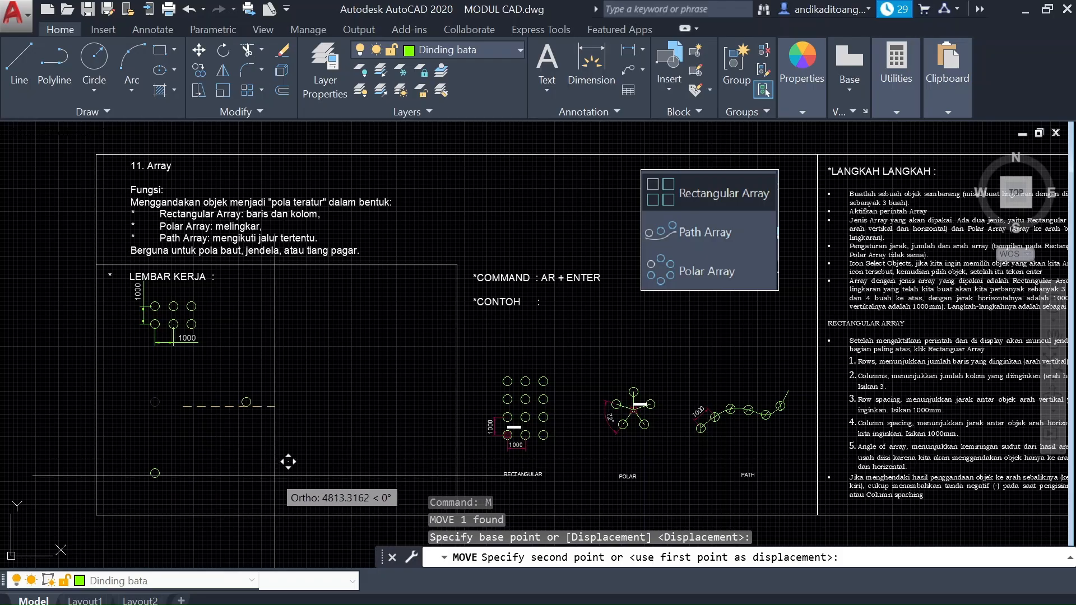
{"action": "key", "text": "F8"}
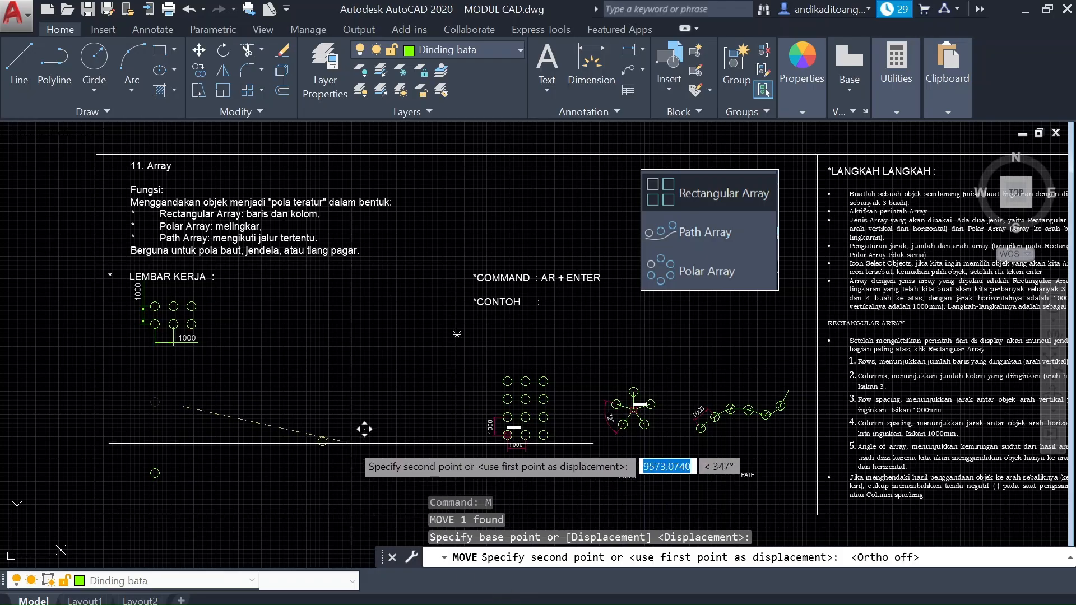
{"action": "left_click", "coordinate": [375, 323]}
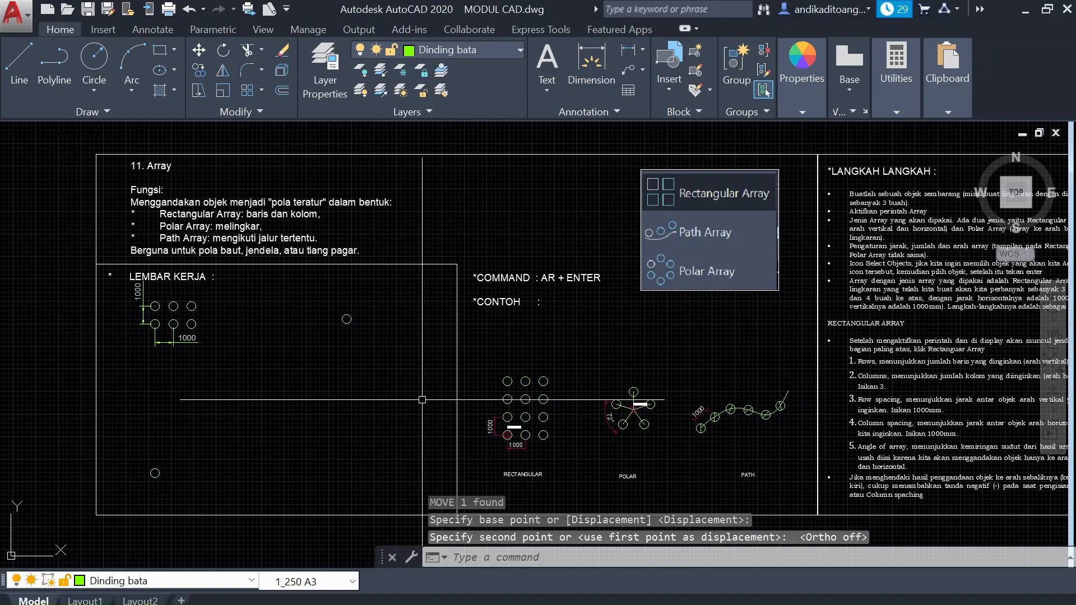
Step: Draw a 1000 mm line straight down from the centre of the moved circle
{"action": "scroll", "coordinate": [353, 326], "scroll_direction": "up", "scroll_amount": 2}
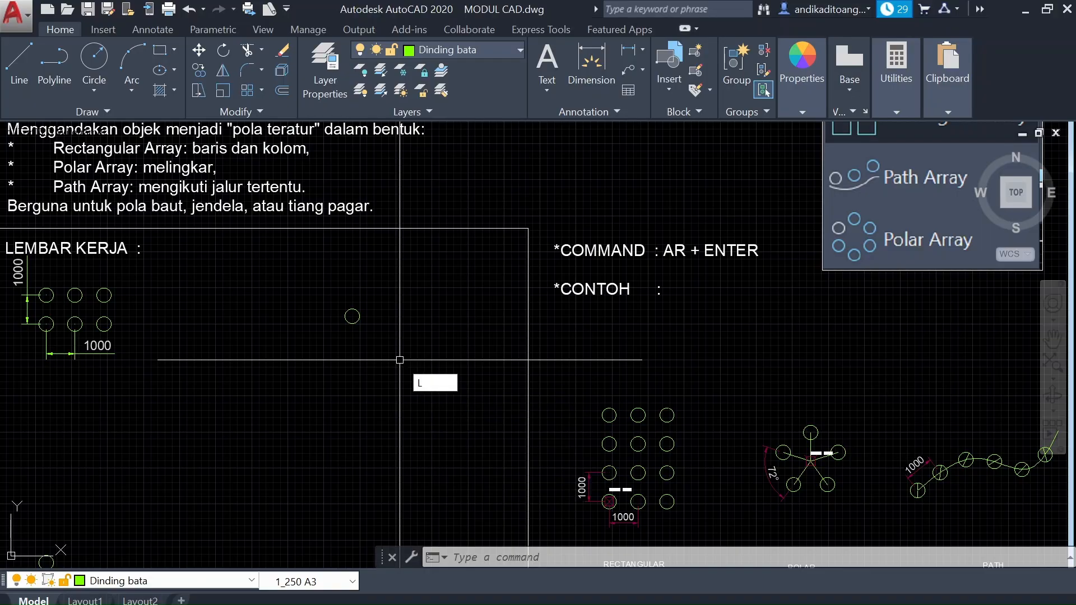
{"action": "key", "text": "Return"}
{"action": "scroll", "coordinate": [370, 347], "scroll_direction": "up", "scroll_amount": 2}
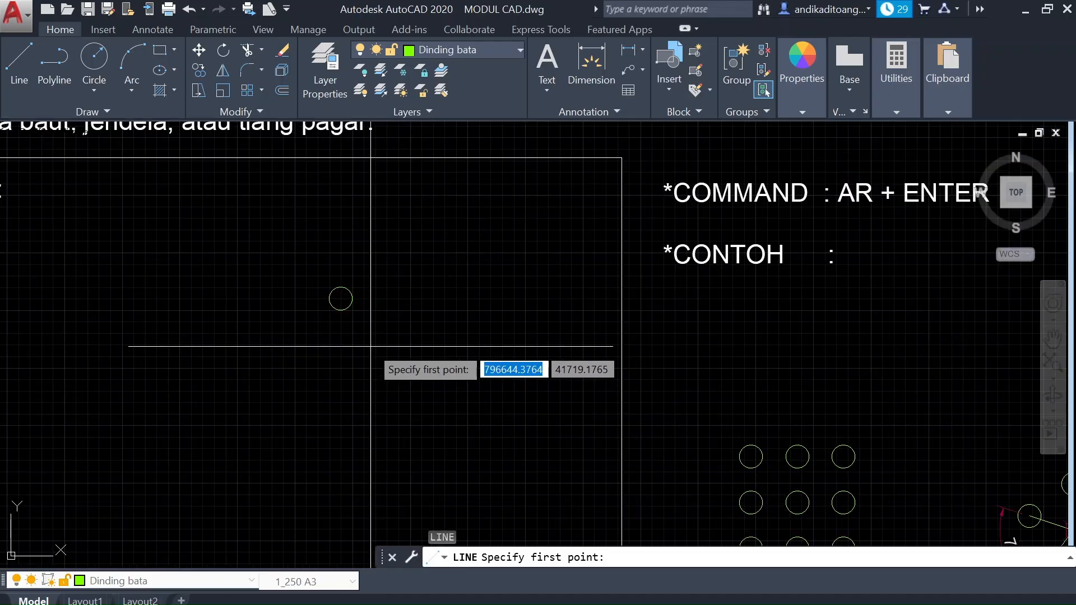
{"action": "left_click", "coordinate": [341, 299]}
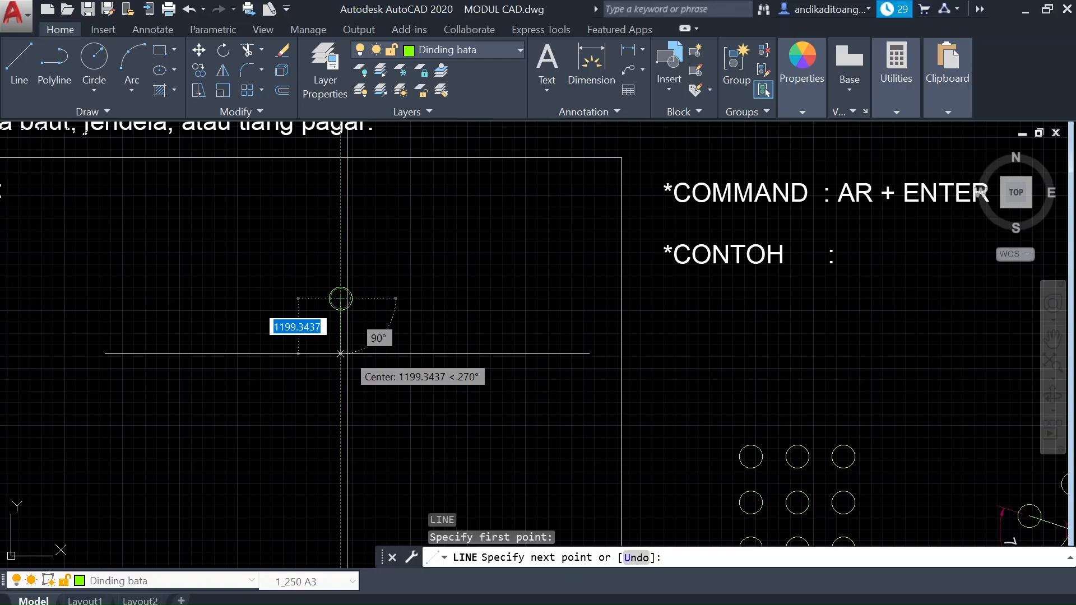
{"action": "type", "text": "1"}
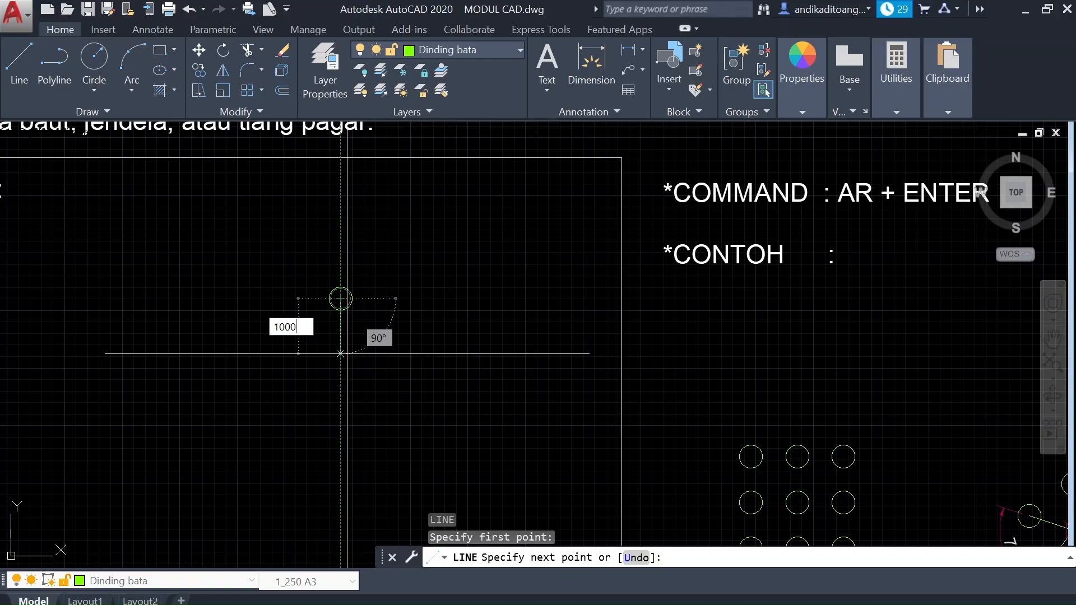
{"action": "type", "text": "000"}
{"action": "key", "text": "Return"}
{"action": "key", "text": "Escape"}
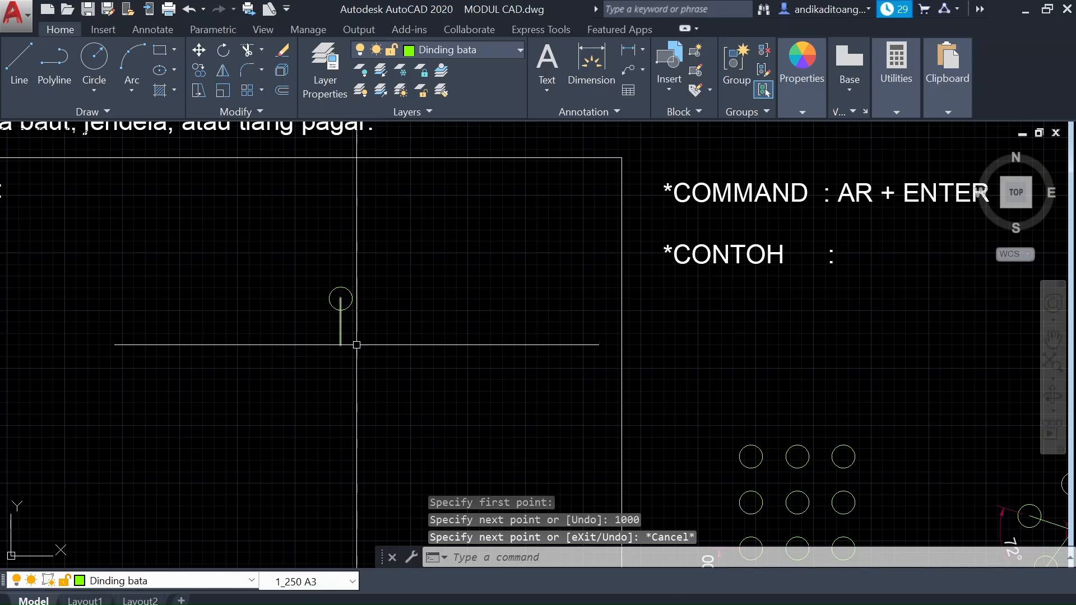
Step: Create a polar array of the circle and its line, centred on the line's lower endpoint
{"action": "scroll", "coordinate": [280, 301], "scroll_direction": "down", "scroll_amount": 2}
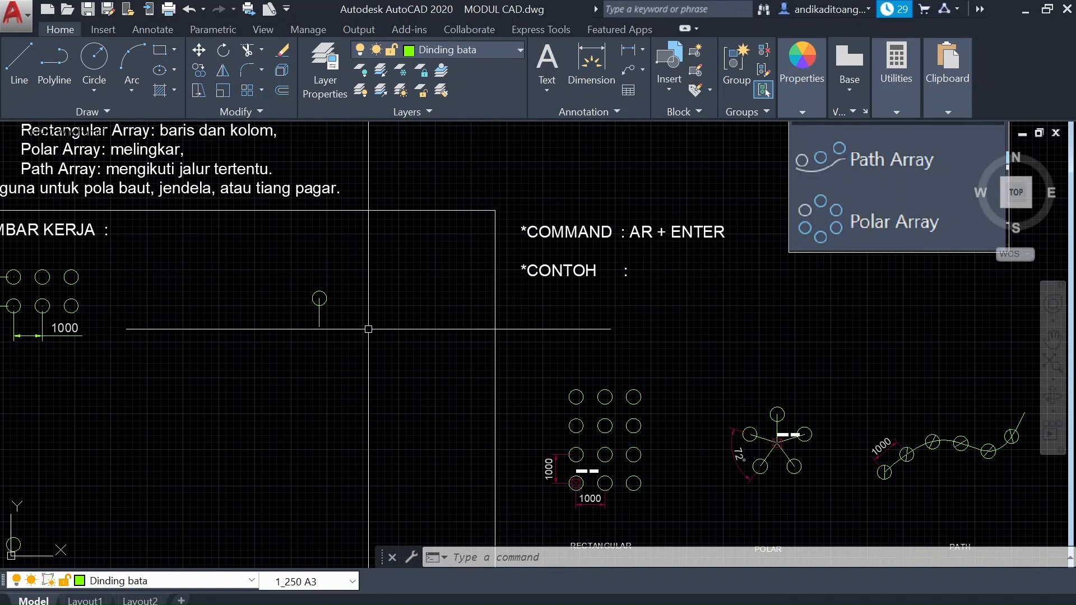
{"action": "left_click", "coordinate": [377, 264]}
{"action": "left_click", "coordinate": [281, 369]}
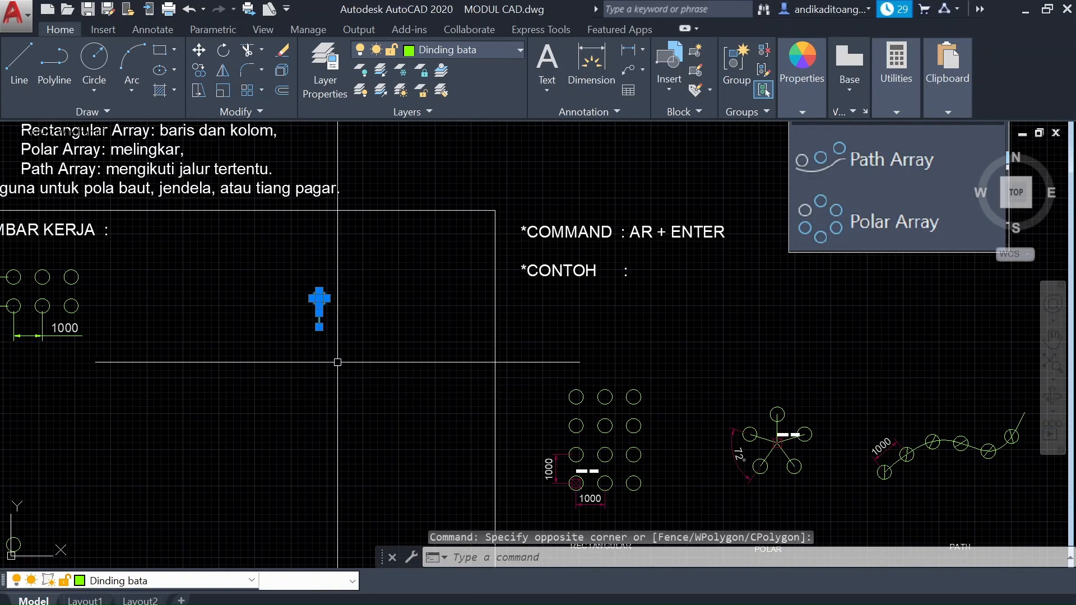
{"action": "type", "text": "AR"}
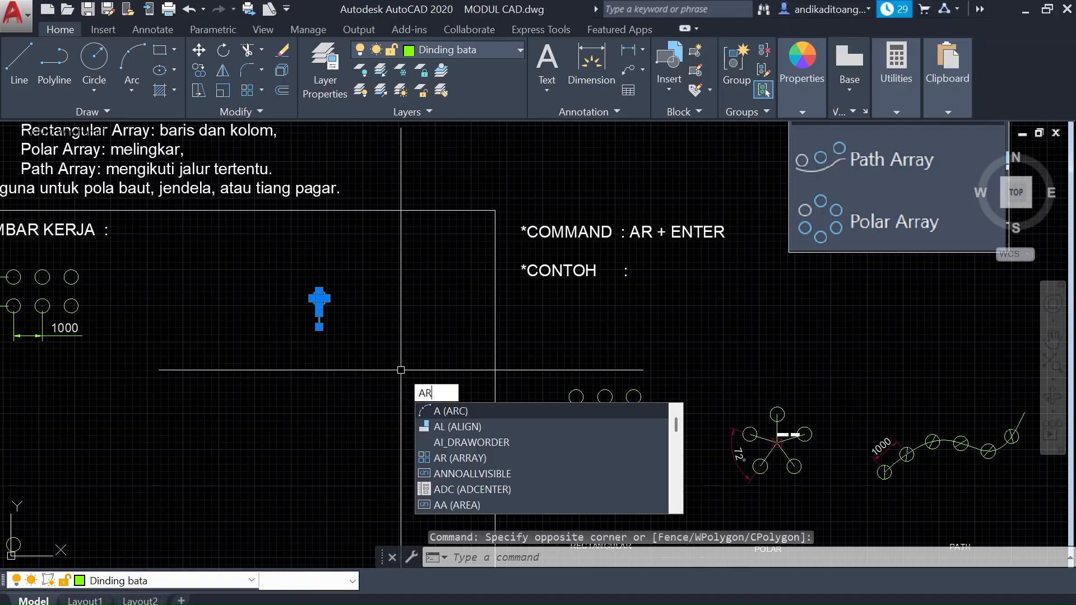
{"action": "key", "text": "Return"}
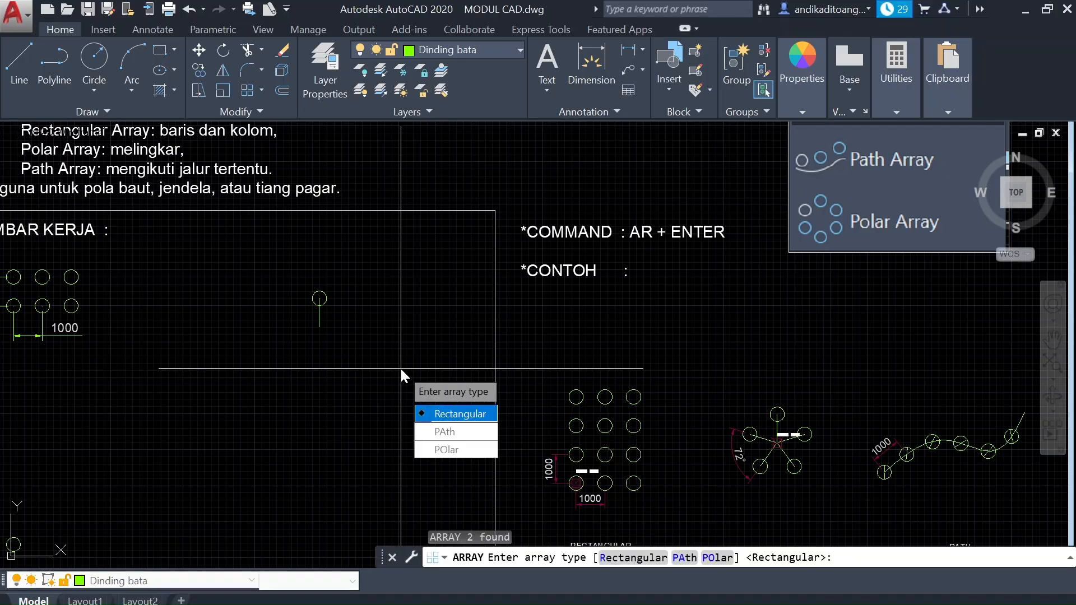
{"action": "left_click", "coordinate": [449, 450]}
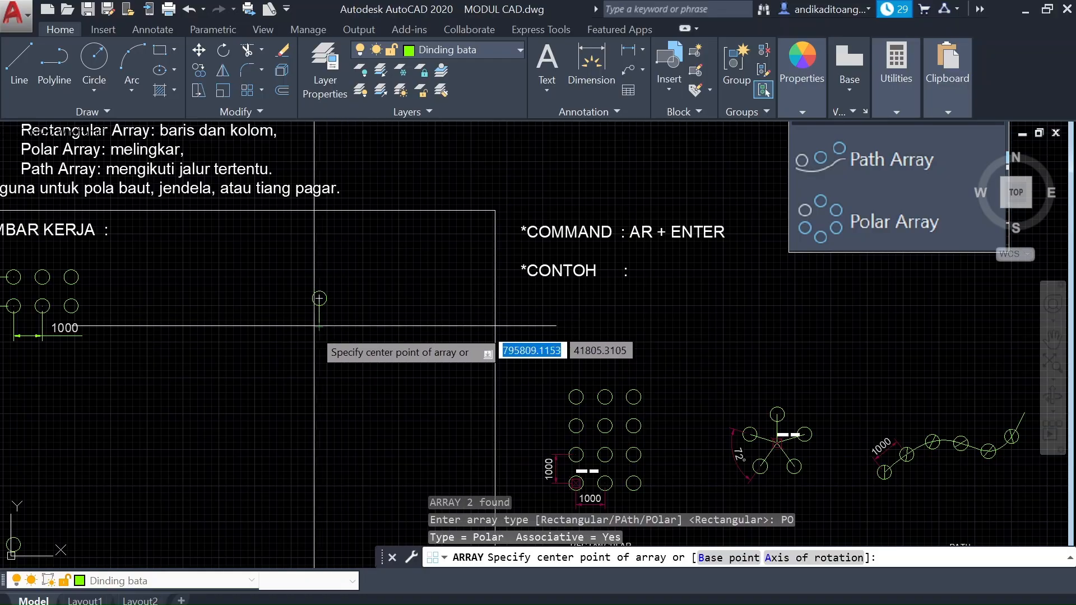
{"action": "scroll", "coordinate": [318, 314], "scroll_direction": "up", "scroll_amount": 3}
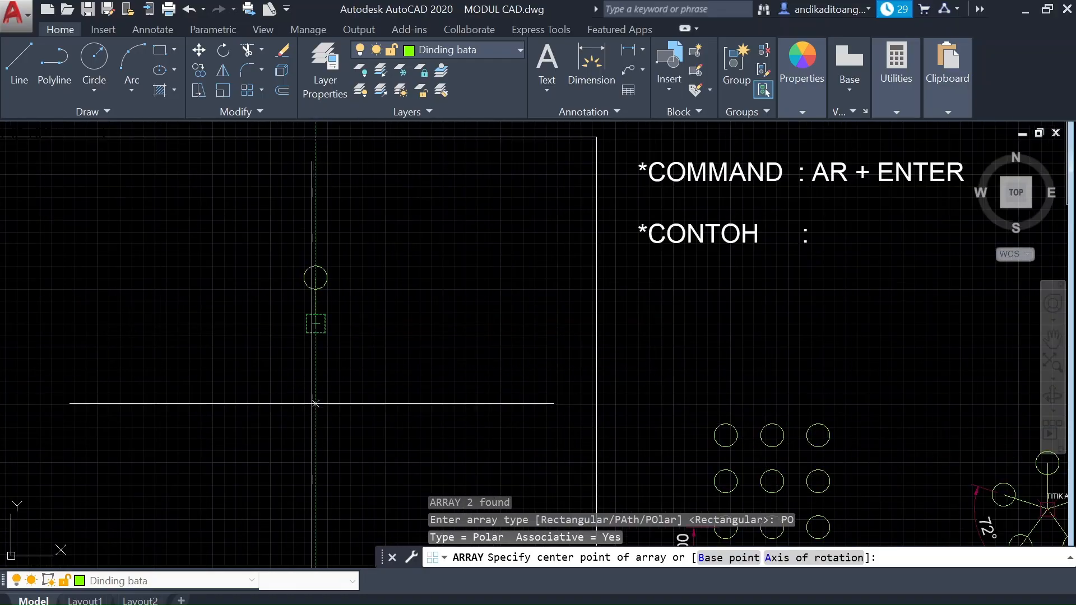
{"action": "left_click", "coordinate": [316, 324]}
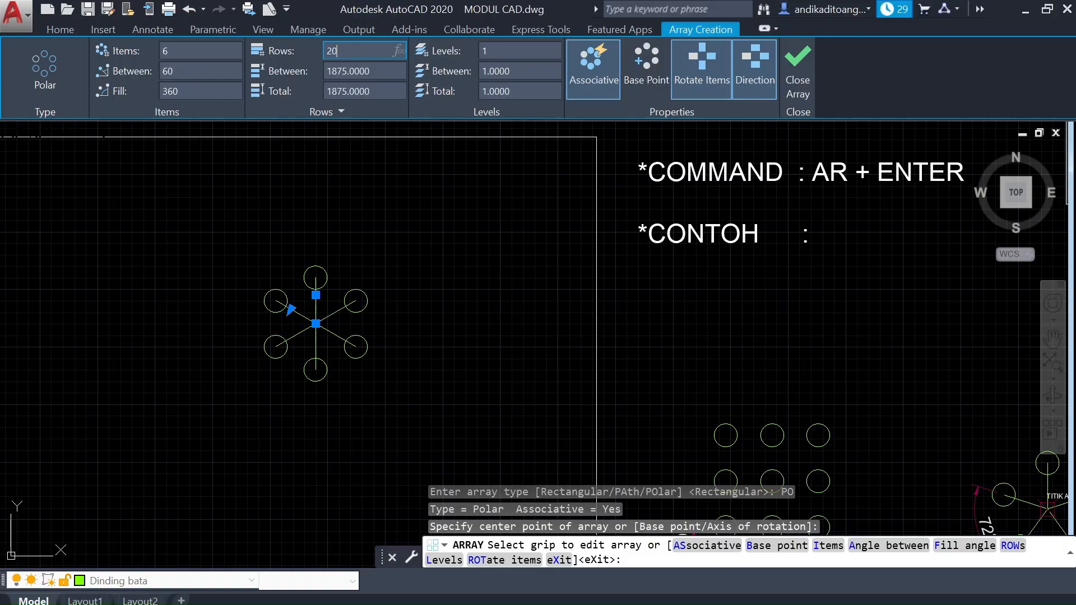
Step: Try the polar array with 2 rows and set it back to 1 row
{"action": "key", "text": "Return"}
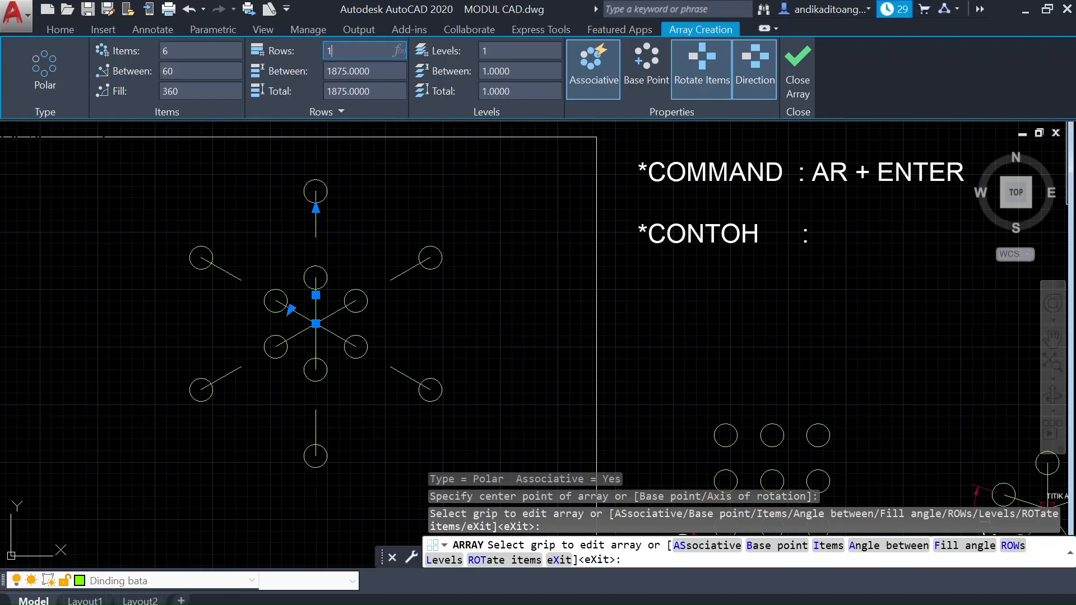
{"action": "type", "text": "1"}
{"action": "key", "text": "Return"}
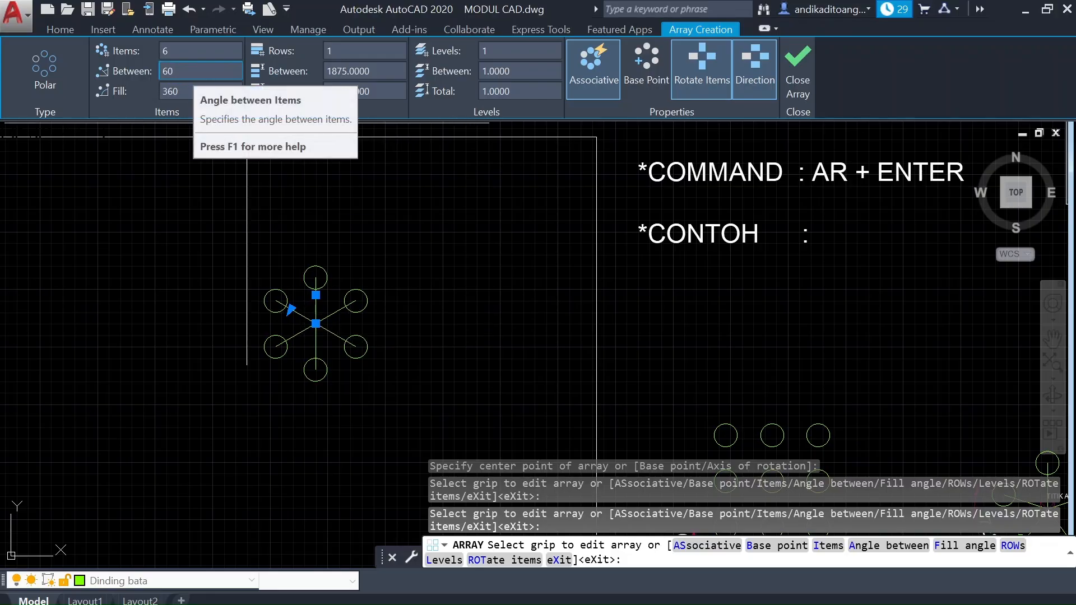
Step: Set the angle between the polar array's items to 30 degrees and finish the array
{"action": "left_click", "coordinate": [197, 71]}
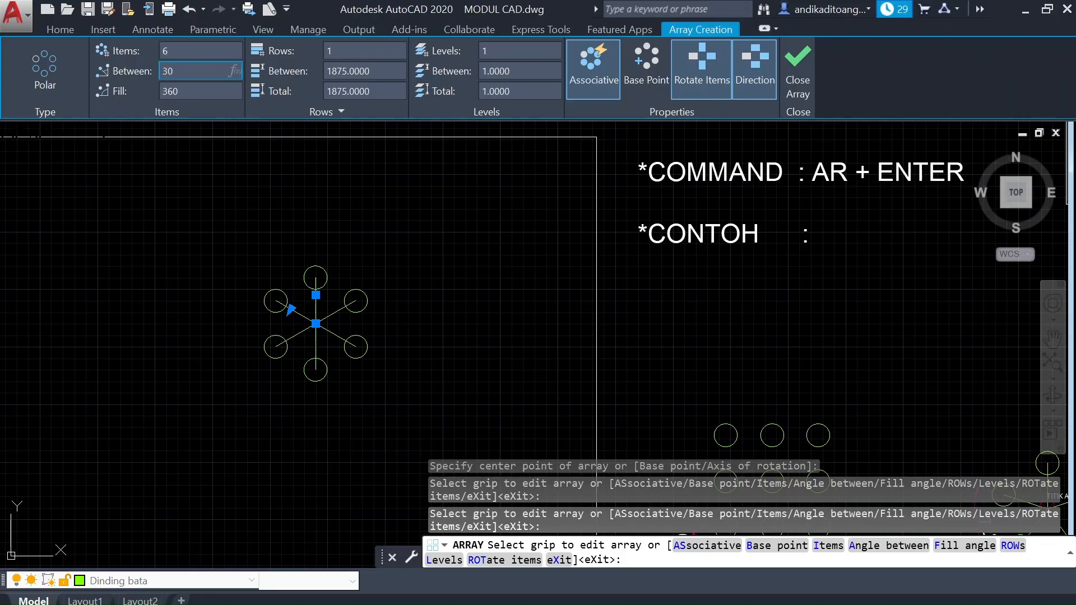
{"action": "key", "text": "Return"}
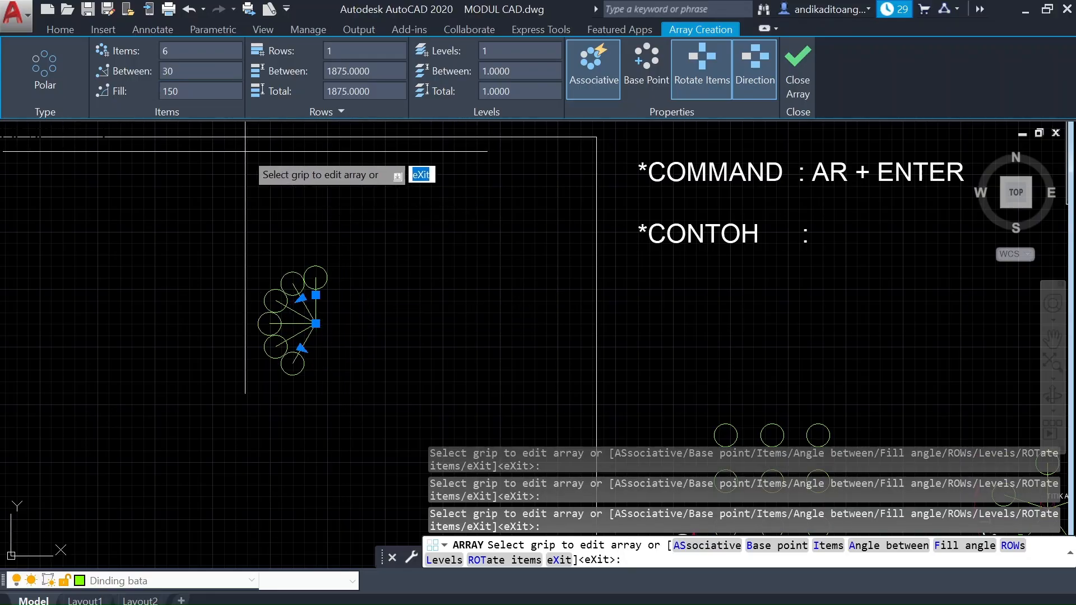
{"action": "scroll", "coordinate": [316, 296], "scroll_direction": "up", "scroll_amount": 2}
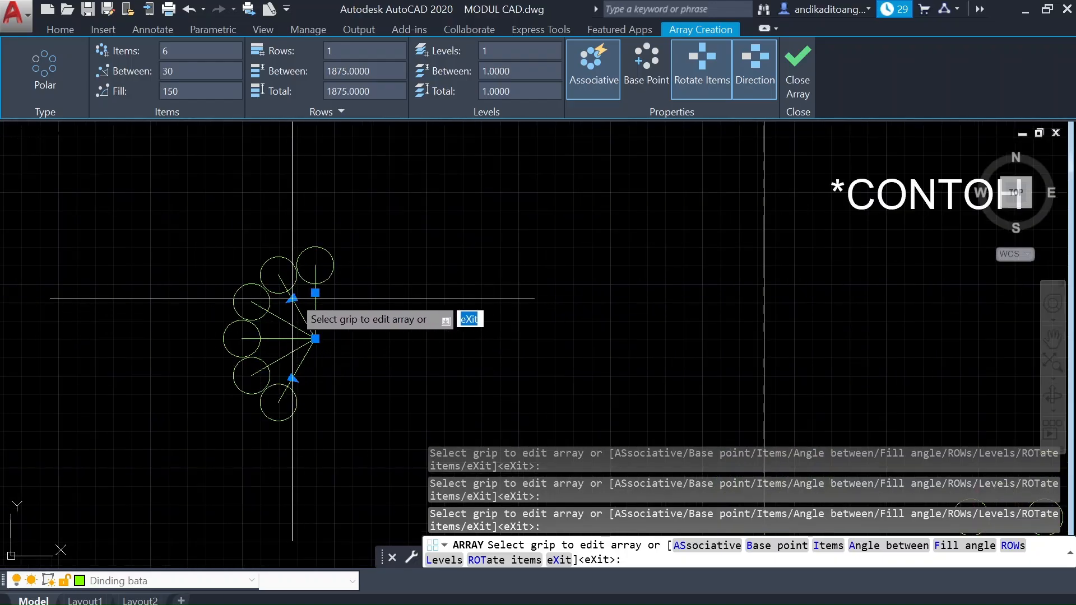
{"action": "key", "text": "Escape"}
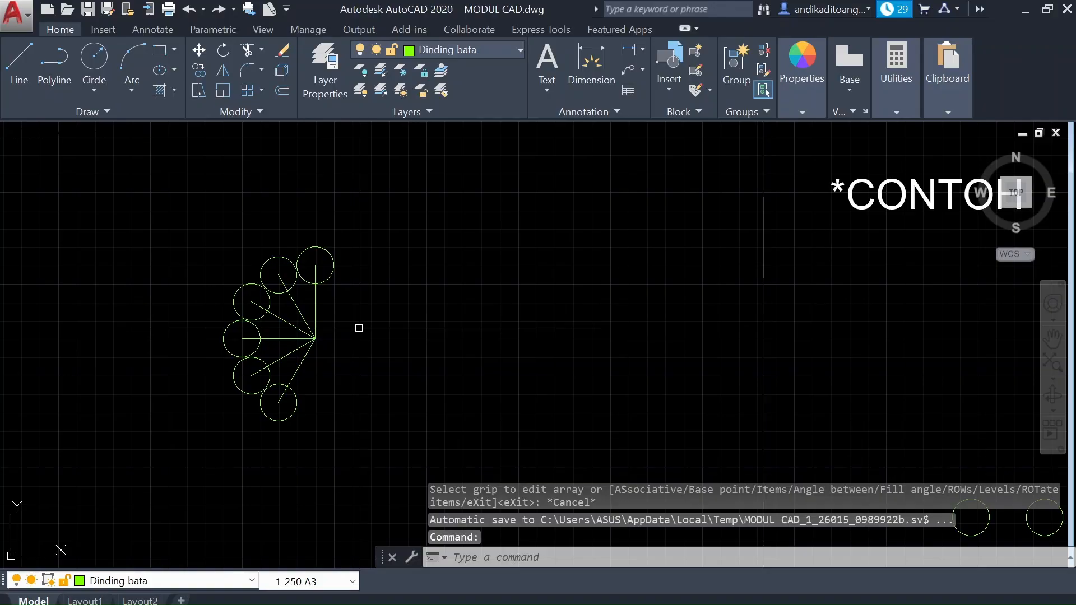
Step: Add an angular dimension between the vertical line and the neighbouring line of the polar array
{"action": "type", "text": "DIMAN"}
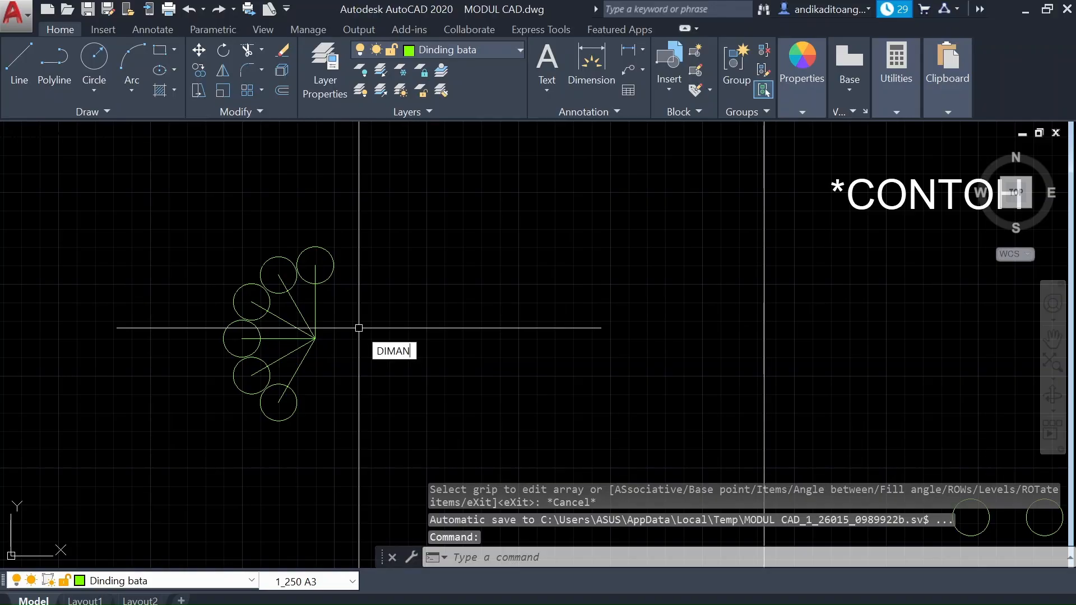
{"action": "type", "text": "G"}
{"action": "key", "text": "Return"}
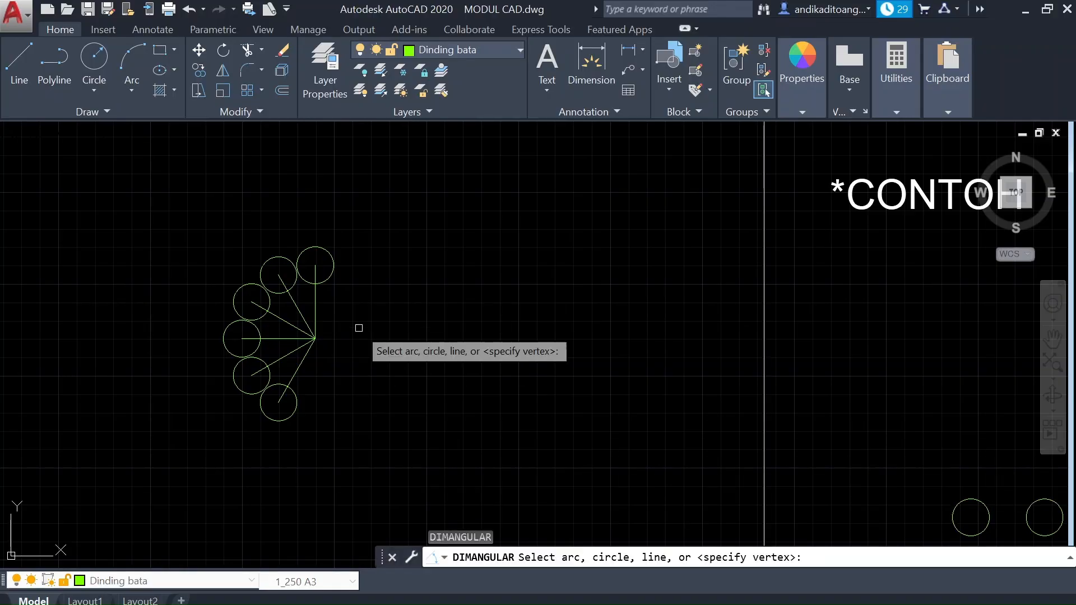
{"action": "left_click", "coordinate": [314, 307]}
{"action": "left_click", "coordinate": [302, 310]}
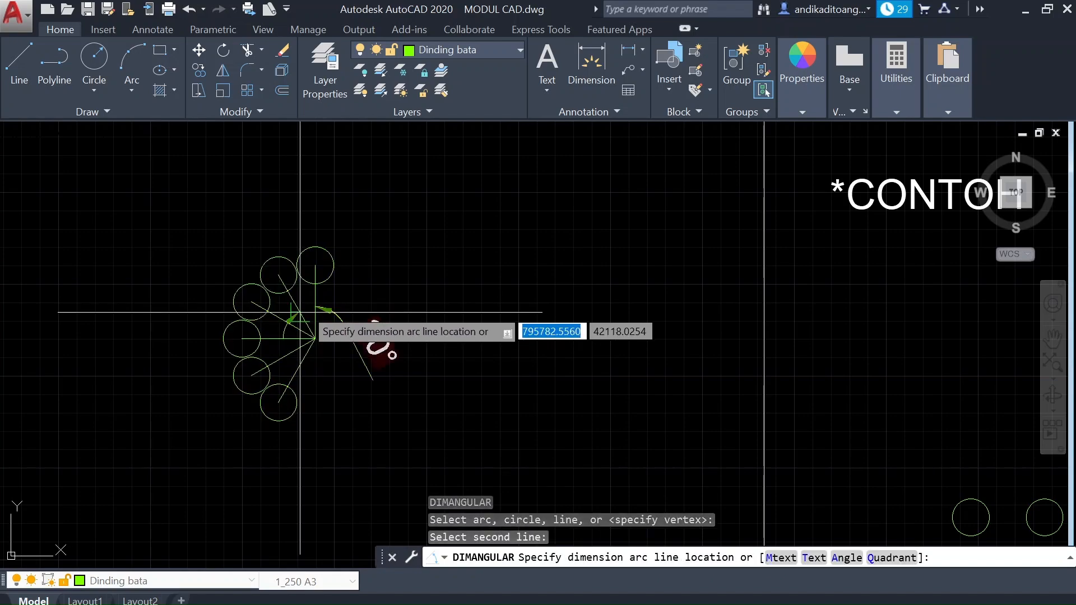
{"action": "scroll", "coordinate": [303, 296], "scroll_direction": "up", "scroll_amount": 4}
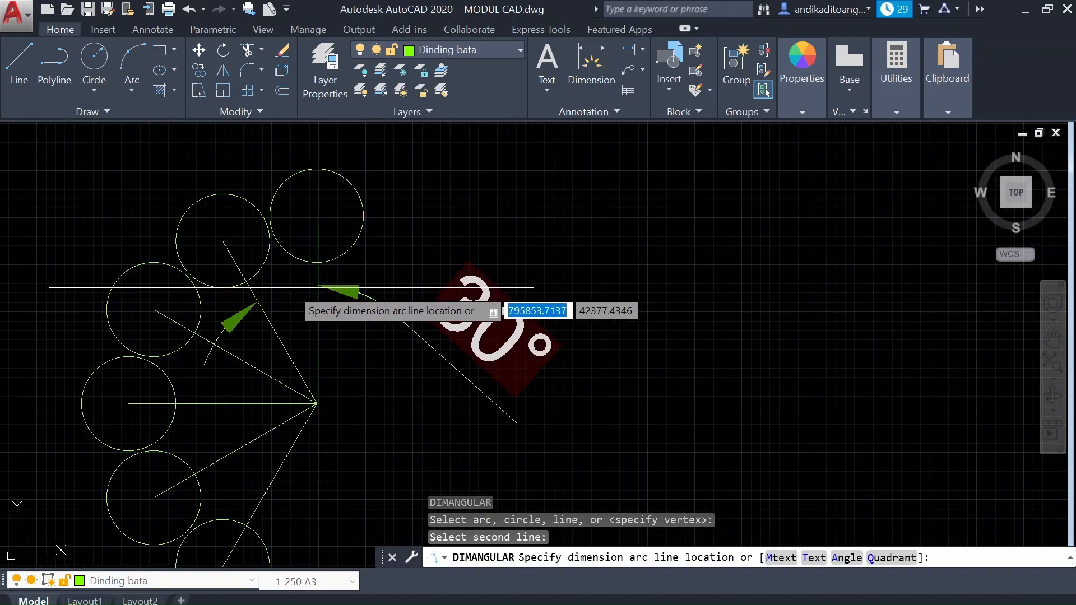
{"action": "left_click", "coordinate": [291, 288]}
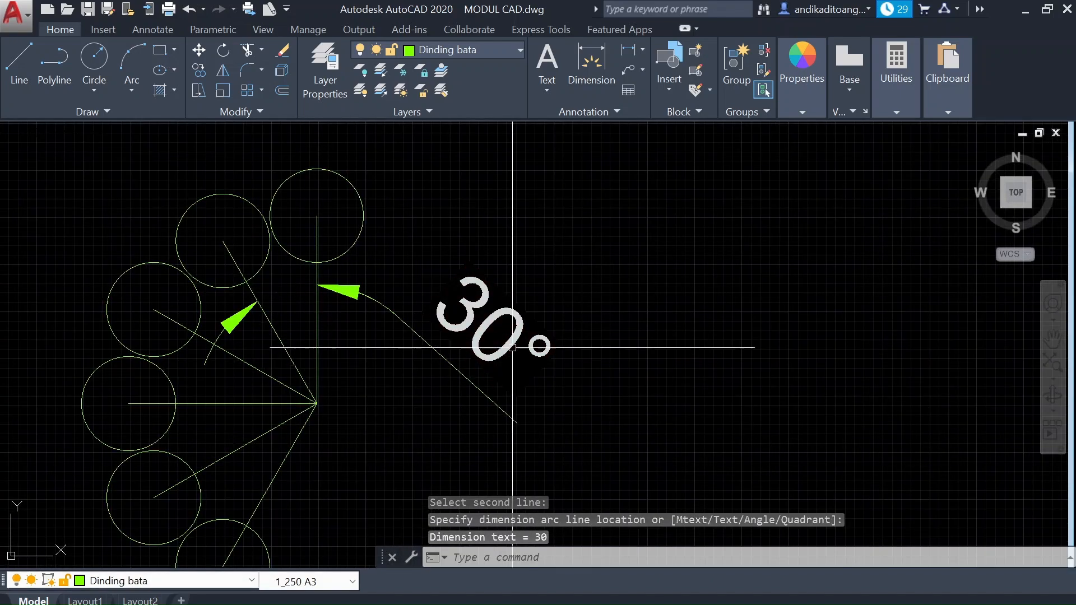
Step: Delete the angular dimension from the polar array
{"action": "left_click", "coordinate": [557, 270]}
{"action": "left_click", "coordinate": [488, 343]}
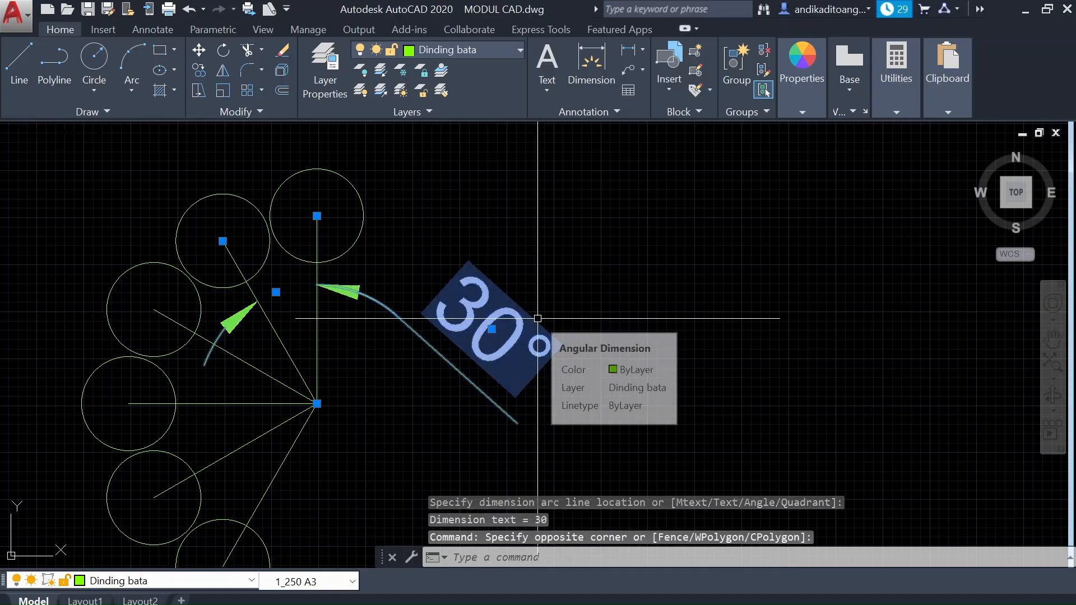
{"action": "key", "text": "Delete"}
Step: Set the angle between the items of the existing polar array to 60 degrees
{"action": "left_click", "coordinate": [316, 235]}
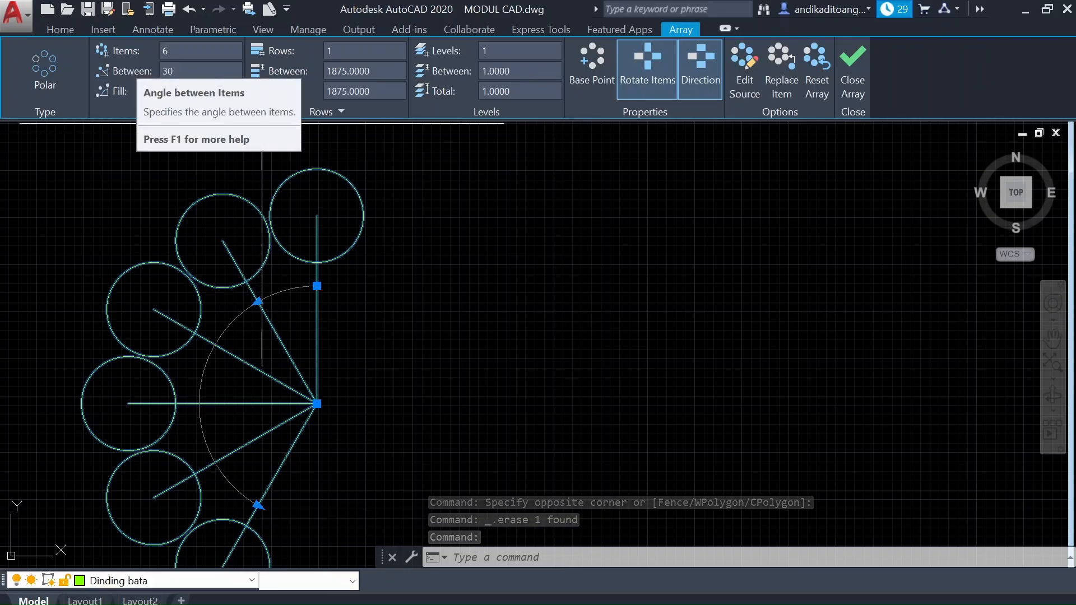
{"action": "left_click", "coordinate": [196, 70]}
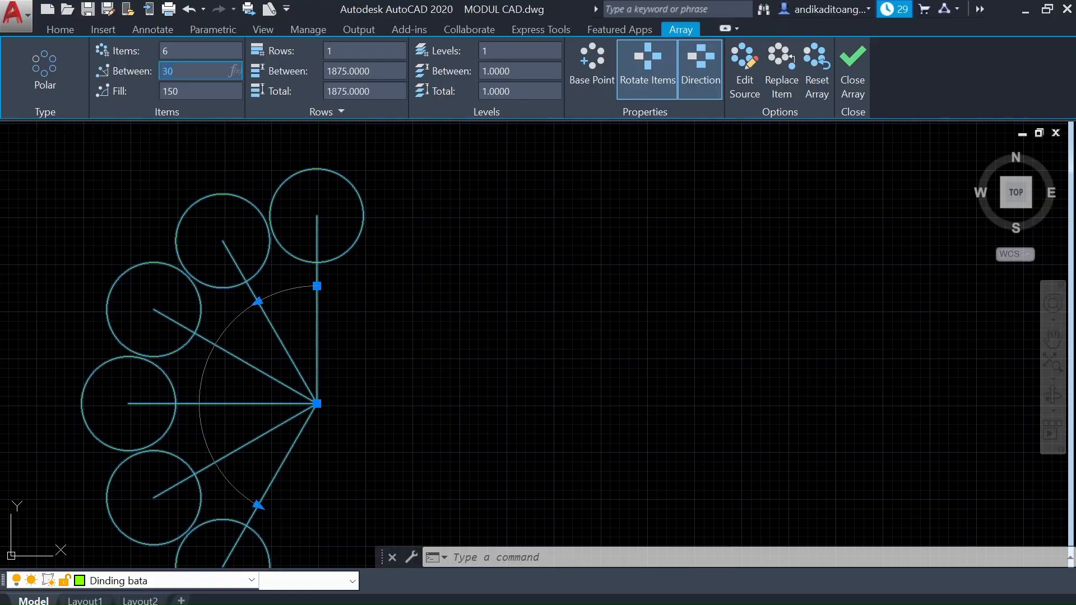
{"action": "key", "text": "Return"}
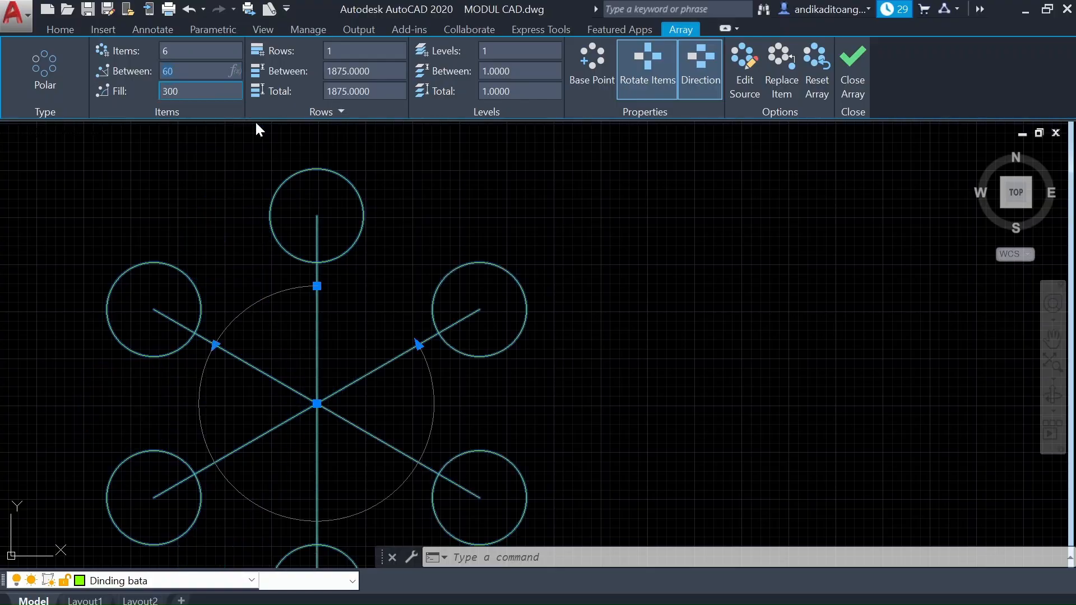
{"action": "scroll", "coordinate": [296, 219], "scroll_direction": "down", "scroll_amount": 2}
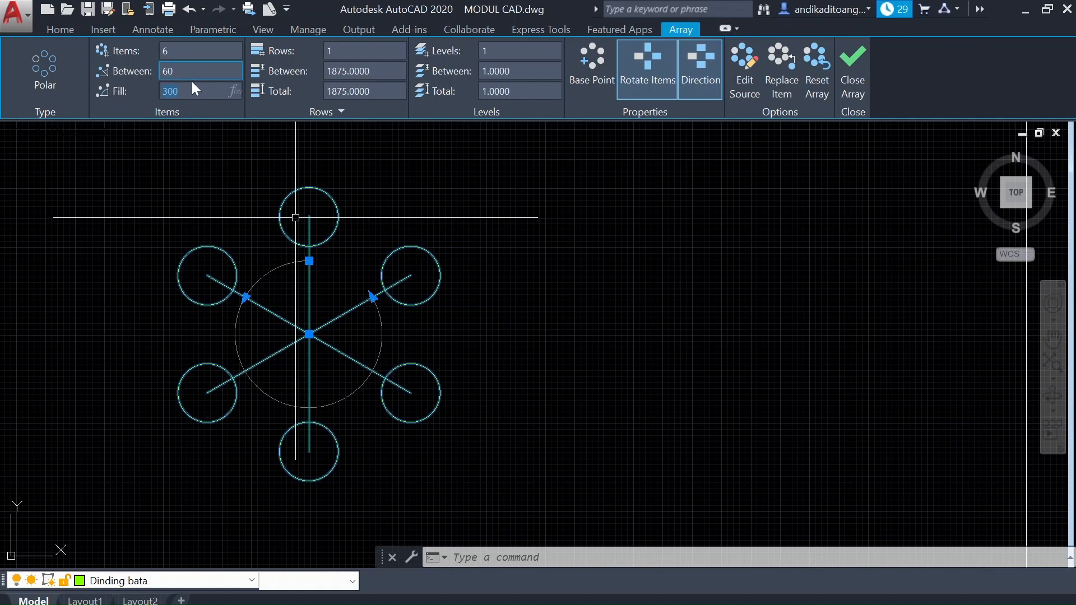
Step: Try a fill angle of 150 degrees on the polar array, set it to 360 degrees and finish editing
{"action": "type", "text": "150"}
{"action": "key", "text": "Return"}
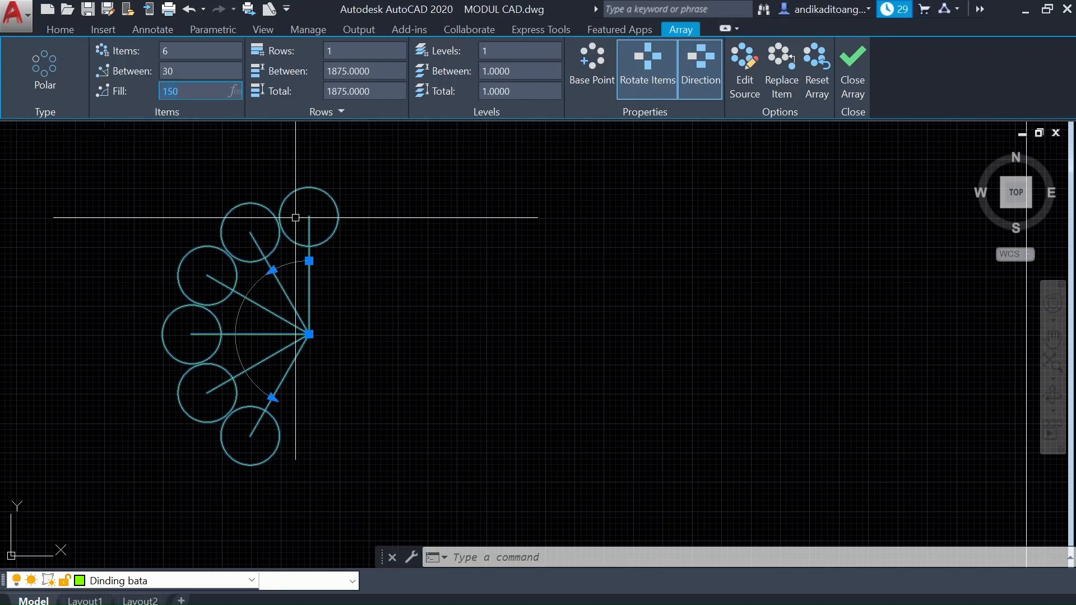
{"action": "type", "text": "360"}
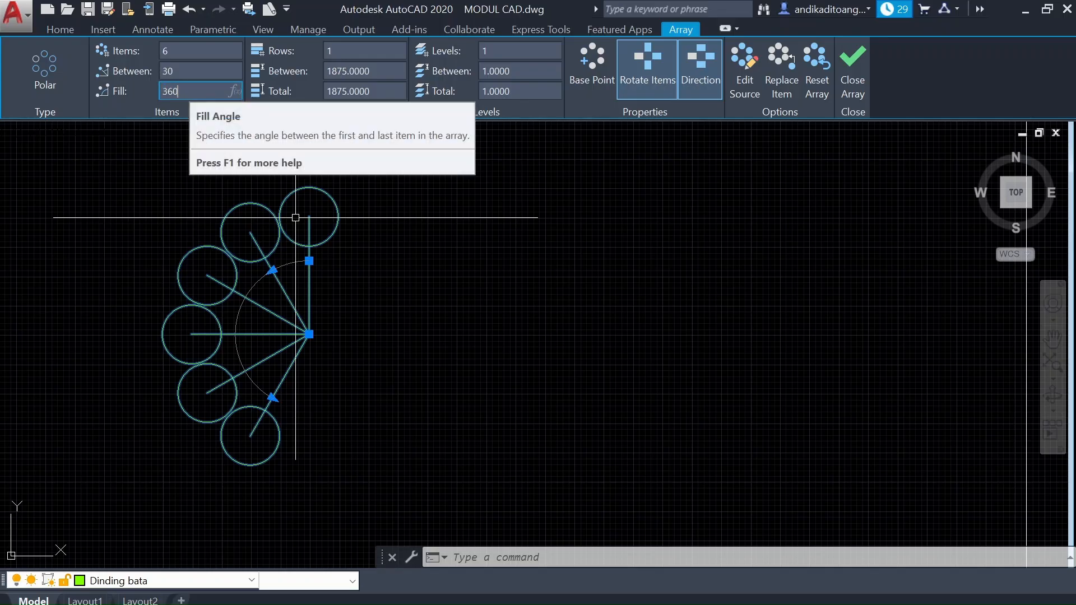
{"action": "key", "text": "Return"}
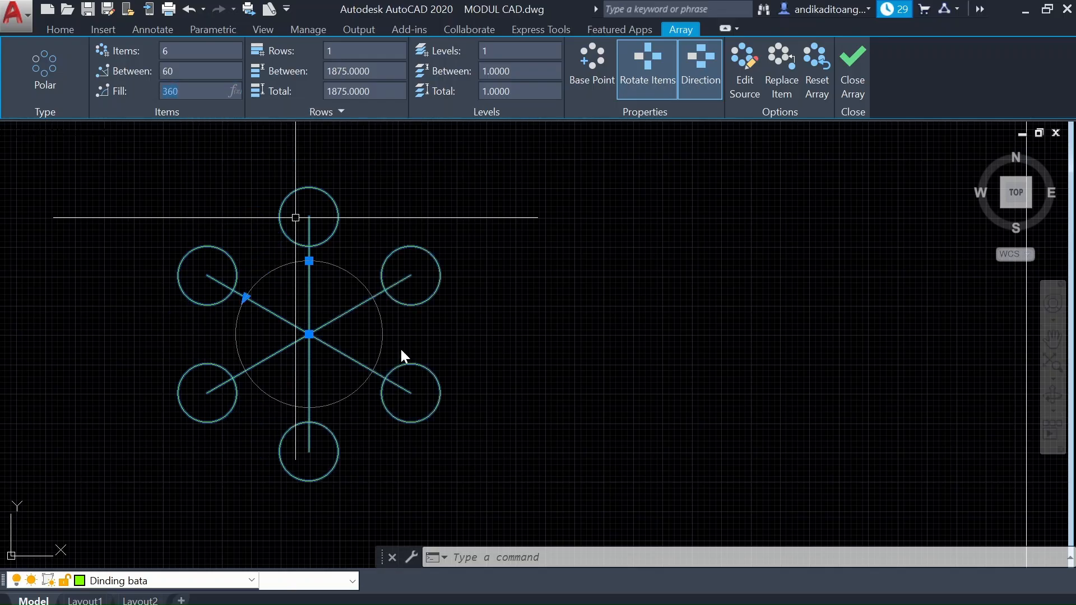
{"action": "left_click", "coordinate": [541, 232]}
{"action": "left_click", "coordinate": [522, 294]}
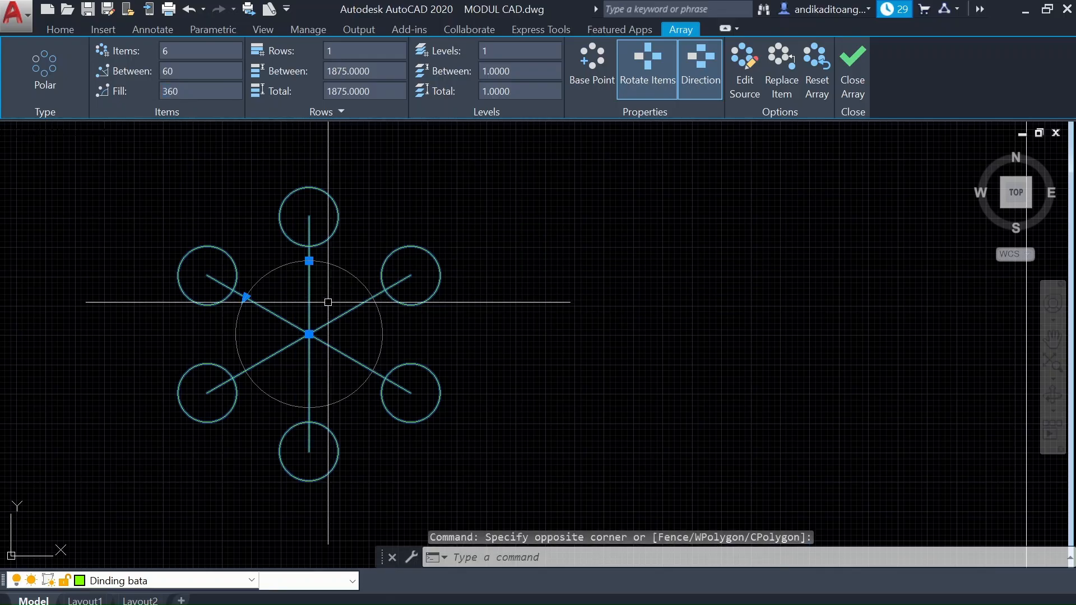
{"action": "scroll", "coordinate": [377, 312], "scroll_direction": "down", "scroll_amount": 2}
{"action": "key", "text": "Escape"}
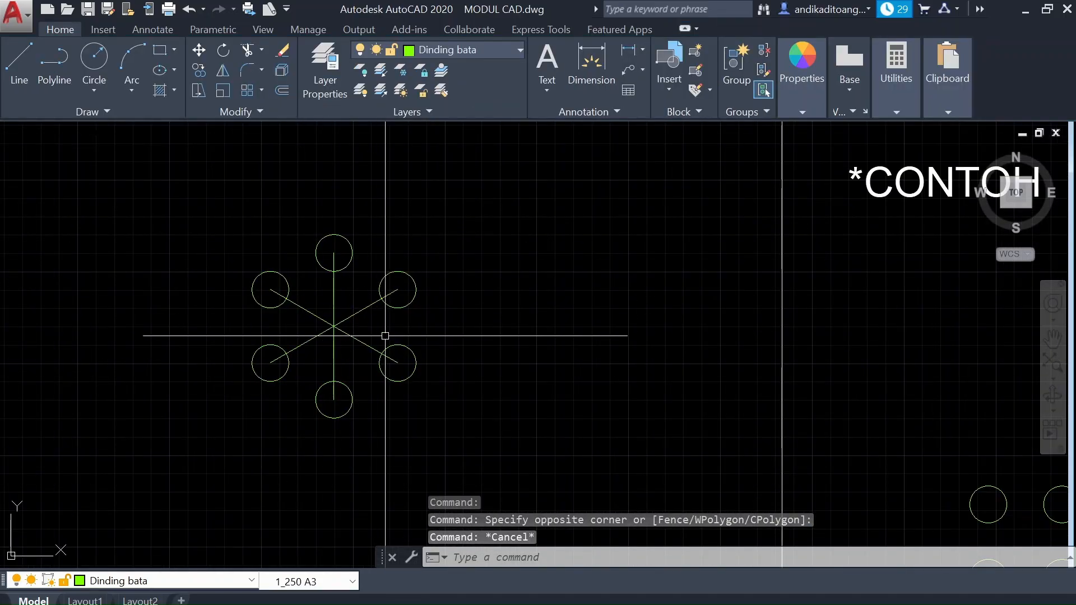
Step: Draw a wavy open spline on the worksheet below the polar array, beside the single circle
{"action": "scroll", "coordinate": [396, 291], "scroll_direction": "down", "scroll_amount": 2}
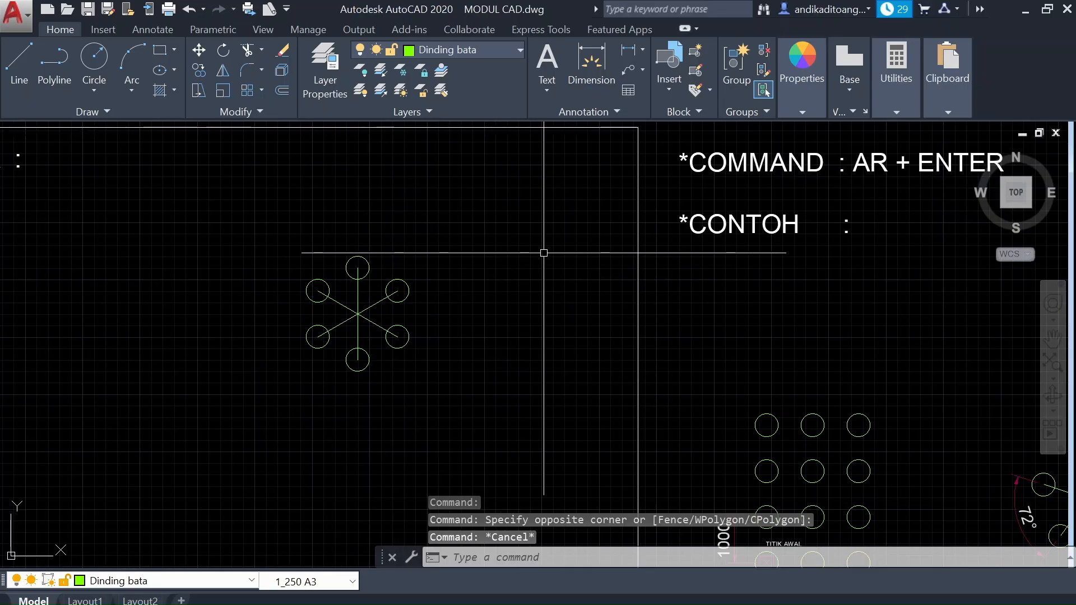
{"action": "scroll", "coordinate": [543, 250], "scroll_direction": "down", "scroll_amount": 2}
{"action": "scroll", "coordinate": [457, 213], "scroll_direction": "down", "scroll_amount": 2}
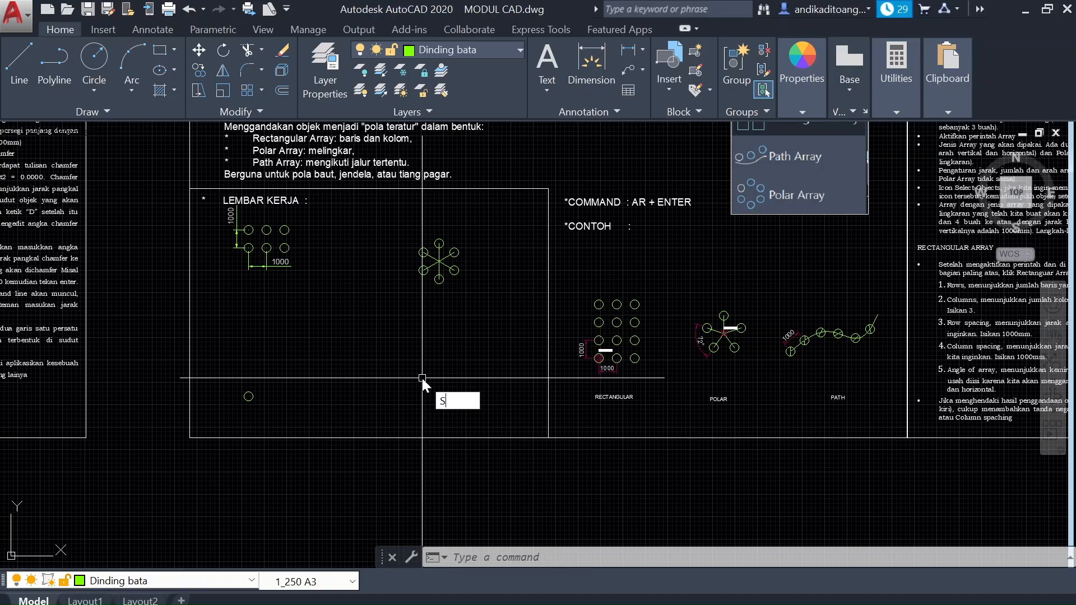
{"action": "type", "text": "PL"}
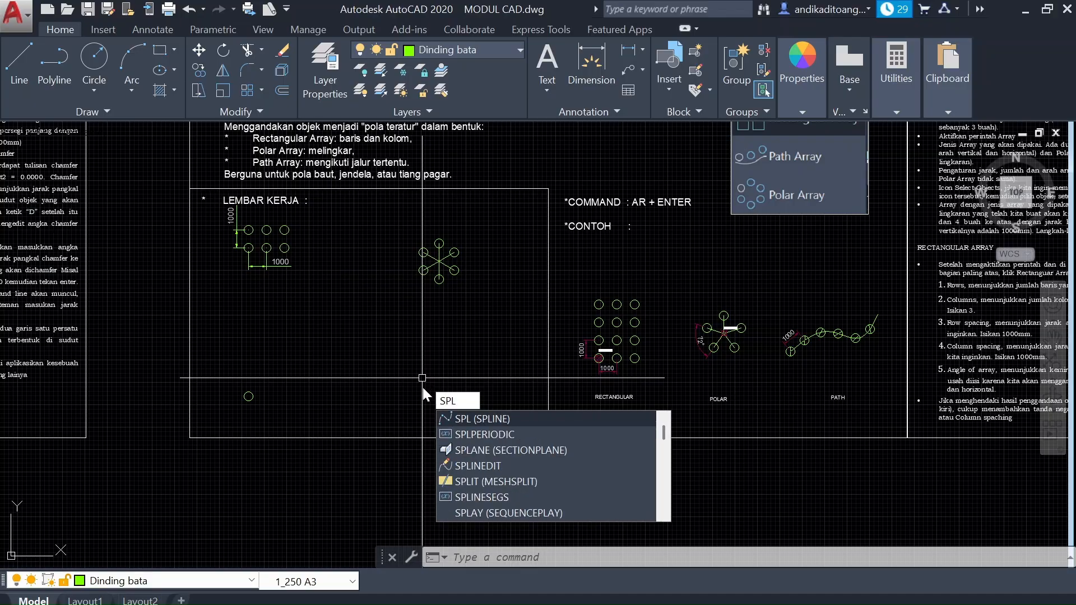
{"action": "key", "text": "Return"}
{"action": "left_click", "coordinate": [351, 379]}
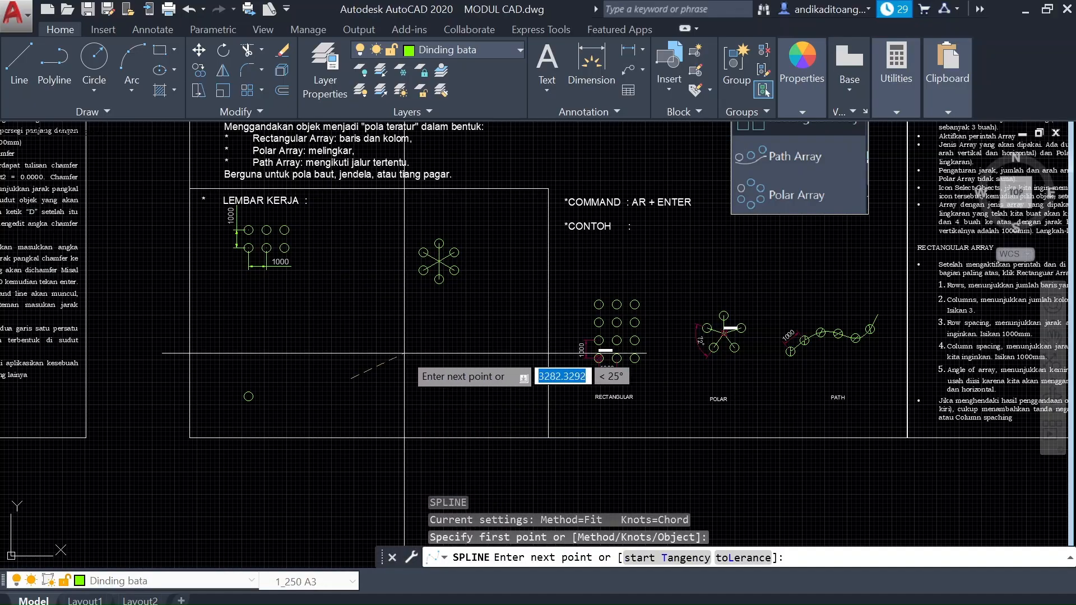
{"action": "left_click", "coordinate": [426, 372]}
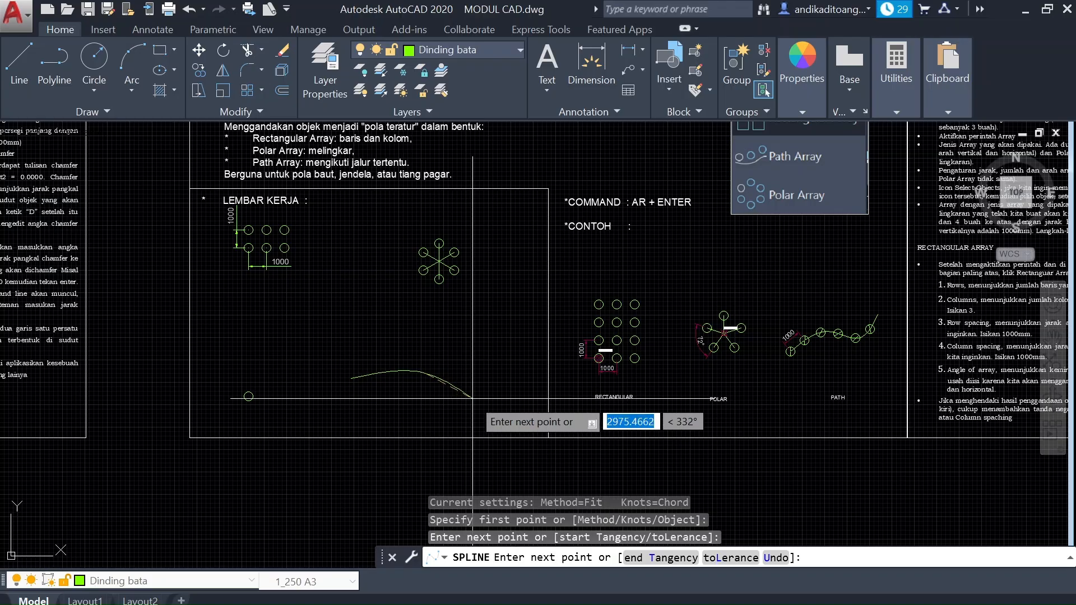
{"action": "left_click", "coordinate": [473, 398]}
{"action": "left_click", "coordinate": [507, 395]}
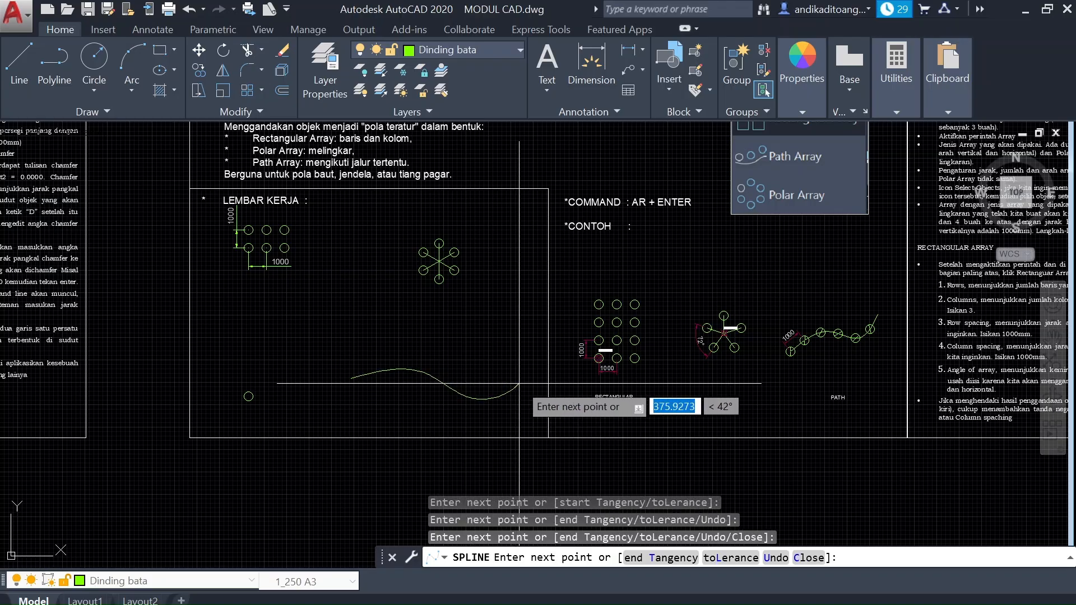
{"action": "key", "text": "Return"}
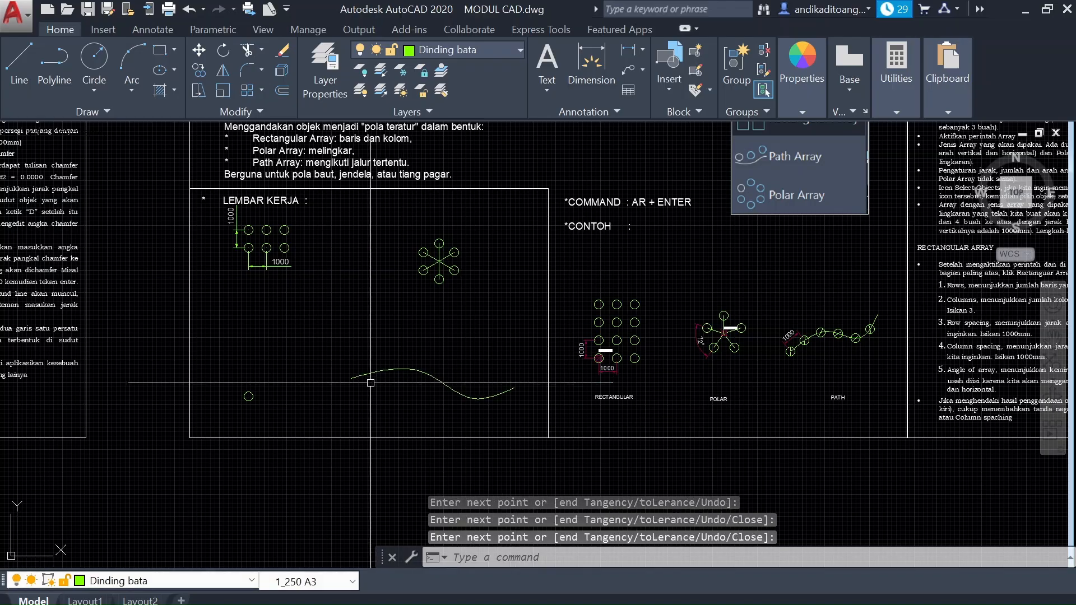
Step: Create a path array of the single circle along the wavy spline
{"action": "scroll", "coordinate": [370, 383], "scroll_direction": "up", "scroll_amount": 2}
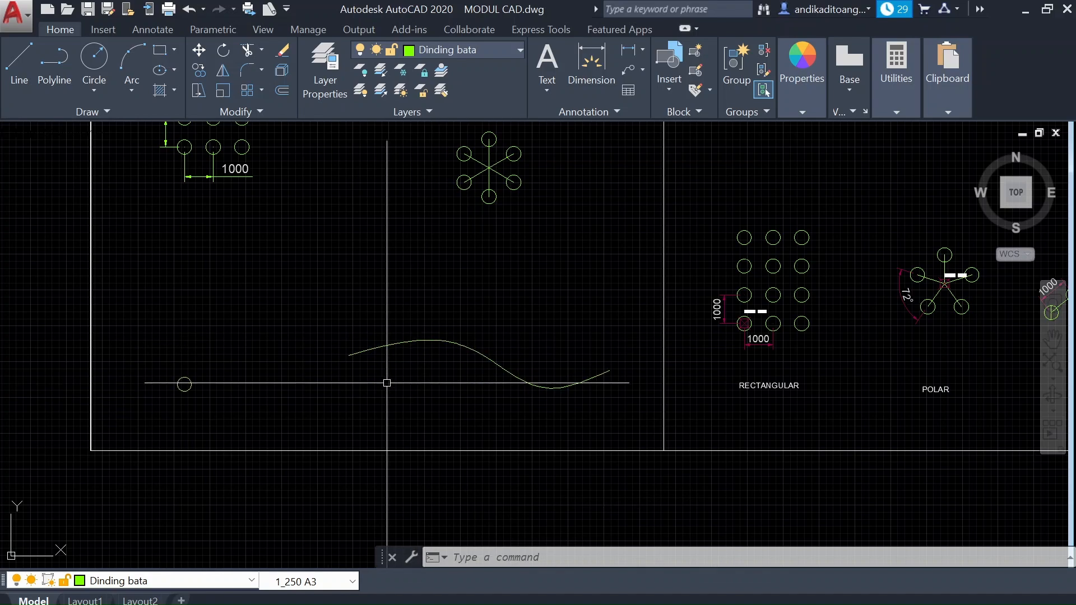
{"action": "left_click", "coordinate": [240, 324]}
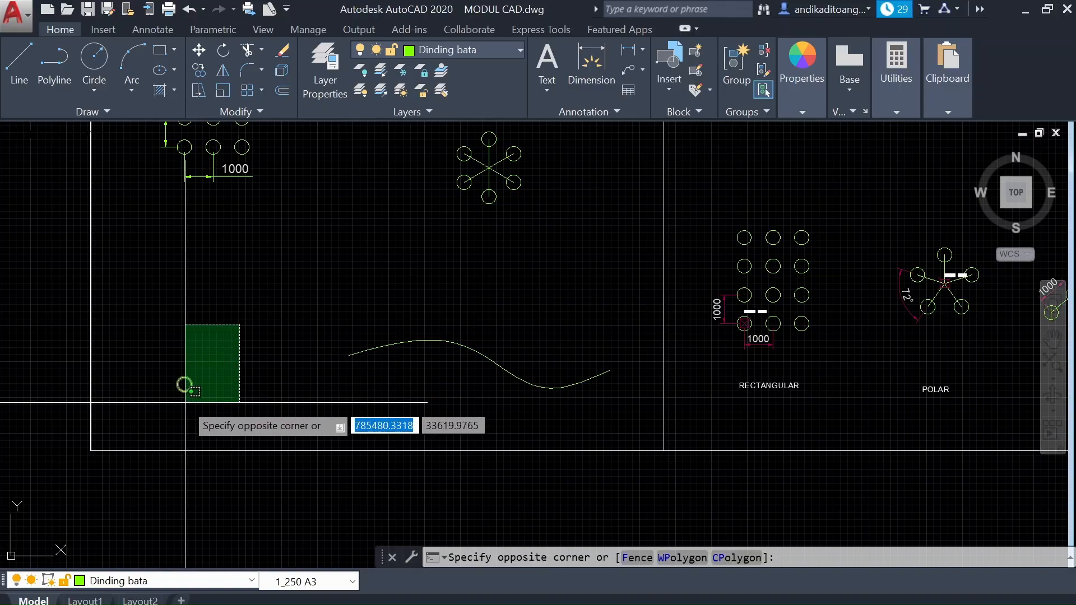
{"action": "left_click", "coordinate": [154, 397]}
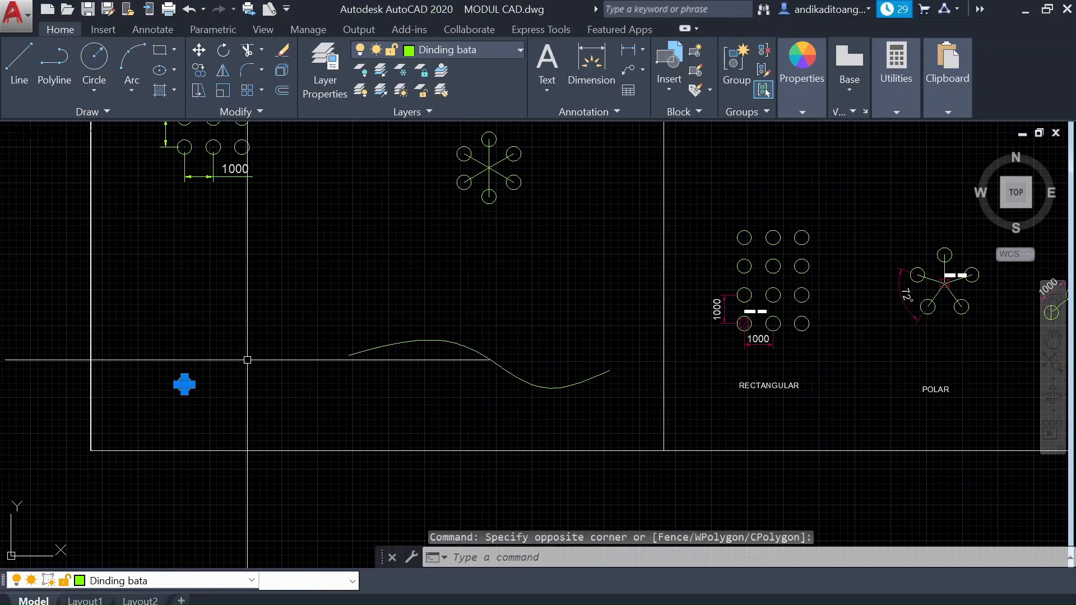
{"action": "type", "text": "AR"}
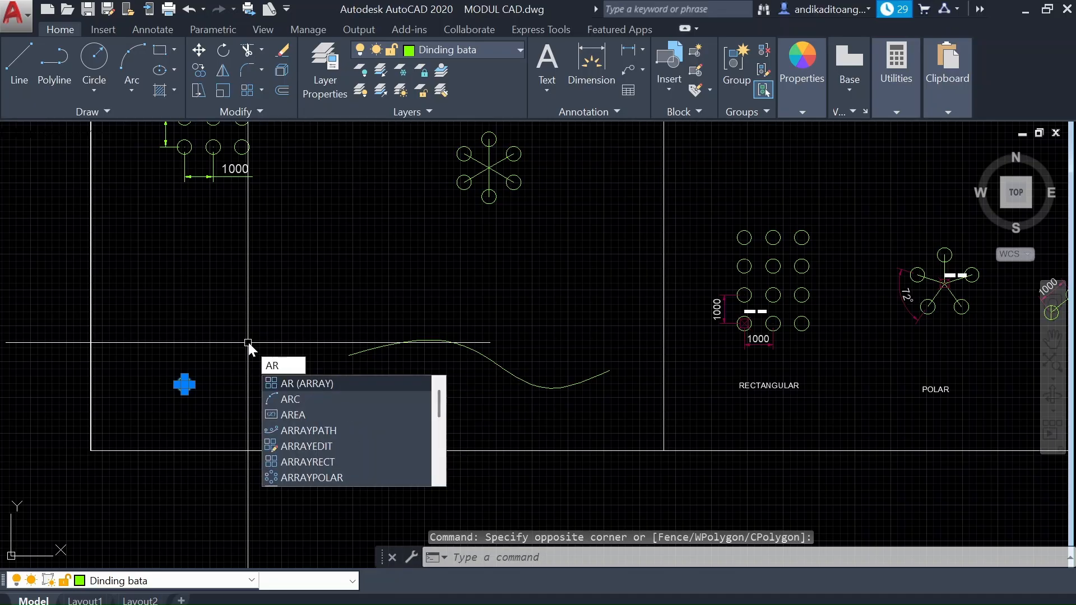
{"action": "key", "text": "Return"}
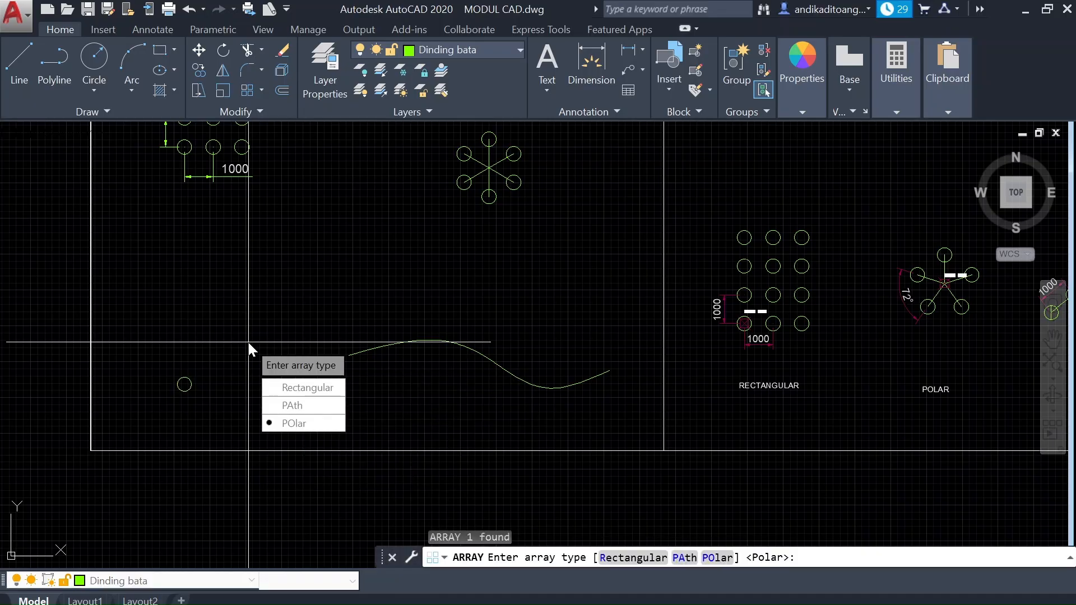
{"action": "left_click", "coordinate": [320, 406]}
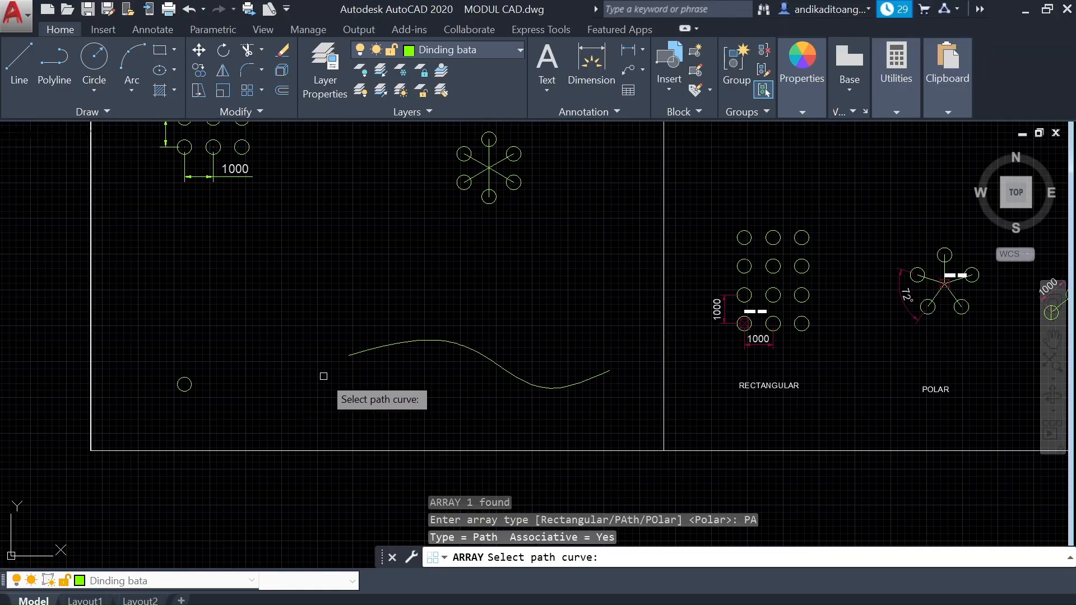
{"action": "left_click", "coordinate": [381, 346]}
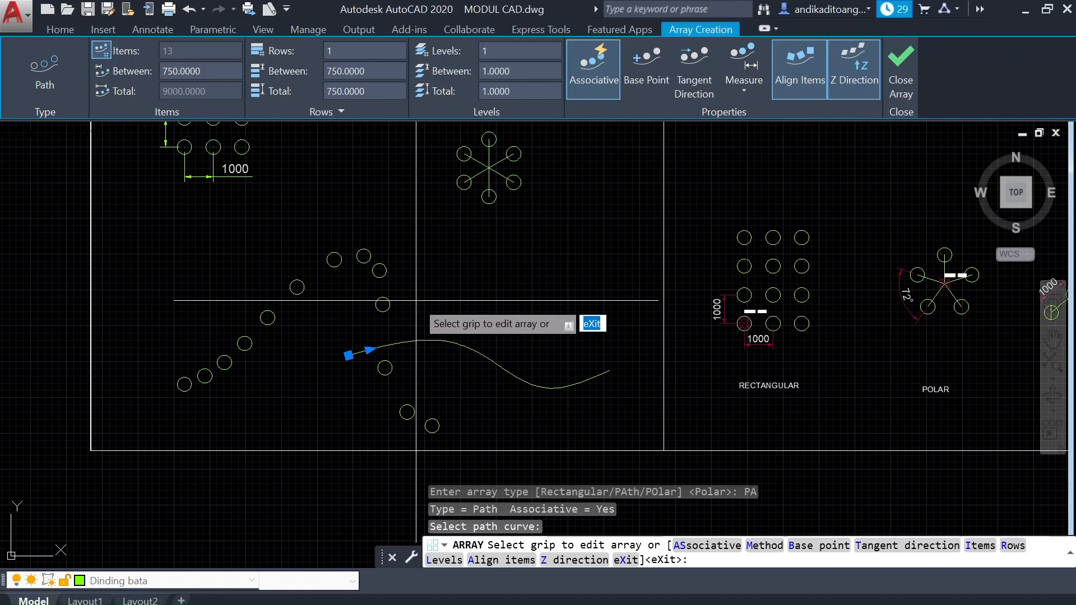
Step: Exit the Array command and undo the path array of the plain circle
{"action": "key", "text": "ctrl+z"}
{"action": "key", "text": "Escape"}
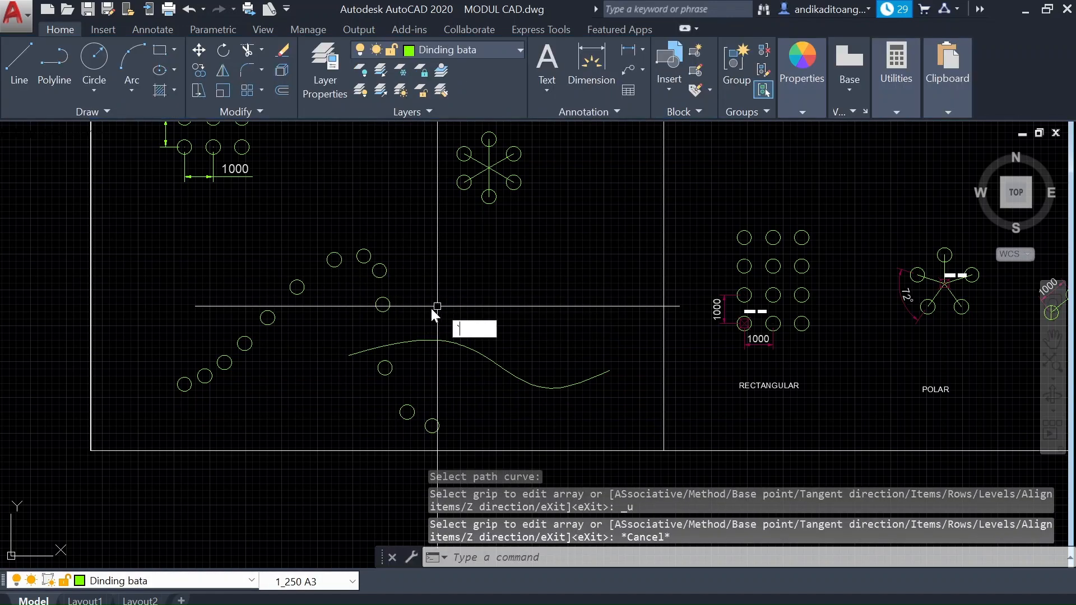
{"action": "left_click", "coordinate": [437, 306]}
{"action": "left_click", "coordinate": [499, 261]}
{"action": "key", "text": "ctrl+z"}
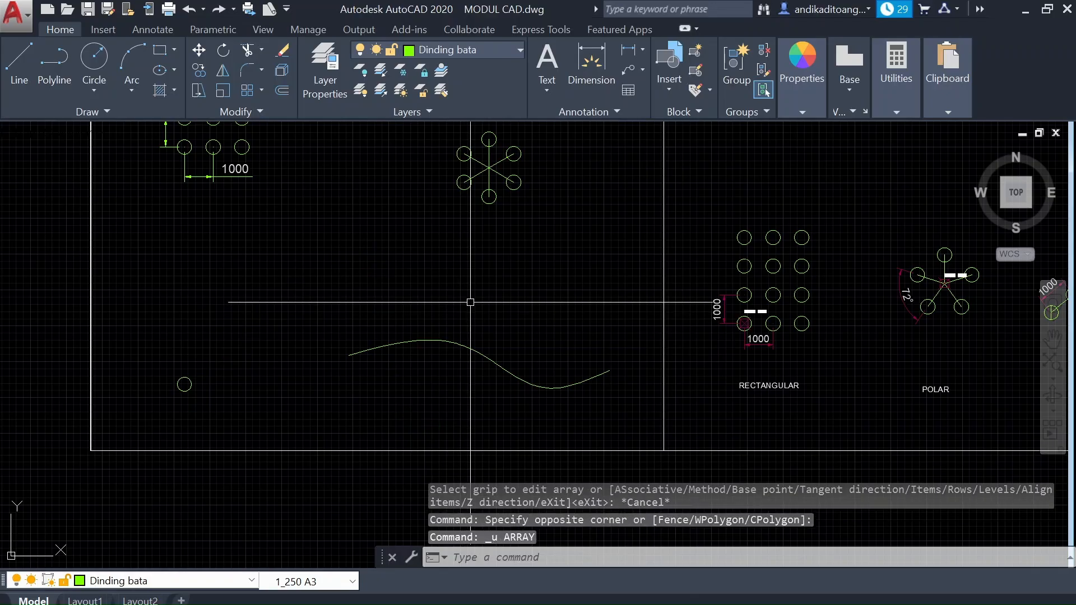
Step: Draw a horizontal line across the full diameter of the single circle
{"action": "type", "text": "l"}
{"action": "key", "text": "Return"}
{"action": "scroll", "coordinate": [190, 381], "scroll_direction": "up", "scroll_amount": 4}
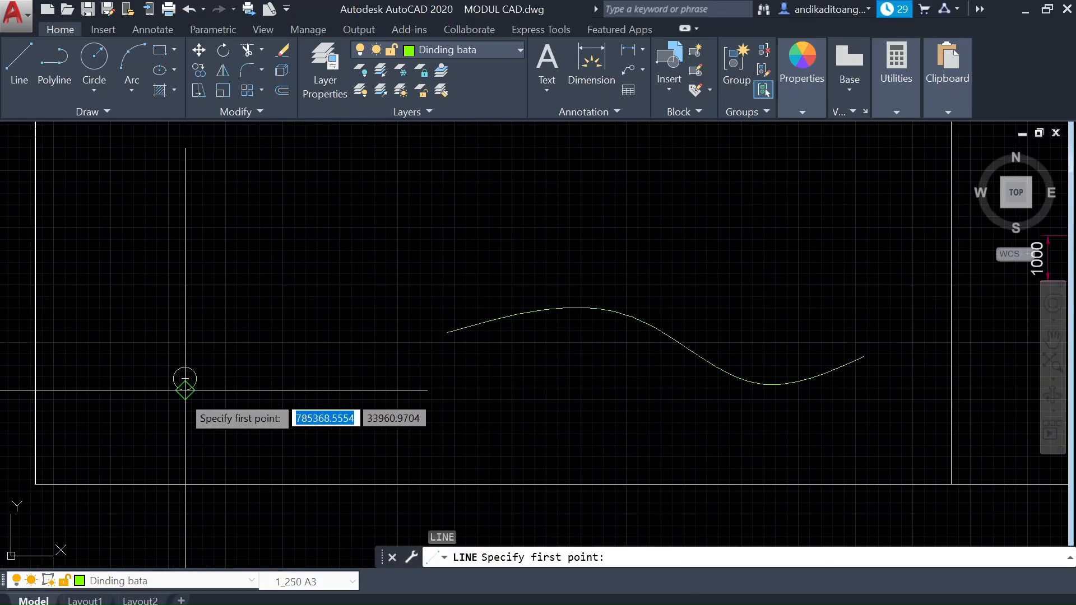
{"action": "left_click", "coordinate": [187, 369]}
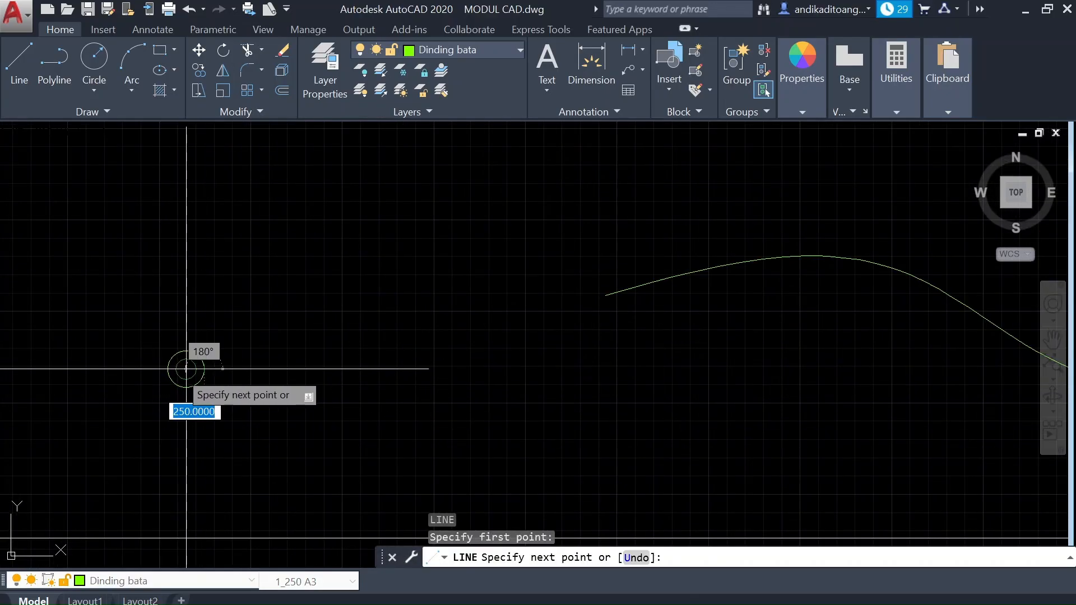
{"action": "left_click", "coordinate": [169, 369]}
{"action": "key", "text": "Escape"}
Step: Create a path array of the circle and its diameter line along the wavy spline
{"action": "left_click", "coordinate": [215, 310]}
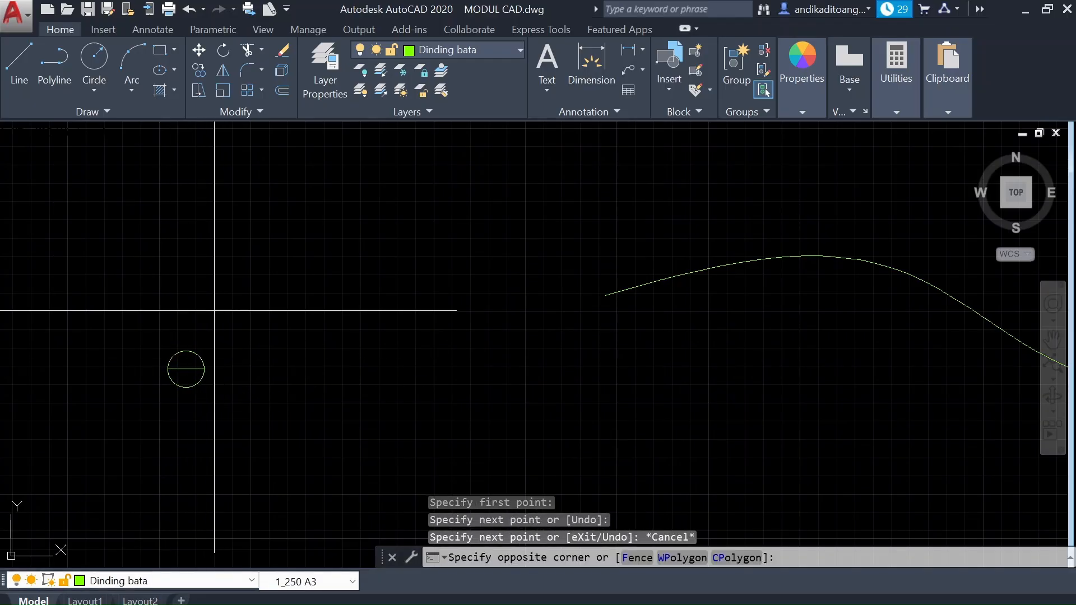
{"action": "left_click", "coordinate": [160, 421]}
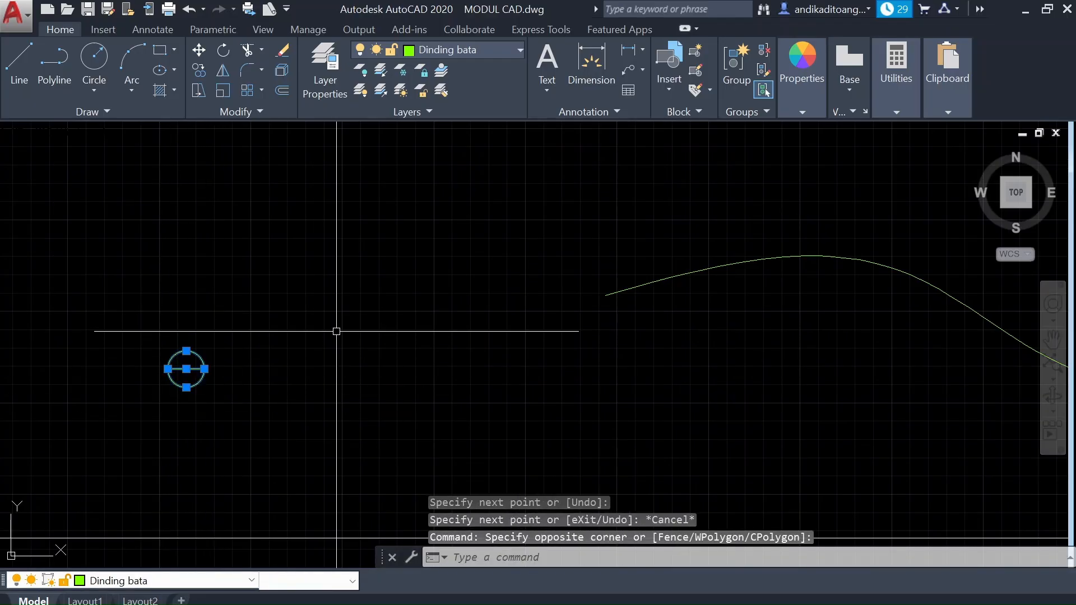
{"action": "type", "text": "AR"}
{"action": "key", "text": "Return"}
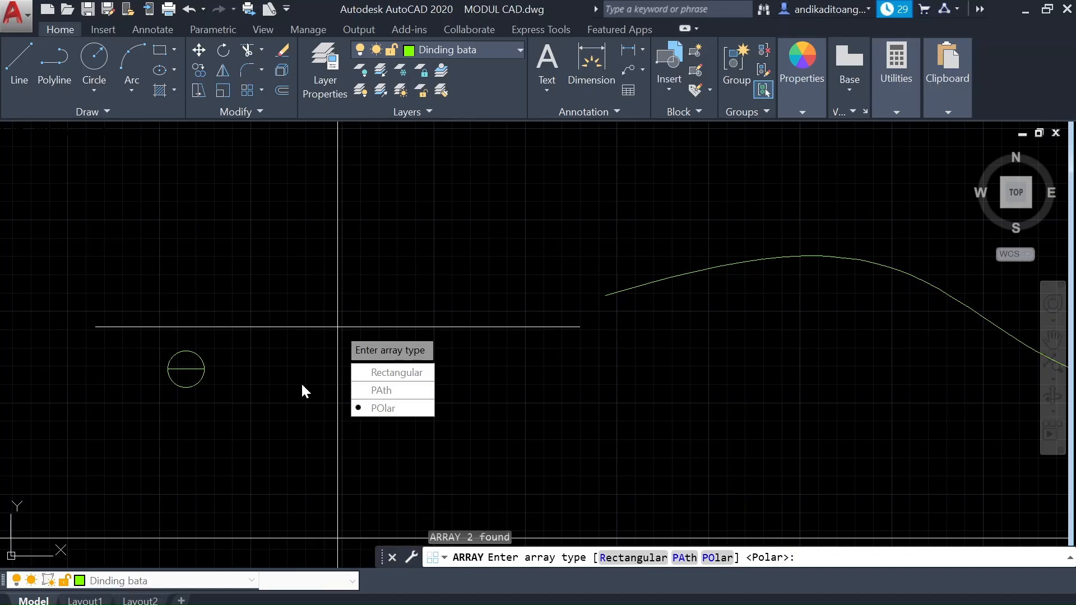
{"action": "left_click", "coordinate": [369, 392]}
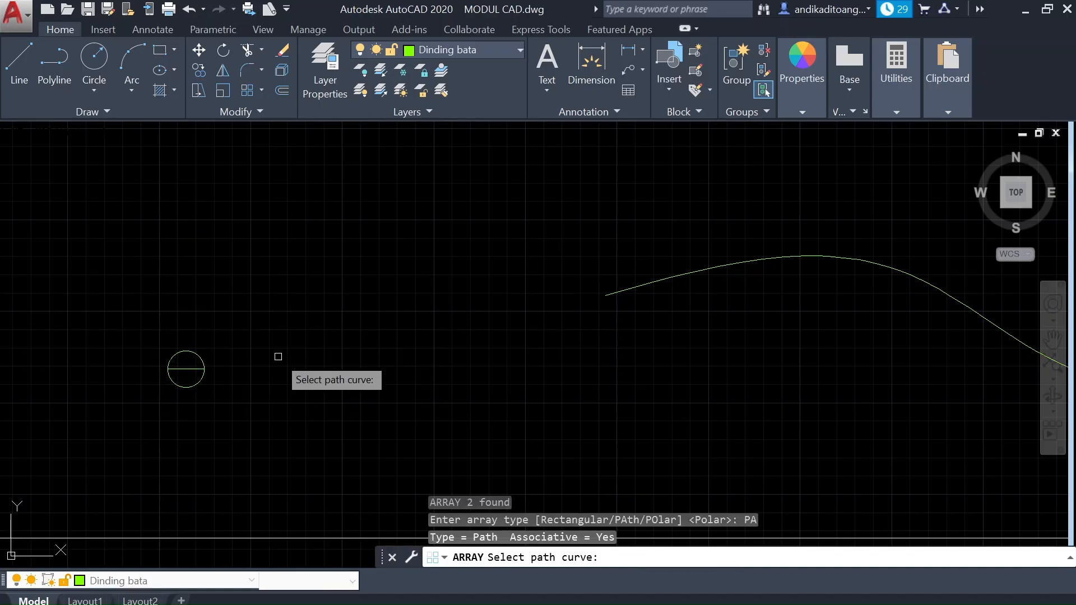
{"action": "scroll", "coordinate": [281, 355], "scroll_direction": "down", "scroll_amount": 2}
{"action": "left_click", "coordinate": [486, 315]}
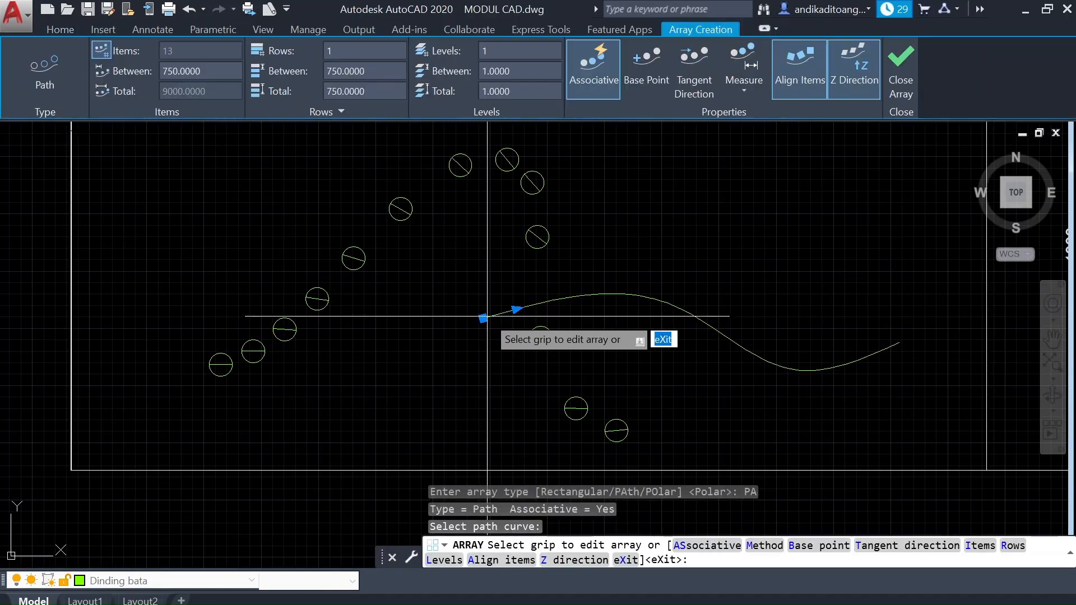
{"action": "scroll", "coordinate": [333, 354], "scroll_direction": "down", "scroll_amount": 2}
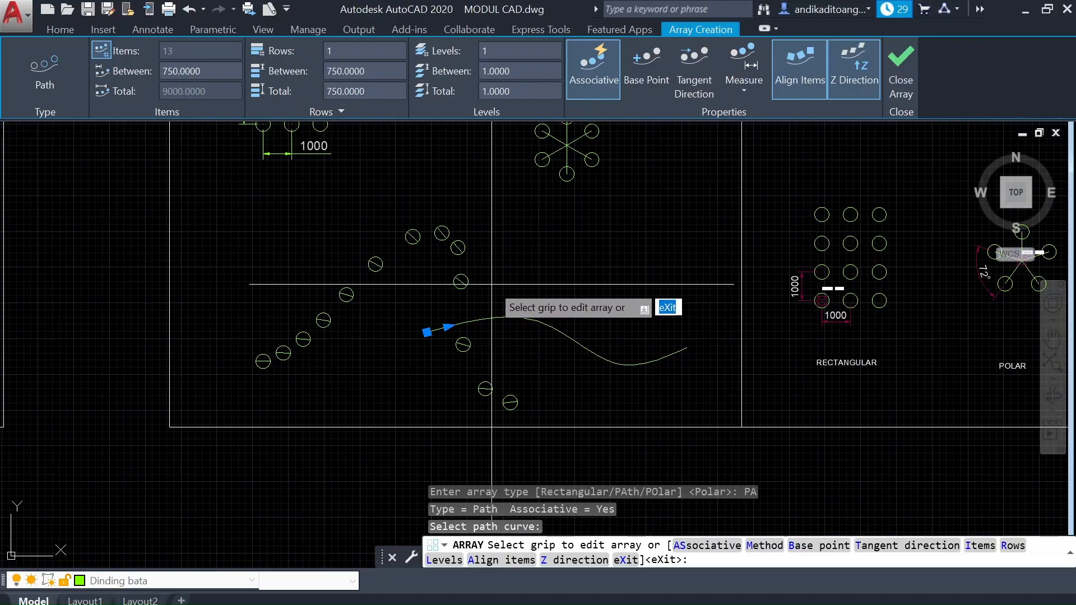
Step: Exit the Array command and undo the path array of the circle with its diameter line
{"action": "key", "text": "ctrl+z"}
{"action": "key", "text": "ctrl+z"}
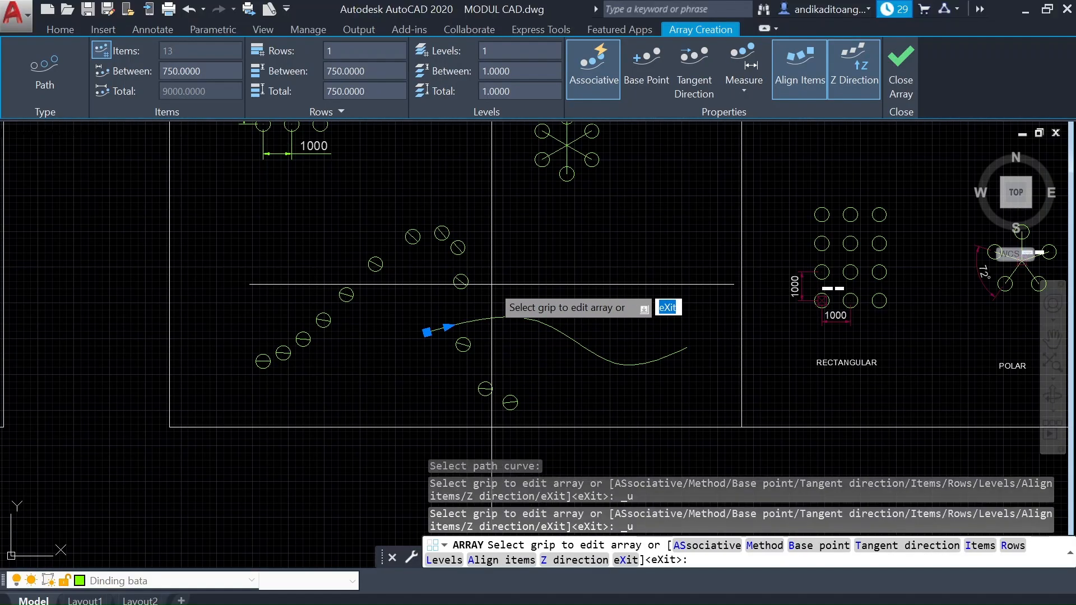
{"action": "key", "text": "Escape"}
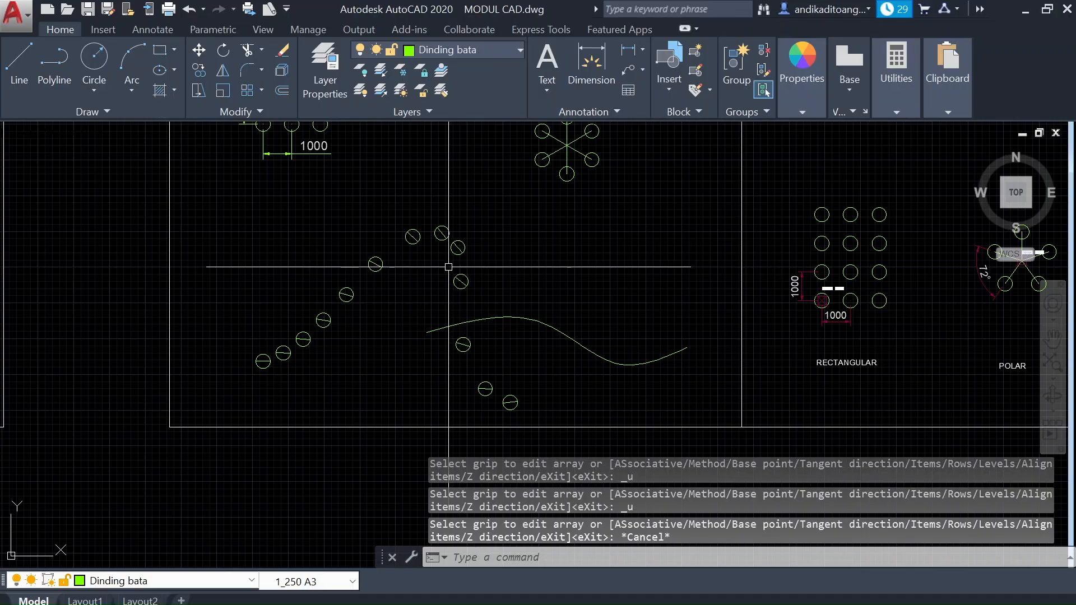
{"action": "scroll", "coordinate": [397, 270], "scroll_direction": "down", "scroll_amount": 2}
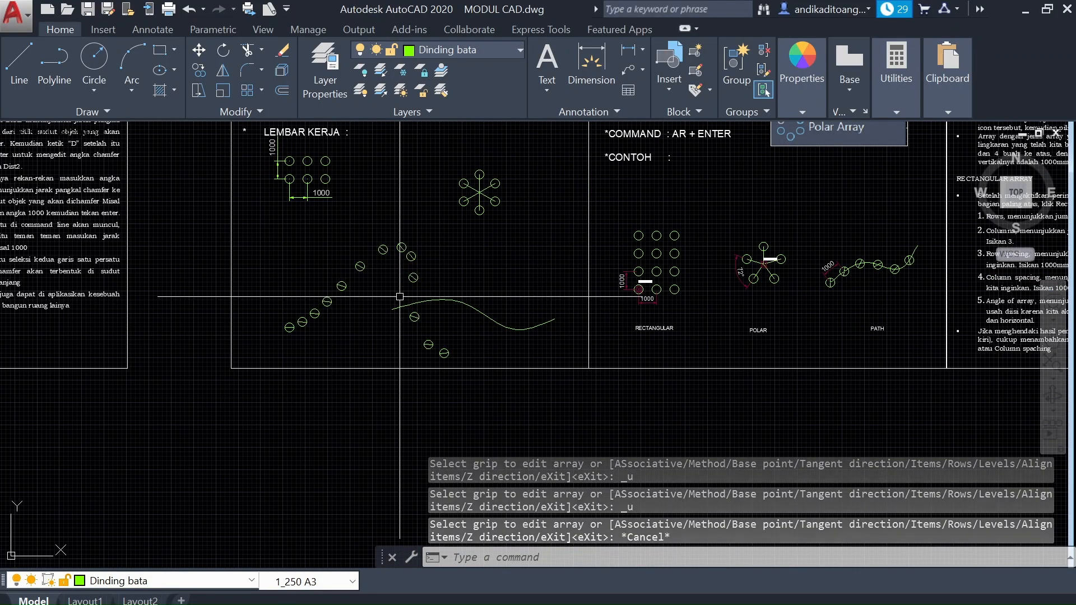
{"action": "key", "text": "ctrl+z"}
{"action": "key", "text": "ctrl+z"}
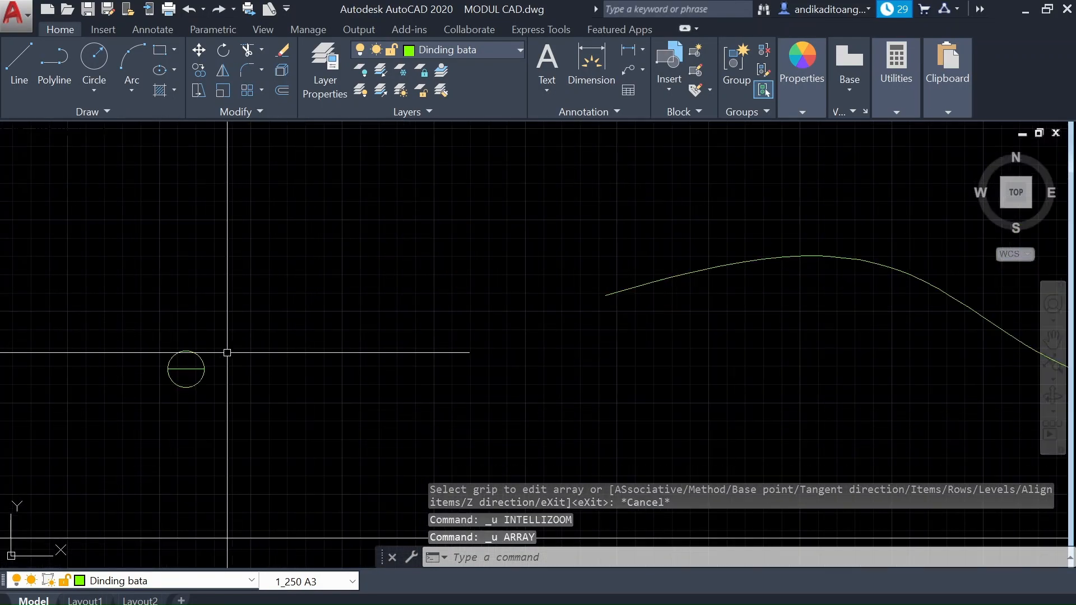
Step: Move the circle and its diameter line from the circle's centre onto the spline's starting endpoint
{"action": "left_click", "coordinate": [233, 295]}
{"action": "left_click", "coordinate": [173, 392]}
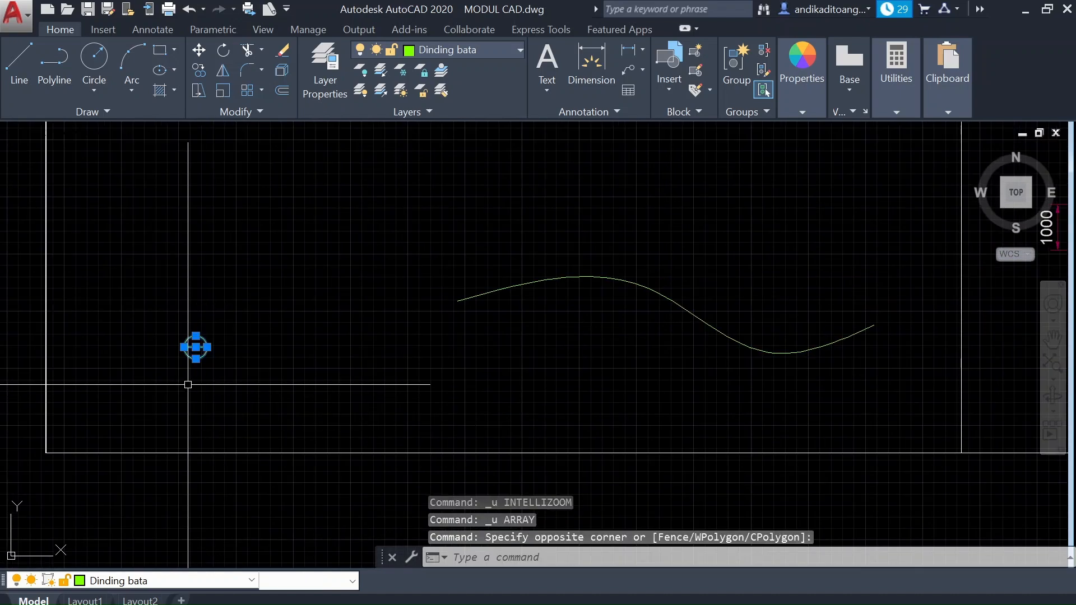
{"action": "type", "text": "m"}
{"action": "key", "text": "Return"}
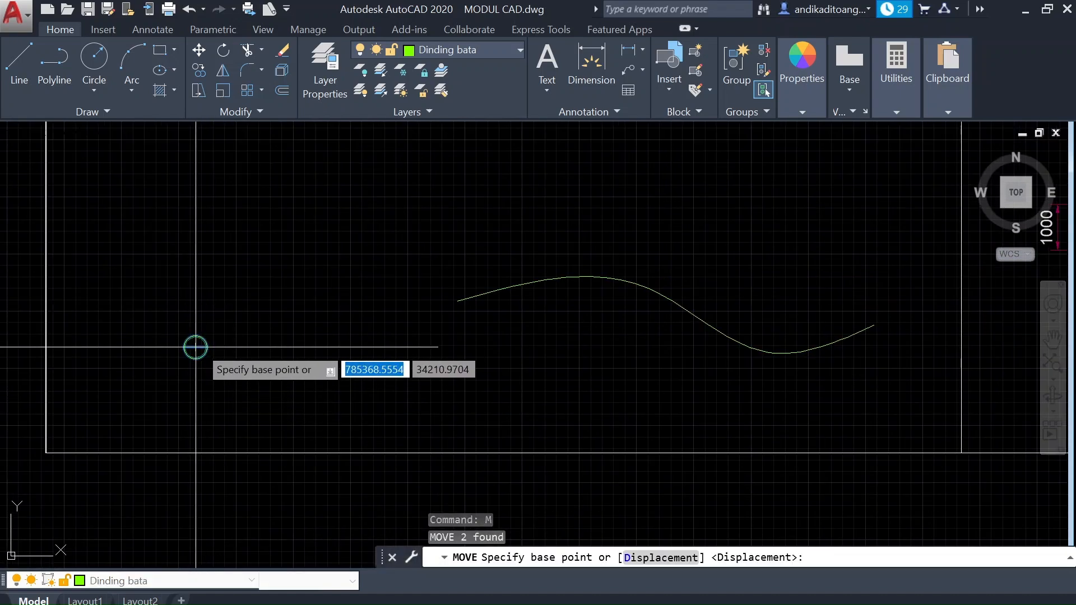
{"action": "left_click", "coordinate": [195, 348]}
{"action": "left_click", "coordinate": [457, 301]}
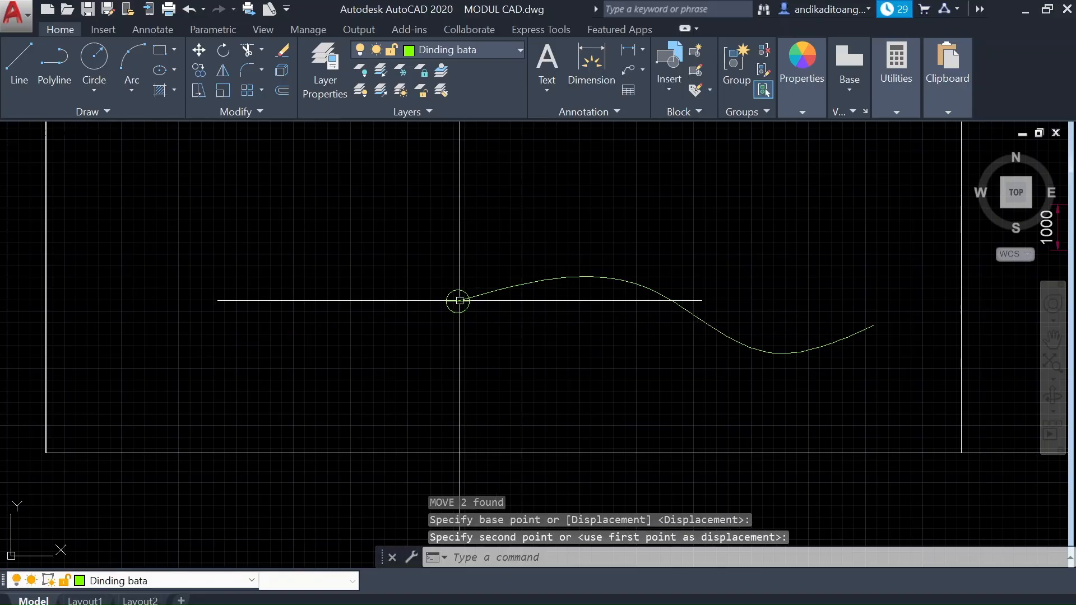
Step: Create a path array of the circle and its diameter line along the spline, starting from the spline's endpoint
{"action": "scroll", "coordinate": [493, 334], "scroll_direction": "down", "scroll_amount": 2}
{"action": "scroll", "coordinate": [593, 304], "scroll_direction": "up", "scroll_amount": 2}
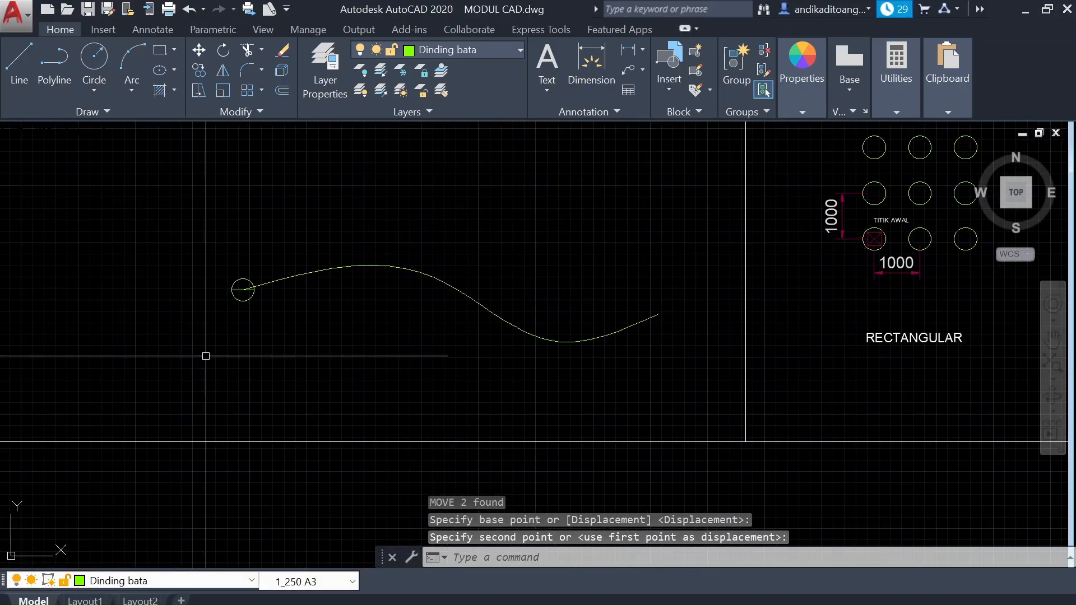
{"action": "left_click", "coordinate": [200, 223]}
{"action": "left_click", "coordinate": [300, 365]}
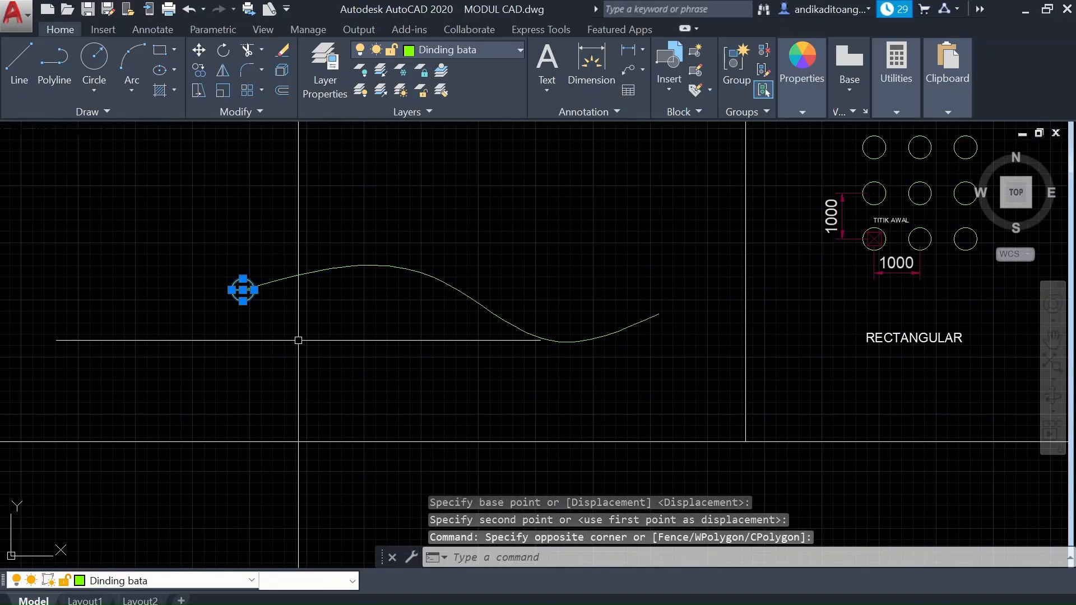
{"action": "type", "text": "AR"}
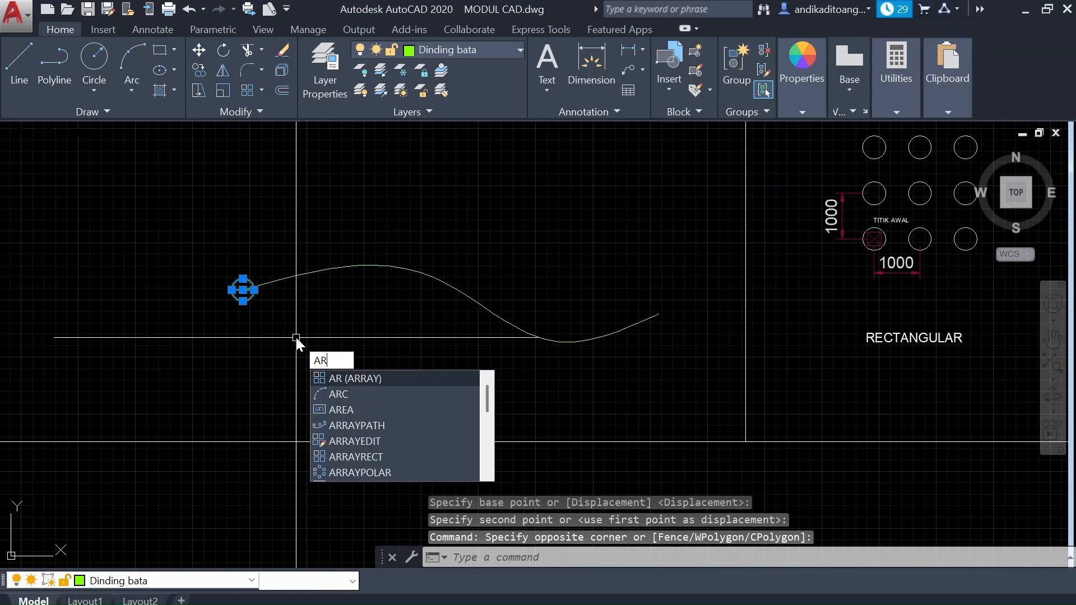
{"action": "key", "text": "Return"}
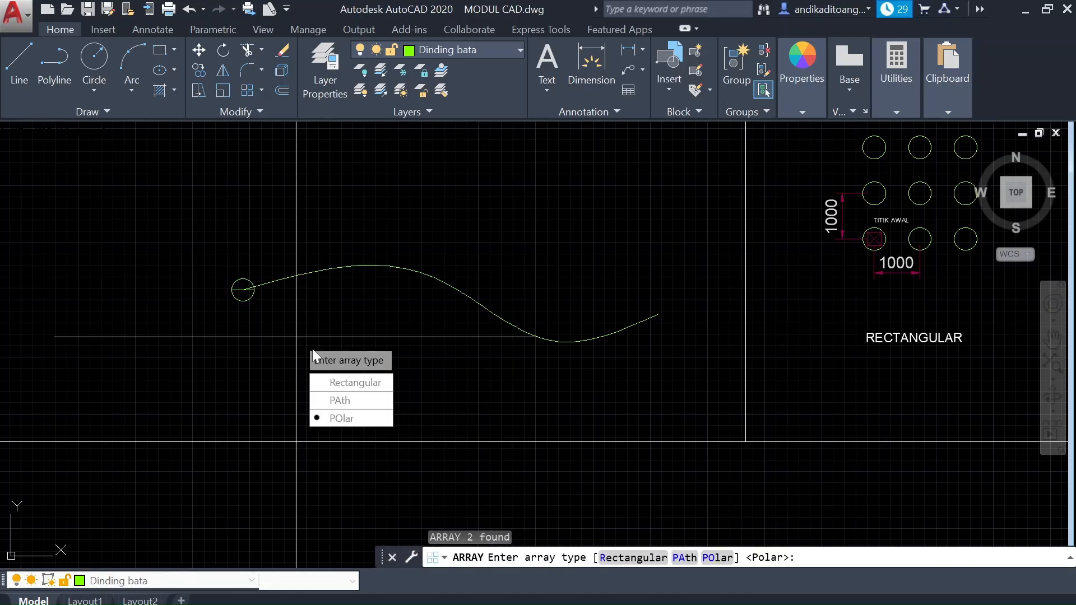
{"action": "left_click", "coordinate": [355, 409]}
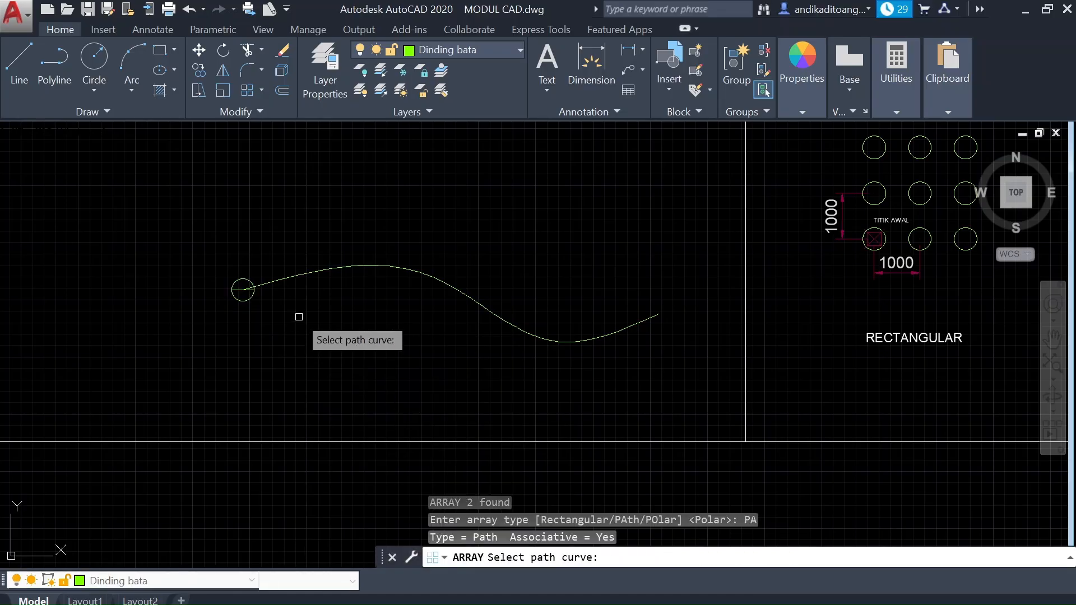
{"action": "left_click", "coordinate": [315, 272]}
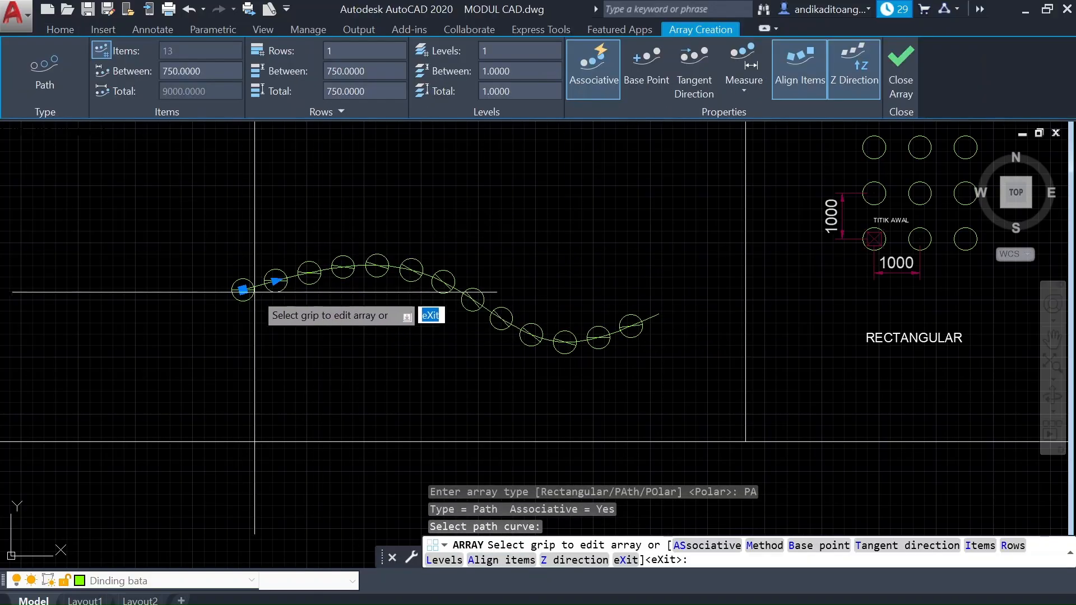
{"action": "key", "text": "Escape"}
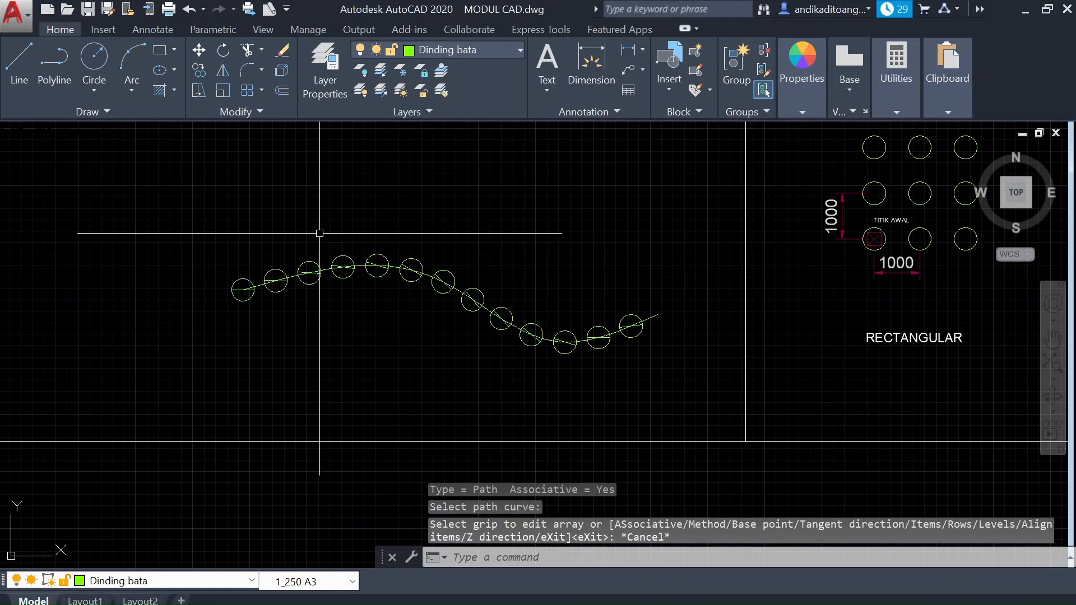
Step: Set the spacing between items of the path array to 1000 and deselect the array
{"action": "left_click", "coordinate": [417, 264]}
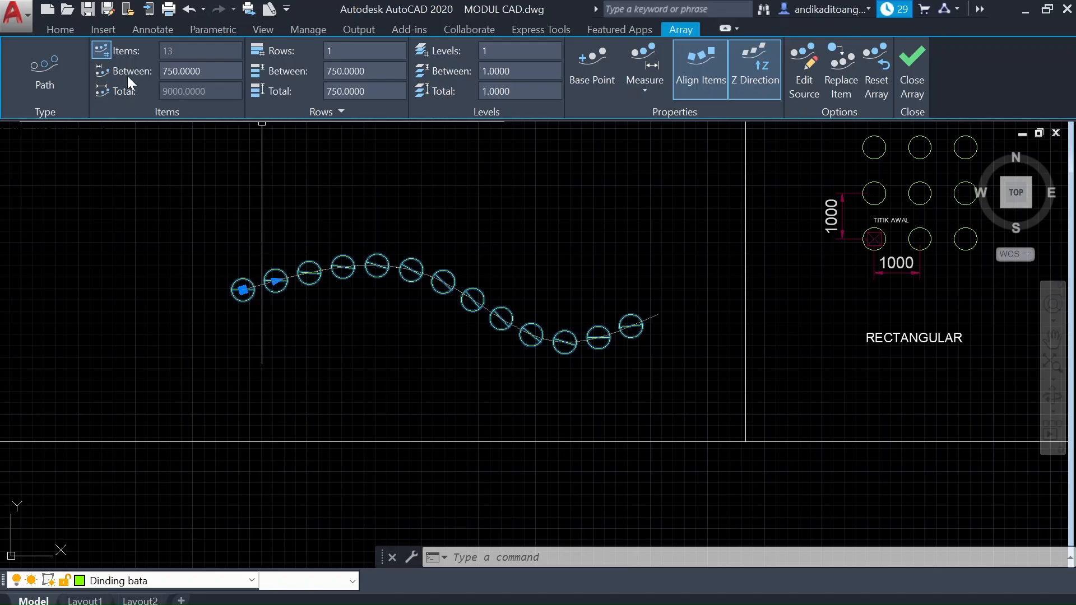
{"action": "left_click", "coordinate": [201, 71]}
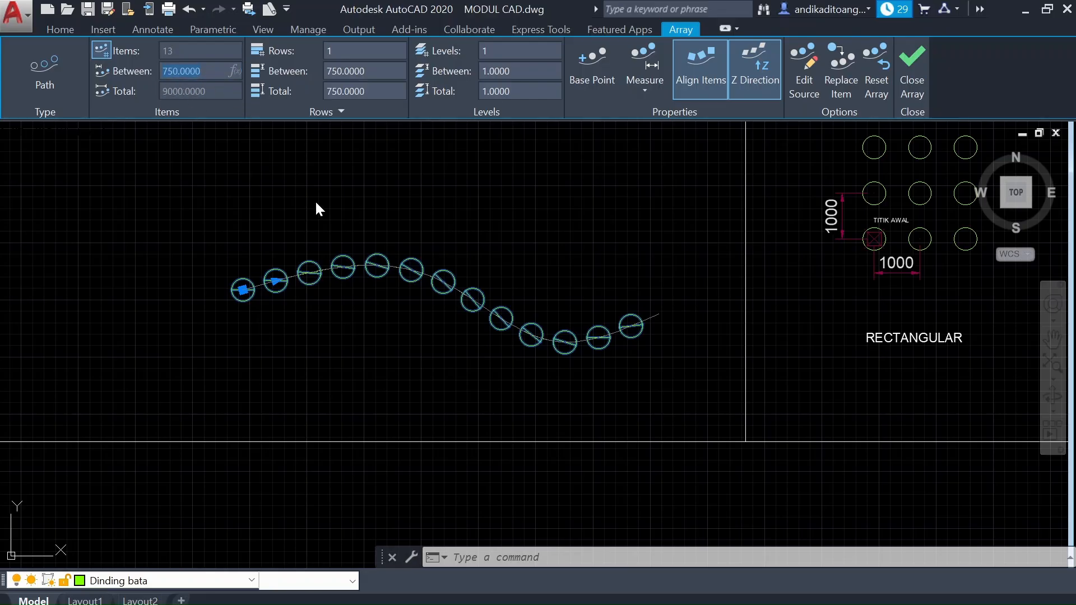
{"action": "type", "text": "1"}
{"action": "key", "text": "Return"}
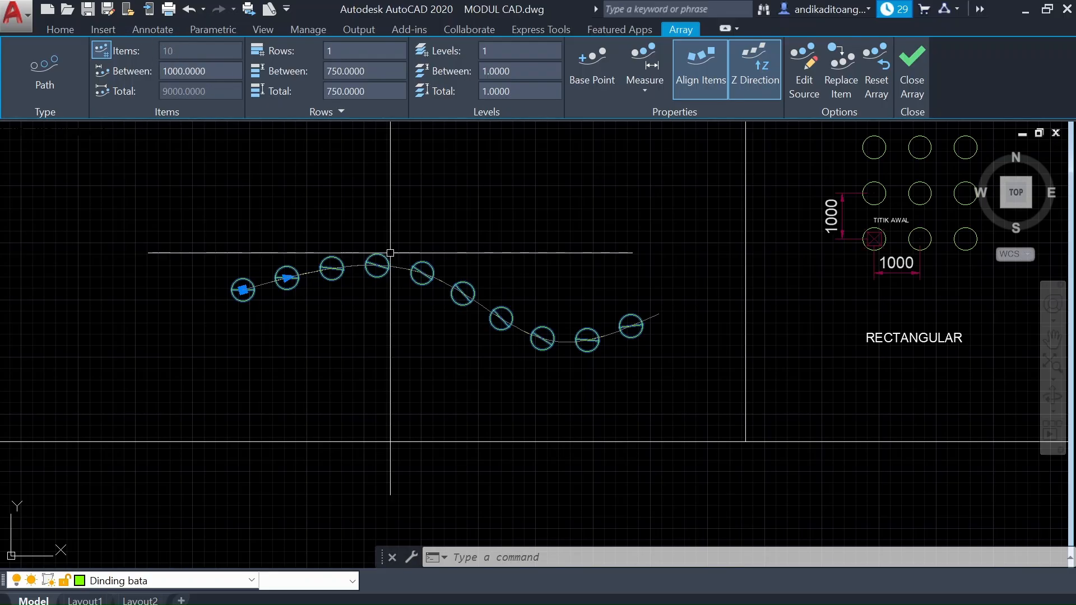
{"action": "key", "text": "Escape"}
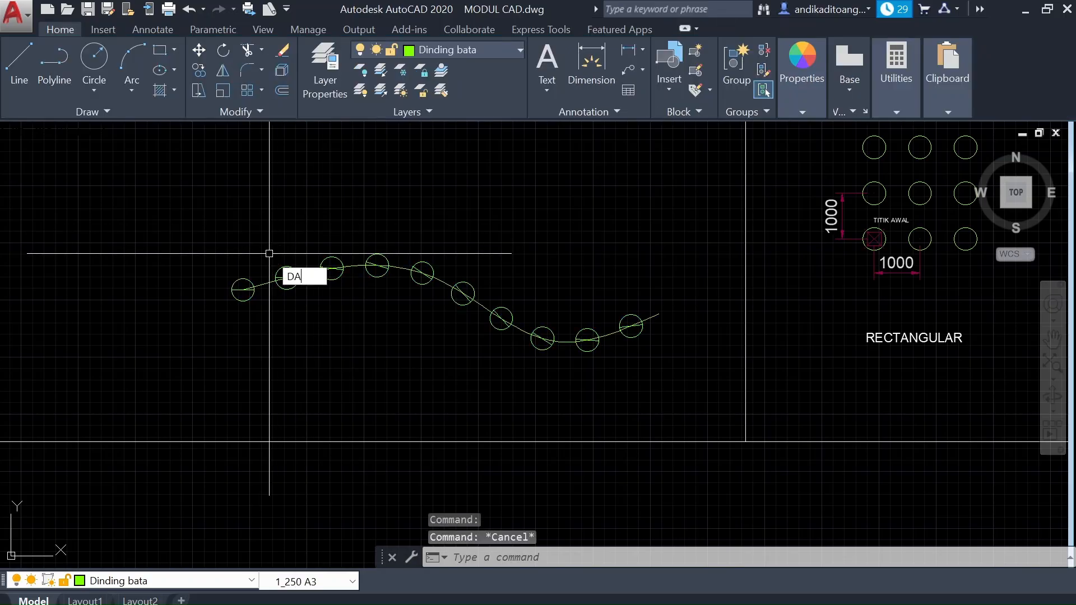
Step: Add an aligned dimension between the centres of the first two circles on the spline, placed above them
{"action": "key", "text": "Return"}
{"action": "scroll", "coordinate": [269, 254], "scroll_direction": "up", "scroll_amount": 3}
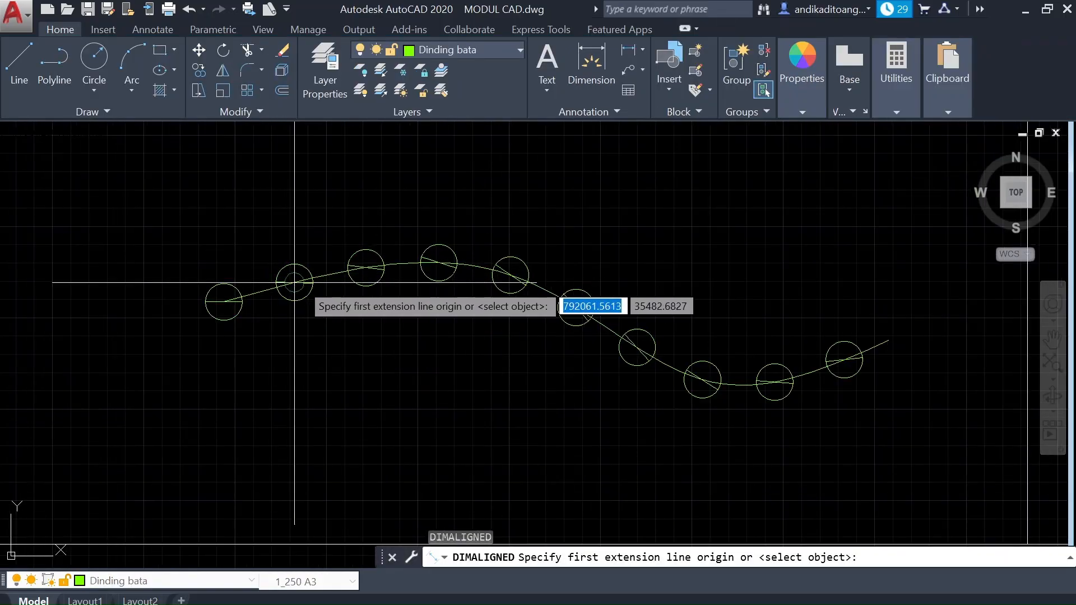
{"action": "left_click", "coordinate": [294, 282]}
{"action": "left_click", "coordinate": [224, 301]}
{"action": "left_click", "coordinate": [282, 238]}
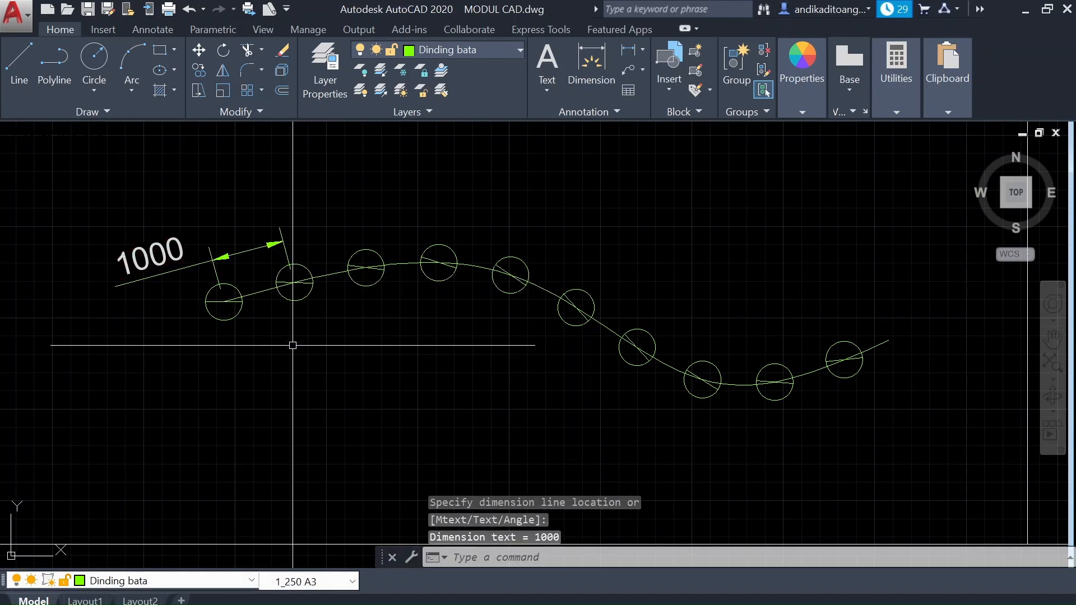
{"action": "scroll", "coordinate": [292, 345], "scroll_direction": "down", "scroll_amount": 6}
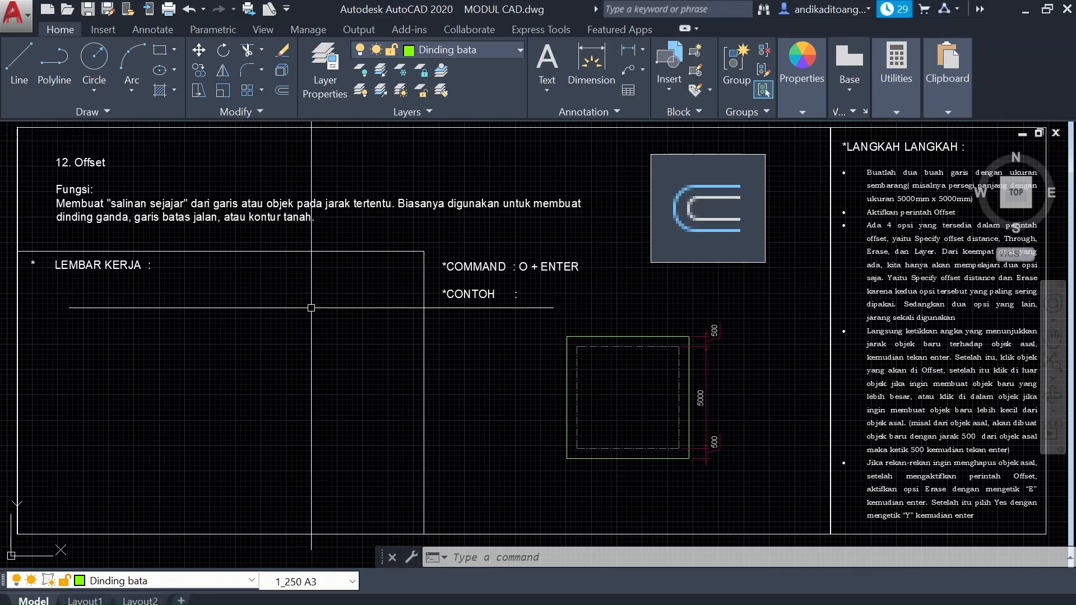
{"action": "type", "text": "C"}
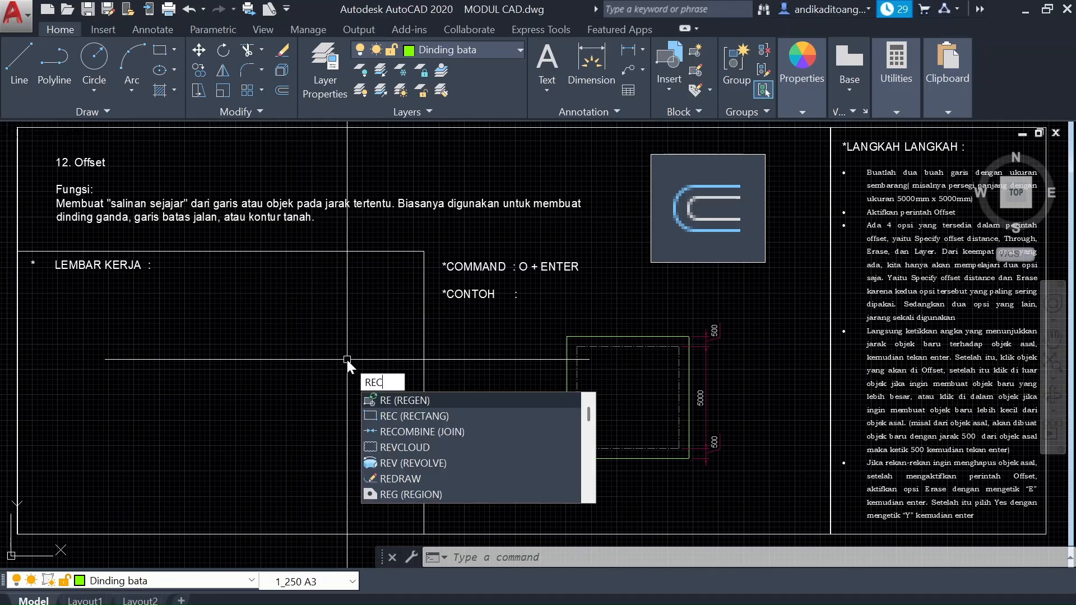
{"action": "left_click", "coordinate": [348, 359]}
{"action": "key", "text": "Return"}
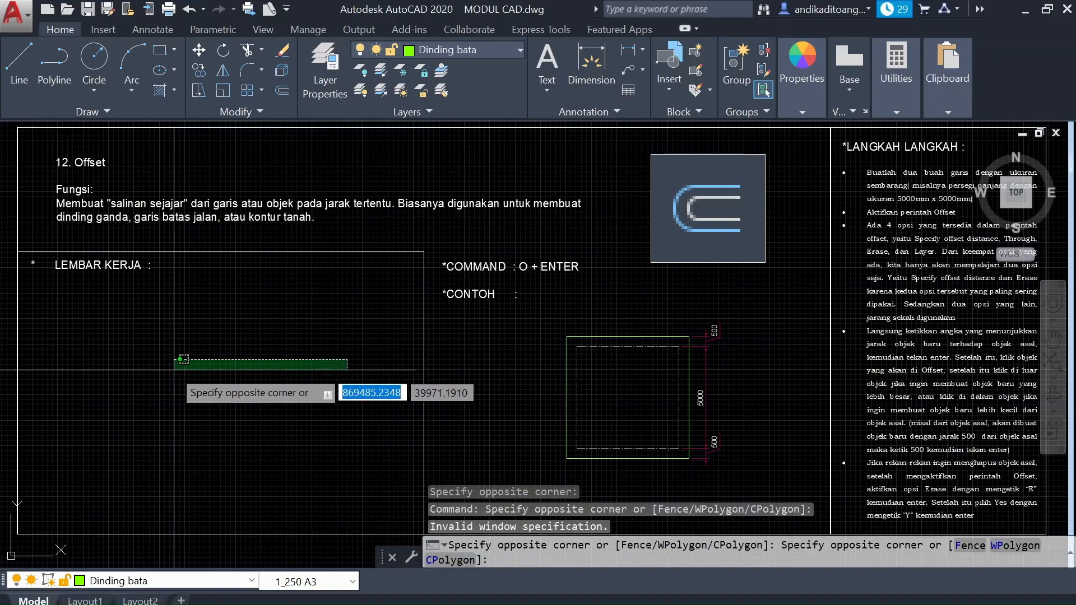
{"action": "left_click", "coordinate": [259, 403]}
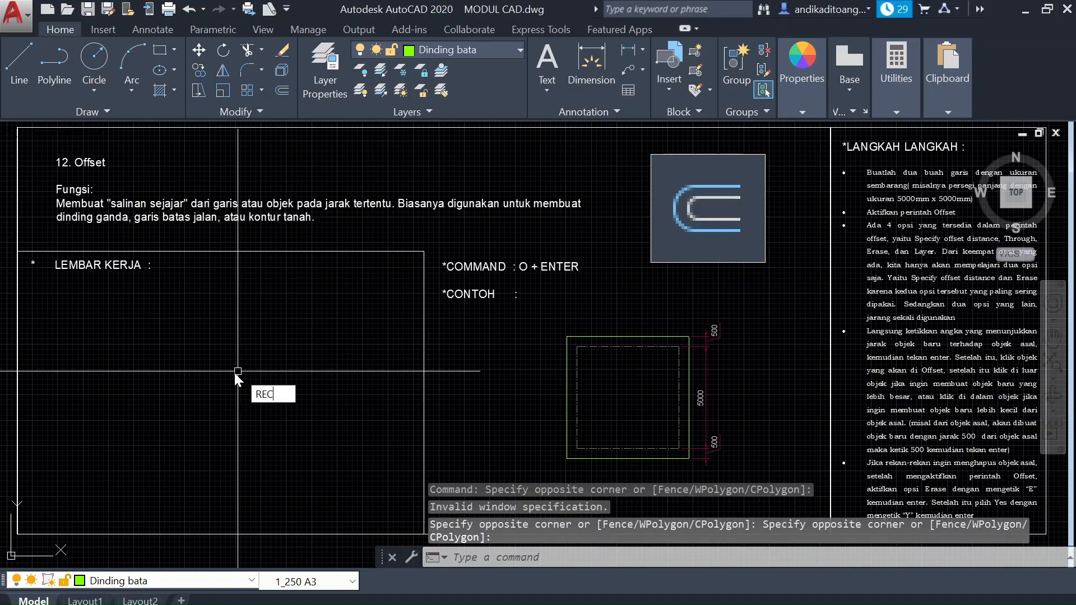
Step: Draw a 5000 by 5000 mm rectangle on the Offset worksheet's practice area
{"action": "key", "text": "Return"}
{"action": "left_click", "coordinate": [141, 335]}
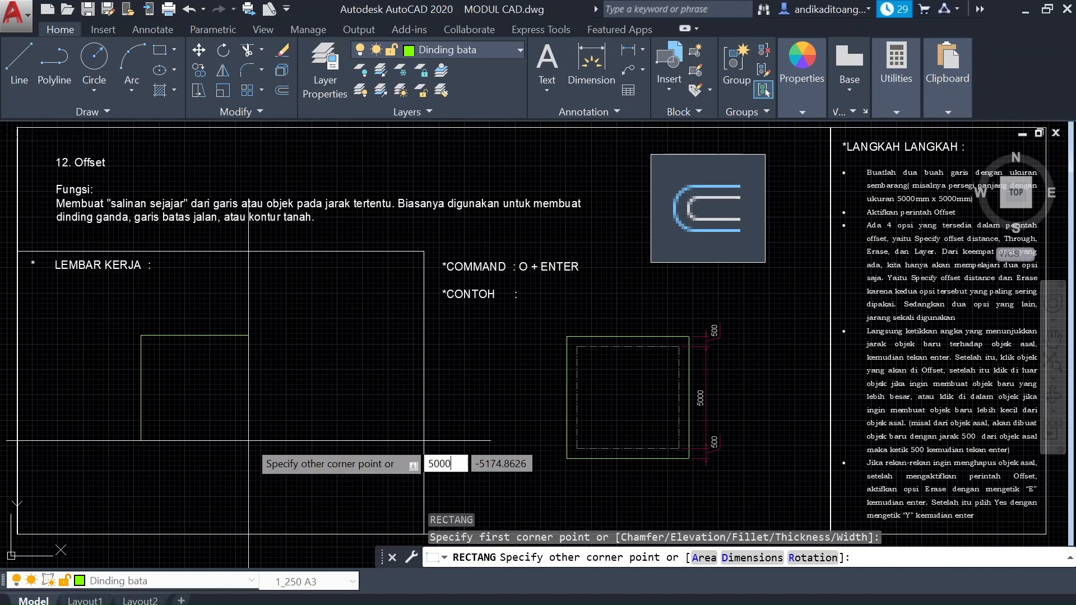
{"action": "key", "text": "Tab"}
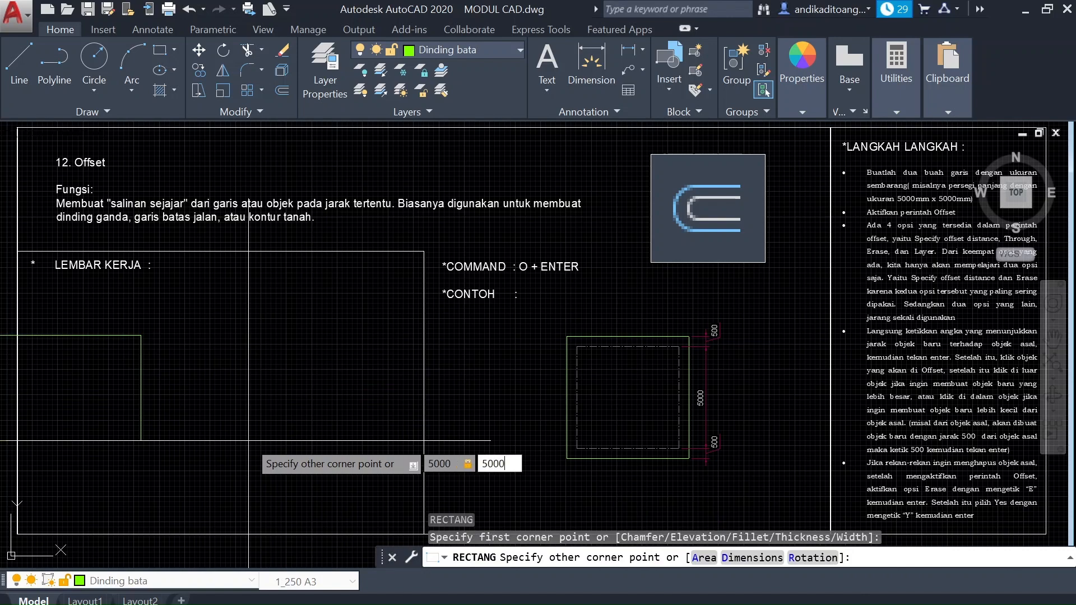
{"action": "type", "text": "5000"}
{"action": "key", "text": "Return"}
Step: Move the new square down so it sits fully inside the Offset worksheet's practice area
{"action": "left_click", "coordinate": [216, 357]}
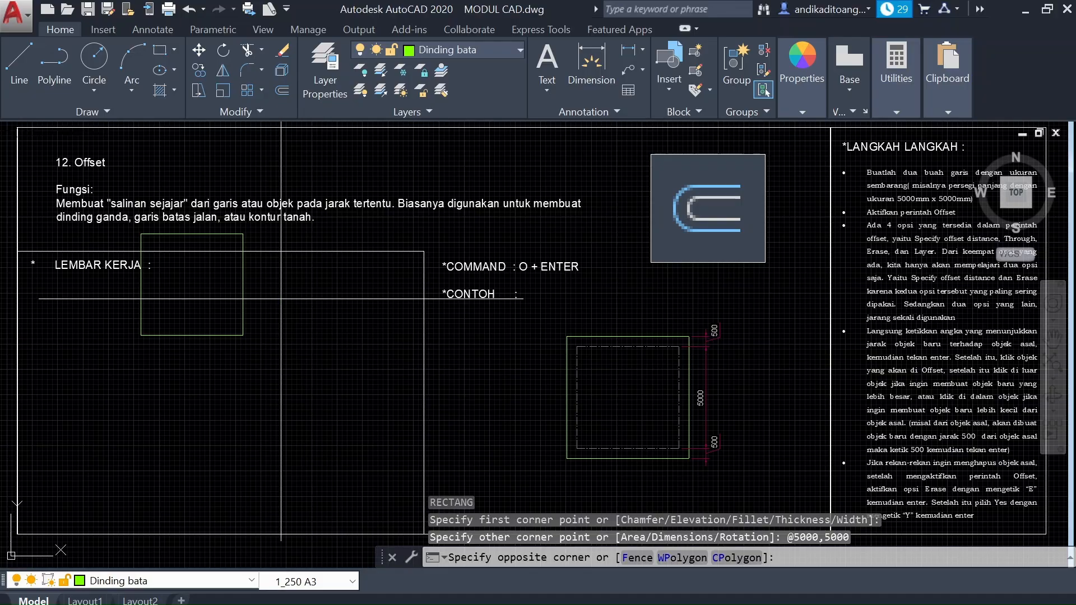
{"action": "key", "text": "Escape"}
{"action": "type", "text": "M"}
{"action": "key", "text": "Return"}
{"action": "left_click", "coordinate": [311, 302]}
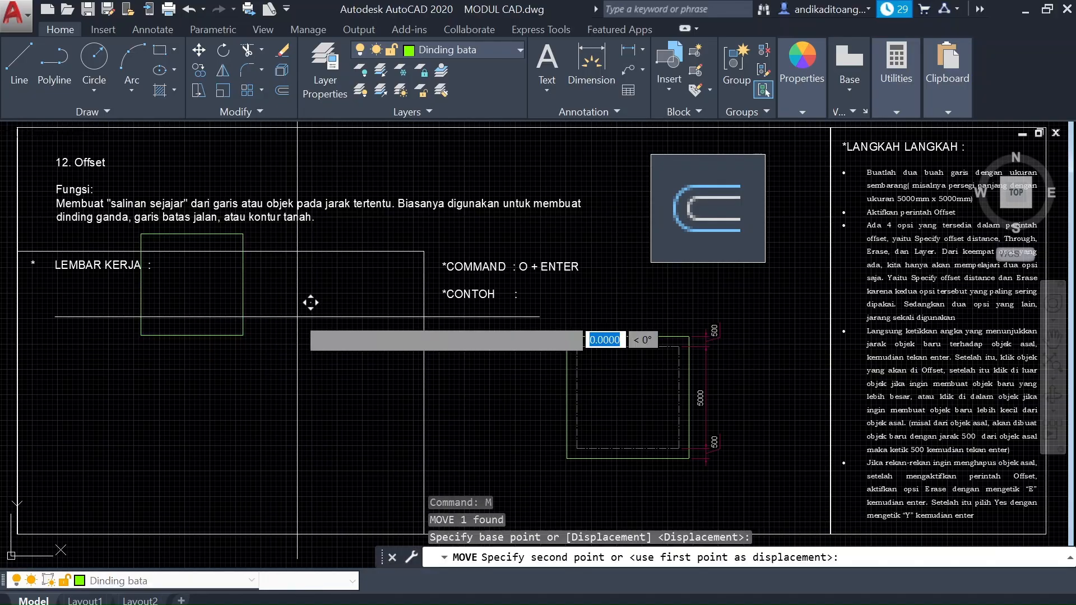
{"action": "left_click", "coordinate": [326, 404]}
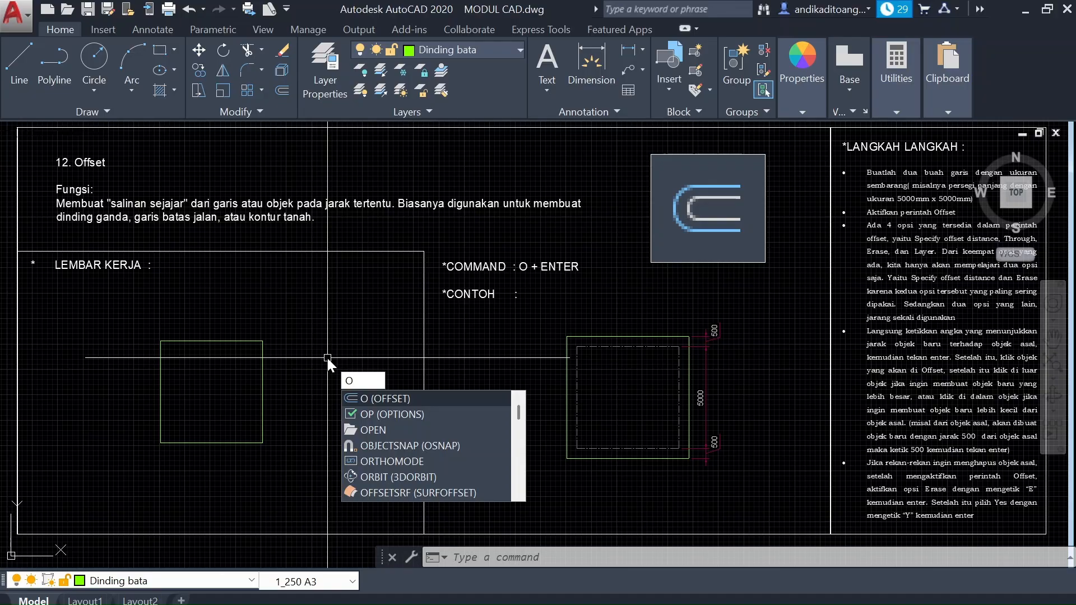
Step: Offset the square outward by 500 mm and end the Offset command
{"action": "key", "text": "Return"}
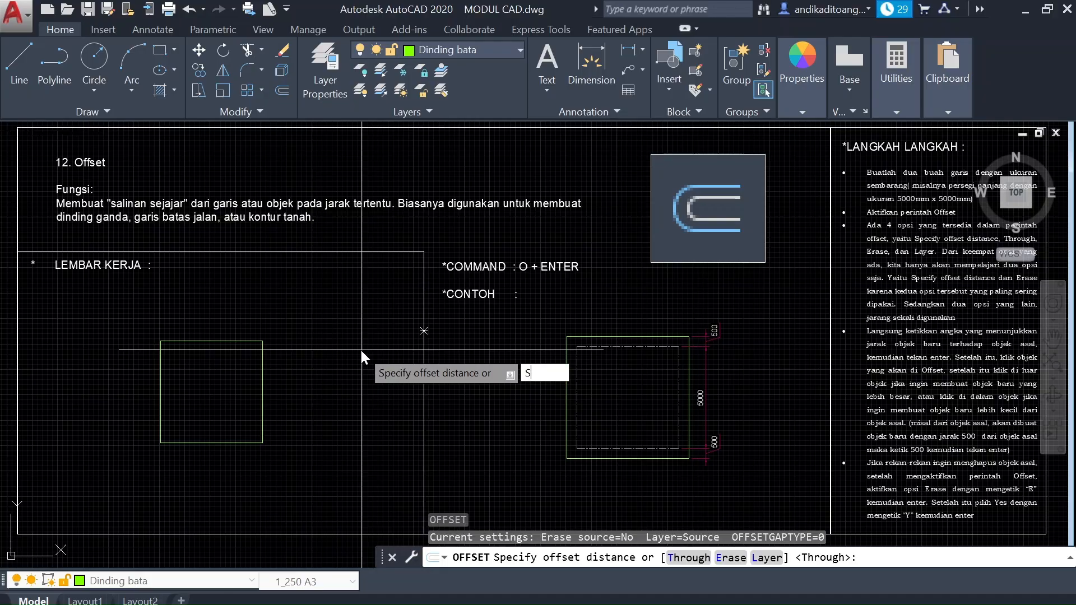
{"action": "key", "text": "Return"}
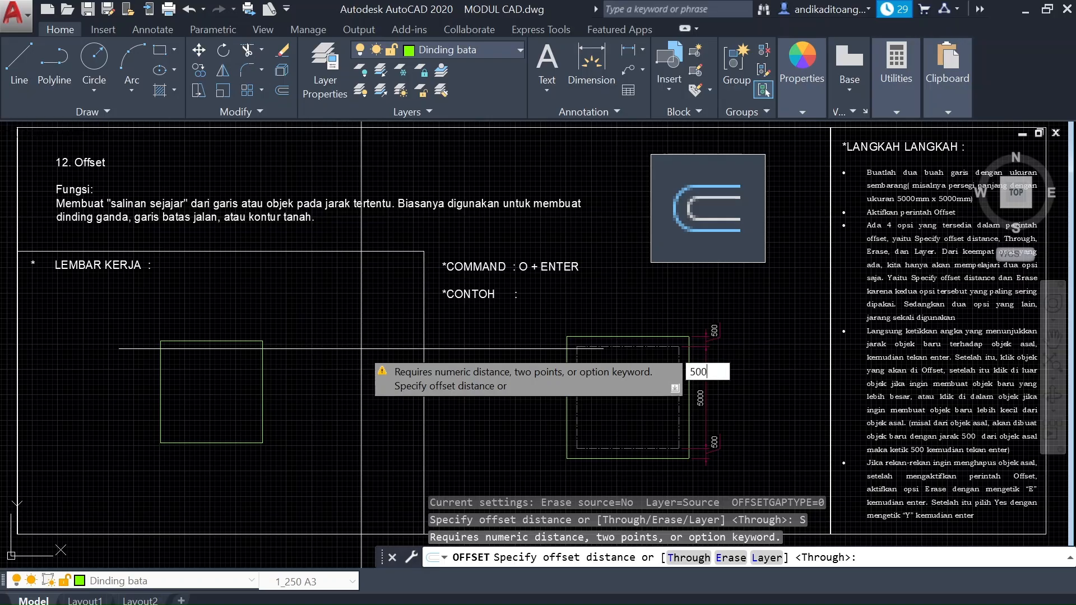
{"action": "key", "text": "Return"}
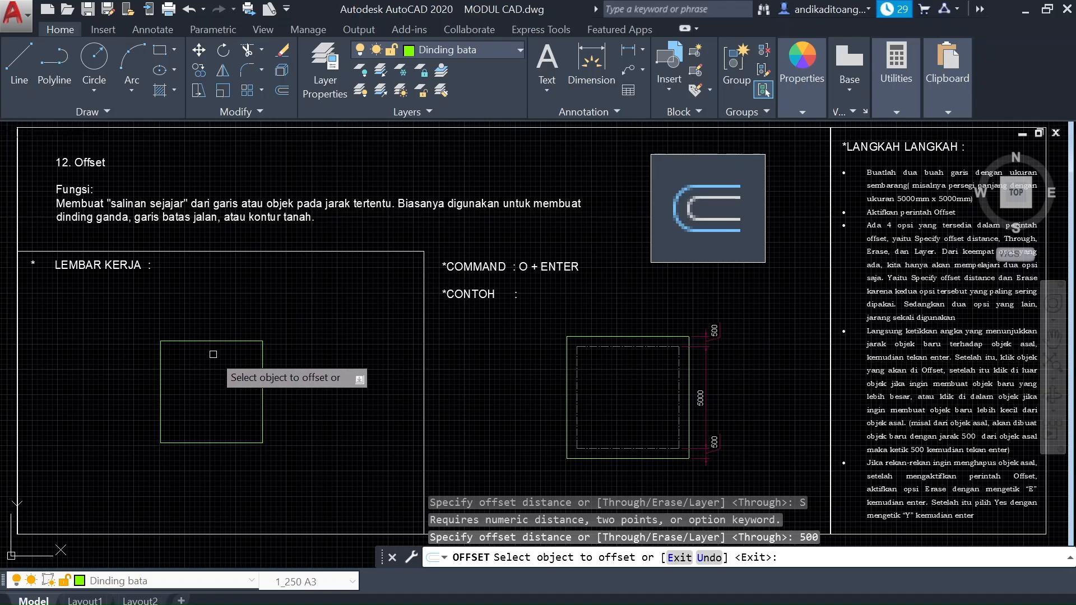
{"action": "left_click", "coordinate": [245, 344]}
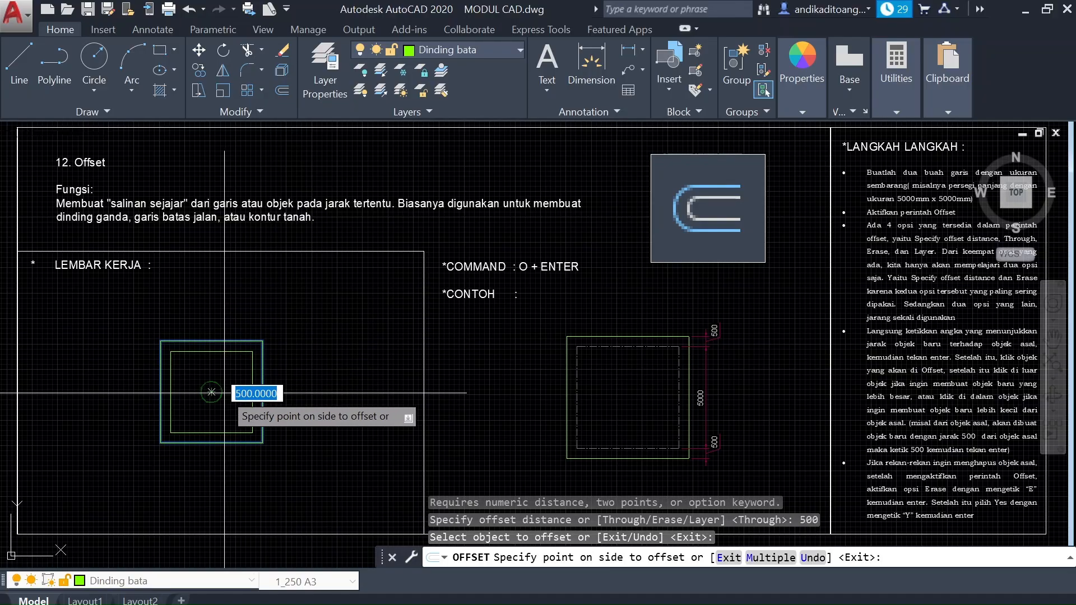
{"action": "left_click", "coordinate": [305, 287]}
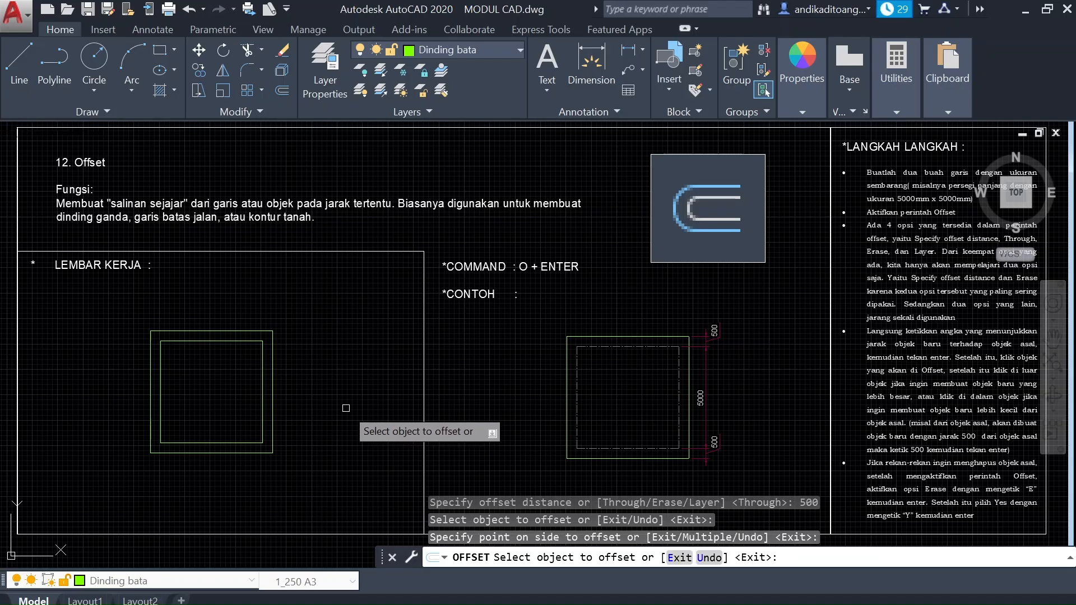
{"action": "key", "text": "Return"}
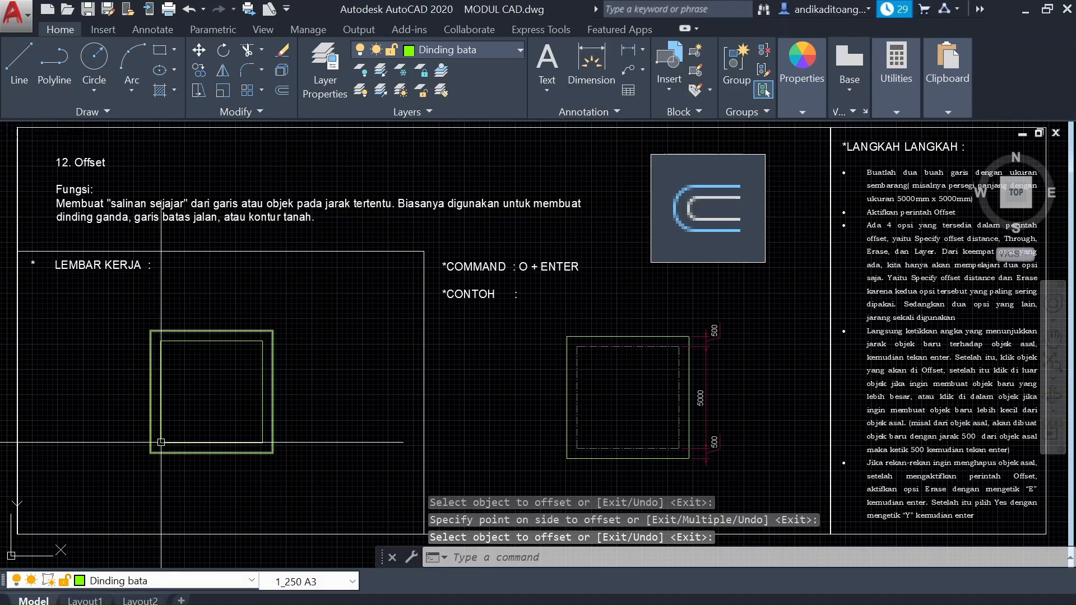
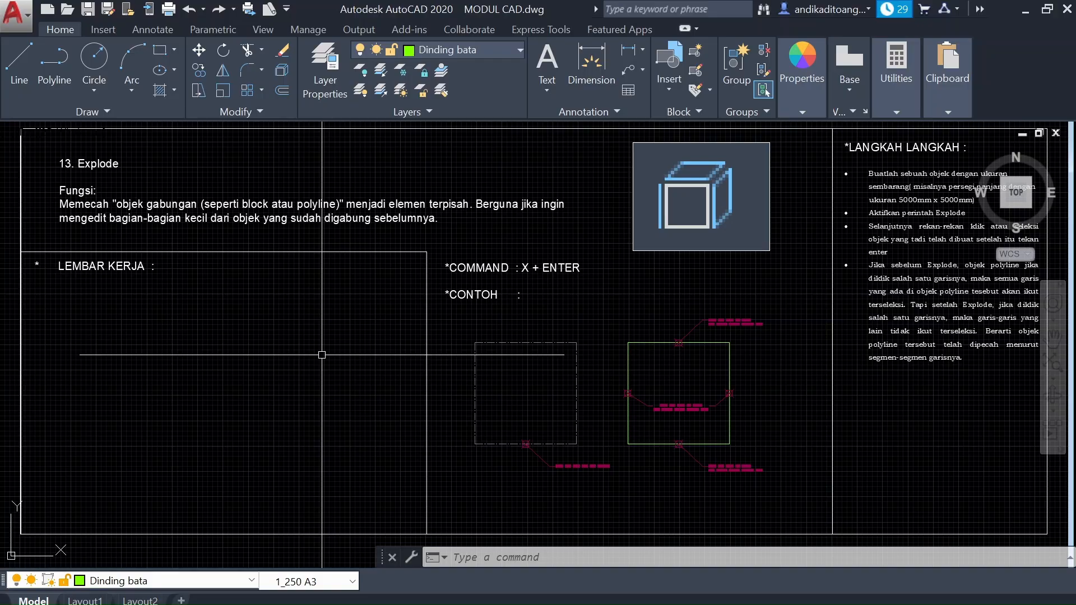
Step: Draw a 5000 by 5000 mm rectangle on the Explode worksheet's practice area
{"action": "key", "text": "Return"}
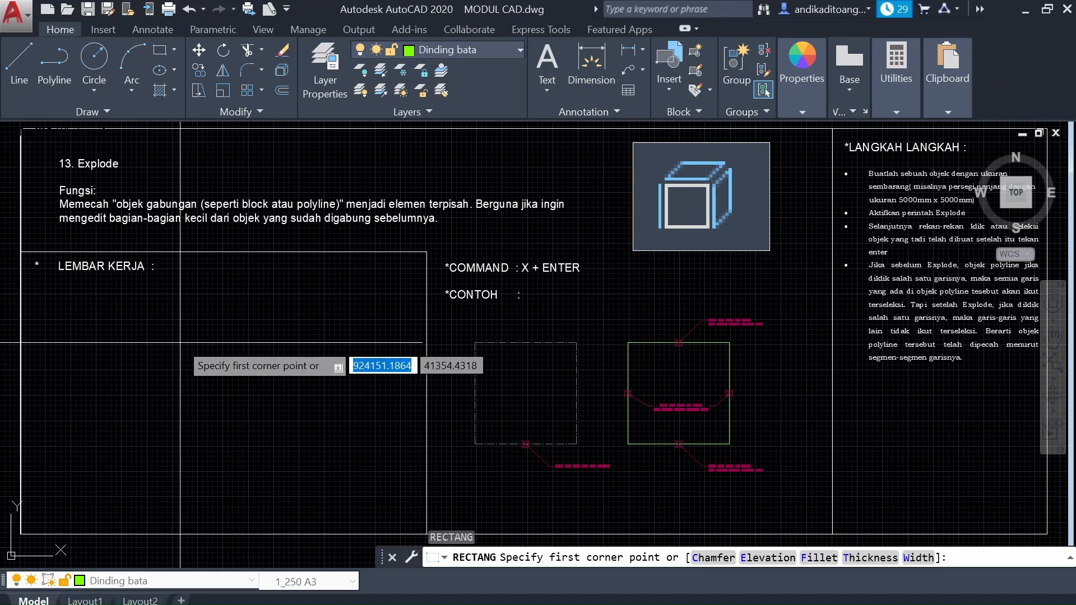
{"action": "left_click", "coordinate": [117, 327]}
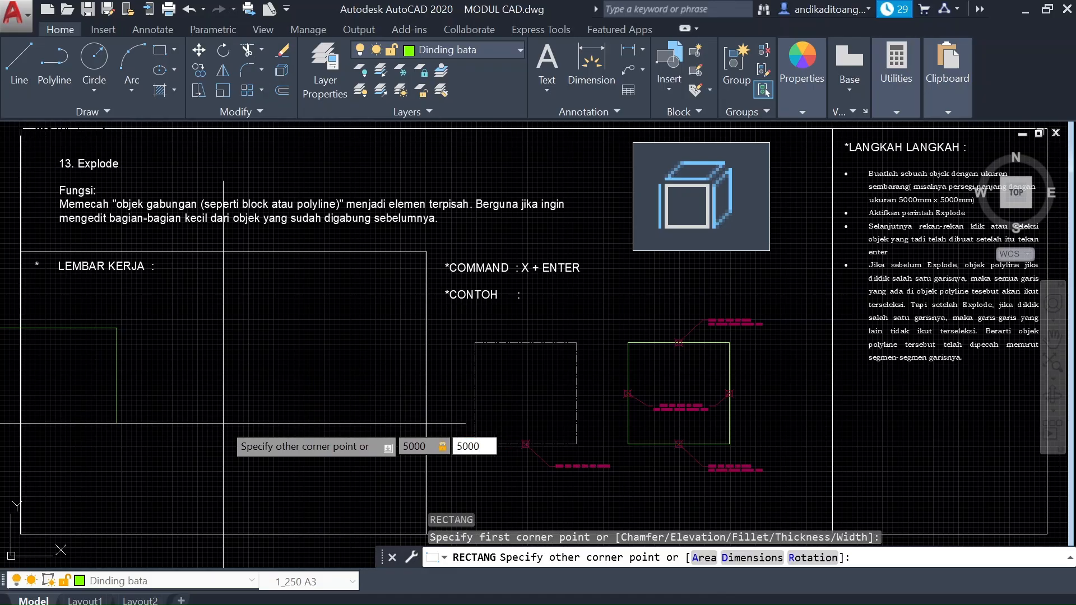
{"action": "key", "text": "Return"}
Step: Move the new square down and slightly left so it sits fully inside the Explode worksheet's practice area
{"action": "left_click_drag", "start_coordinate": [241, 213], "coordinate": [187, 372]}
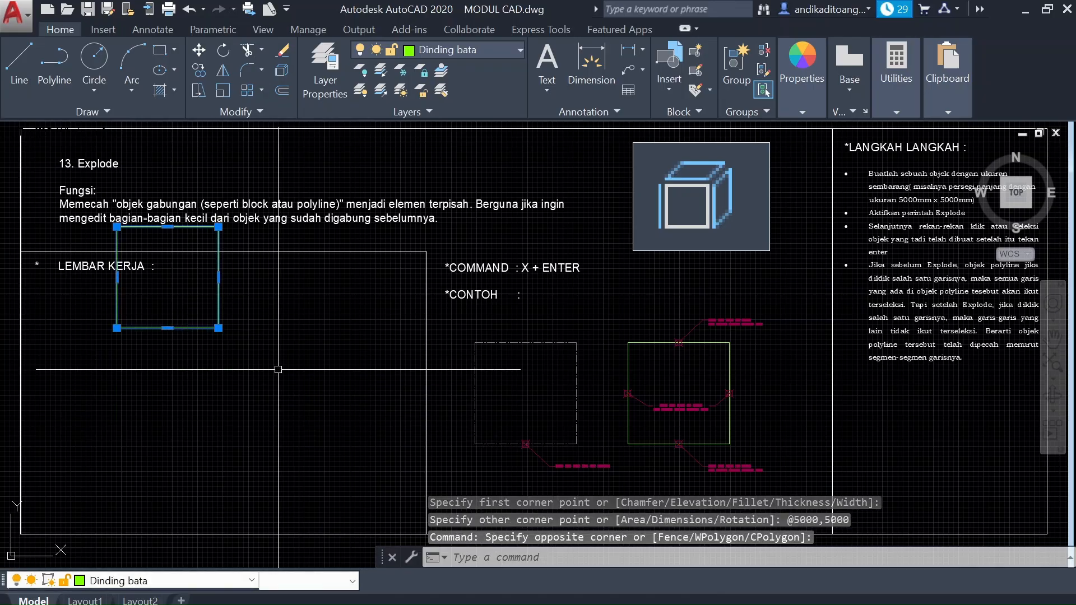
{"action": "type", "text": "m"}
{"action": "key", "text": "Return"}
{"action": "left_click", "coordinate": [285, 347]}
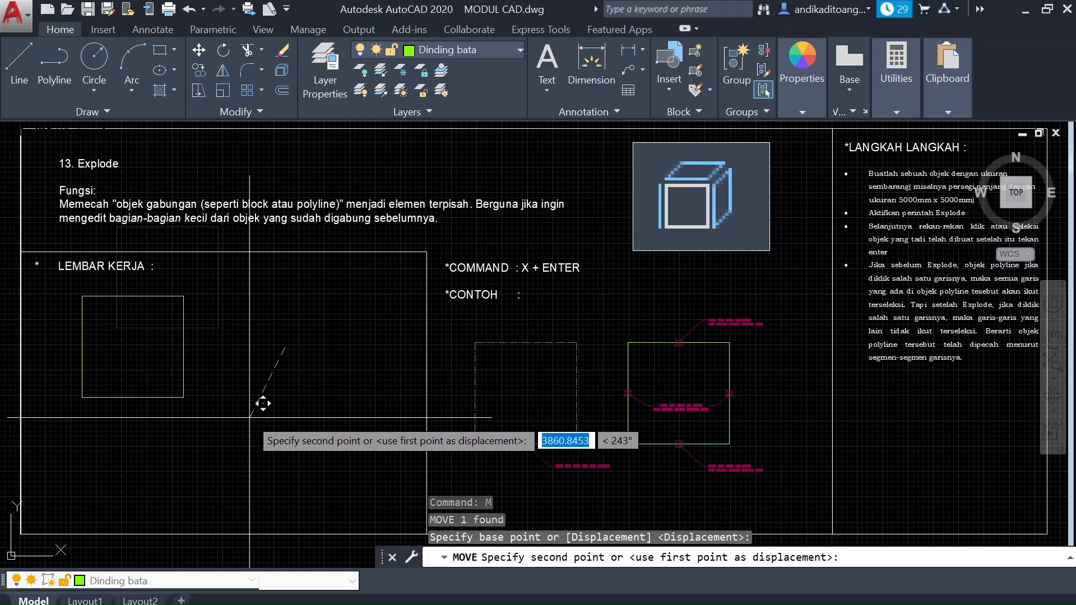
{"action": "left_click", "coordinate": [248, 415]}
Step: Draw a stepped polyline of three segments, horizontal, vertical and horizontal, below the square with Ortho on
{"action": "type", "text": "p"}
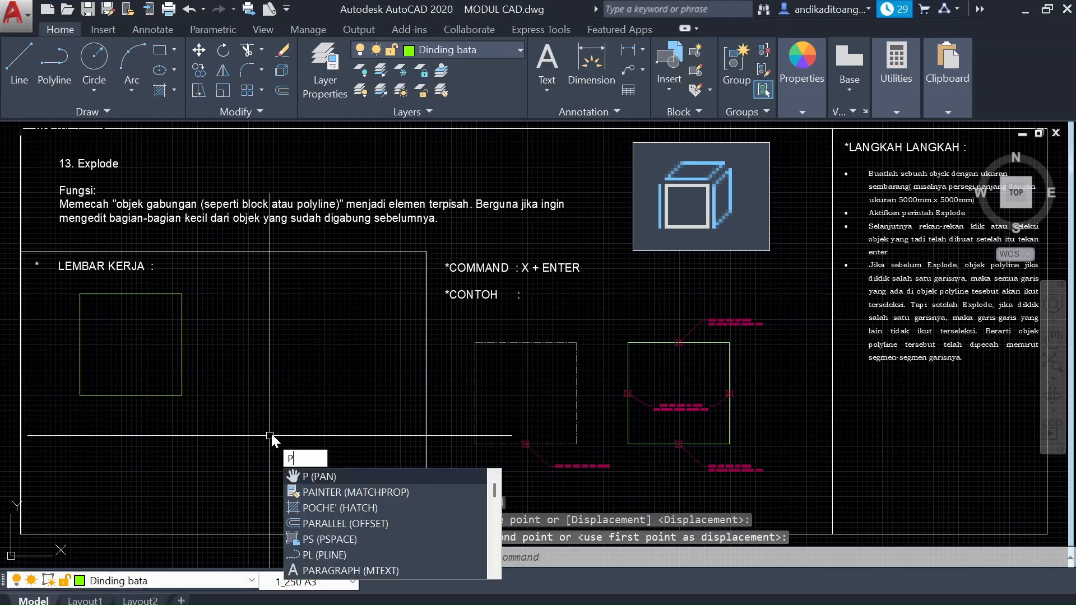
{"action": "type", "text": "l"}
{"action": "key", "text": "Return"}
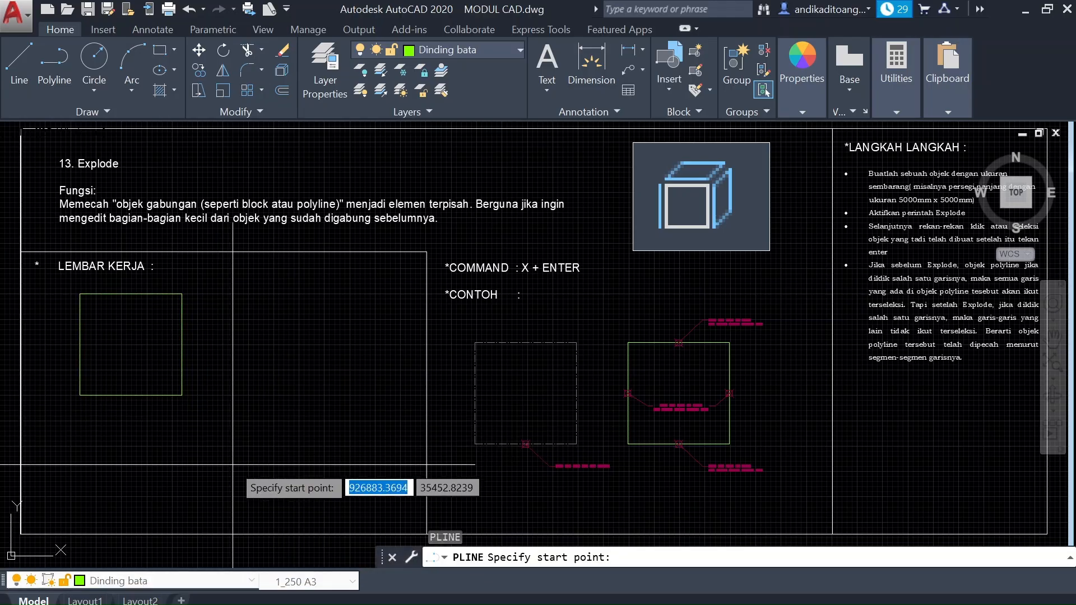
{"action": "left_click", "coordinate": [161, 485]}
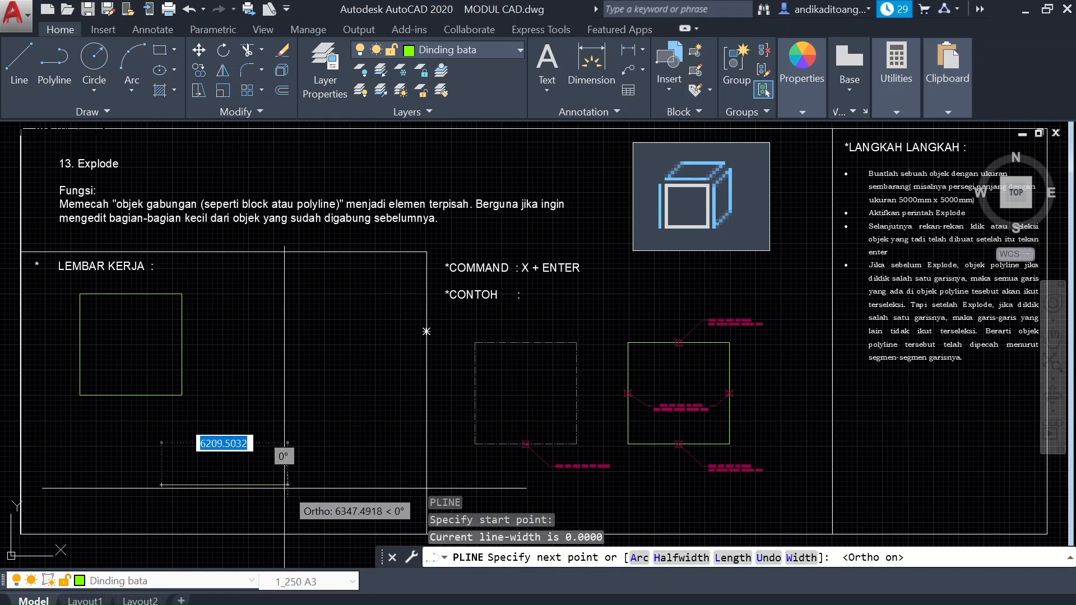
{"action": "key", "text": "F8"}
{"action": "left_click", "coordinate": [247, 485]}
{"action": "left_click", "coordinate": [248, 442]}
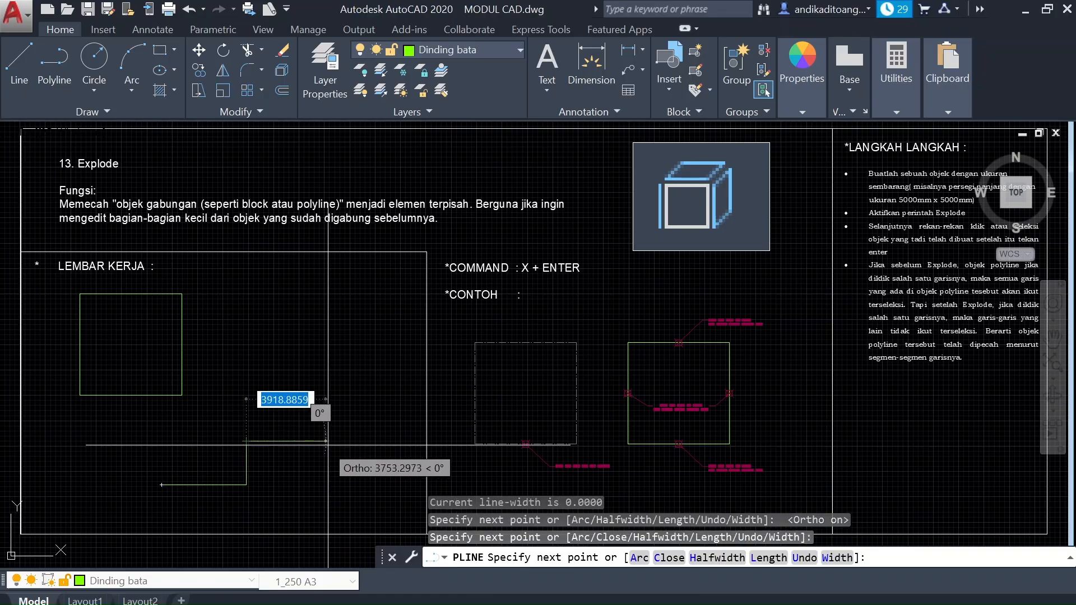
{"action": "left_click", "coordinate": [339, 441]}
{"action": "key", "text": "Escape"}
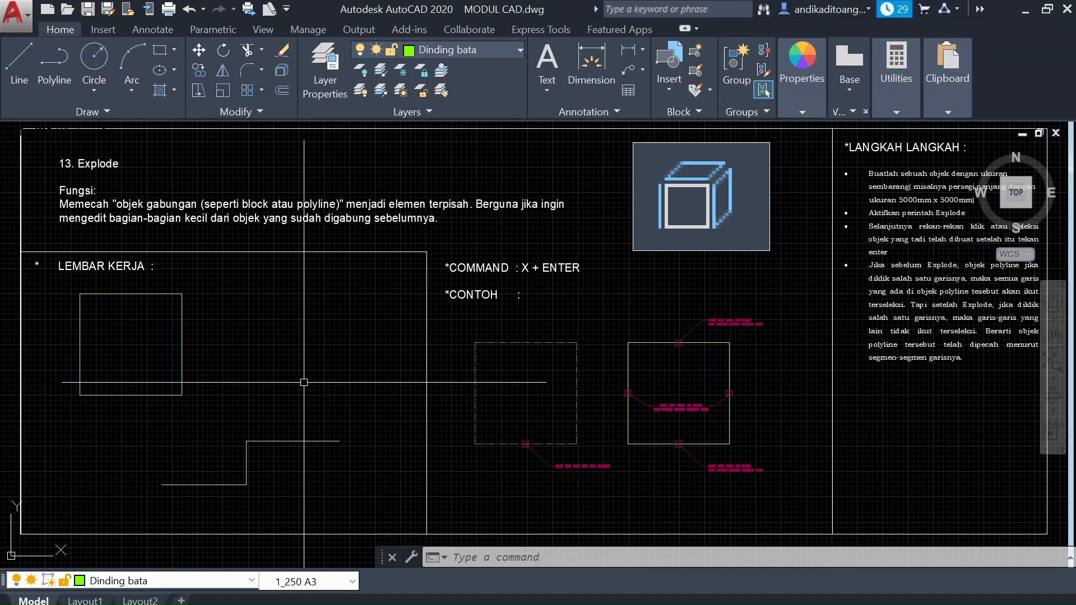
Step: Check by selection whether the square's four sides behave as a single object, and clear the selection
{"action": "left_click", "coordinate": [235, 305]}
{"action": "left_click", "coordinate": [157, 392]}
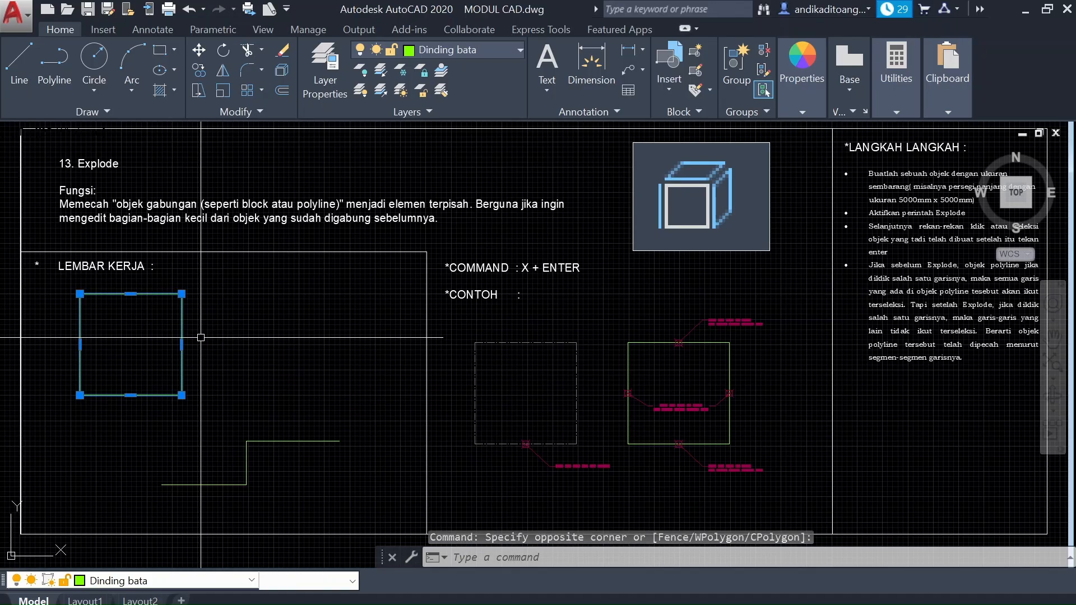
{"action": "key", "text": "Escape"}
{"action": "left_click", "coordinate": [182, 322]}
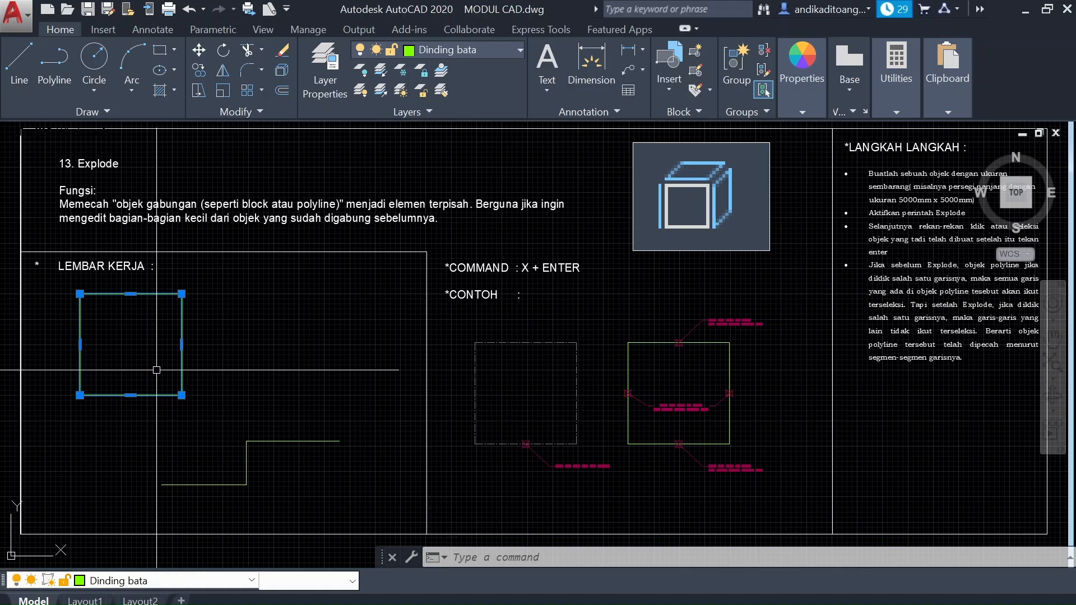
{"action": "key", "text": "Escape"}
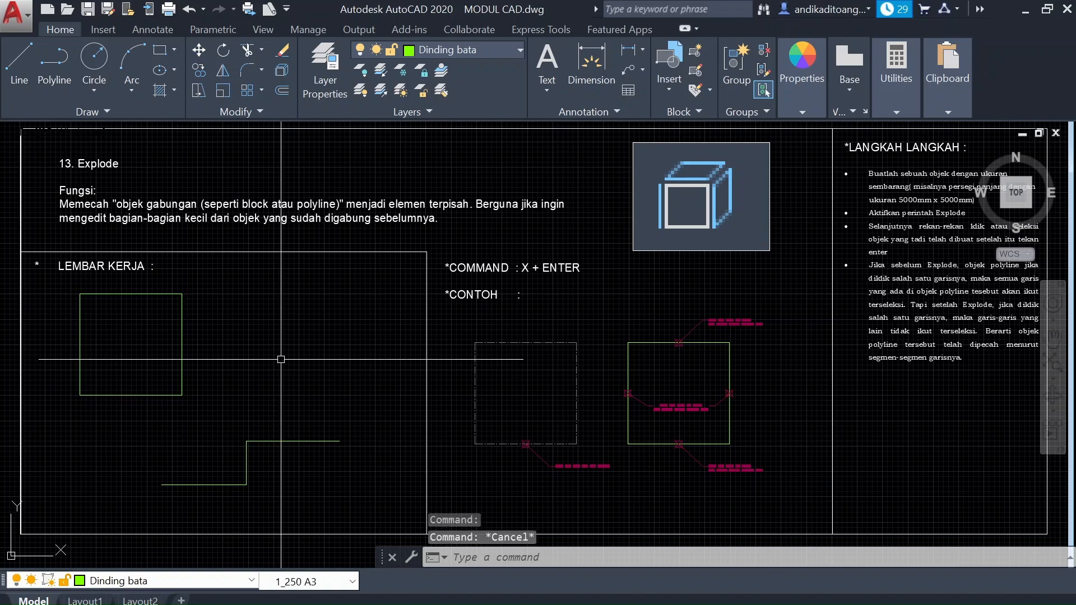
Step: Explode the square on the Explode worksheet into separate lines
{"action": "left_click", "coordinate": [241, 330]}
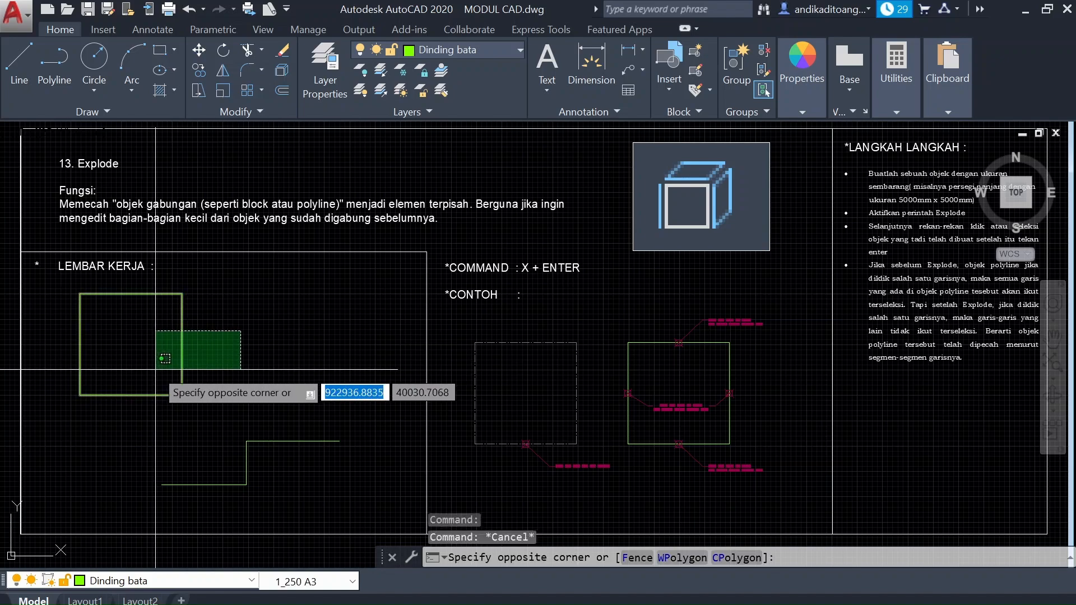
{"action": "left_click", "coordinate": [151, 367]}
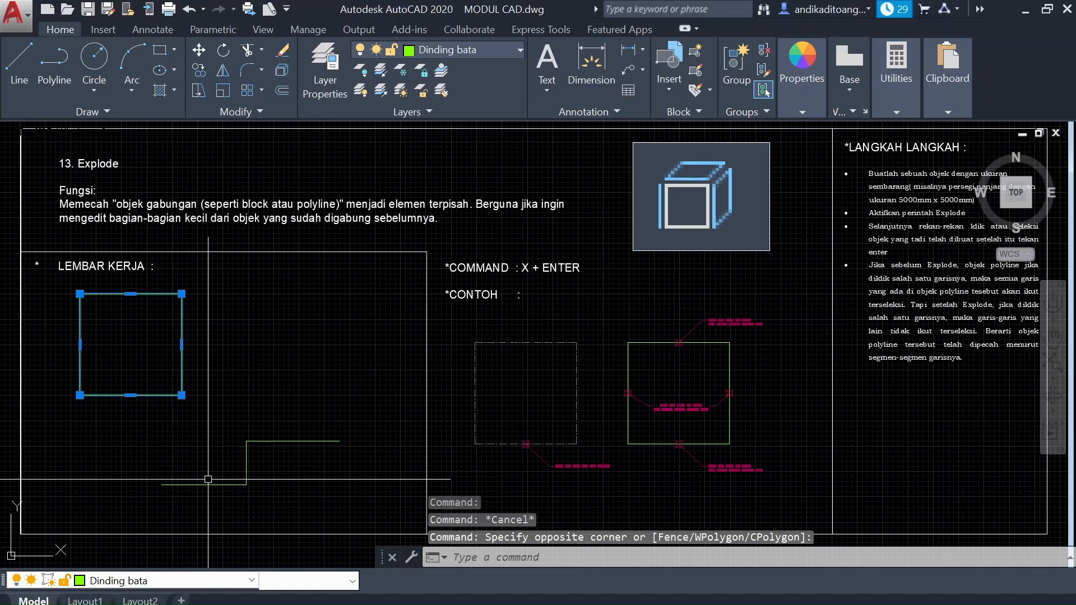
{"action": "type", "text": "E"}
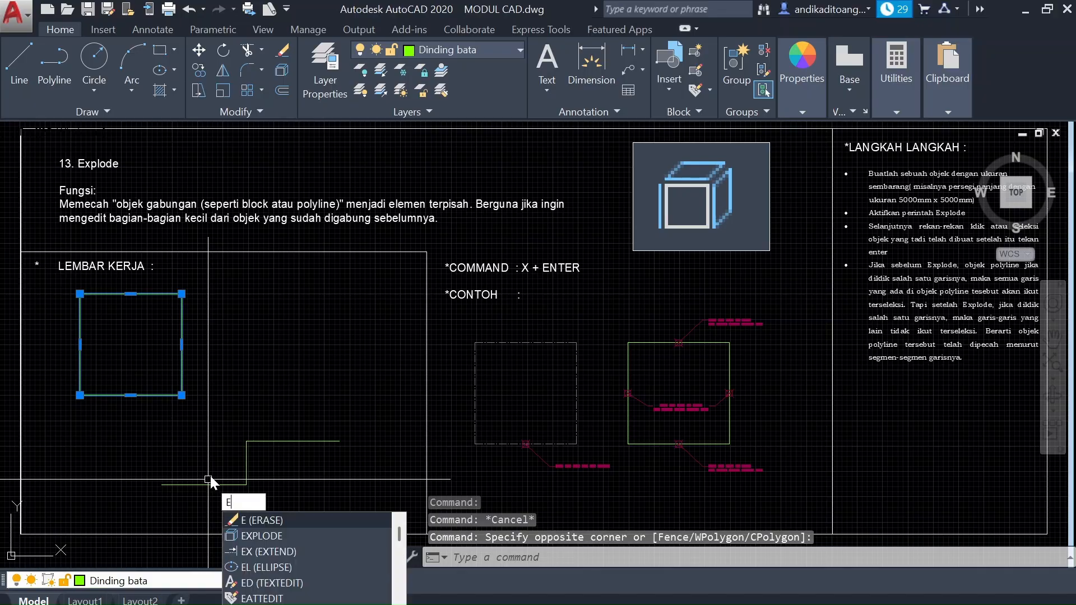
{"action": "type", "text": "x"}
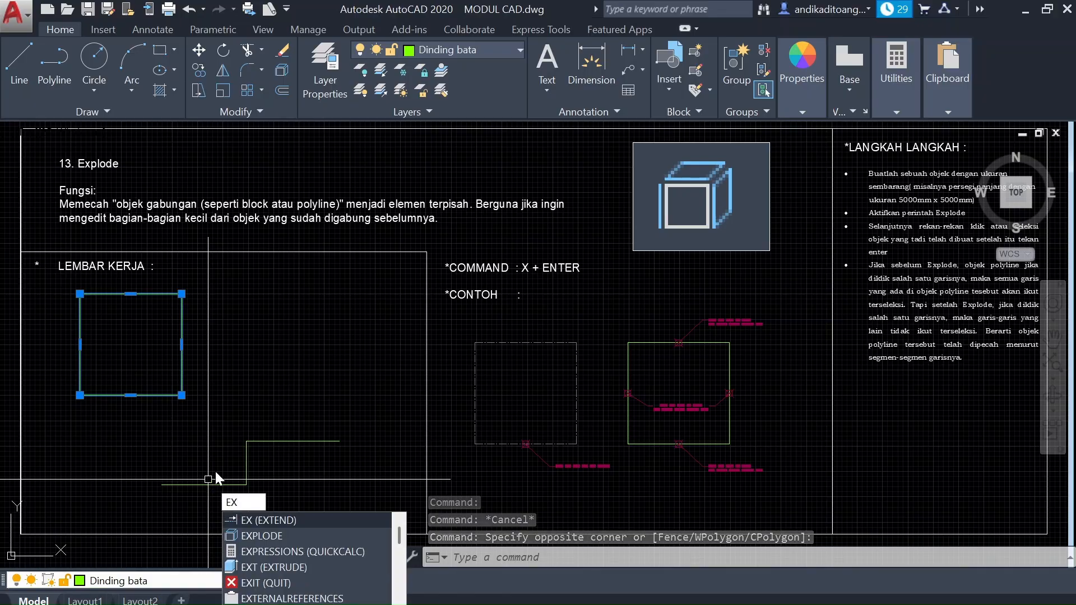
{"action": "key", "text": "BackSpace"}
{"action": "key", "text": "BackSpace"}
{"action": "type", "text": "x"}
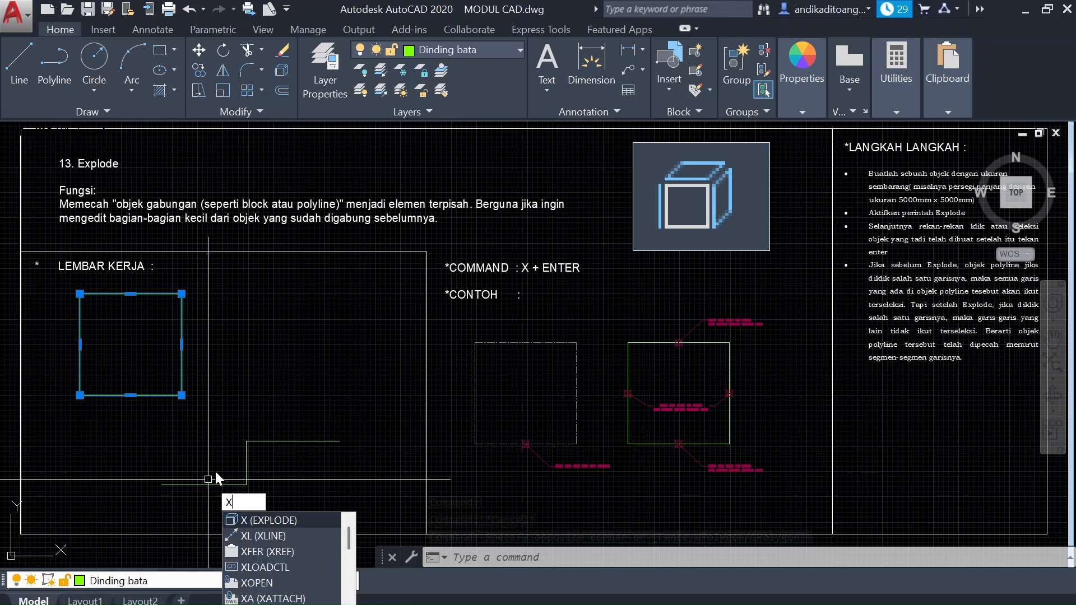
{"action": "key", "text": "Return"}
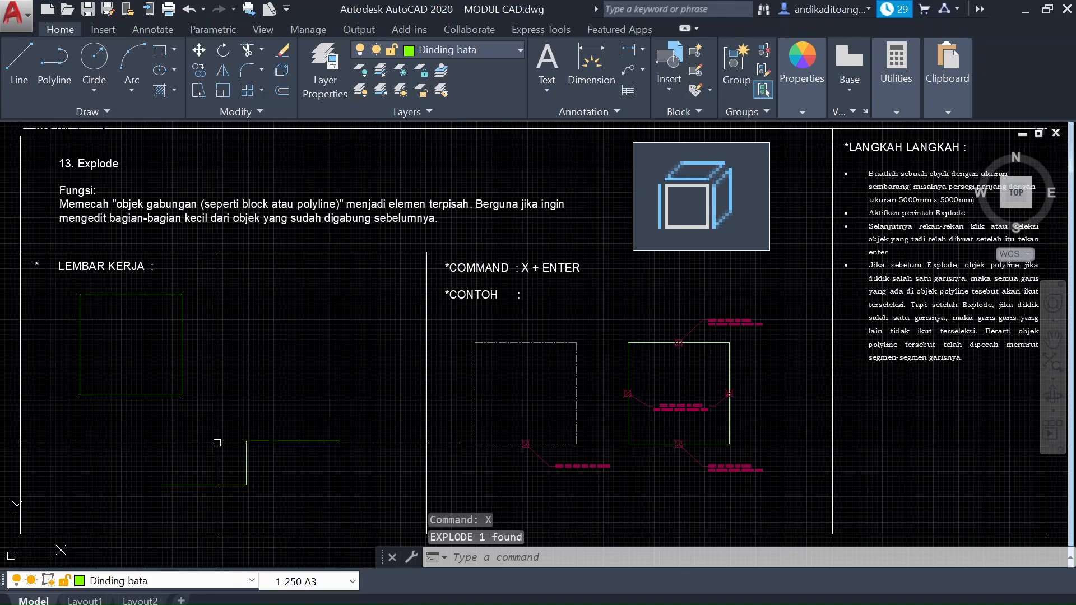
Step: Check the exploded square by selecting its right, bottom and top sides individually, and clear the selection
{"action": "left_click", "coordinate": [182, 347]}
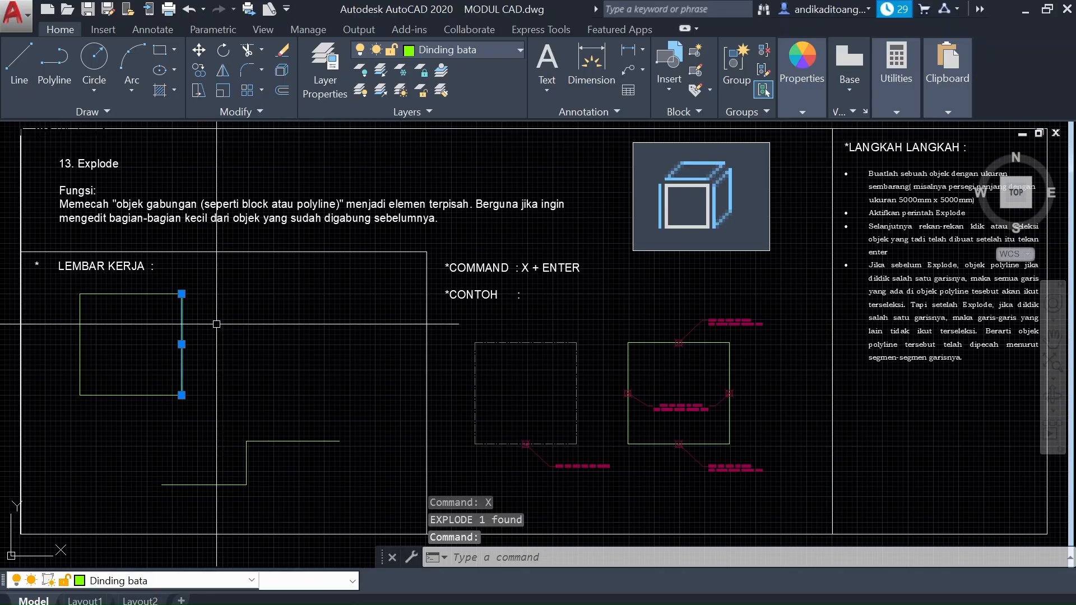
{"action": "left_click", "coordinate": [141, 395]}
{"action": "left_click", "coordinate": [129, 293]}
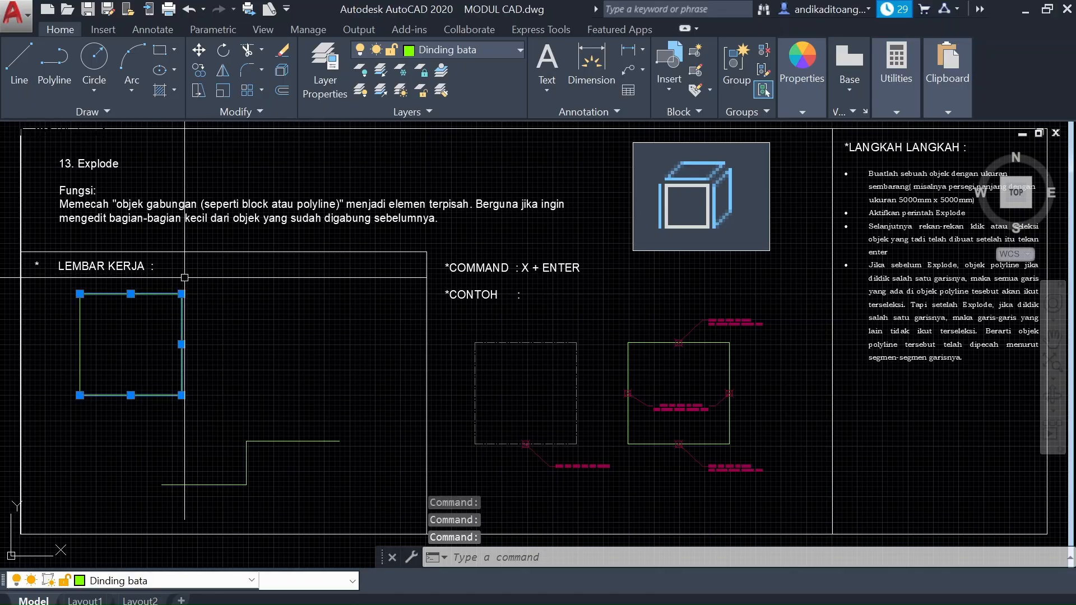
{"action": "key", "text": "Escape"}
Step: Stretch the right end of the square's top line down to the lower-right corner, making it a diagonal
{"action": "left_click", "coordinate": [181, 293]}
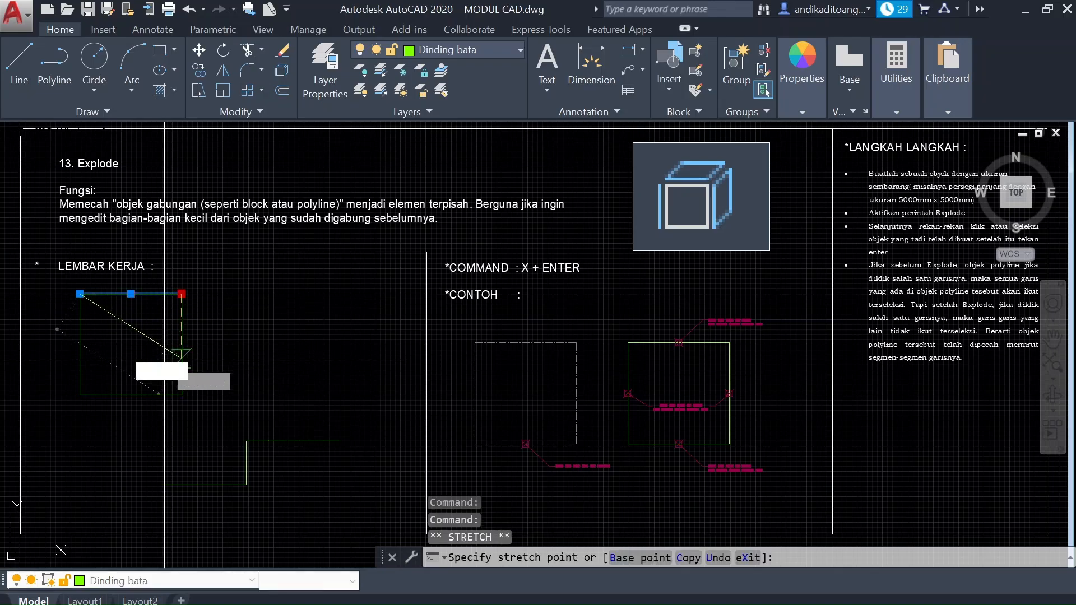
{"action": "key", "text": "Escape"}
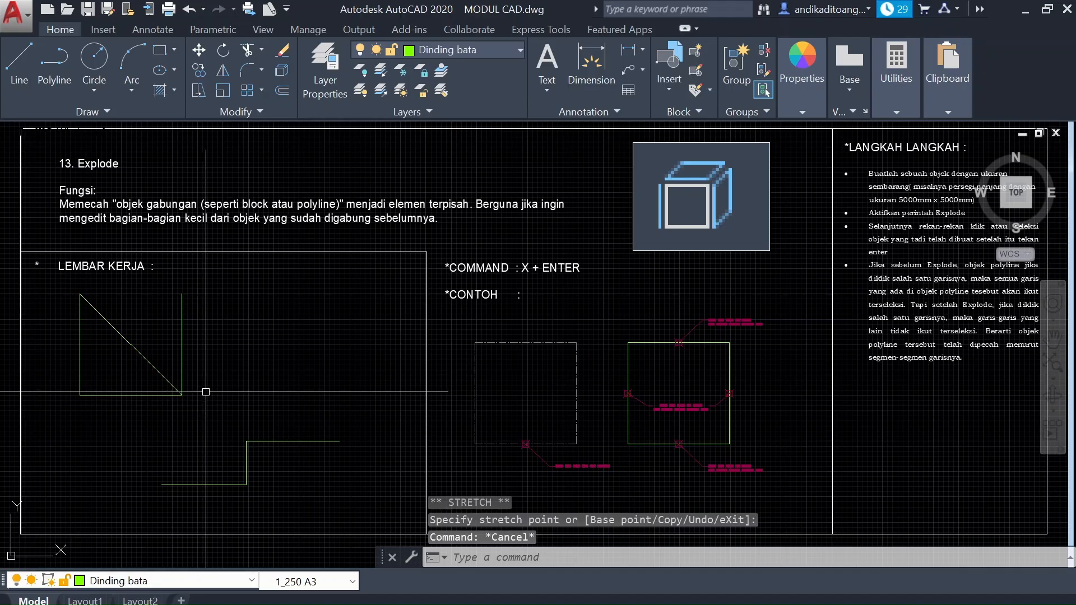
Step: Explode the stepped polyline below the square into separate lines
{"action": "left_click", "coordinate": [264, 442]}
{"action": "key", "text": "Escape"}
{"action": "left_click", "coordinate": [274, 409]}
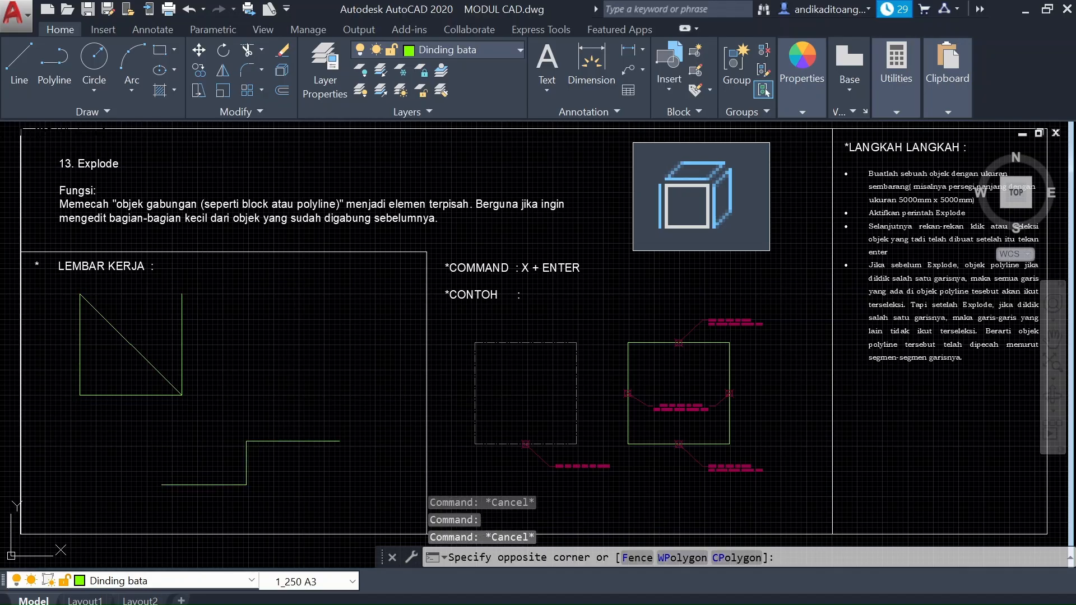
{"action": "left_click", "coordinate": [266, 466]}
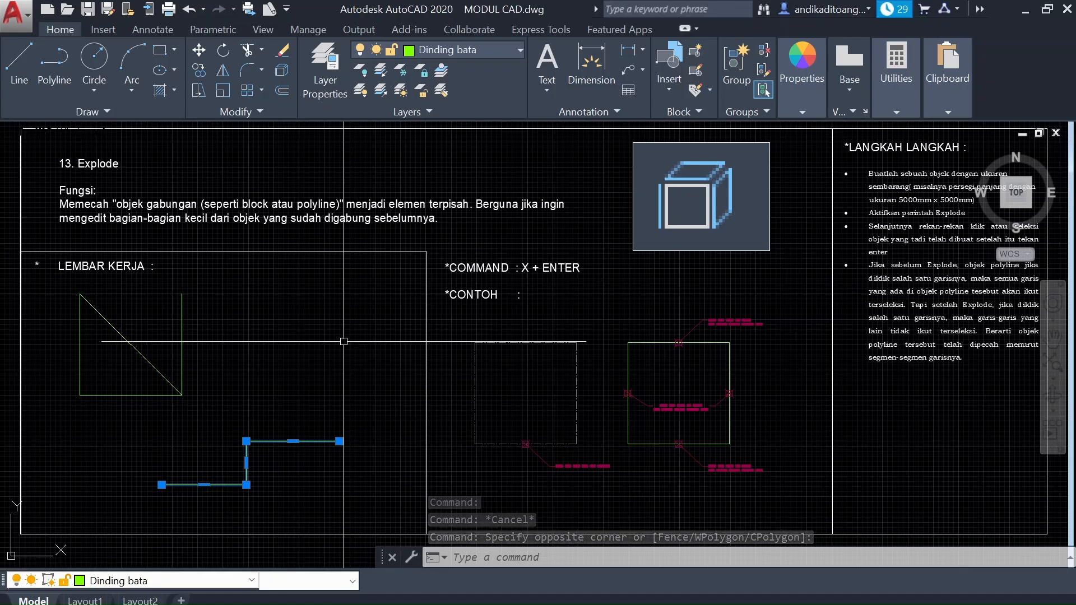
{"action": "type", "text": "X"}
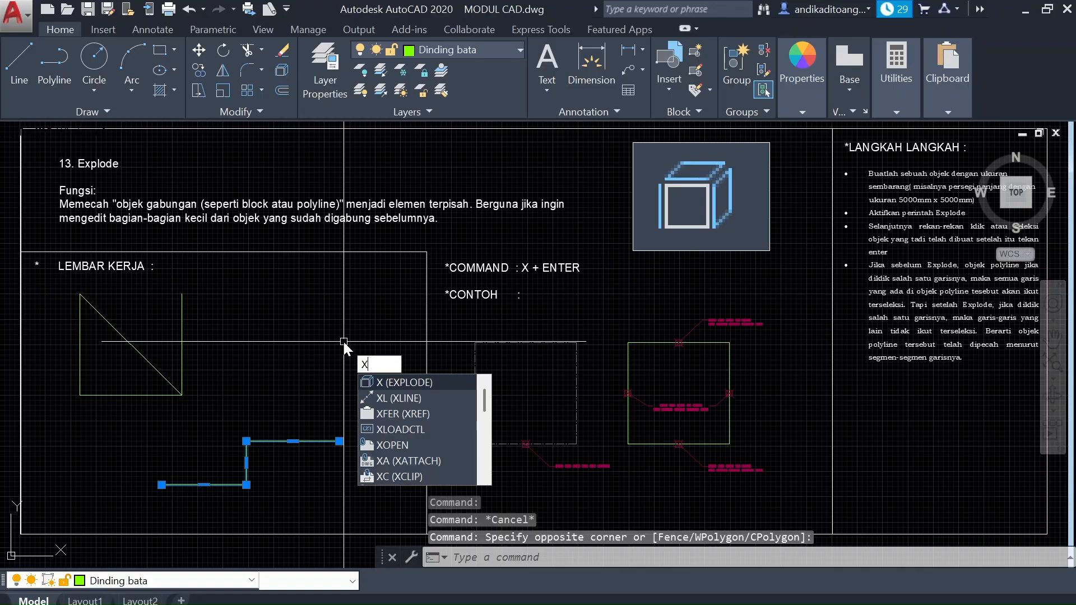
{"action": "key", "text": "Return"}
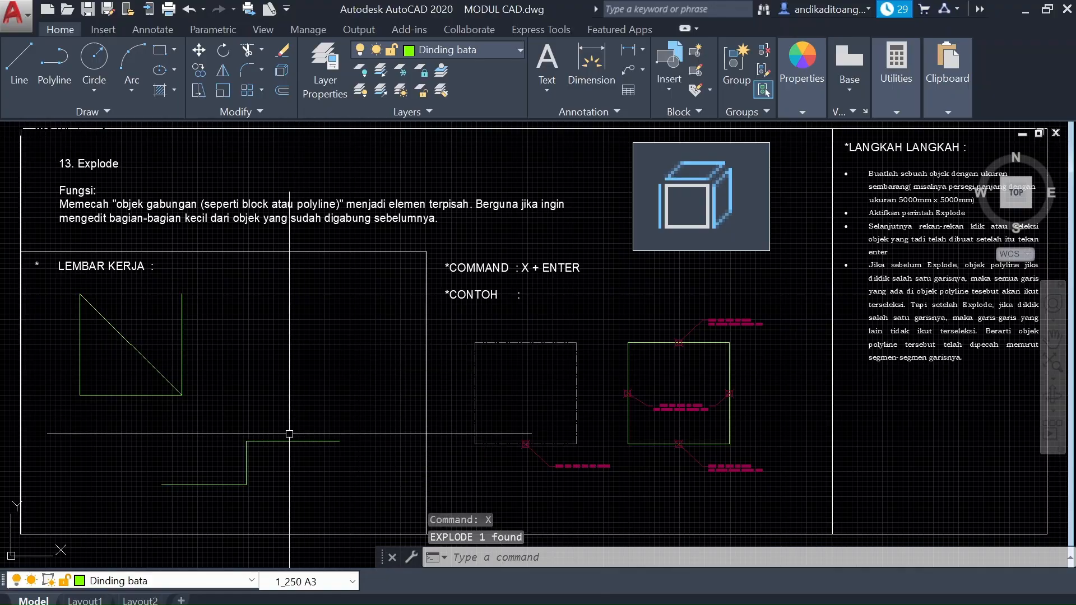
Step: Check the exploded stepped polyline by selecting its three segments one at a time, and clear the selection
{"action": "left_click", "coordinate": [274, 441]}
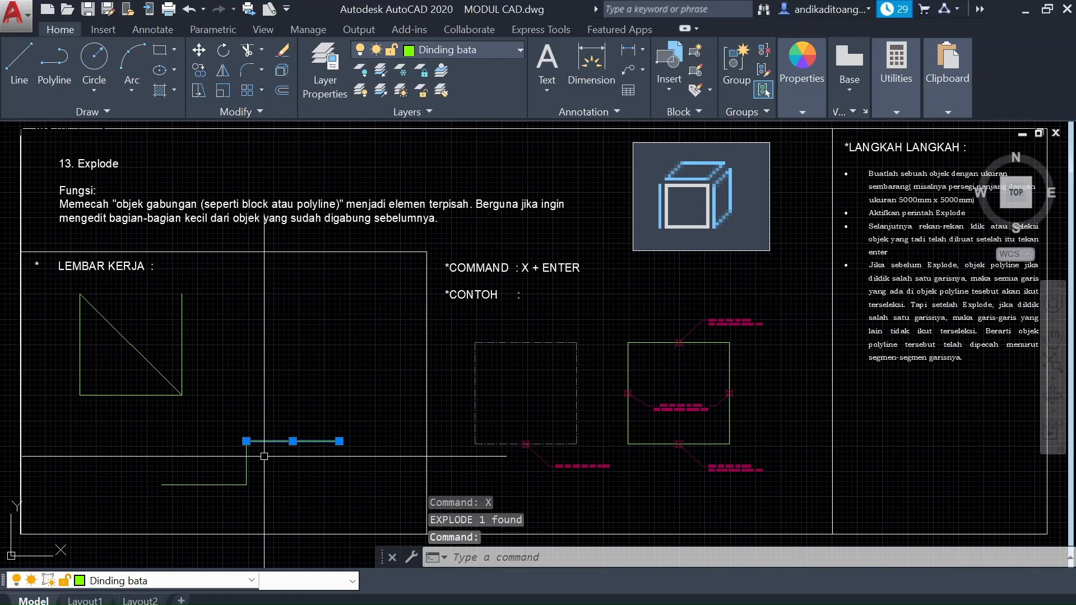
{"action": "left_click", "coordinate": [247, 459]}
{"action": "left_click", "coordinate": [214, 485]}
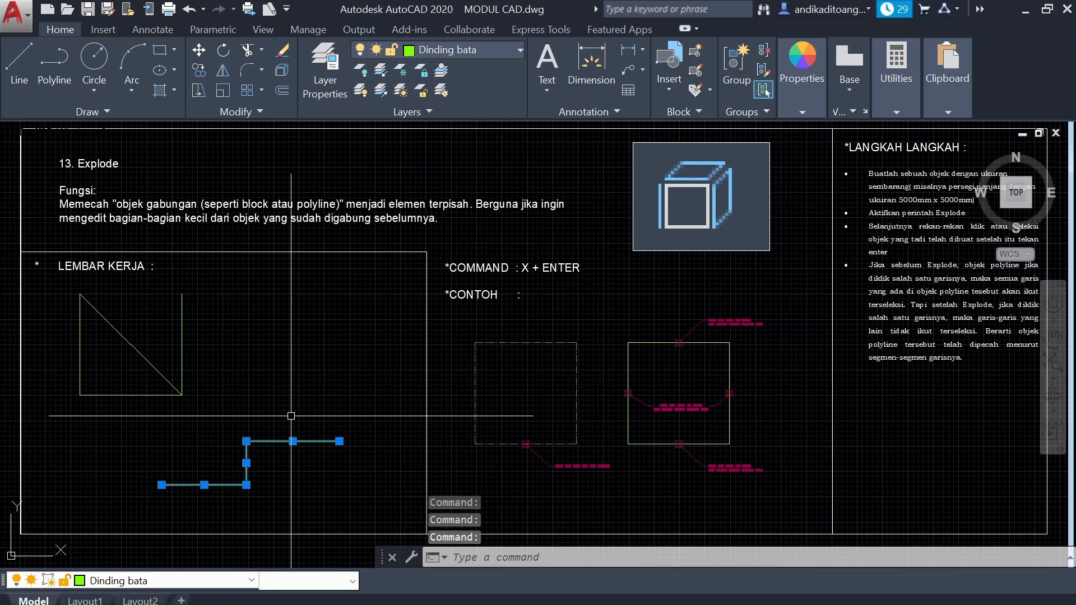
{"action": "key", "text": "Escape"}
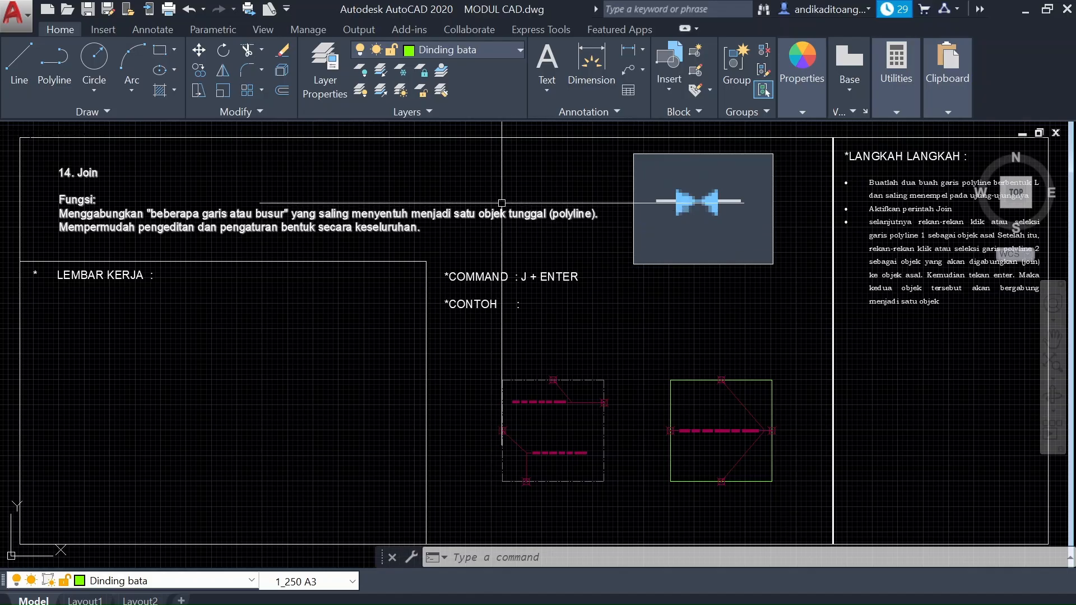
{"action": "left_click", "coordinate": [260, 112]}
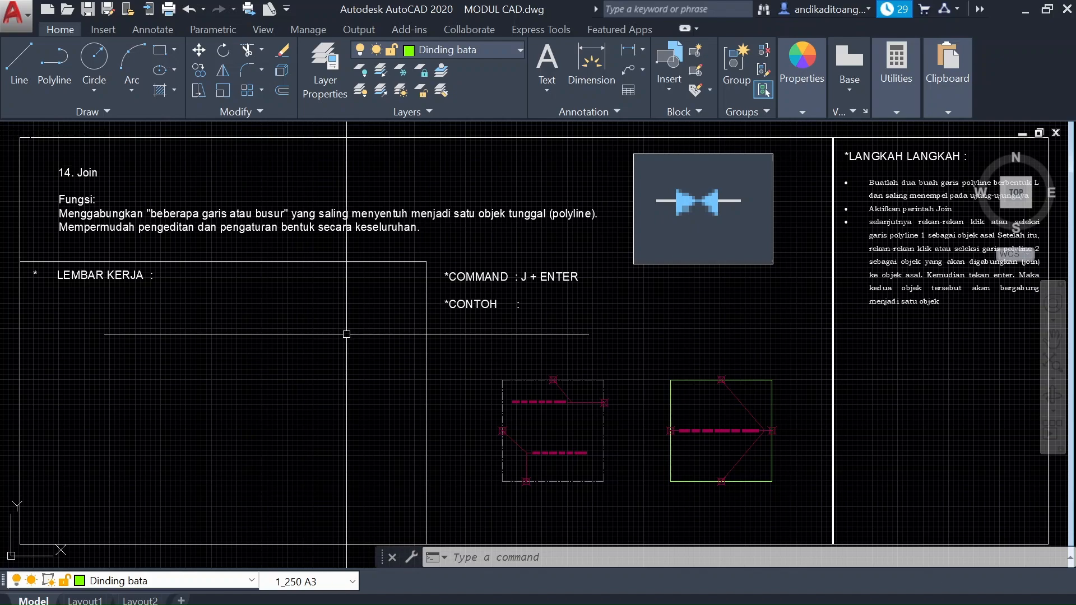
{"action": "left_click", "coordinate": [307, 381]}
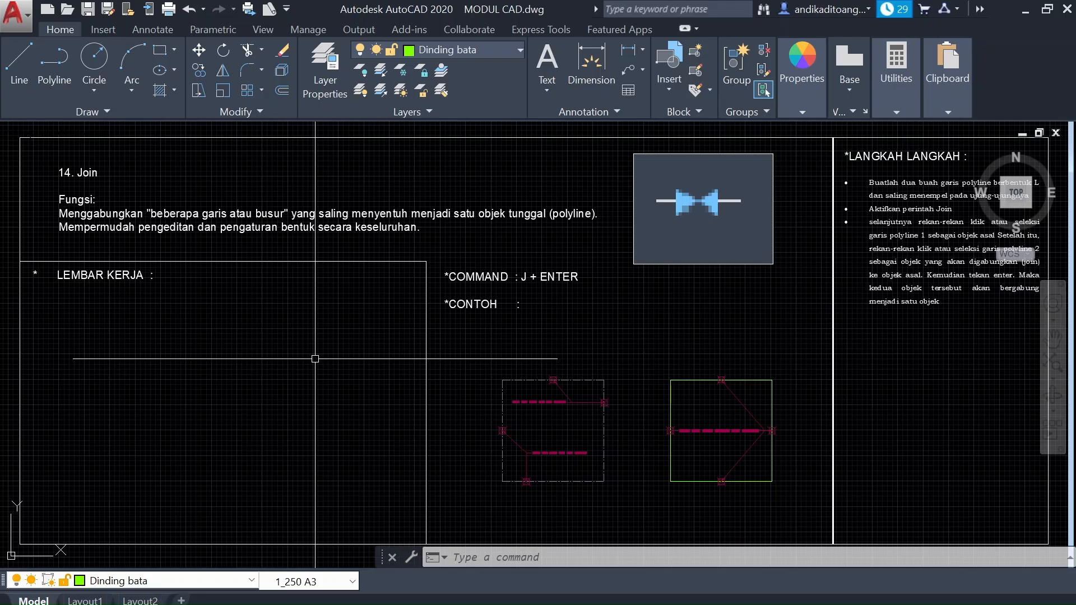
Step: Draw a right triangle on the Join worksheet's practice area from three lines: horizontal top, vertical right side and closing diagonal
{"action": "type", "text": "l"}
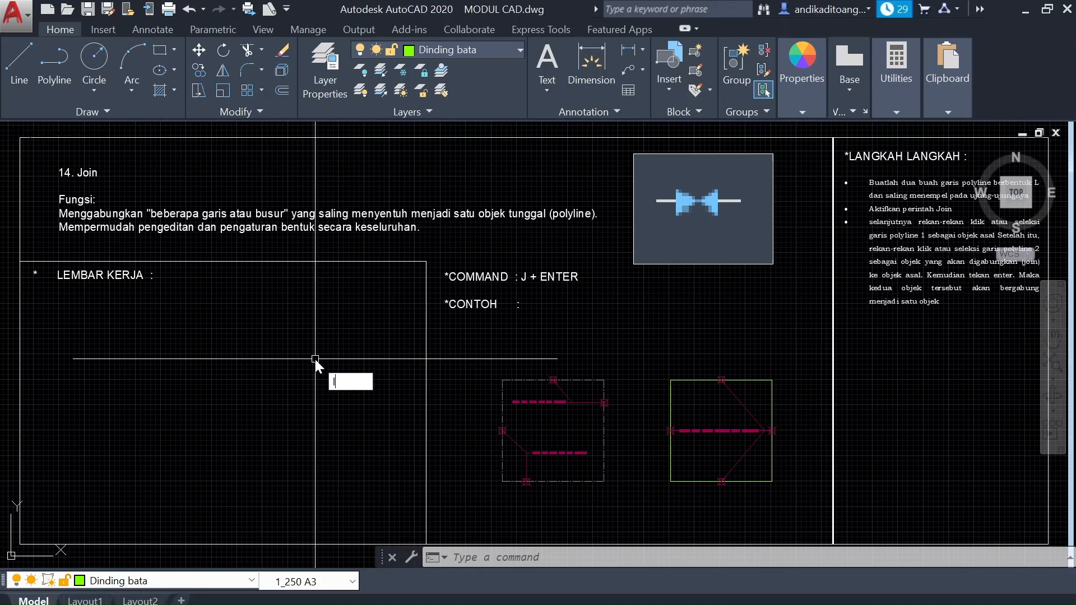
{"action": "key", "text": "Return"}
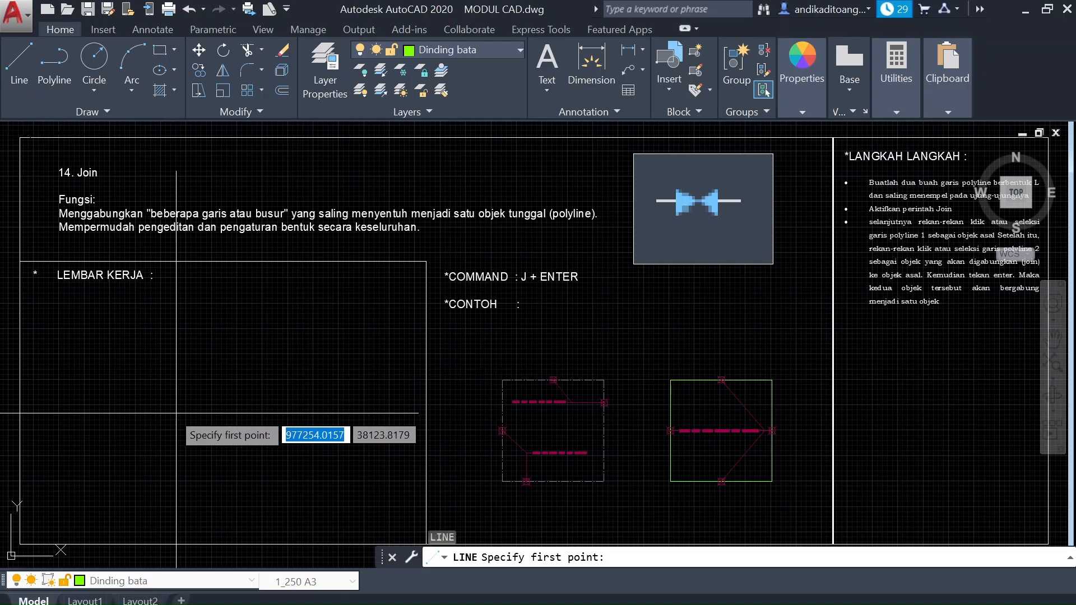
{"action": "left_click", "coordinate": [102, 350]}
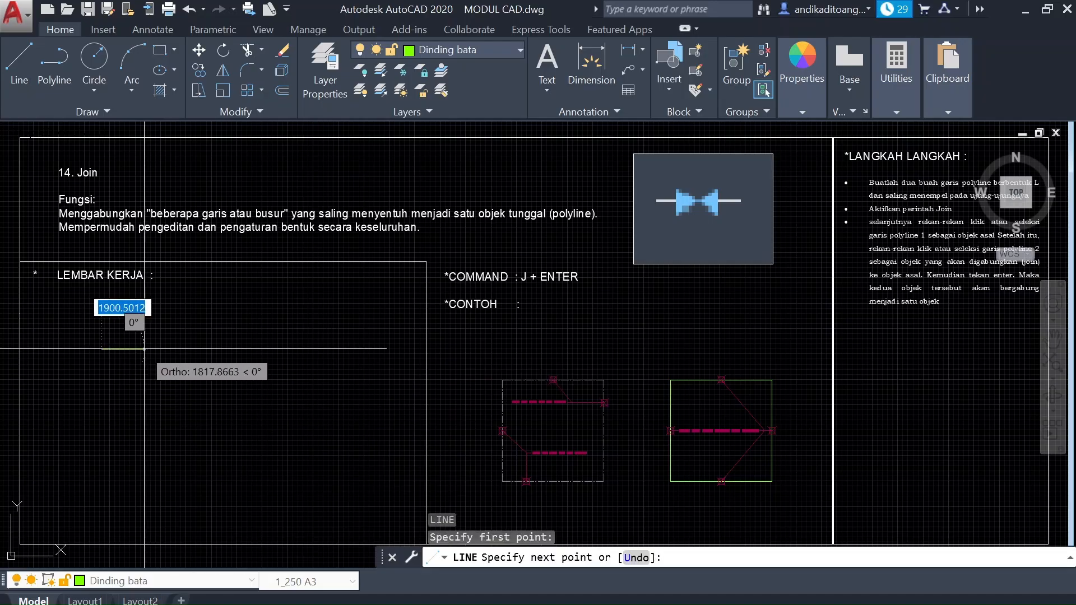
{"action": "left_click", "coordinate": [215, 349]}
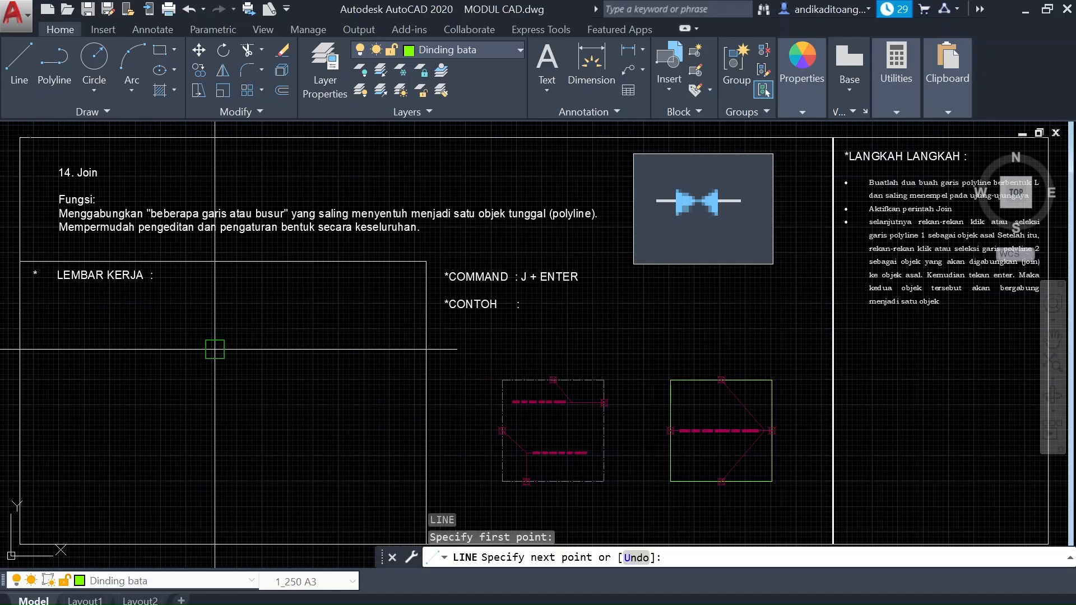
{"action": "left_click", "coordinate": [215, 457]}
{"action": "left_click", "coordinate": [101, 350]}
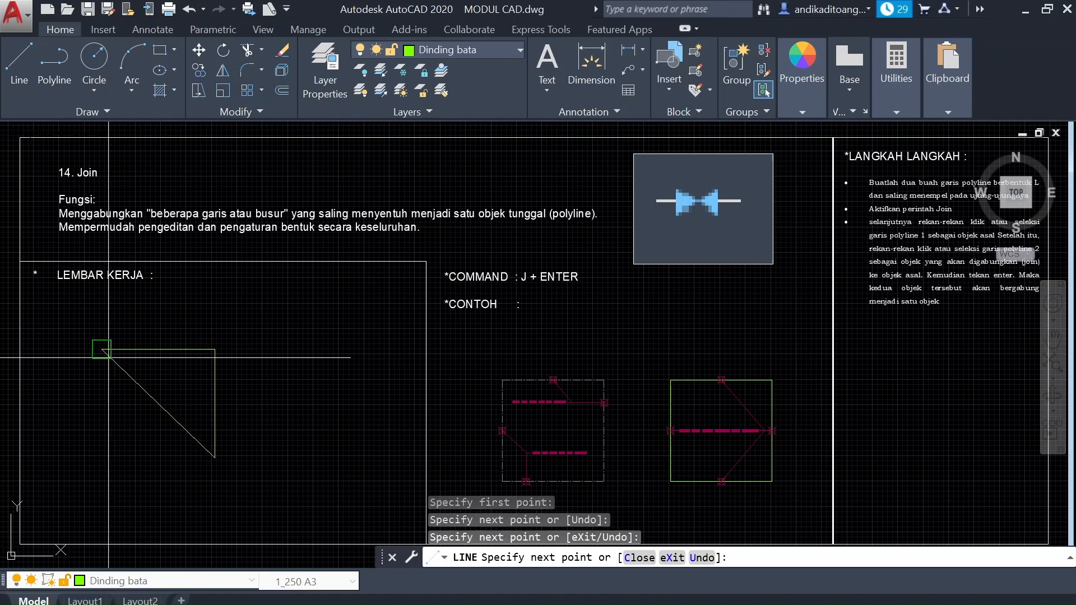
{"action": "key", "text": "Escape"}
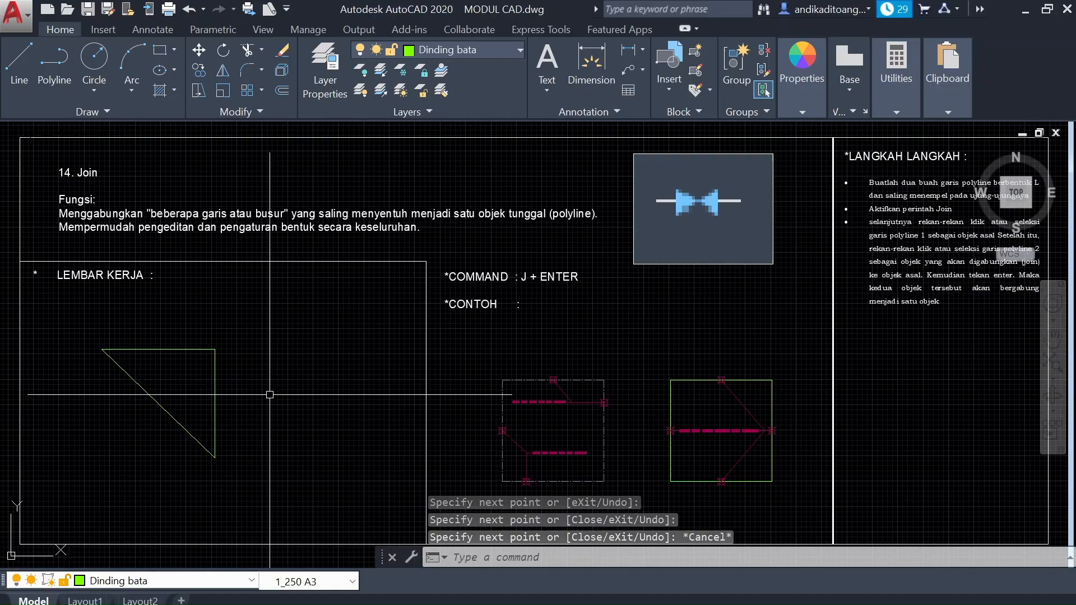
Step: Check that the triangle's sides are separate lines by selecting all three one at a time, and clear the selection
{"action": "left_click", "coordinate": [216, 381]}
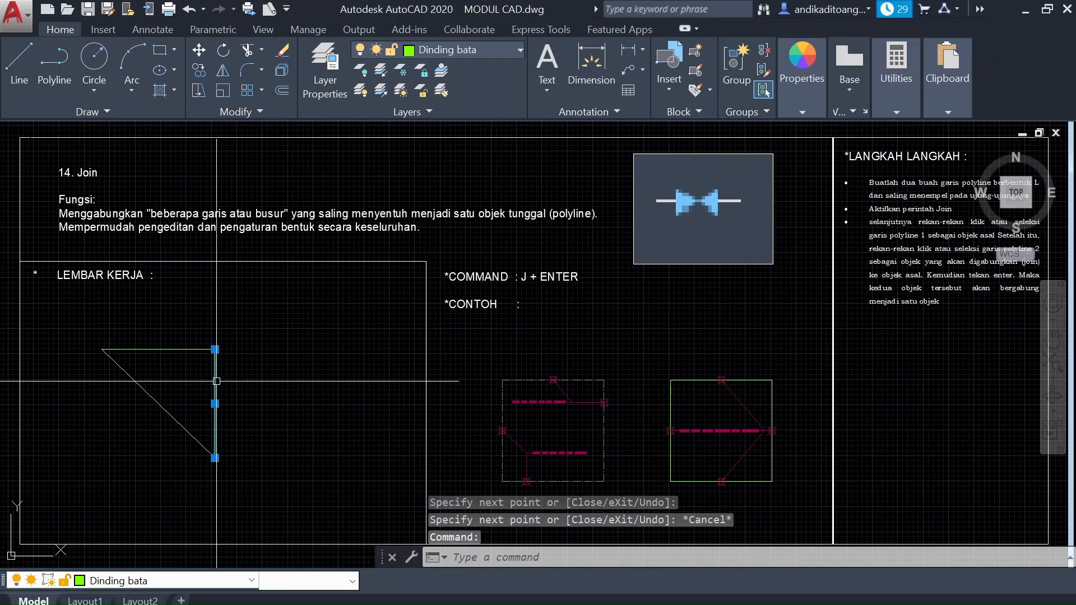
{"action": "left_click", "coordinate": [172, 347]}
{"action": "left_click", "coordinate": [165, 399]}
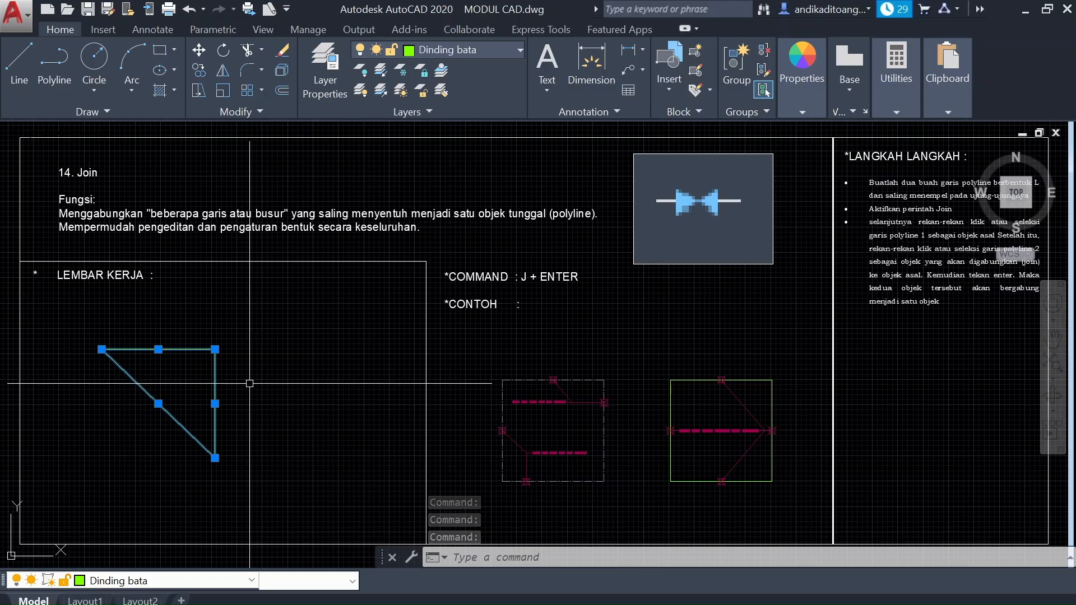
{"action": "key", "text": "Escape"}
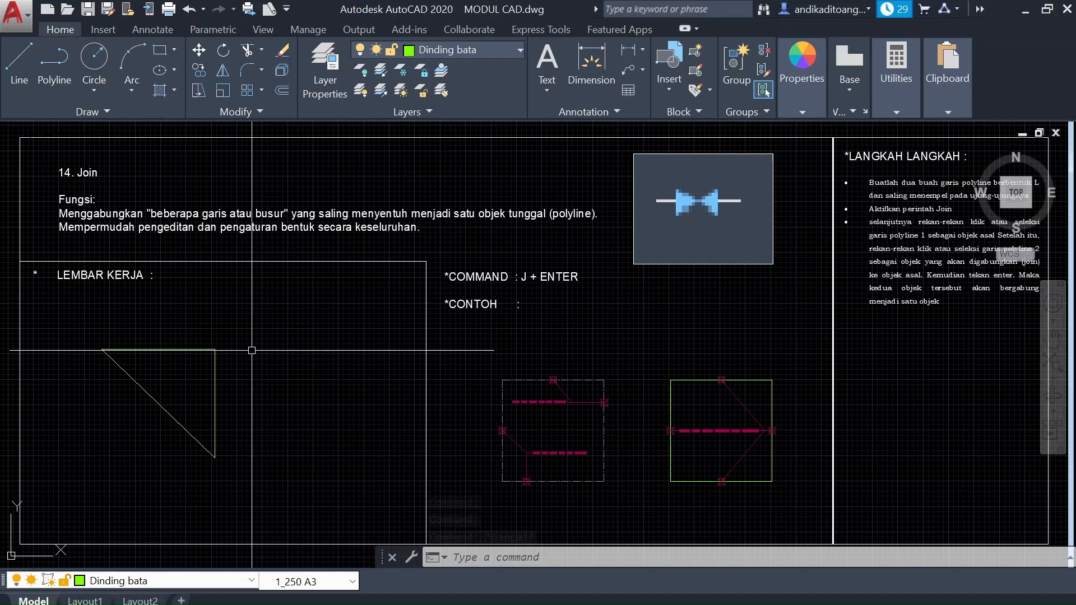
Step: Join the triangle's three lines into a single polyline and select it to check the result
{"action": "left_click", "coordinate": [282, 318]}
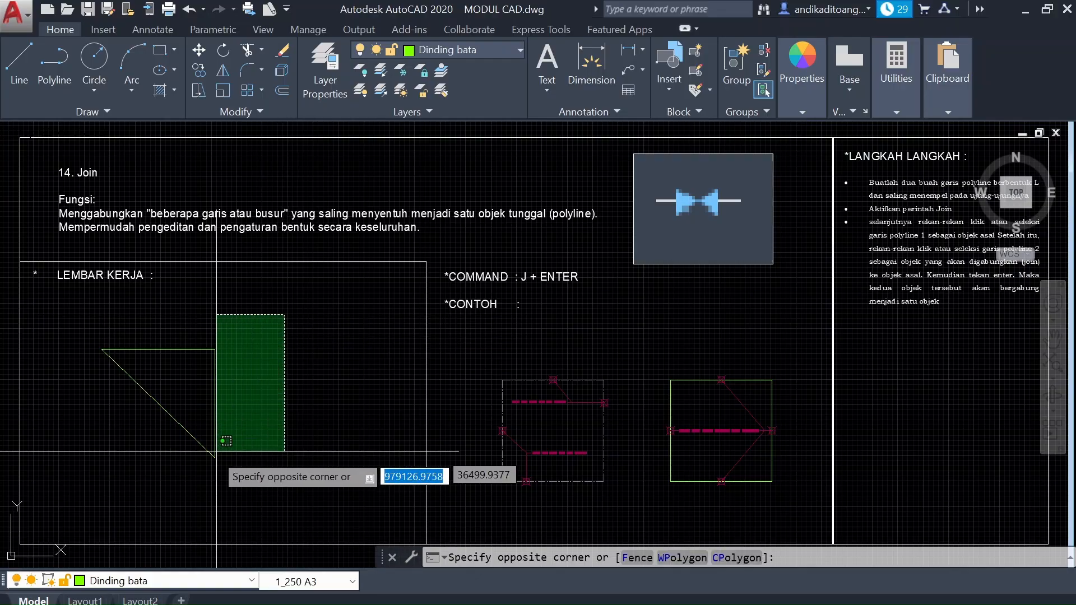
{"action": "left_click", "coordinate": [165, 452]}
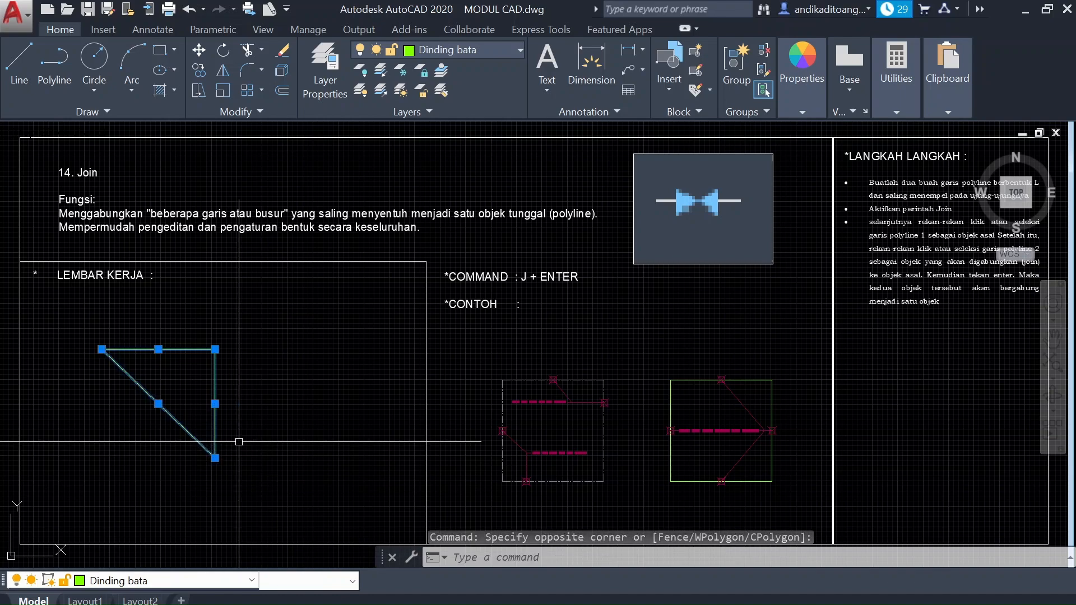
{"action": "type", "text": "j"}
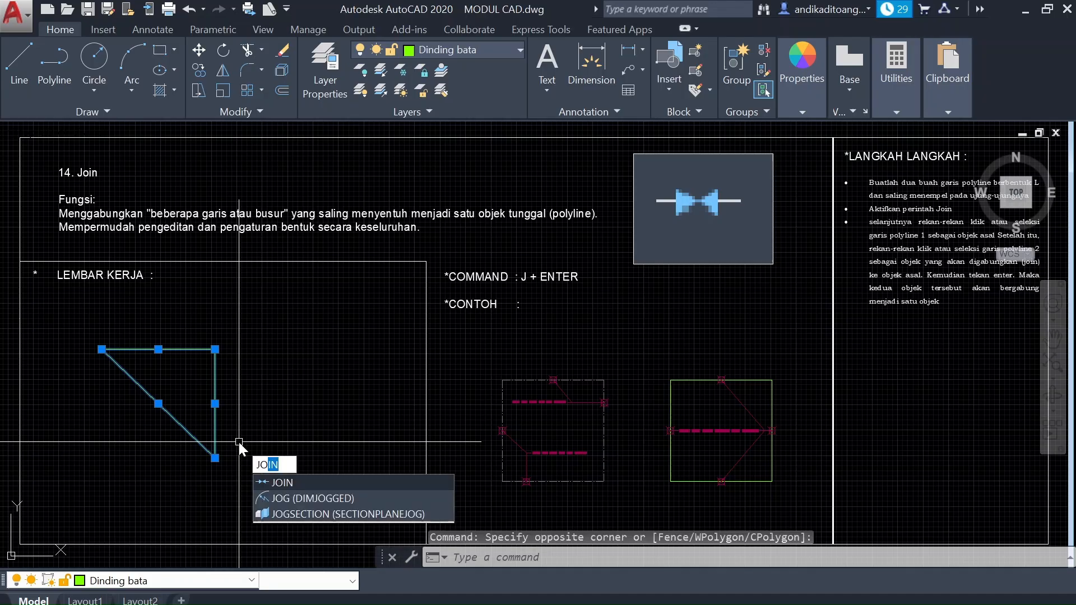
{"action": "key", "text": "Return"}
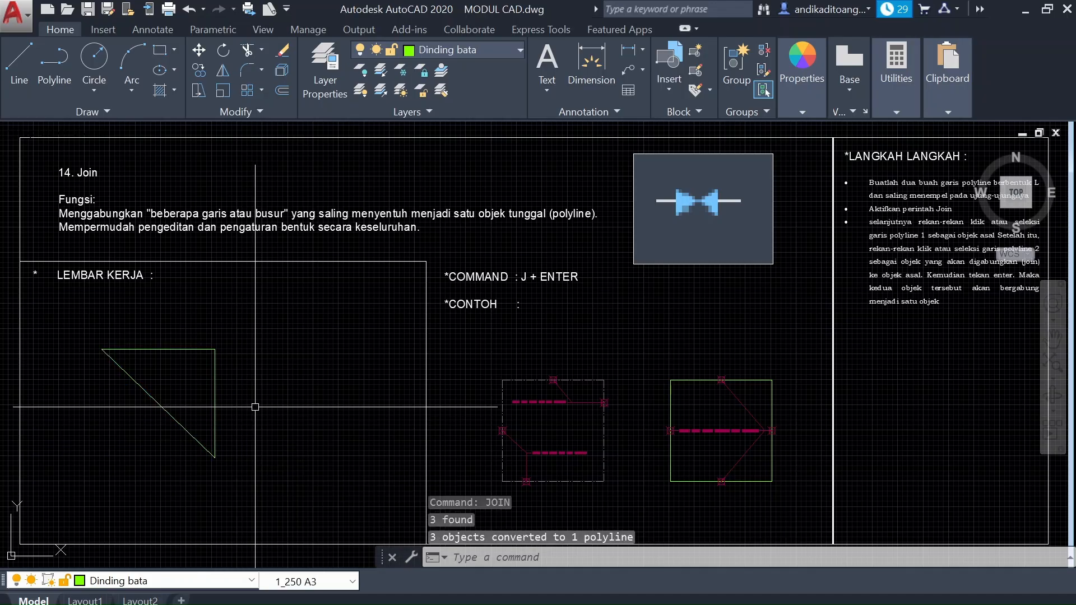
{"action": "left_click", "coordinate": [216, 375]}
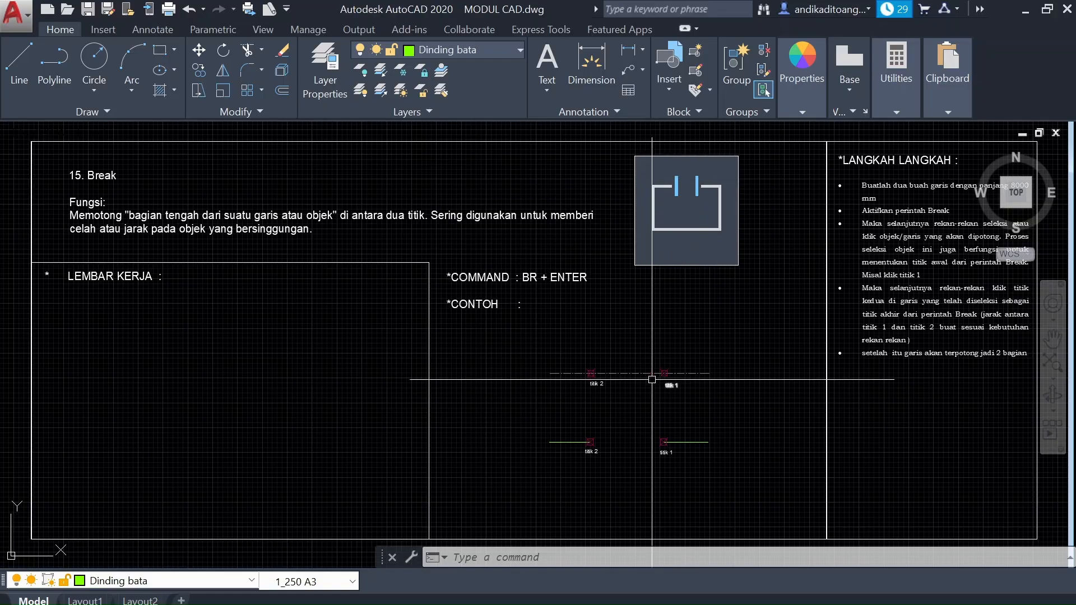
{"action": "left_click", "coordinate": [241, 112]}
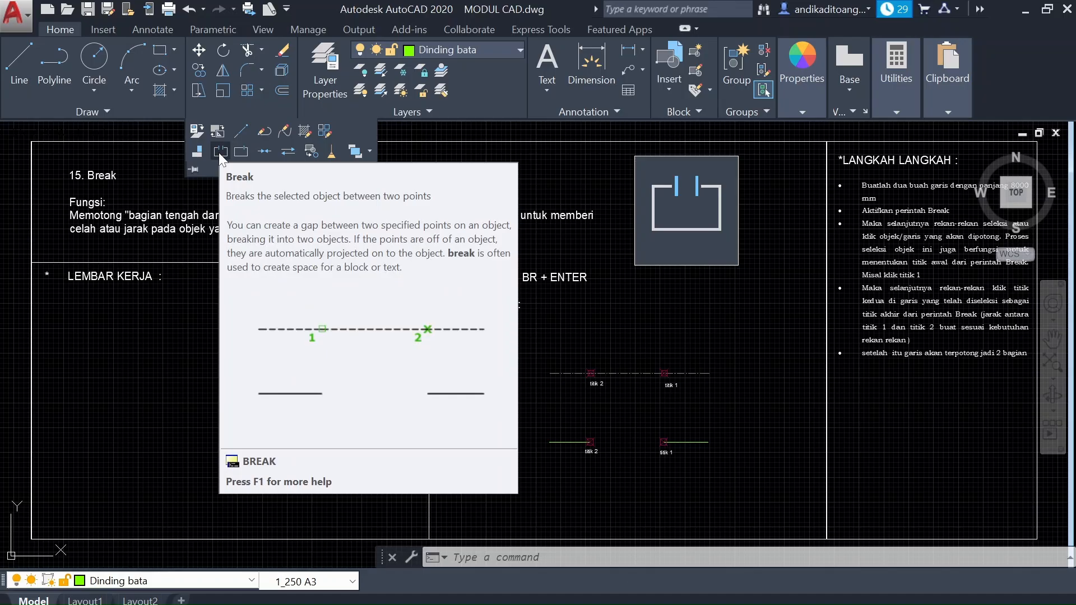
{"action": "left_click", "coordinate": [305, 314]}
{"action": "left_click", "coordinate": [233, 391]}
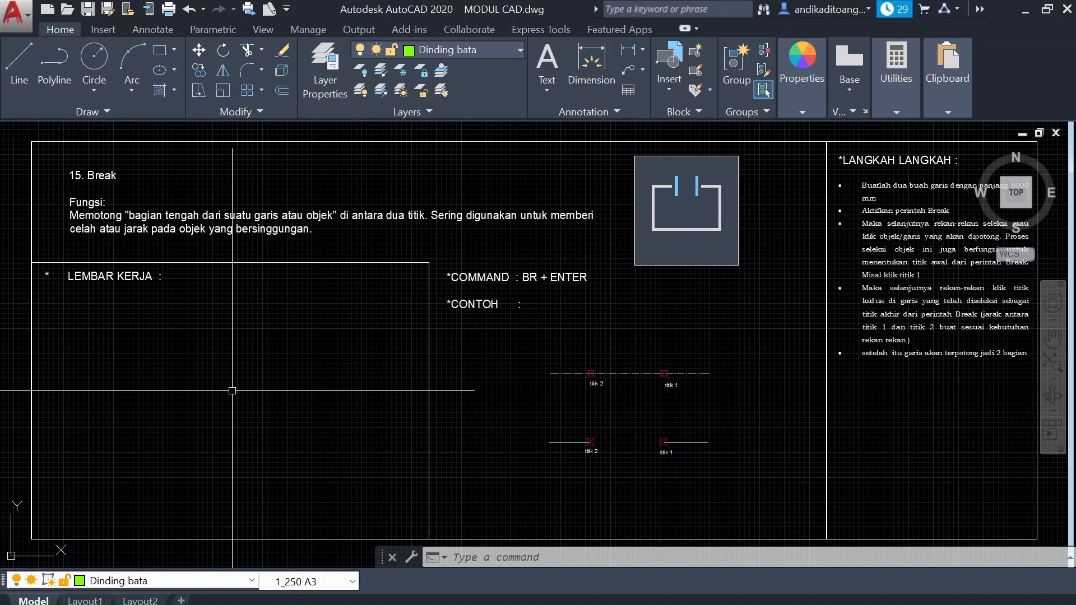
Step: Draw a horizontal line 8000 mm long in the Break worksheet's practice area
{"action": "type", "text": "l"}
{"action": "key", "text": "Return"}
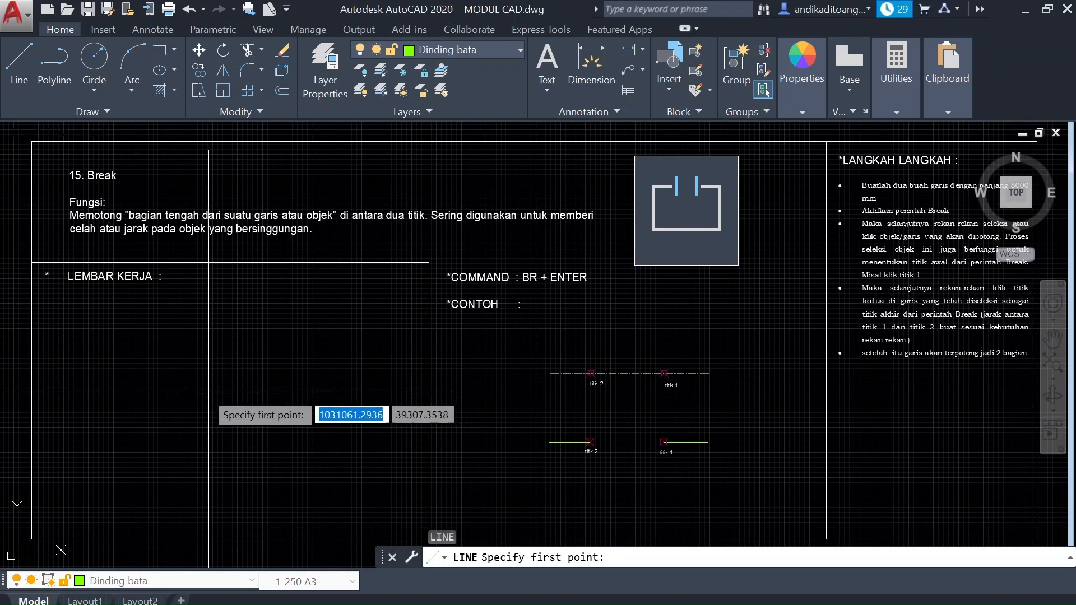
{"action": "left_click", "coordinate": [107, 372]}
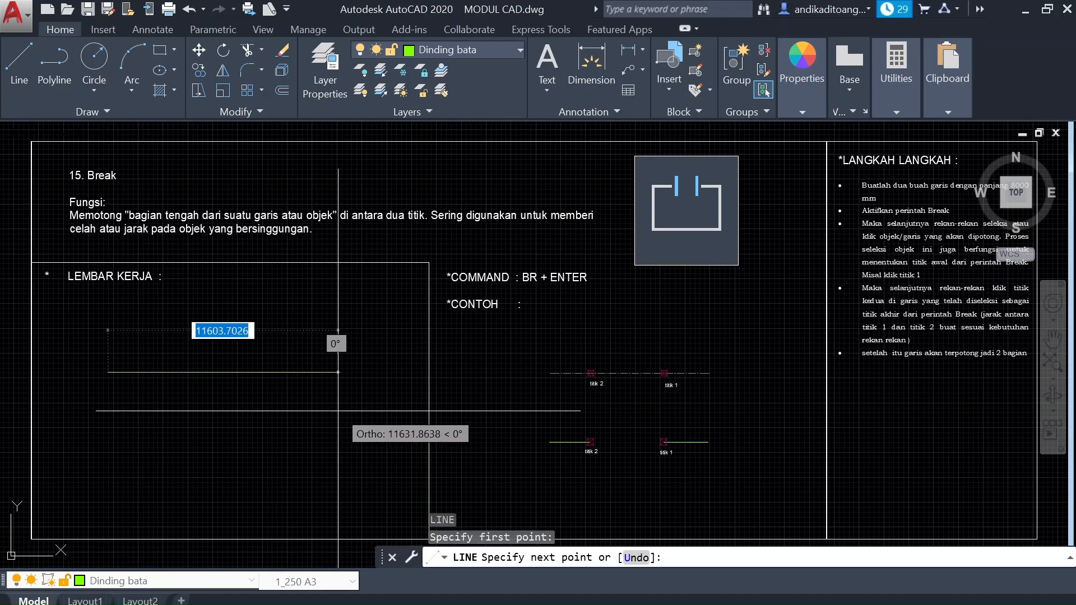
{"action": "type", "text": "8000"}
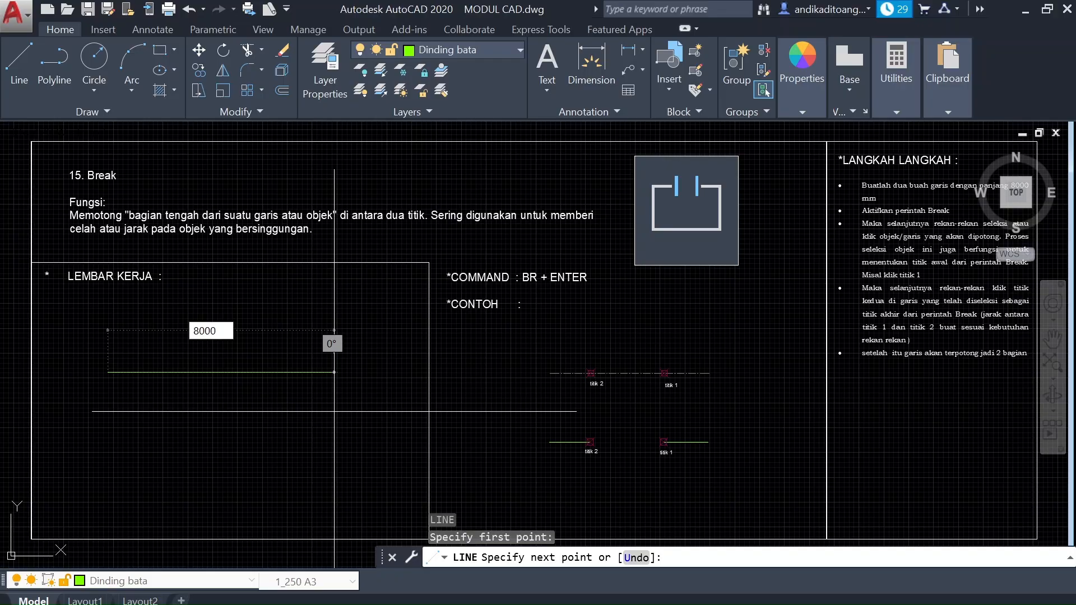
{"action": "key", "text": "Return"}
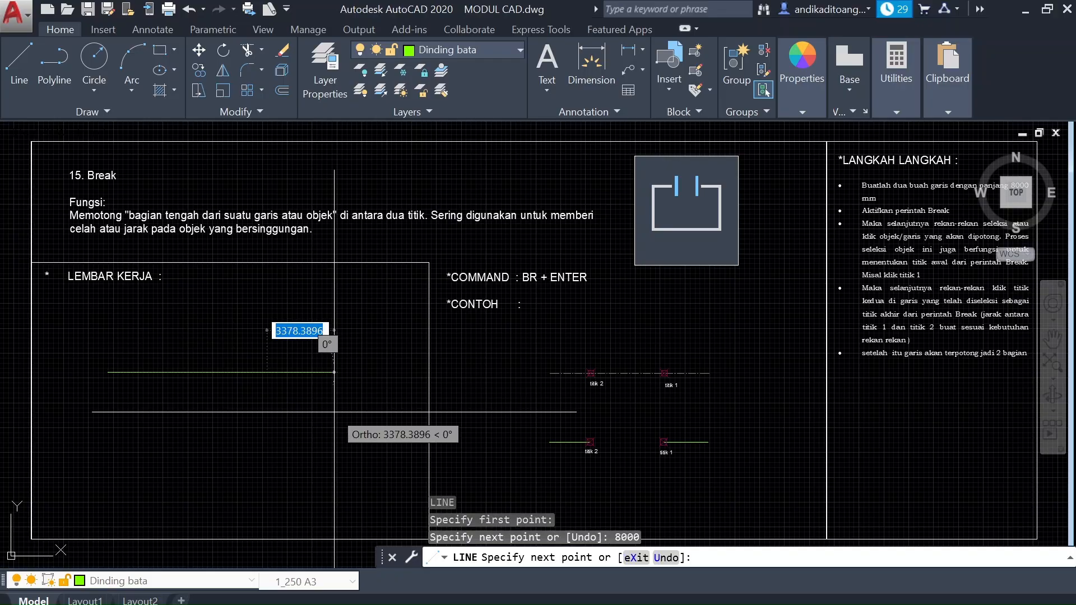
{"action": "key", "text": "Escape"}
Step: Move the 8000 mm line slightly right and down, nearer the middle of the practice area
{"action": "left_click", "coordinate": [256, 372]}
{"action": "left_click", "coordinate": [231, 431]}
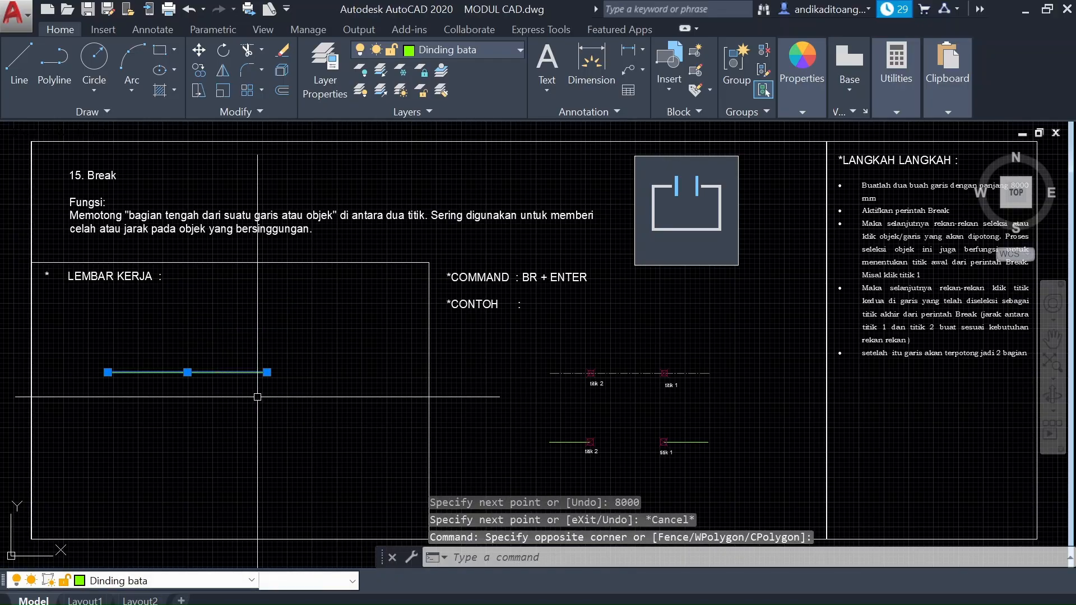
{"action": "type", "text": "m"}
{"action": "key", "text": "Return"}
{"action": "left_click", "coordinate": [213, 405]}
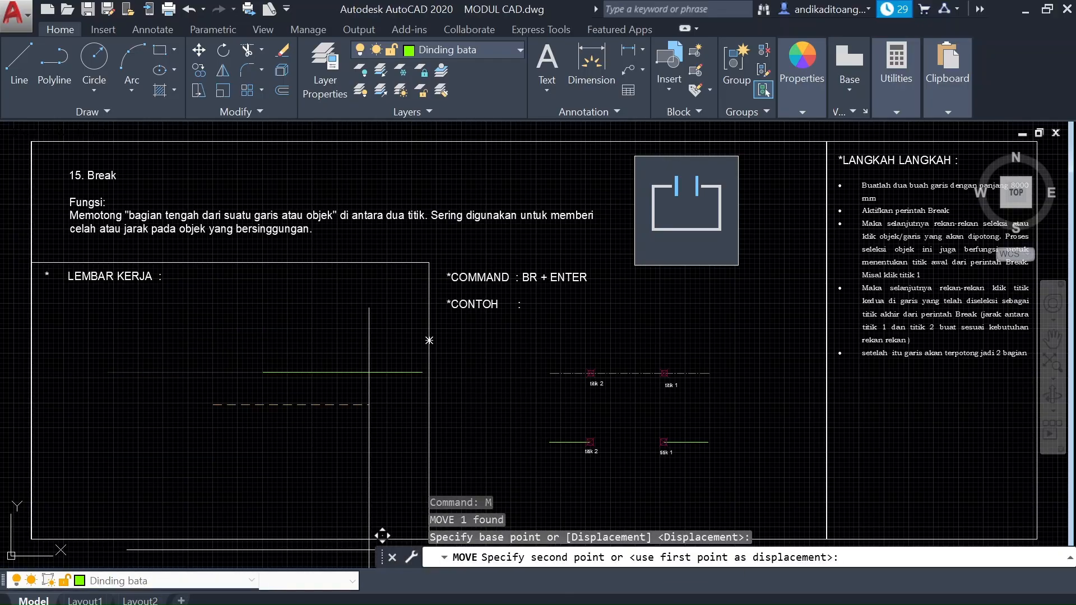
{"action": "left_click", "coordinate": [255, 433]}
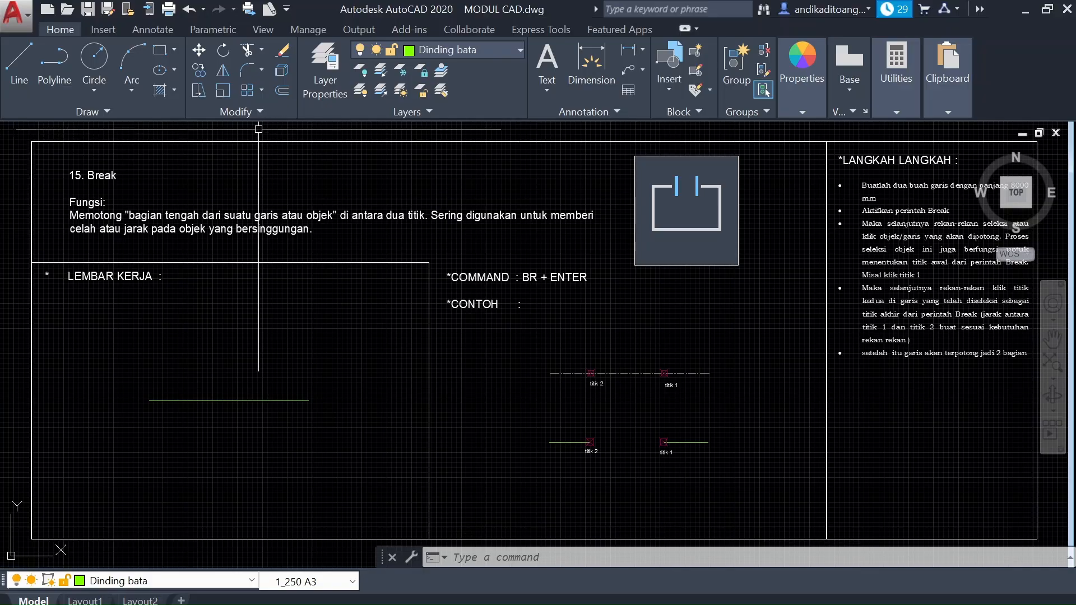
Step: Break the horizontal line between two points, one right of its middle and one nearer its left end, leaving a gap
{"action": "left_click", "coordinate": [252, 113]}
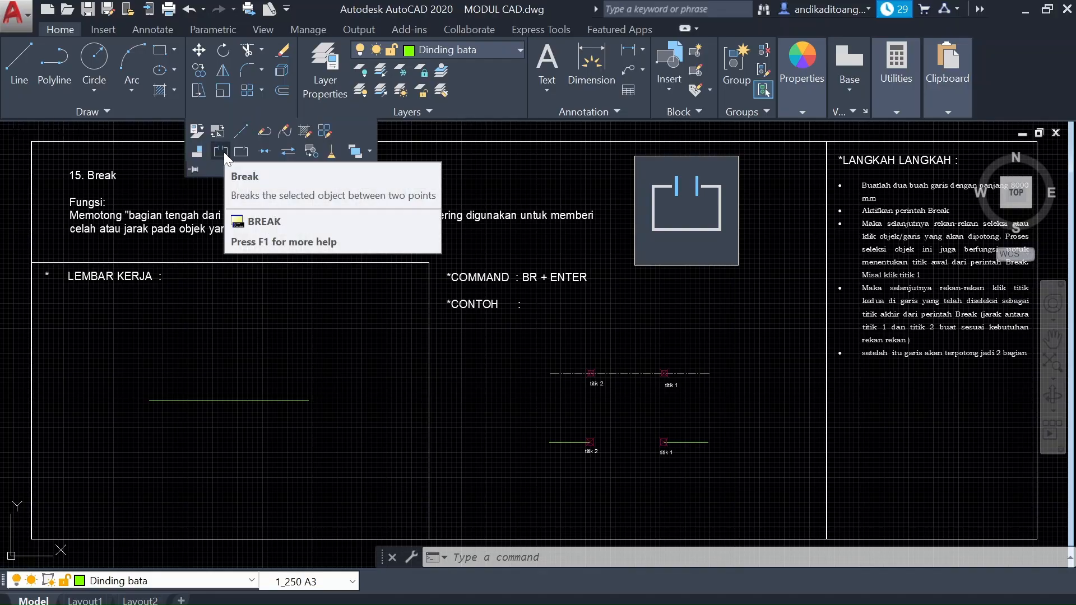
{"action": "left_click", "coordinate": [260, 353]}
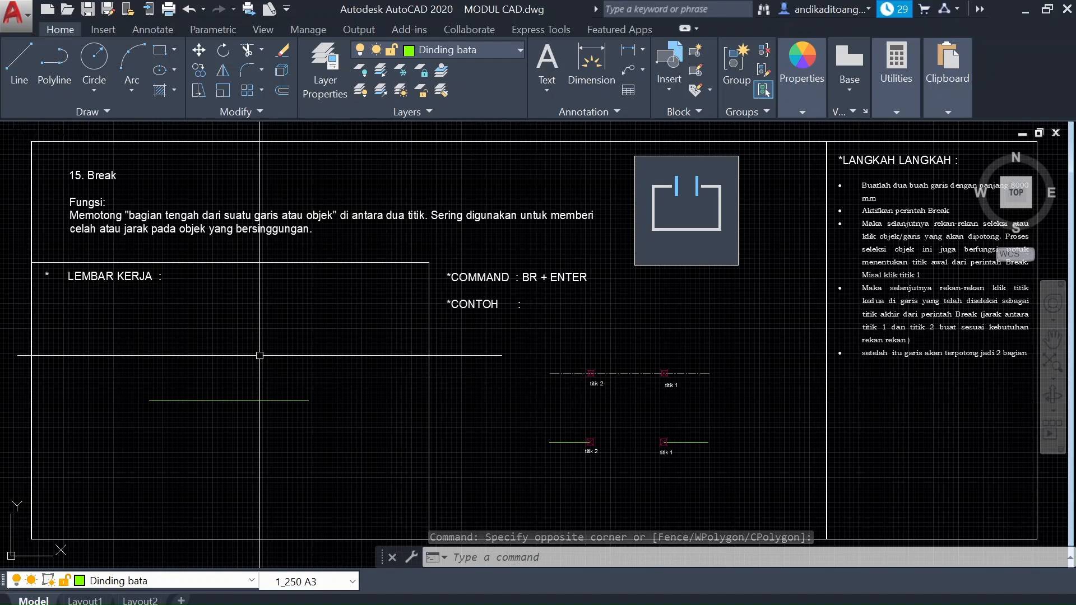
{"action": "type", "text": "BR"}
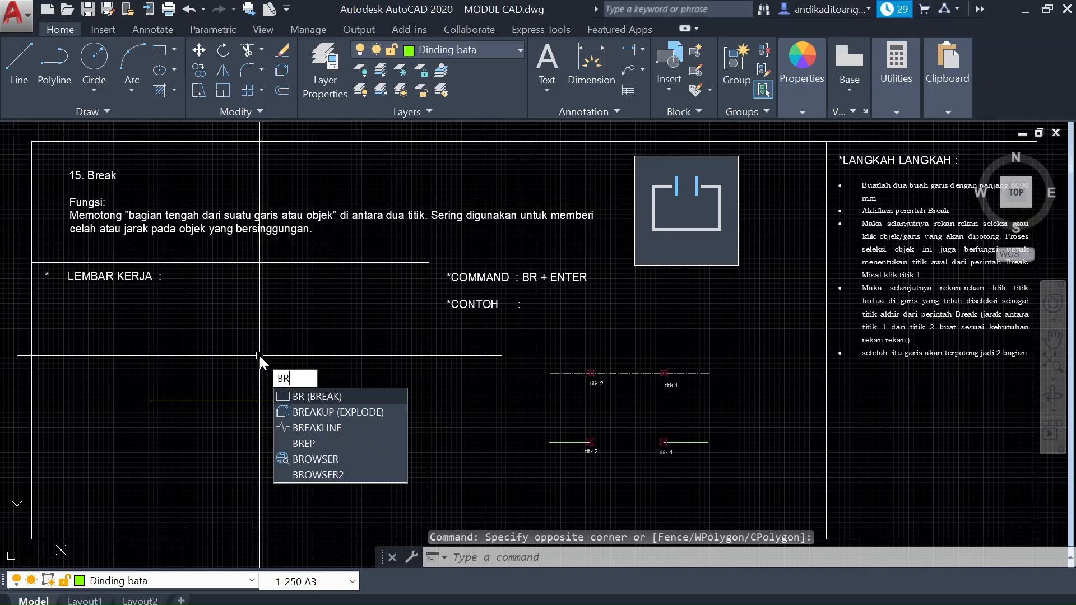
{"action": "key", "text": "Return"}
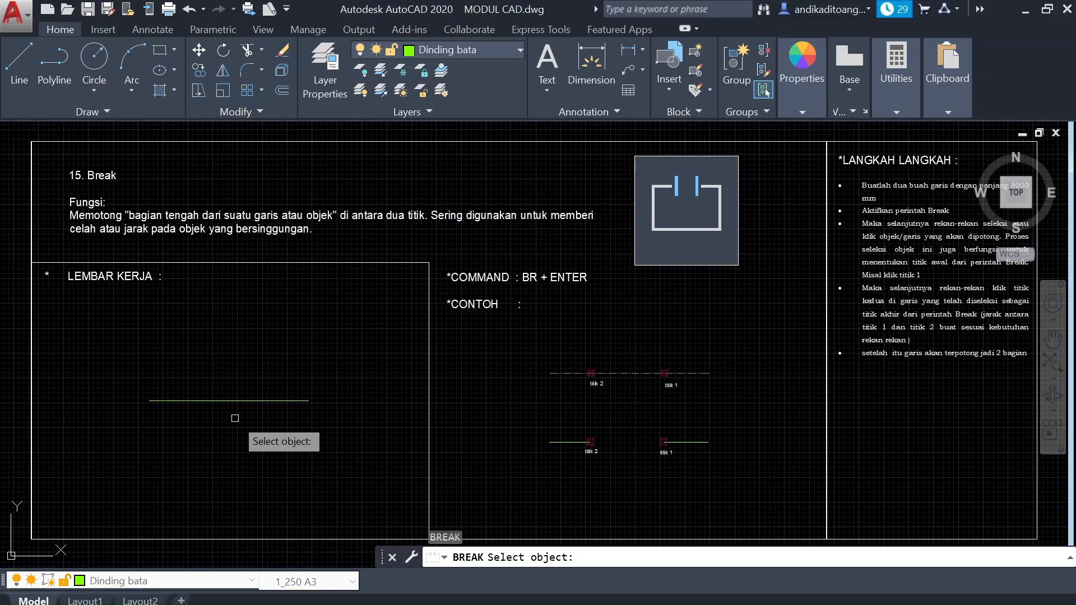
{"action": "left_click", "coordinate": [264, 401]}
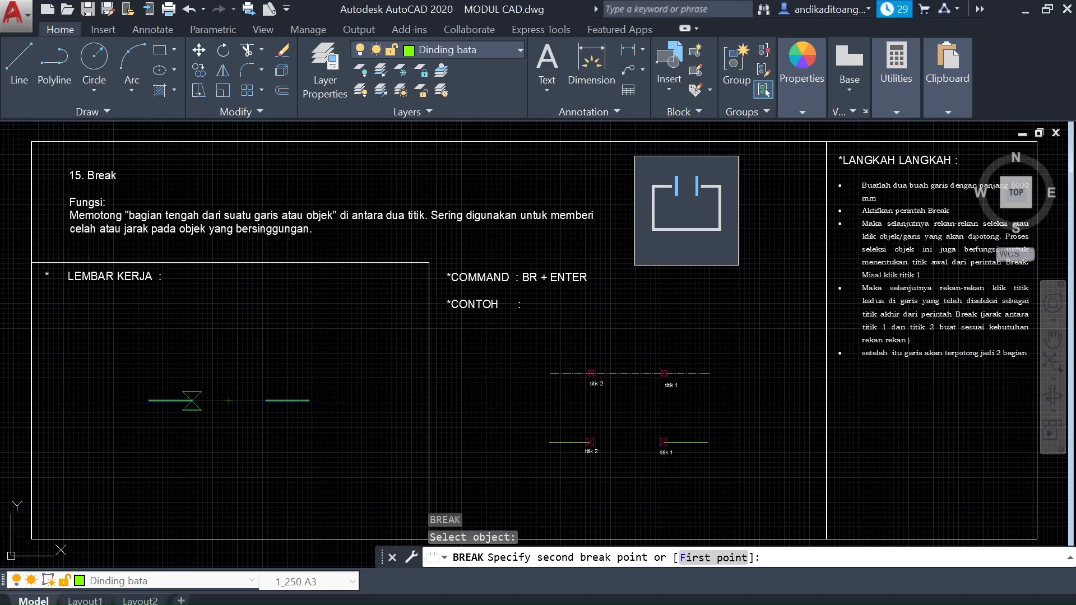
{"action": "left_click", "coordinate": [192, 400]}
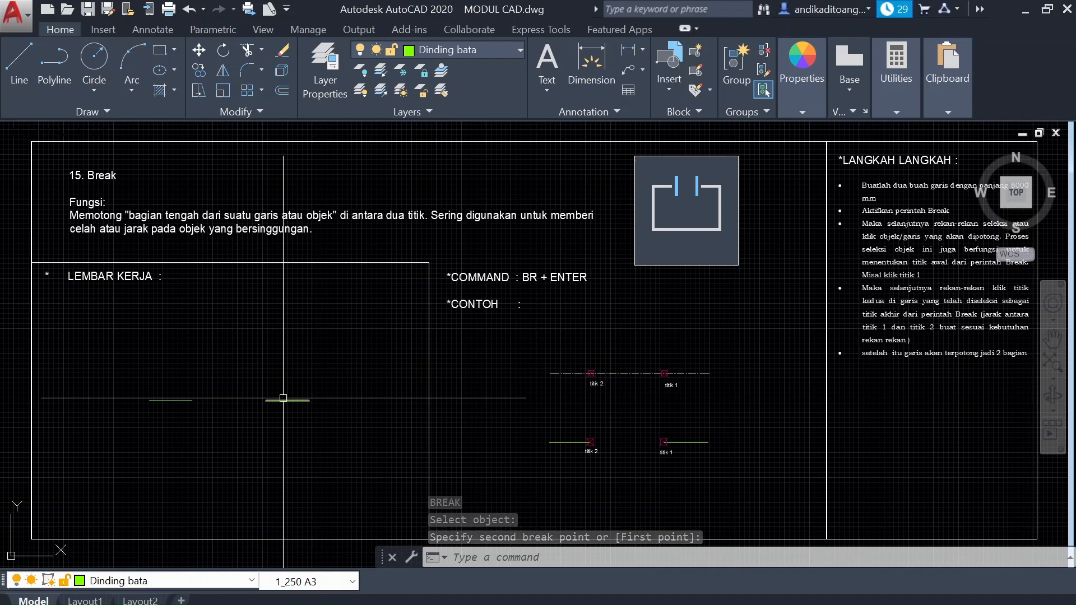
Step: Check the broken line by selecting its right-hand piece on its own, and clear the selection
{"action": "left_click", "coordinate": [303, 409]}
{"action": "left_click", "coordinate": [264, 391]}
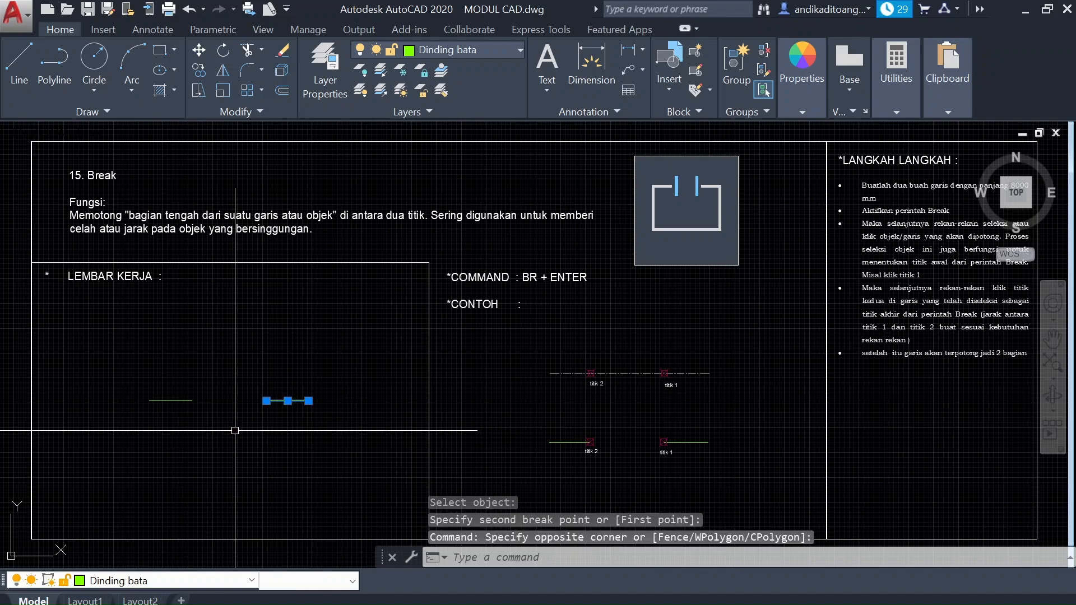
{"action": "left_click", "coordinate": [138, 443]}
{"action": "key", "text": "Escape"}
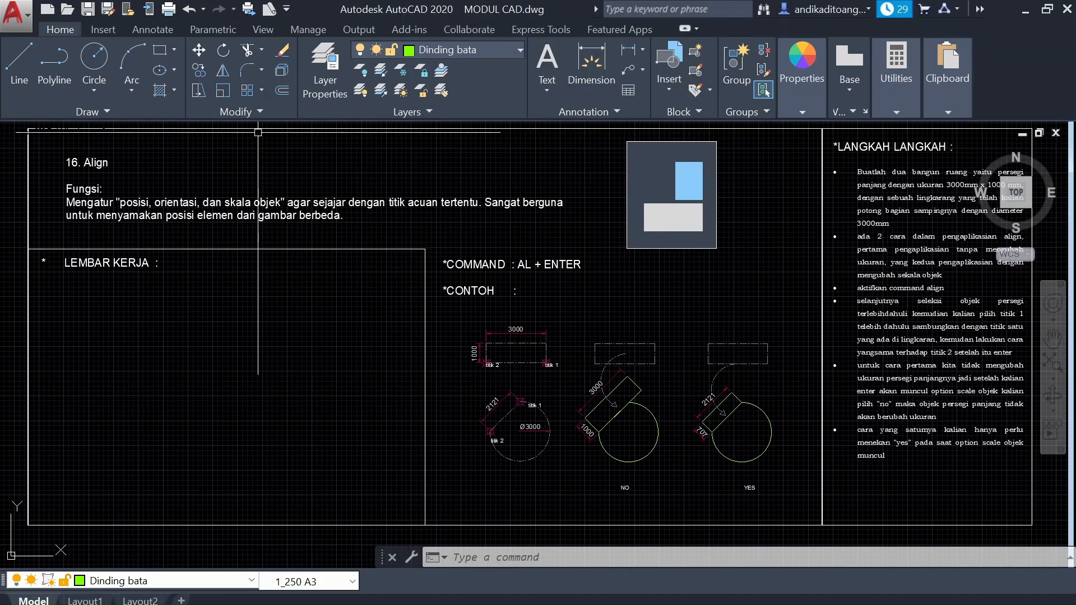
{"action": "left_click", "coordinate": [252, 110]}
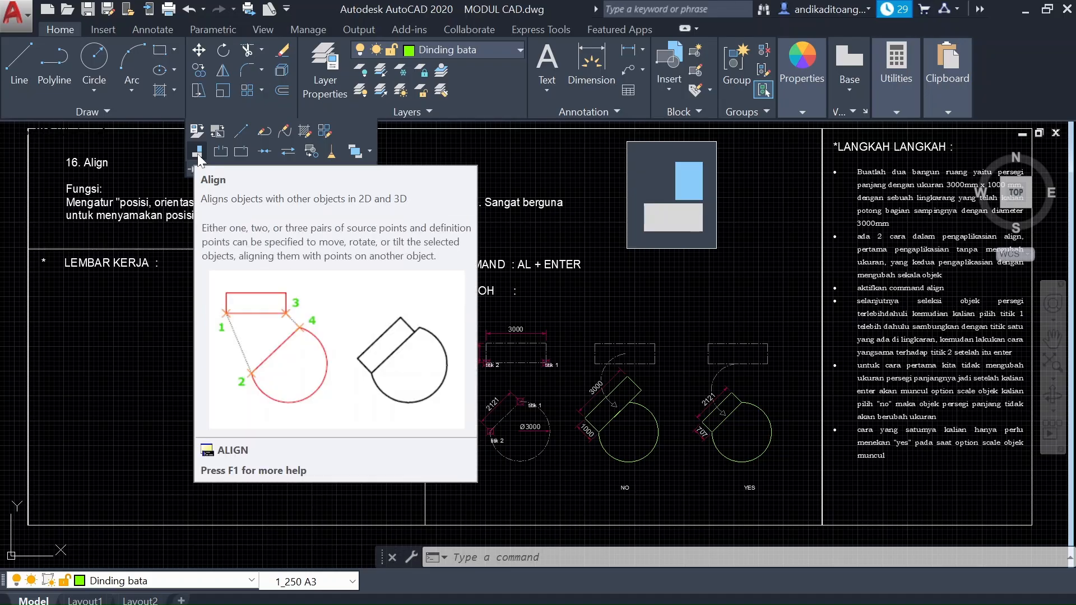
{"action": "left_click", "coordinate": [264, 422]}
{"action": "left_click", "coordinate": [224, 348]}
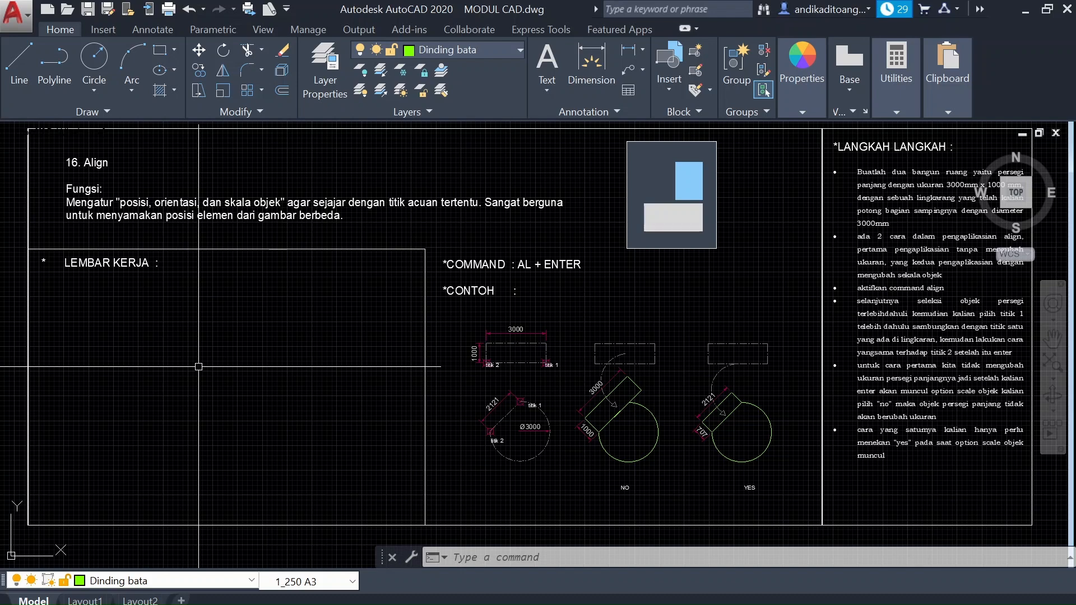
Step: Draw a circle with a diameter of 3000 mm in the lower middle of the Align worksheet's practice area
{"action": "type", "text": "c"}
{"action": "key", "text": "Return"}
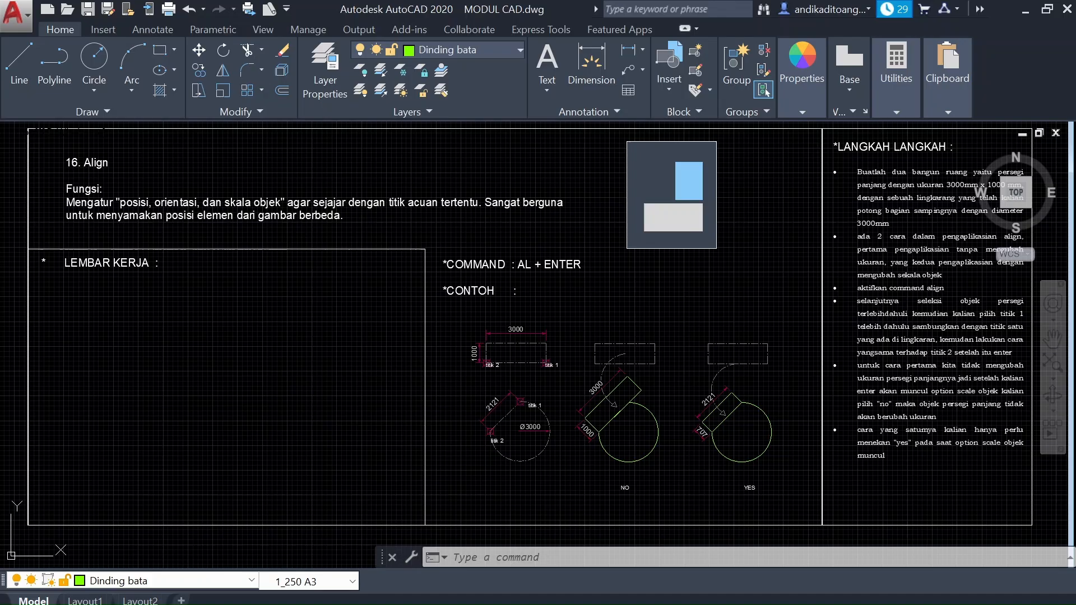
{"action": "left_click", "coordinate": [219, 419]}
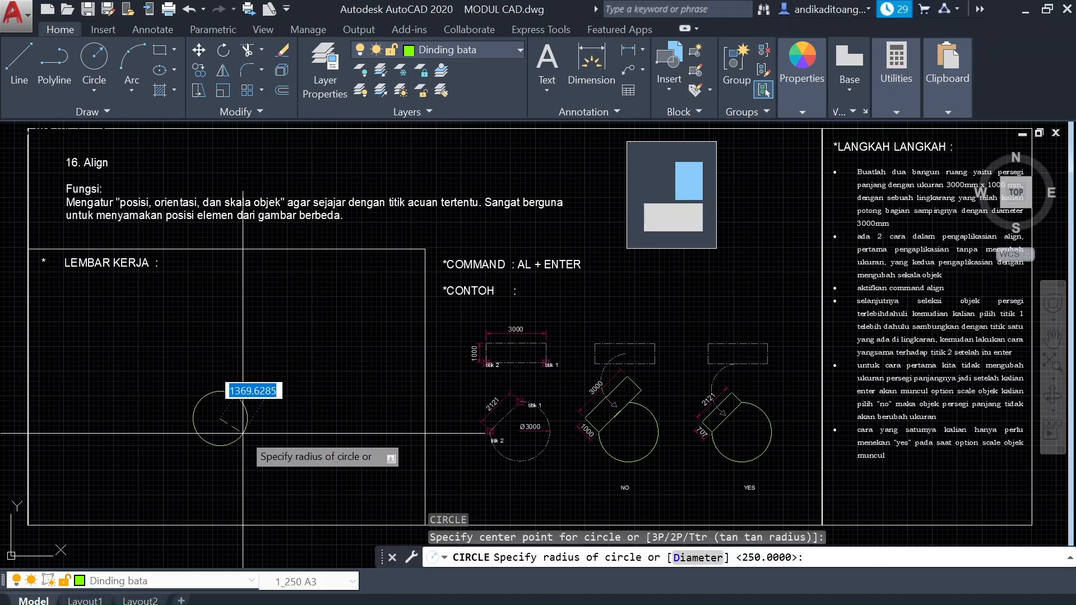
{"action": "type", "text": "D"}
{"action": "key", "text": "Return"}
{"action": "type", "text": "3000"}
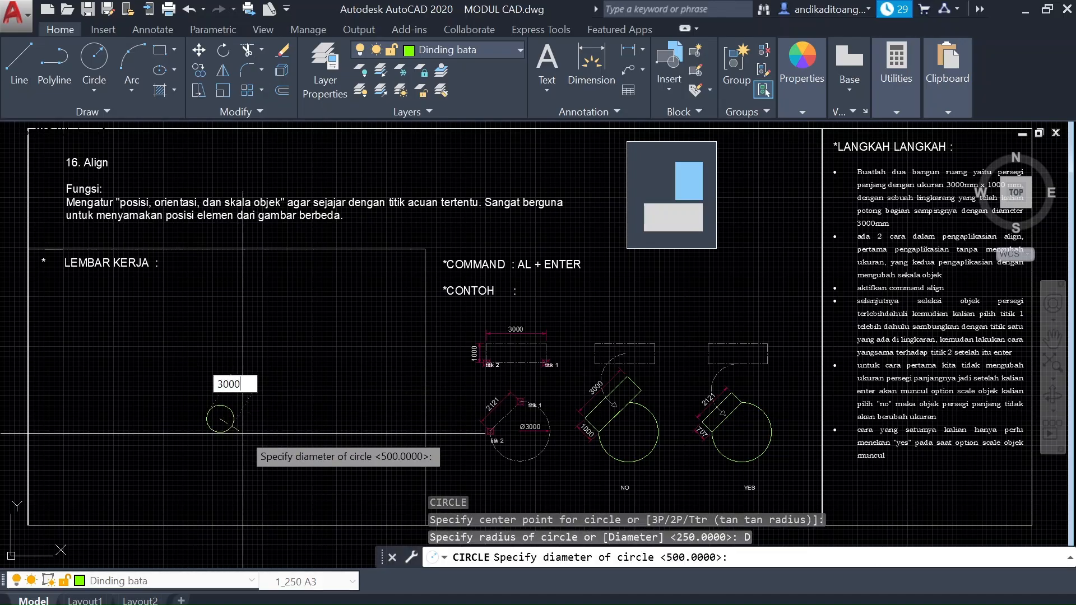
{"action": "key", "text": "Return"}
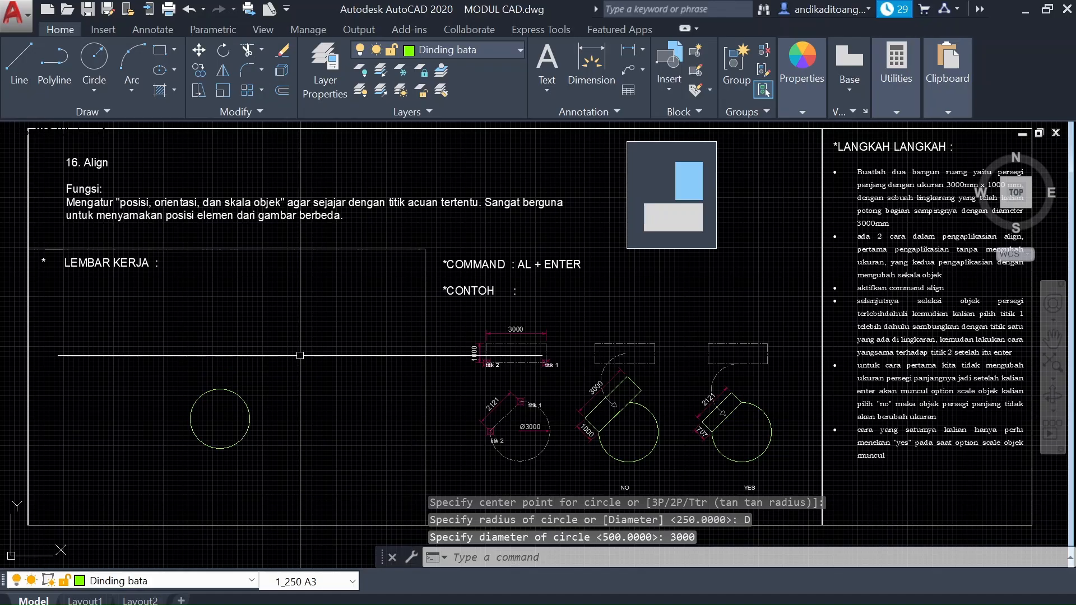
Step: Draw a 3000 by 1000 mm rectangle above and to the left of the circle
{"action": "type", "text": "rec"}
{"action": "key", "text": "Return"}
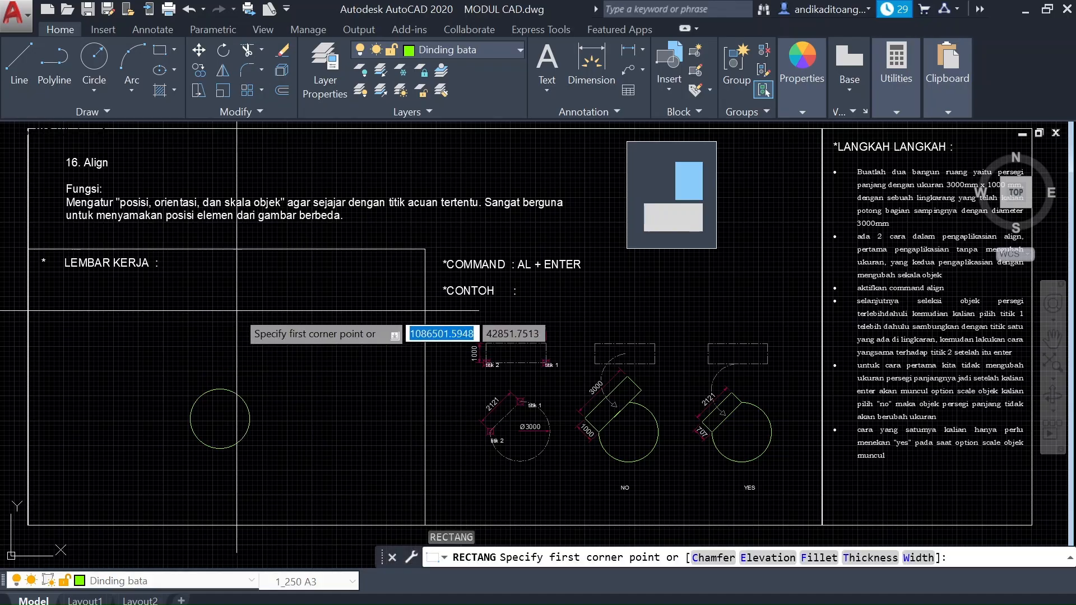
{"action": "left_click", "coordinate": [146, 315]}
{"action": "type", "text": "3000"}
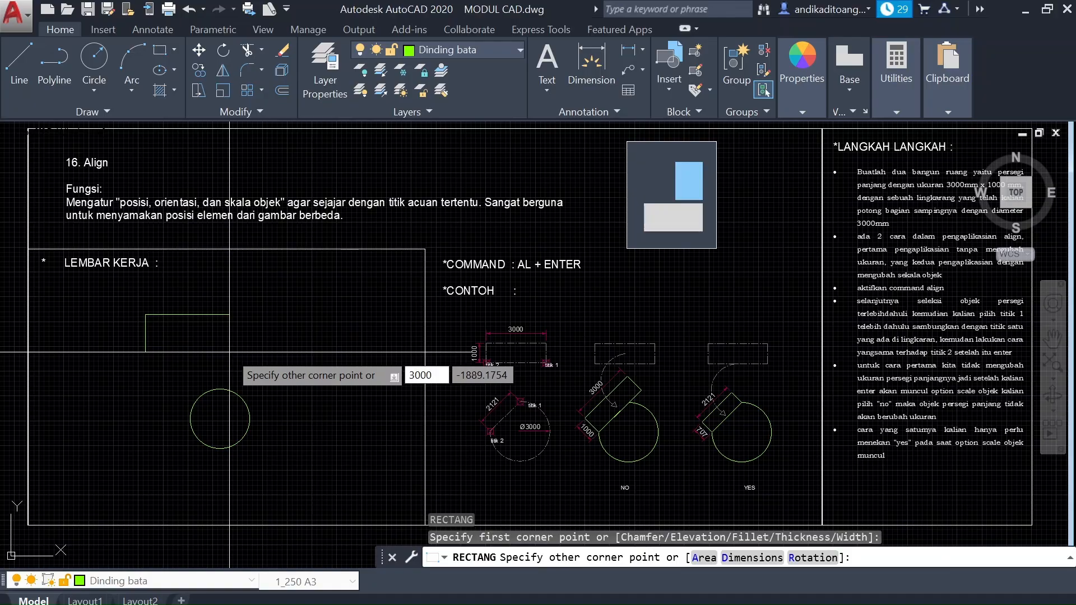
{"action": "key", "text": "Tab"}
{"action": "type", "text": "10"}
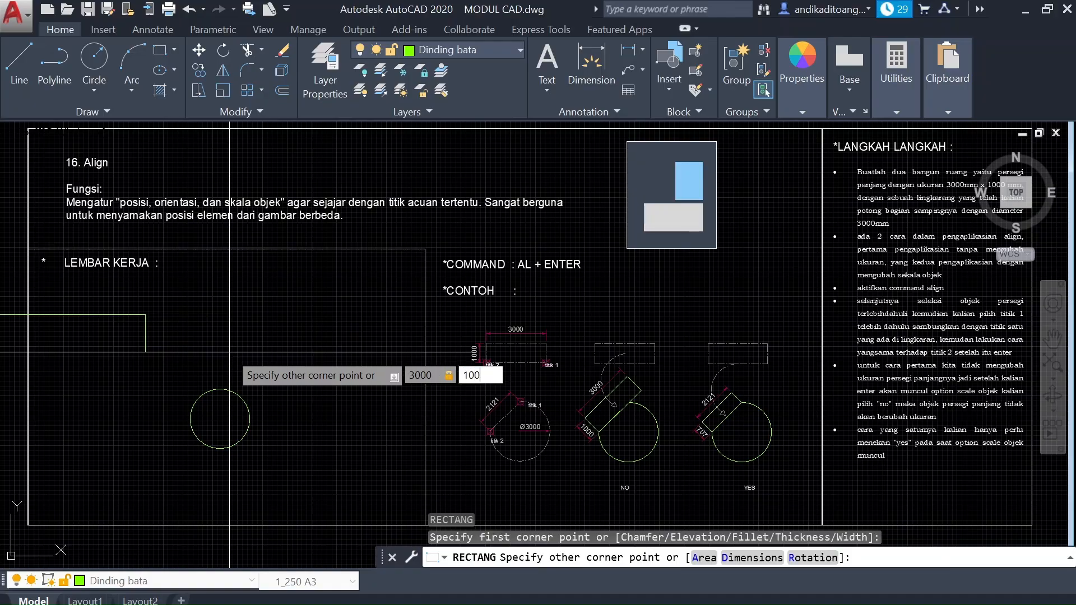
{"action": "type", "text": "00"}
{"action": "key", "text": "Return"}
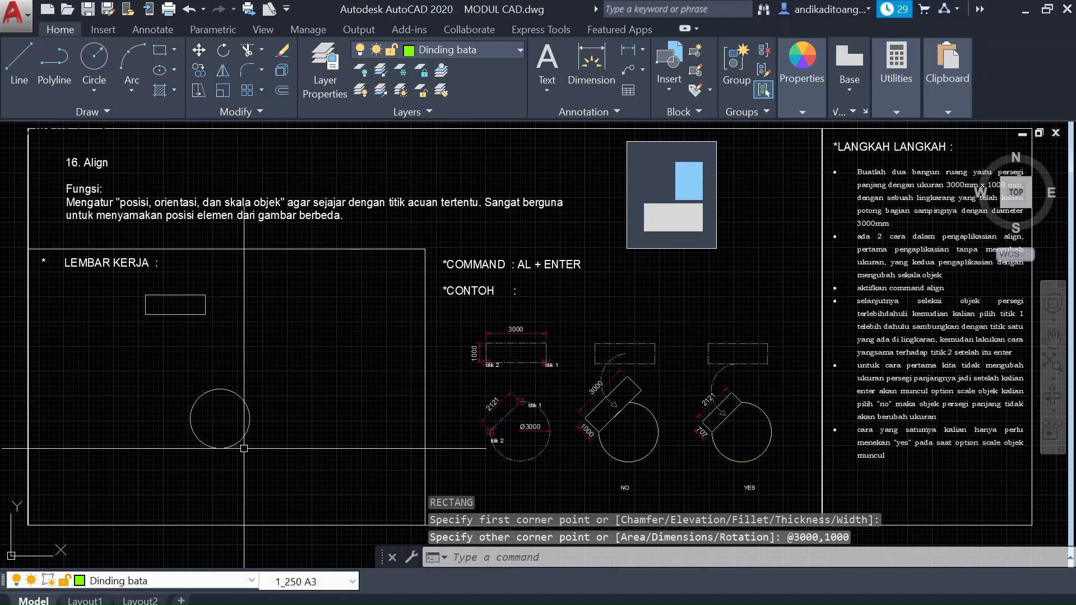
{"action": "type", "text": "l"}
{"action": "key", "text": "Return"}
{"action": "scroll", "coordinate": [220, 418], "scroll_direction": "up", "scroll_amount": 2}
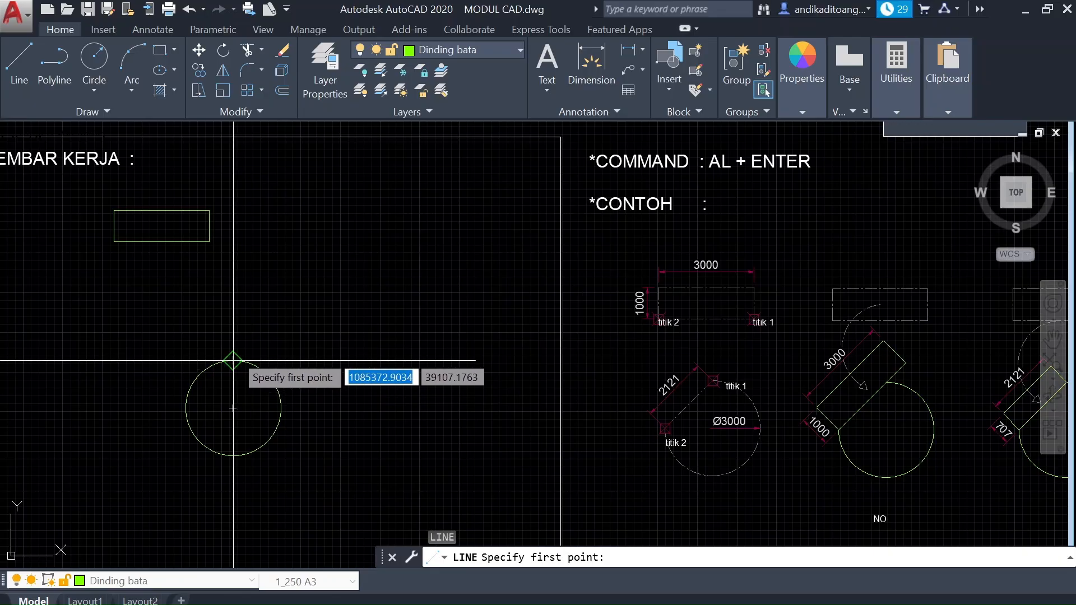
{"action": "key", "text": "Escape"}
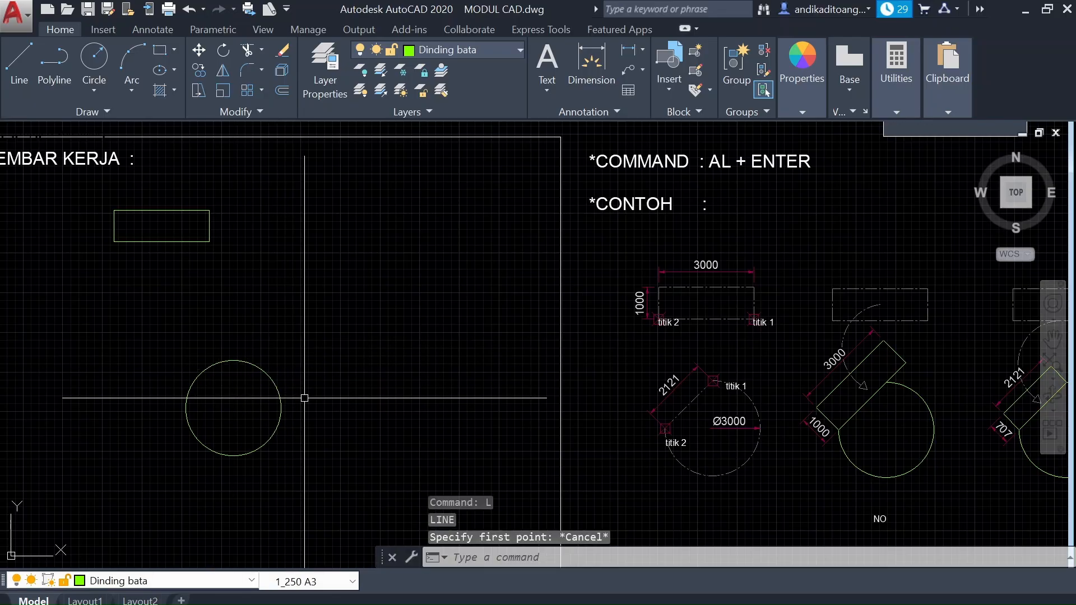
Step: Draw a straight chord from the circle's top quadrant to its left quadrant
{"action": "type", "text": "l"}
{"action": "key", "text": "Return"}
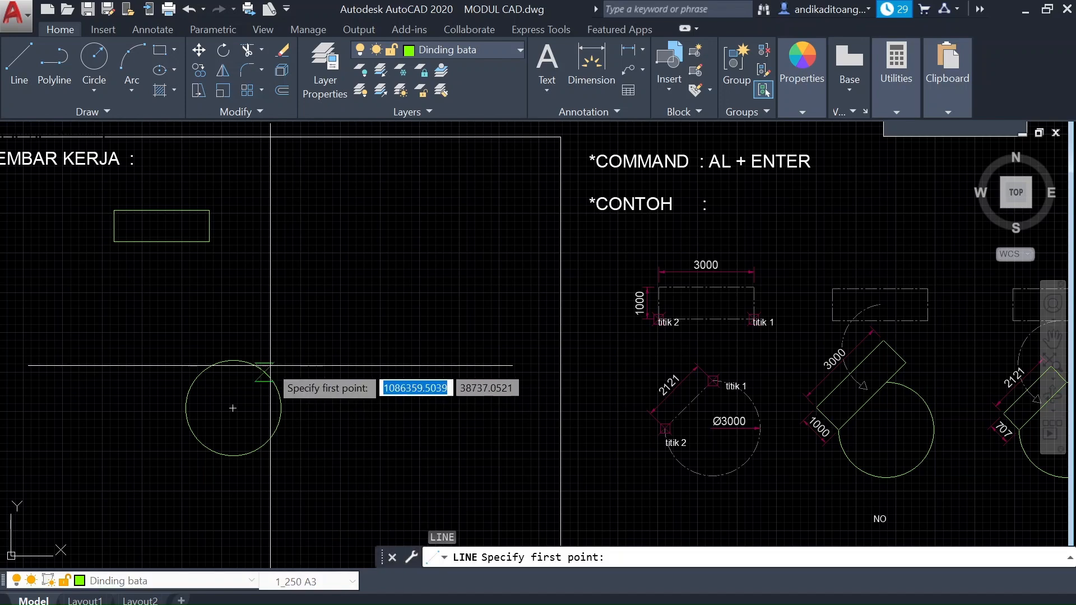
{"action": "left_click", "coordinate": [232, 360]}
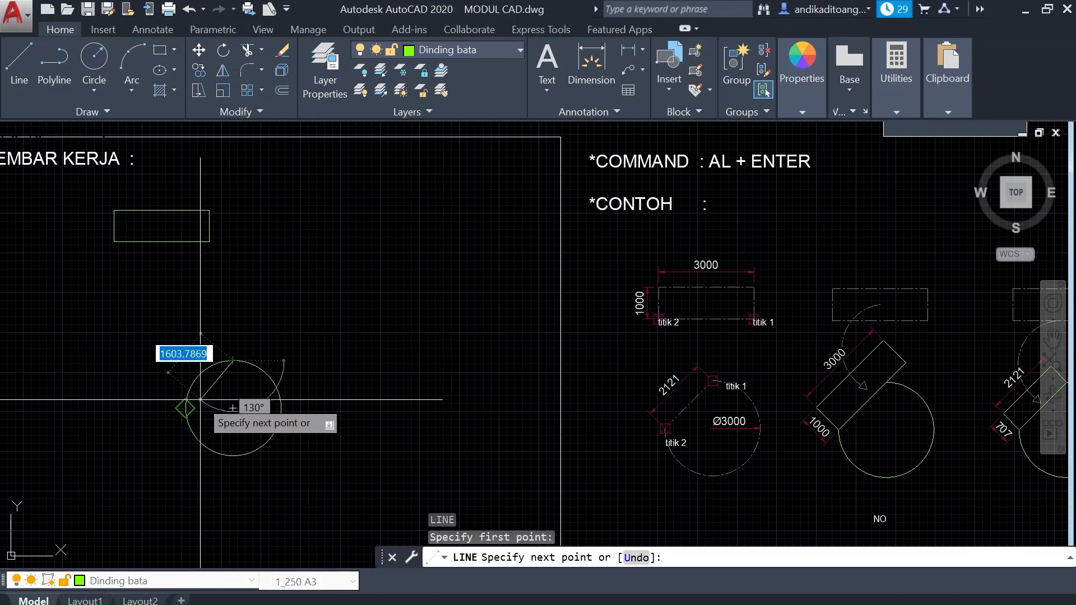
{"action": "left_click", "coordinate": [200, 400]}
{"action": "key", "text": "Escape"}
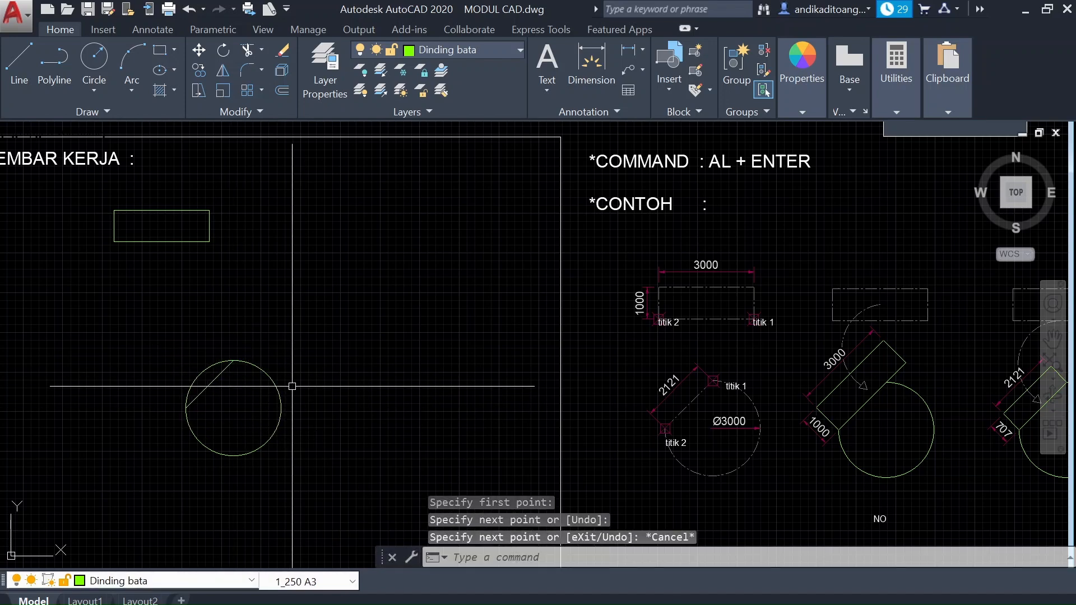
Step: Trim away the circle's upper-left arc, using the chord as the cutting edge
{"action": "type", "text": "tr"}
{"action": "key", "text": "Return"}
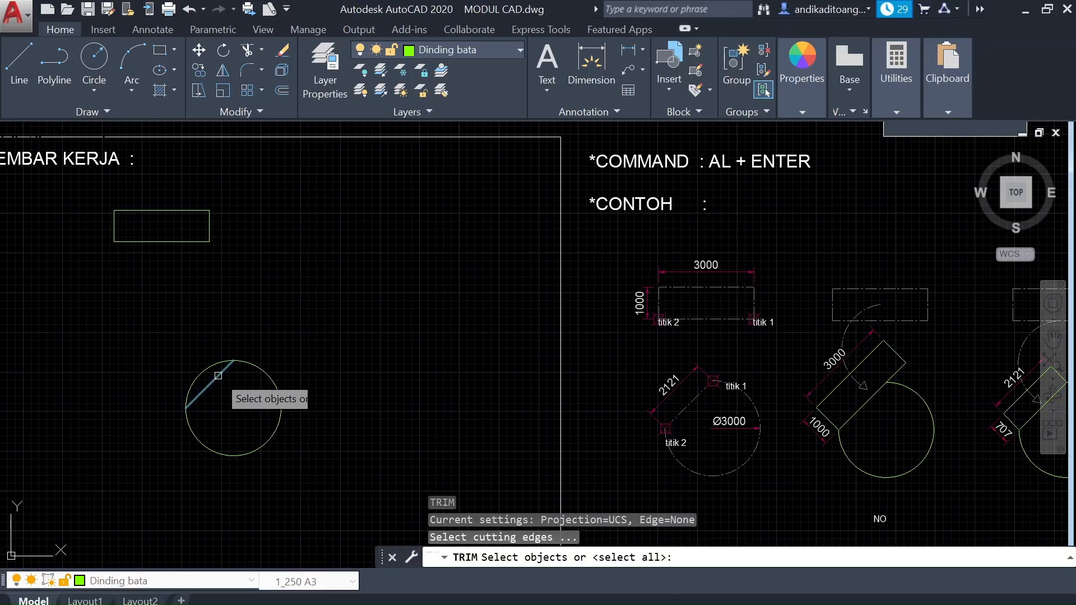
{"action": "left_click", "coordinate": [218, 375]}
{"action": "key", "text": "Return"}
{"action": "left_click", "coordinate": [211, 363]}
{"action": "key", "text": "Escape"}
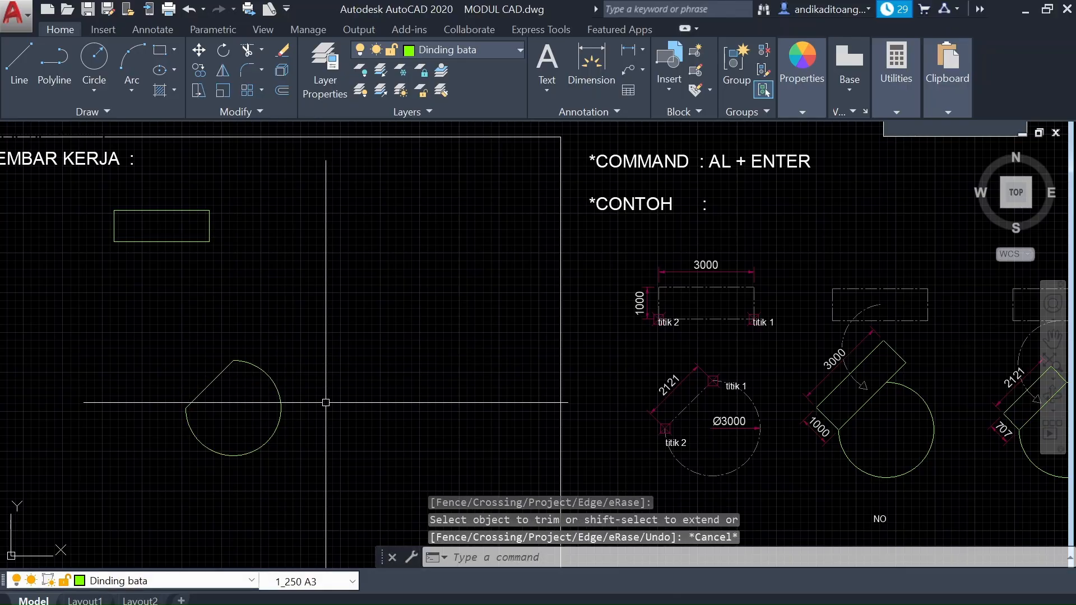
Step: Align the rectangle to the cut circle's flat edge, matching its lower-right and lower-left corners to the edge's upper and lower ends, without scaling
{"action": "scroll", "coordinate": [325, 403], "scroll_direction": "down", "scroll_amount": 2}
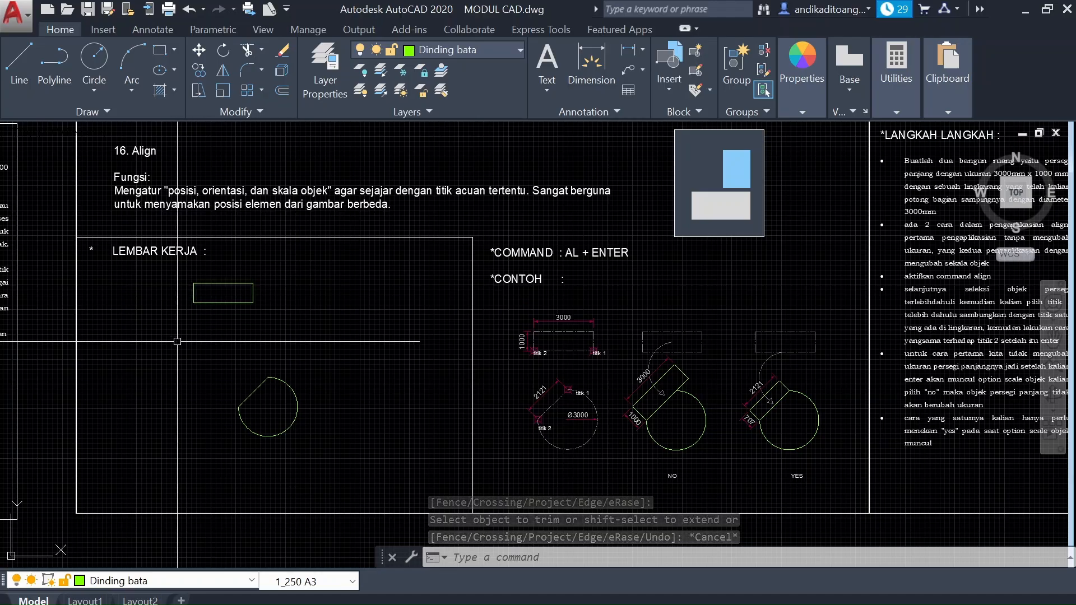
{"action": "left_click", "coordinate": [293, 264]}
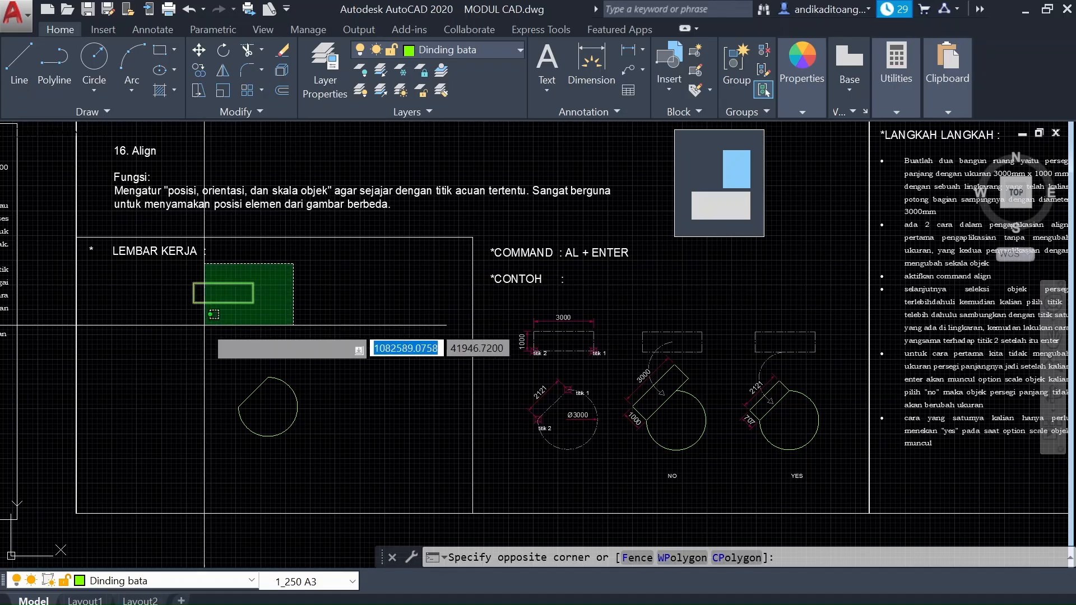
{"action": "left_click", "coordinate": [176, 332]}
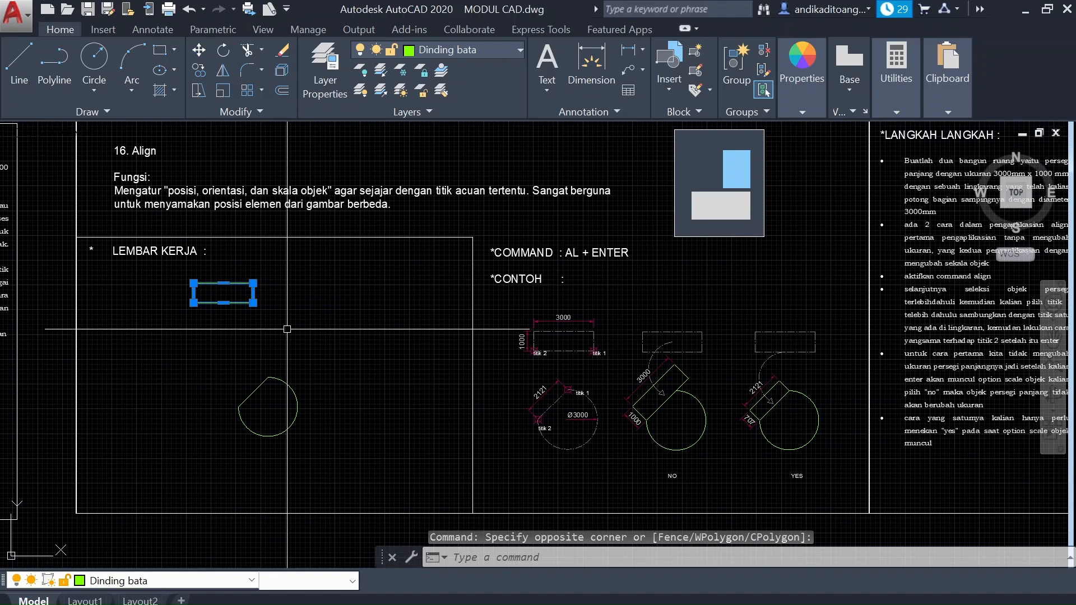
{"action": "type", "text": "AL"}
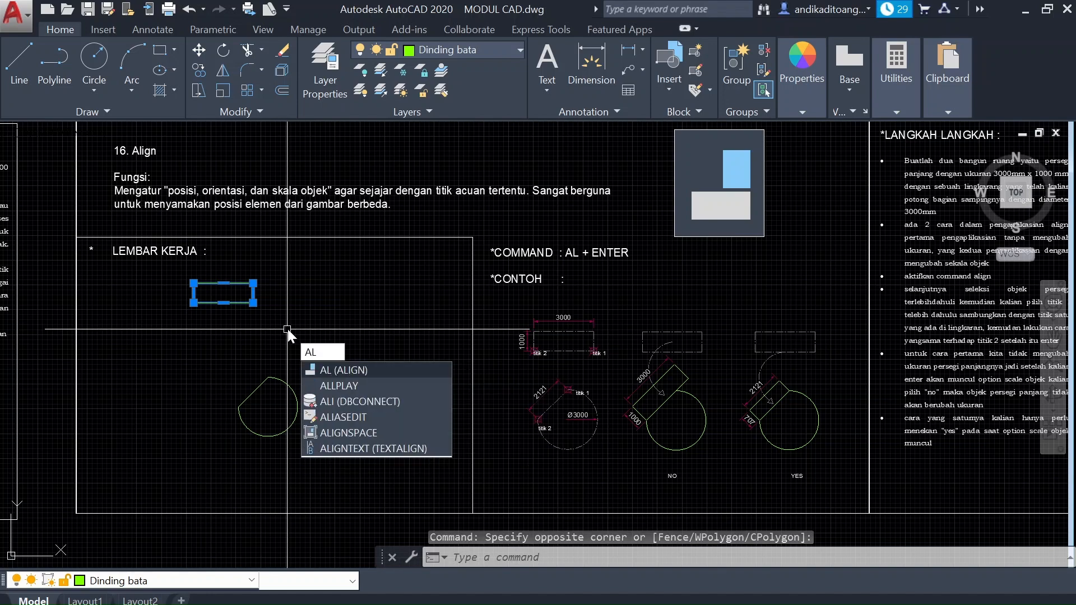
{"action": "left_click", "coordinate": [362, 371]}
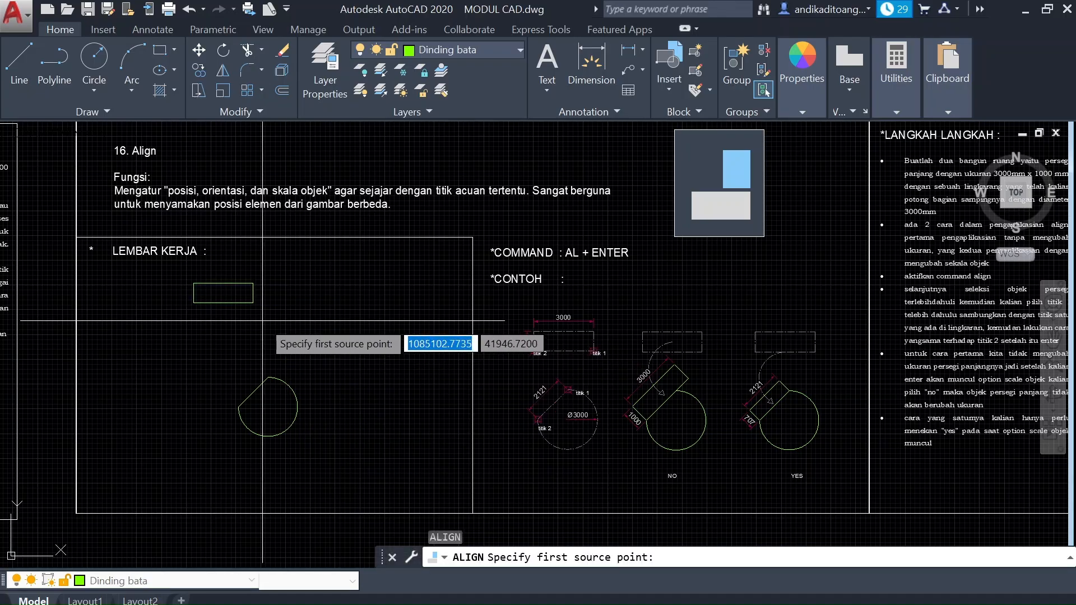
{"action": "left_click", "coordinate": [253, 303]}
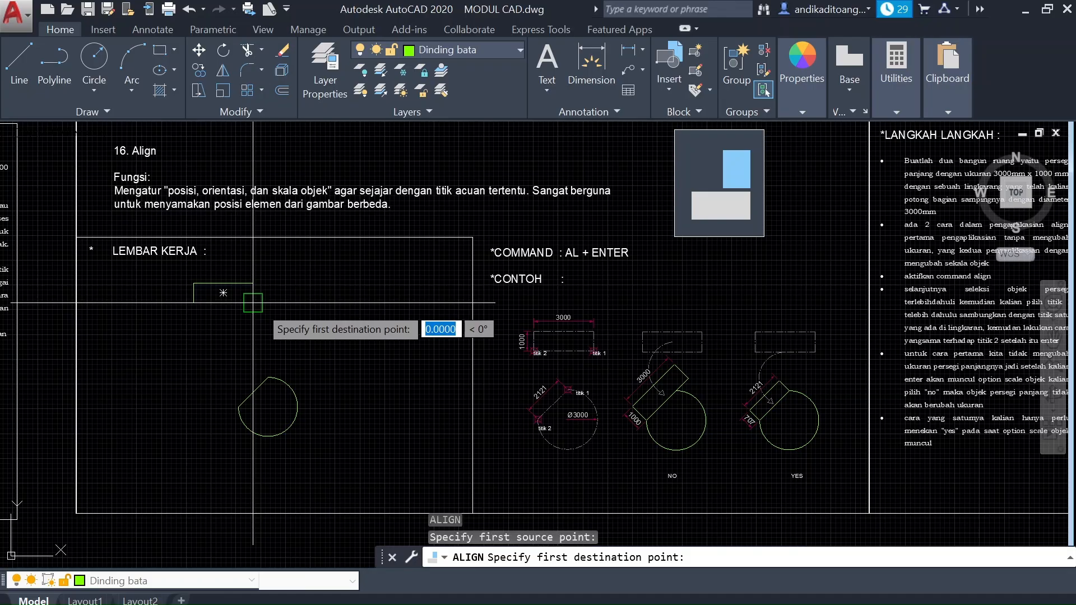
{"action": "left_click", "coordinate": [268, 378]}
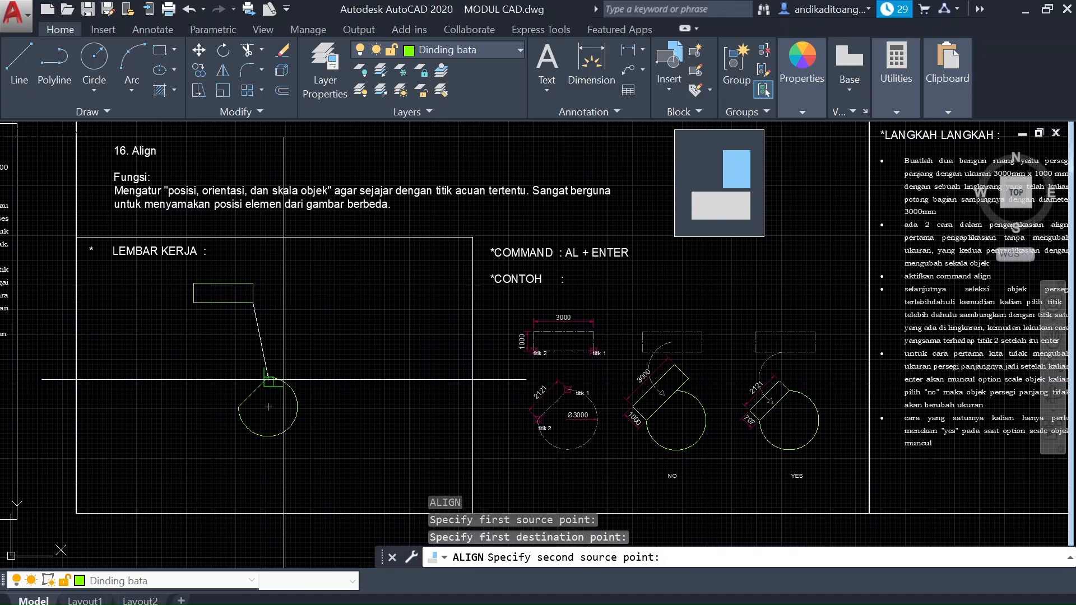
{"action": "left_click", "coordinate": [193, 302]}
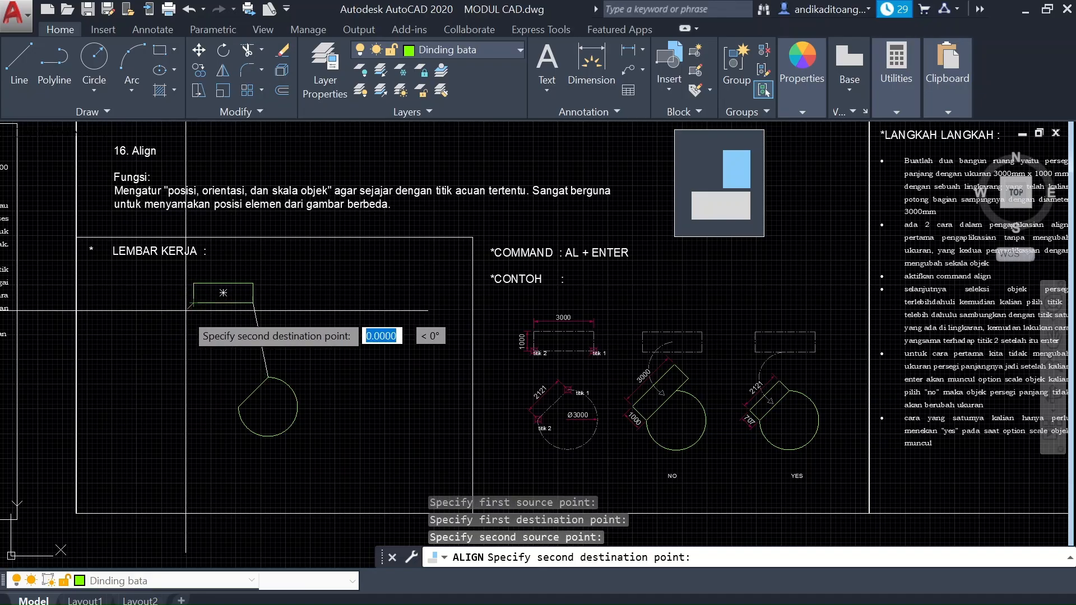
{"action": "left_click", "coordinate": [238, 407]}
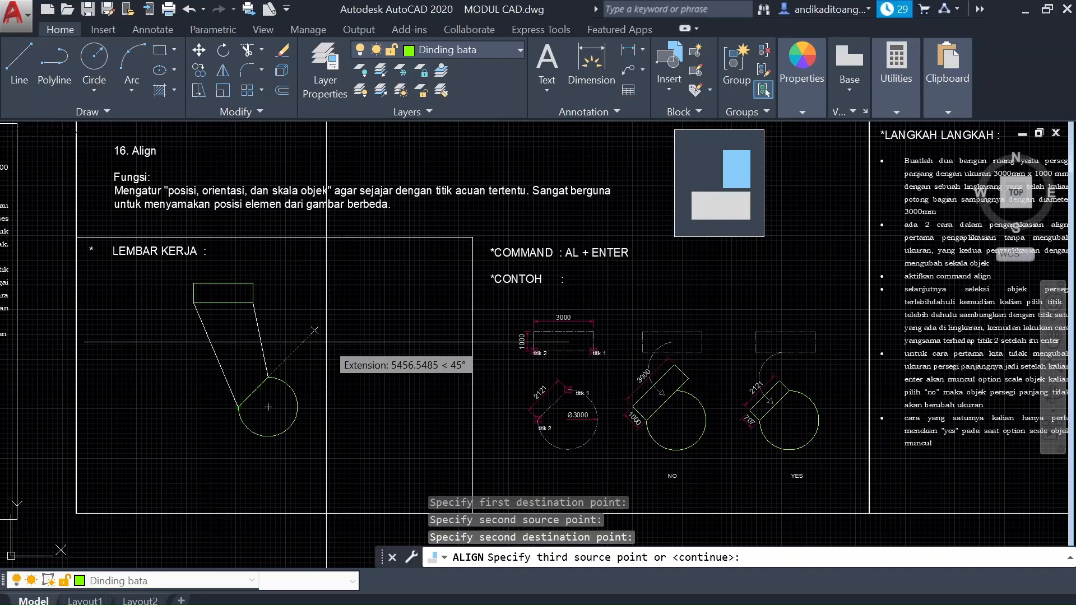
{"action": "key", "text": "Return"}
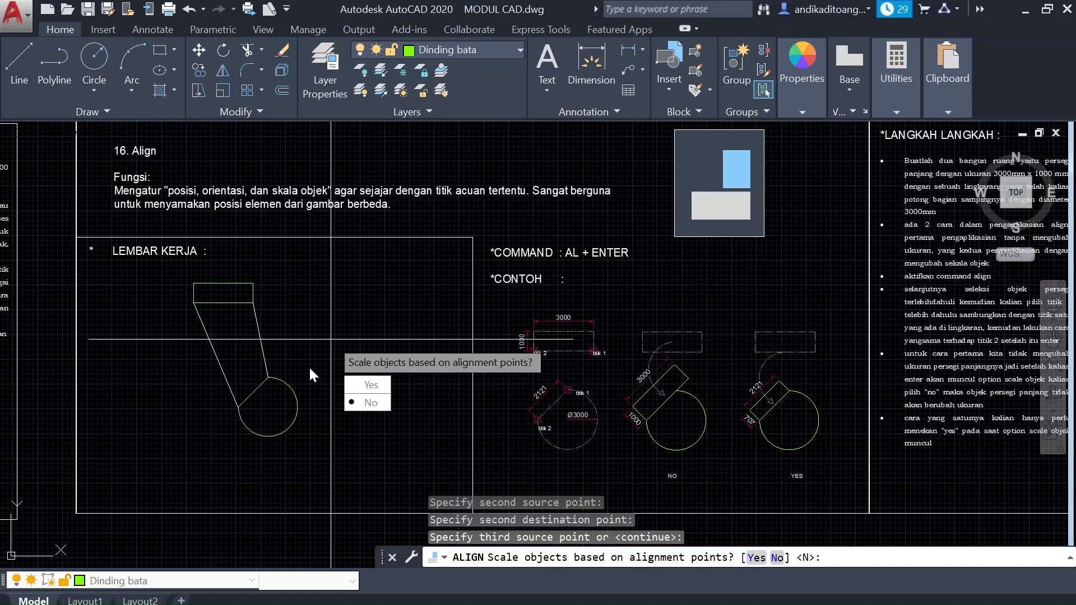
{"action": "left_click", "coordinate": [367, 403]}
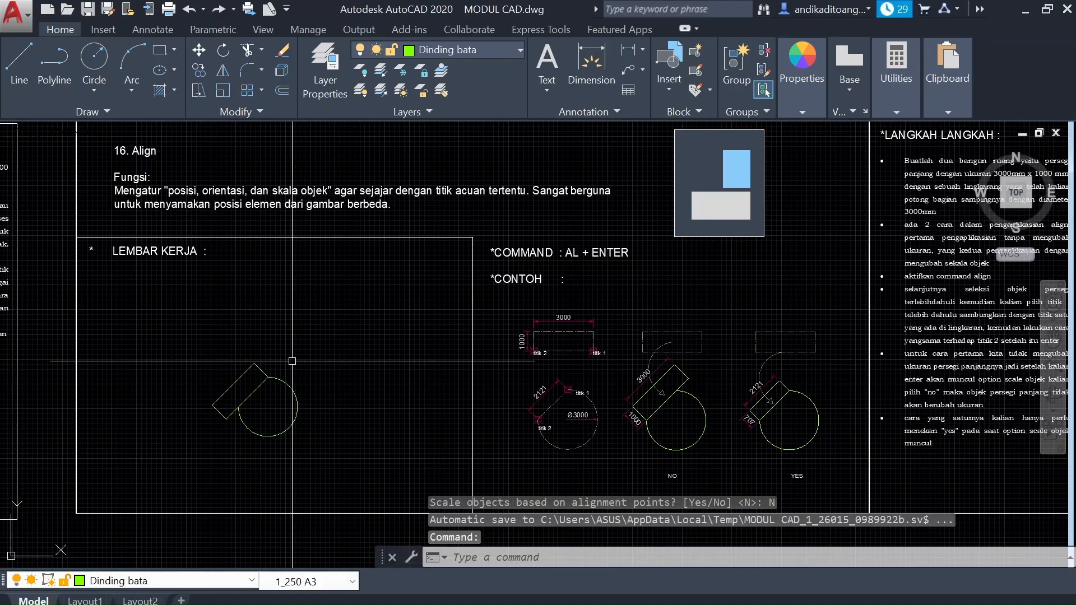
Step: Move the cut circle with its aligned rectangle to the left side of the practice area
{"action": "left_click", "coordinate": [319, 362]}
{"action": "left_click", "coordinate": [227, 443]}
{"action": "type", "text": "m"}
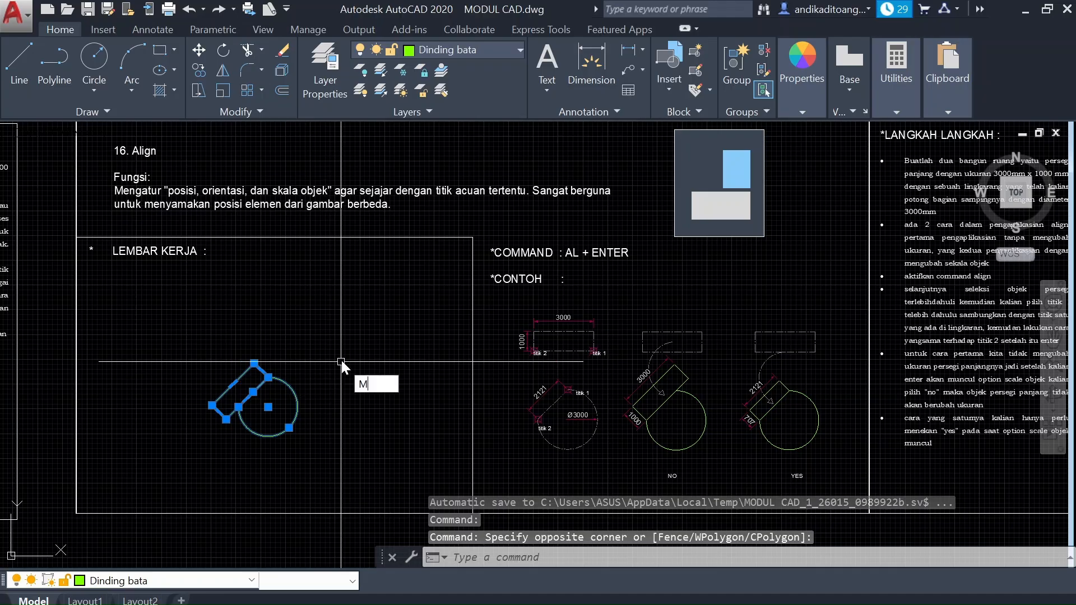
{"action": "key", "text": "Return"}
{"action": "left_click", "coordinate": [350, 363]}
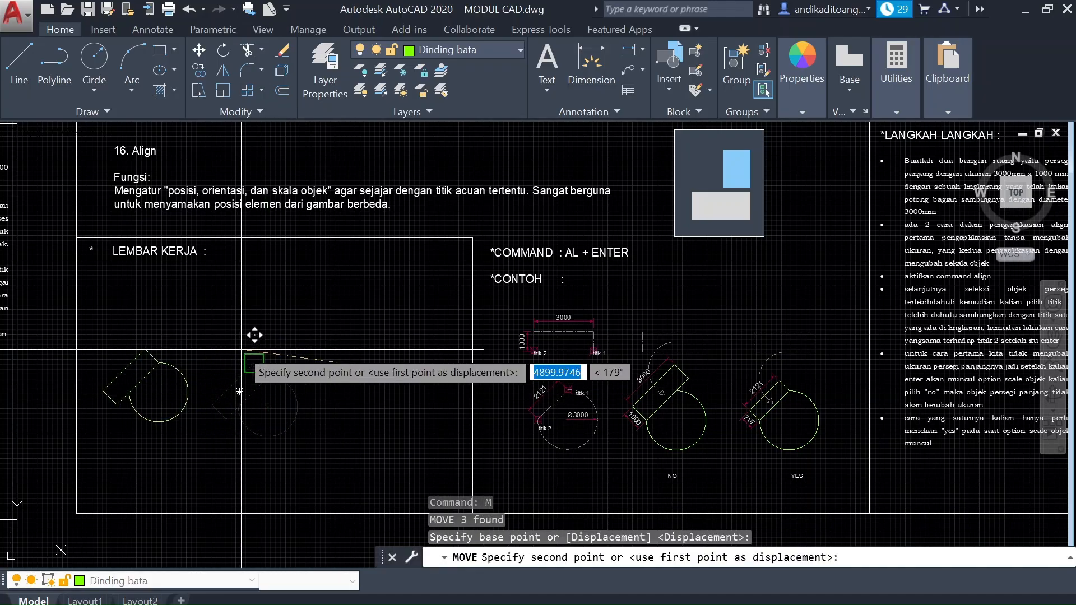
{"action": "left_click", "coordinate": [251, 350]}
Step: Copy the cut circle with its aligned rectangle to the right within the practice area
{"action": "left_click", "coordinate": [226, 312]}
{"action": "left_click", "coordinate": [142, 424]}
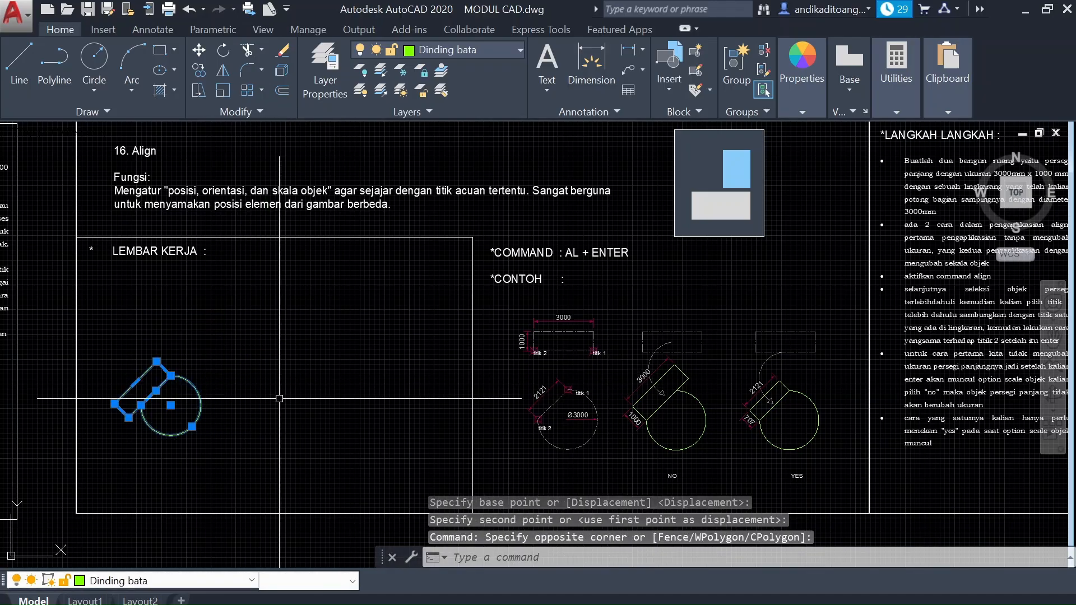
{"action": "type", "text": "co"}
{"action": "key", "text": "Return"}
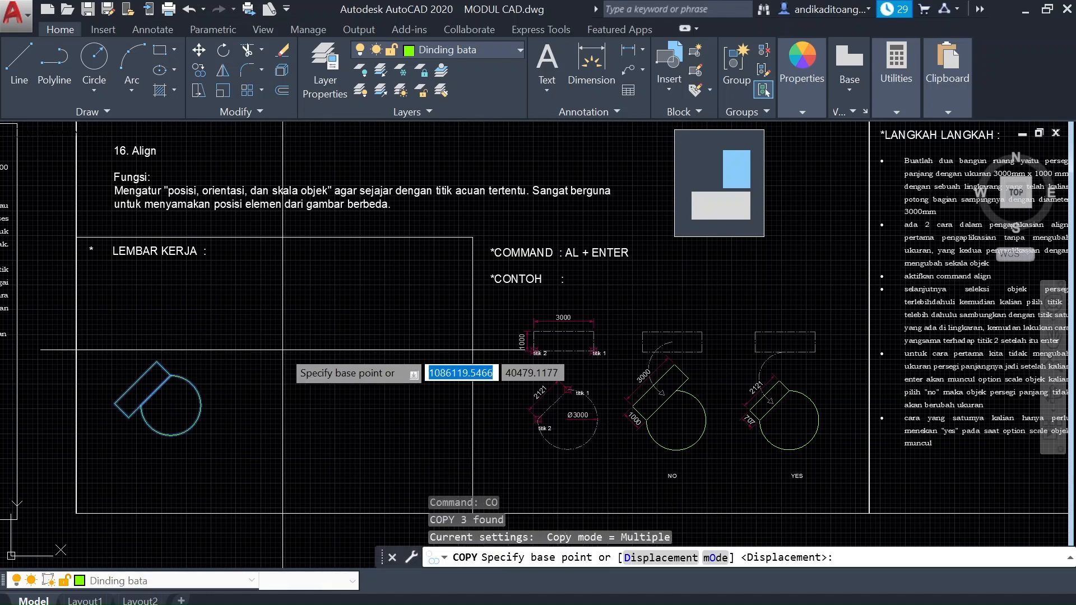
{"action": "left_click", "coordinate": [280, 343]}
{"action": "left_click", "coordinate": [424, 351]}
{"action": "key", "text": "Escape"}
Step: Move the copied rectangle up, clear of the second cut circle
{"action": "left_click", "coordinate": [320, 348]}
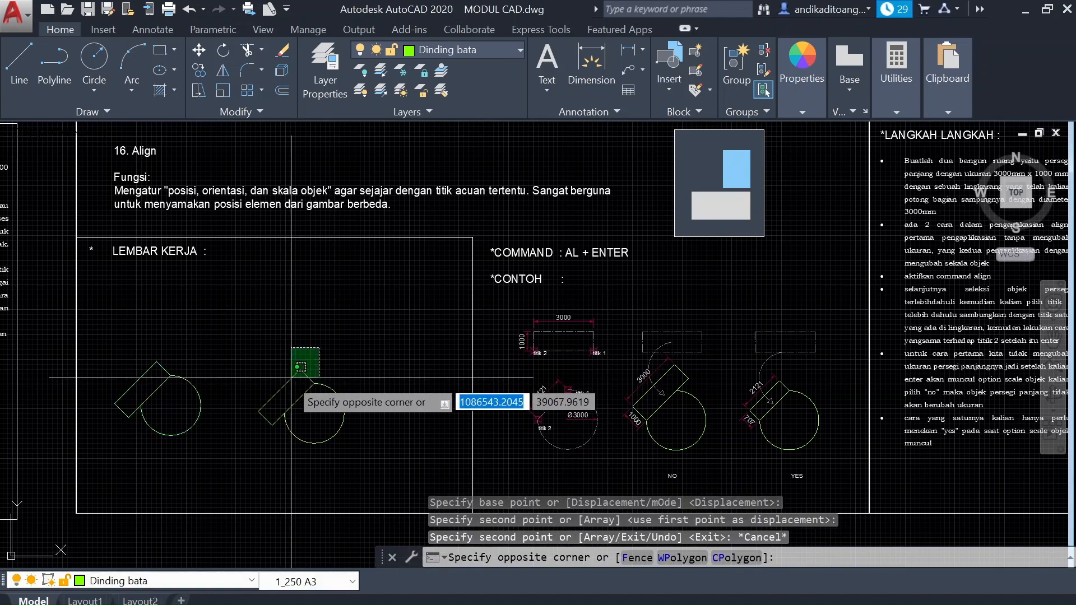
{"action": "left_click", "coordinate": [291, 374]}
{"action": "type", "text": "m"}
{"action": "key", "text": "Return"}
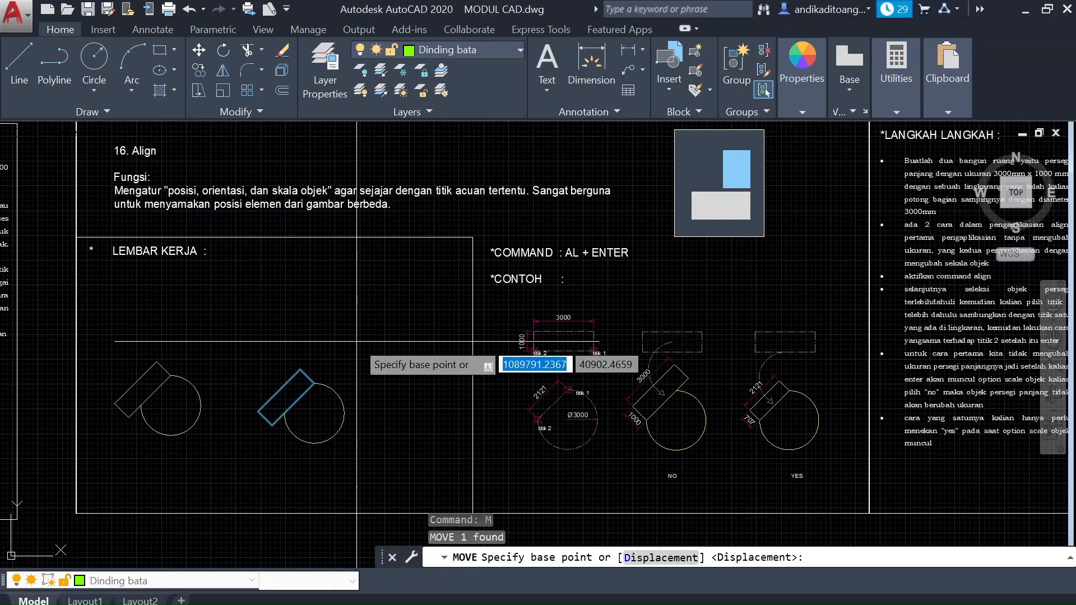
{"action": "left_click", "coordinate": [402, 457]}
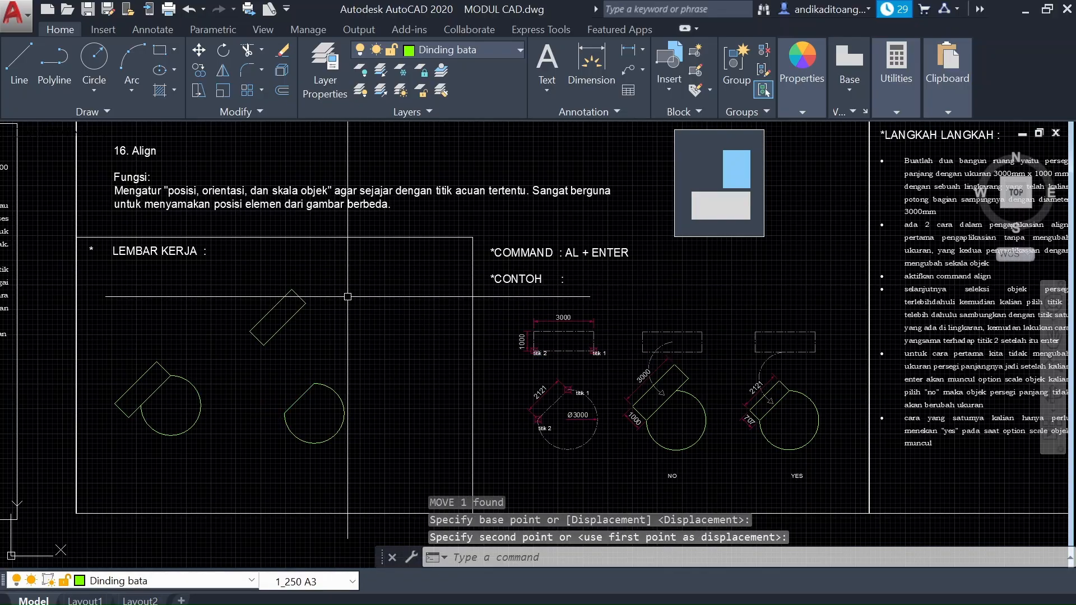
Step: Align the tilted rectangle to the second cut circle's flat edge with scaling, matching its upper short side's midpoint and lowest corner to the edge's ends
{"action": "left_click", "coordinate": [363, 261]}
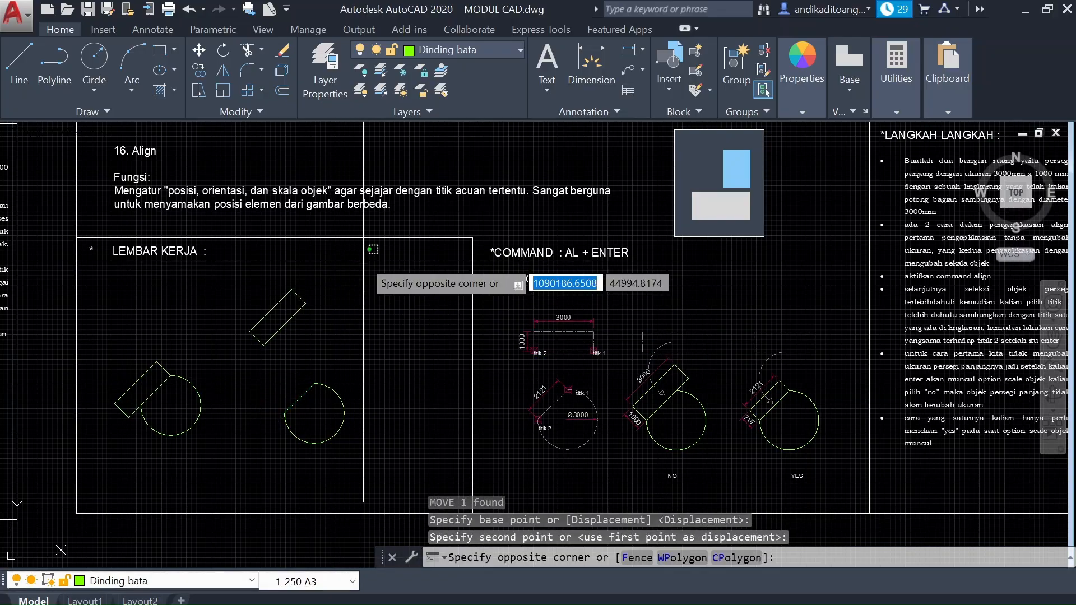
{"action": "left_click", "coordinate": [238, 339]}
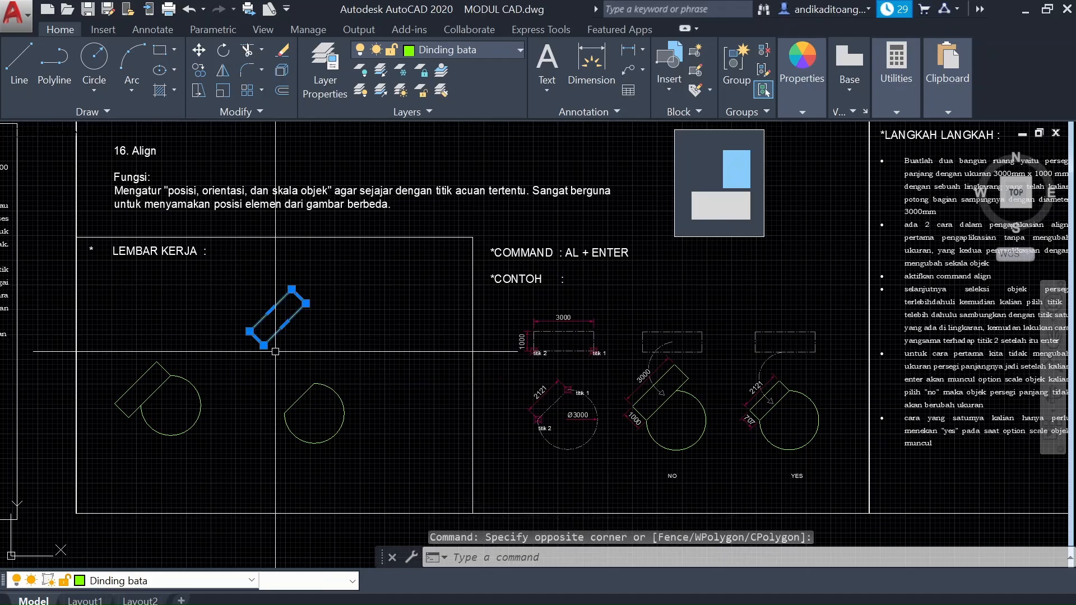
{"action": "type", "text": "A"}
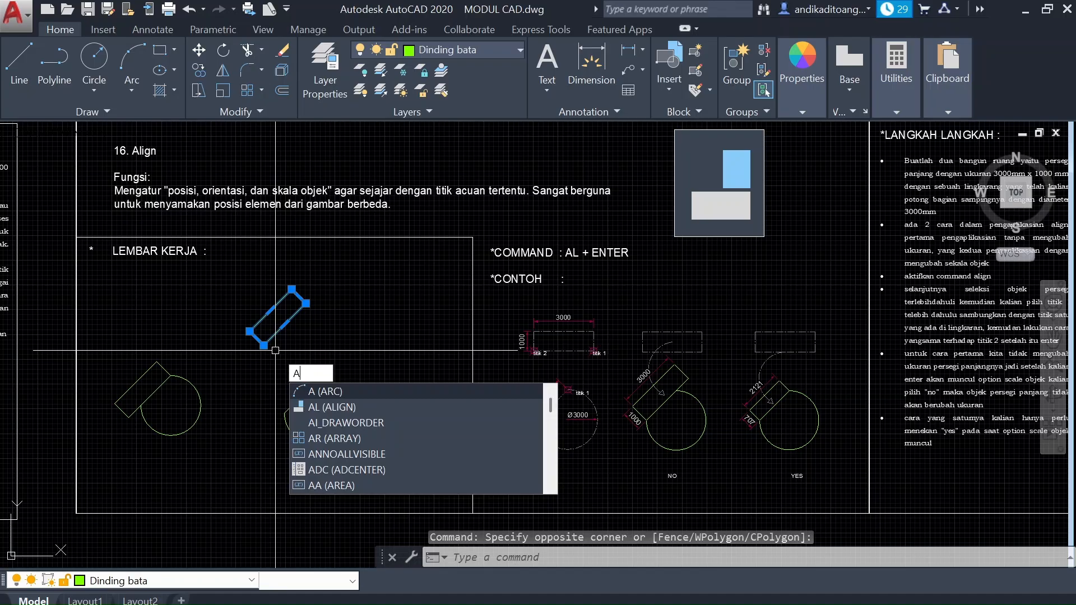
{"action": "type", "text": "L"}
{"action": "key", "text": "Return"}
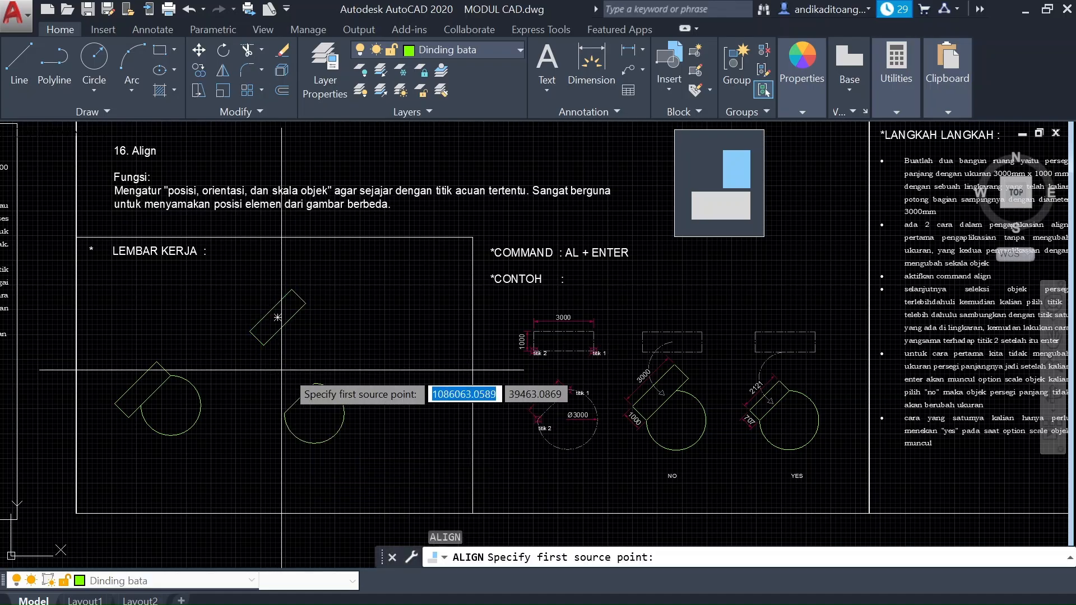
{"action": "left_click", "coordinate": [304, 303]}
{"action": "left_click", "coordinate": [314, 384]}
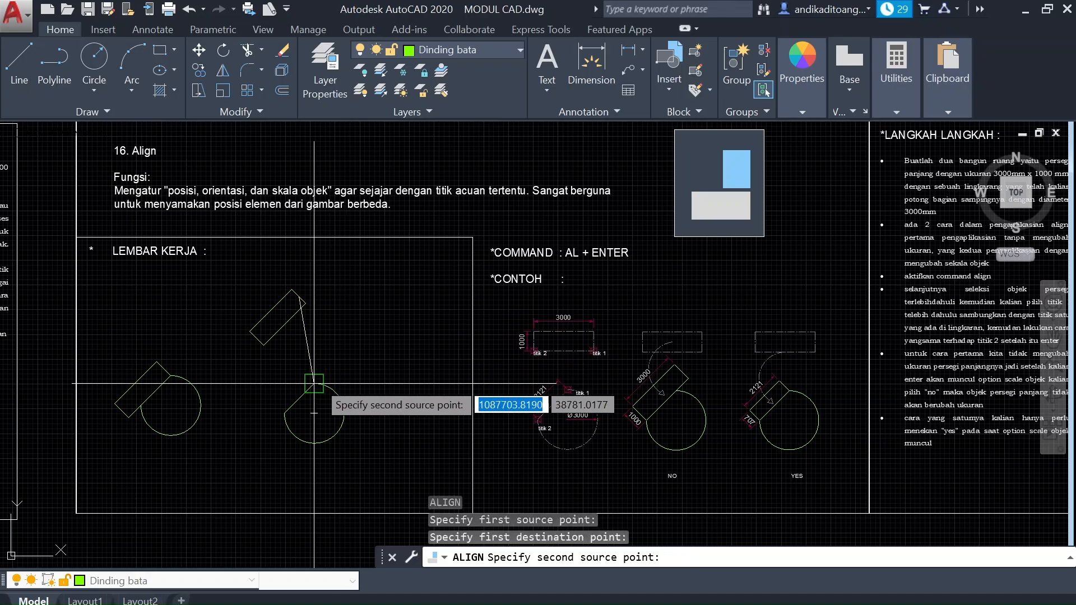
{"action": "left_click", "coordinate": [268, 350]}
{"action": "left_click", "coordinate": [285, 413]}
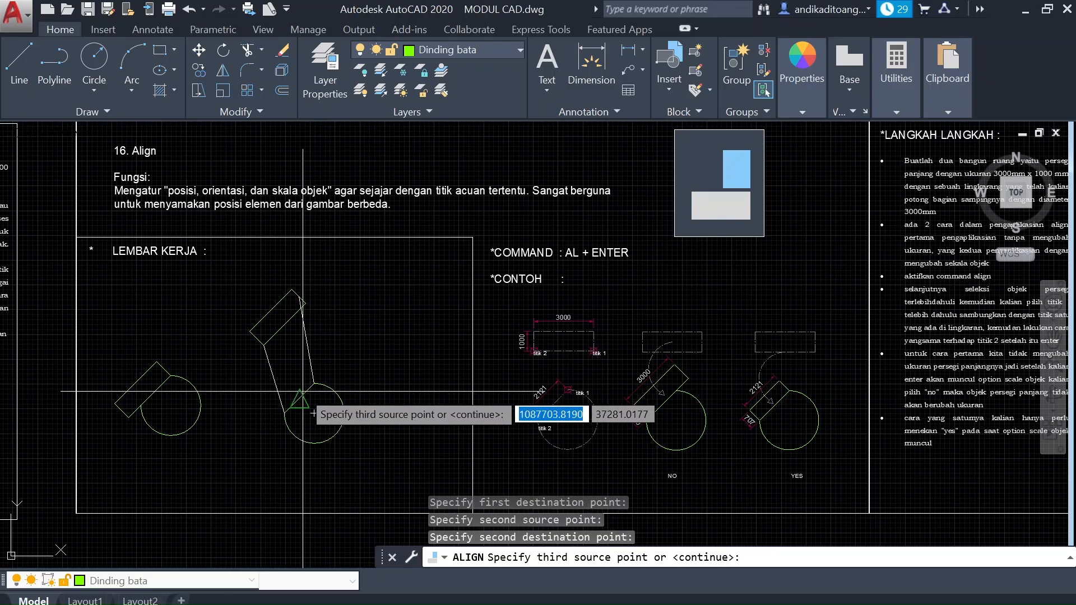
{"action": "key", "text": "Return"}
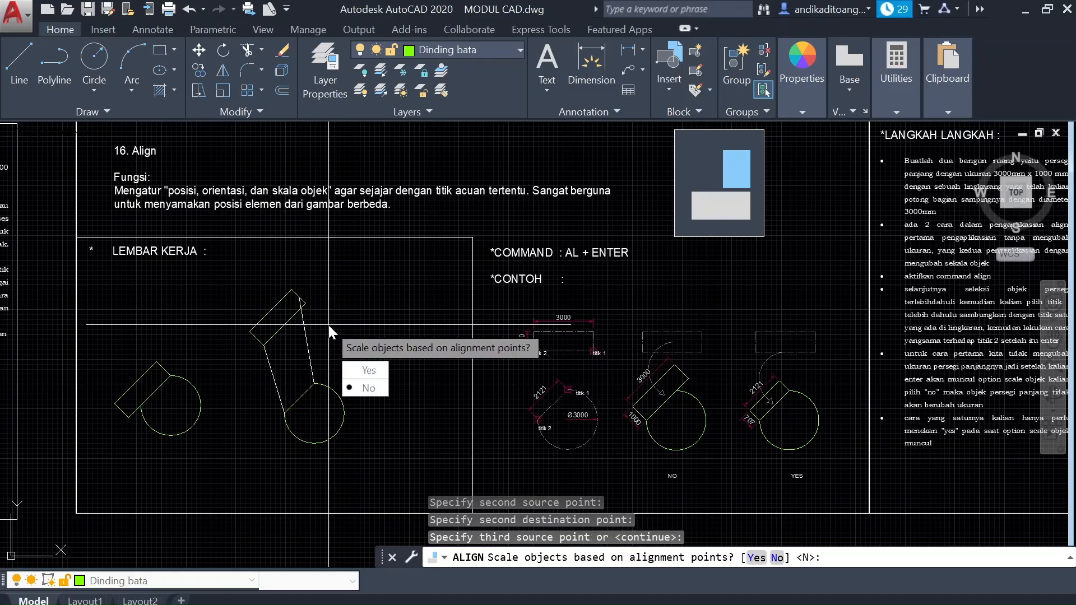
{"action": "left_click", "coordinate": [364, 371]}
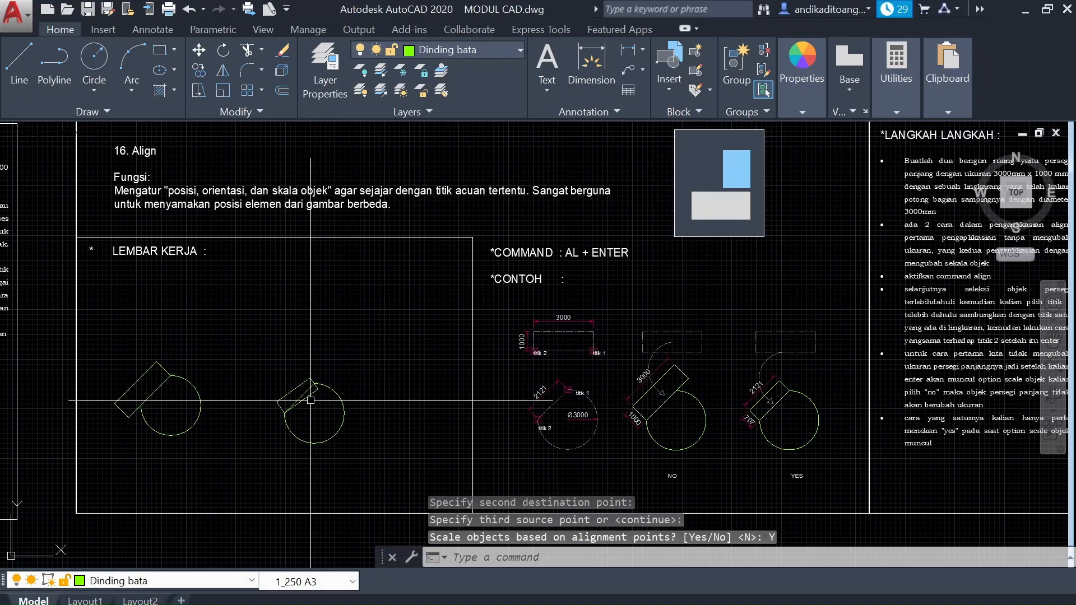
{"action": "scroll", "coordinate": [294, 398], "scroll_direction": "up", "scroll_amount": 4}
{"action": "scroll", "coordinate": [294, 398], "scroll_direction": "down", "scroll_amount": 6}
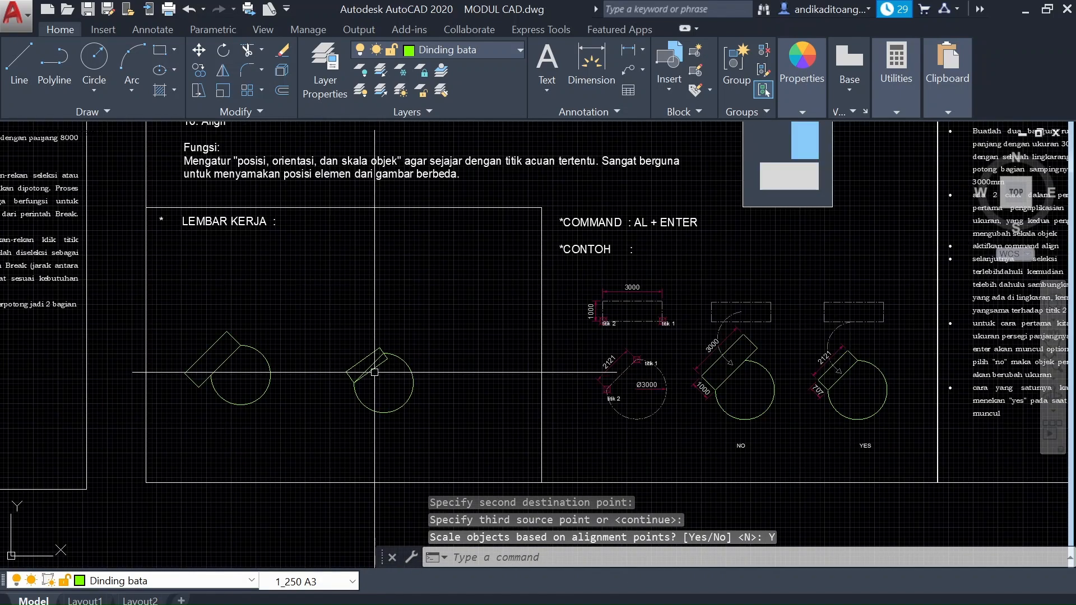
{"action": "scroll", "coordinate": [397, 343], "scroll_direction": "up", "scroll_amount": 2}
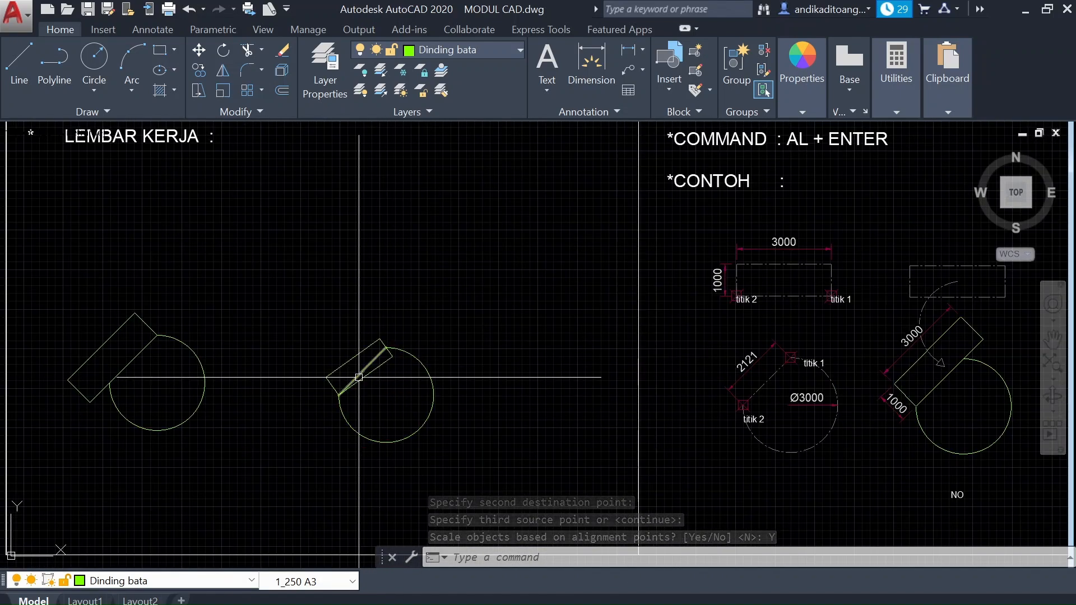
Step: Move the scaled rectangle straight up, clear of the second cut circle
{"action": "left_click", "coordinate": [380, 351]}
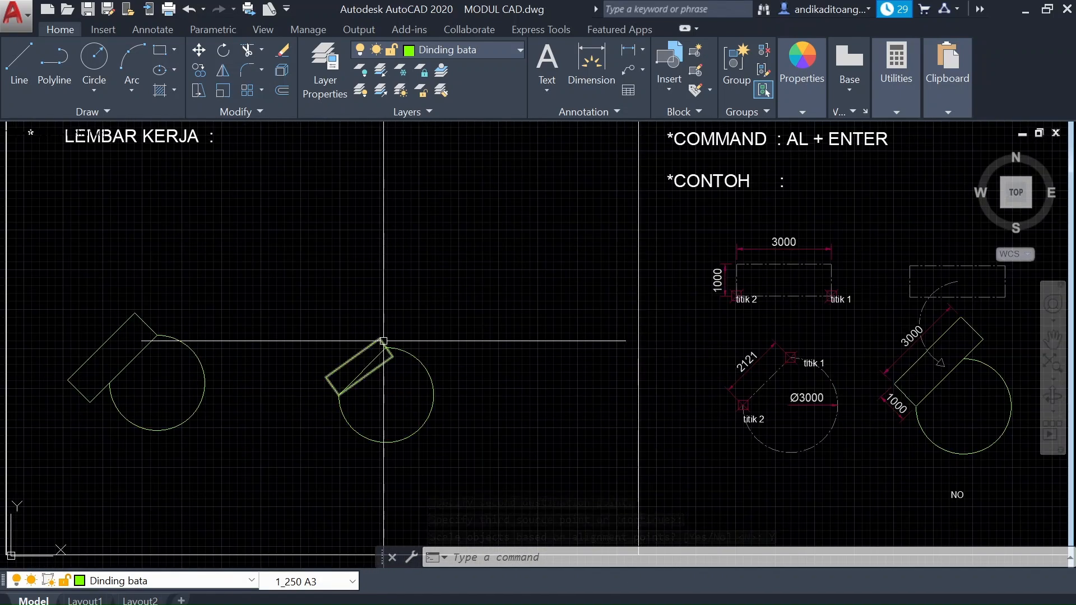
{"action": "key", "text": "Return"}
{"action": "left_click", "coordinate": [418, 275]}
{"action": "left_click", "coordinate": [419, 210]}
Step: Align the rectangle to the second cut circle's flat edge with scaling, matching its lower long side's two corners to the edge's ends
{"action": "left_click", "coordinate": [398, 262]}
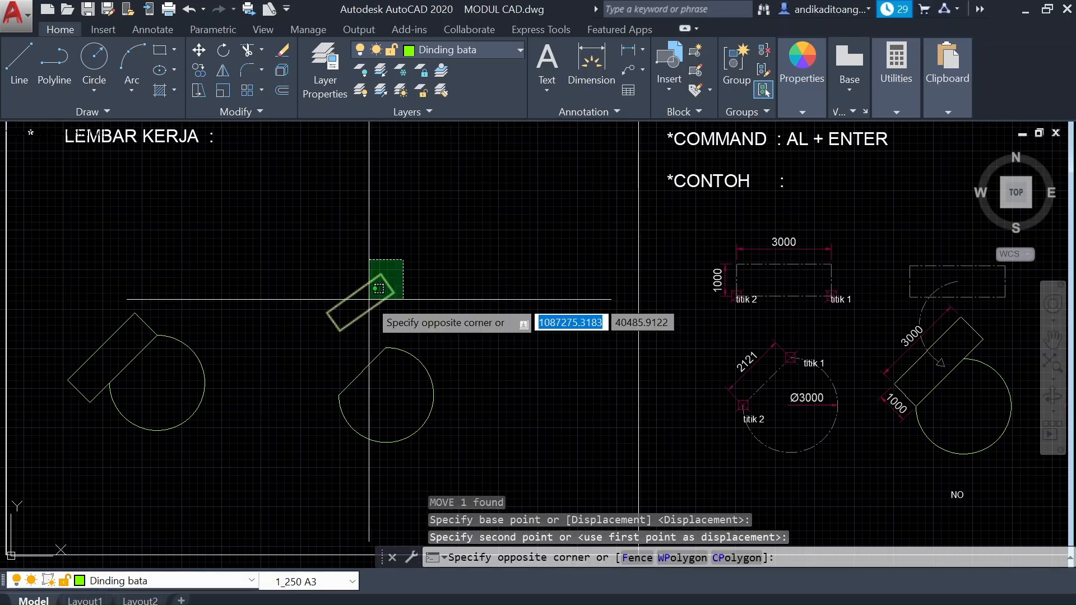
{"action": "left_click", "coordinate": [370, 306]}
{"action": "type", "text": "AL"}
{"action": "key", "text": "Return"}
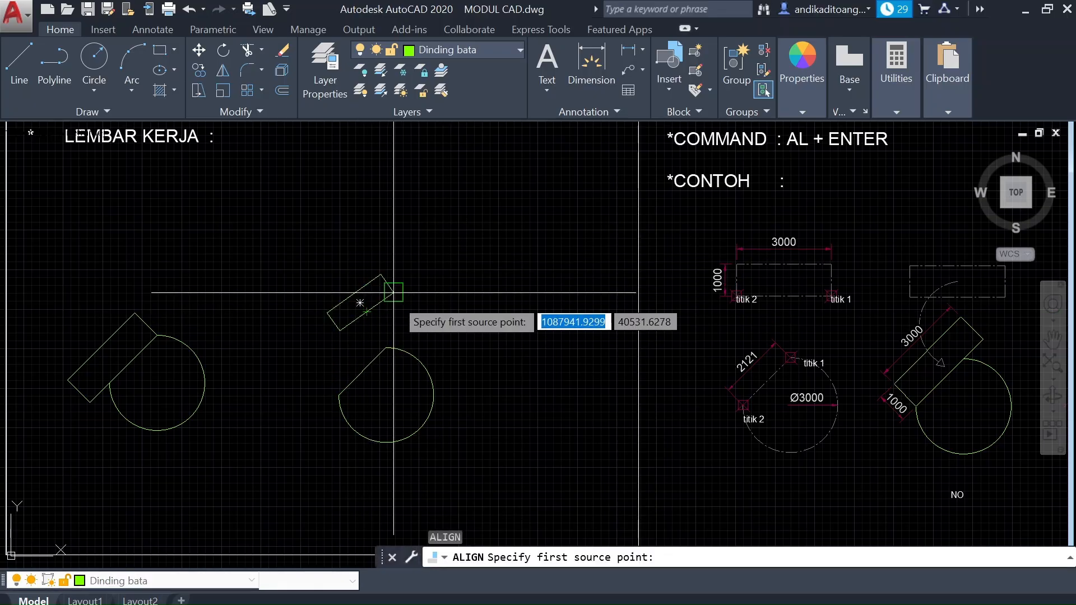
{"action": "left_click", "coordinate": [393, 293]}
{"action": "scroll", "coordinate": [383, 346], "scroll_direction": "up", "scroll_amount": 6}
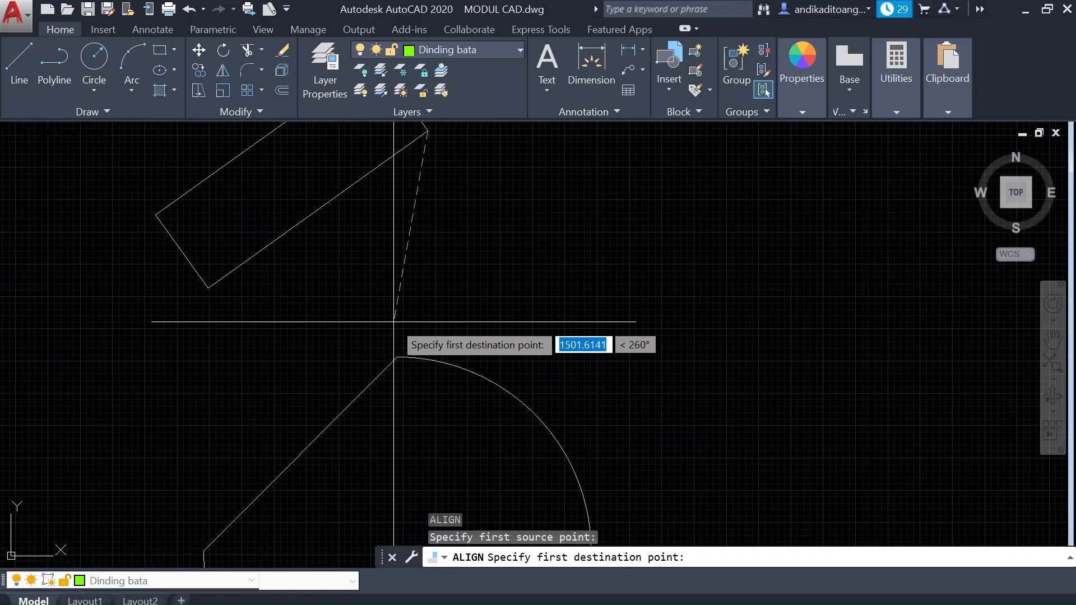
{"action": "left_click", "coordinate": [386, 348]}
{"action": "scroll", "coordinate": [504, 259], "scroll_direction": "down", "scroll_amount": 5}
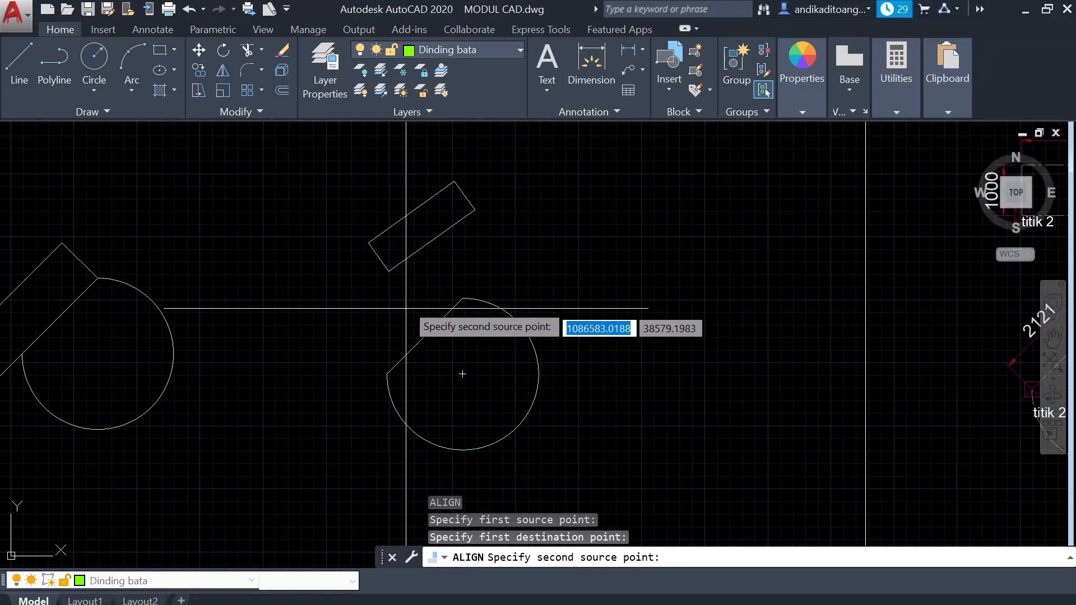
{"action": "left_click", "coordinate": [388, 271]}
{"action": "left_click", "coordinate": [386, 371]}
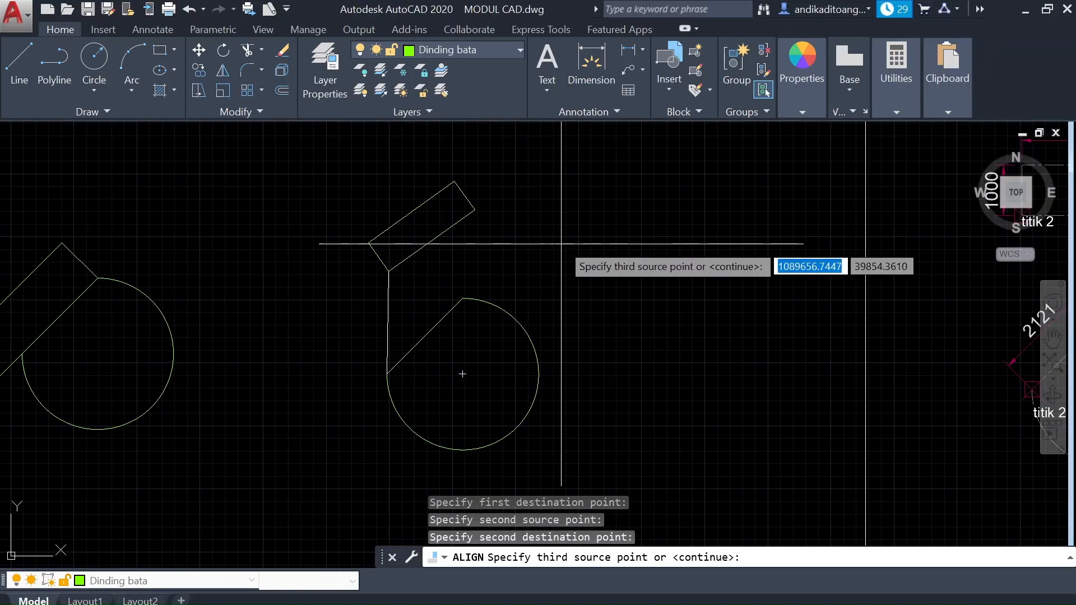
{"action": "key", "text": "Return"}
{"action": "left_click", "coordinate": [591, 289]}
{"action": "scroll", "coordinate": [488, 303], "scroll_direction": "down", "scroll_amount": 3}
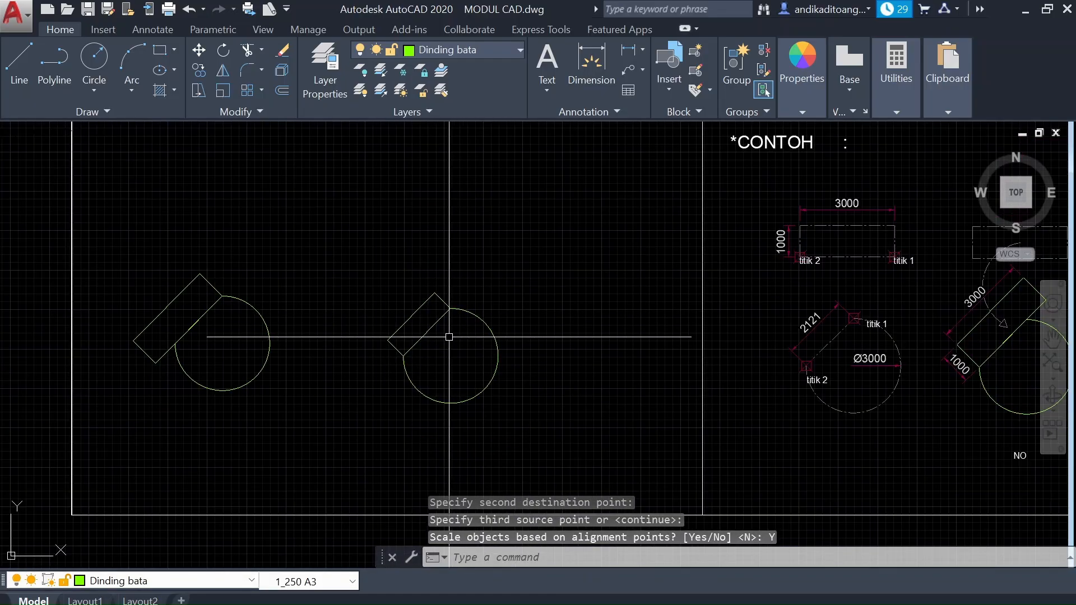
Step: Go to worksheet 17, Lengthen, and look up the Lengthen tool's description
{"action": "scroll", "coordinate": [293, 302], "scroll_direction": "down", "scroll_amount": 2}
{"action": "scroll", "coordinate": [293, 336], "scroll_direction": "down", "scroll_amount": 2}
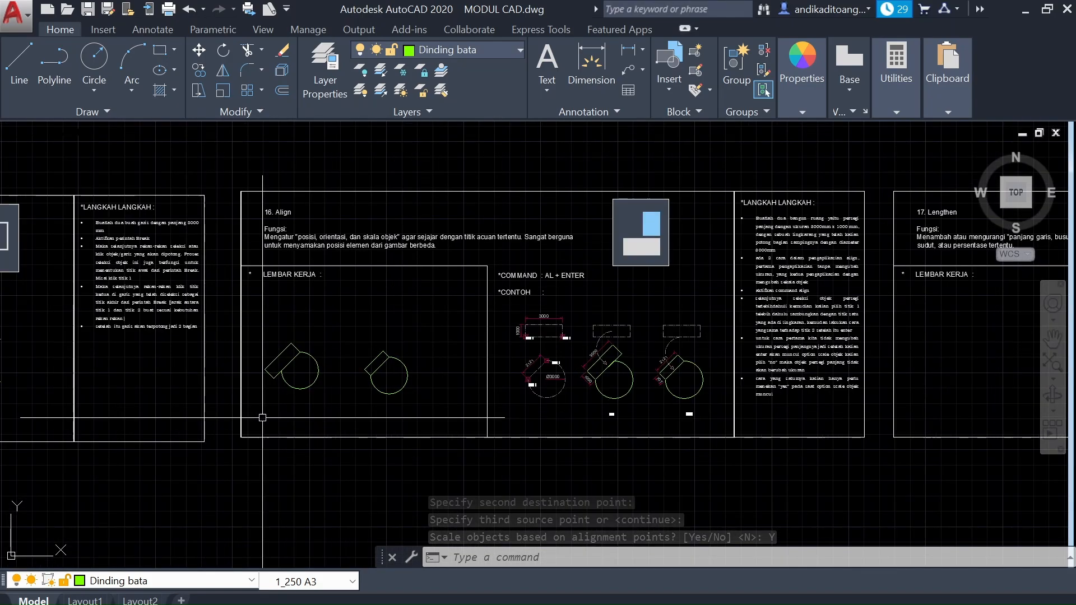
{"action": "scroll", "coordinate": [554, 367], "scroll_direction": "up", "scroll_amount": 2}
{"action": "mouse_move", "coordinate": [555, 367]}
{"action": "middle_mouse_down"}
{"action": "mouse_move", "coordinate": [538, 407]}
{"action": "mouse_move", "coordinate": [546, 405]}
{"action": "middle_mouse_up"}
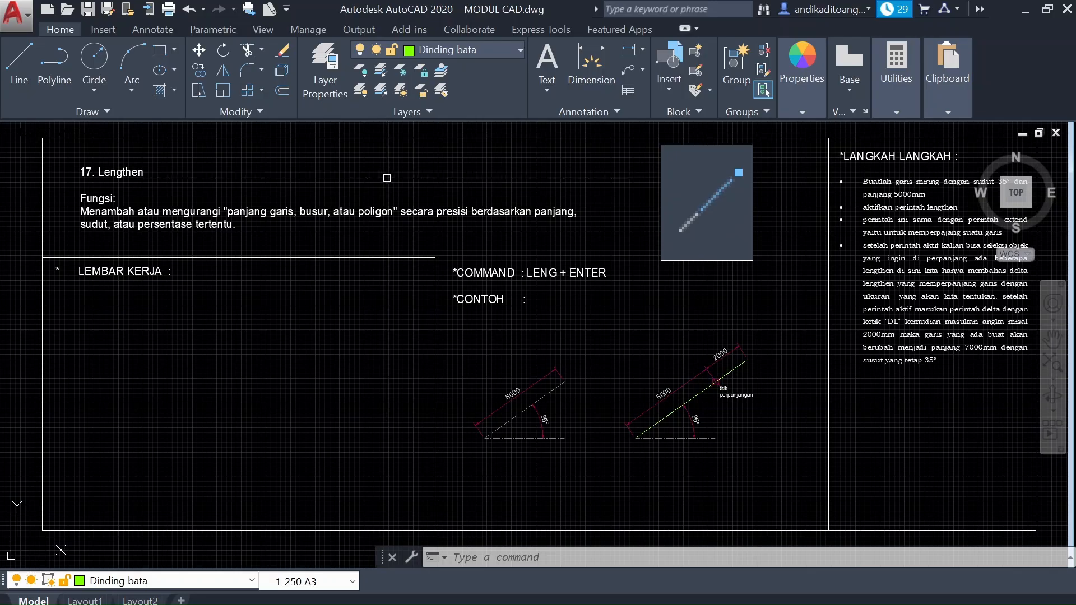
{"action": "left_click", "coordinate": [241, 113]}
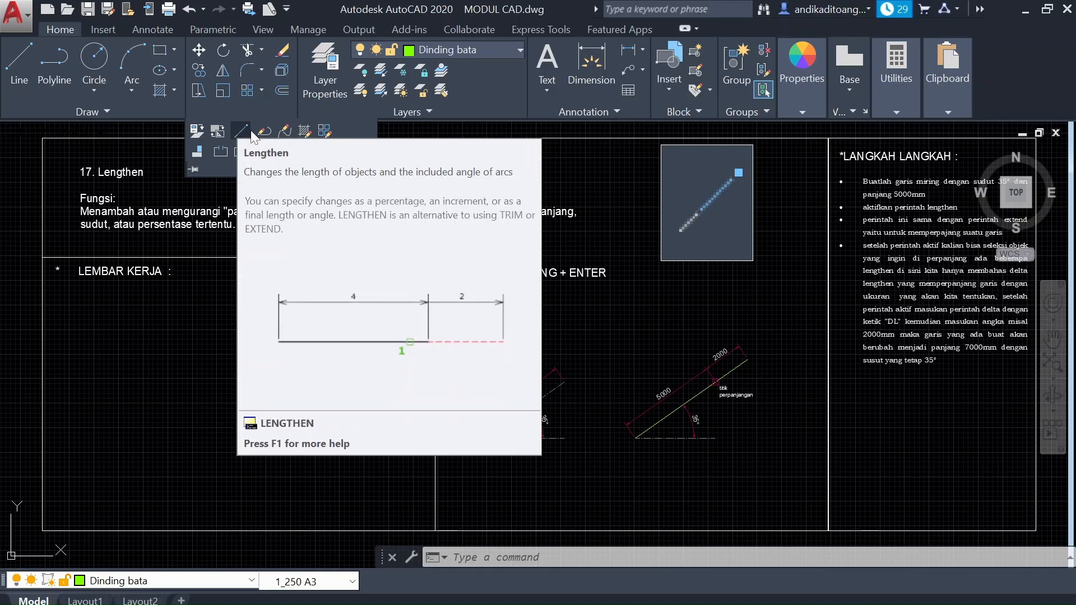
{"action": "left_click", "coordinate": [200, 355]}
{"action": "left_click", "coordinate": [203, 355]}
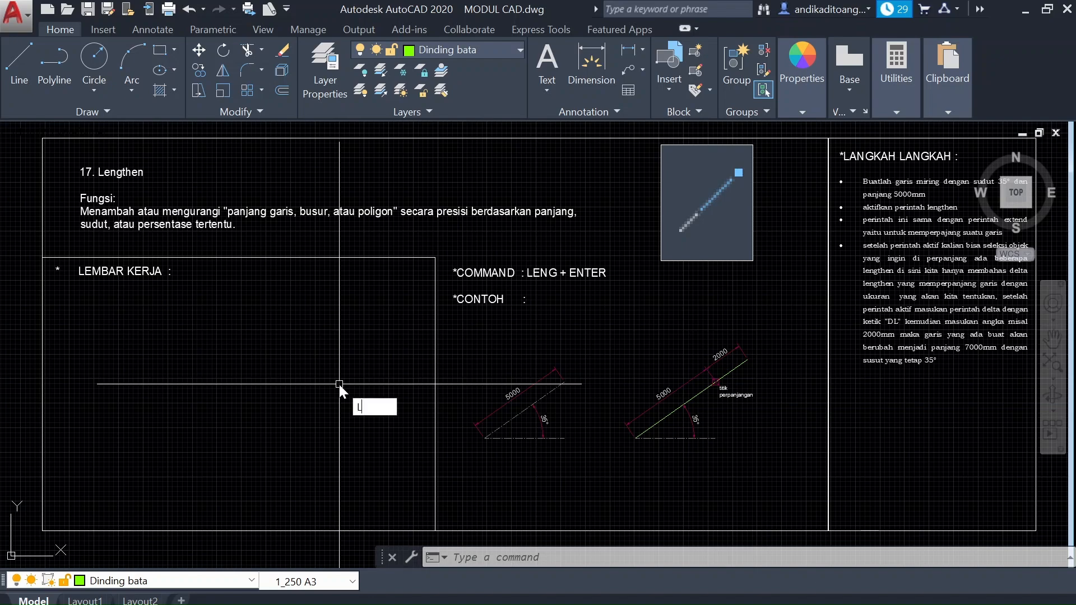
Step: Draw a line 5000 mm long at 35° in the Lengthen worksheet's practice area
{"action": "key", "text": "Return"}
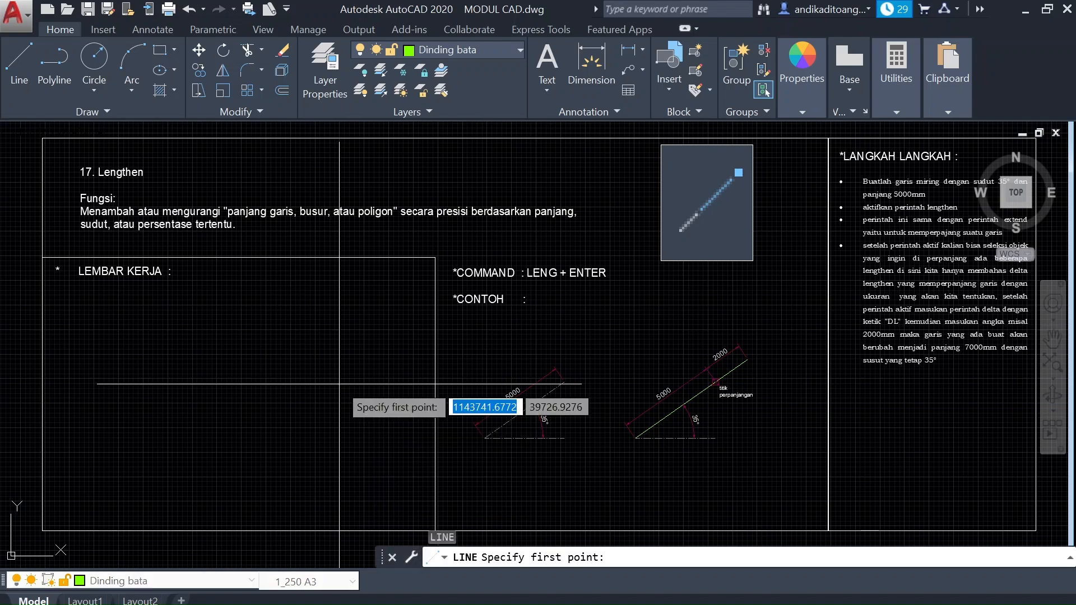
{"action": "left_click", "coordinate": [155, 408]}
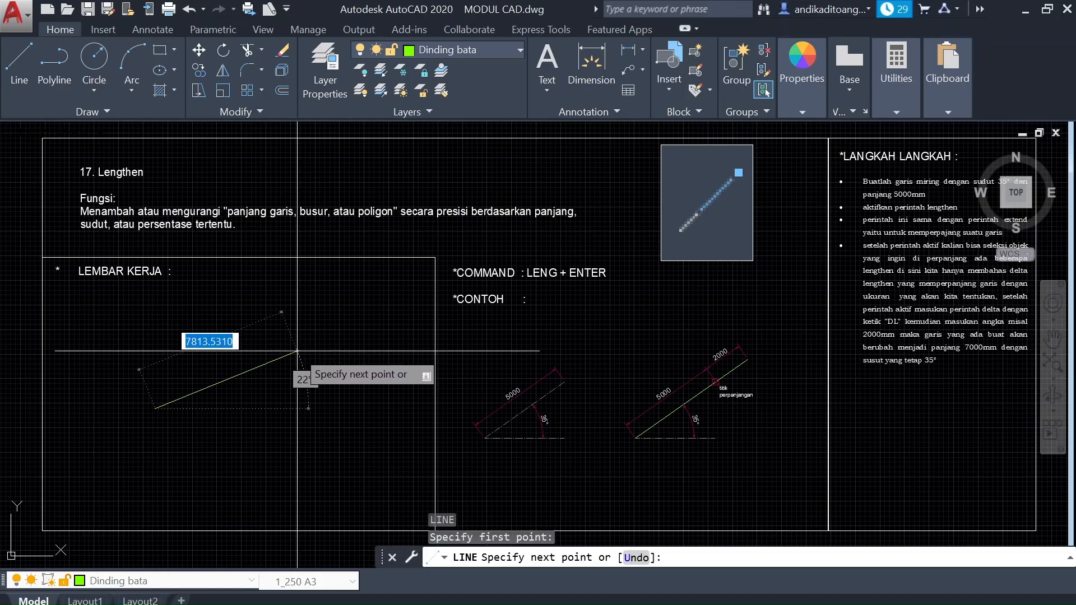
{"action": "type", "text": "@5000"}
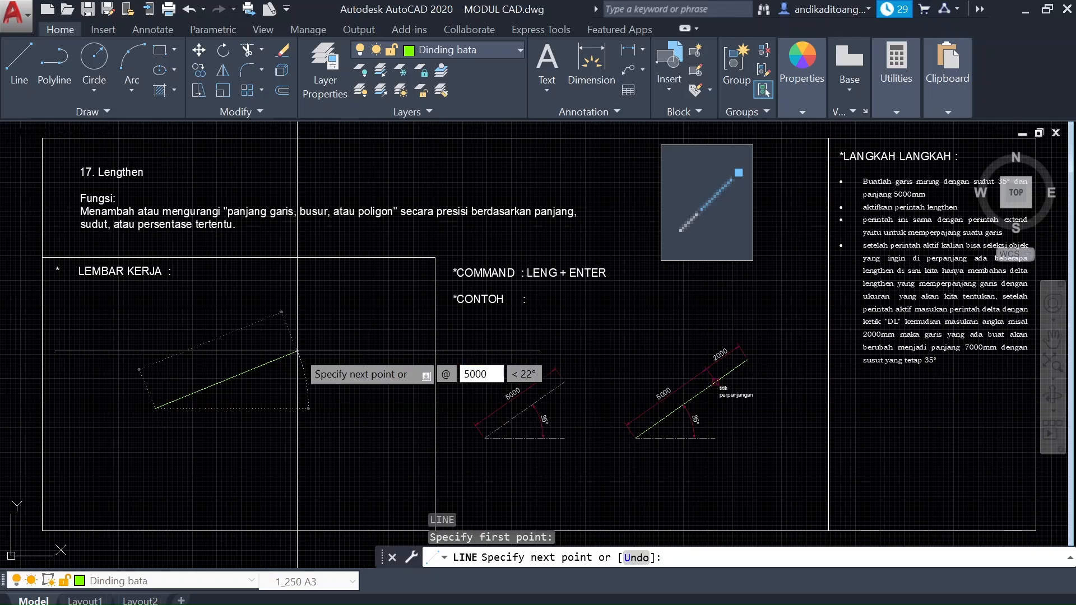
{"action": "key", "text": "Tab"}
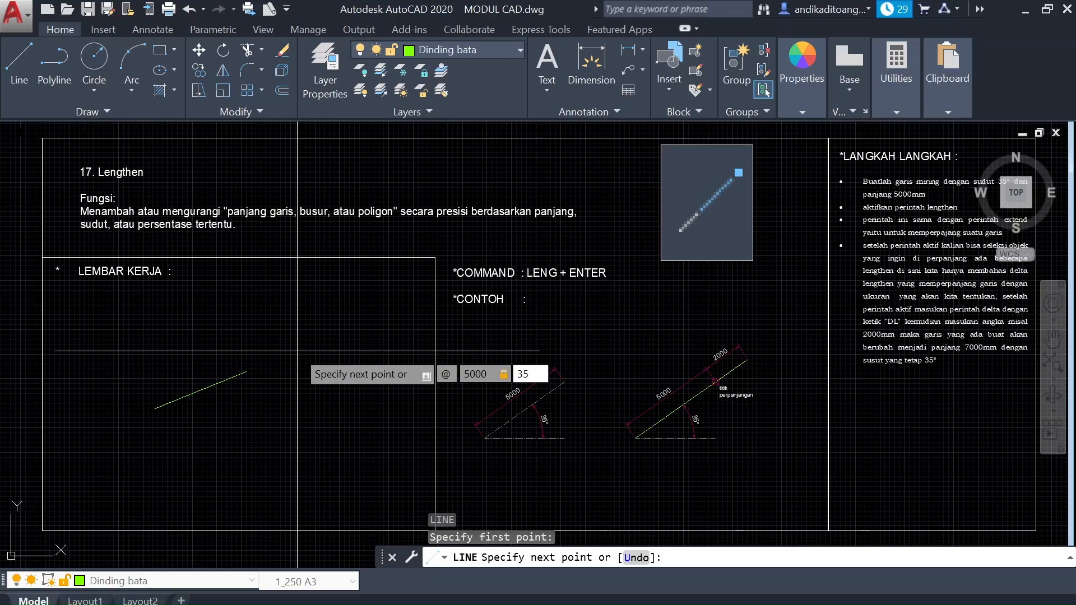
{"action": "key", "text": "Return"}
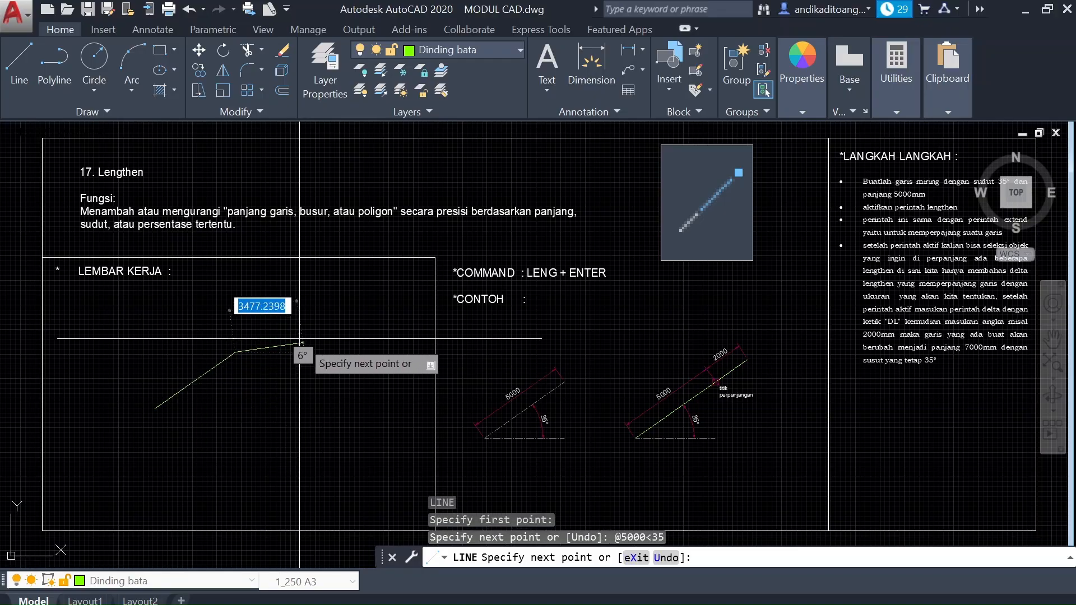
{"action": "key", "text": "Escape"}
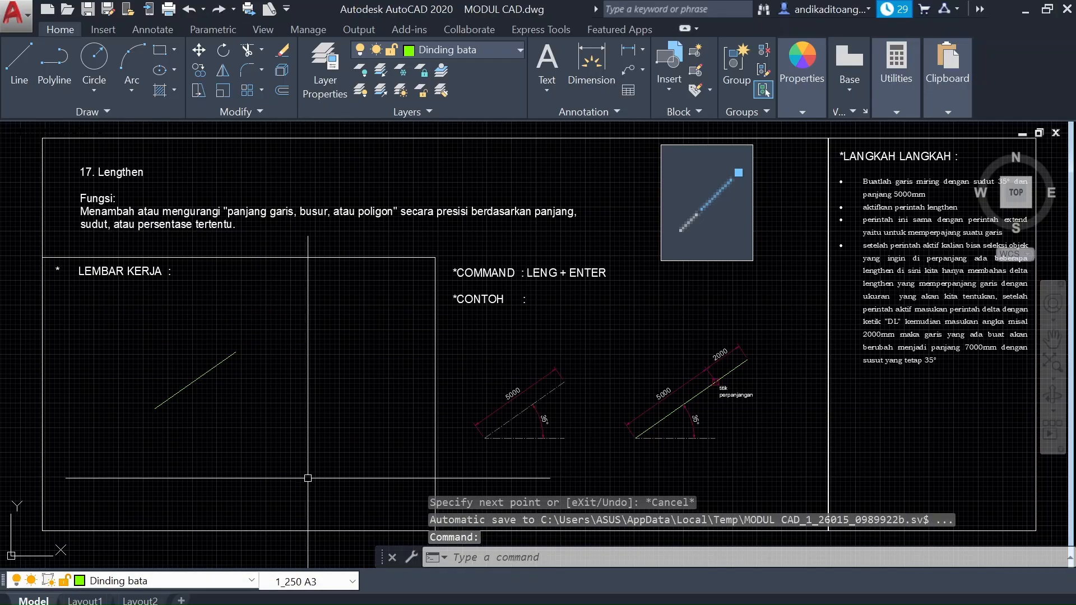
Step: Turn Ortho on and draw a horizontal line to the right from the inclined line's lower end
{"action": "key", "text": "F8"}
{"action": "type", "text": "L"}
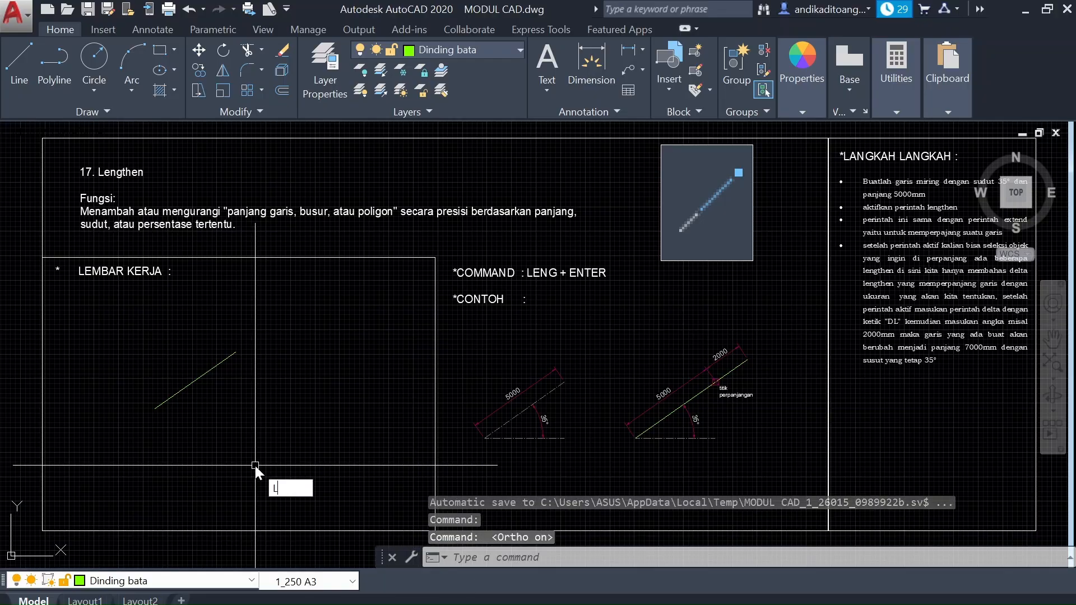
{"action": "key", "text": "Return"}
{"action": "left_click", "coordinate": [155, 409]}
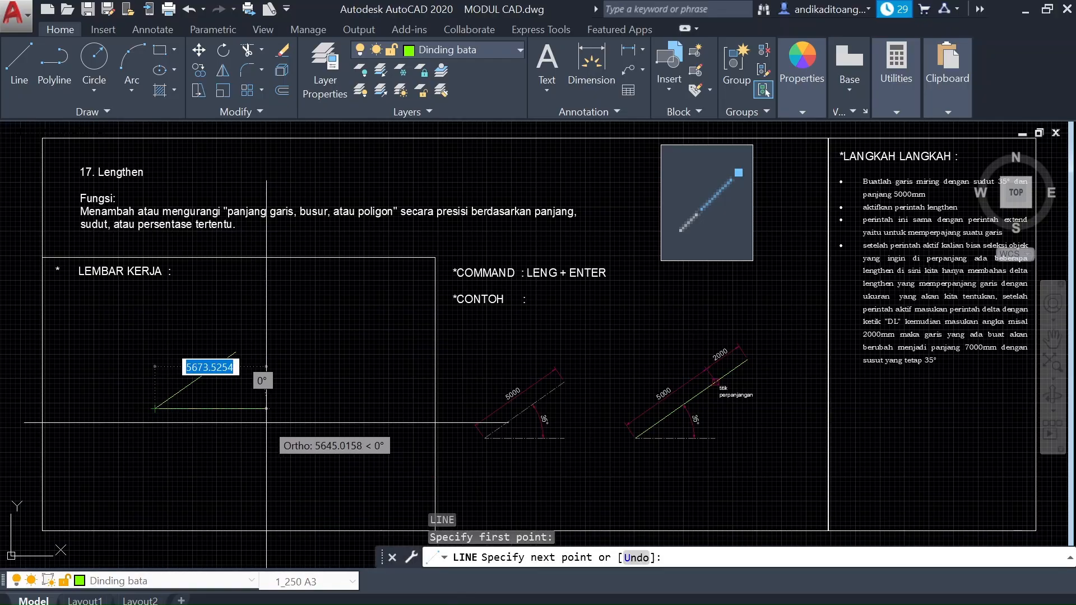
{"action": "left_click", "coordinate": [273, 417]}
{"action": "key", "text": "Escape"}
{"action": "type", "text": "DIMG"}
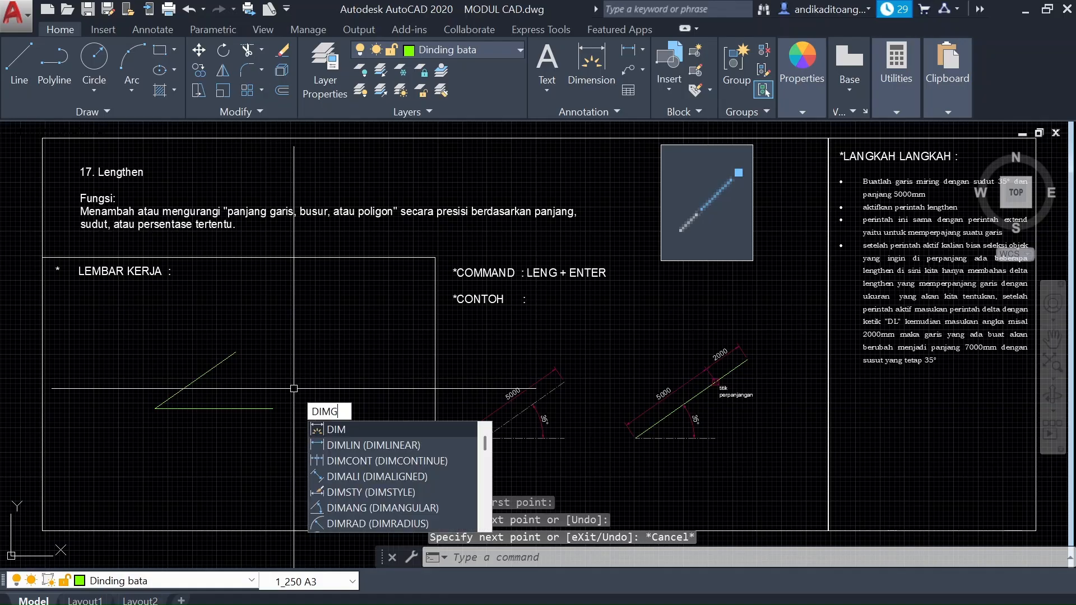
{"action": "key", "text": "Return"}
{"action": "key", "text": "Escape"}
Step: Try to place an angular dimension between the horizontal and inclined lines, and undo it
{"action": "type", "text": "D"}
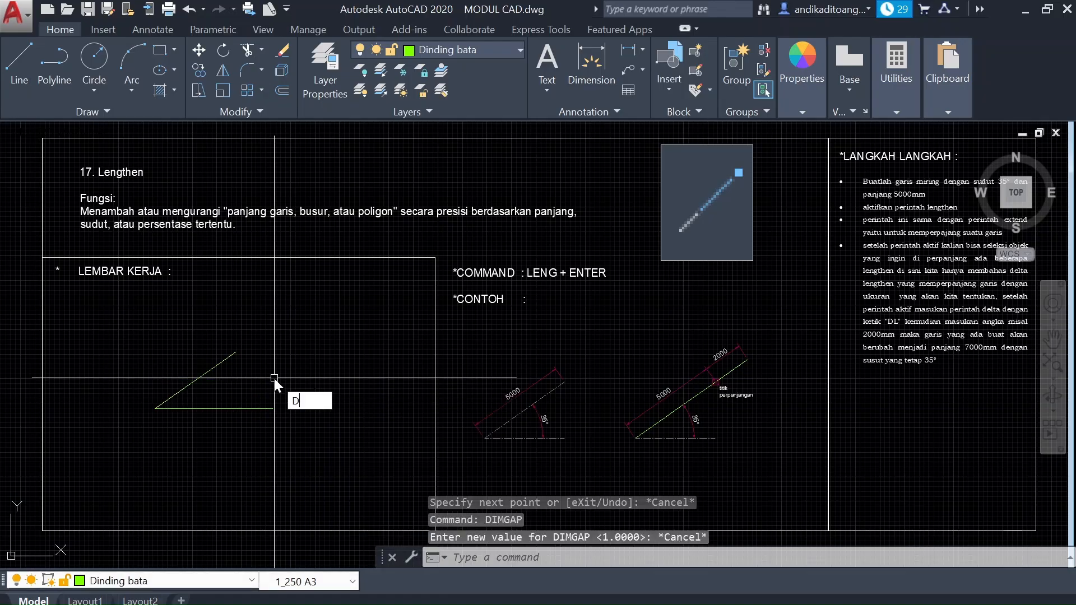
{"action": "type", "text": "IMANG"}
{"action": "key", "text": "Return"}
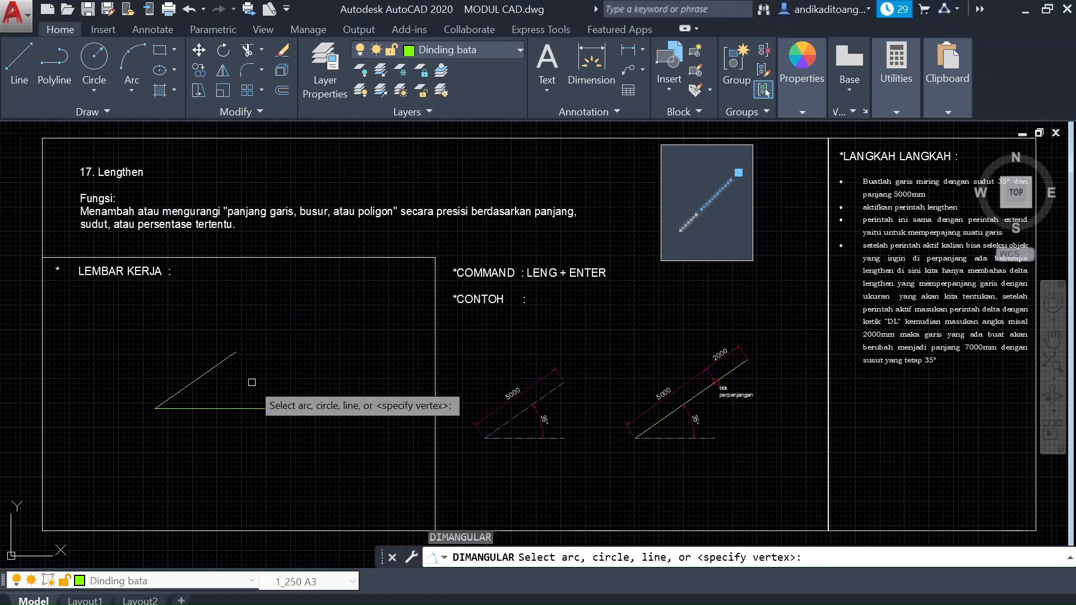
{"action": "left_click", "coordinate": [257, 408]}
{"action": "left_click", "coordinate": [193, 383]}
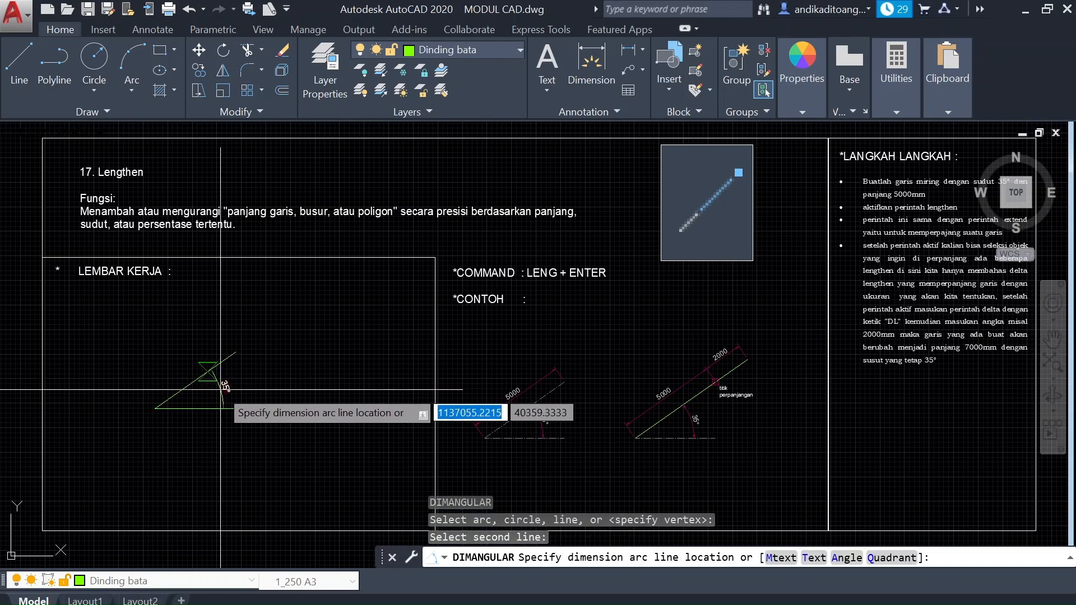
{"action": "left_click", "coordinate": [217, 392]}
{"action": "key", "text": "ctrl+z"}
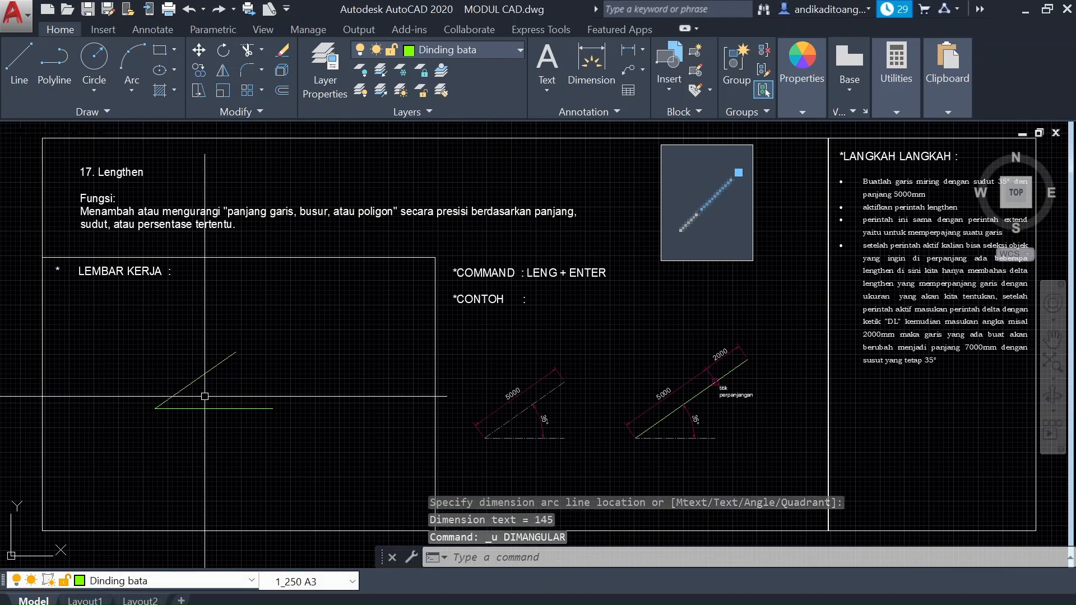
Step: Undo back past both practice lines, and redo up to the horizontal line
{"action": "type", "text": "u"}
{"action": "key", "text": "Return"}
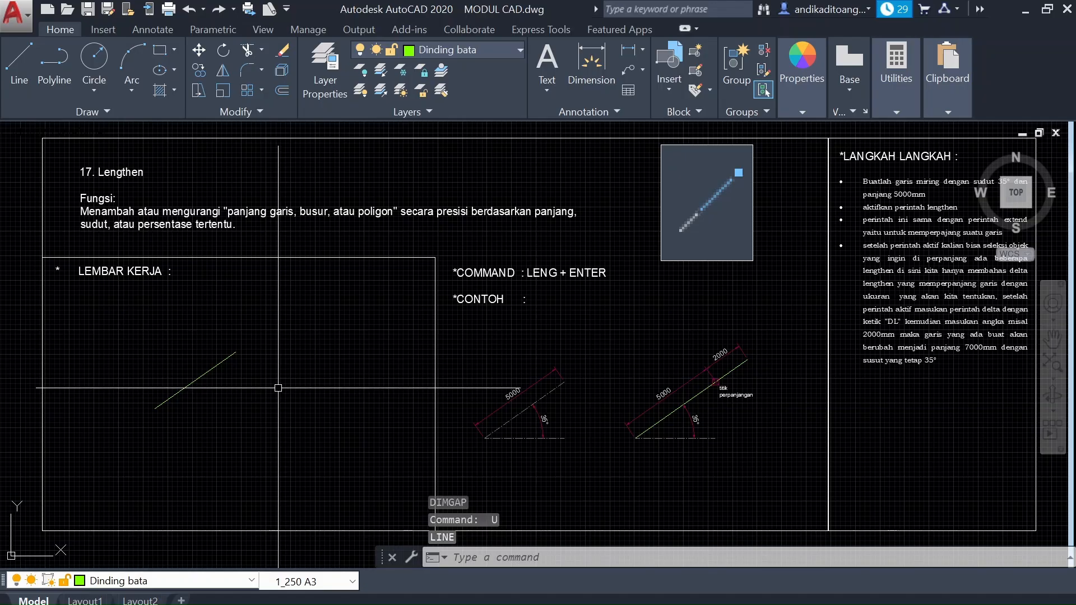
{"action": "key", "text": "ctrl+z"}
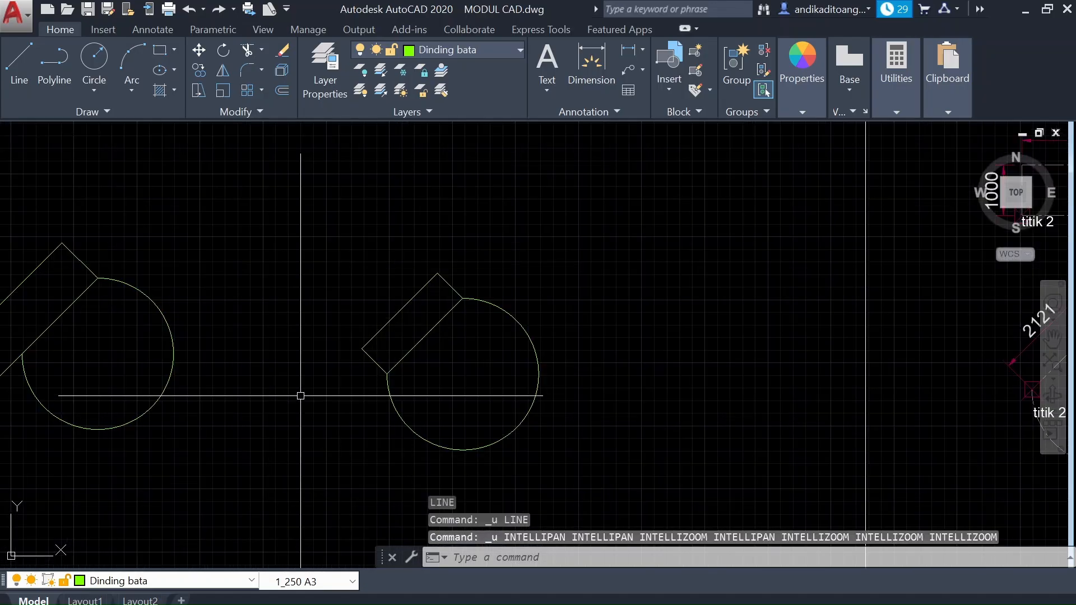
{"action": "key", "text": "ctrl+y"}
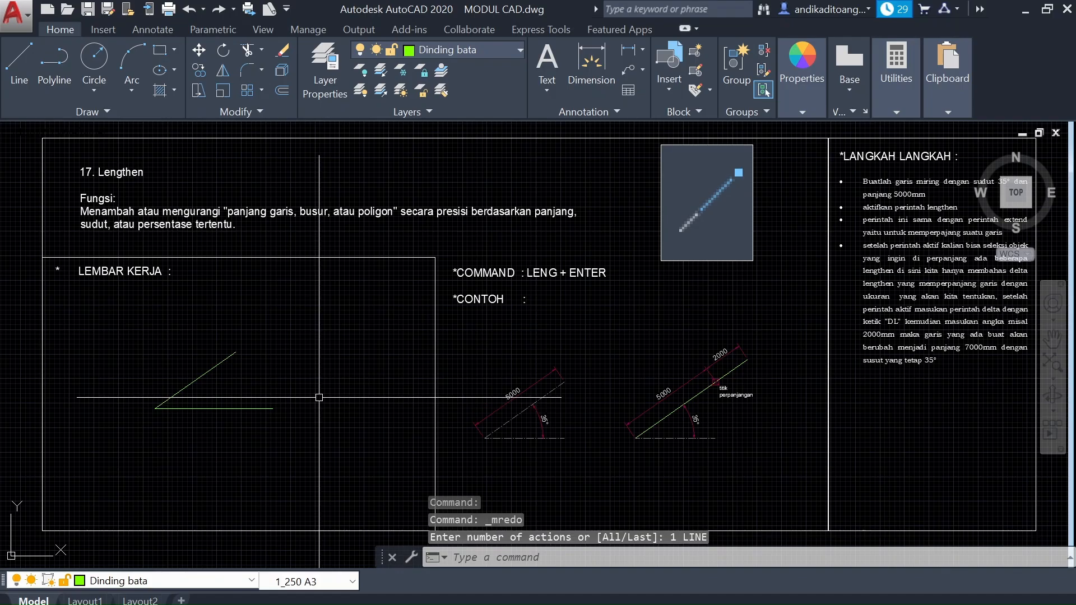
Step: Add an angular dimension between the horizontal and inclined lines, placing its arc inside the angle
{"action": "type", "text": "IMANG"}
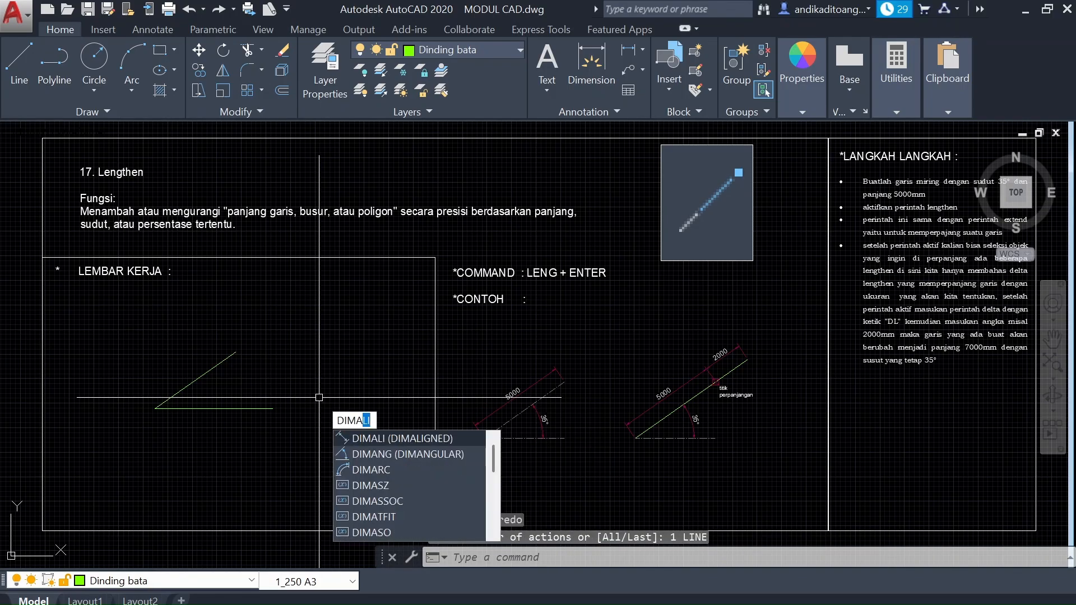
{"action": "key", "text": "Return"}
{"action": "left_click", "coordinate": [229, 408]}
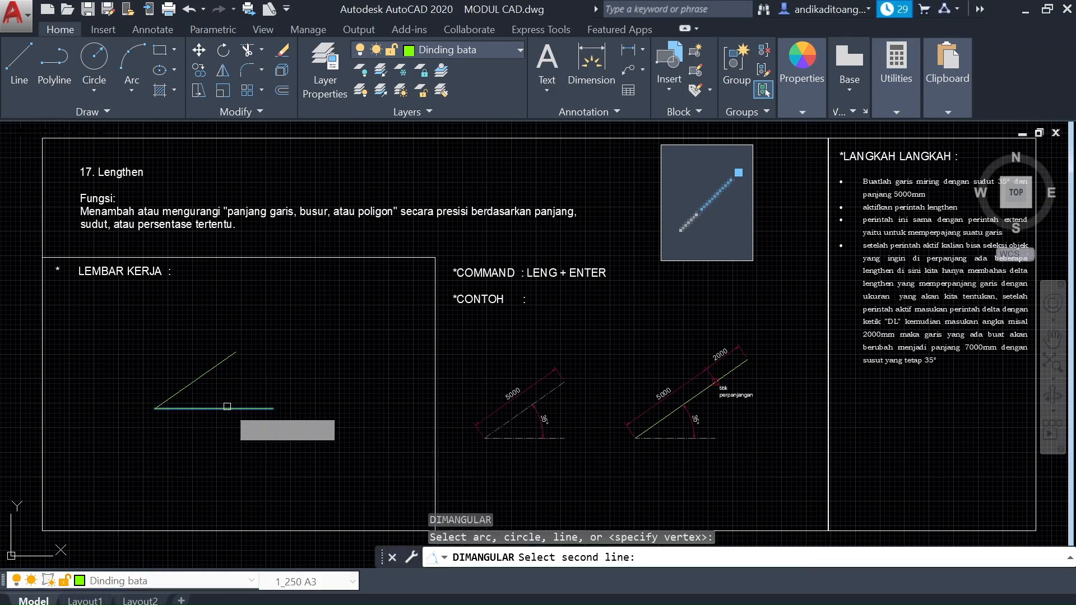
{"action": "left_click", "coordinate": [215, 369]}
{"action": "scroll", "coordinate": [235, 383], "scroll_direction": "up", "scroll_amount": 2}
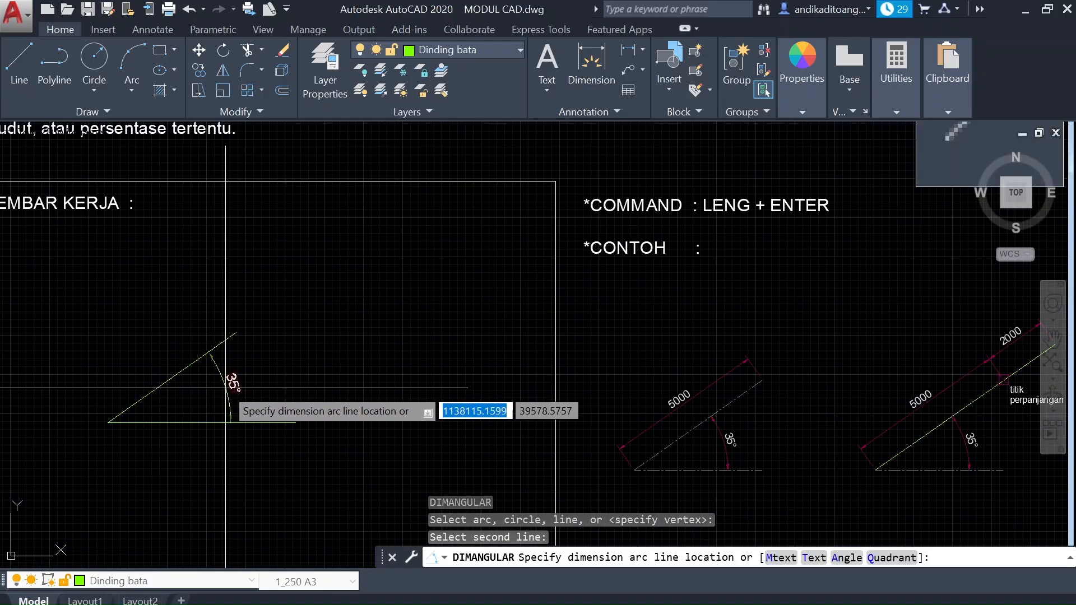
{"action": "left_click", "coordinate": [274, 389]}
{"action": "scroll", "coordinate": [220, 440], "scroll_direction": "down", "scroll_amount": 2}
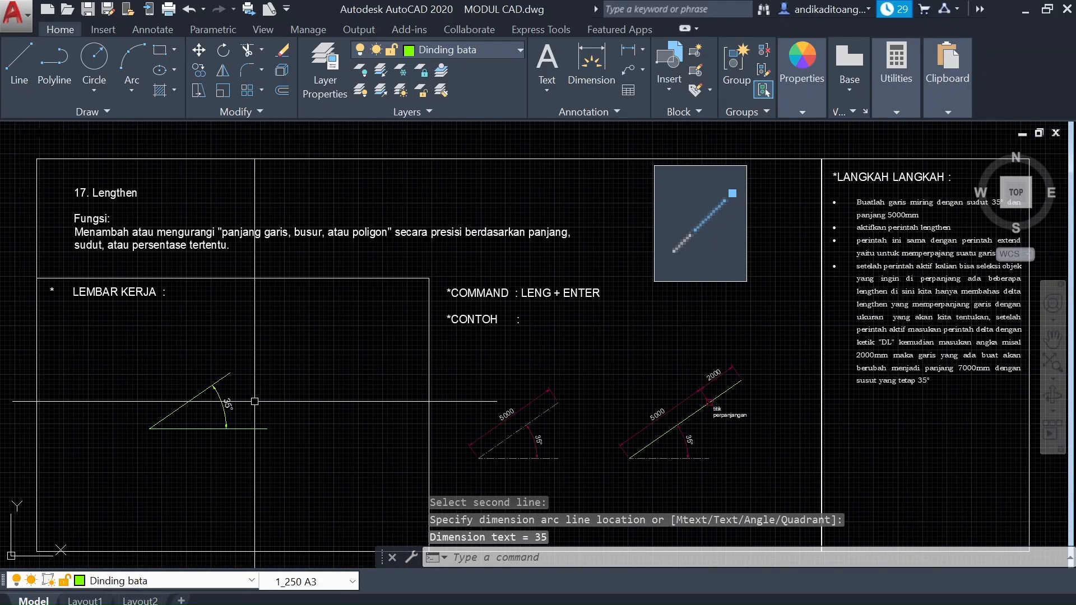
Step: Add an aligned dimension along the inclined line, from its upper end to its lower end, placed above the line
{"action": "type", "text": "DA"}
{"action": "key", "text": "Return"}
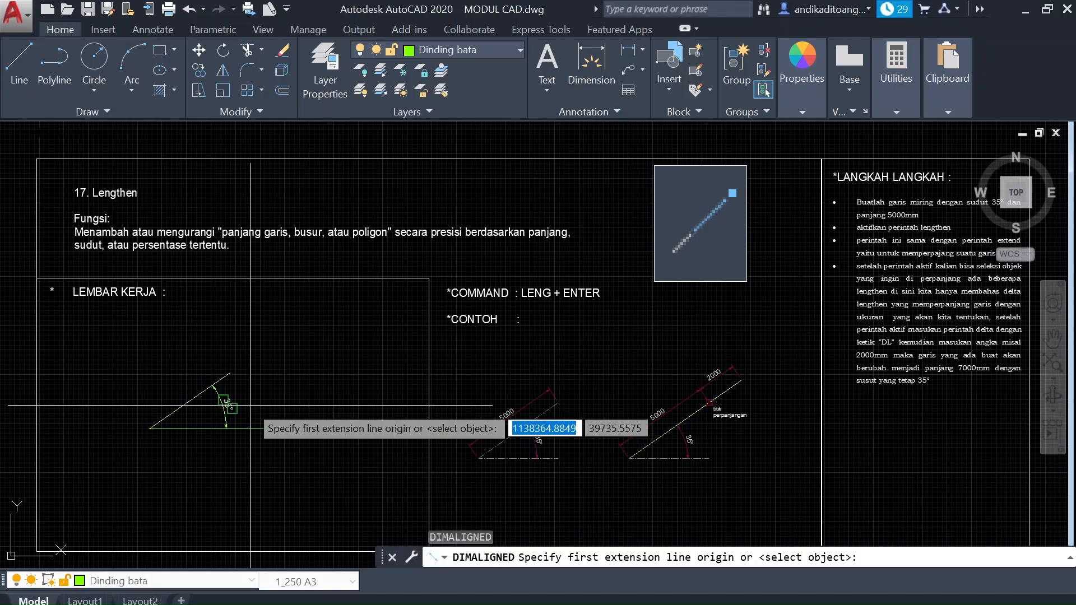
{"action": "left_click", "coordinate": [230, 373]}
{"action": "left_click", "coordinate": [150, 428]}
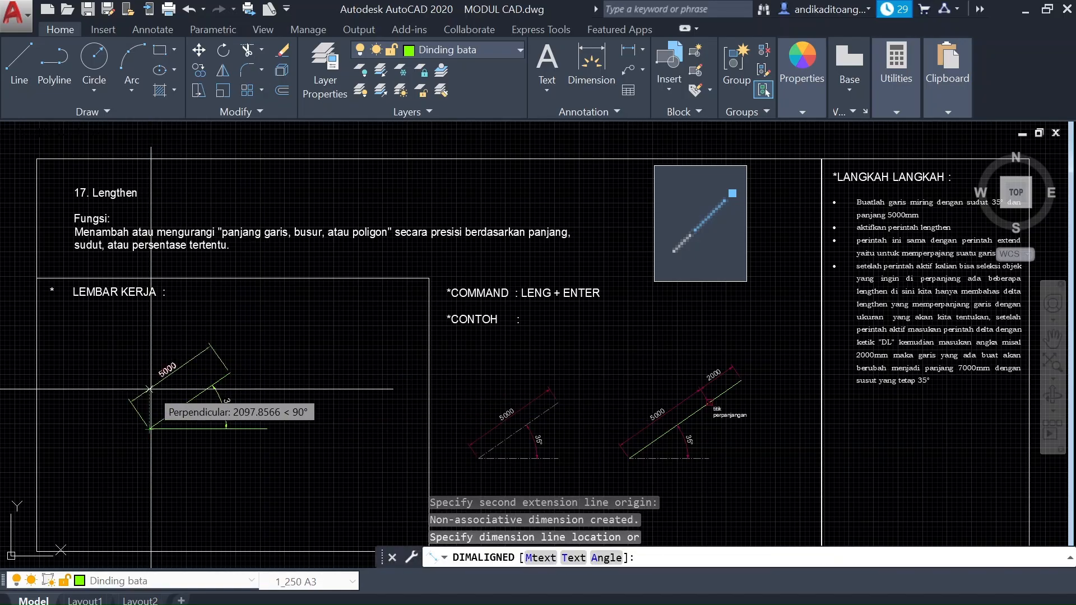
{"action": "scroll", "coordinate": [165, 381], "scroll_direction": "up", "scroll_amount": 3}
{"action": "left_click", "coordinate": [174, 387]}
{"action": "scroll", "coordinate": [267, 393], "scroll_direction": "down", "scroll_amount": 3}
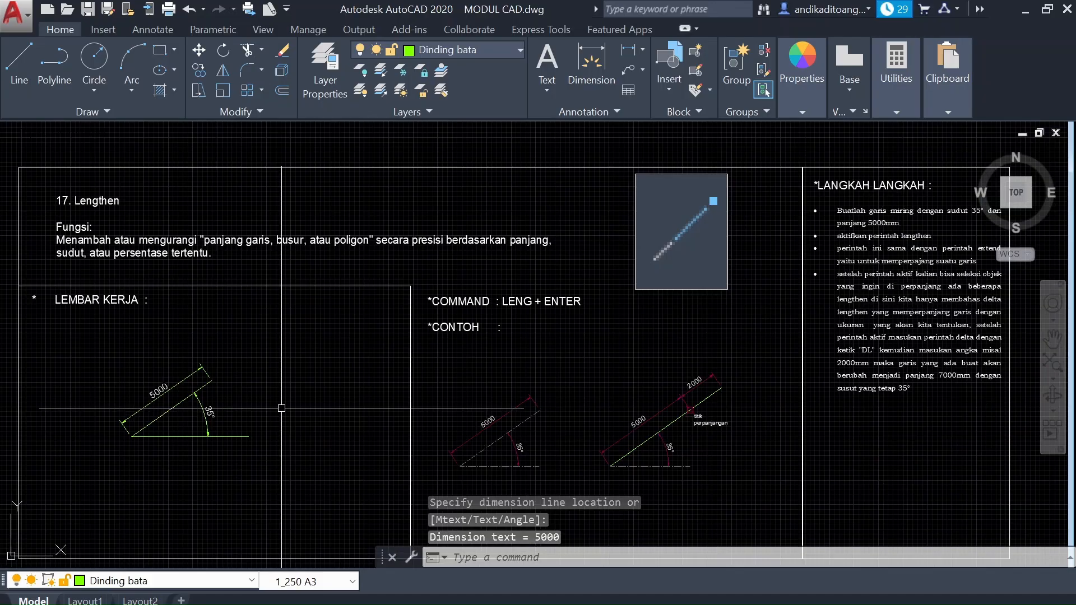
{"action": "scroll", "coordinate": [267, 393], "scroll_direction": "down", "scroll_amount": 1}
{"action": "scroll", "coordinate": [259, 368], "scroll_direction": "up", "scroll_amount": 1}
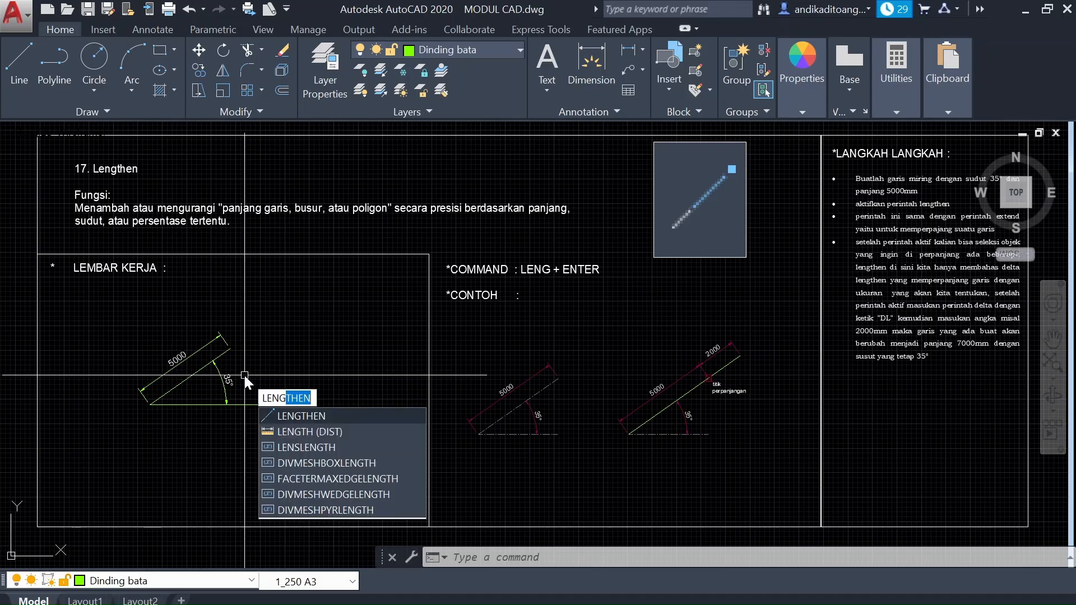
Step: Lengthen the inclined 35° line at its upper end with a delta of 4000, using the Lengthen command
{"action": "key", "text": "Escape"}
{"action": "left_click", "coordinate": [240, 111]}
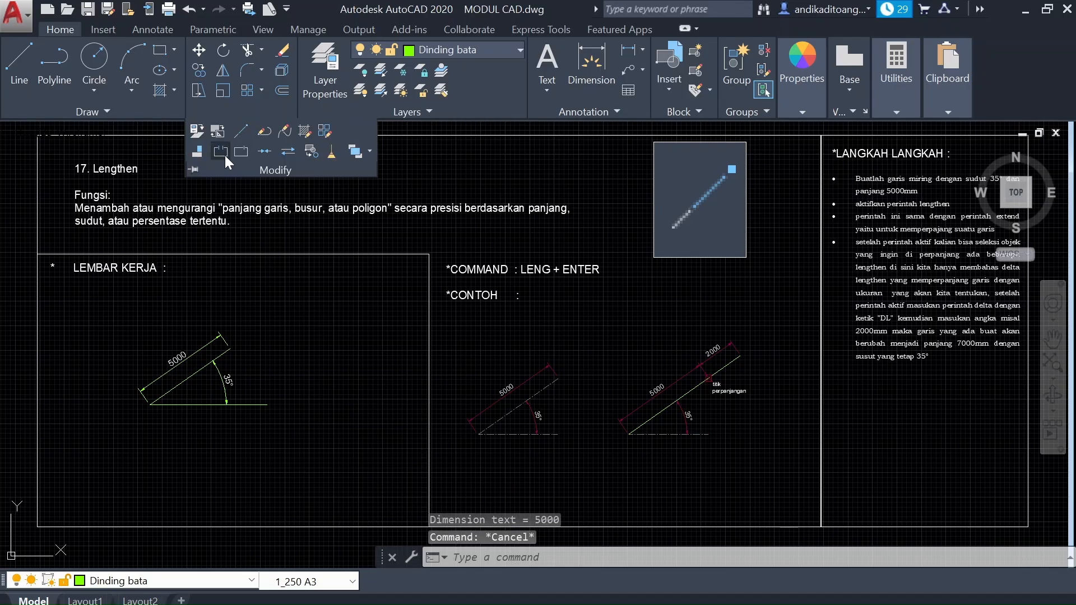
{"action": "left_click", "coordinate": [244, 130]}
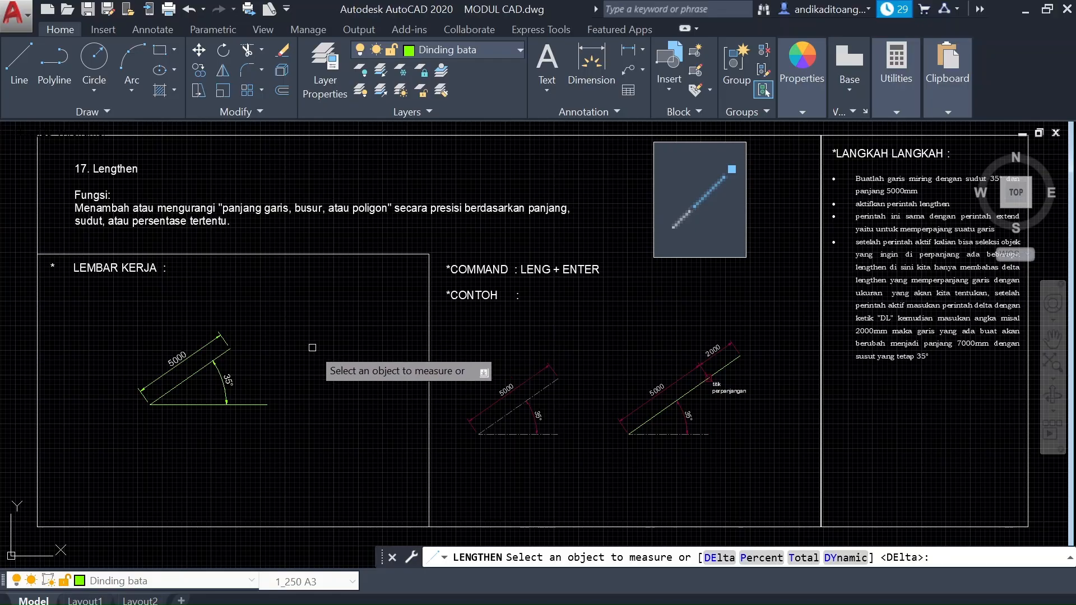
{"action": "type", "text": "D"}
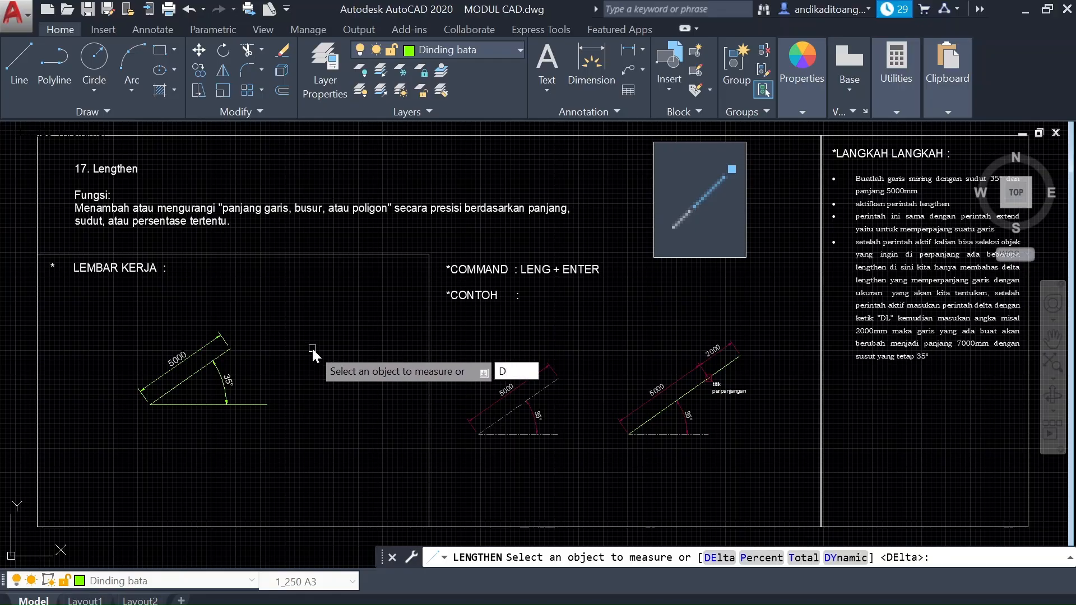
{"action": "type", "text": "E"}
{"action": "key", "text": "Return"}
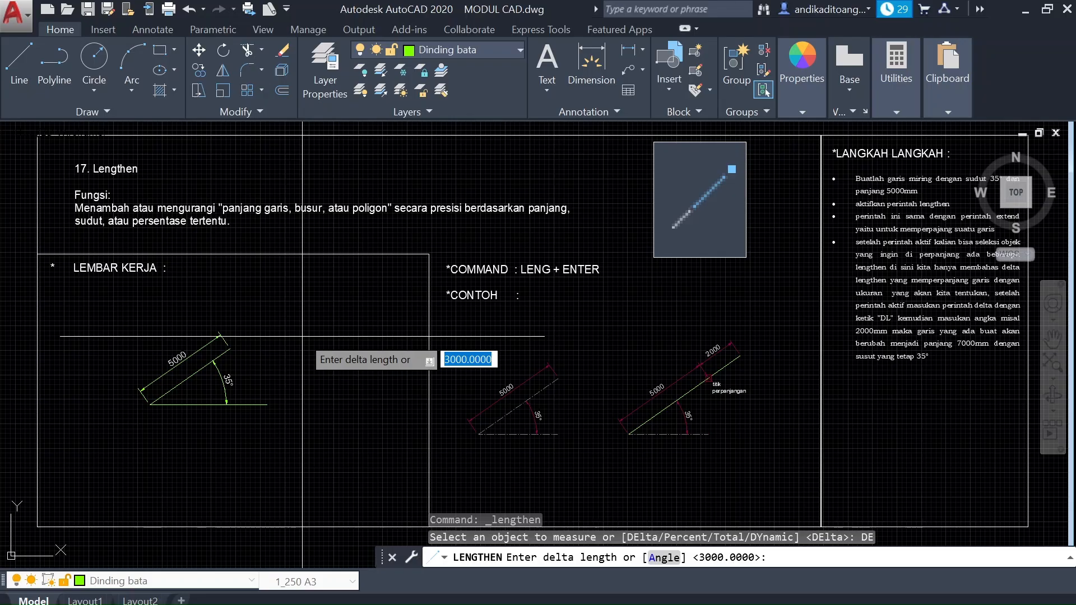
{"action": "type", "text": "4000"}
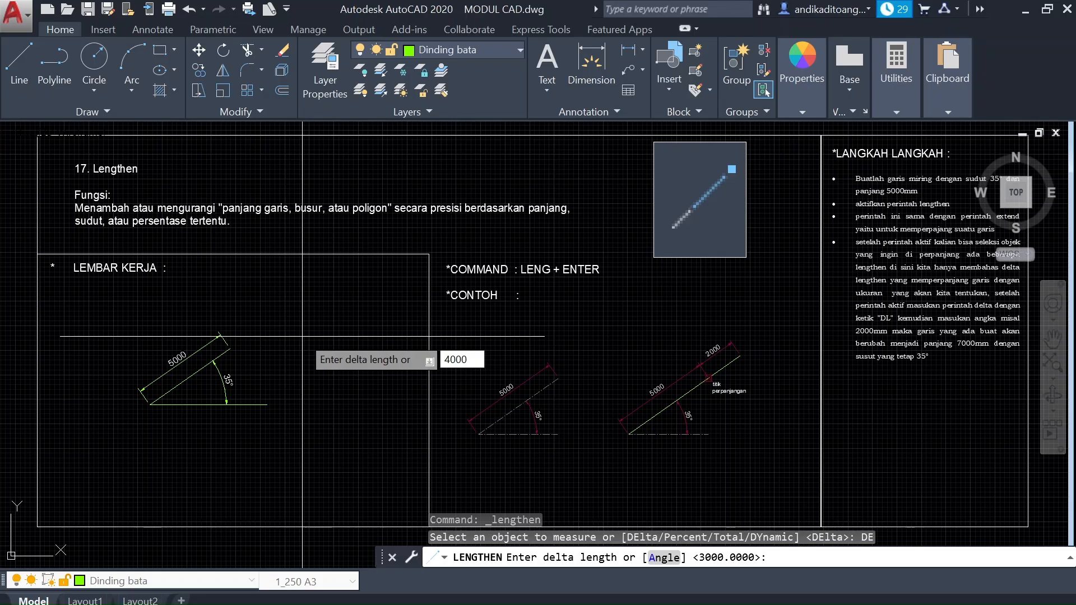
{"action": "key", "text": "Return"}
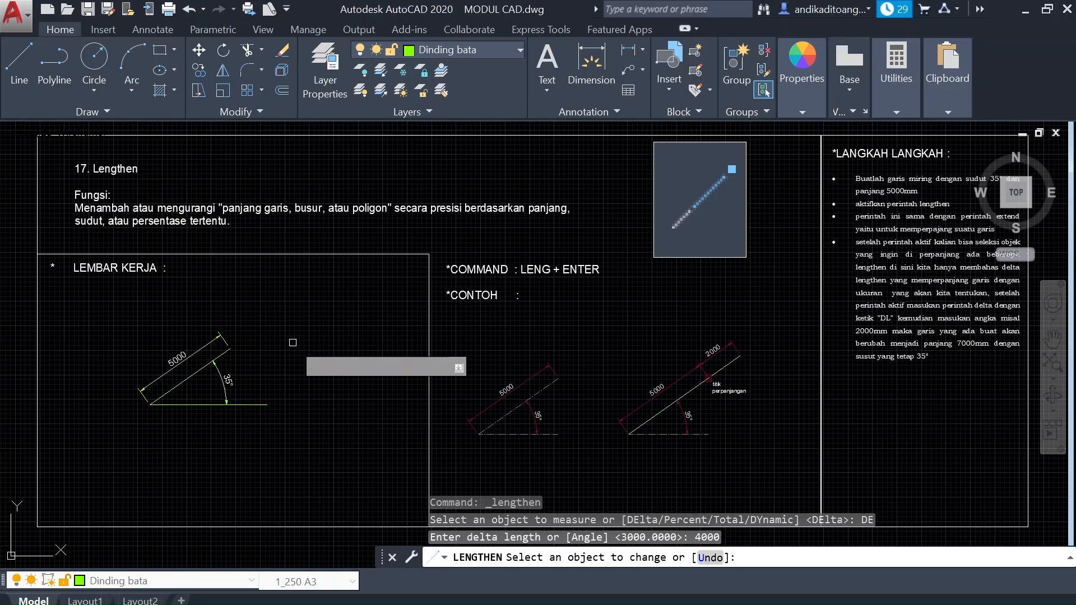
{"action": "left_click", "coordinate": [226, 350]}
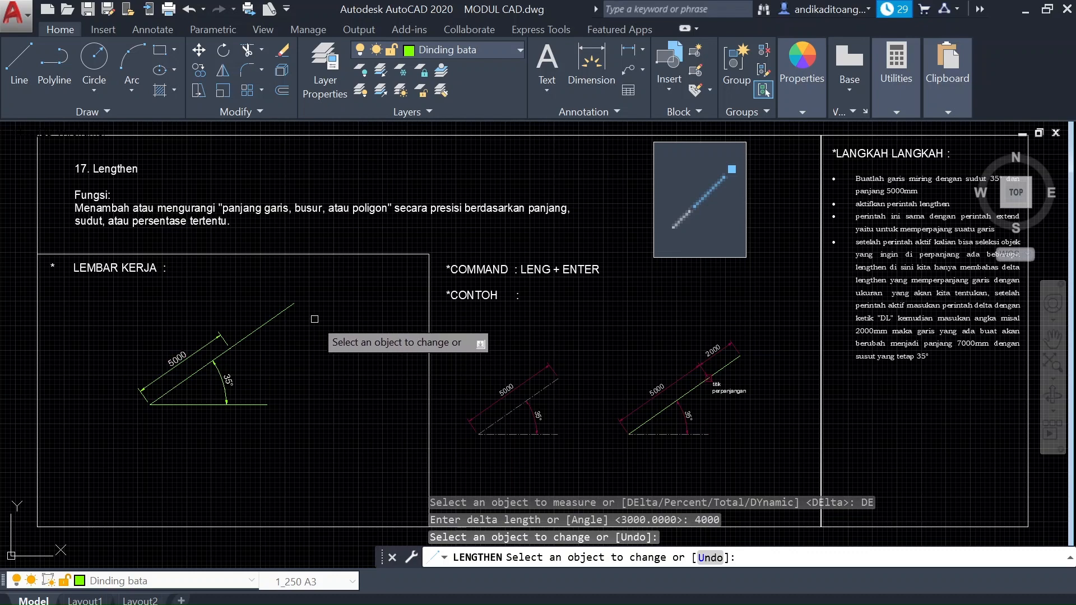
{"action": "key", "text": "Escape"}
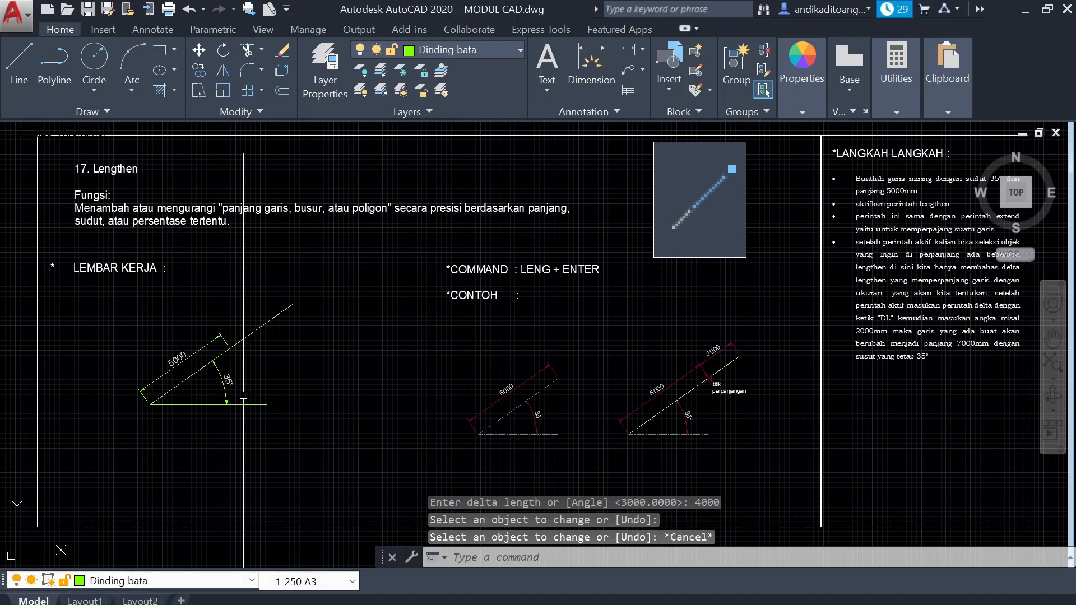
Step: Add an aligned dimension from the lower to the upper end of the lengthened line, placed outside the 5000 dimension
{"action": "type", "text": "DAL"}
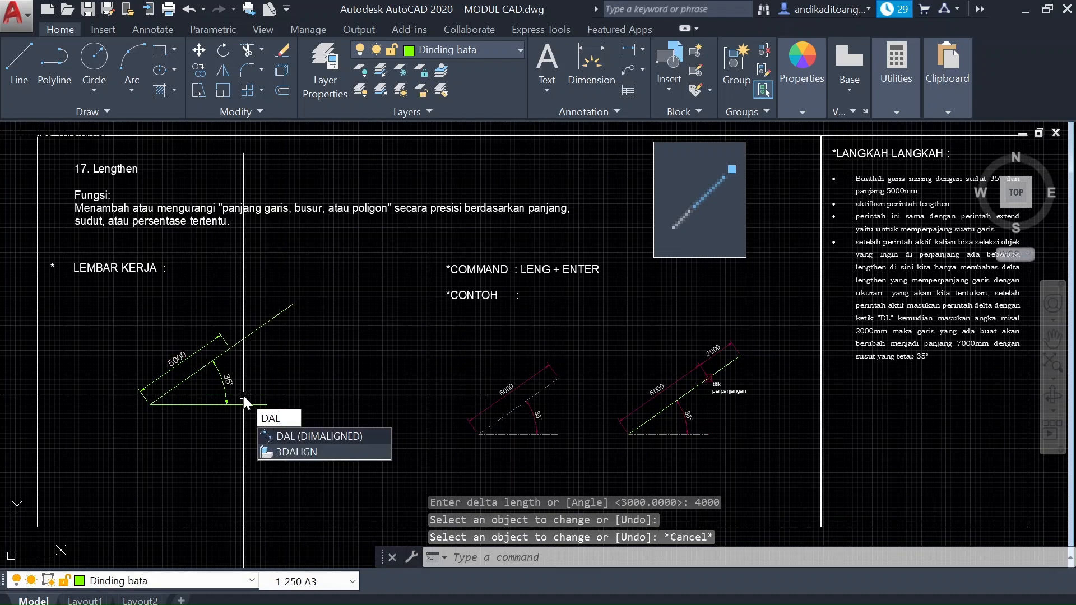
{"action": "key", "text": "Return"}
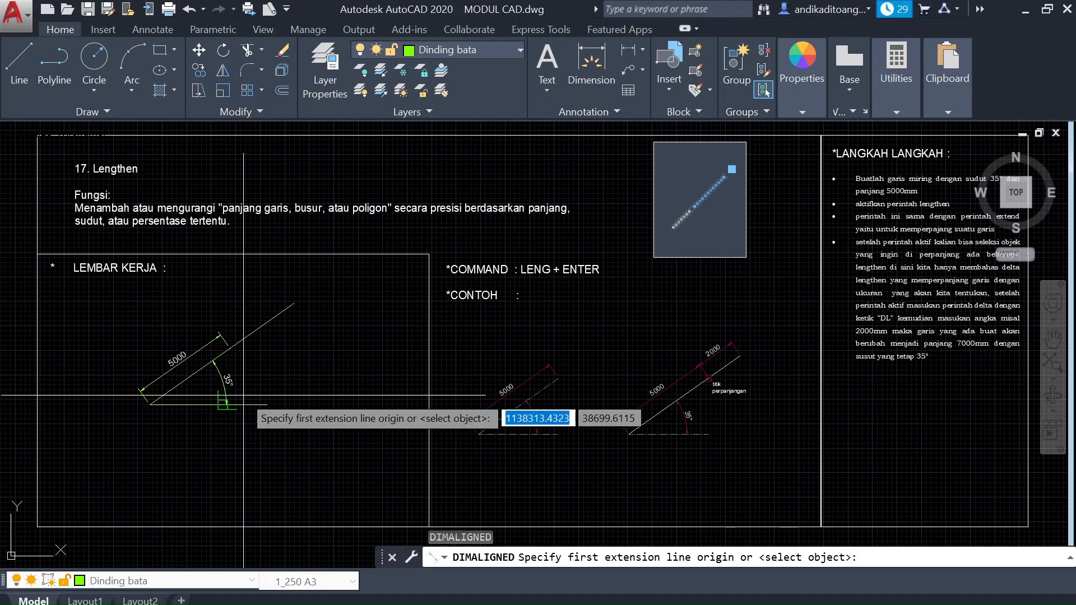
{"action": "left_click", "coordinate": [150, 404]}
{"action": "left_click", "coordinate": [293, 305]}
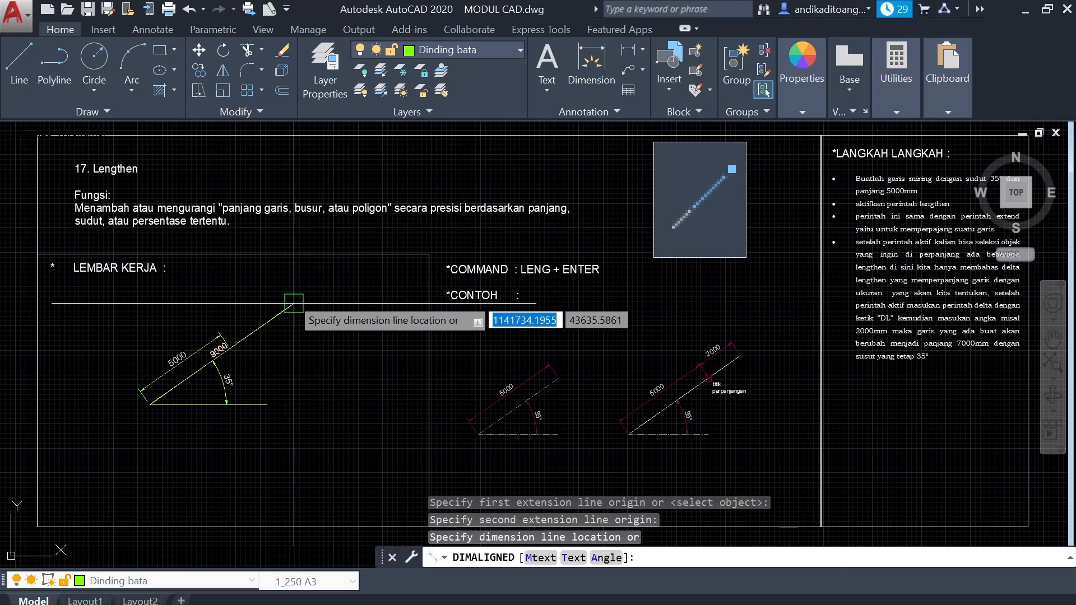
{"action": "left_click", "coordinate": [275, 278]}
{"action": "scroll", "coordinate": [193, 343], "scroll_direction": "up", "scroll_amount": 5}
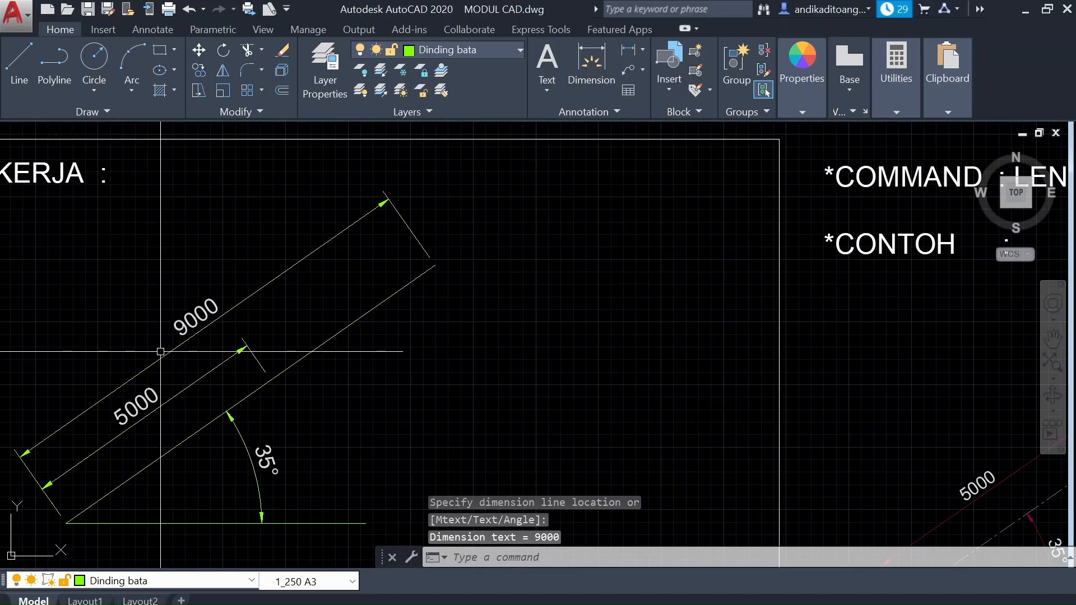
{"action": "scroll", "coordinate": [315, 315], "scroll_direction": "down", "scroll_amount": 5}
{"action": "mouse_move", "coordinate": [315, 315]}
{"action": "middle_mouse_down"}
{"action": "mouse_move", "coordinate": [294, 373]}
{"action": "mouse_move", "coordinate": [351, 370]}
{"action": "mouse_move", "coordinate": [324, 367]}
{"action": "middle_mouse_up"}
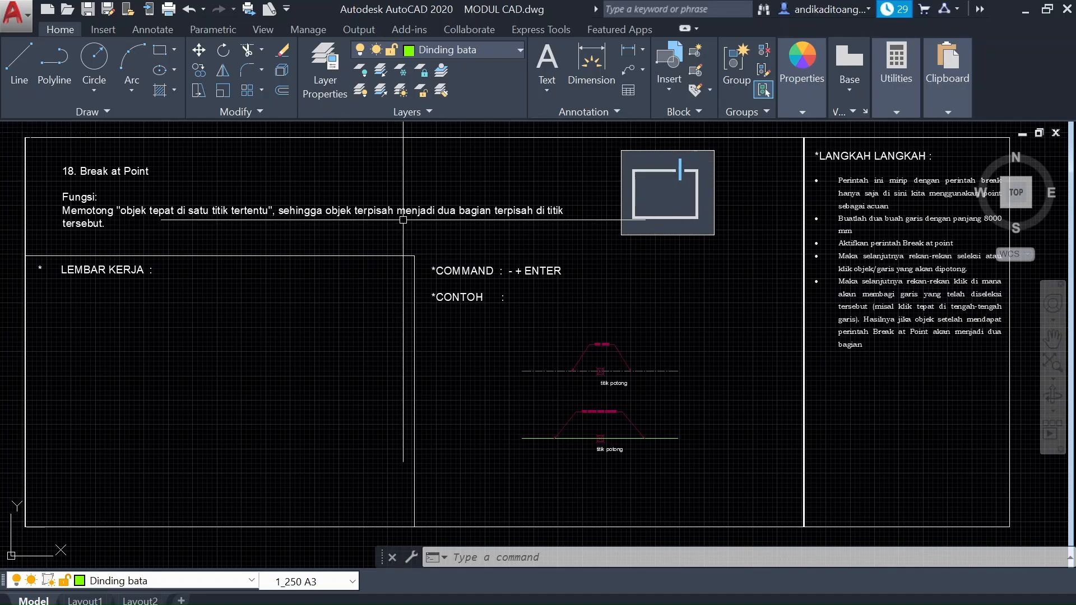
{"action": "left_click", "coordinate": [261, 114]}
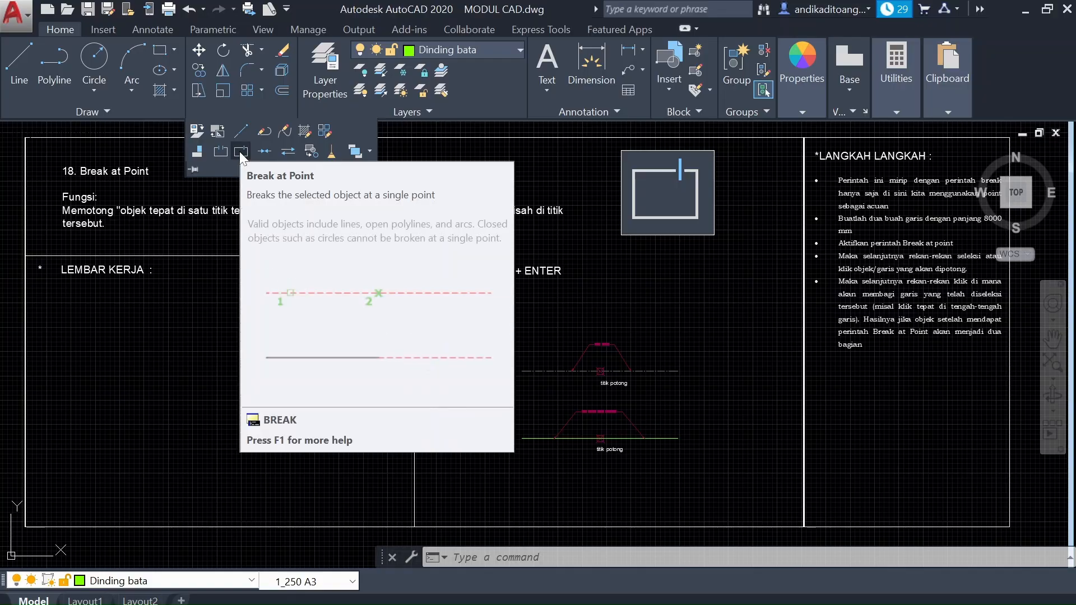
{"action": "left_click", "coordinate": [257, 321]}
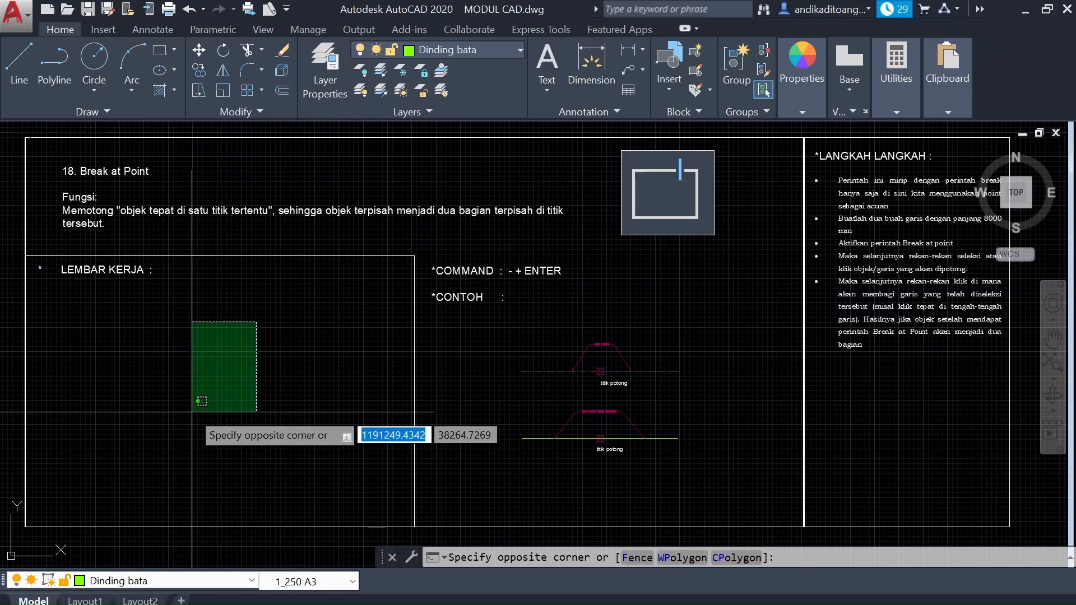
{"action": "left_click", "coordinate": [205, 385]}
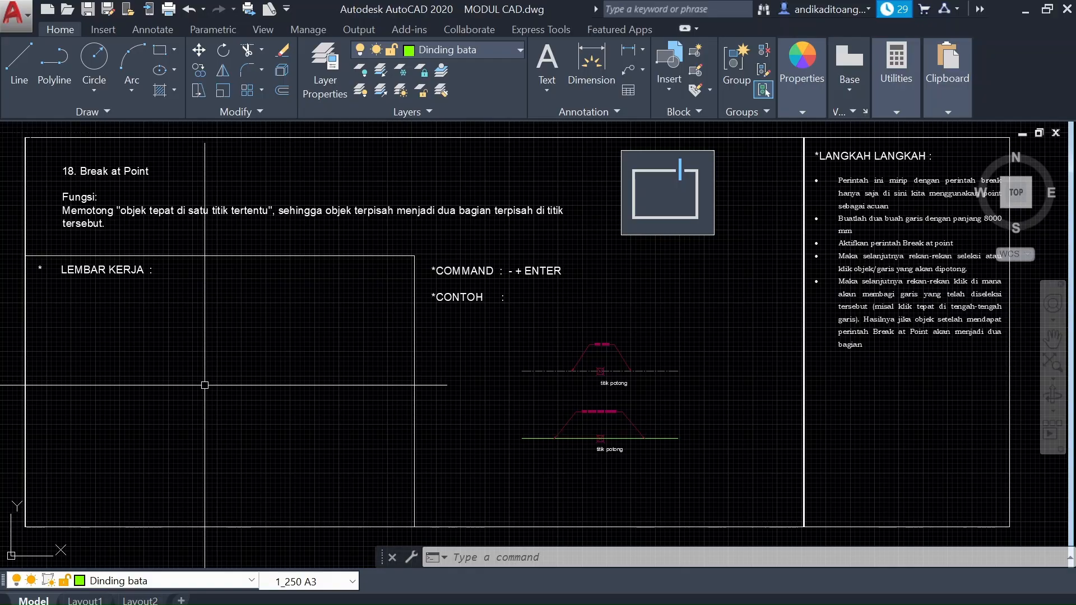
Step: Draw a wide rectangle in the empty LEMBAR KERJA area of the Break at Point worksheet
{"action": "type", "text": "REC"}
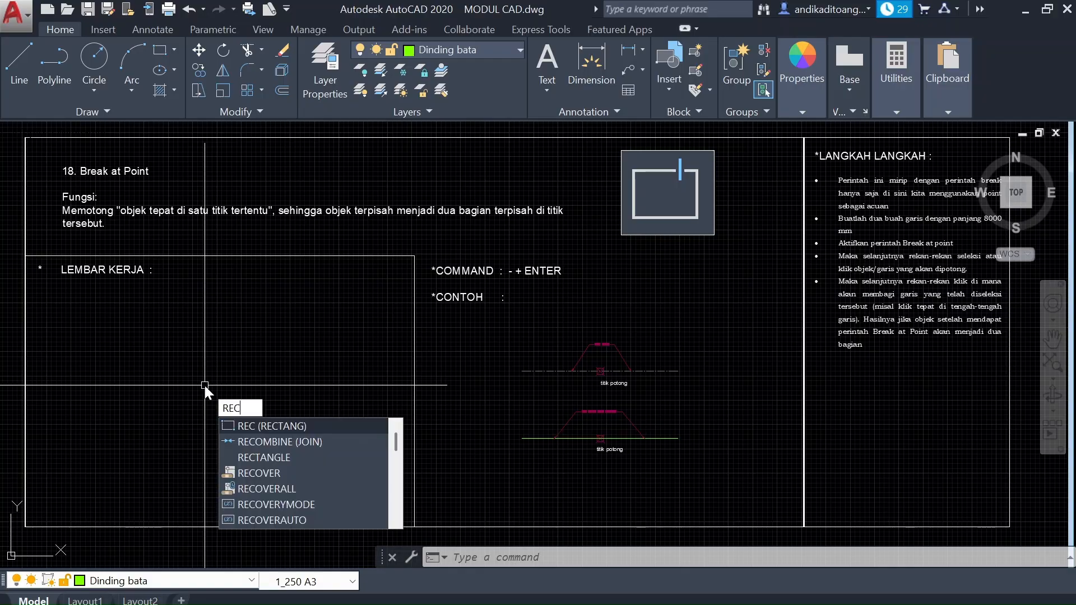
{"action": "key", "text": "Return"}
{"action": "left_click", "coordinate": [119, 354]}
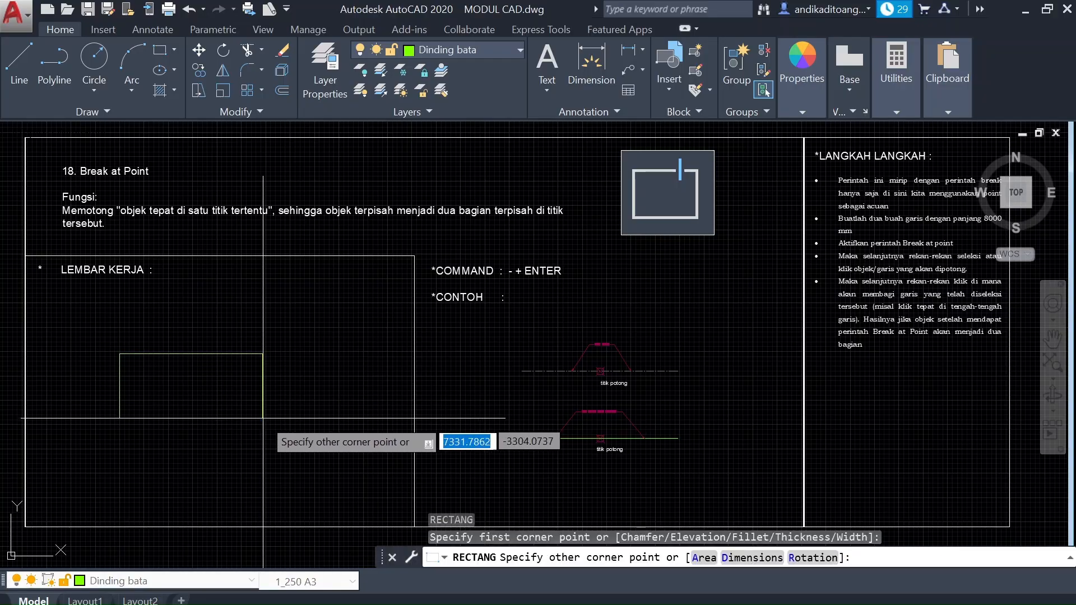
{"action": "left_click", "coordinate": [300, 447]}
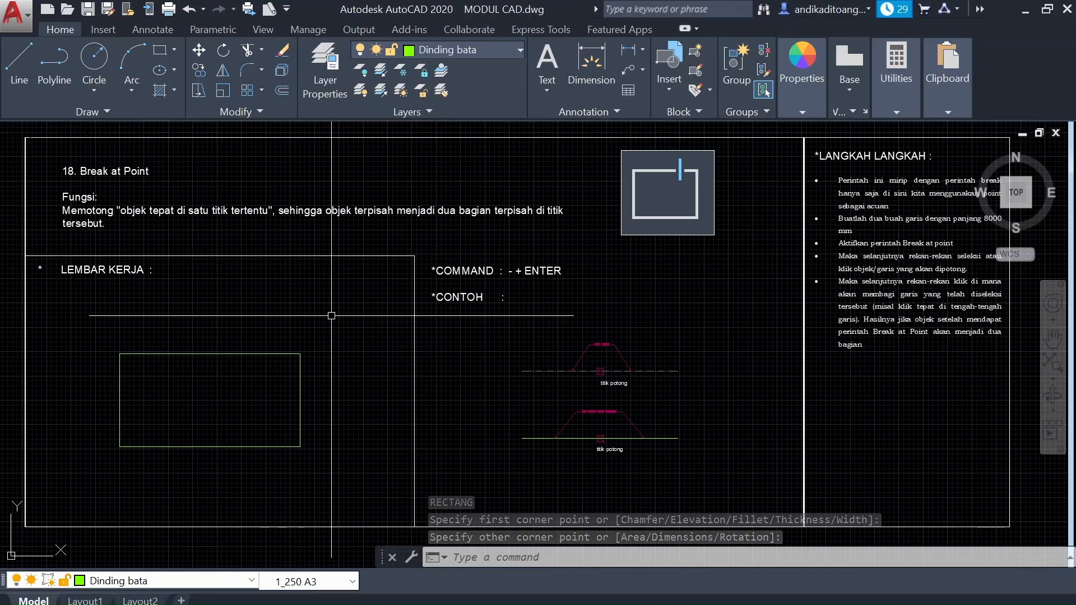
Step: Break the rectangle at a single point on its upper edge, about three quarters of the way toward the right corner
{"action": "left_click", "coordinate": [332, 318]}
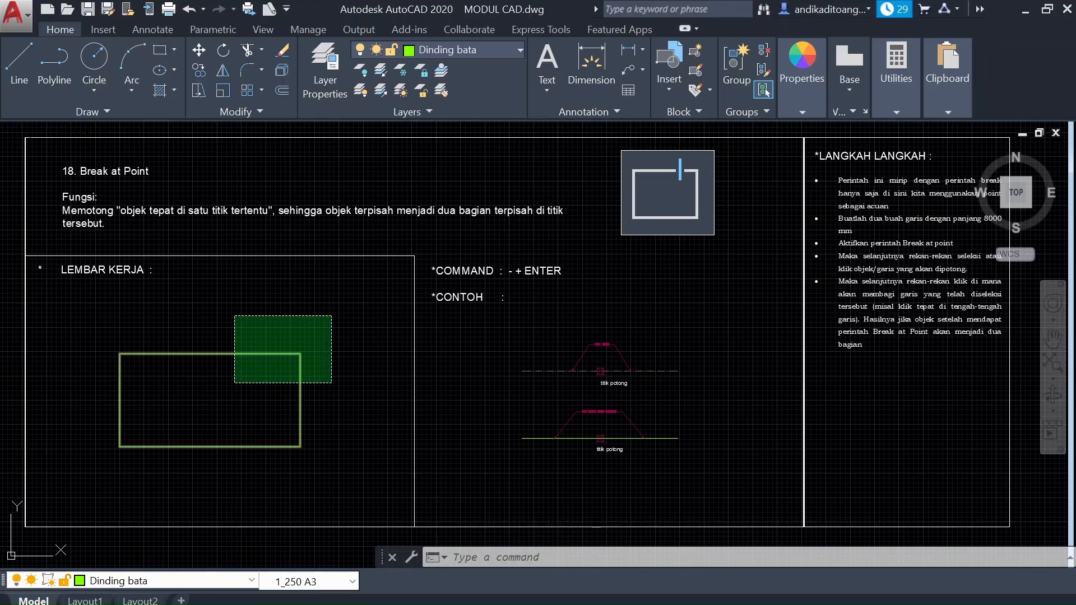
{"action": "left_click", "coordinate": [234, 380]}
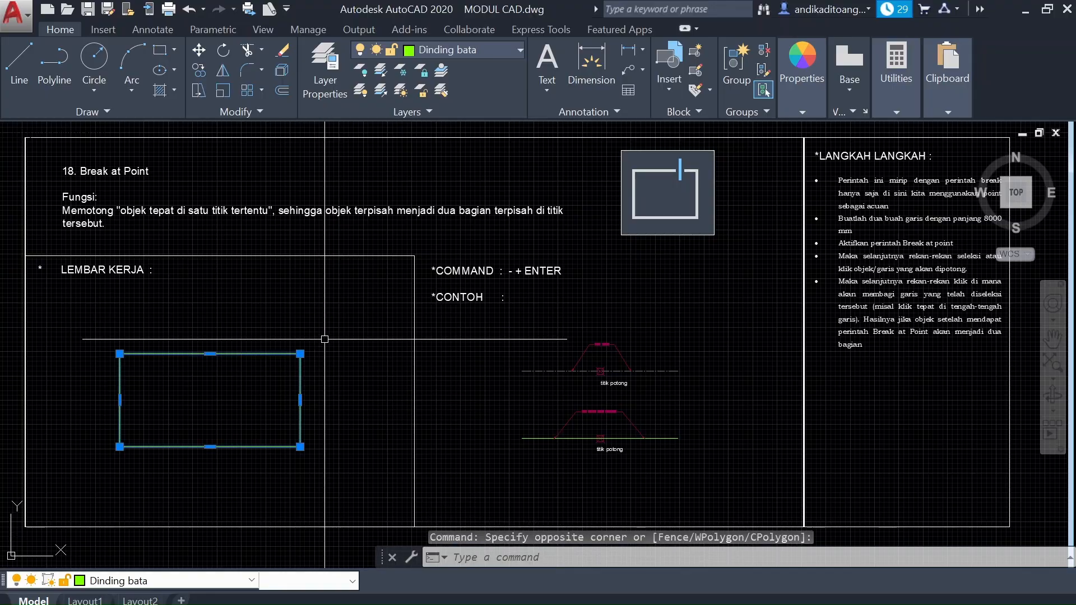
{"action": "left_click", "coordinate": [251, 110]}
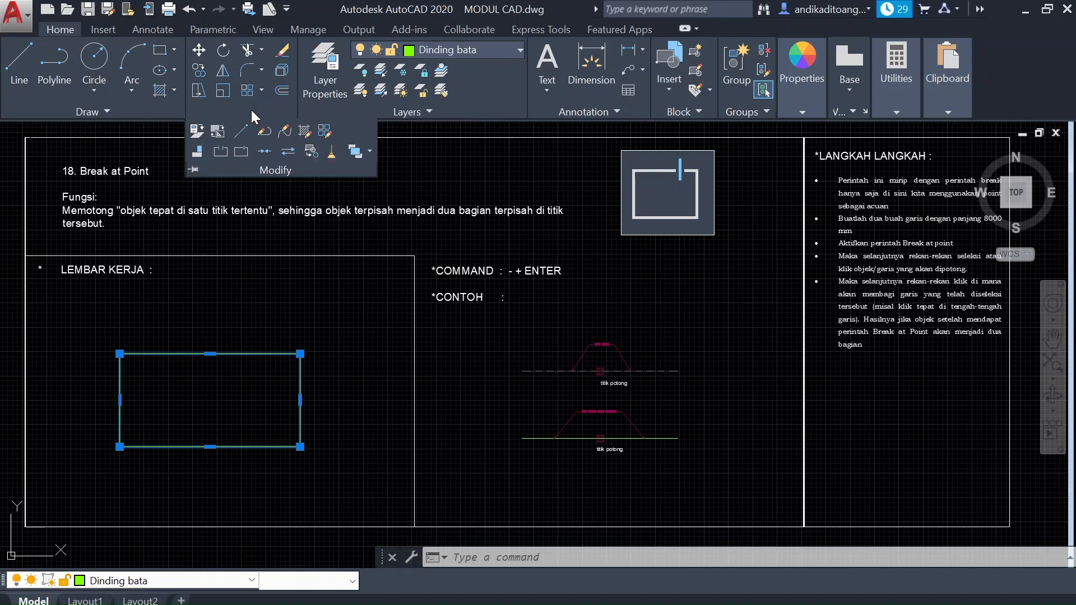
{"action": "left_click", "coordinate": [236, 151]}
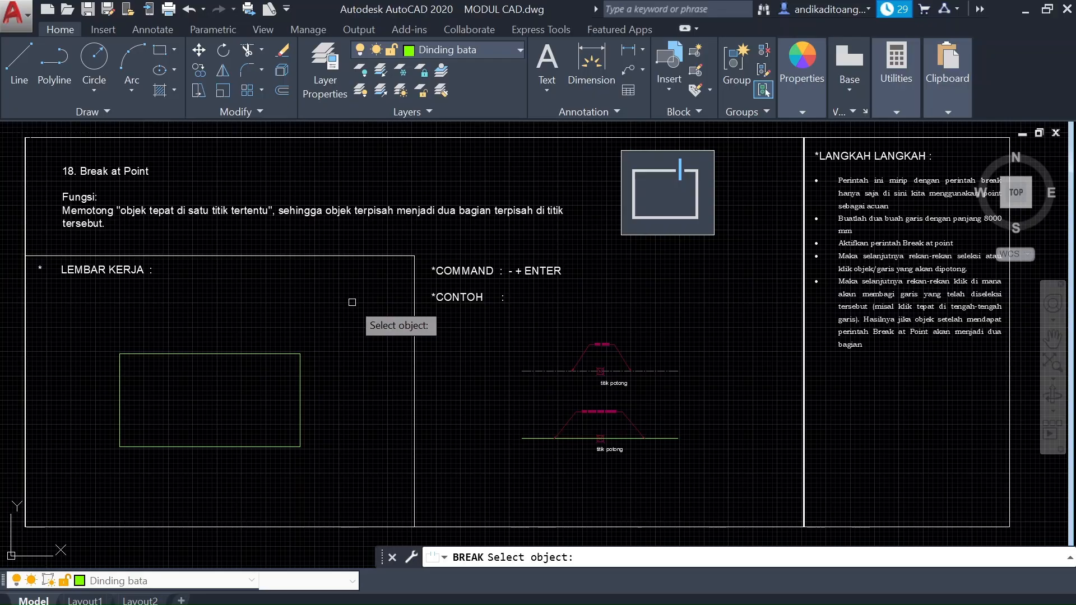
{"action": "left_click", "coordinate": [301, 368]}
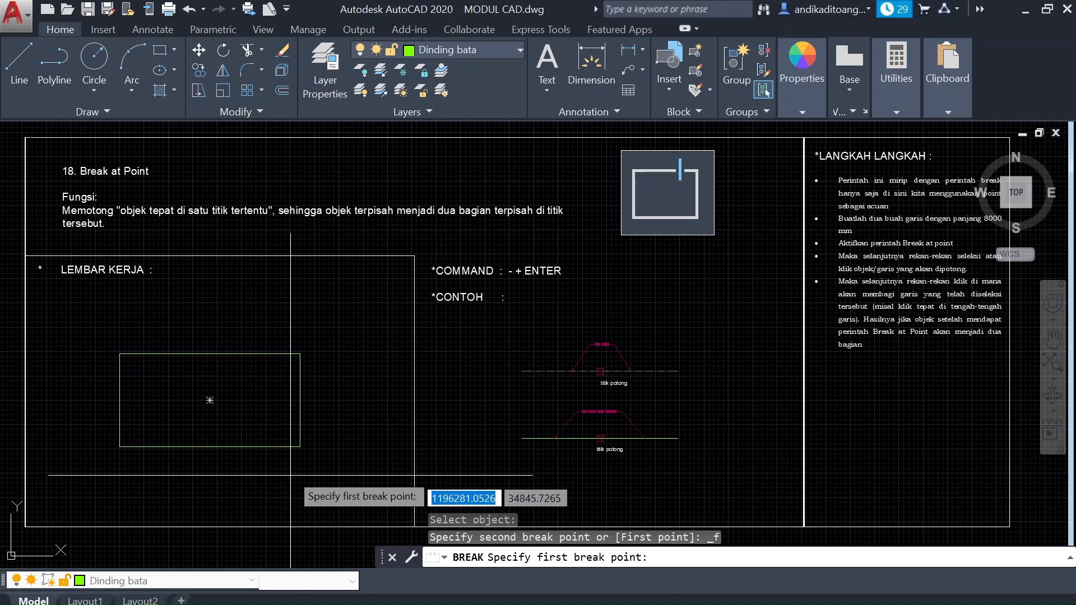
{"action": "left_click", "coordinate": [255, 353]}
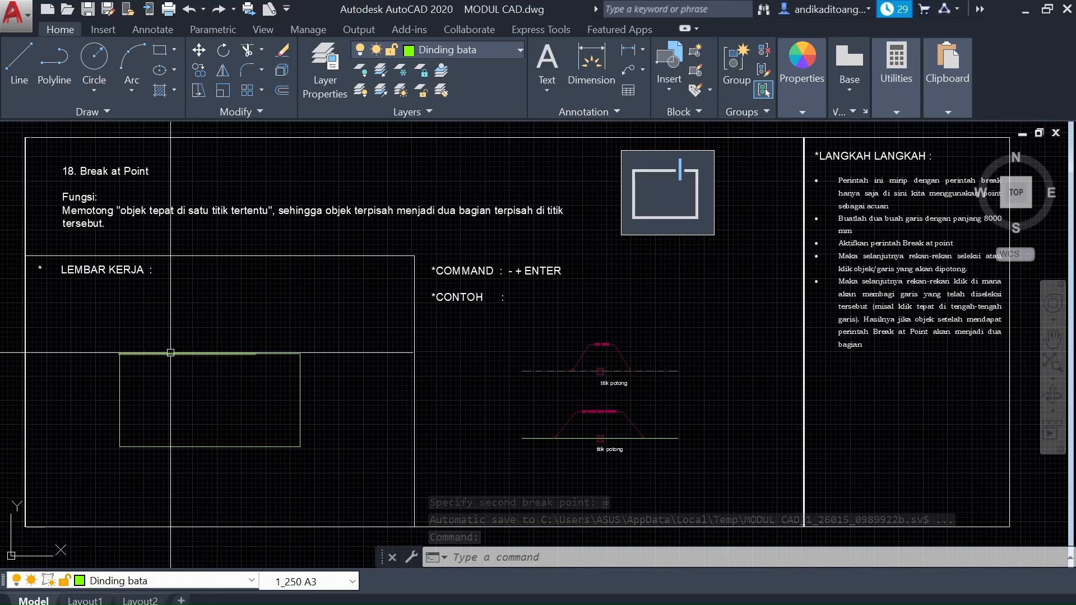
Step: Select the pieces of the broken rectangle to check whether its upper-edge segment is separate, and clear the selection
{"action": "left_click", "coordinate": [223, 352]}
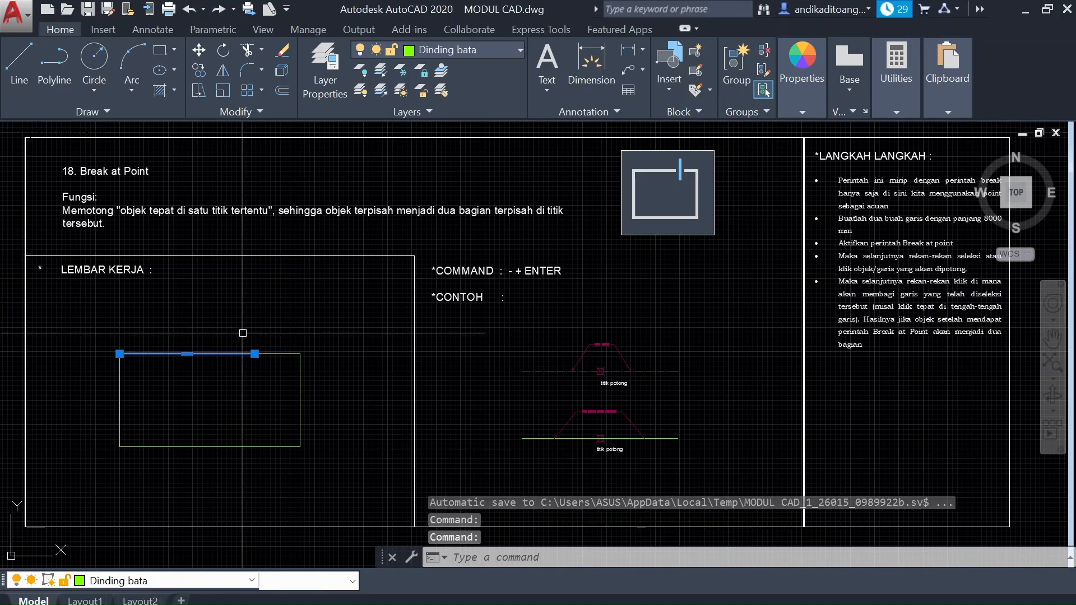
{"action": "left_click", "coordinate": [300, 387]}
{"action": "key", "text": "Escape"}
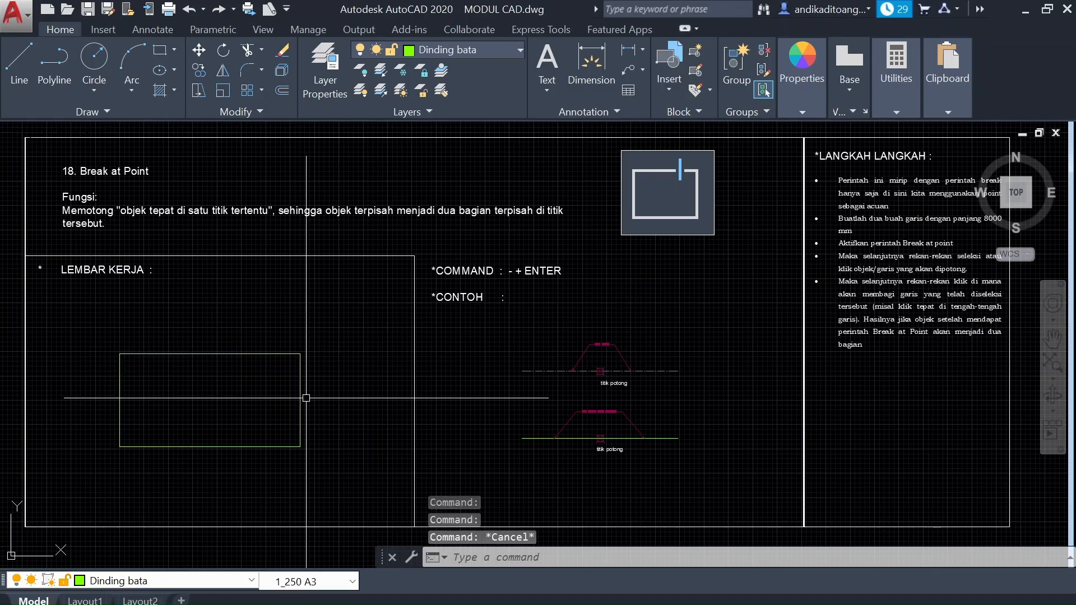
Step: Start moving the larger piece of the broken rectangle, with the base point above its upper-right corner
{"action": "left_click", "coordinate": [303, 400]}
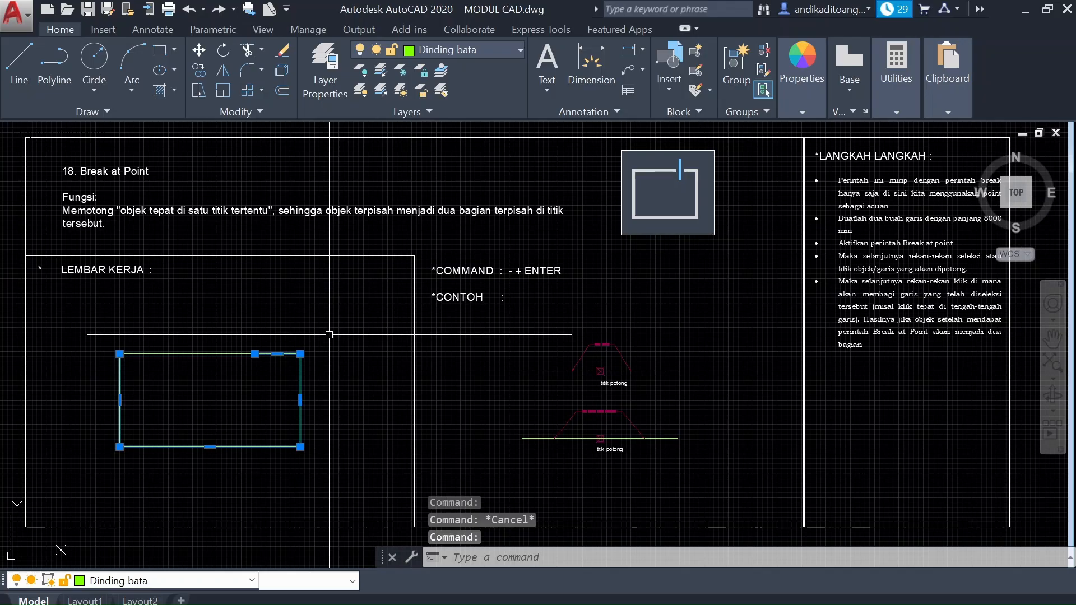
{"action": "type", "text": "M"}
{"action": "key", "text": "Return"}
{"action": "left_click", "coordinate": [348, 312]}
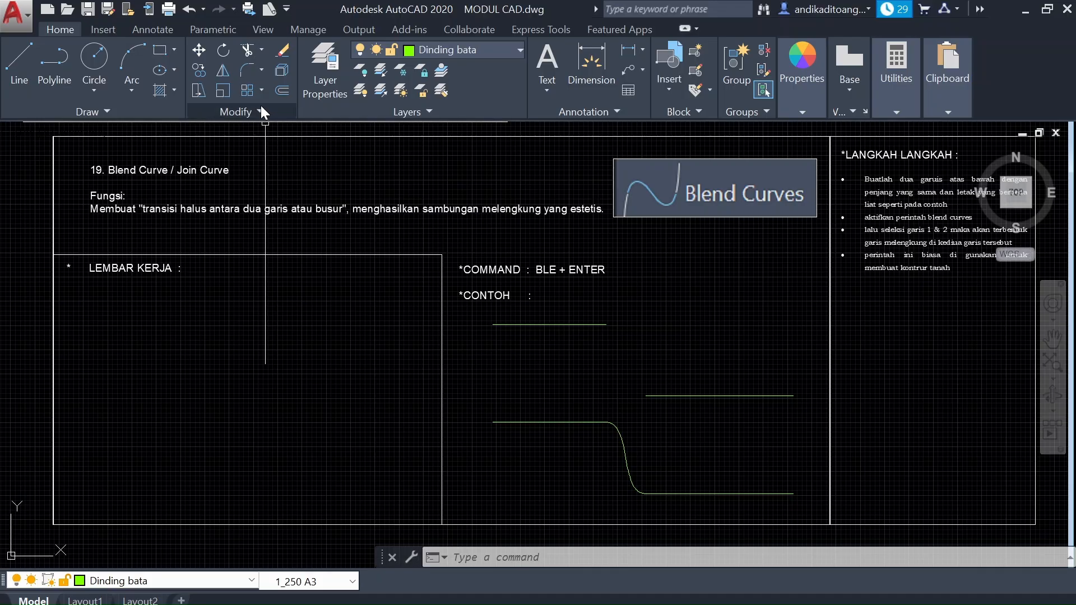
{"action": "left_click", "coordinate": [262, 70]}
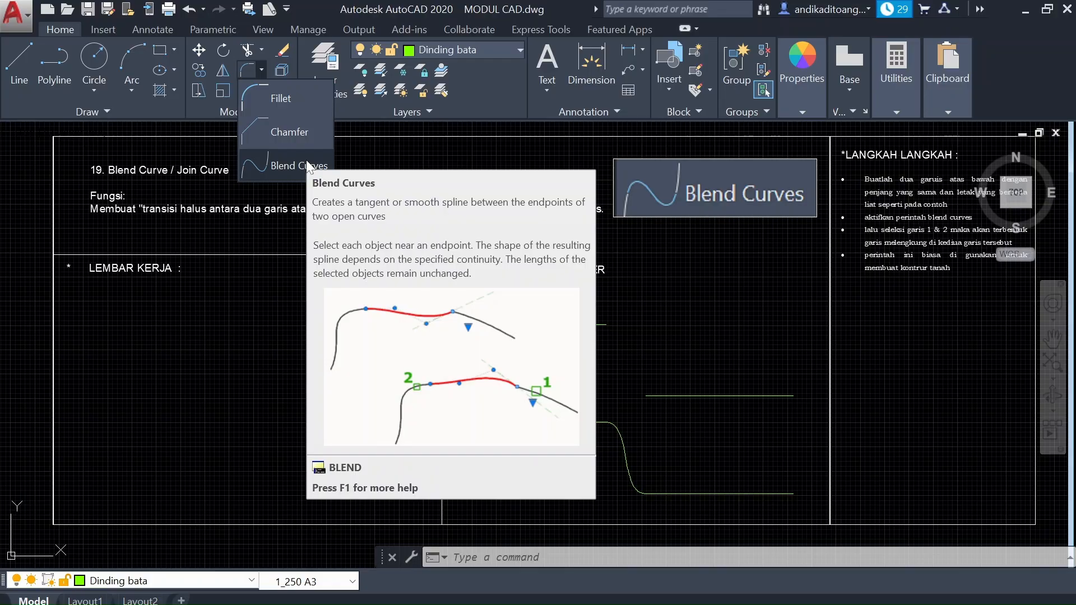
{"action": "left_click", "coordinate": [283, 348]}
{"action": "left_click", "coordinate": [261, 391]}
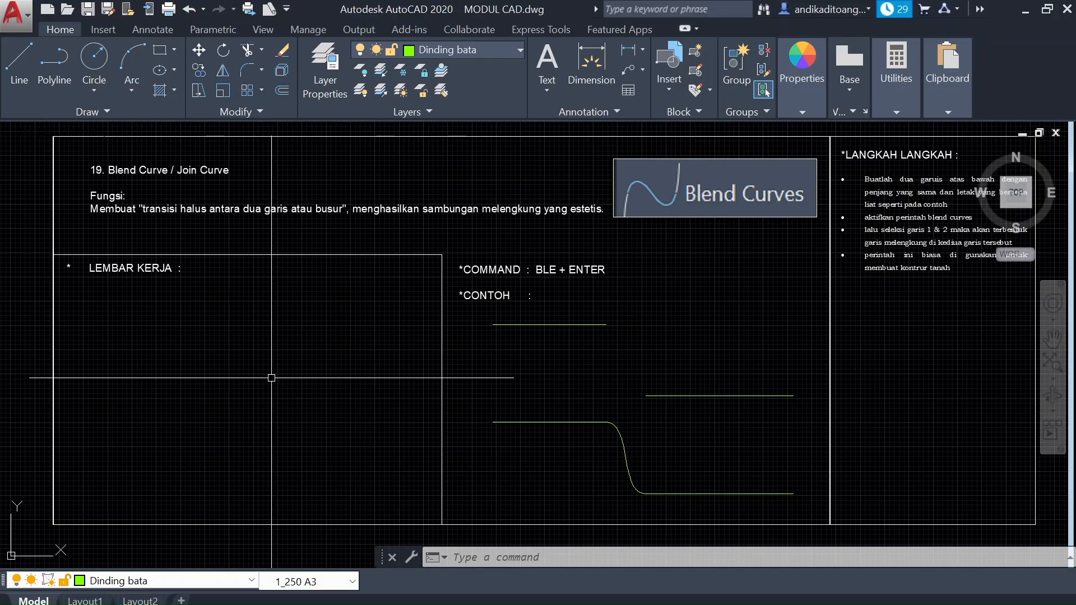
Step: Draw a horizontal line in the upper-left part of the Blend Curve worksheet's LEMBAR KERJA area
{"action": "type", "text": "l"}
{"action": "key", "text": "Return"}
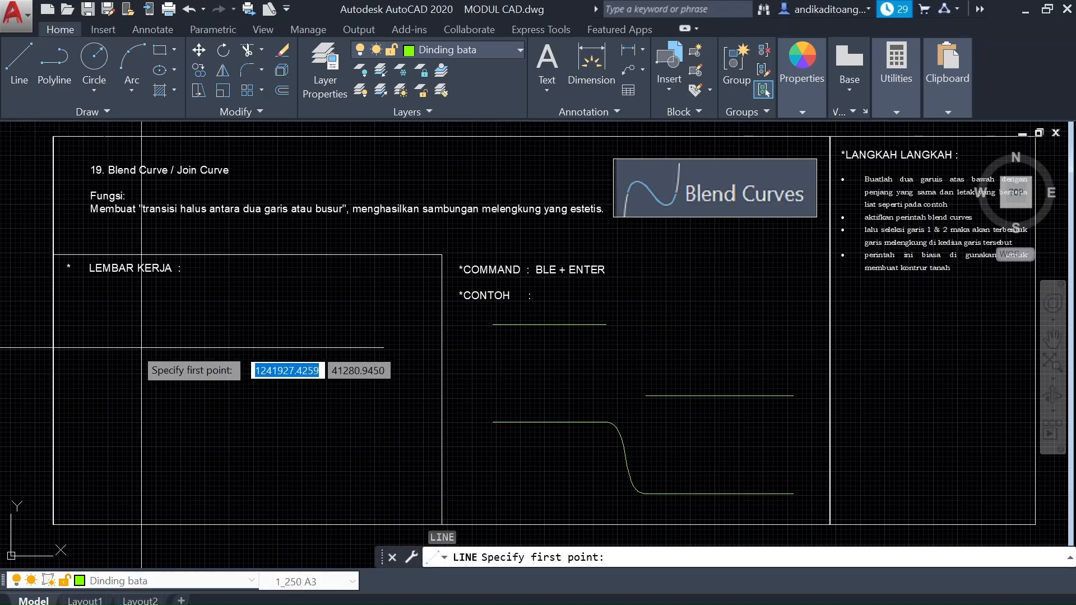
{"action": "left_click", "coordinate": [122, 339]}
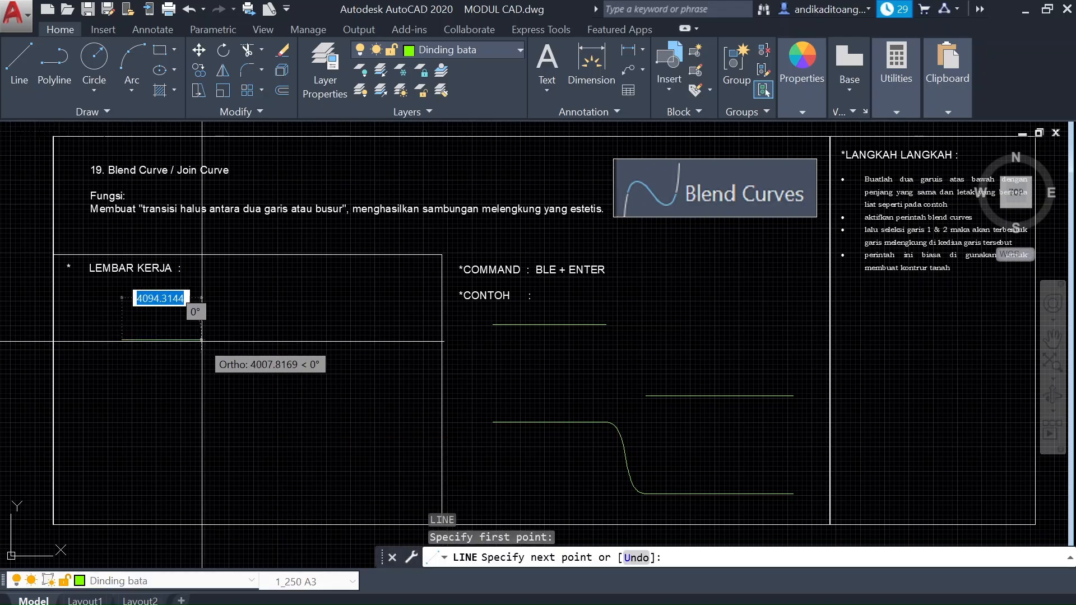
{"action": "left_click", "coordinate": [236, 339]}
{"action": "key", "text": "Escape"}
Step: Draw a second horizontal line about 5970 units long, below and to the right of the first line in the LEMBAR KERJA area
{"action": "key", "text": "Return"}
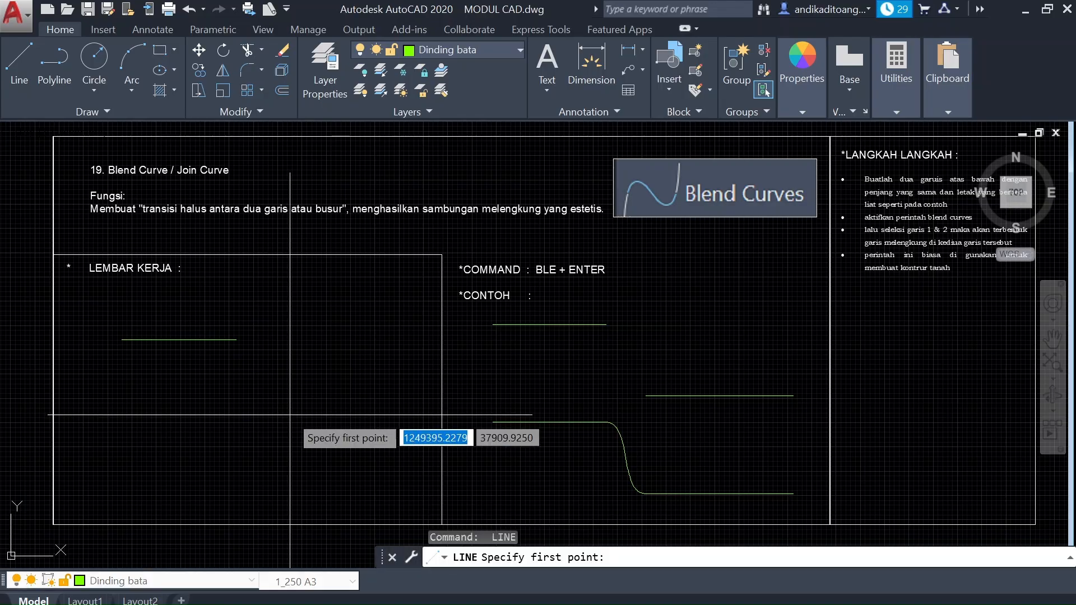
{"action": "left_click", "coordinate": [276, 423]}
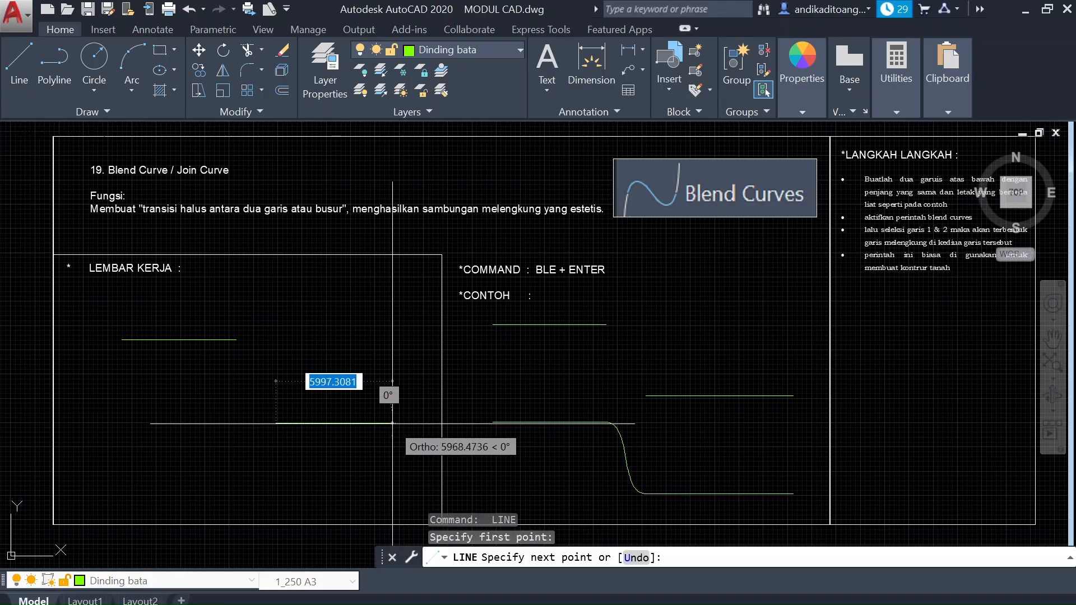
{"action": "left_click", "coordinate": [393, 423]}
{"action": "key", "text": "Escape"}
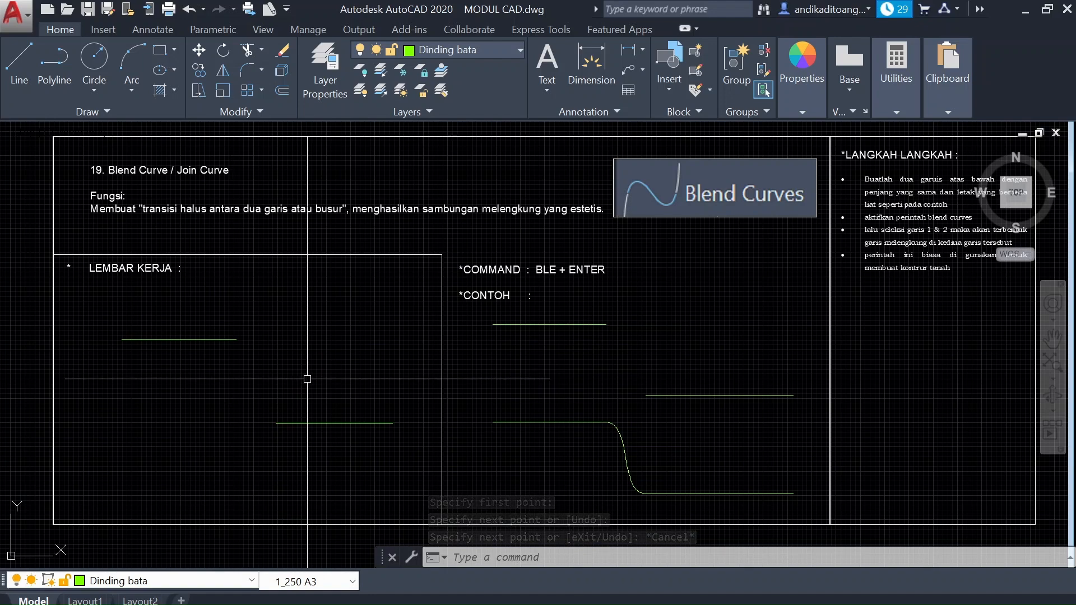
{"action": "left_click", "coordinate": [261, 68]}
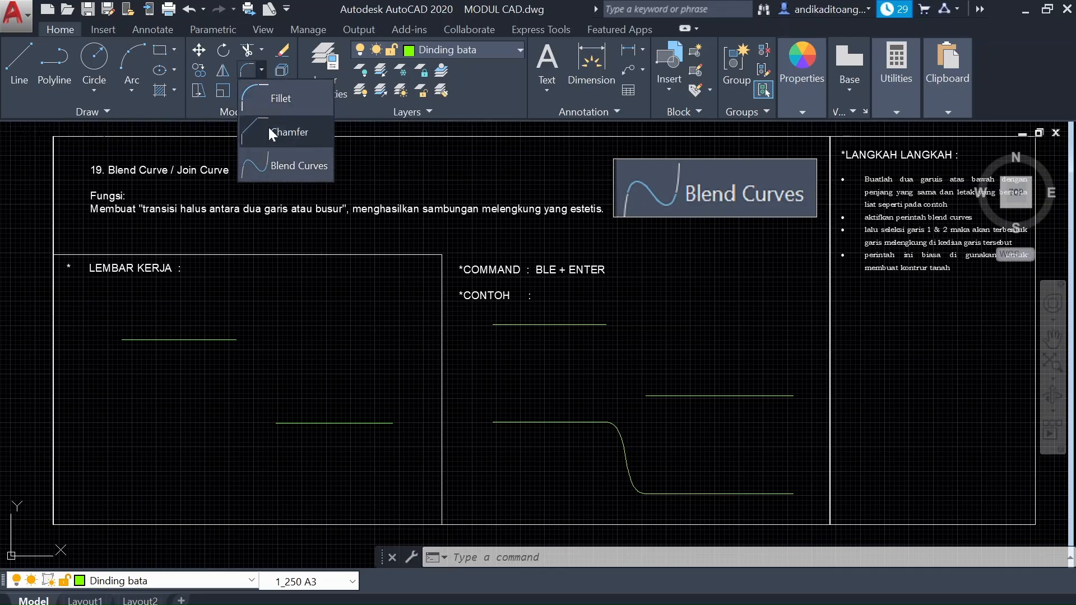
{"action": "left_click", "coordinate": [296, 167]}
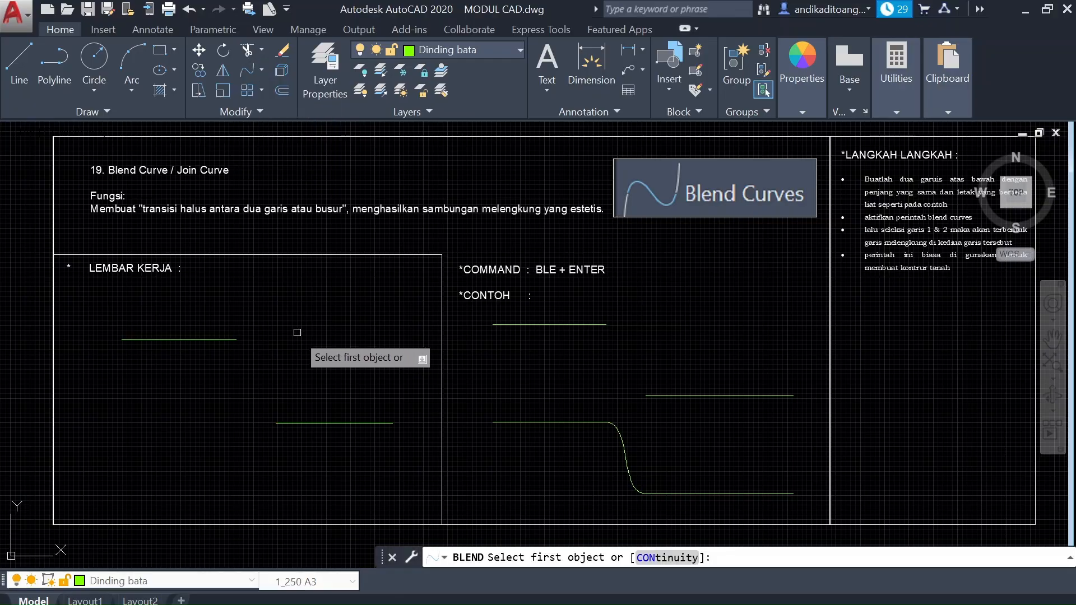
{"action": "key", "text": "Escape"}
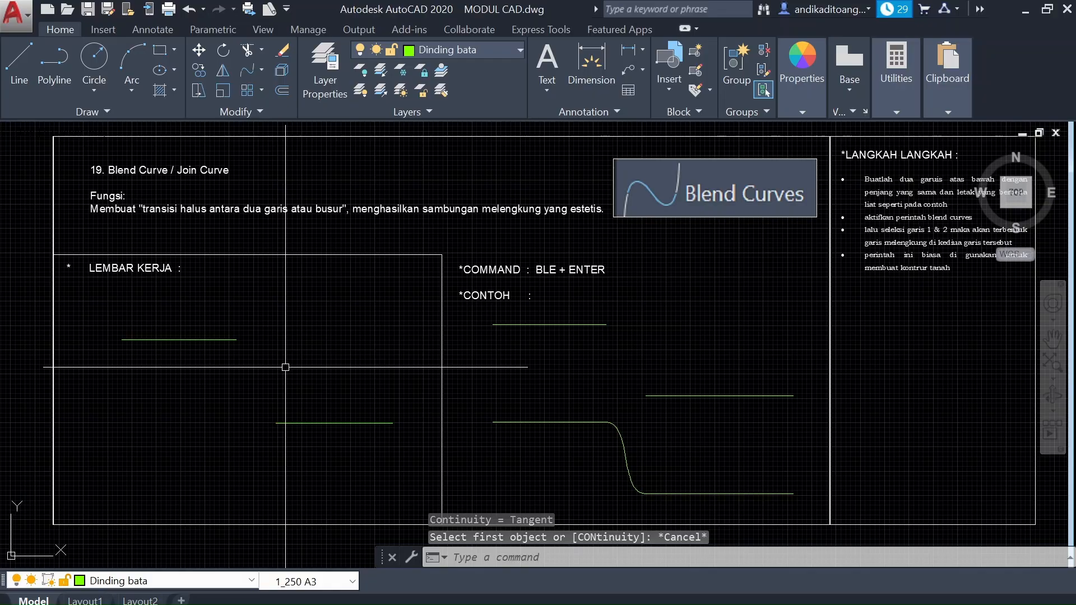
Step: Join the upper line's right end to the lower line's left end with the BLEND command
{"action": "type", "text": "BLEND"}
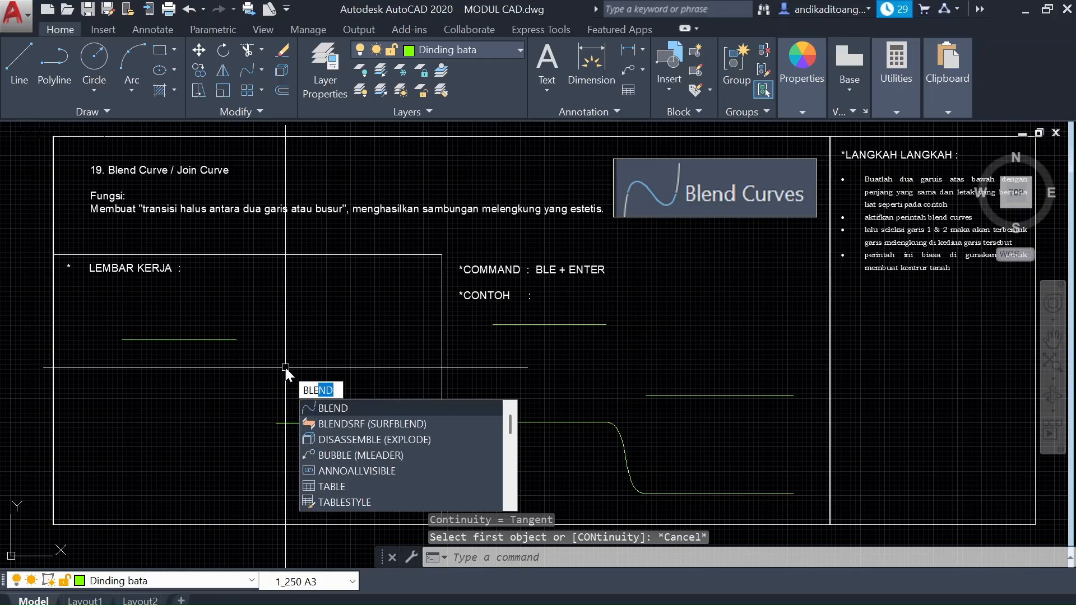
{"action": "left_click", "coordinate": [334, 408]}
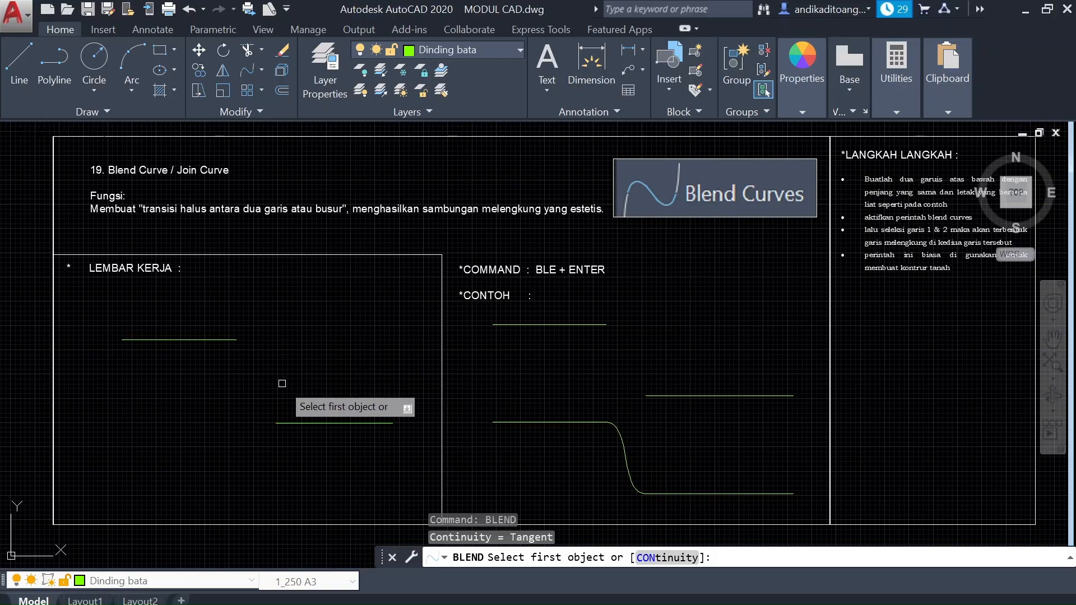
{"action": "left_click", "coordinate": [225, 340]}
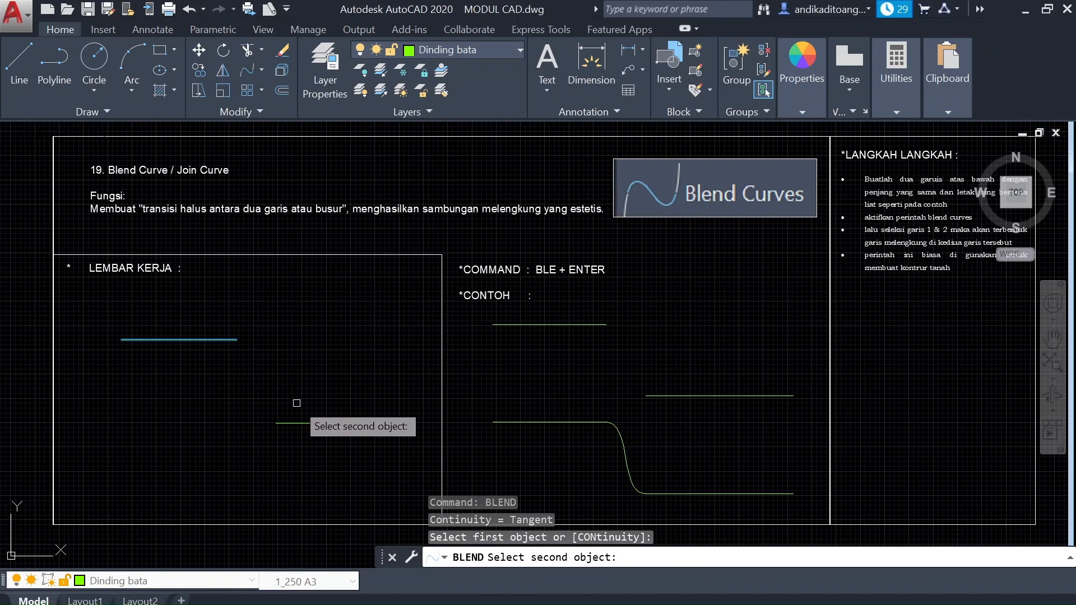
{"action": "left_click", "coordinate": [294, 423]}
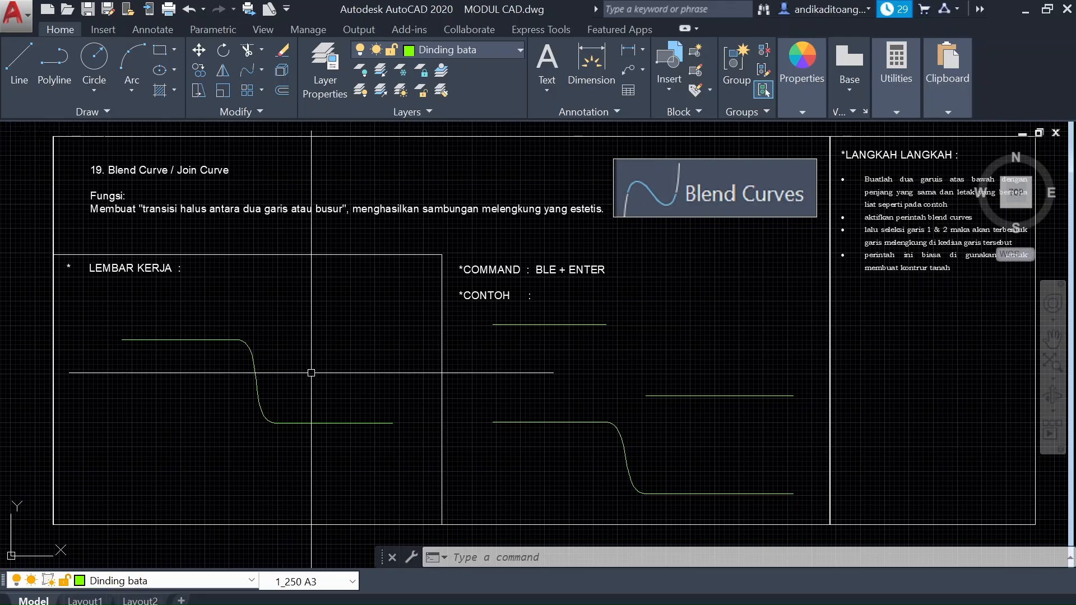
Step: Reshape the blend curve into a stronger S-bend by stretching its upper control point rightward and its lower one leftward, and clear the selection
{"action": "left_click", "coordinate": [250, 350]}
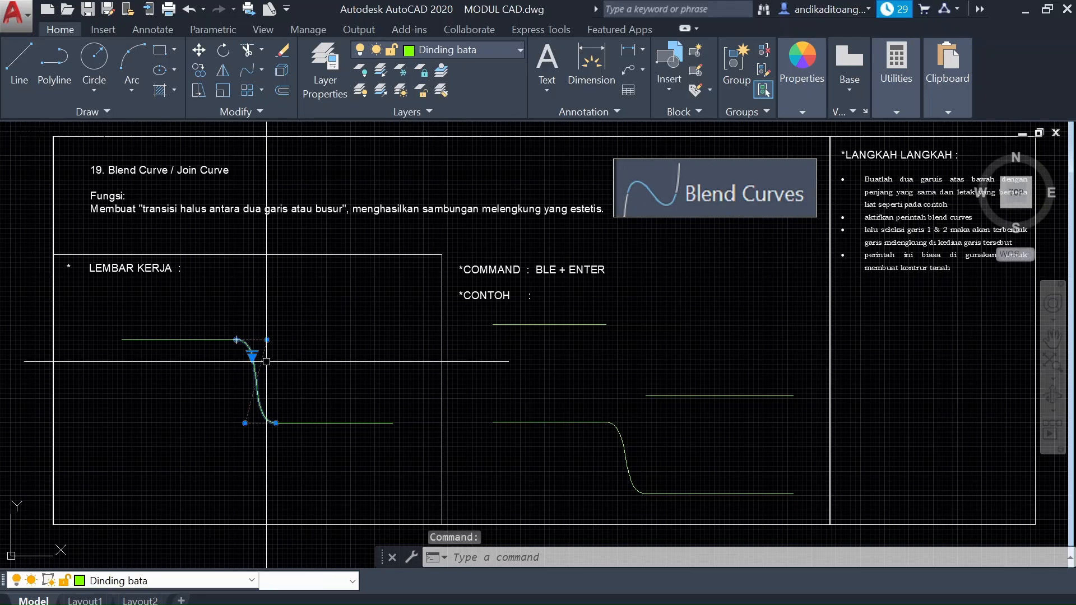
{"action": "left_click", "coordinate": [267, 340]}
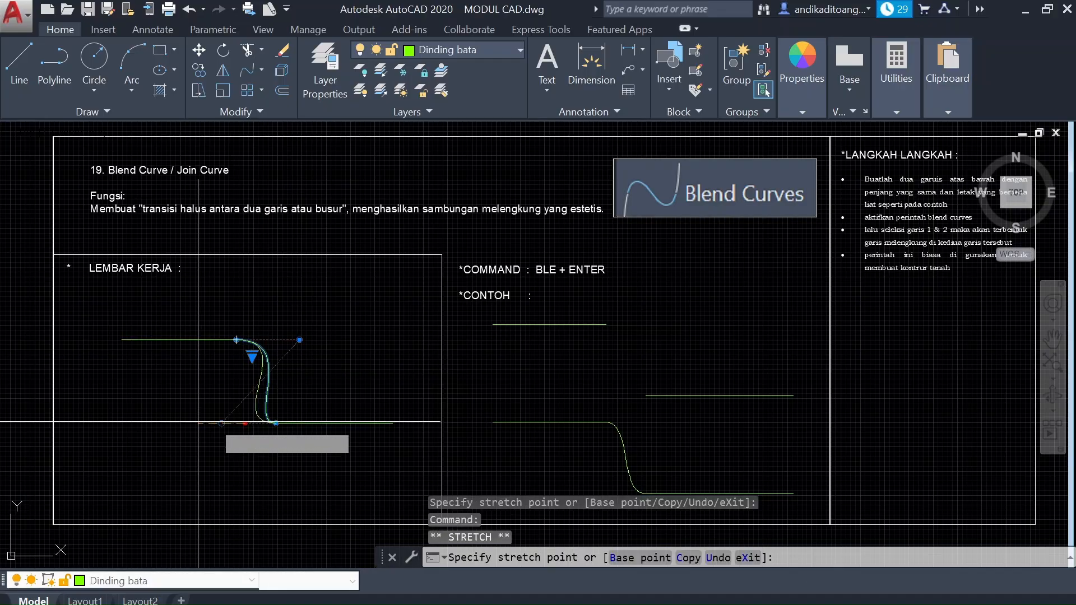
{"action": "key", "text": "Escape"}
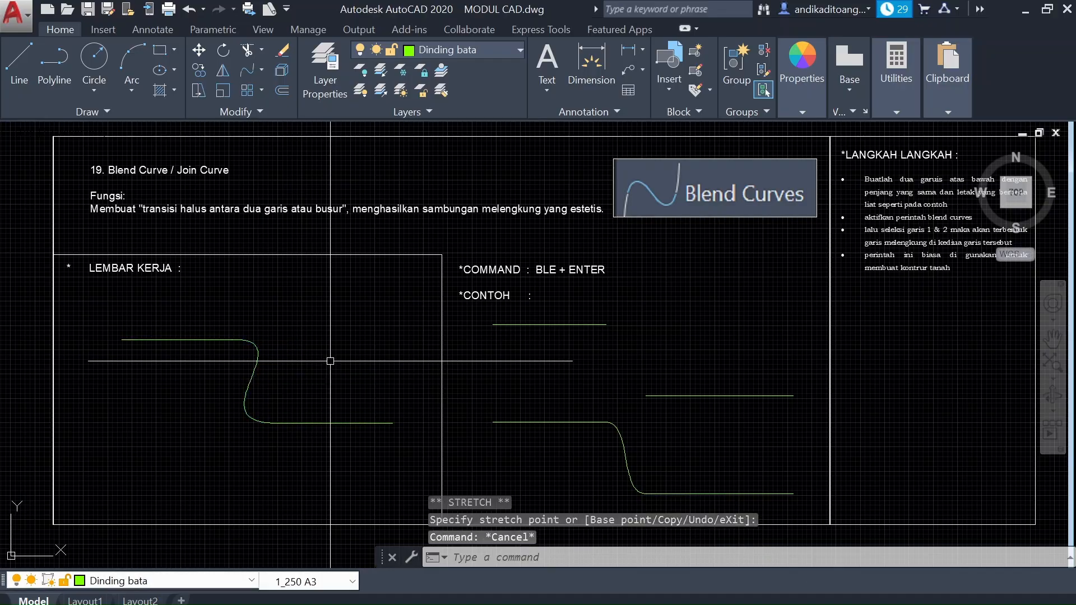